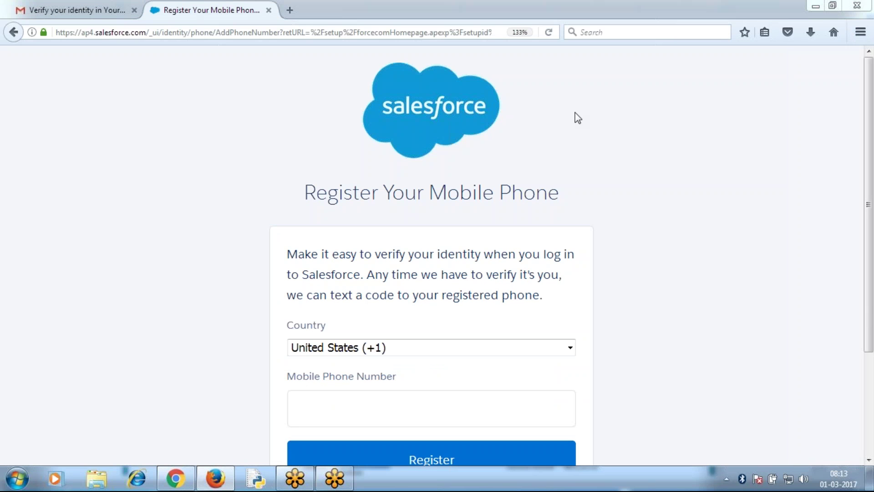
Step: Skip phone registration, dismiss the welcome tour, and open the first recent account from Accounts
{"action": "scroll", "coordinate": [455, 273], "scroll_direction": "down", "scroll_amount": 3}
{"action": "left_click", "coordinate": [348, 399]}
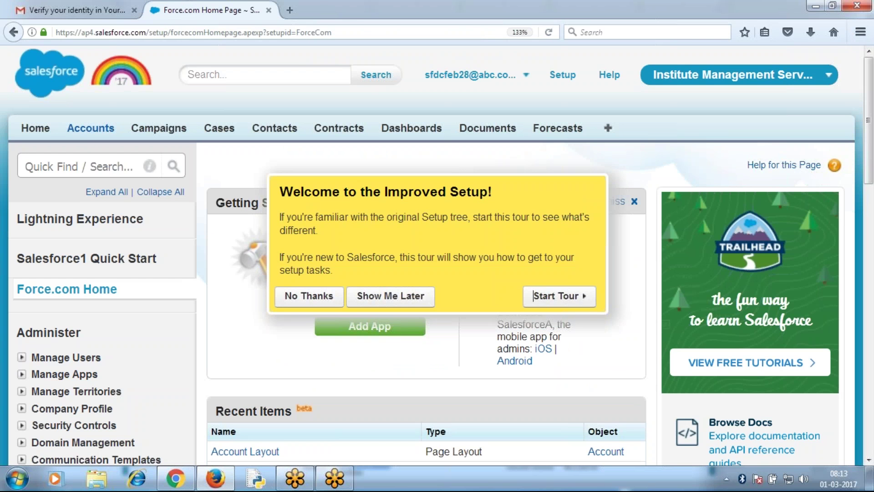
{"action": "left_click", "coordinate": [332, 298]}
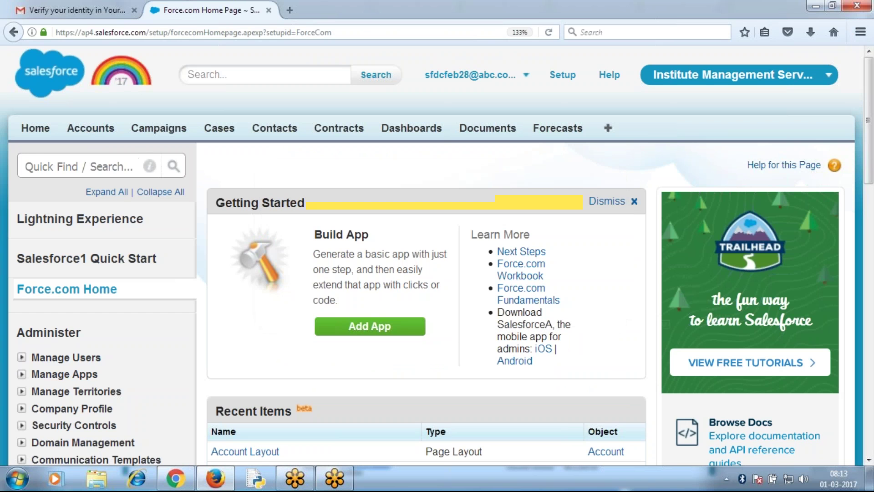
{"action": "left_click", "coordinate": [89, 135]}
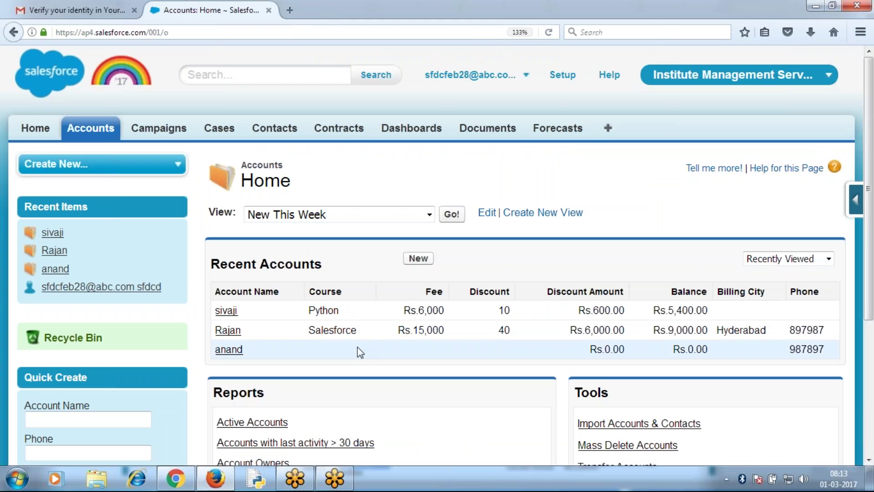
{"action": "left_click", "coordinate": [226, 310]}
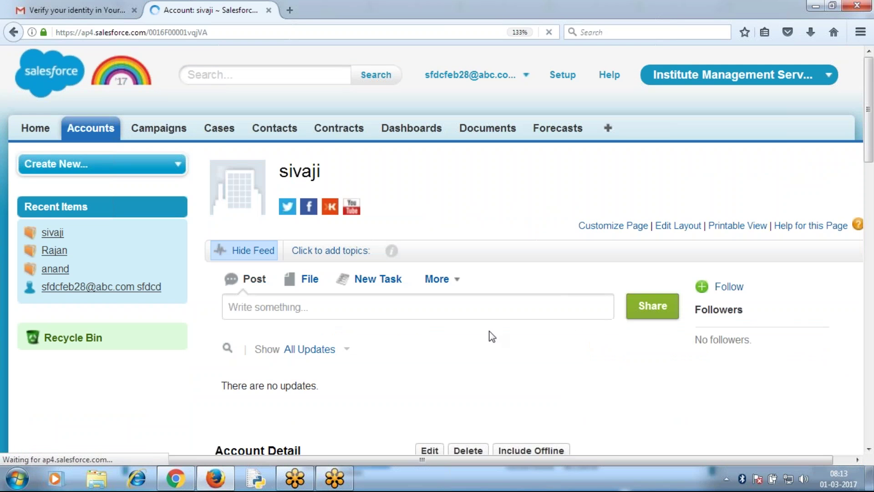
Step: Change the account's Course from Python to Data Science
{"action": "scroll", "coordinate": [453, 334], "scroll_direction": "down", "scroll_amount": 10}
{"action": "scroll", "coordinate": [454, 335], "scroll_direction": "down", "scroll_amount": 2}
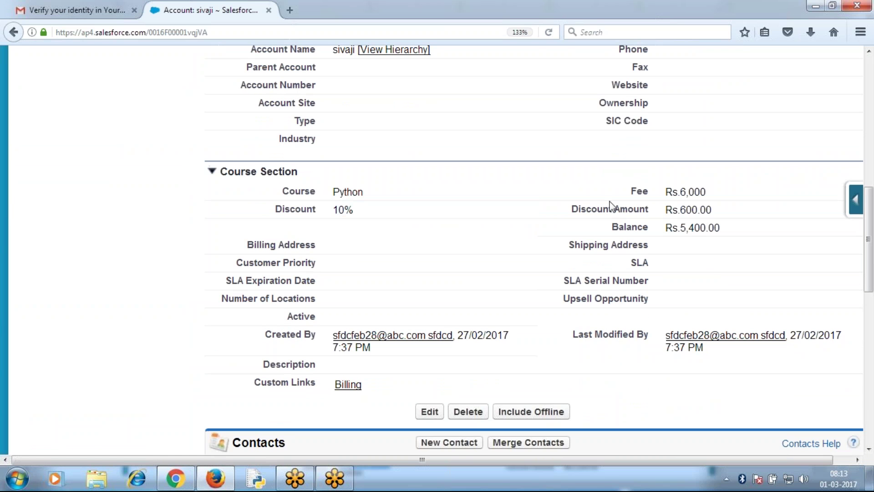
{"action": "double_click", "coordinate": [414, 198]}
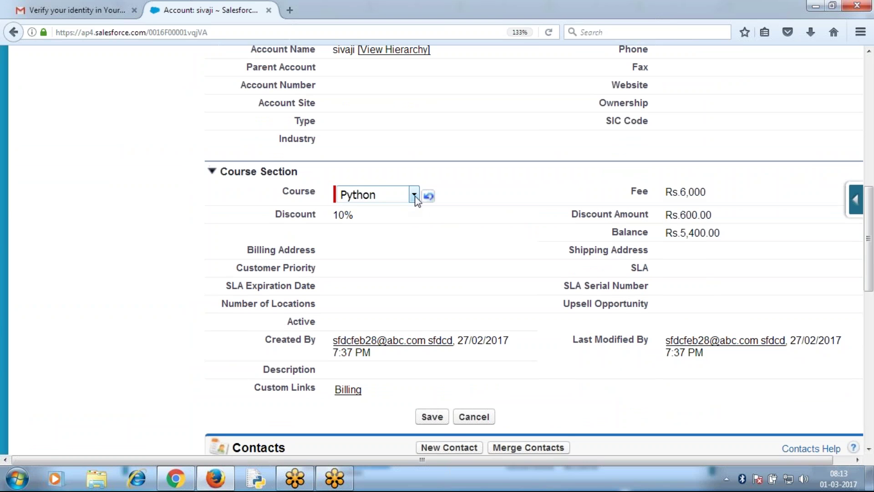
{"action": "left_click", "coordinate": [409, 197]}
{"action": "left_click", "coordinate": [381, 248]}
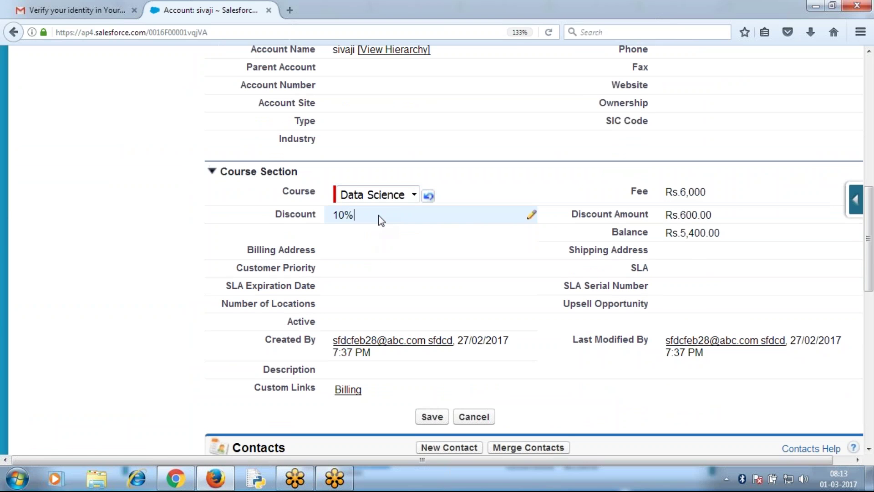
Step: Set the account's Fee to 10k and save the record
{"action": "double_click", "coordinate": [378, 215]}
{"action": "double_click", "coordinate": [703, 193]}
{"action": "type", "text": "10k"}
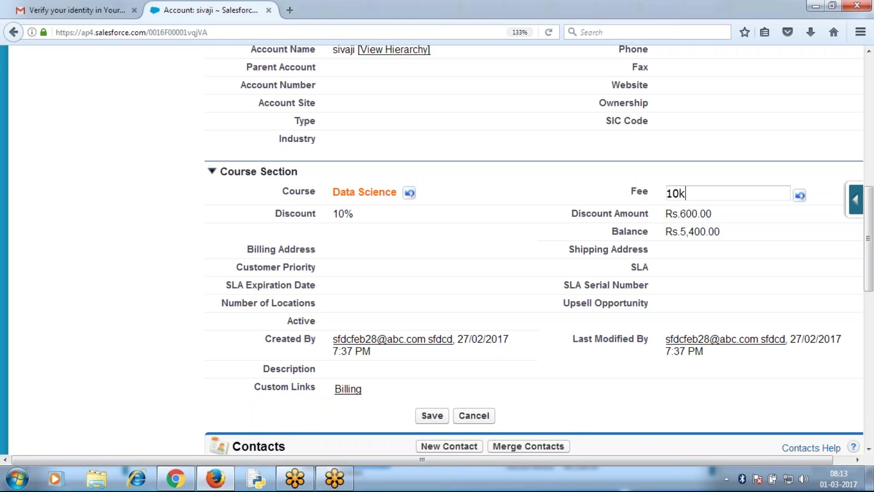
{"action": "left_click_drag", "start_coordinate": [573, 214], "coordinate": [652, 218]}
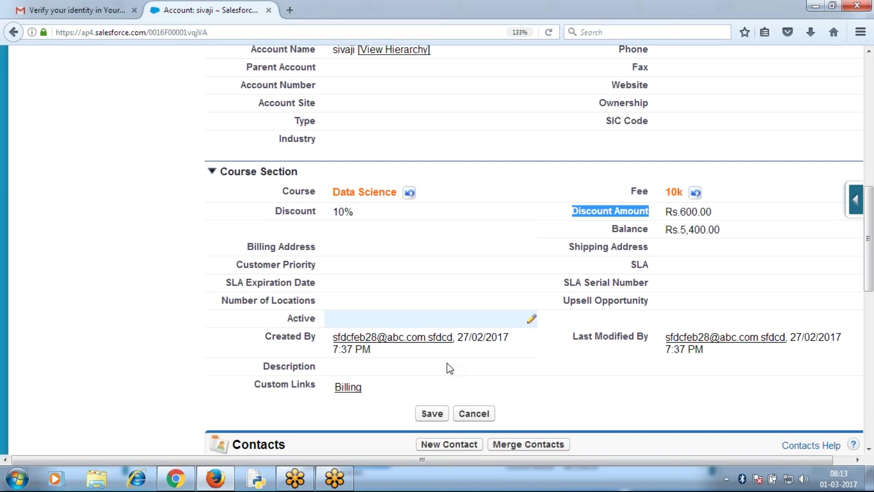
{"action": "left_click", "coordinate": [434, 412]}
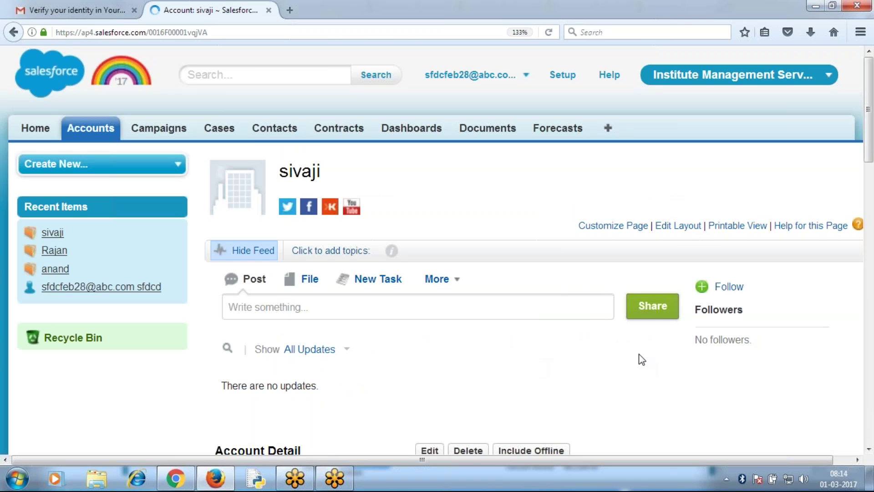
Step: Reopen the saved account's Course picklist to review the choices, then switch to the course notes
{"action": "scroll", "coordinate": [635, 355], "scroll_direction": "down", "scroll_amount": 10}
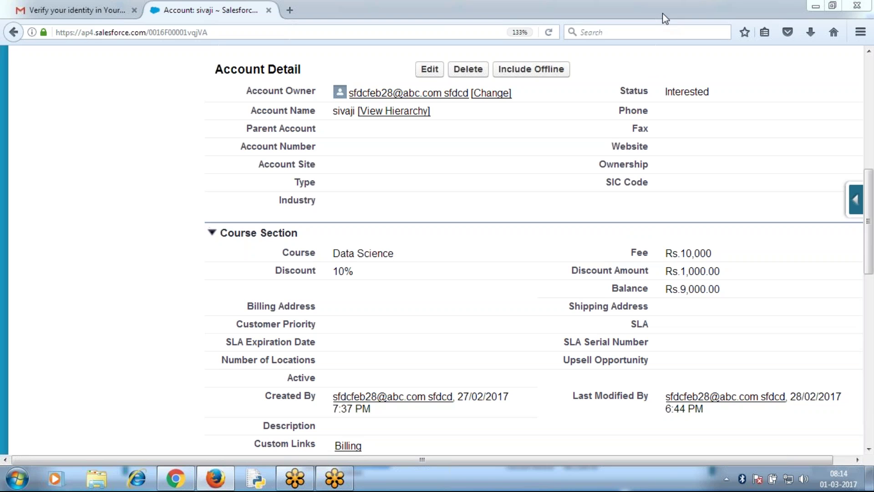
{"action": "double_click", "coordinate": [411, 255]}
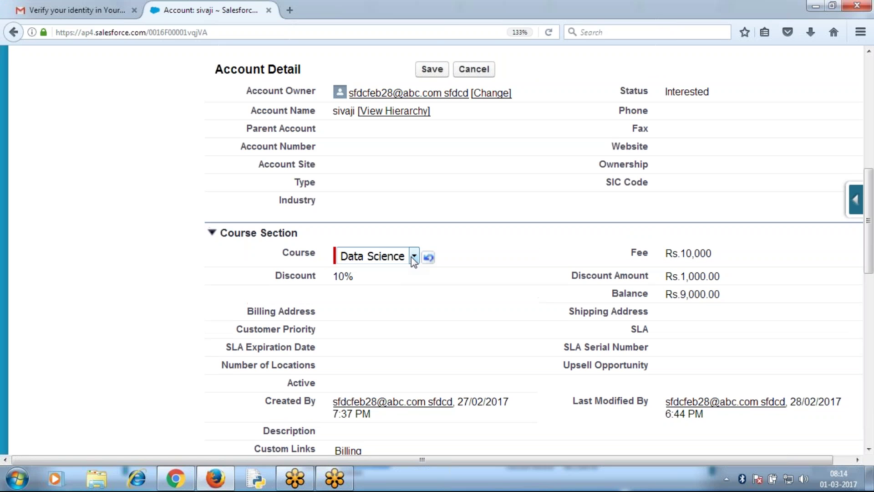
{"action": "left_click", "coordinate": [413, 257]}
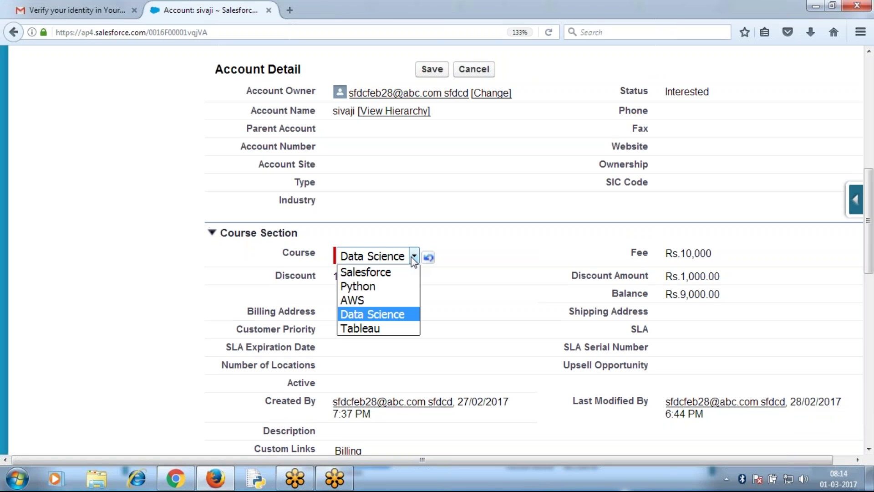
{"action": "key", "text": "alt+Tab"}
{"action": "scroll", "coordinate": [396, 254], "scroll_direction": "down", "scroll_amount": 10}
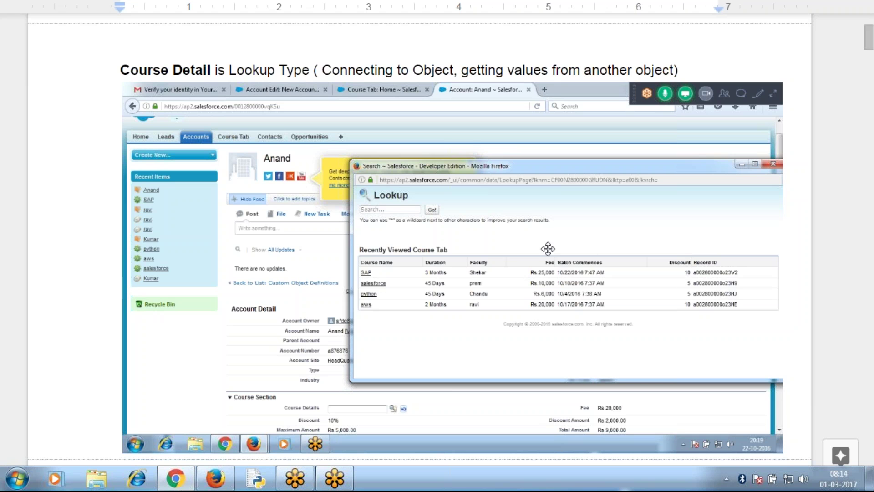
Step: Scroll the notes to the 'To Create Lookup Relationship' steps below the Course Detail Object table
{"action": "scroll", "coordinate": [539, 246], "scroll_direction": "up", "scroll_amount": 4}
{"action": "scroll", "coordinate": [539, 246], "scroll_direction": "up", "scroll_amount": 2}
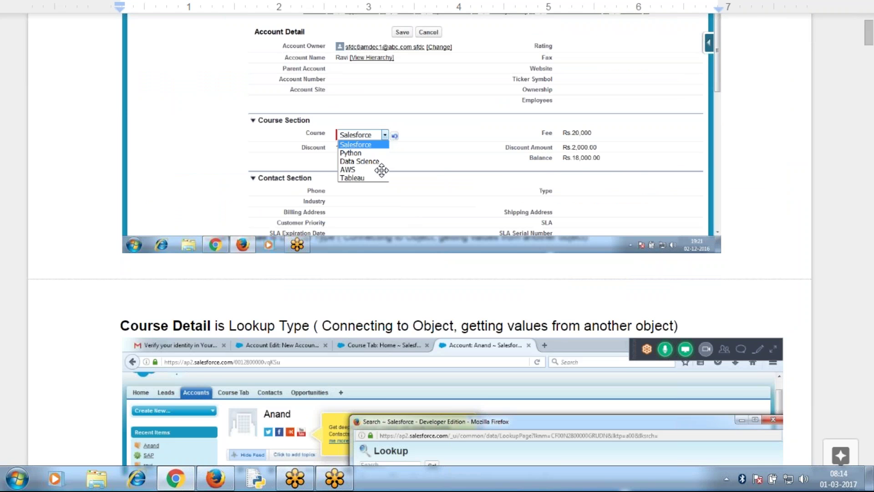
{"action": "scroll", "coordinate": [439, 204], "scroll_direction": "down", "scroll_amount": 9}
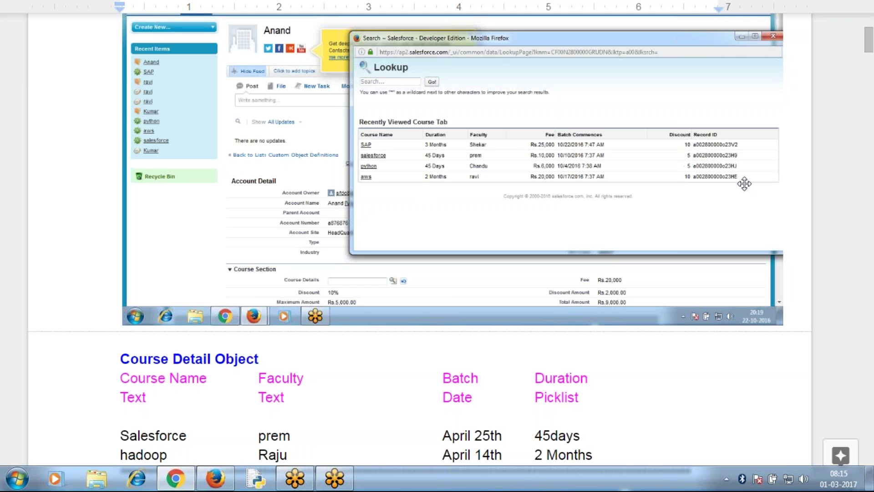
{"action": "scroll", "coordinate": [410, 192], "scroll_direction": "down", "scroll_amount": 3}
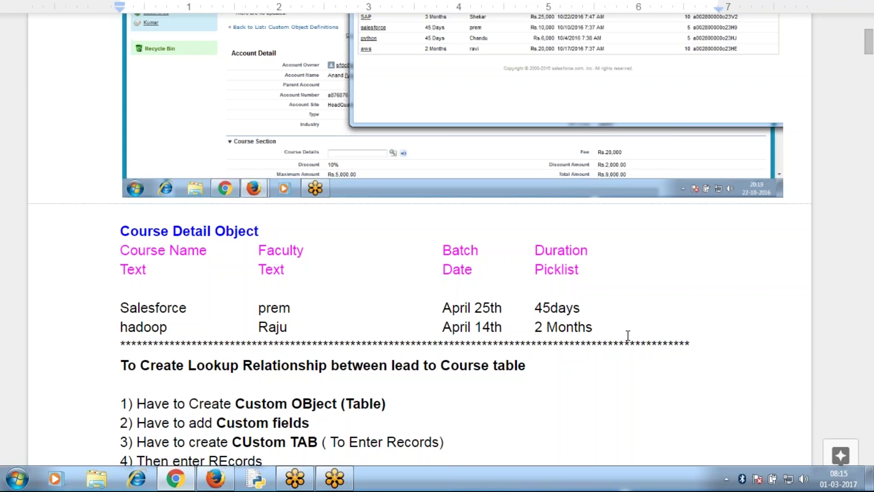
{"action": "scroll", "coordinate": [570, 293], "scroll_direction": "up", "scroll_amount": 3}
{"action": "scroll", "coordinate": [515, 331], "scroll_direction": "up", "scroll_amount": 1}
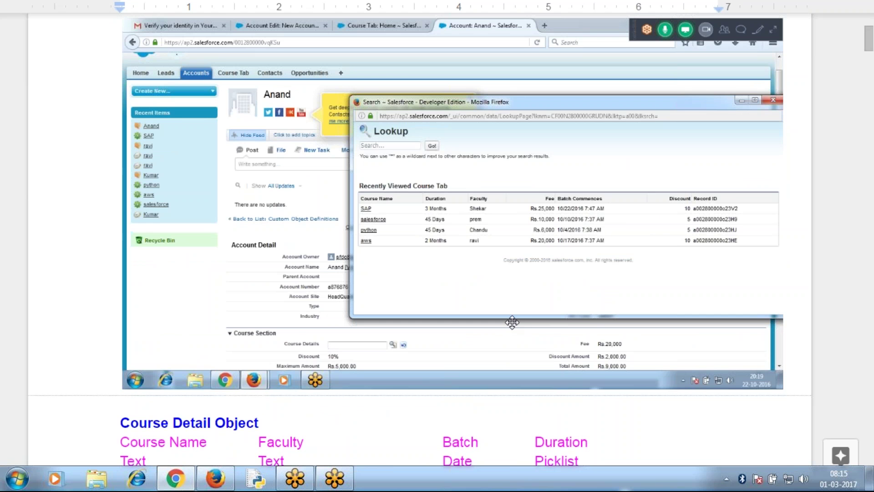
{"action": "scroll", "coordinate": [519, 297], "scroll_direction": "down", "scroll_amount": 8}
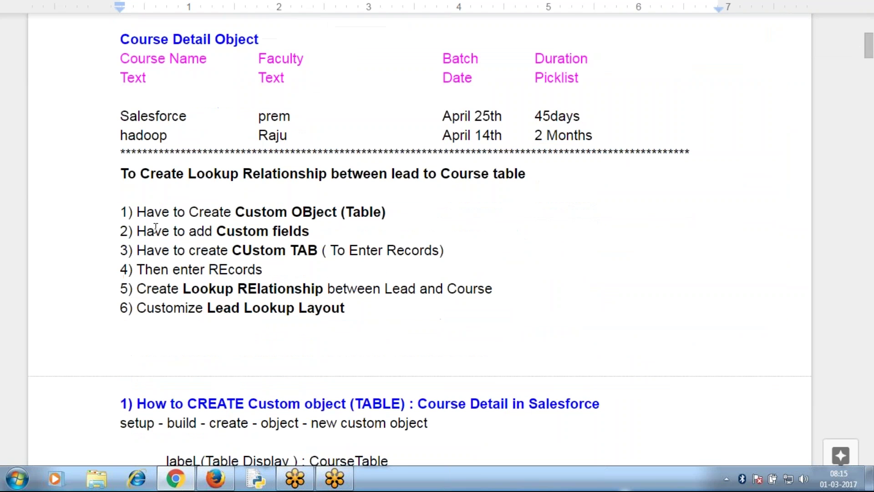
Step: Review the lookup steps and replace 'Lead' with 'Account' in step 5
{"action": "left_click_drag", "start_coordinate": [147, 211], "coordinate": [344, 219]}
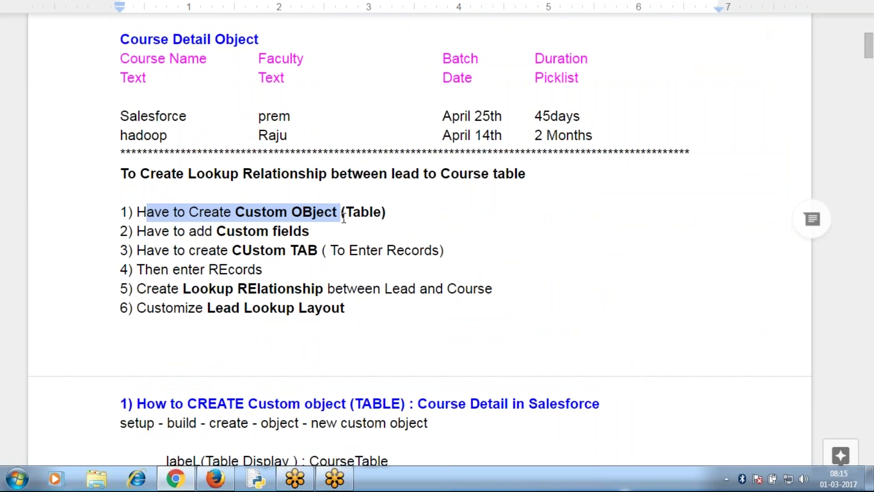
{"action": "left_click", "coordinate": [301, 232]}
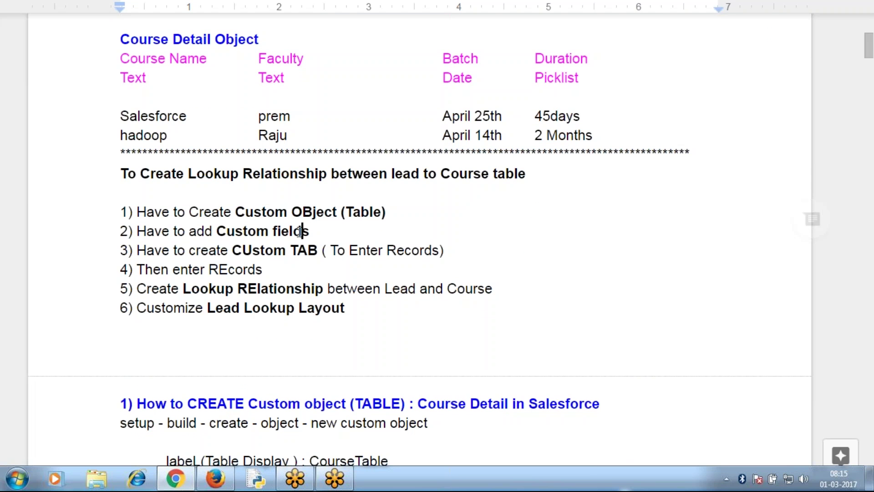
{"action": "left_click", "coordinate": [295, 251]}
{"action": "left_click_drag", "start_coordinate": [385, 288], "coordinate": [410, 283]}
{"action": "type", "text": "Account"}
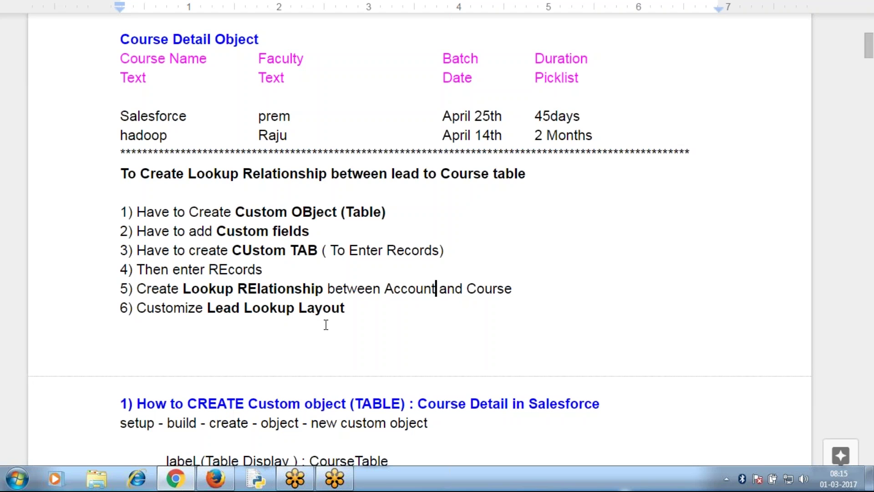
Step: Recheck the Custom Object and Custom Tab steps, then return to the Salesforce account page
{"action": "left_click", "coordinate": [324, 211]}
{"action": "left_click", "coordinate": [259, 231]}
{"action": "left_click", "coordinate": [280, 252]}
{"action": "key", "text": "alt+Tab"}
{"action": "scroll", "coordinate": [187, 212], "scroll_direction": "up", "scroll_amount": 1}
{"action": "scroll", "coordinate": [186, 211], "scroll_direction": "up", "scroll_amount": 7}
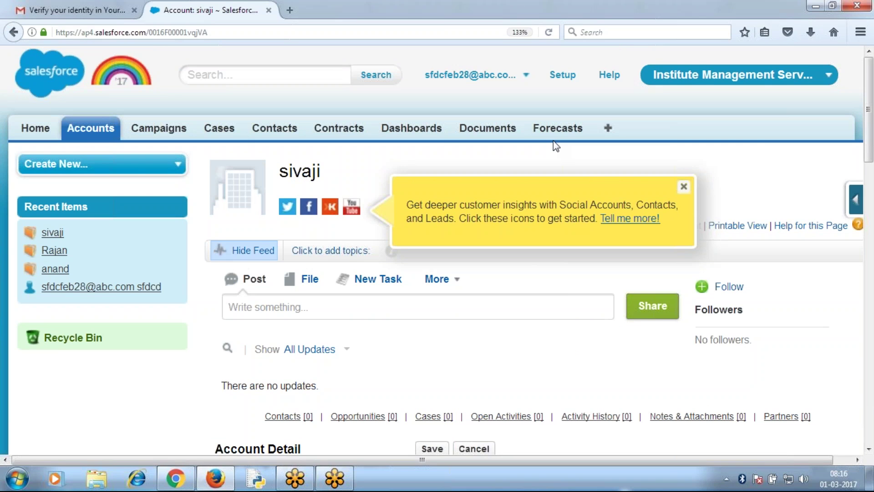
Step: Go to Setup > Build > Create > Objects to view the empty Custom Objects list
{"action": "left_click", "coordinate": [563, 75]}
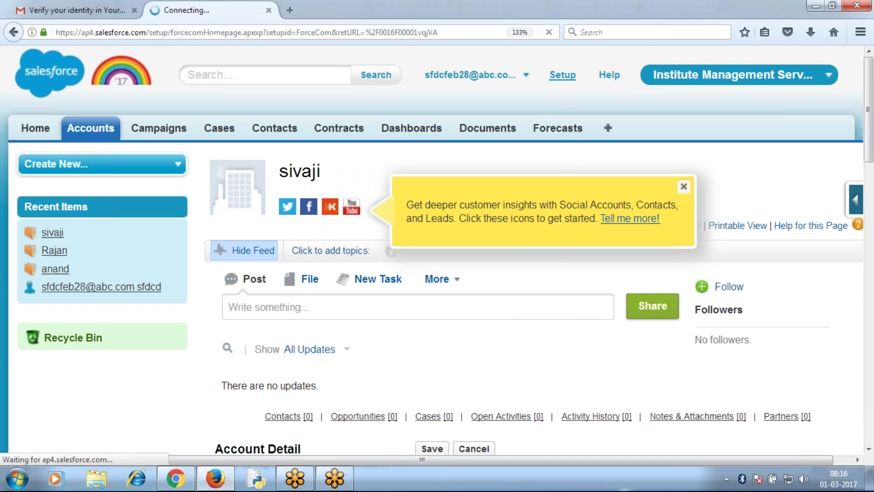
{"action": "scroll", "coordinate": [539, 211], "scroll_direction": "down", "scroll_amount": 10}
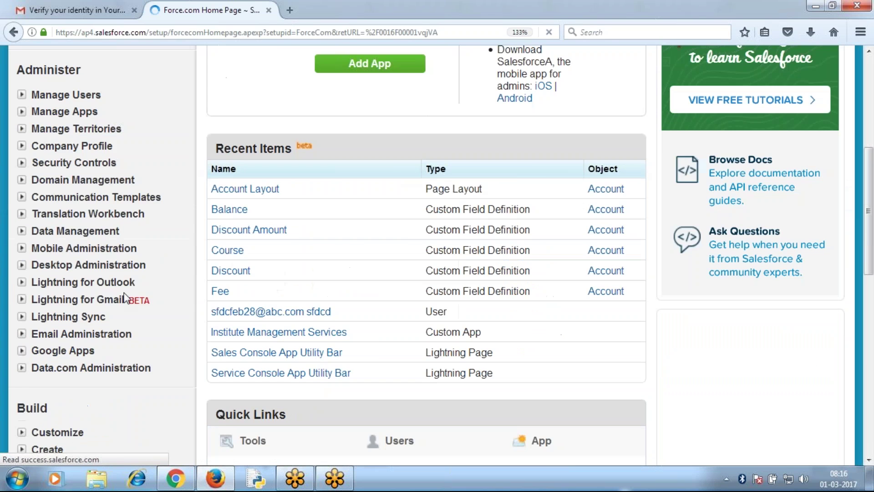
{"action": "left_click", "coordinate": [23, 183]}
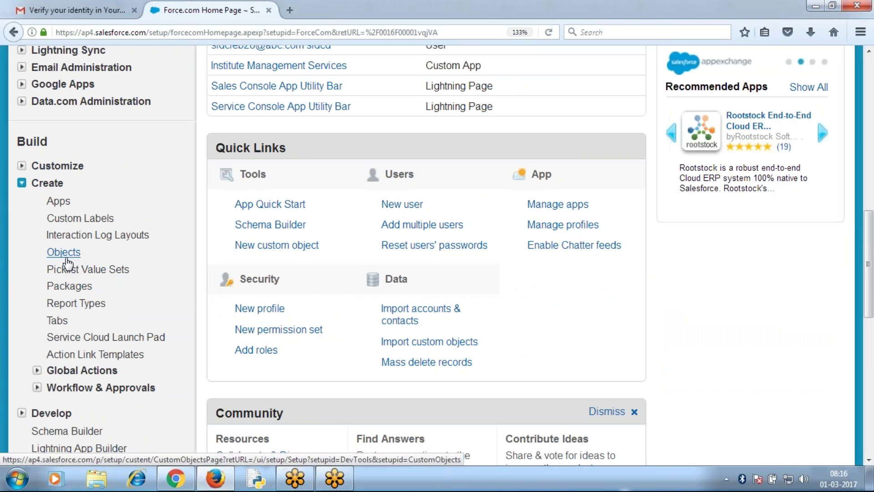
{"action": "scroll", "coordinate": [91, 255], "scroll_direction": "up", "scroll_amount": 6}
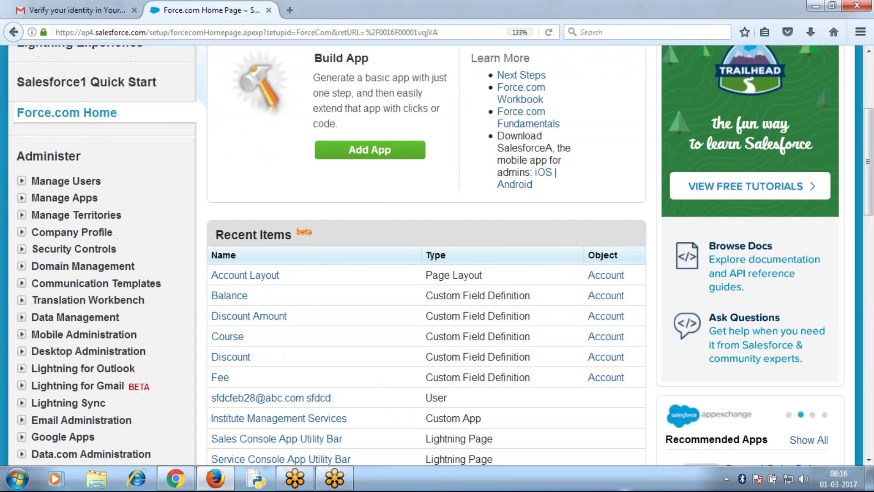
{"action": "scroll", "coordinate": [136, 150], "scroll_direction": "up", "scroll_amount": 3}
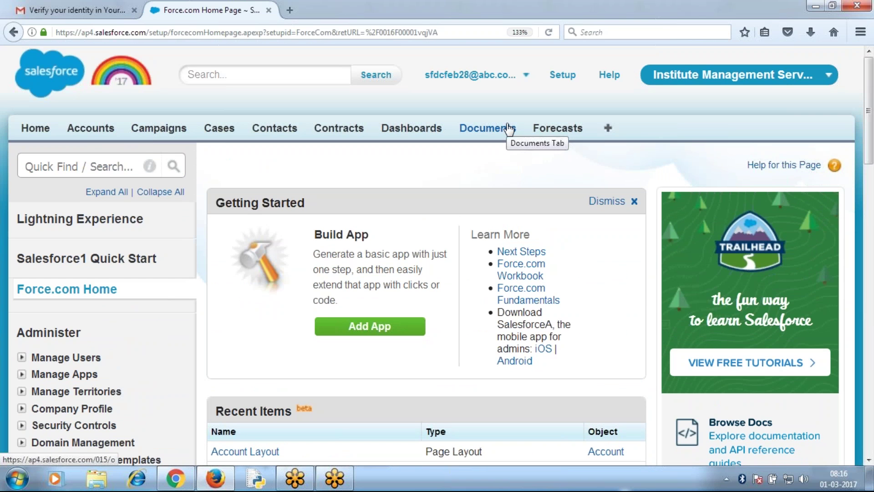
{"action": "scroll", "coordinate": [201, 228], "scroll_direction": "down", "scroll_amount": 9}
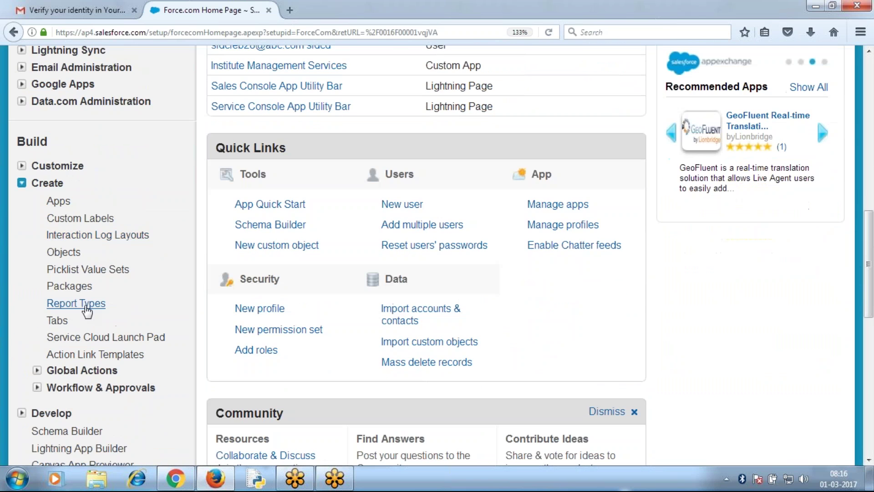
{"action": "left_click", "coordinate": [60, 253]}
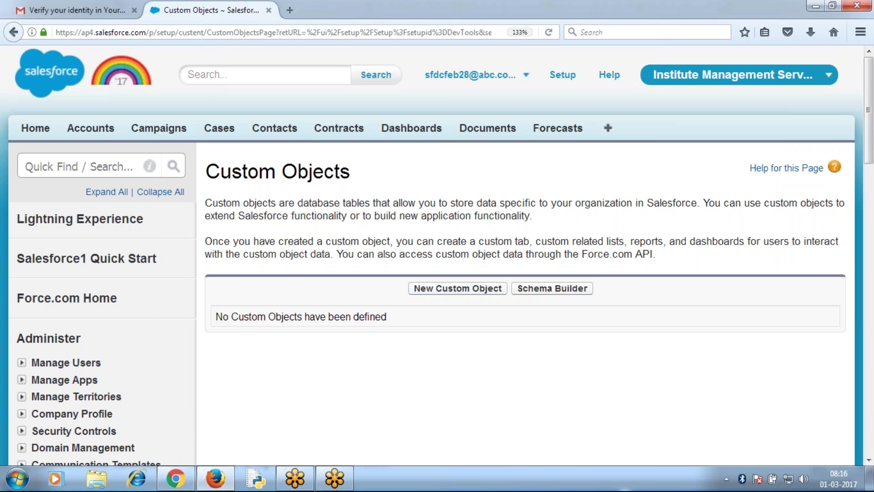
{"action": "left_click", "coordinate": [488, 295]}
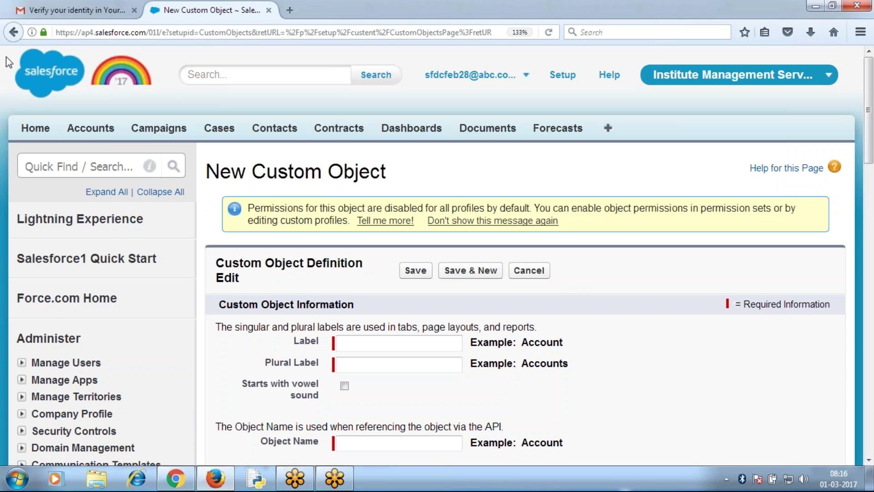
{"action": "left_click", "coordinate": [13, 32]}
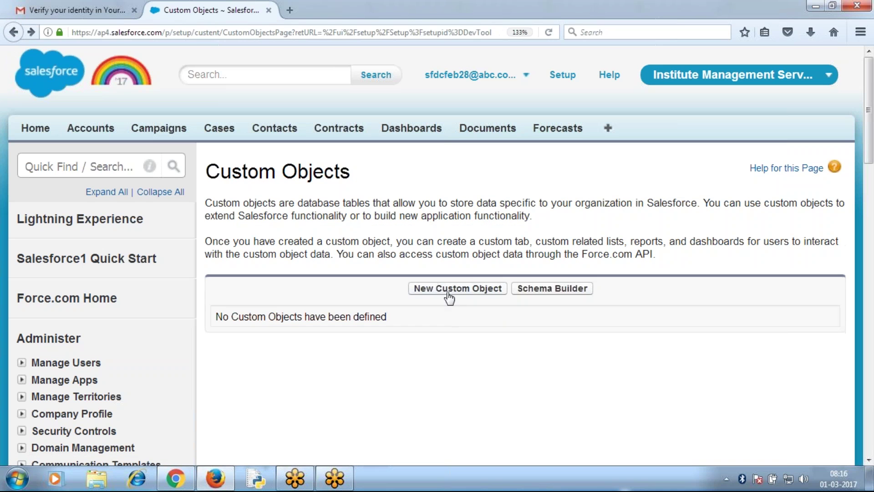
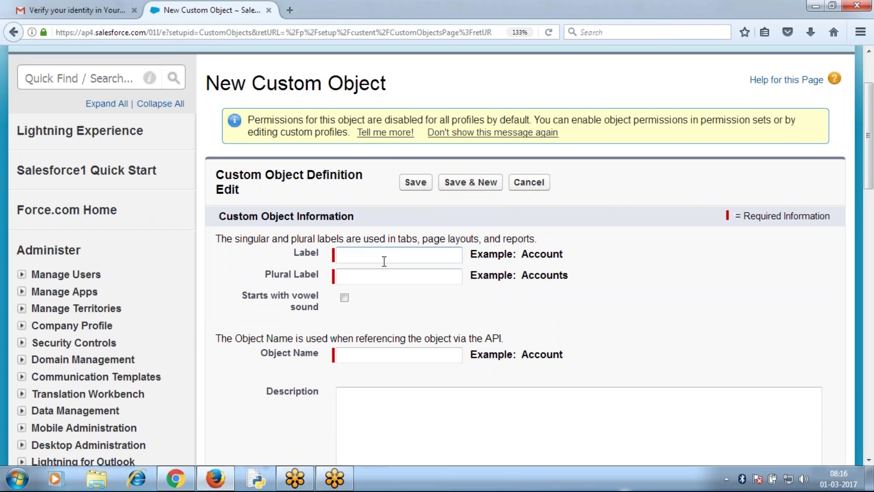
Step: Enter the label 'Course Table' and the plural label 'Course Tab'
{"action": "left_click", "coordinate": [382, 259]}
{"action": "type", "text": "Course Table"}
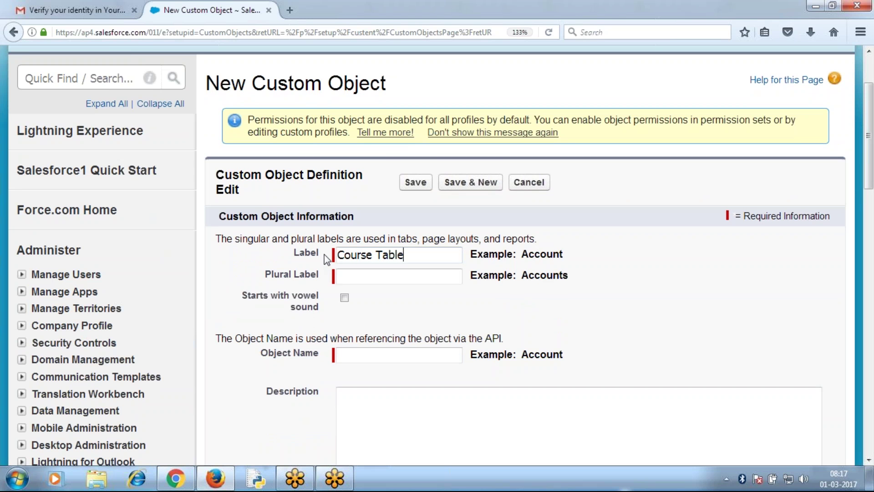
{"action": "double_click", "coordinate": [305, 253]}
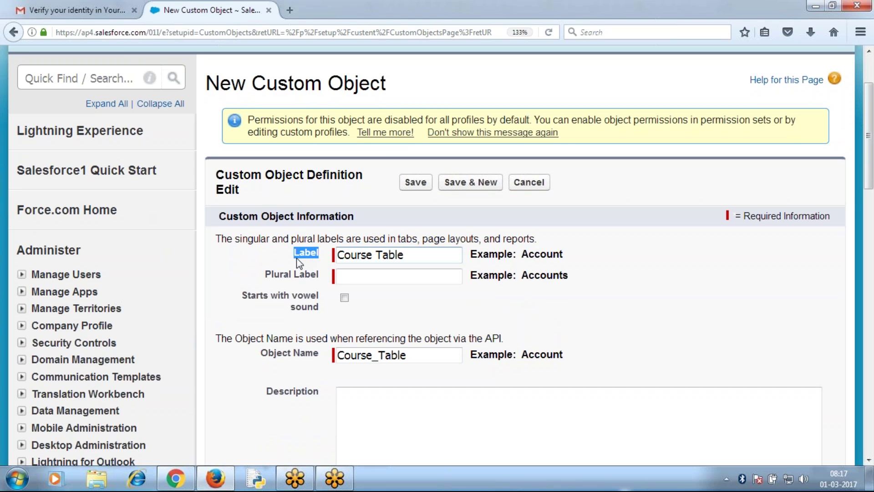
{"action": "left_click", "coordinate": [361, 275]}
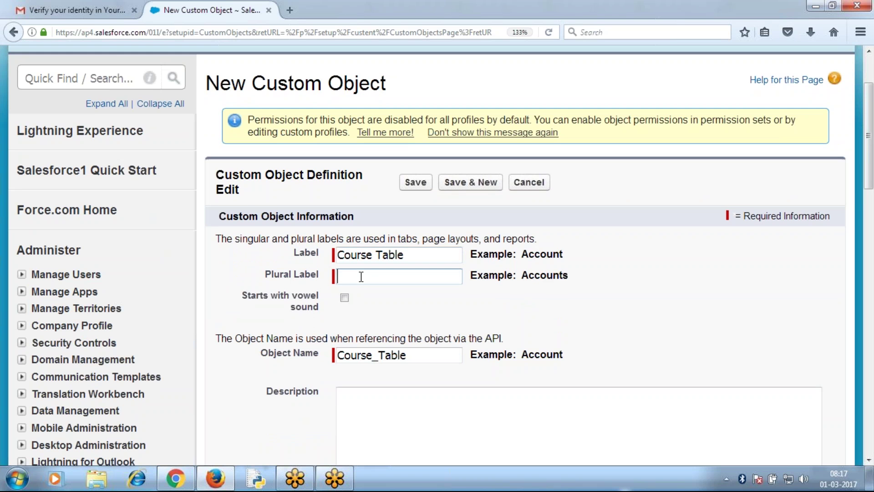
{"action": "scroll", "coordinate": [245, 132], "scroll_direction": "up", "scroll_amount": 2}
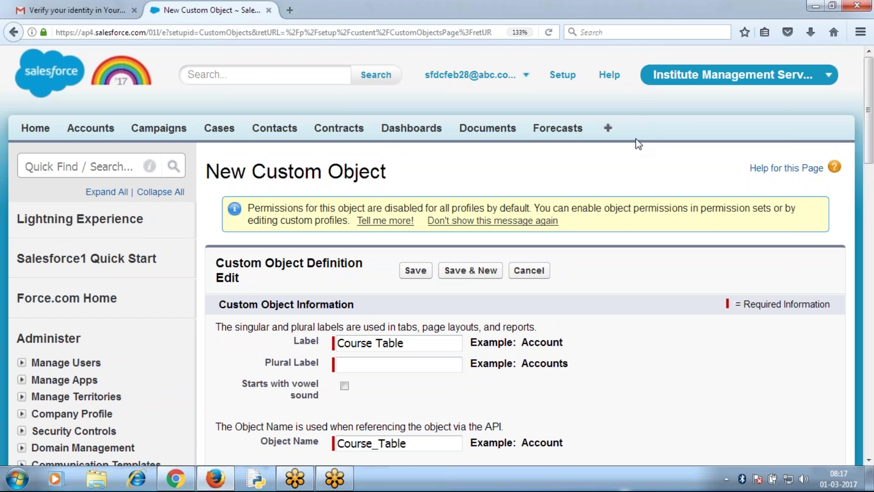
{"action": "type", "text": "Course Tab"}
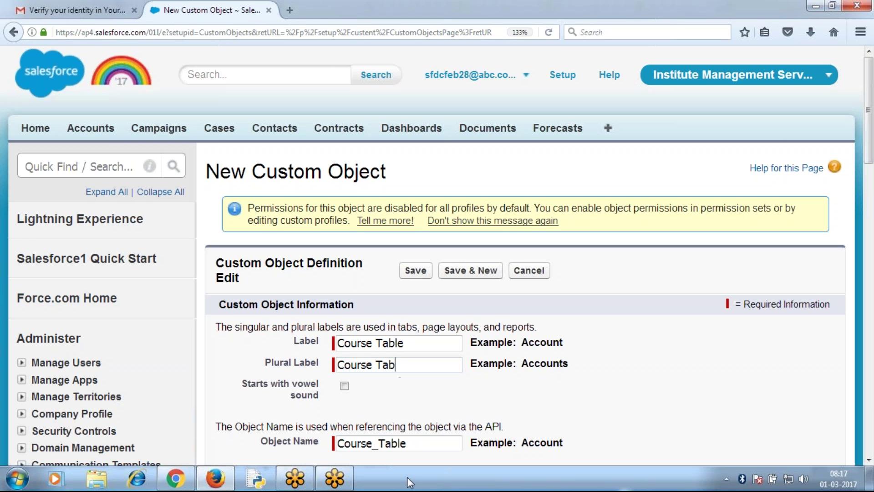
Step: Change the auto-filled object name to CourseObj
{"action": "scroll", "coordinate": [409, 387], "scroll_direction": "down", "scroll_amount": 2}
{"action": "left_click", "coordinate": [413, 357]}
{"action": "left_click_drag", "start_coordinate": [413, 357], "coordinate": [372, 357]}
{"action": "type", "text": "Dbj"}
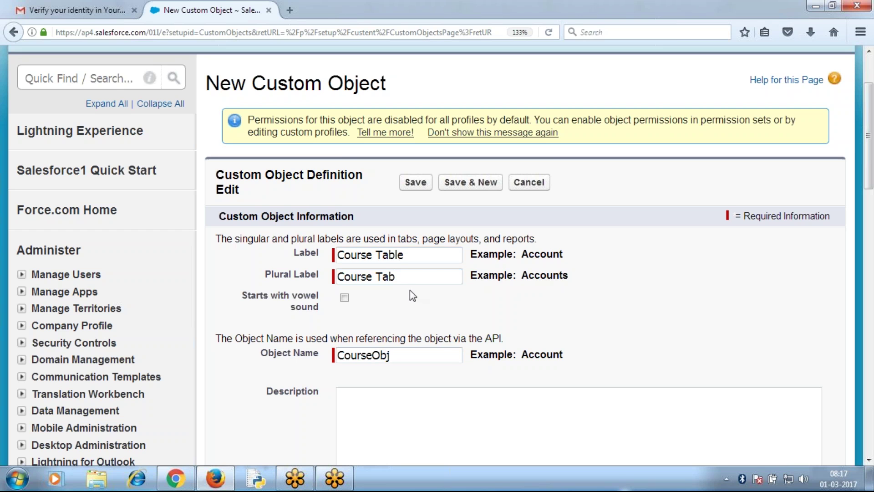
{"action": "scroll", "coordinate": [410, 290], "scroll_direction": "up", "scroll_amount": 3}
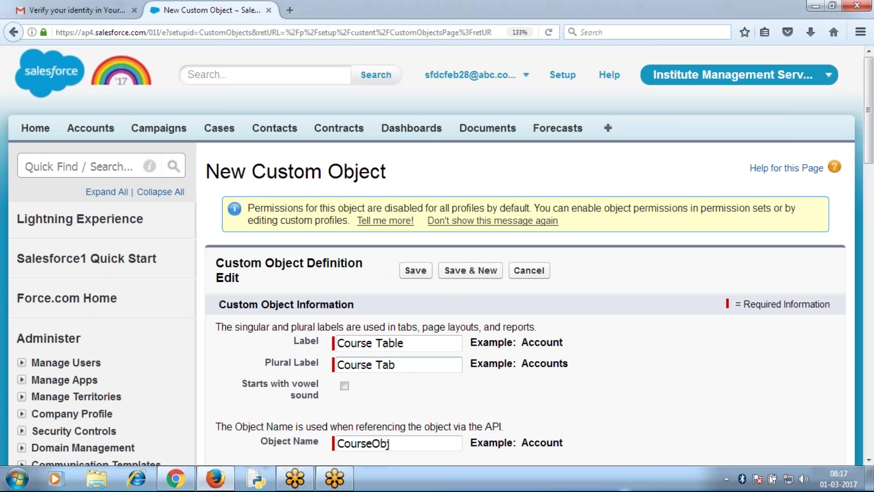
{"action": "scroll", "coordinate": [394, 282], "scroll_direction": "down", "scroll_amount": 6}
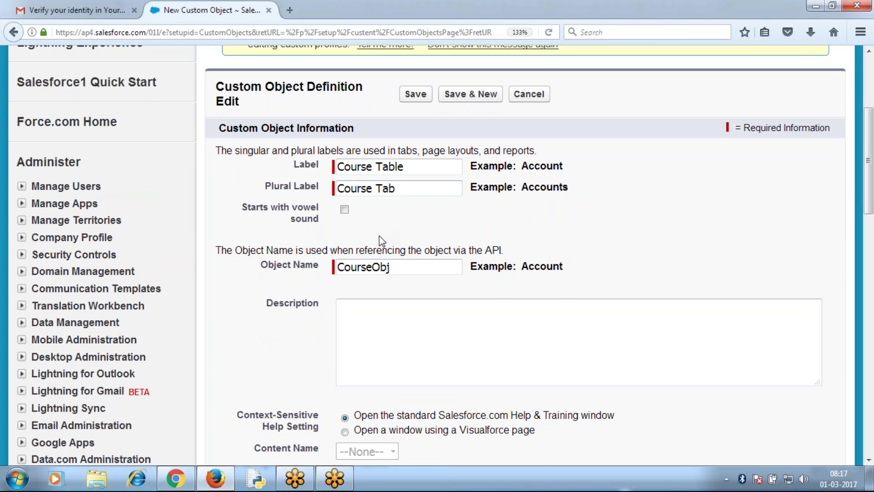
{"action": "scroll", "coordinate": [398, 296], "scroll_direction": "down", "scroll_amount": 5}
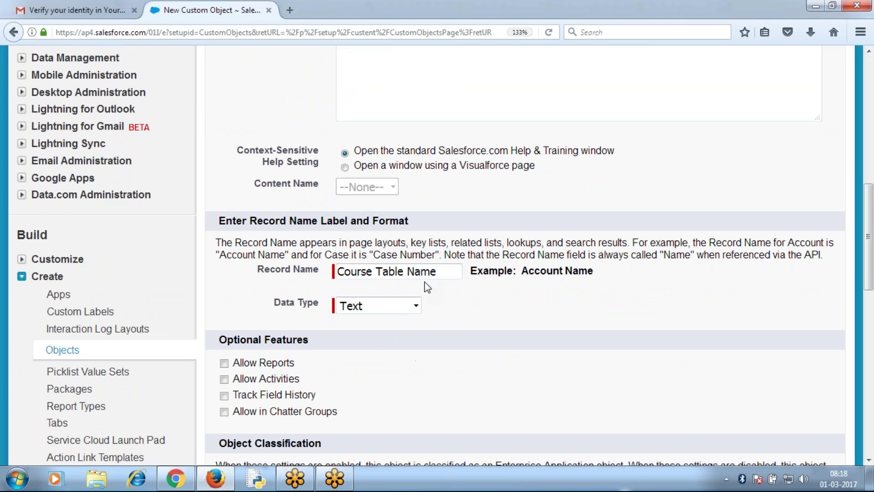
Step: Shorten the record name to 'Course Name', keep Text as its data type, and save
{"action": "left_click_drag", "start_coordinate": [448, 272], "coordinate": [337, 273]}
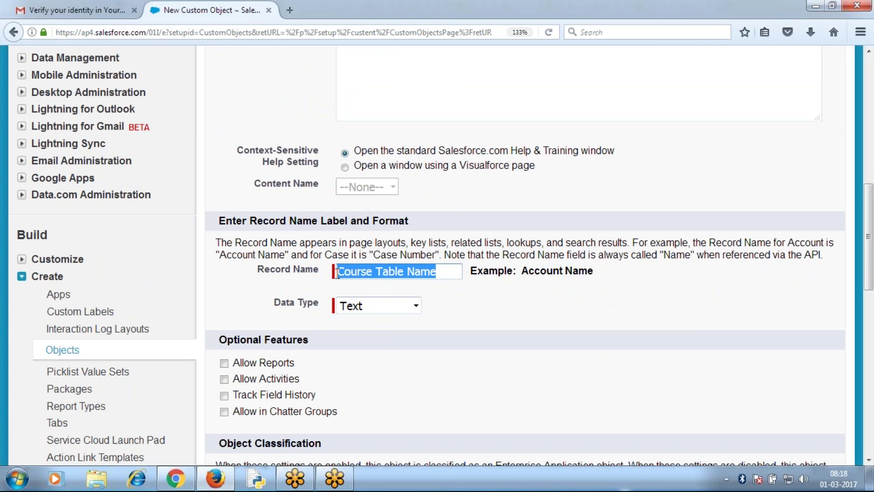
{"action": "left_click", "coordinate": [411, 273]}
{"action": "key", "text": "BackSpace"}
{"action": "key", "text": "BackSpace"}
{"action": "key", "text": "BackSpace"}
{"action": "key", "text": "BackSpace"}
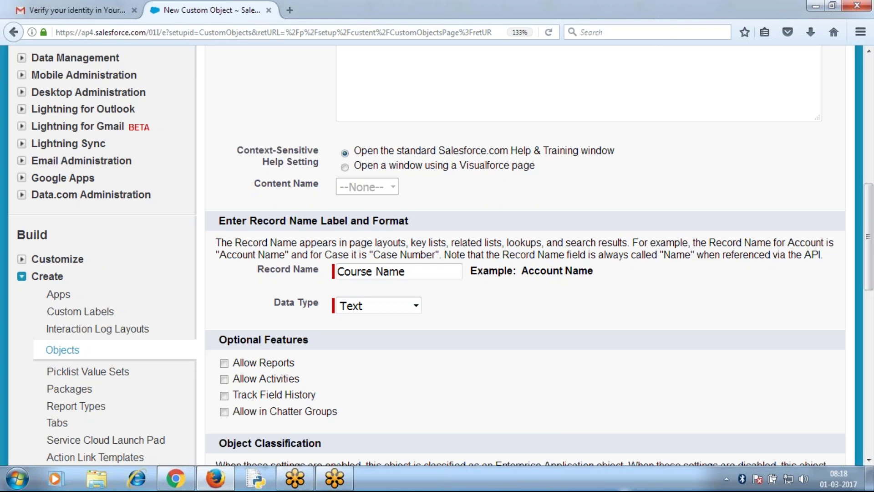
{"action": "left_click", "coordinate": [414, 305]}
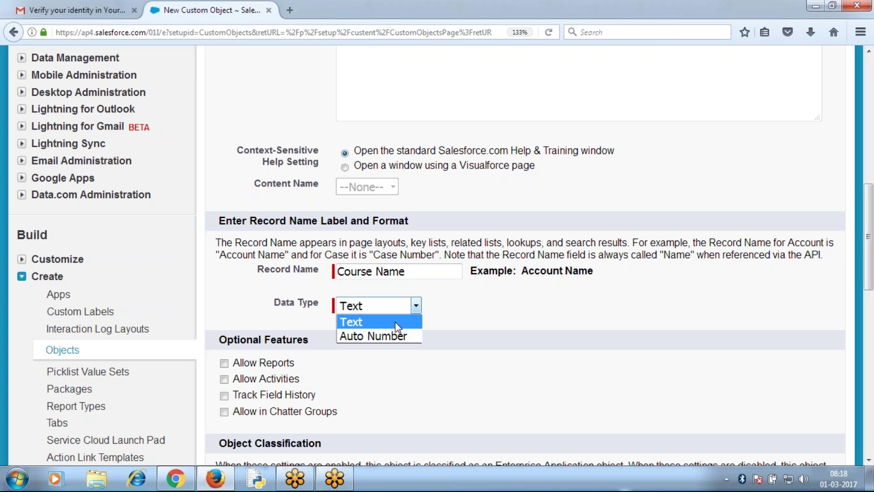
{"action": "left_click", "coordinate": [372, 324]}
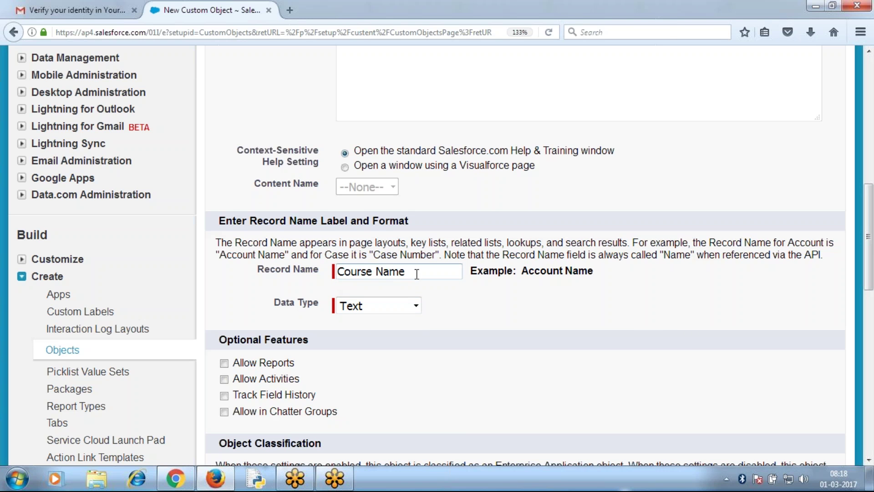
{"action": "scroll", "coordinate": [376, 305], "scroll_direction": "down", "scroll_amount": 10}
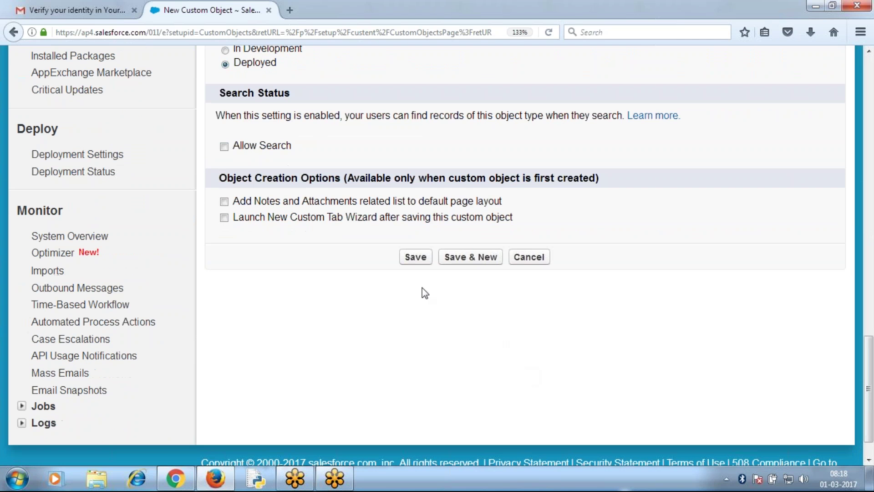
{"action": "left_click", "coordinate": [424, 257]}
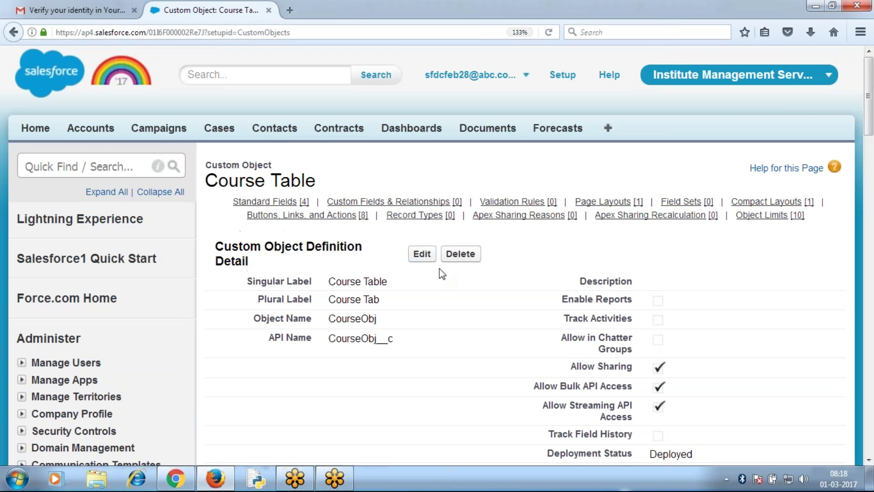
Step: Review the saved labels, the API name CourseObj__c and the Course Name field
{"action": "scroll", "coordinate": [434, 295], "scroll_direction": "down", "scroll_amount": 3}
{"action": "triple_click", "coordinate": [391, 194]}
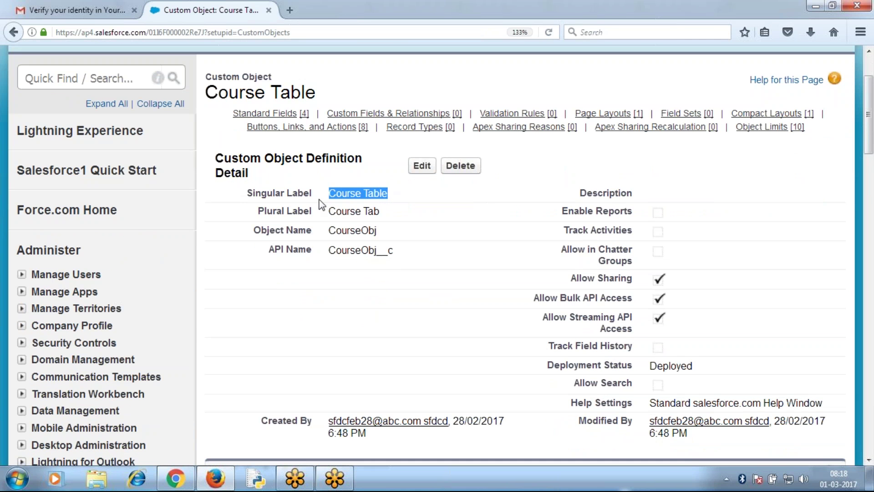
{"action": "left_click_drag", "start_coordinate": [391, 211], "coordinate": [328, 211]}
{"action": "left_click_drag", "start_coordinate": [414, 251], "coordinate": [329, 250]}
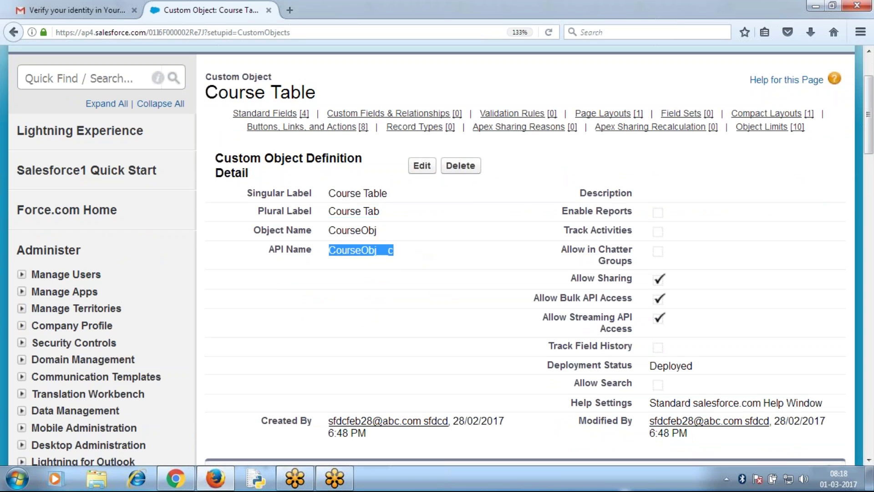
{"action": "scroll", "coordinate": [468, 293], "scroll_direction": "down", "scroll_amount": 9}
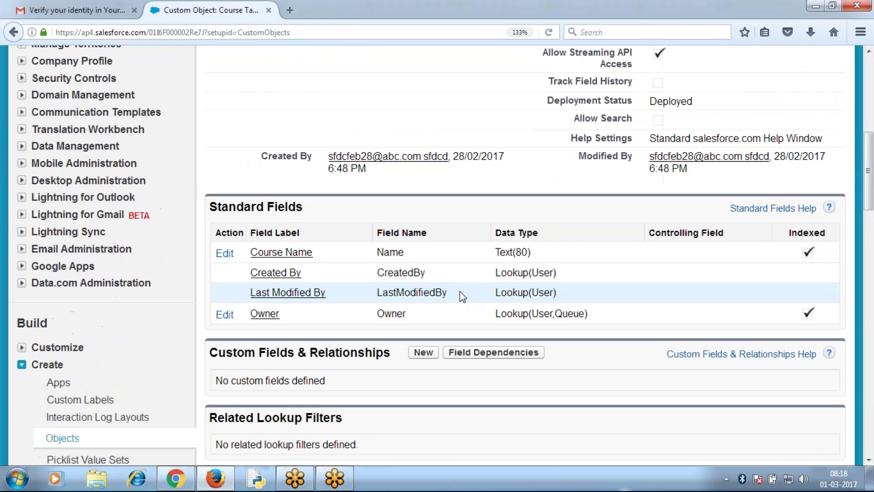
{"action": "left_click_drag", "start_coordinate": [413, 255], "coordinate": [369, 257]}
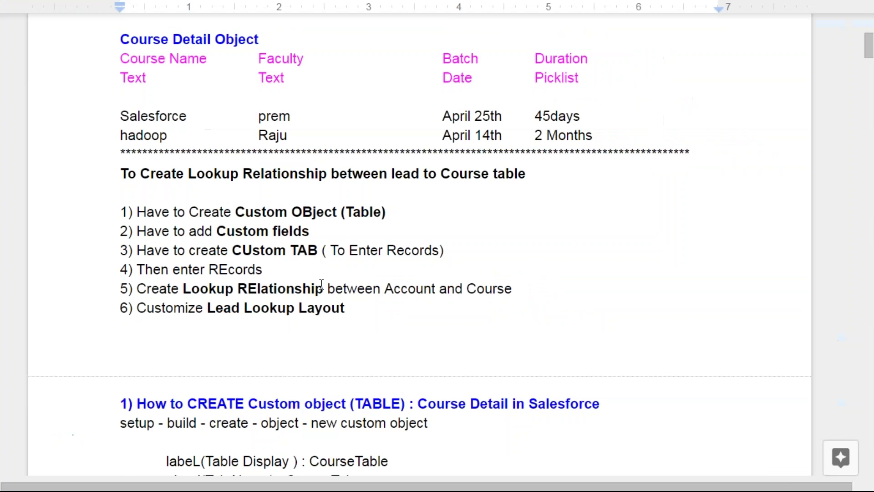
{"action": "scroll", "coordinate": [437, 246], "scroll_direction": "down", "scroll_amount": 7}
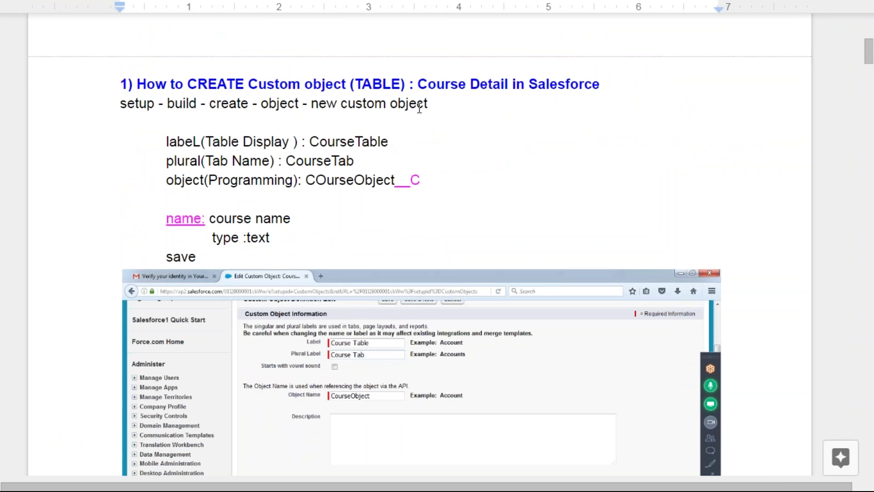
{"action": "left_click", "coordinate": [159, 142]}
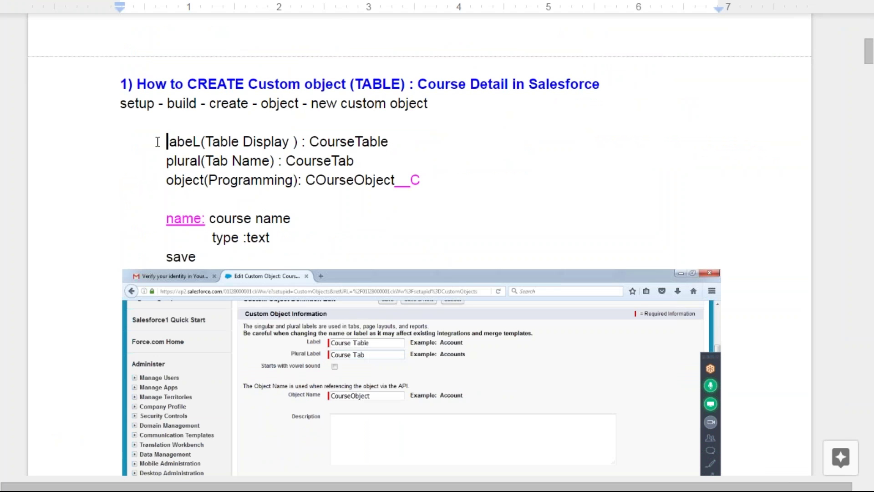
{"action": "left_click", "coordinate": [190, 162]}
{"action": "scroll", "coordinate": [343, 252], "scroll_direction": "down", "scroll_amount": 4}
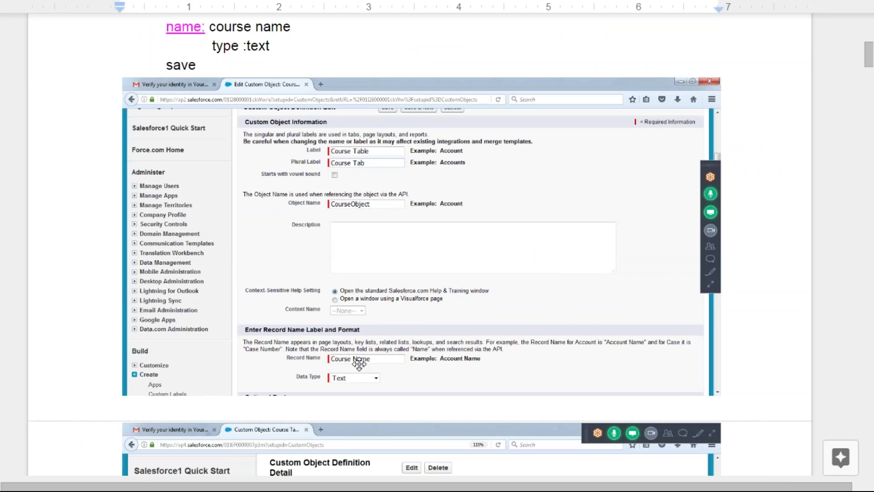
{"action": "scroll", "coordinate": [373, 340], "scroll_direction": "down", "scroll_amount": 5}
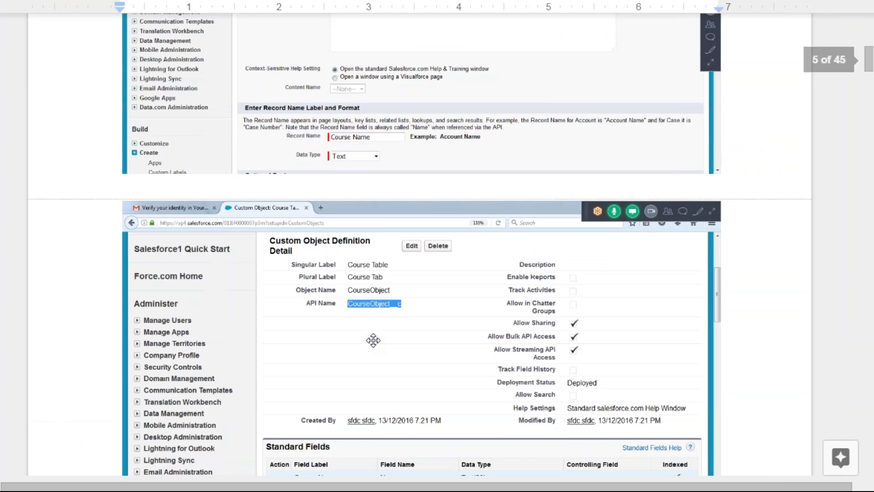
{"action": "scroll", "coordinate": [374, 340], "scroll_direction": "down", "scroll_amount": 1}
{"action": "scroll", "coordinate": [371, 331], "scroll_direction": "down", "scroll_amount": 3}
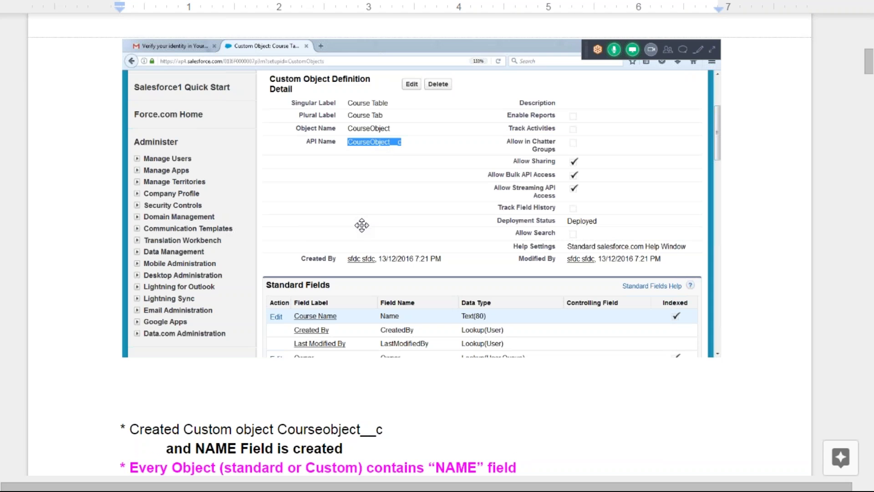
{"action": "scroll", "coordinate": [362, 225], "scroll_direction": "down", "scroll_amount": 3}
{"action": "left_click_drag", "start_coordinate": [361, 373], "coordinate": [394, 369]}
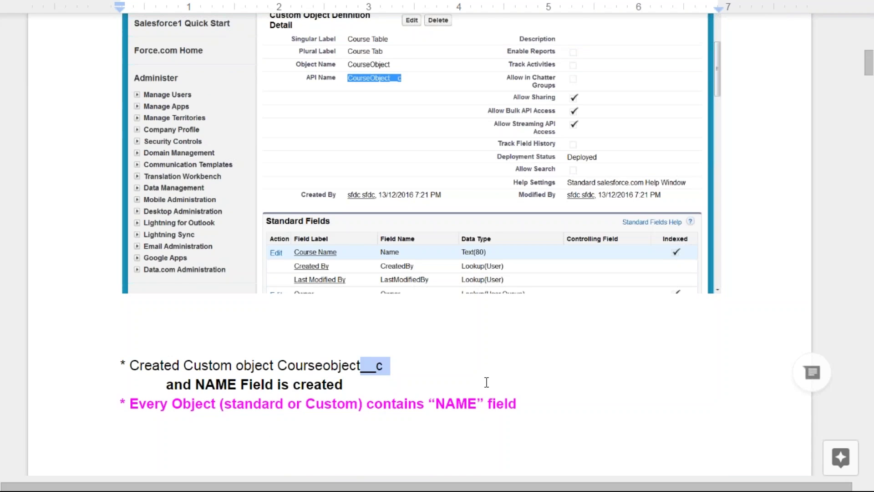
{"action": "scroll", "coordinate": [486, 383], "scroll_direction": "down", "scroll_amount": 5}
{"action": "scroll", "coordinate": [308, 105], "scroll_direction": "down", "scroll_amount": 5}
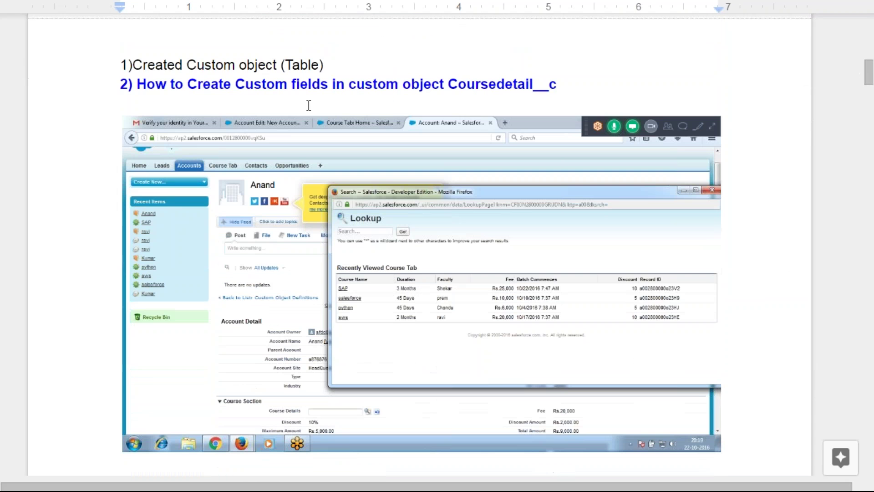
{"action": "left_click_drag", "start_coordinate": [346, 63], "coordinate": [132, 64]}
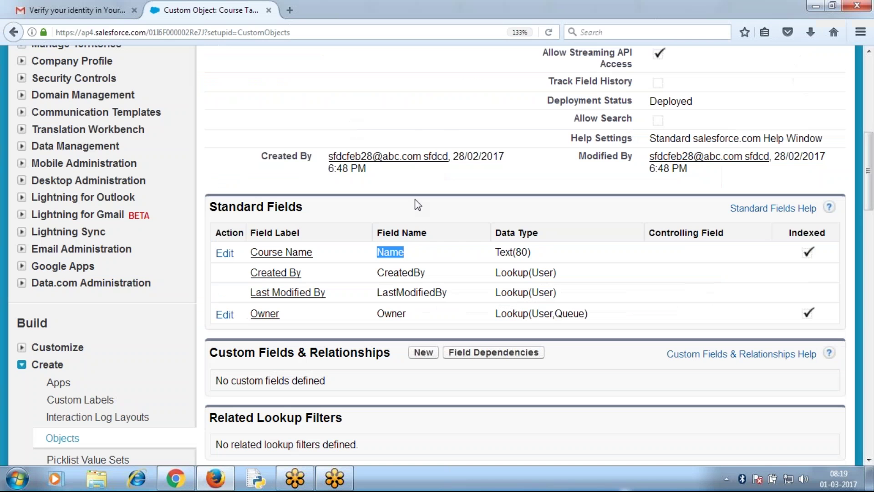
Step: Open the Course Table object from Setup > Create > Objects and find Custom Fields
{"action": "scroll", "coordinate": [416, 218], "scroll_direction": "up", "scroll_amount": 10}
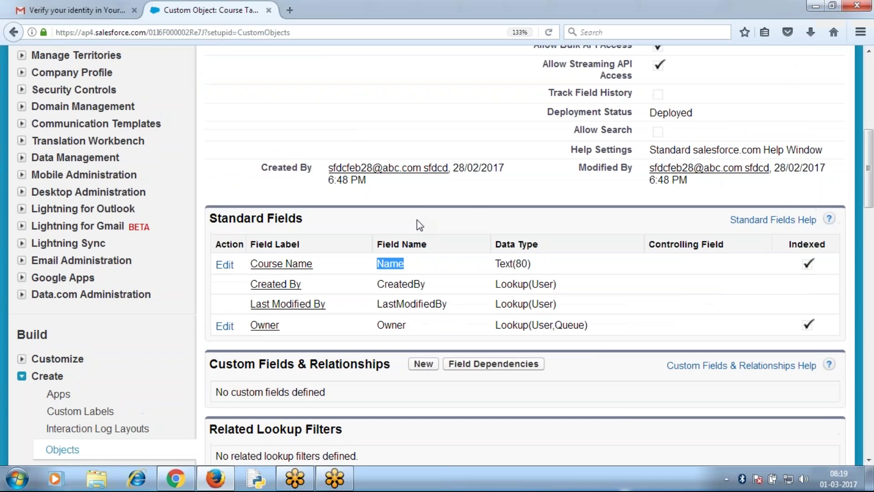
{"action": "left_click", "coordinate": [561, 78]}
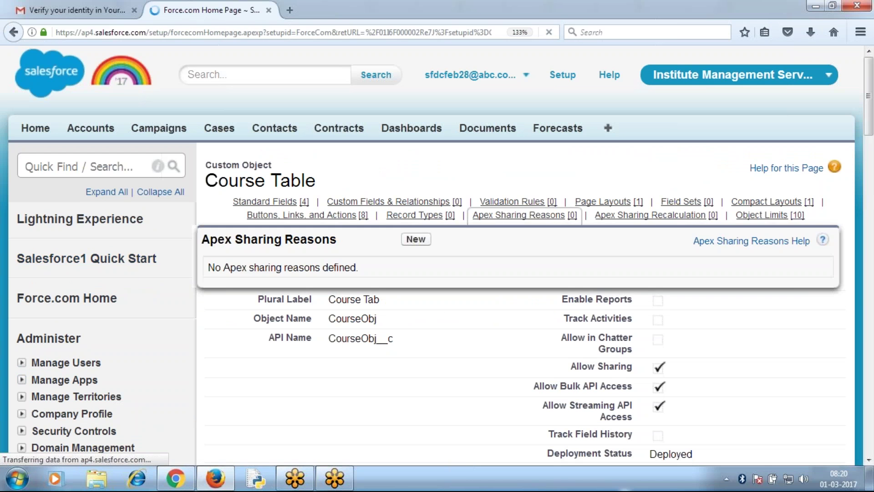
{"action": "scroll", "coordinate": [135, 285], "scroll_direction": "down", "scroll_amount": 10}
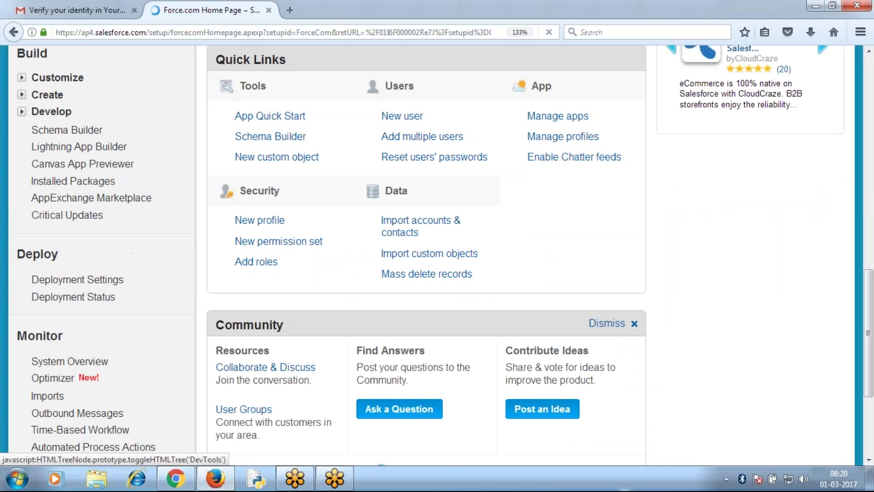
{"action": "left_click", "coordinate": [47, 94]}
{"action": "left_click", "coordinate": [64, 163]}
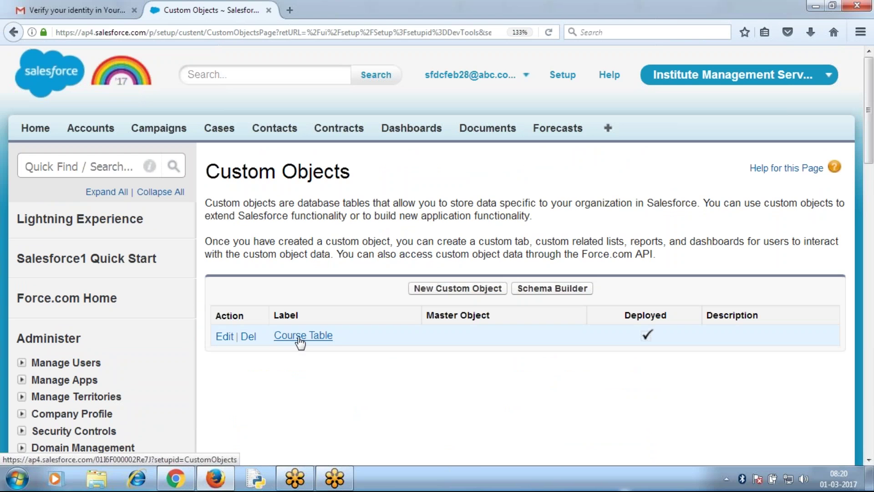
{"action": "left_click", "coordinate": [305, 341]}
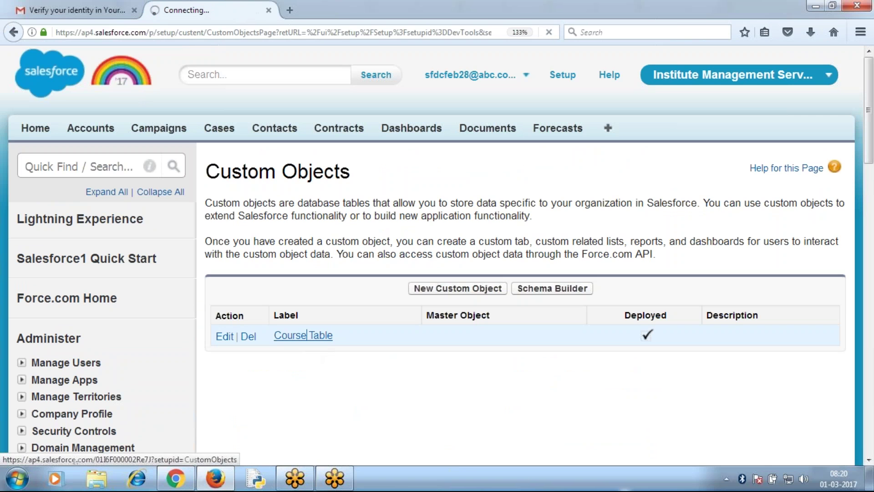
{"action": "scroll", "coordinate": [467, 348], "scroll_direction": "down", "scroll_amount": 10}
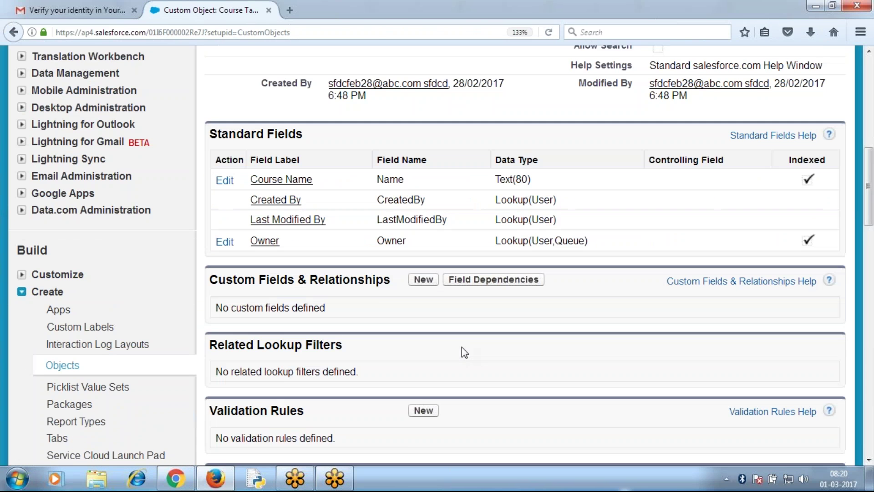
{"action": "left_click_drag", "start_coordinate": [208, 265], "coordinate": [288, 266]}
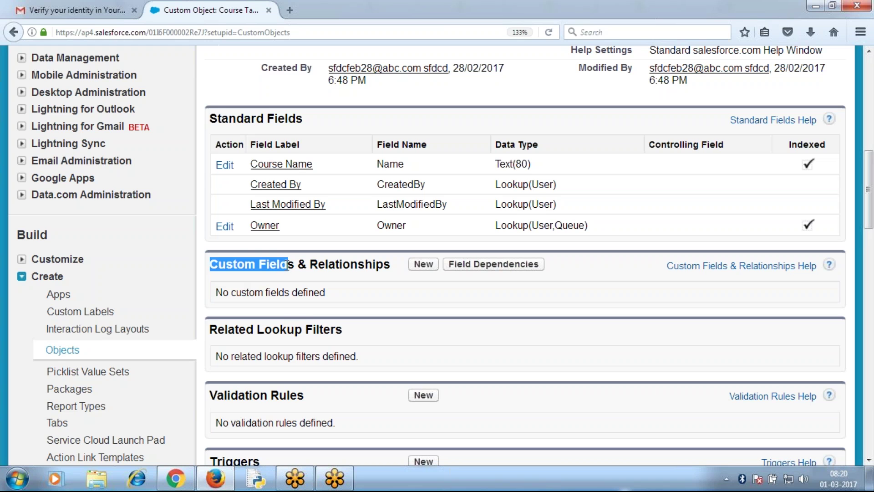
Step: Start a new custom field with the Text data type and reach its details step
{"action": "left_click", "coordinate": [419, 267]}
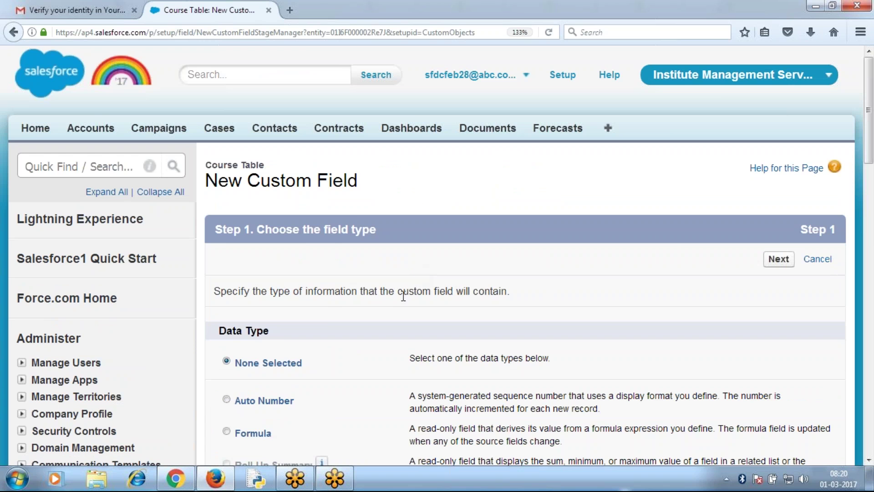
{"action": "key", "text": "alt+Tab"}
{"action": "scroll", "coordinate": [437, 320], "scroll_direction": "down", "scroll_amount": 8}
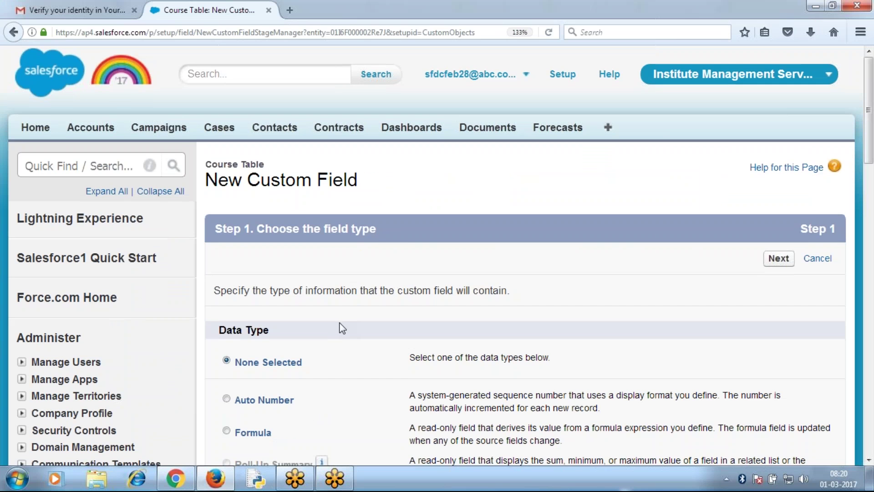
{"action": "scroll", "coordinate": [340, 326], "scroll_direction": "down", "scroll_amount": 6}
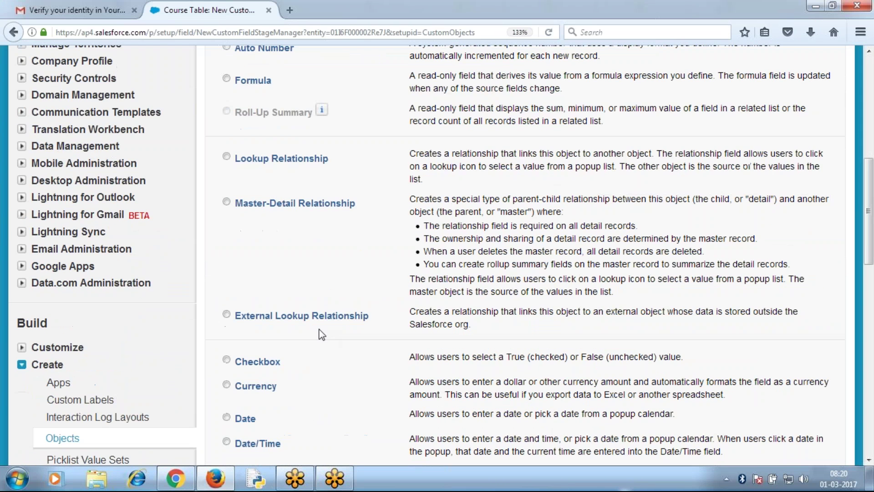
{"action": "scroll", "coordinate": [296, 335], "scroll_direction": "down", "scroll_amount": 3}
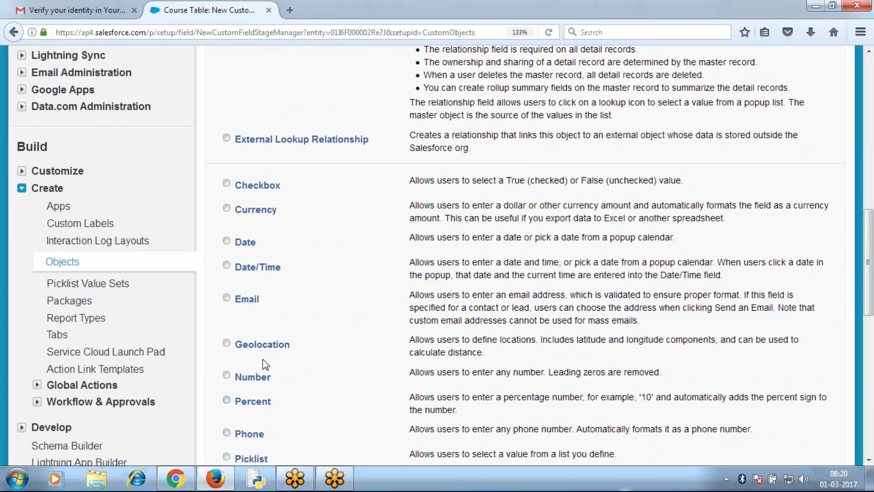
{"action": "scroll", "coordinate": [247, 280], "scroll_direction": "down", "scroll_amount": 5}
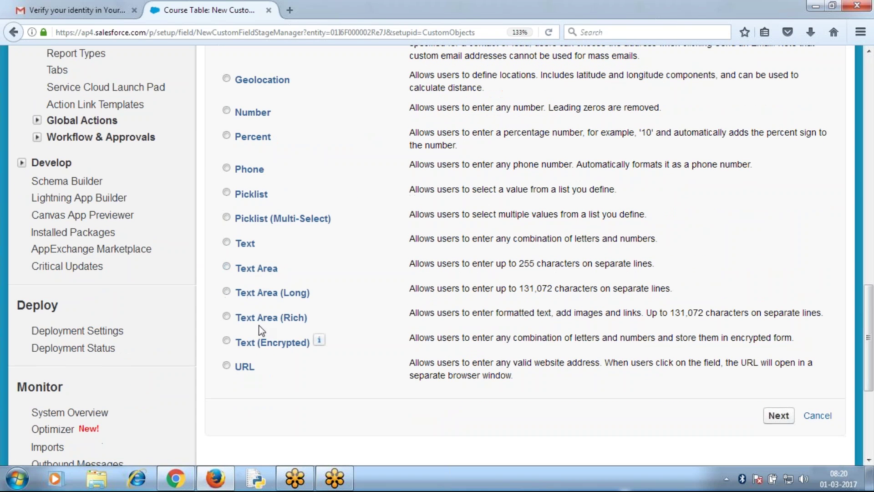
{"action": "left_click", "coordinate": [246, 245]}
{"action": "left_click", "coordinate": [773, 417]}
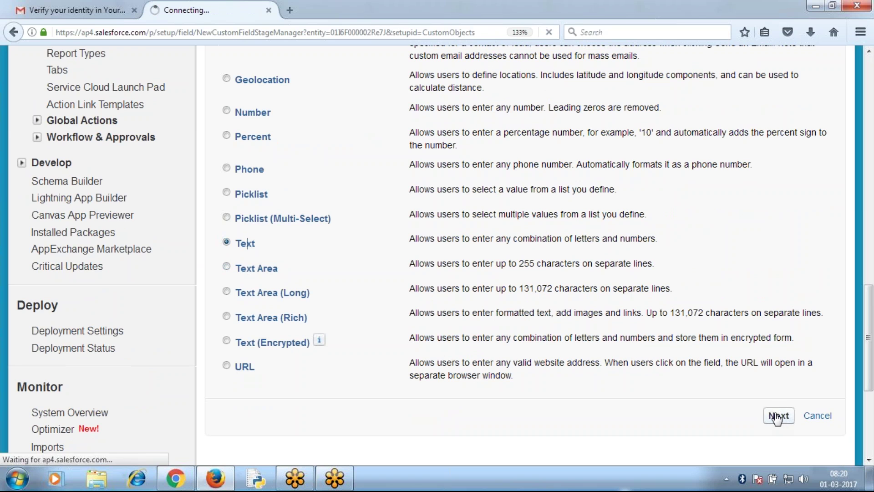
{"action": "left_click", "coordinate": [391, 291]}
Step: Create the Faculty text field, length 15, visible to all profiles and on Course Table Layout
{"action": "type", "text": "F"}
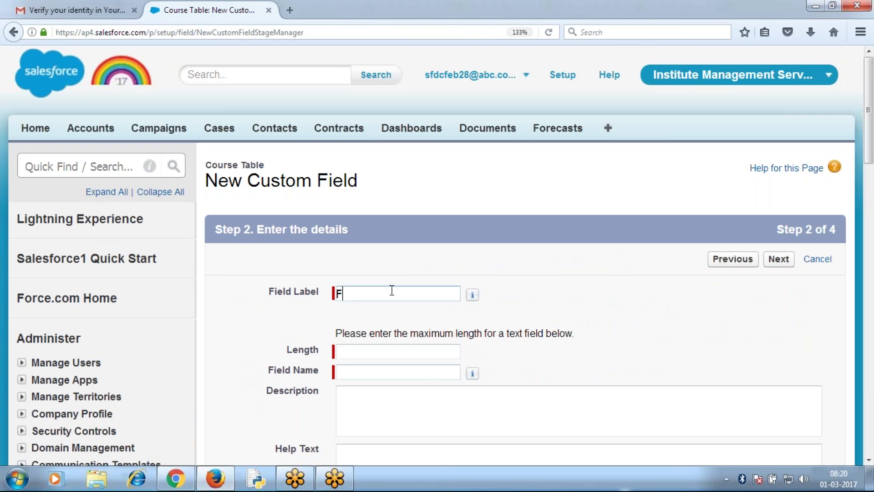
{"action": "type", "text": "aculty"}
{"action": "key", "text": "Tab"}
{"action": "key", "text": "Tab"}
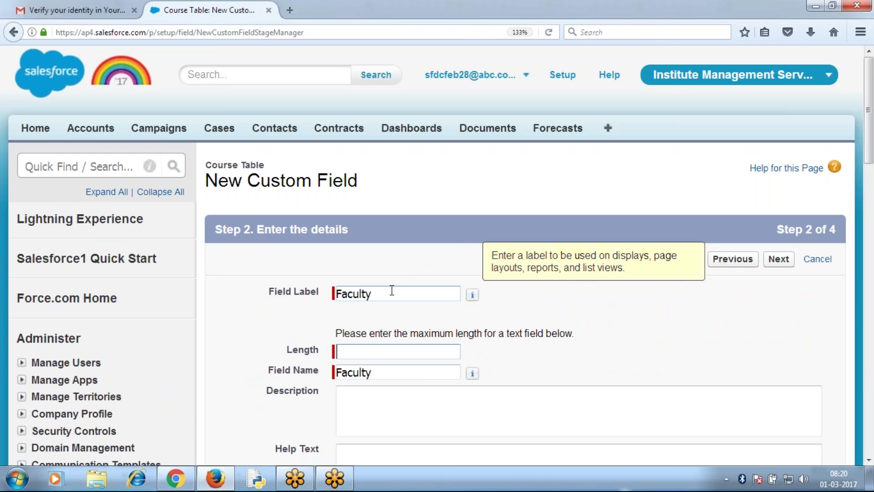
{"action": "type", "text": "15"}
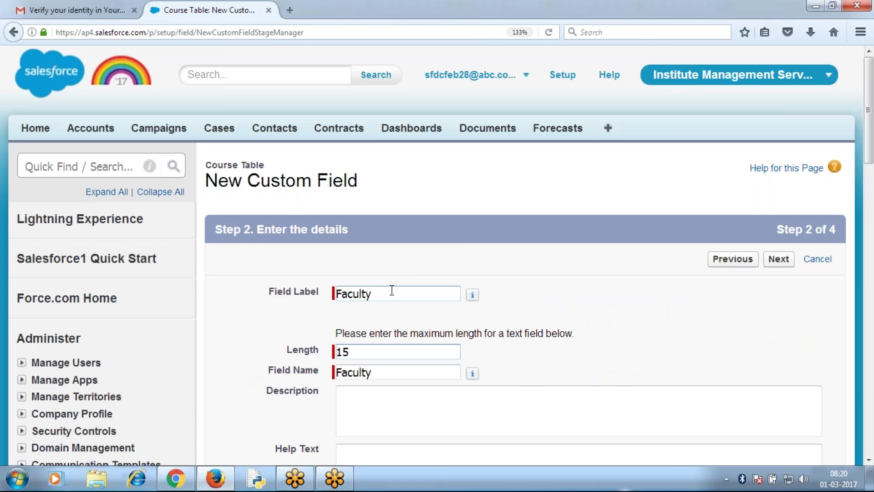
{"action": "left_click", "coordinate": [778, 260]}
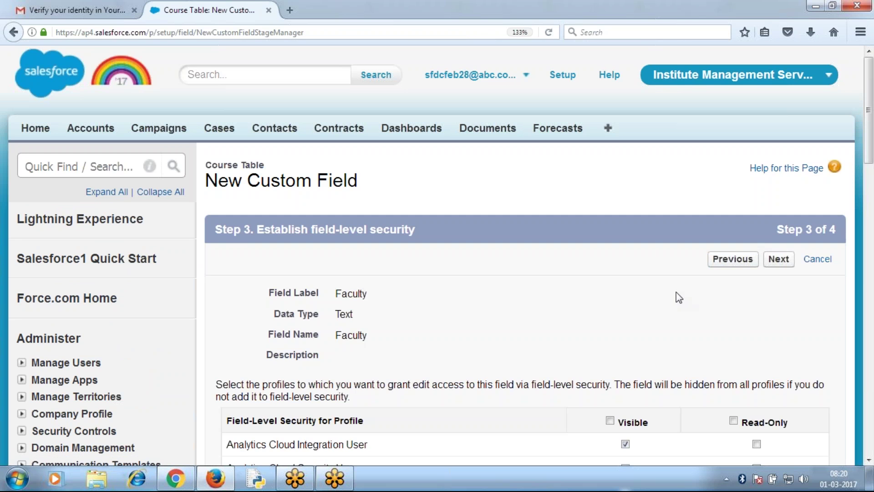
{"action": "scroll", "coordinate": [678, 287], "scroll_direction": "down", "scroll_amount": 3}
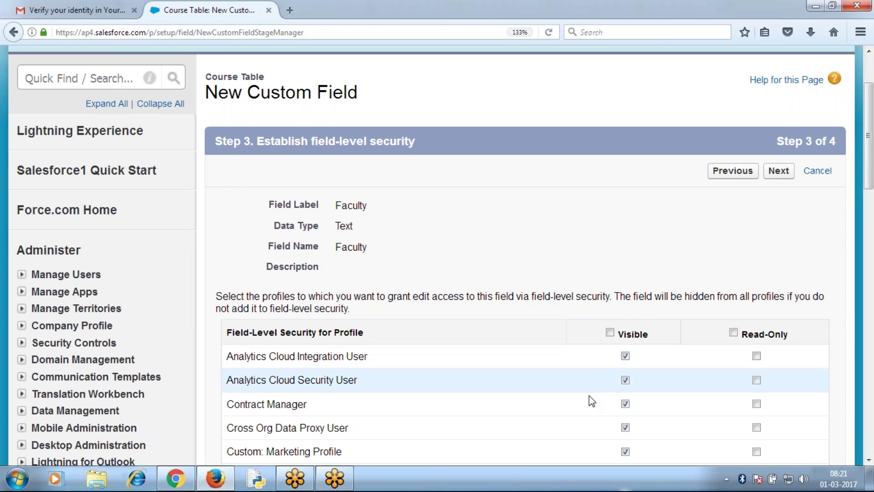
{"action": "left_click", "coordinate": [610, 332]}
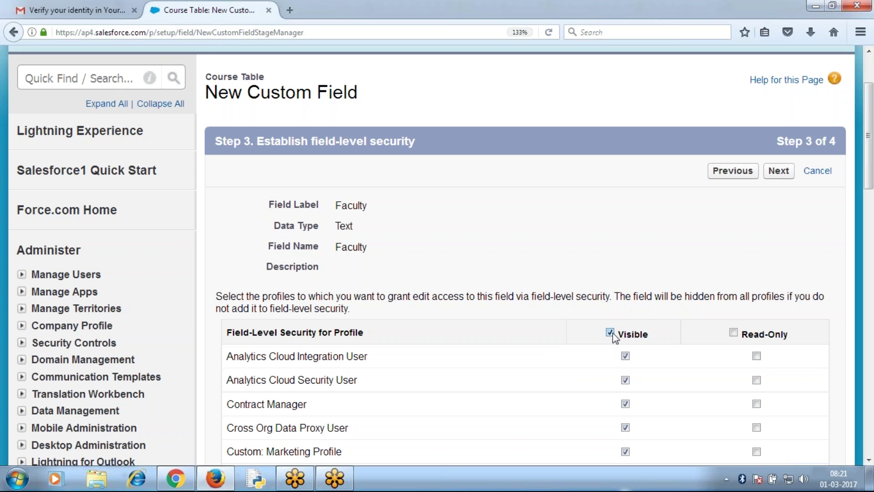
{"action": "left_click", "coordinate": [776, 176]}
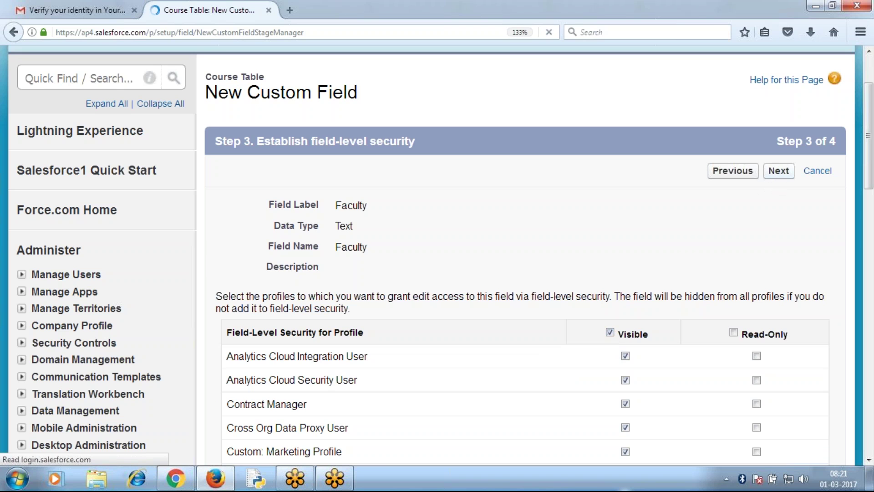
{"action": "scroll", "coordinate": [499, 294], "scroll_direction": "down", "scroll_amount": 6}
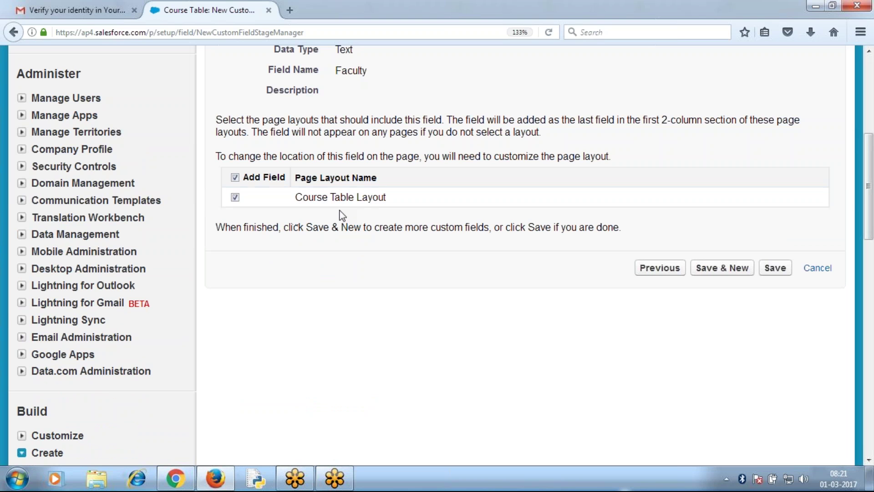
{"action": "left_click", "coordinate": [774, 273]}
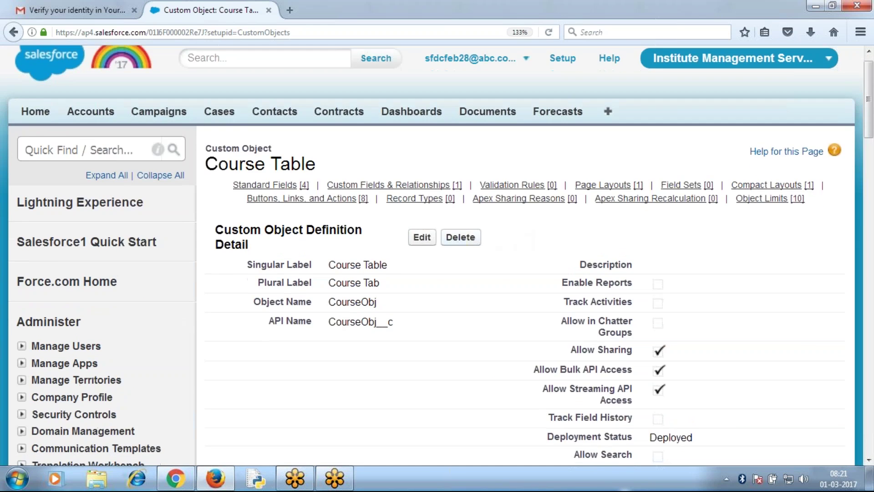
Step: Check that the Faculty field and its API name appear in the custom fields list
{"action": "scroll", "coordinate": [360, 329], "scroll_direction": "down", "scroll_amount": 5}
{"action": "scroll", "coordinate": [360, 329], "scroll_direction": "down", "scroll_amount": 5}
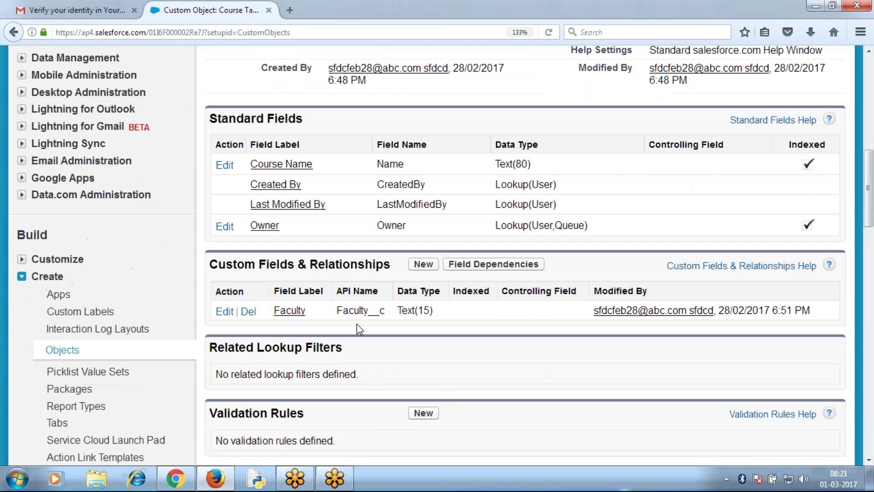
{"action": "left_click_drag", "start_coordinate": [386, 313], "coordinate": [337, 315]}
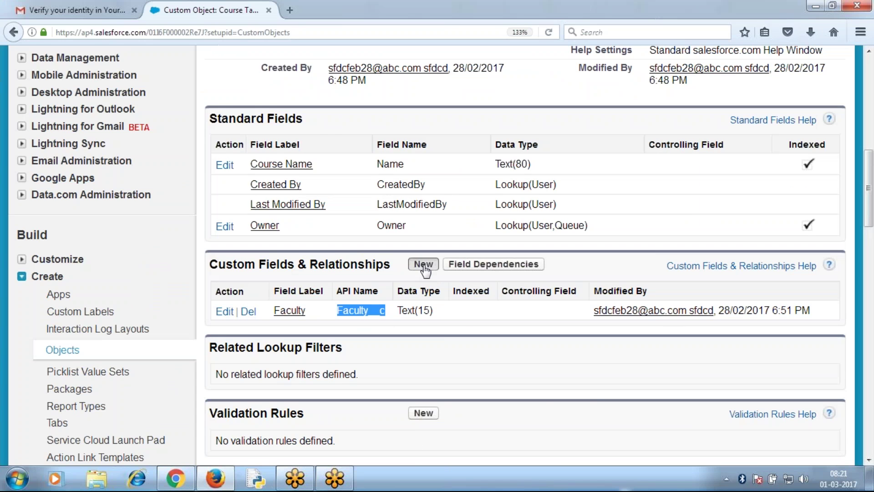
Step: Start another custom field of type Picklist
{"action": "left_click", "coordinate": [423, 265]}
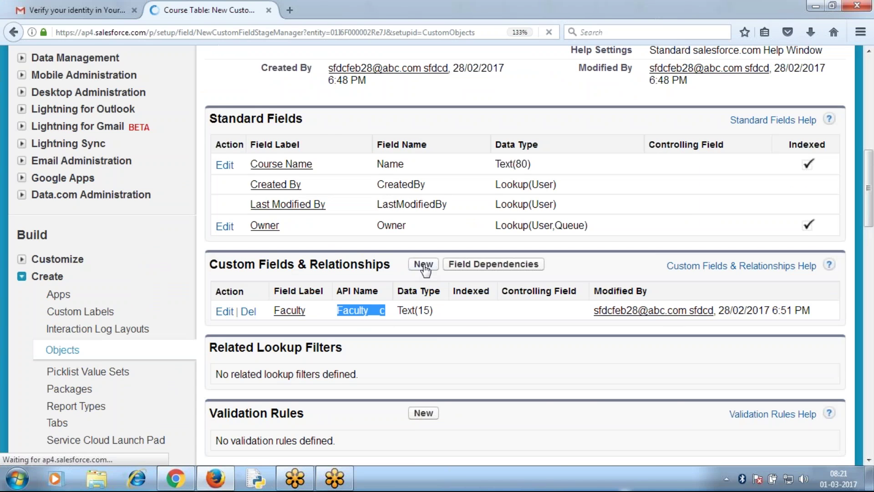
{"action": "scroll", "coordinate": [337, 342], "scroll_direction": "down", "scroll_amount": 8}
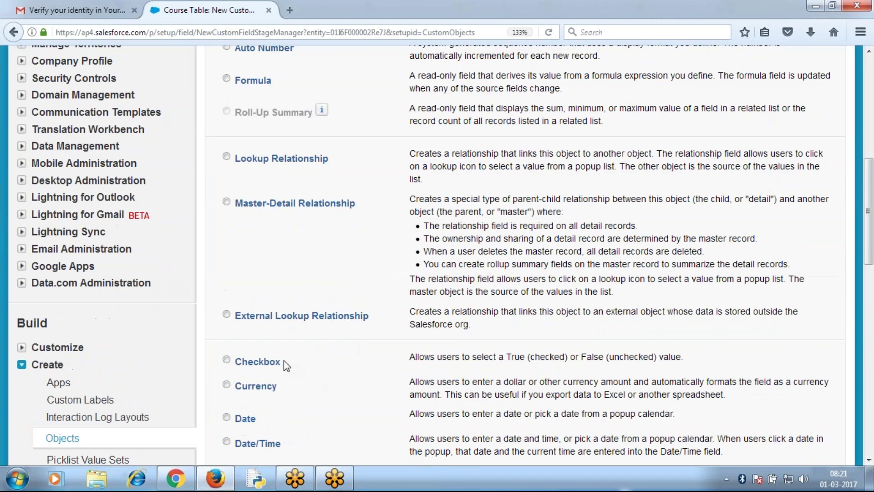
{"action": "scroll", "coordinate": [283, 360], "scroll_direction": "down", "scroll_amount": 8}
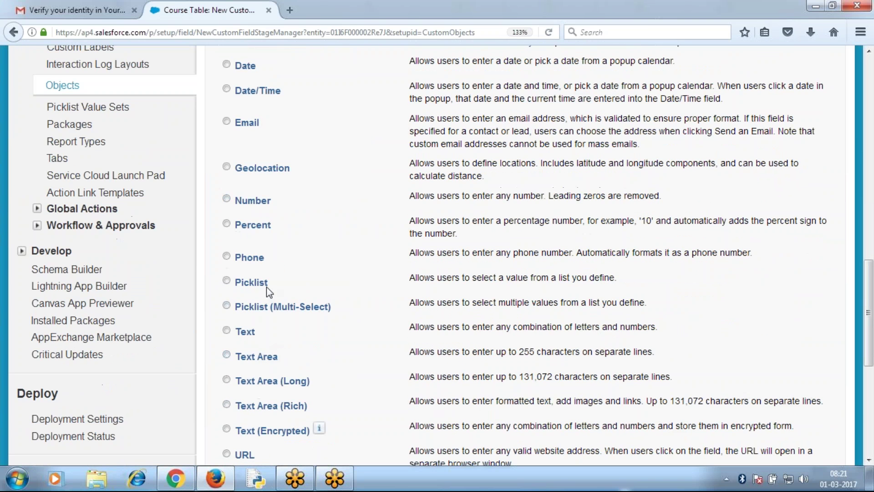
{"action": "left_click", "coordinate": [267, 287]}
{"action": "scroll", "coordinate": [501, 310], "scroll_direction": "down", "scroll_amount": 4}
{"action": "left_click", "coordinate": [776, 330]}
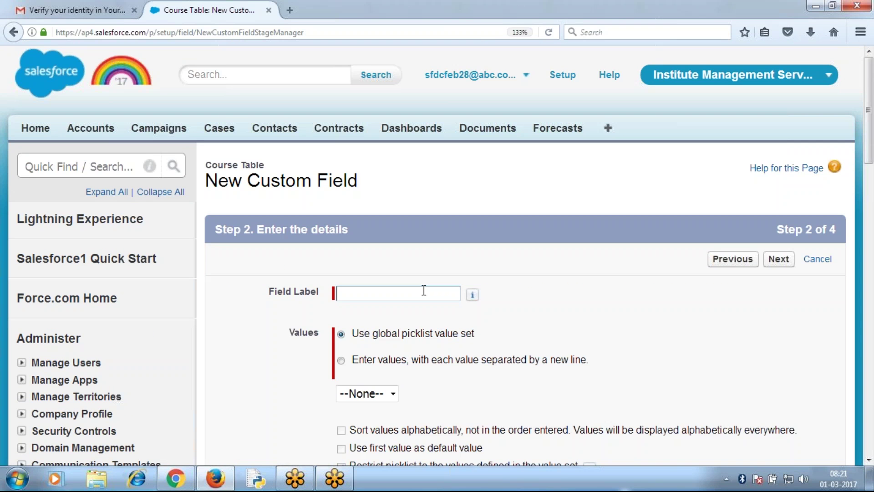
Step: Label the picklist Duration with values 45 Days, 3 Months and 5 Months, and save it
{"action": "type", "text": "Duration"}
{"action": "key", "text": "Tab"}
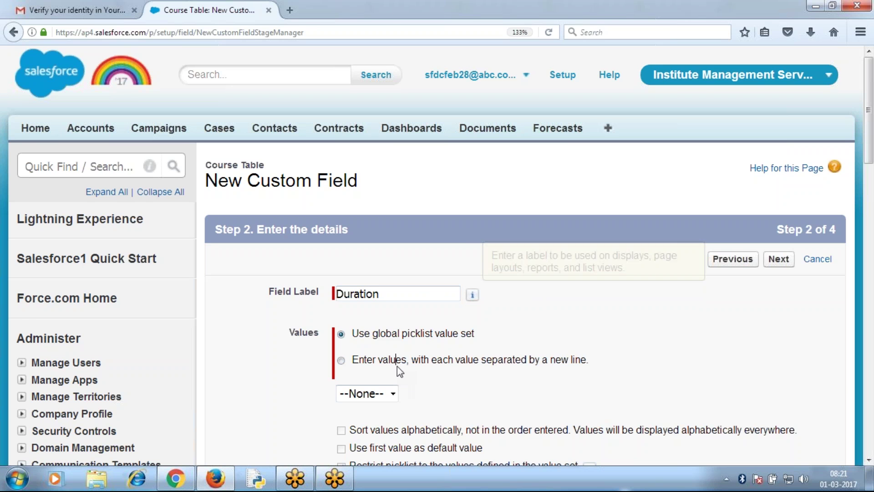
{"action": "left_click", "coordinate": [397, 361]}
{"action": "left_click", "coordinate": [342, 361]}
{"action": "scroll", "coordinate": [380, 362], "scroll_direction": "down", "scroll_amount": 5}
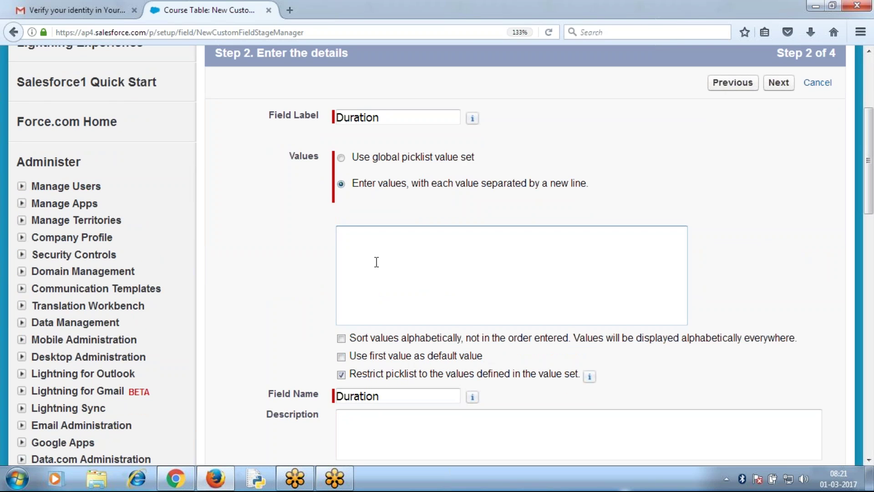
{"action": "type", "text": "45 da"}
{"action": "key", "text": "BackSpace"}
{"action": "key", "text": "BackSpace"}
{"action": "type", "text": "Days"}
{"action": "key", "text": "Return"}
{"action": "type", "text": "3 Months "}
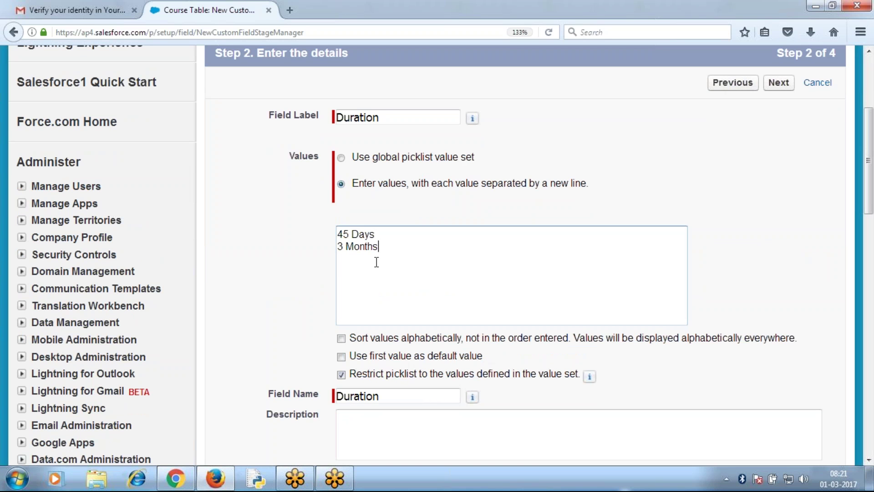
{"action": "type", "text": "5 Months"}
{"action": "left_click", "coordinate": [786, 86]}
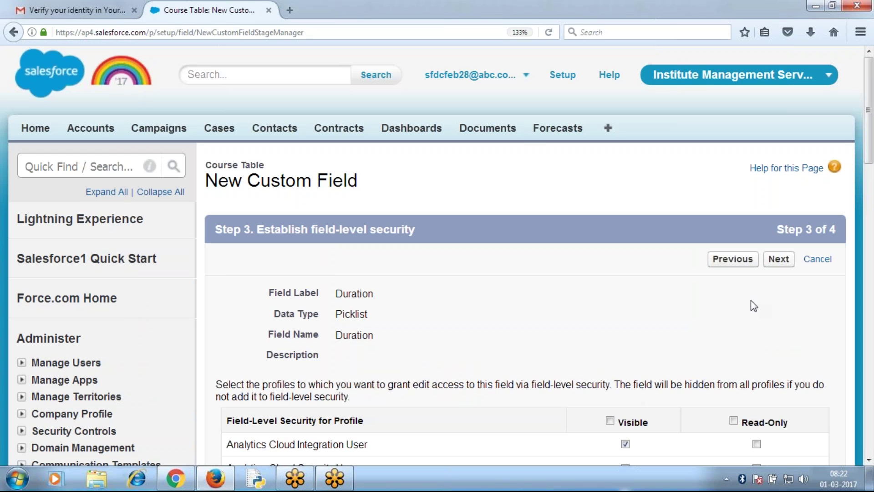
{"action": "left_click", "coordinate": [781, 260]}
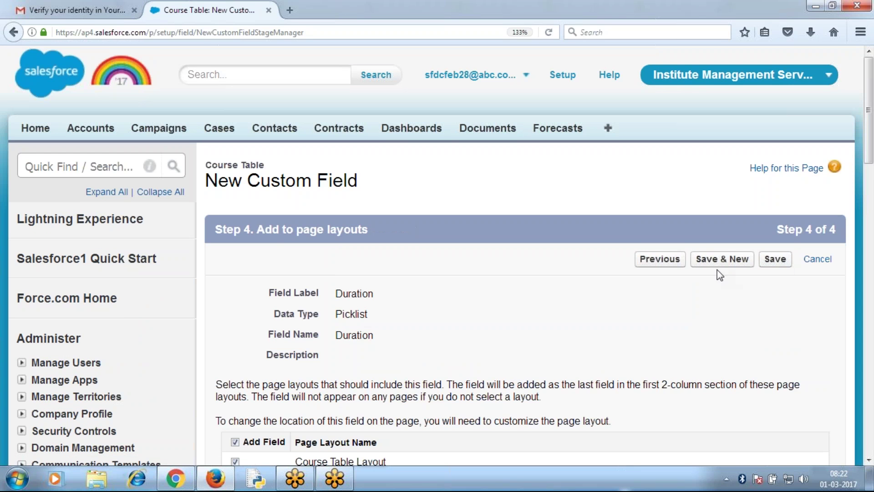
{"action": "left_click", "coordinate": [719, 262]}
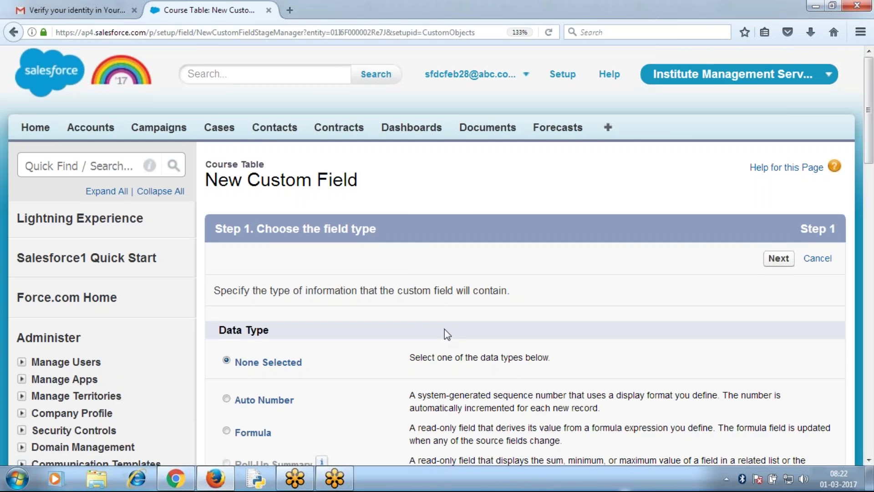
Step: Choose Date/Time as the new field's data type
{"action": "scroll", "coordinate": [444, 329], "scroll_direction": "down", "scroll_amount": 5}
{"action": "scroll", "coordinate": [367, 335], "scroll_direction": "down", "scroll_amount": 3}
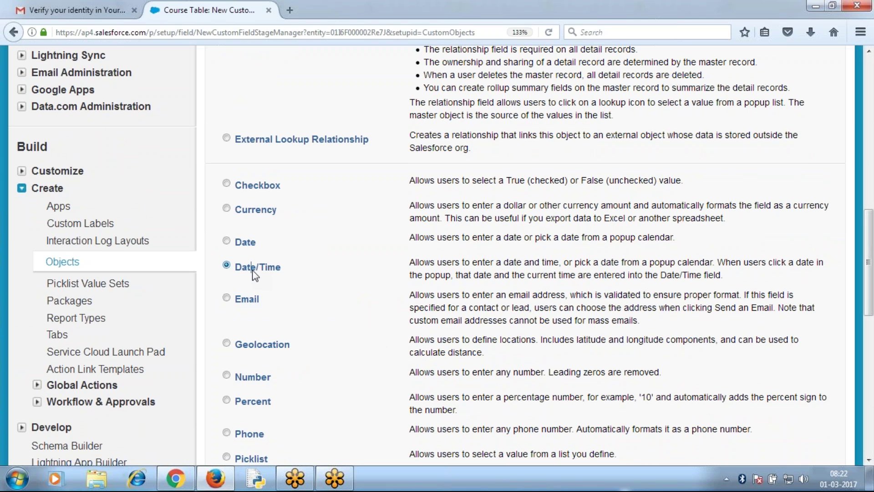
{"action": "key", "text": "alt+Tab"}
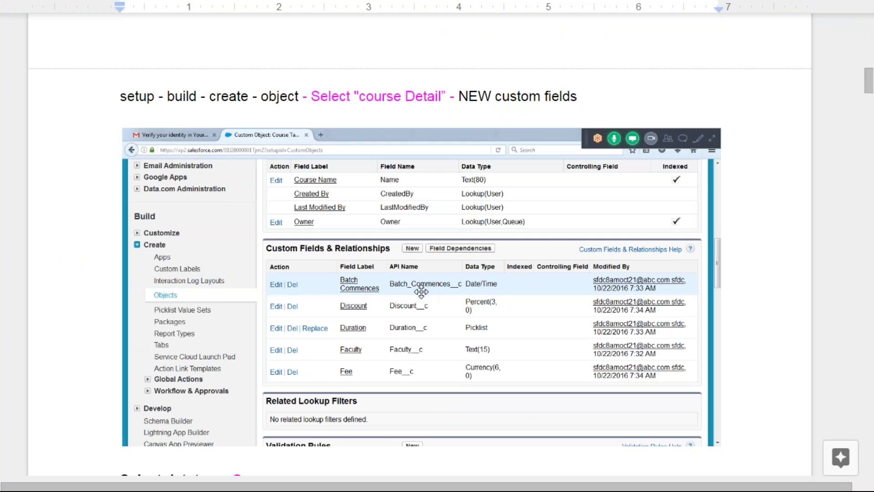
{"action": "key", "text": "alt+Tab"}
{"action": "scroll", "coordinate": [251, 267], "scroll_direction": "down", "scroll_amount": 6}
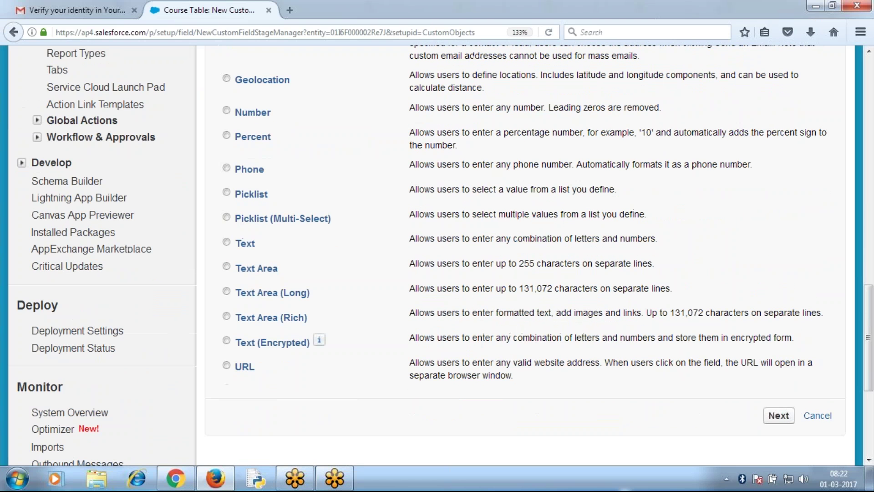
{"action": "left_click", "coordinate": [779, 416]}
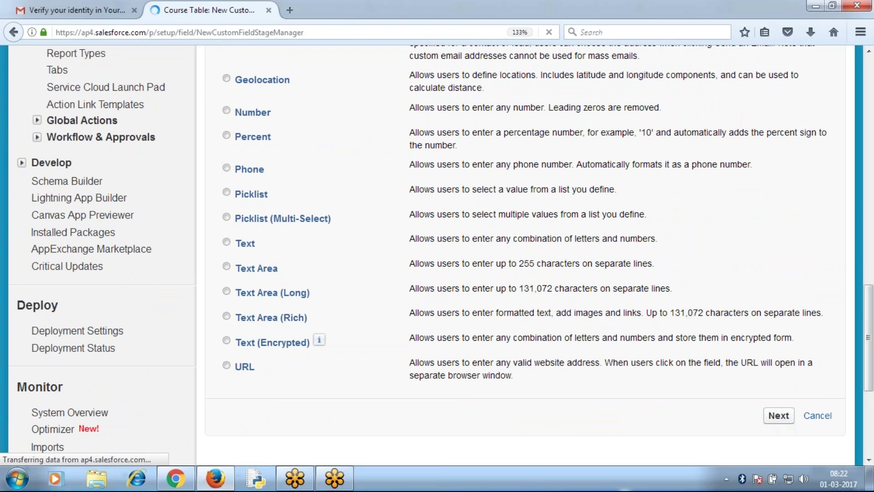
Step: Label the field 'Batch Commences', keep default visibility and layout, and save it
{"action": "type", "text": "Bat"}
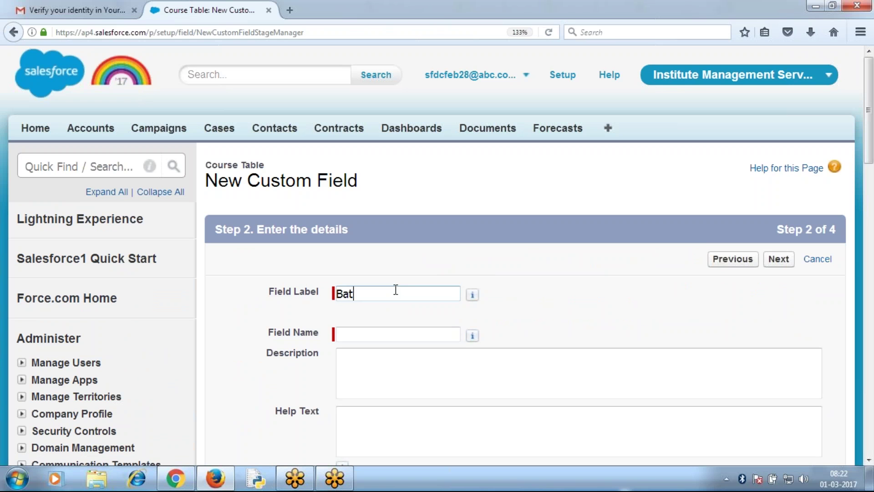
{"action": "type", "text": "ch Commences"}
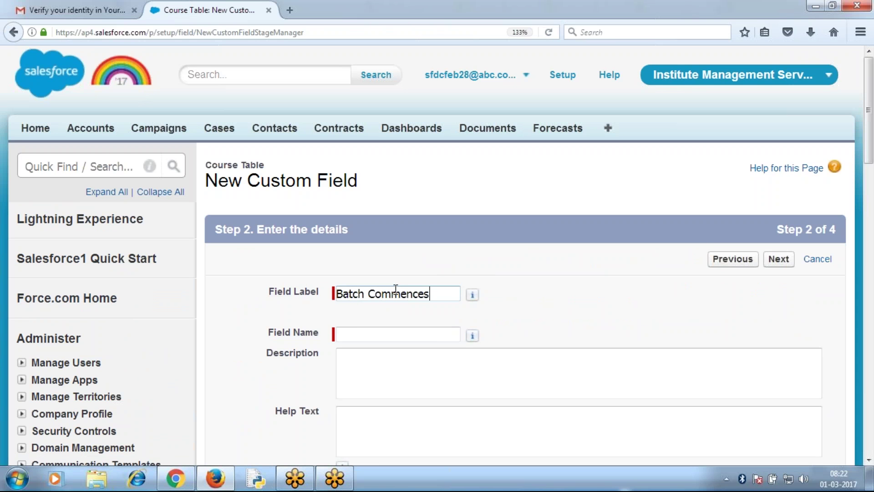
{"action": "key", "text": "Tab"}
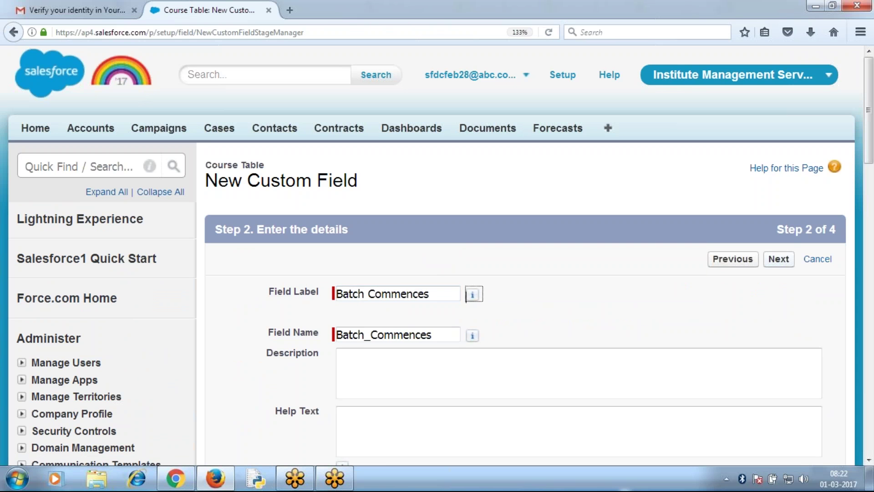
{"action": "left_click", "coordinate": [779, 260]}
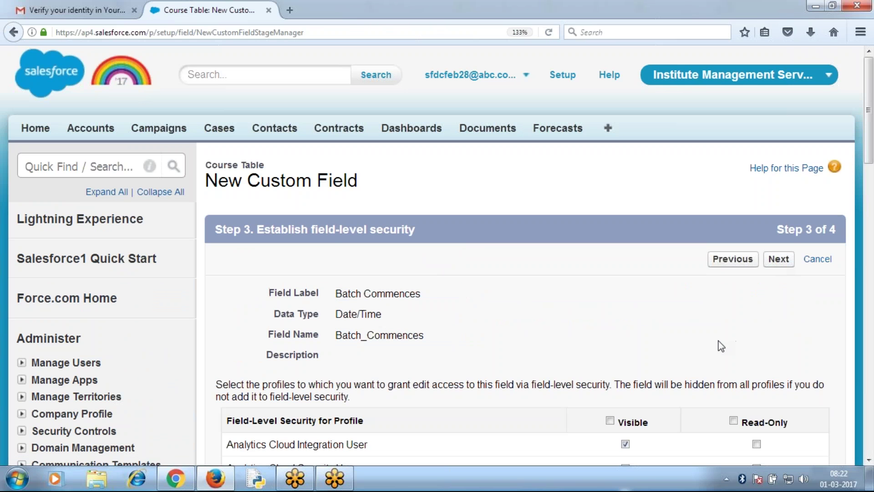
{"action": "scroll", "coordinate": [699, 344], "scroll_direction": "down", "scroll_amount": 3}
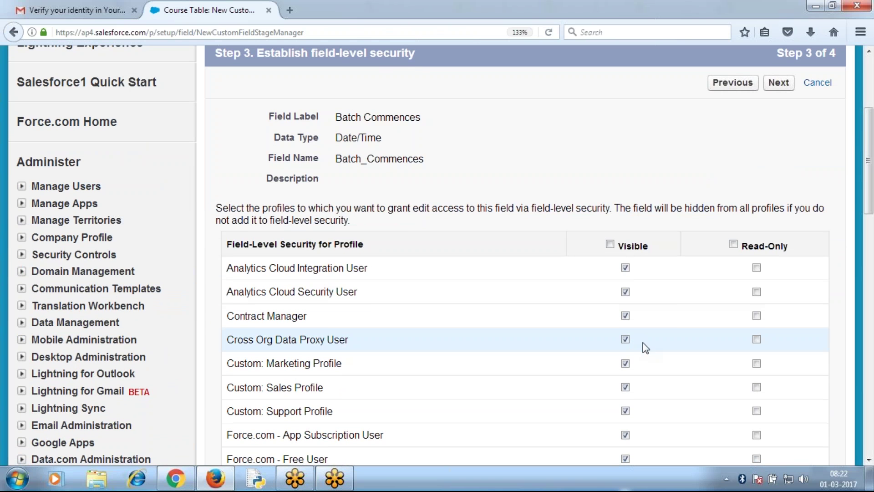
{"action": "left_click", "coordinate": [779, 83]}
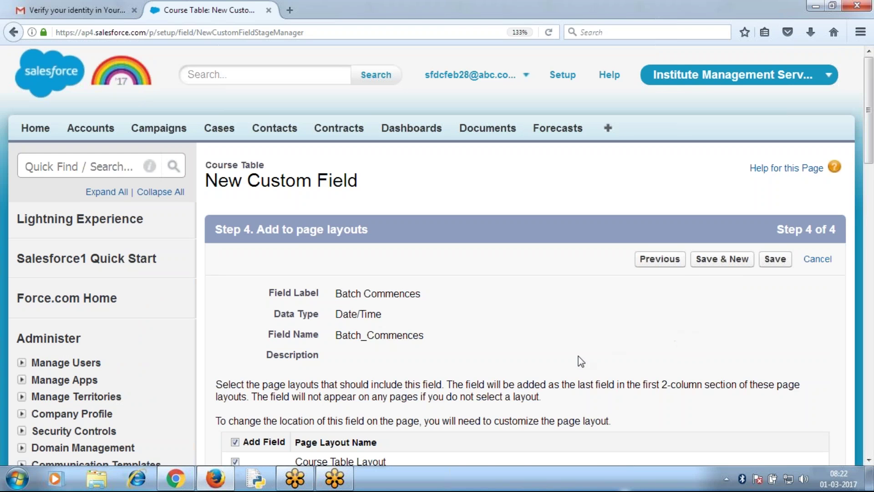
{"action": "scroll", "coordinate": [738, 223], "scroll_direction": "down", "scroll_amount": 2}
{"action": "left_click", "coordinate": [725, 170]}
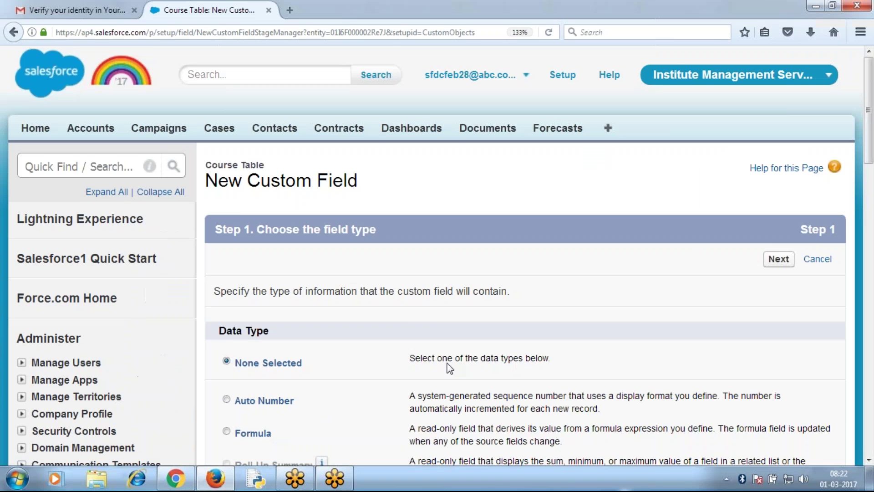
Step: Open Course Table and review its Batch Commences, Duration and Faculty fields
{"action": "scroll", "coordinate": [467, 337], "scroll_direction": "down", "scroll_amount": 6}
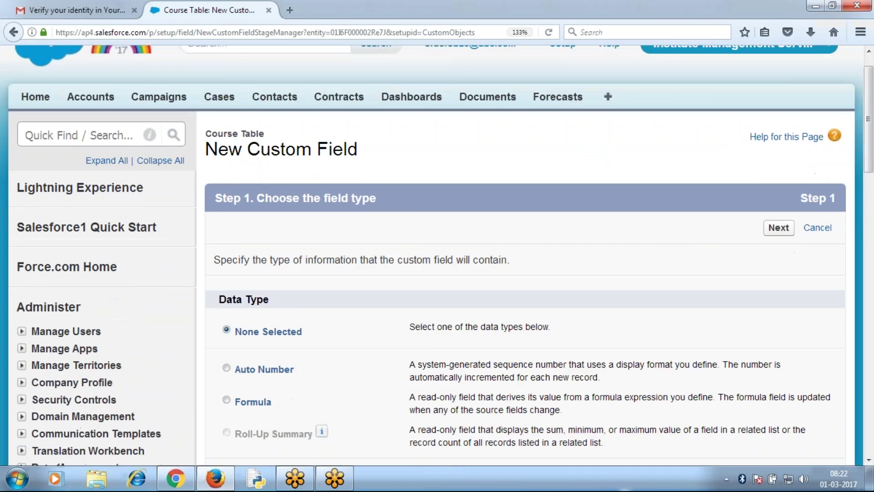
{"action": "scroll", "coordinate": [292, 356], "scroll_direction": "down", "scroll_amount": 1}
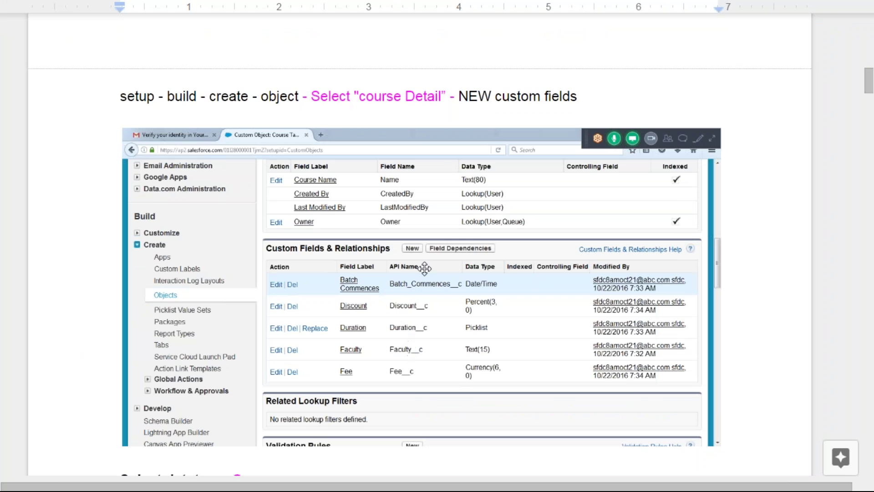
{"action": "key", "text": "alt+Tab"}
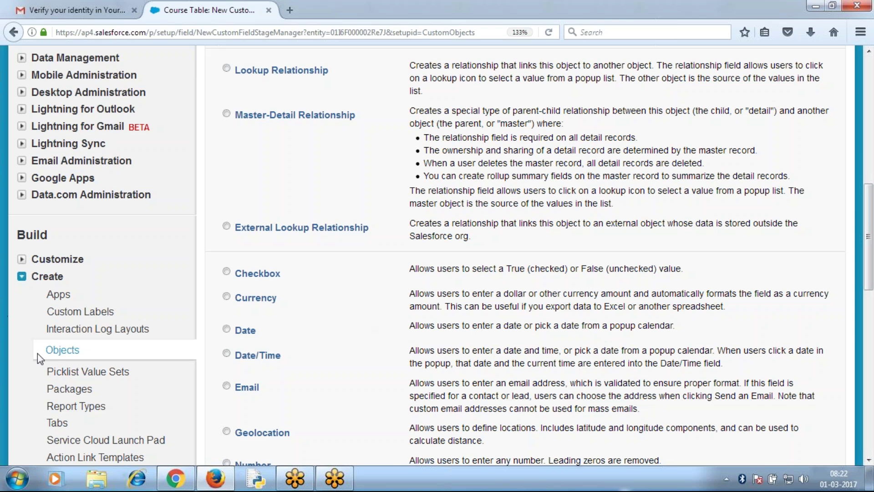
{"action": "left_click", "coordinate": [57, 352]}
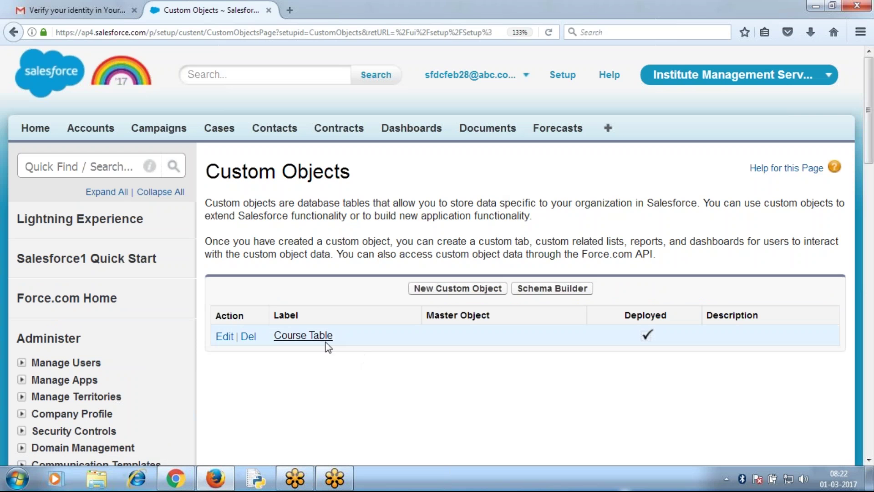
{"action": "left_click", "coordinate": [326, 344]}
{"action": "scroll", "coordinate": [516, 341], "scroll_direction": "down", "scroll_amount": 1}
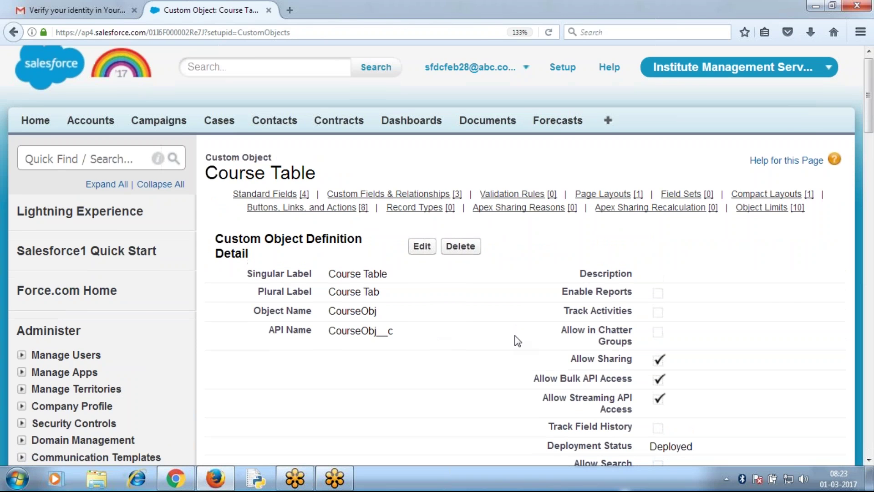
{"action": "scroll", "coordinate": [516, 341], "scroll_direction": "down", "scroll_amount": 5}
{"action": "scroll", "coordinate": [410, 365], "scroll_direction": "down", "scroll_amount": 4}
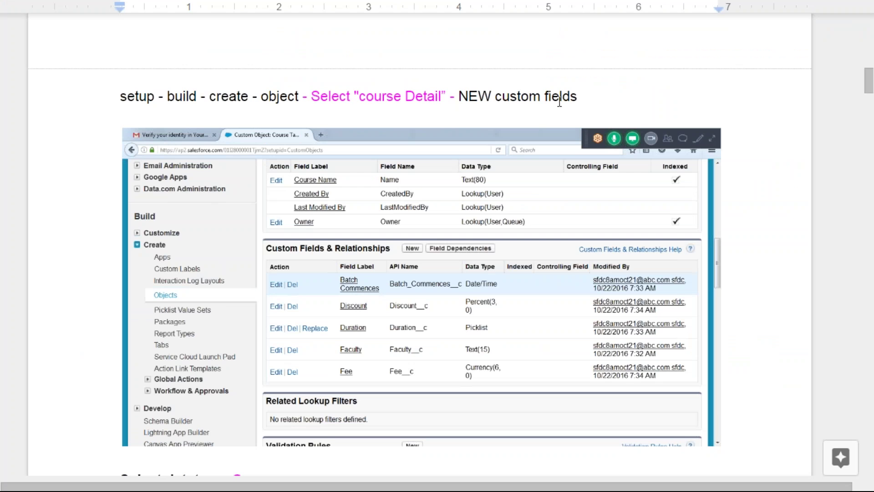
Step: Scroll through the notes and highlight the listed custom field names
{"action": "scroll", "coordinate": [453, 260], "scroll_direction": "down", "scroll_amount": 8}
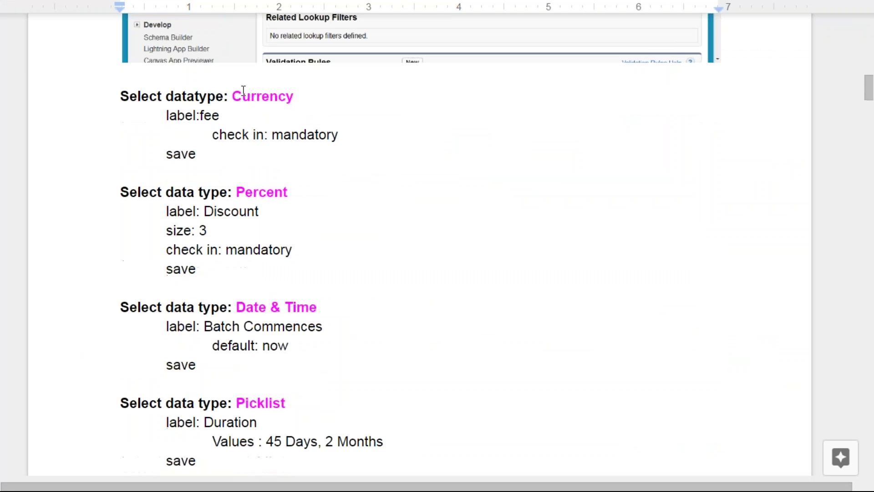
{"action": "left_click", "coordinate": [243, 93]}
{"action": "scroll", "coordinate": [262, 342], "scroll_direction": "down", "scroll_amount": 1}
{"action": "scroll", "coordinate": [262, 342], "scroll_direction": "down", "scroll_amount": 2}
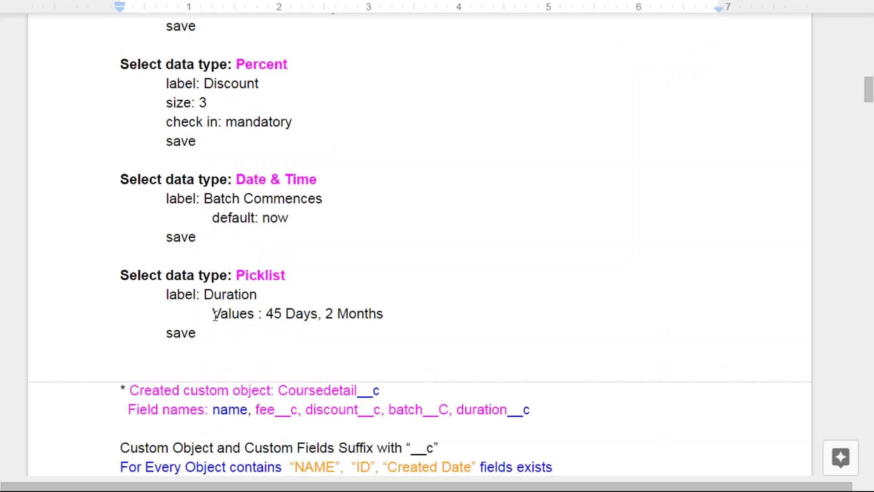
{"action": "scroll", "coordinate": [258, 314], "scroll_direction": "down", "scroll_amount": 4}
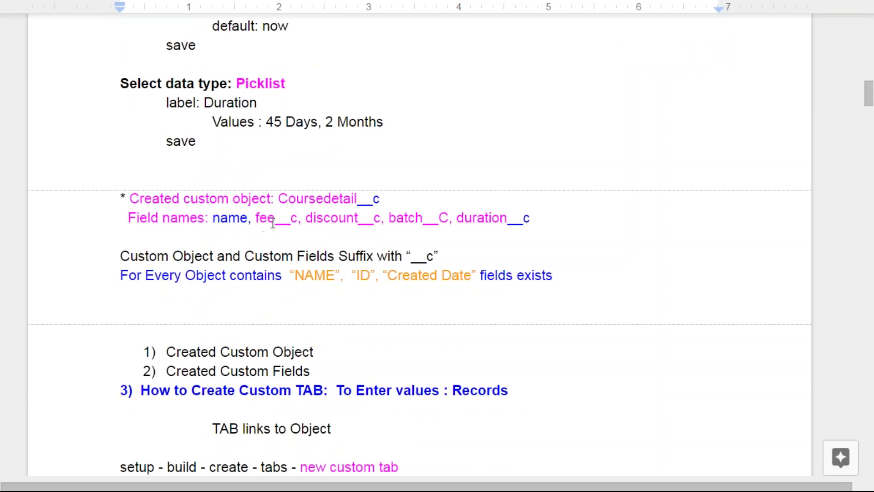
{"action": "left_click_drag", "start_coordinate": [268, 225], "coordinate": [535, 226]}
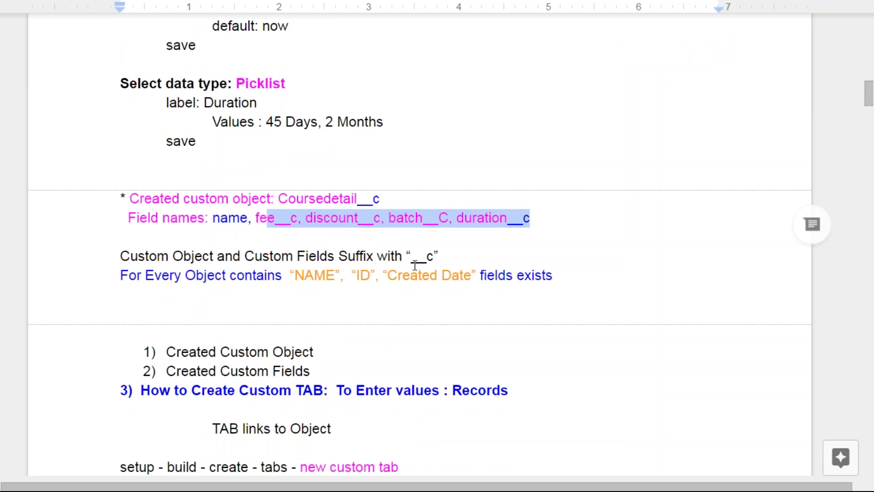
{"action": "left_click", "coordinate": [360, 278]}
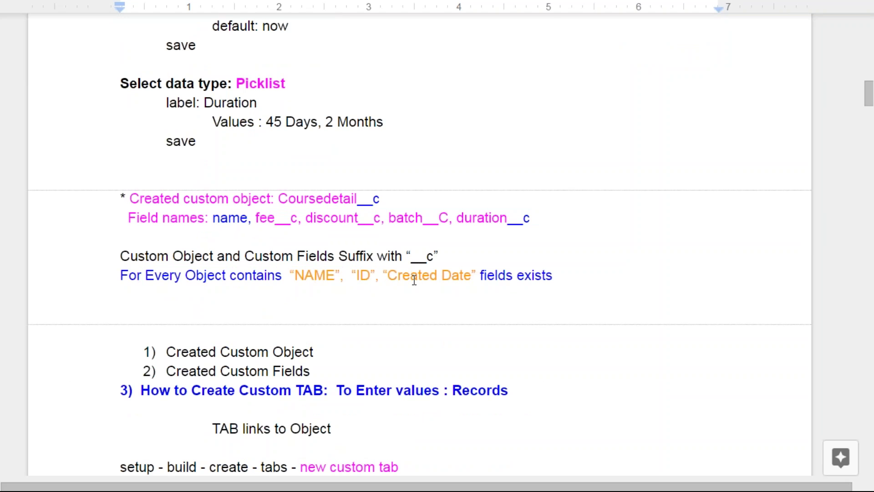
Step: Append '(courobj__c)' to the Created Custom Object note and delete the stray bracket
{"action": "scroll", "coordinate": [421, 282], "scroll_direction": "down", "scroll_amount": 5}
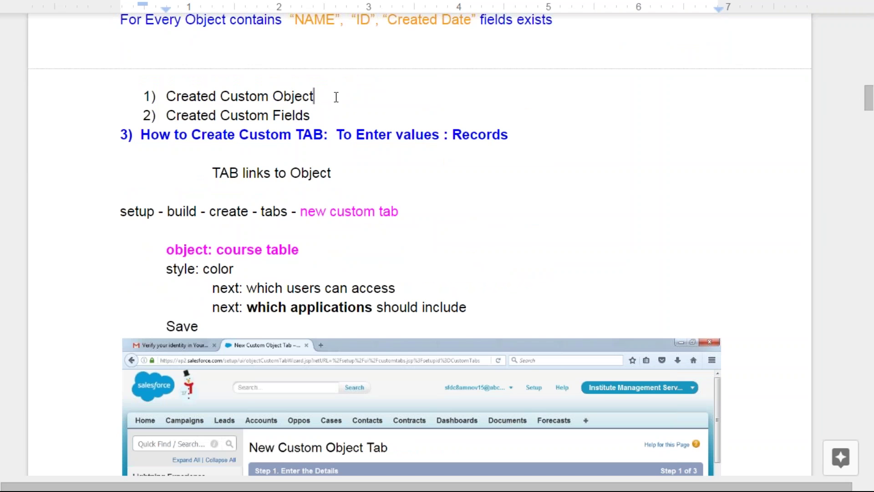
{"action": "type", "text": "(courobj__"}
{"action": "type", "text": "c)"}
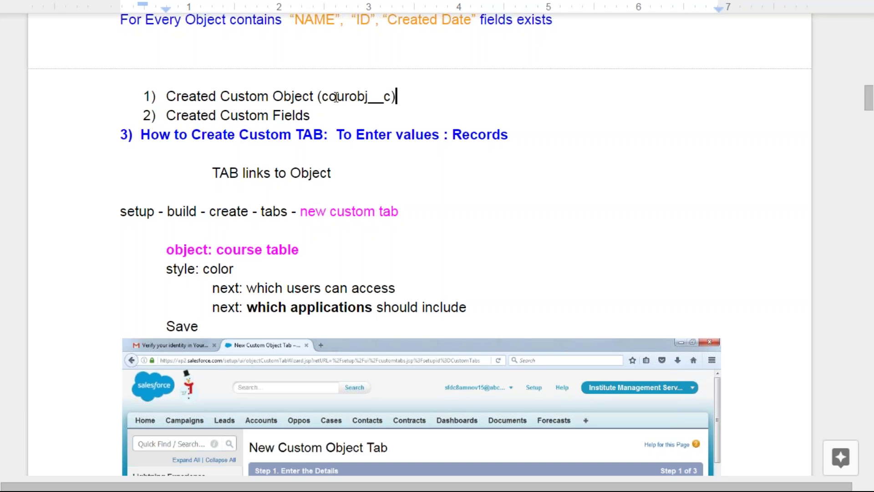
{"action": "key", "text": "Down"}
{"action": "type", "text": "("}
{"action": "key", "text": "BackSpace"}
Step: View the accounts list on the Accounts home page
{"action": "key", "text": "alt+Tab"}
{"action": "scroll", "coordinate": [313, 145], "scroll_direction": "up", "scroll_amount": 10}
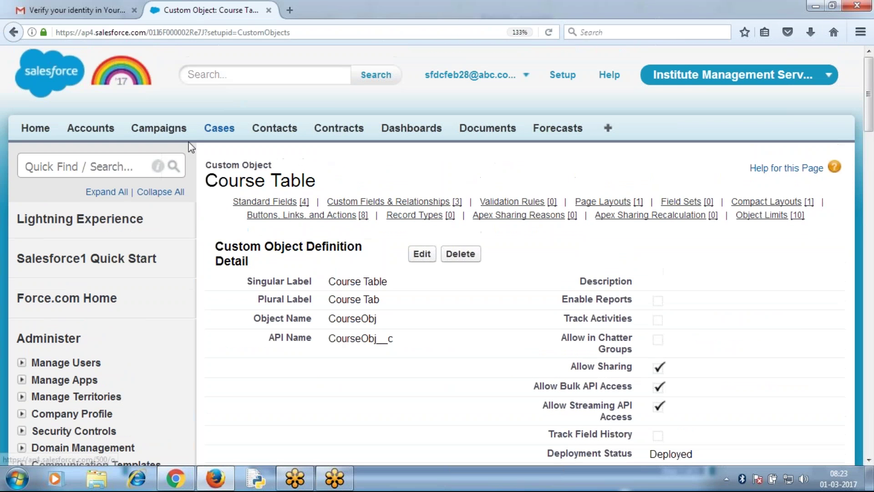
{"action": "left_click", "coordinate": [109, 132]}
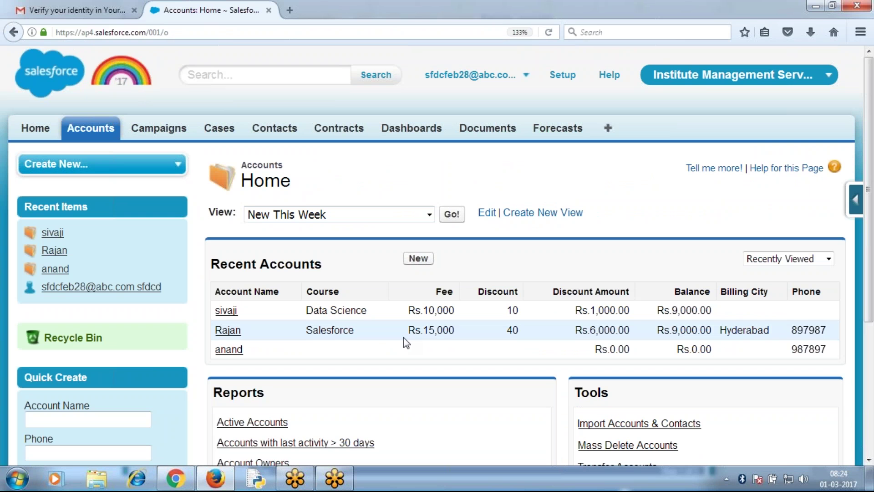
Step: Return to Setup and expand the Create section showing Apps, Objects and Tabs
{"action": "left_click", "coordinate": [563, 75]}
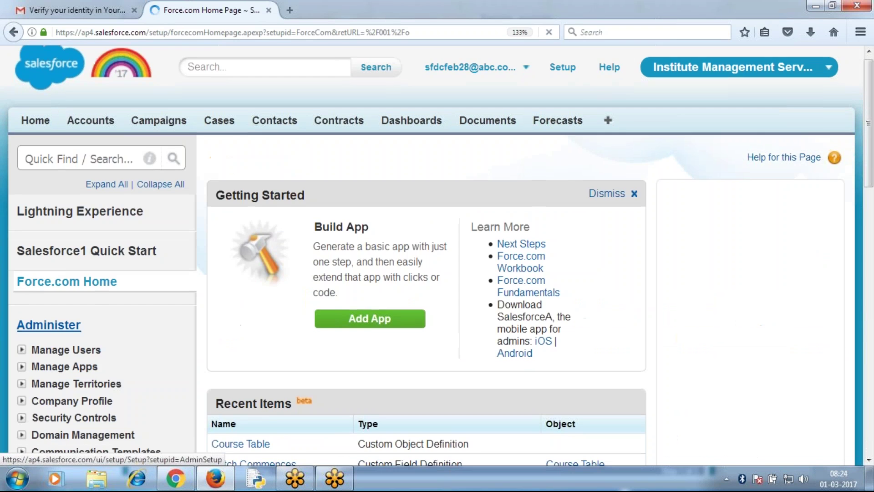
{"action": "scroll", "coordinate": [55, 319], "scroll_direction": "down", "scroll_amount": 5}
{"action": "left_click", "coordinate": [22, 360]}
{"action": "scroll", "coordinate": [114, 360], "scroll_direction": "down", "scroll_amount": 1}
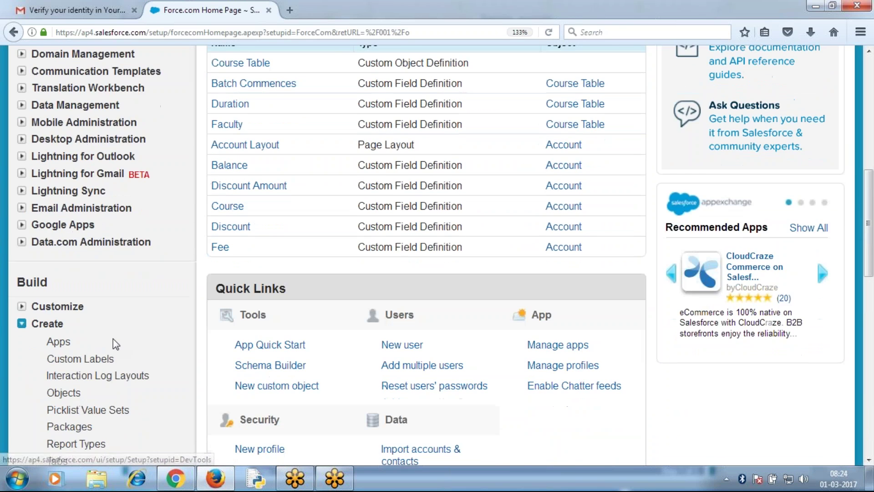
{"action": "scroll", "coordinate": [114, 344], "scroll_direction": "down", "scroll_amount": 3}
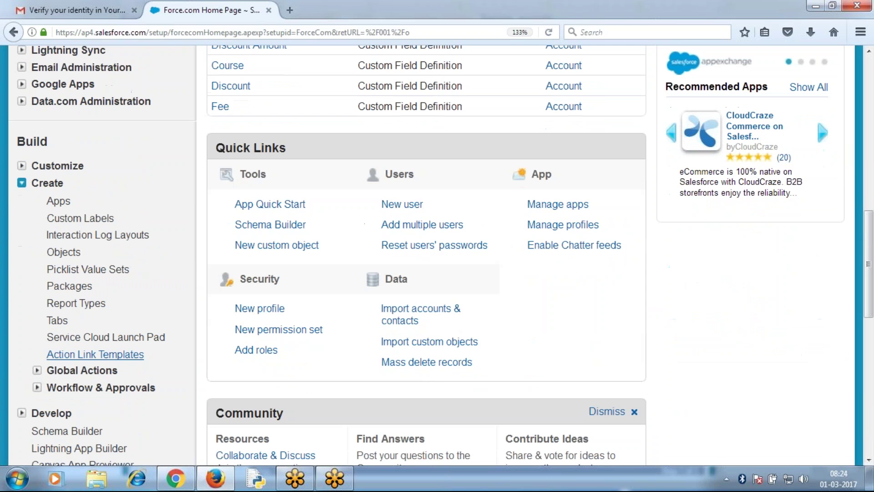
Step: Open the Custom Tabs setup page and highlight its intro sentence about custom tabs
{"action": "left_click", "coordinate": [57, 322]}
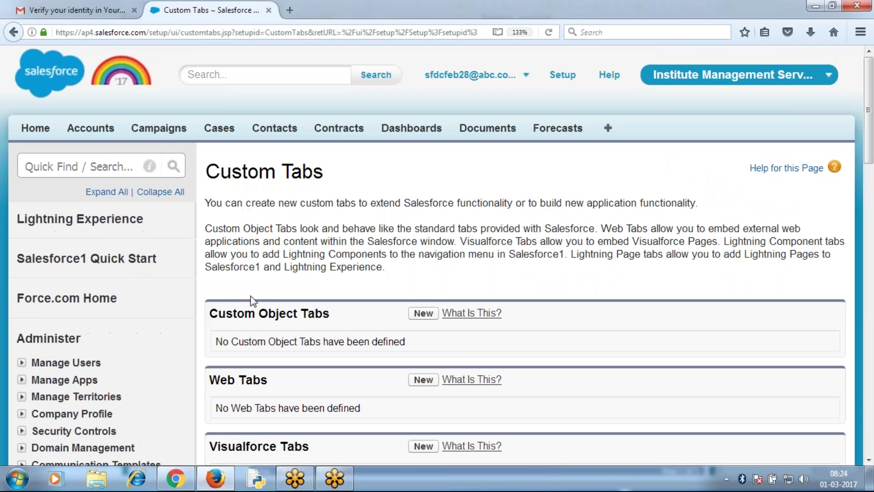
{"action": "scroll", "coordinate": [347, 283], "scroll_direction": "down", "scroll_amount": 3}
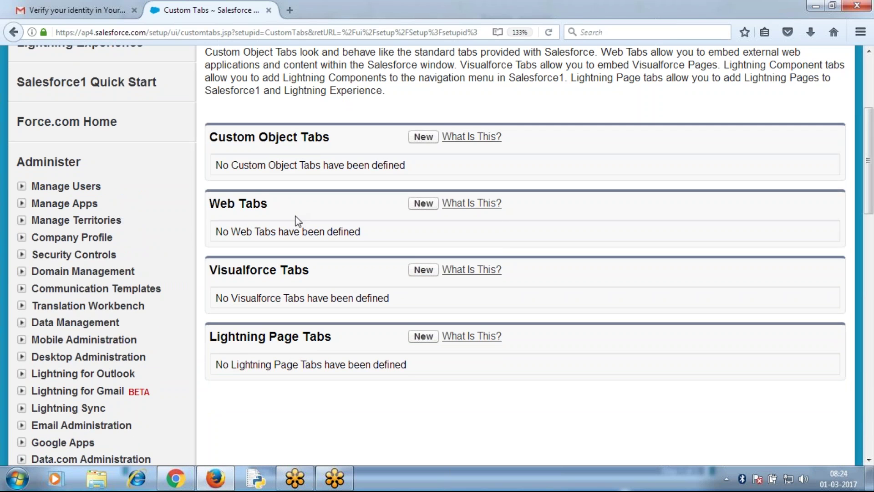
{"action": "scroll", "coordinate": [267, 167], "scroll_direction": "up", "scroll_amount": 1}
{"action": "scroll", "coordinate": [267, 166], "scroll_direction": "up", "scroll_amount": 3}
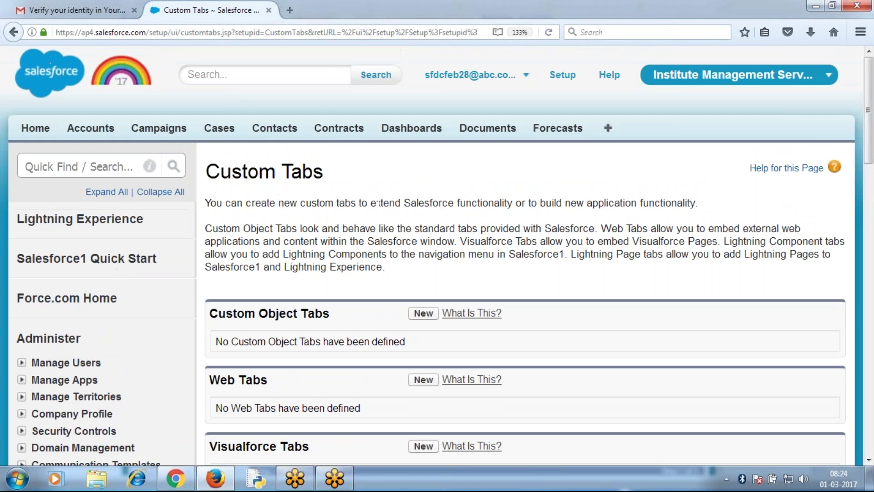
{"action": "left_click_drag", "start_coordinate": [299, 205], "coordinate": [387, 206]}
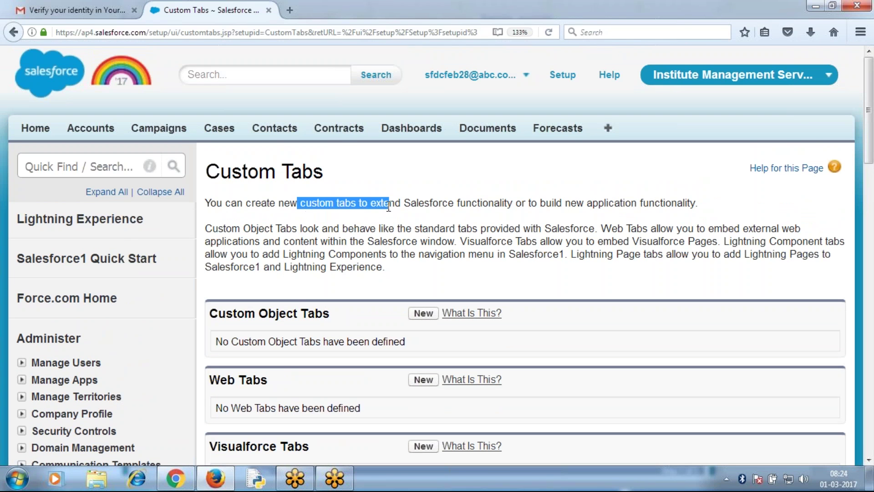
Step: Start a new custom object tab for Course Table using the Boat tab style
{"action": "left_click", "coordinate": [425, 315]}
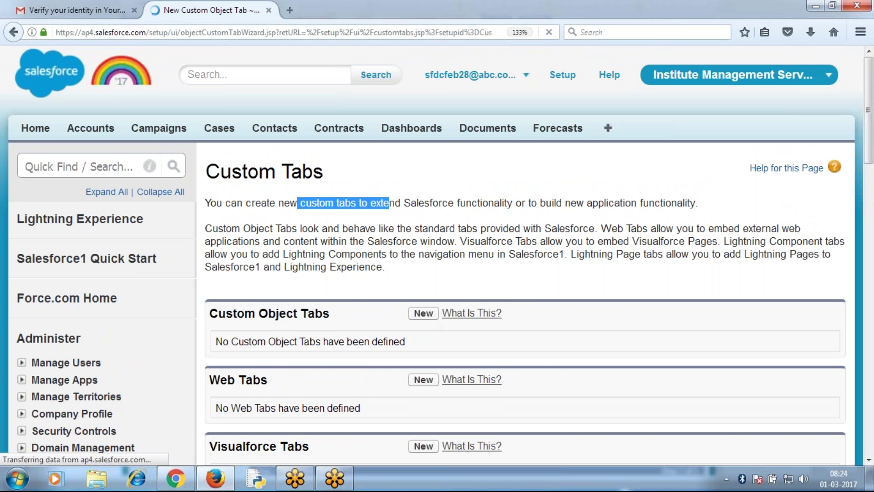
{"action": "left_click", "coordinate": [414, 312]}
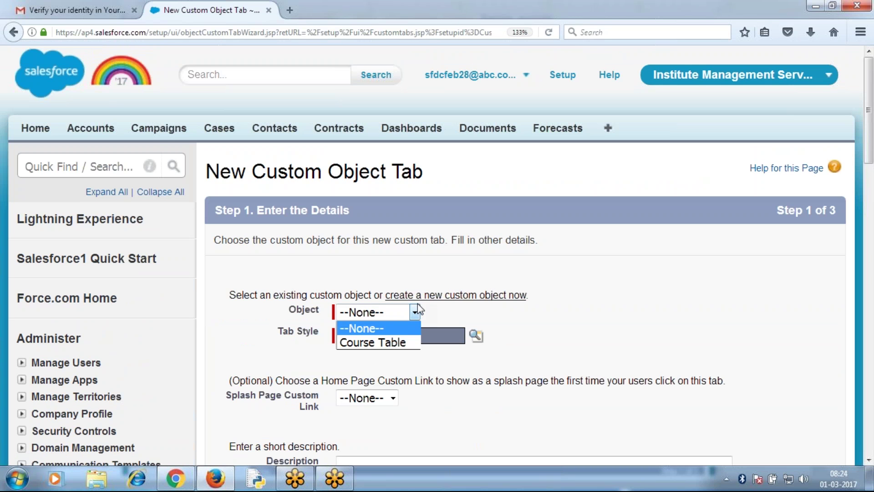
{"action": "left_click", "coordinate": [387, 343]}
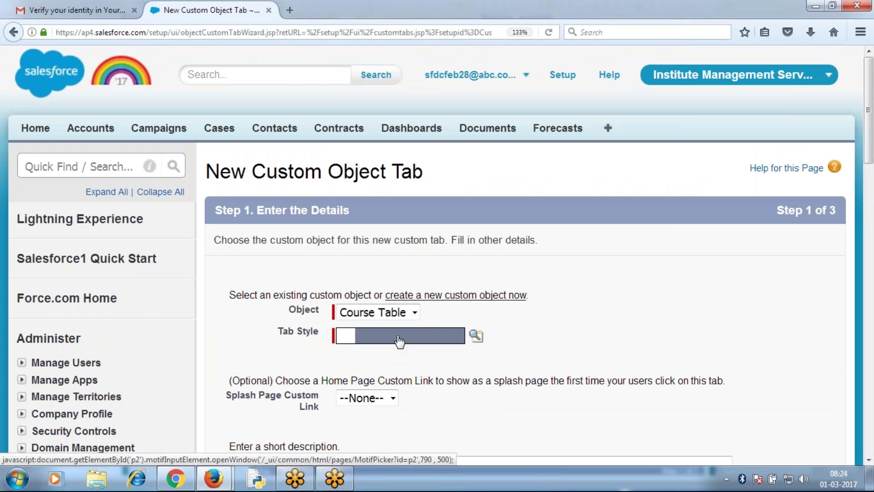
{"action": "left_click", "coordinate": [399, 341]}
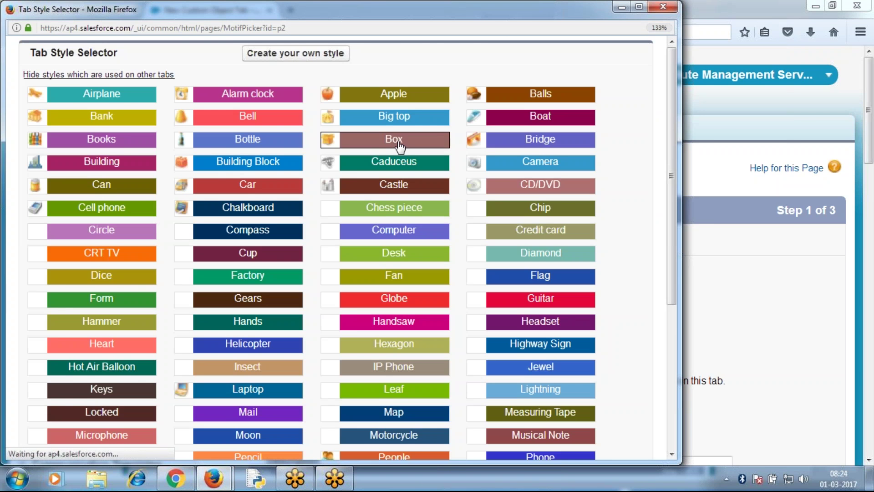
{"action": "left_click", "coordinate": [541, 116]}
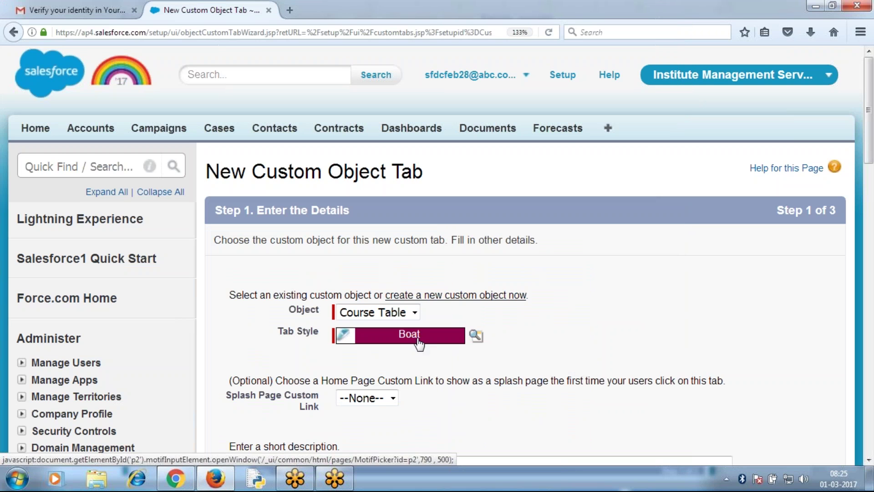
{"action": "scroll", "coordinate": [586, 264], "scroll_direction": "down", "scroll_amount": 5}
{"action": "scroll", "coordinate": [789, 328], "scroll_direction": "down", "scroll_amount": 3}
Step: Keep Default On for all profiles and all apps checked, and save the Course Tab
{"action": "left_click", "coordinate": [779, 313]}
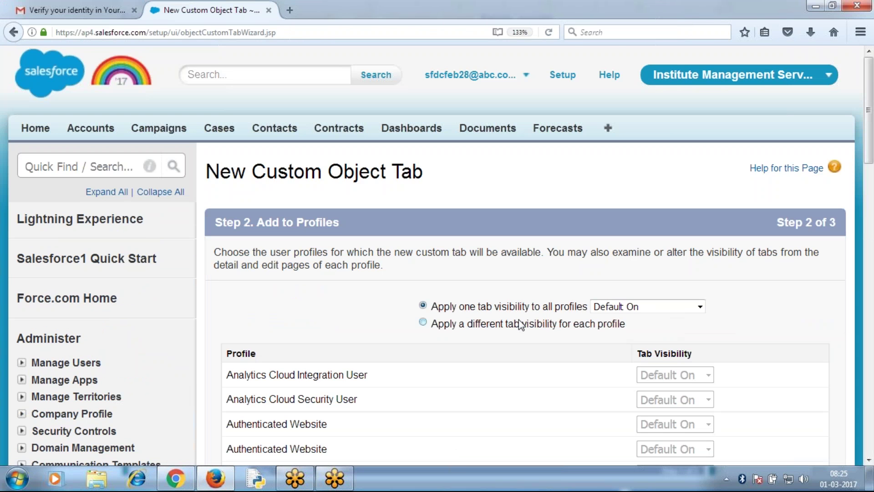
{"action": "scroll", "coordinate": [390, 344], "scroll_direction": "down", "scroll_amount": 1}
{"action": "scroll", "coordinate": [390, 346], "scroll_direction": "down", "scroll_amount": 2}
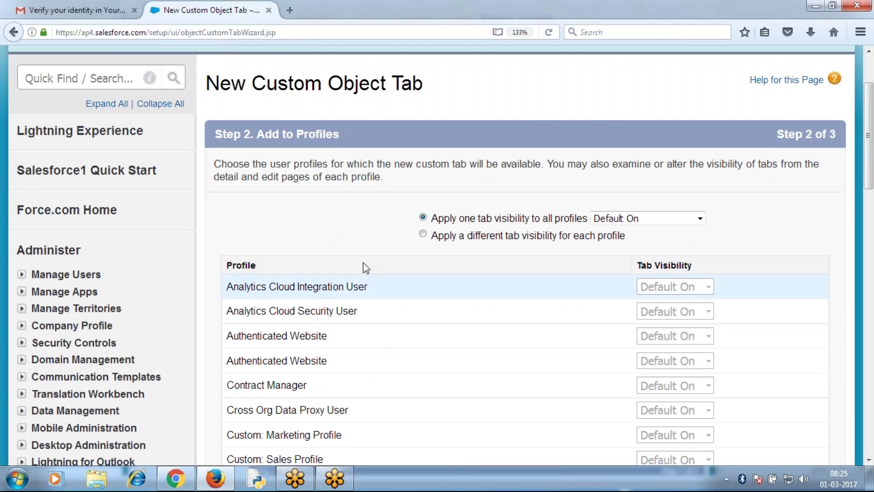
{"action": "scroll", "coordinate": [556, 335], "scroll_direction": "down", "scroll_amount": 8}
{"action": "scroll", "coordinate": [783, 386], "scroll_direction": "down", "scroll_amount": 8}
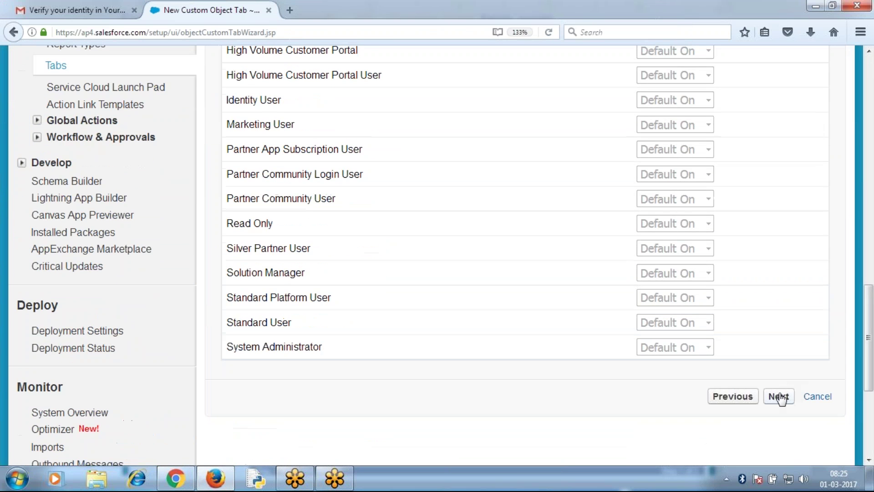
{"action": "left_click", "coordinate": [777, 396]}
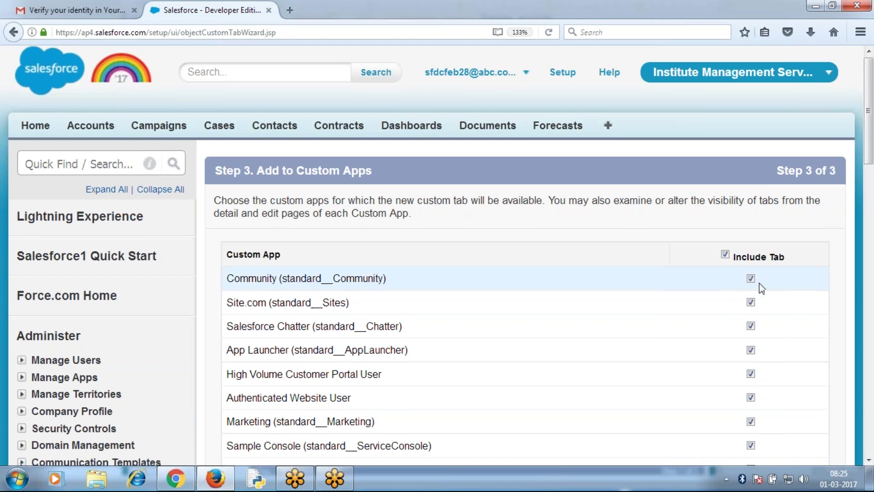
{"action": "scroll", "coordinate": [759, 287], "scroll_direction": "down", "scroll_amount": 10}
{"action": "left_click", "coordinate": [776, 218]}
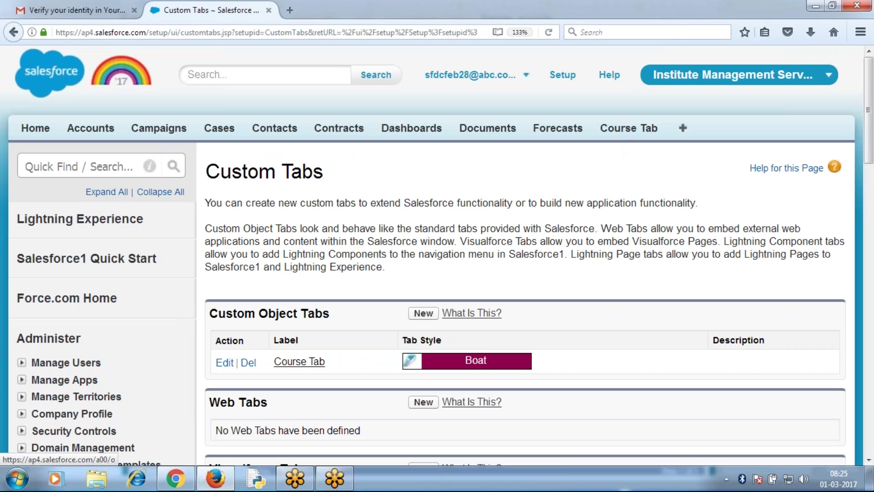
Step: View the Course Tab, then return to Setup Tabs and begin another custom object tab
{"action": "left_click", "coordinate": [639, 135]}
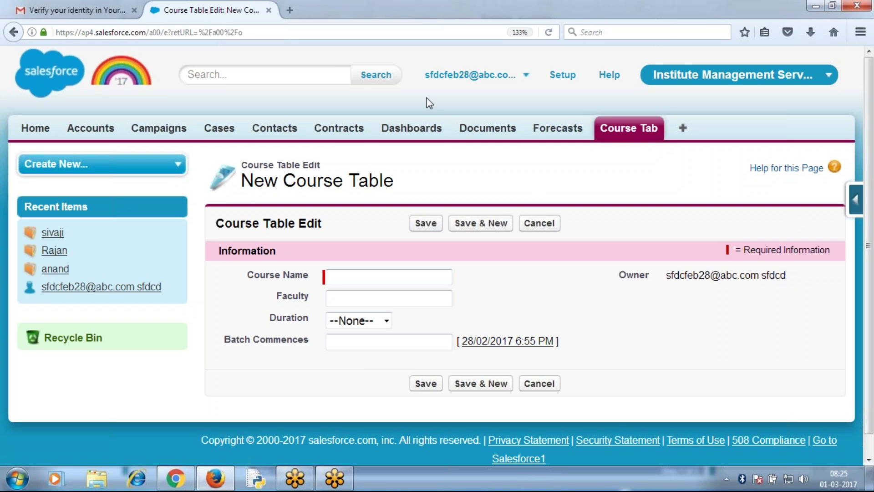
{"action": "left_click", "coordinate": [564, 78]}
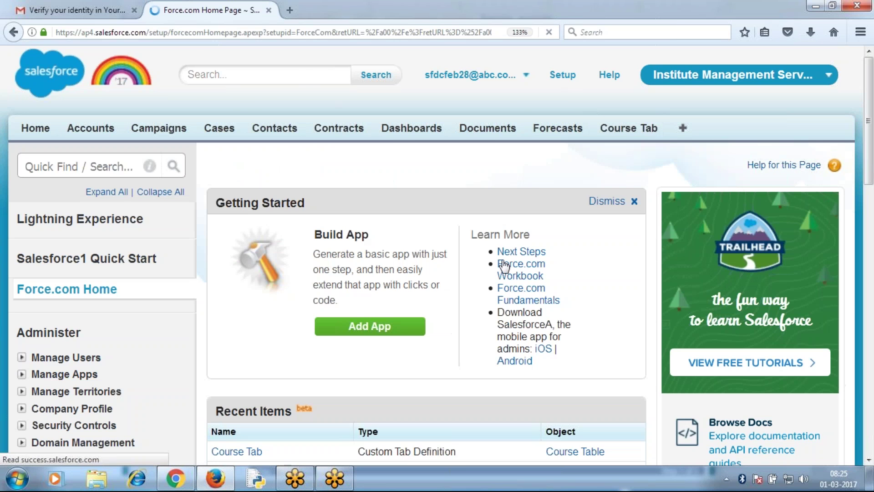
{"action": "scroll", "coordinate": [133, 263], "scroll_direction": "down", "scroll_amount": 10}
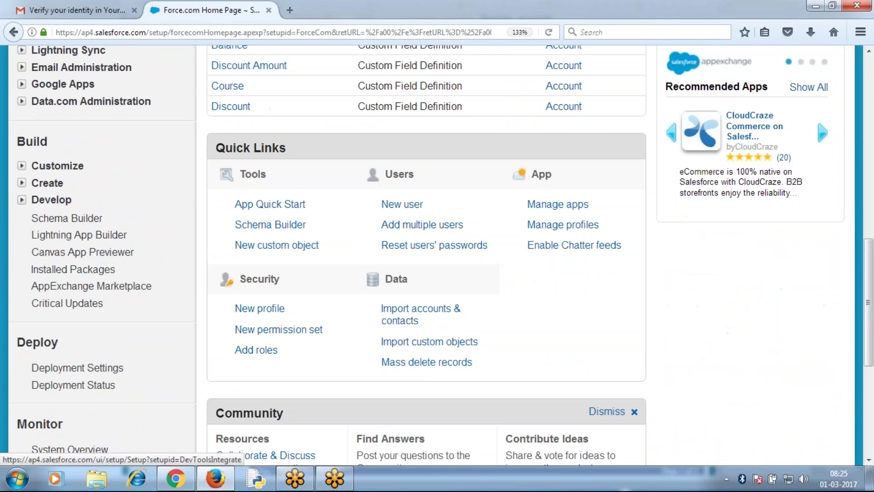
{"action": "left_click", "coordinate": [21, 183]}
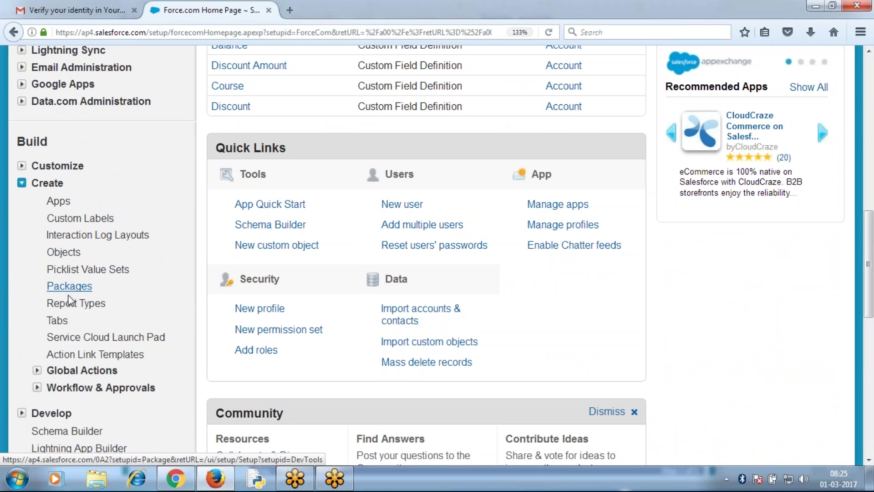
{"action": "left_click", "coordinate": [63, 321]}
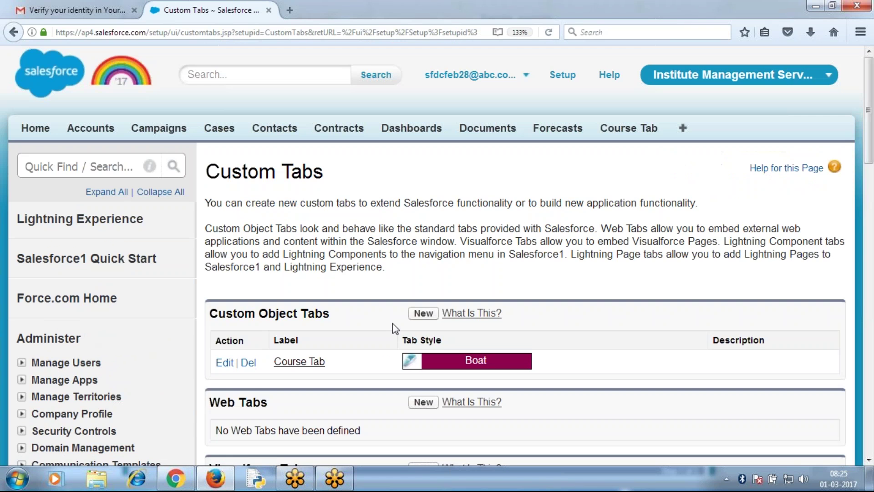
{"action": "left_click", "coordinate": [420, 317]}
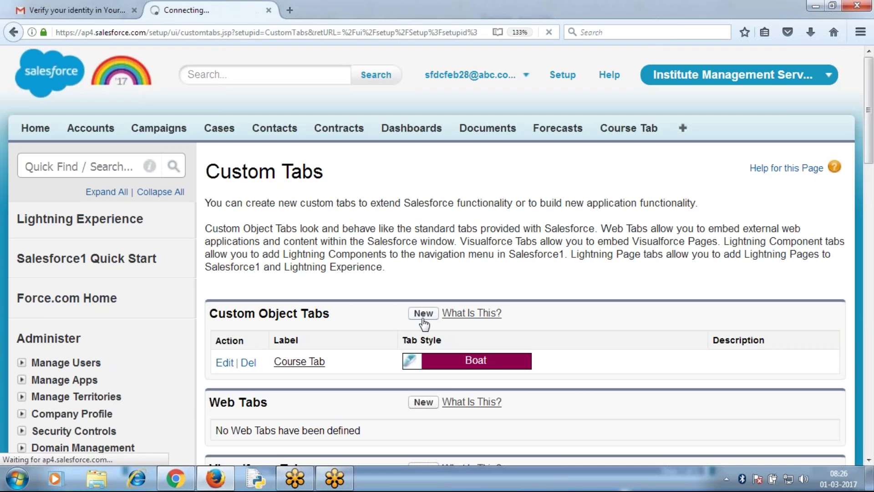
Step: Open the Object list to confirm only --None-- remains available for a new tab
{"action": "left_click", "coordinate": [393, 312]}
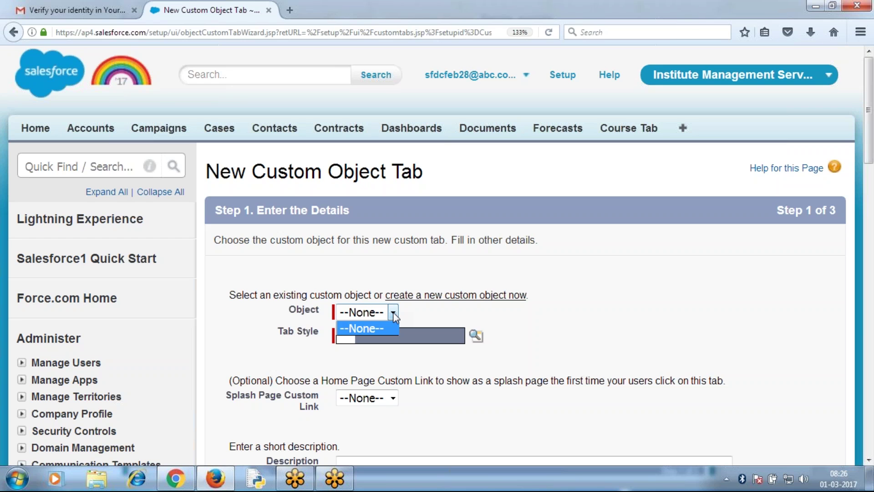
Step: Highlight 'TAB links to Object' in the Google Docs notes, scroll the screenshots, and return to Firefox
{"action": "key", "text": "alt+Tab"}
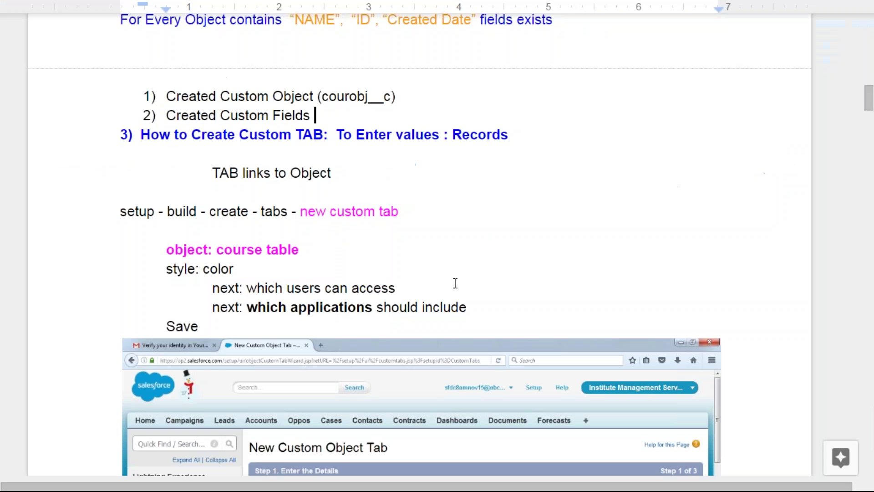
{"action": "left_click_drag", "start_coordinate": [208, 173], "coordinate": [355, 179]}
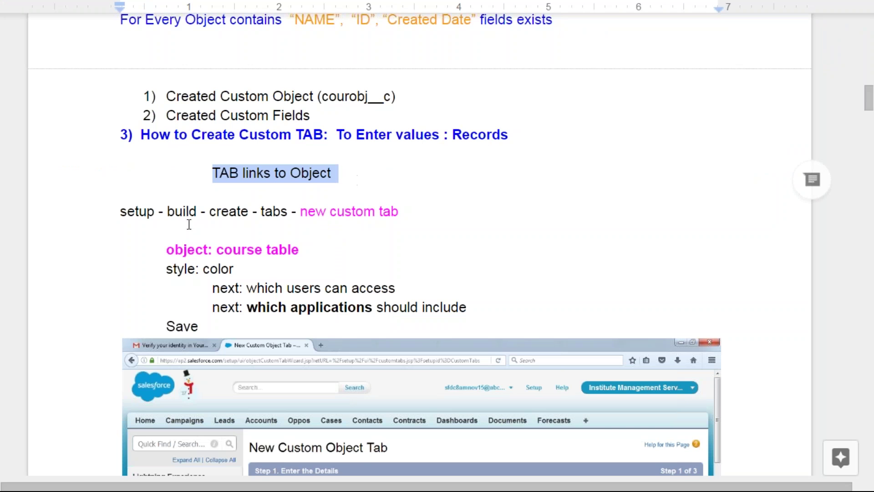
{"action": "scroll", "coordinate": [388, 217], "scroll_direction": "down", "scroll_amount": 3}
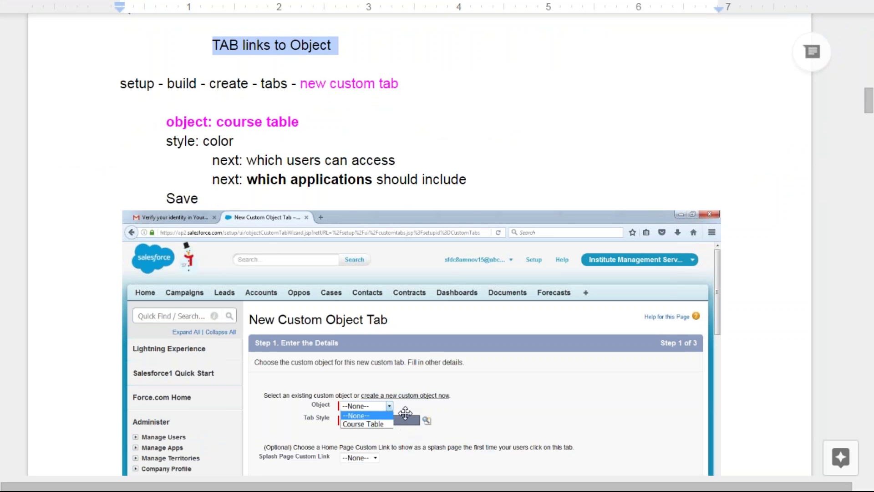
{"action": "scroll", "coordinate": [406, 413], "scroll_direction": "down", "scroll_amount": 10}
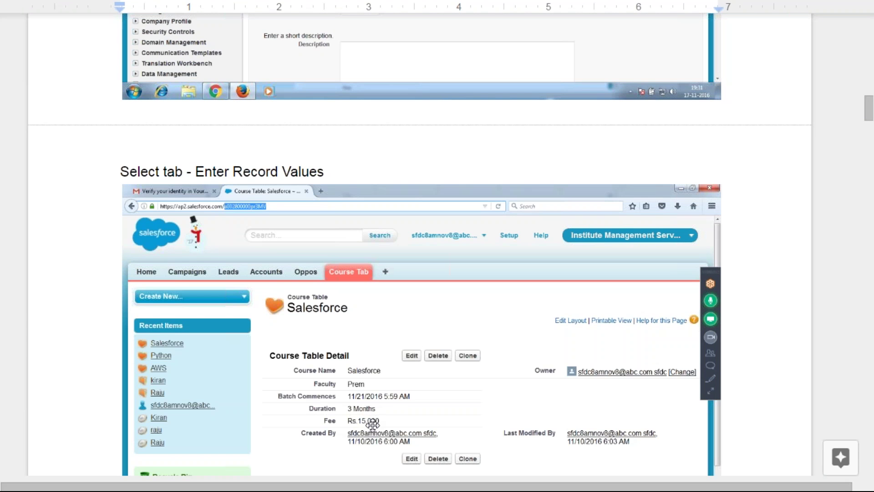
{"action": "scroll", "coordinate": [359, 369], "scroll_direction": "down", "scroll_amount": 5}
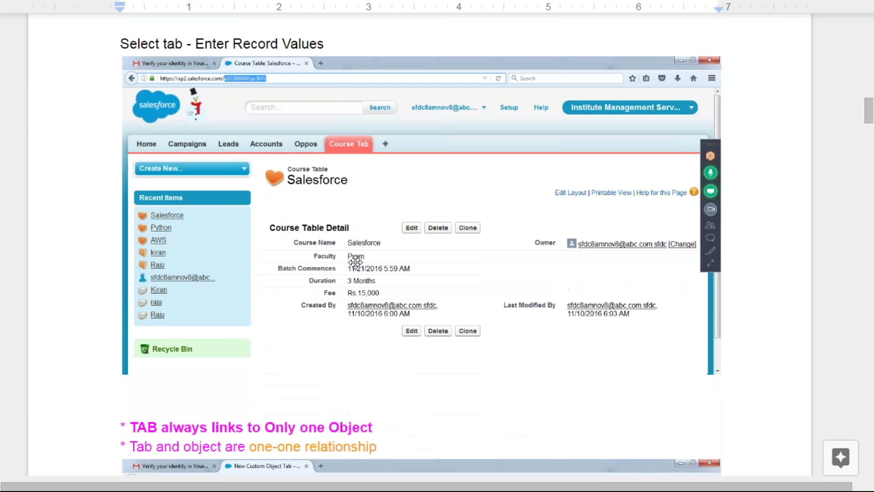
{"action": "scroll", "coordinate": [360, 273], "scroll_direction": "down", "scroll_amount": 3}
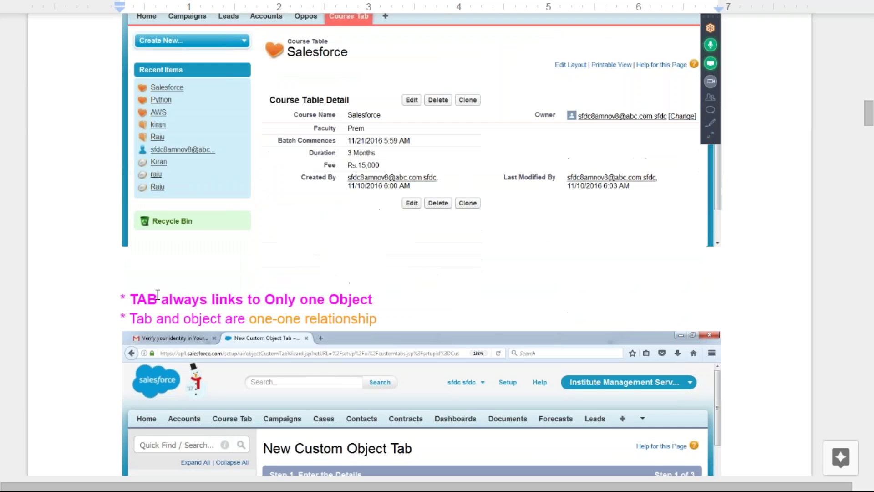
{"action": "left_click_drag", "start_coordinate": [162, 299], "coordinate": [391, 306]}
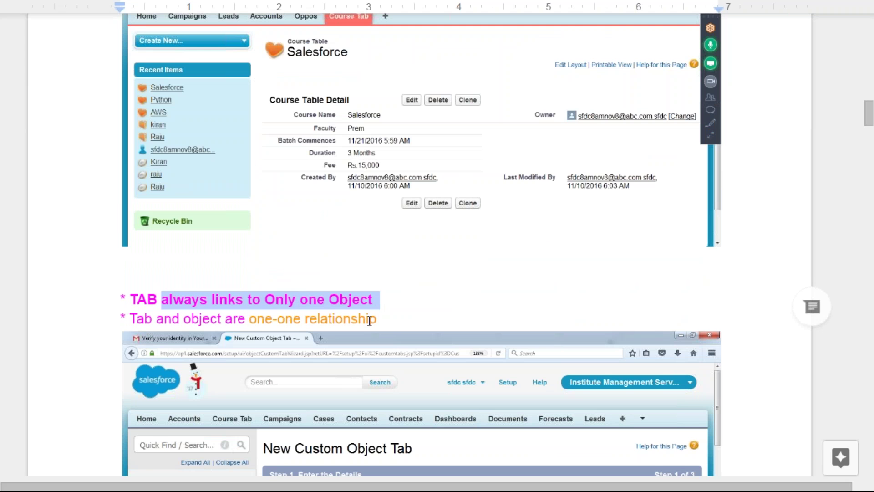
{"action": "scroll", "coordinate": [376, 319], "scroll_direction": "down", "scroll_amount": 5}
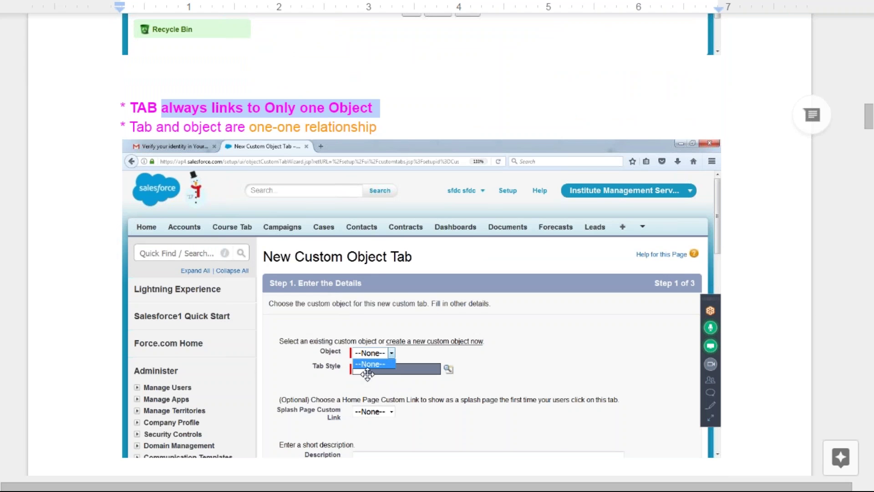
{"action": "scroll", "coordinate": [367, 375], "scroll_direction": "down", "scroll_amount": 8}
{"action": "scroll", "coordinate": [367, 374], "scroll_direction": "down", "scroll_amount": 1}
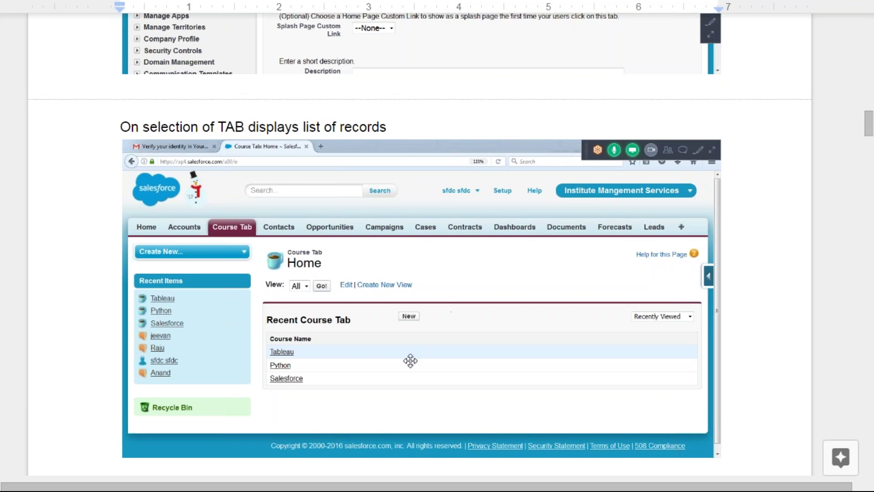
{"action": "key", "text": "alt+Tab"}
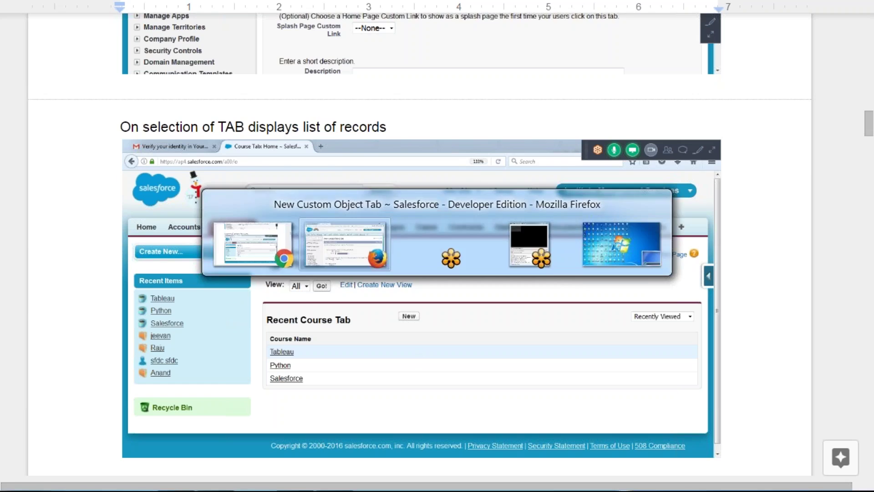
Step: Check the Course Tab's new-record form, then open the Course Table object definition in Setup
{"action": "left_click", "coordinate": [620, 130]}
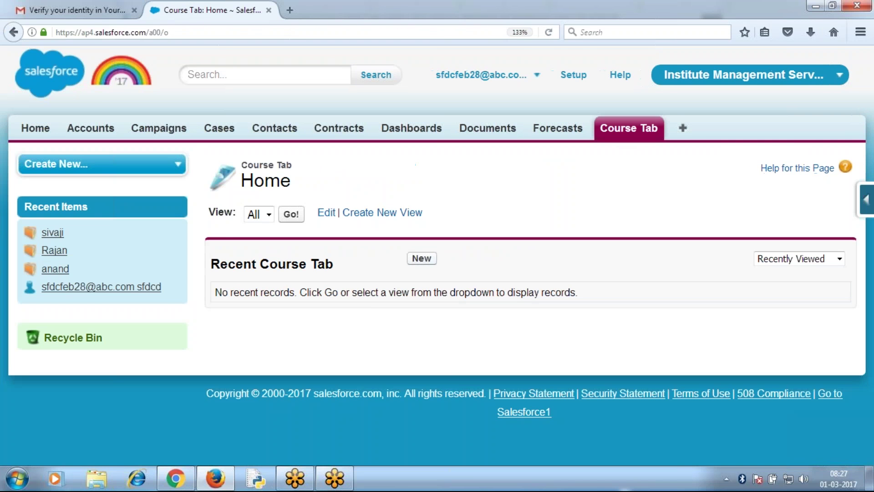
{"action": "left_click", "coordinate": [418, 260]}
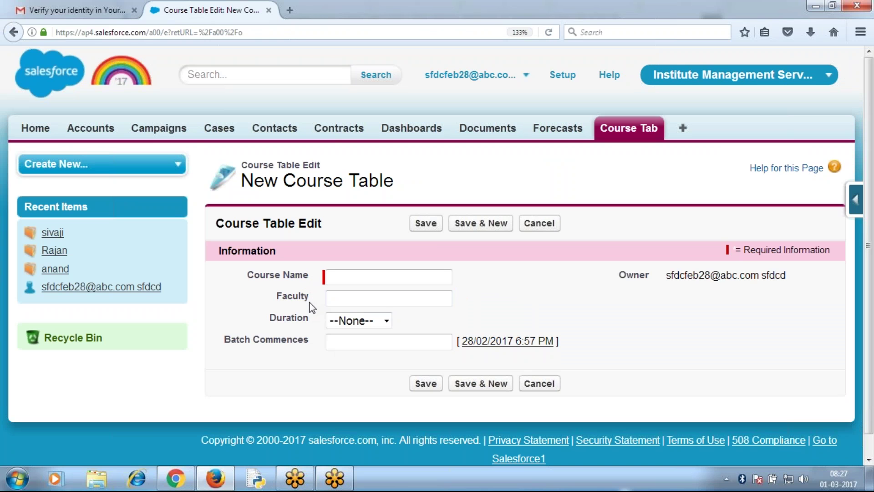
{"action": "left_click", "coordinate": [563, 76]}
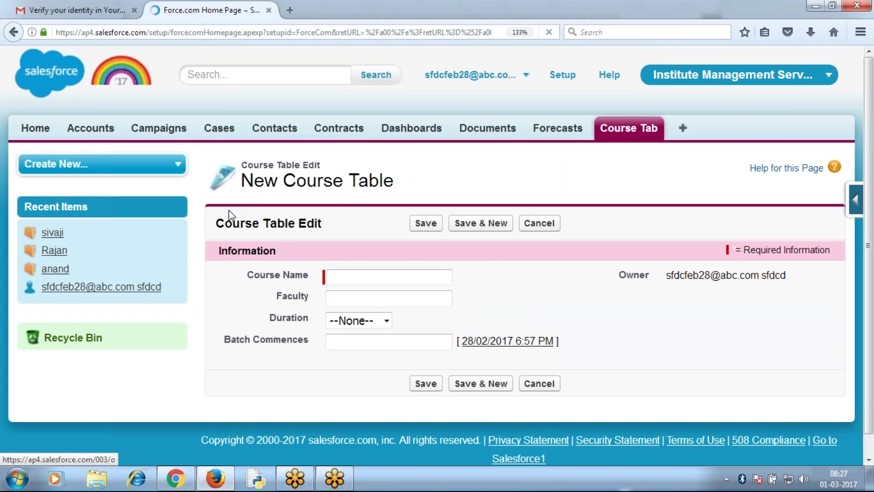
{"action": "scroll", "coordinate": [177, 253], "scroll_direction": "down", "scroll_amount": 10}
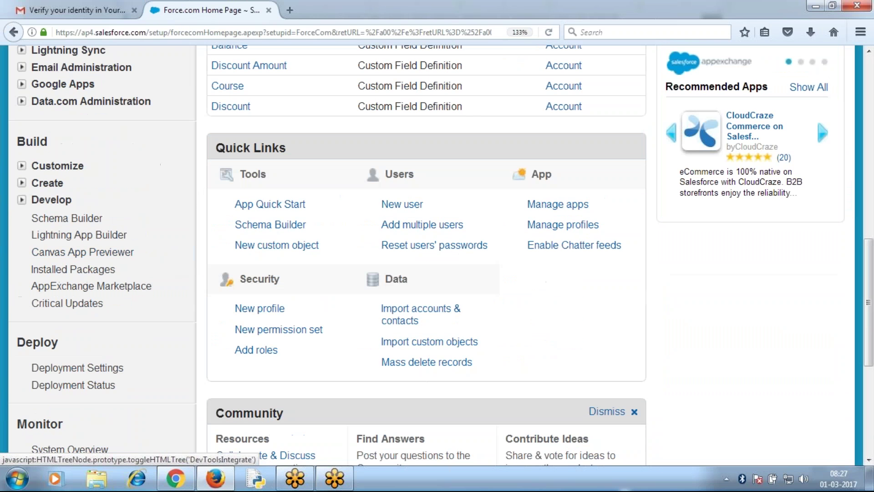
{"action": "left_click", "coordinate": [47, 182]}
{"action": "left_click", "coordinate": [64, 252]}
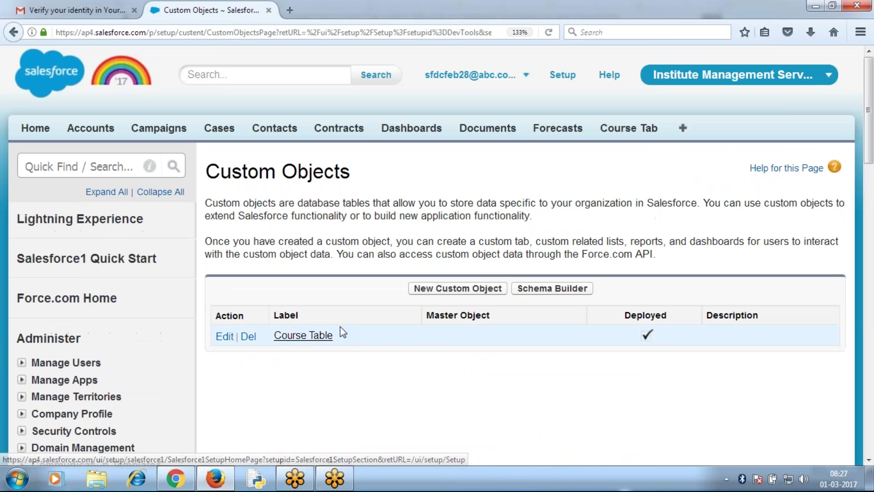
{"action": "left_click", "coordinate": [303, 336]}
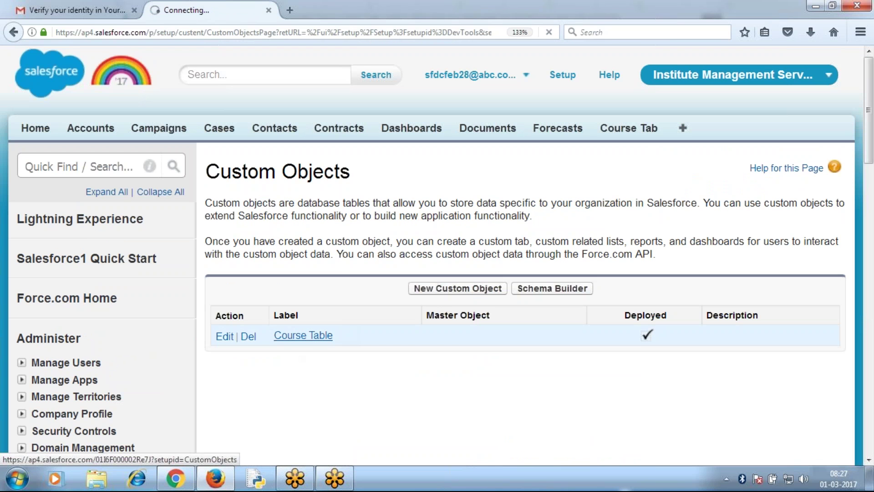
{"action": "scroll", "coordinate": [436, 287], "scroll_direction": "down", "scroll_amount": 10}
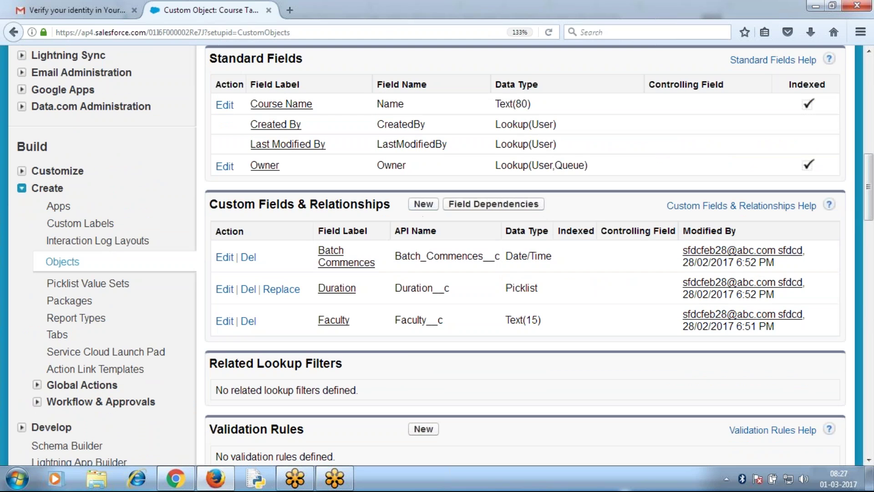
Step: Add a Currency field labelled Fee with length 6, using Save & New
{"action": "left_click", "coordinate": [422, 204]}
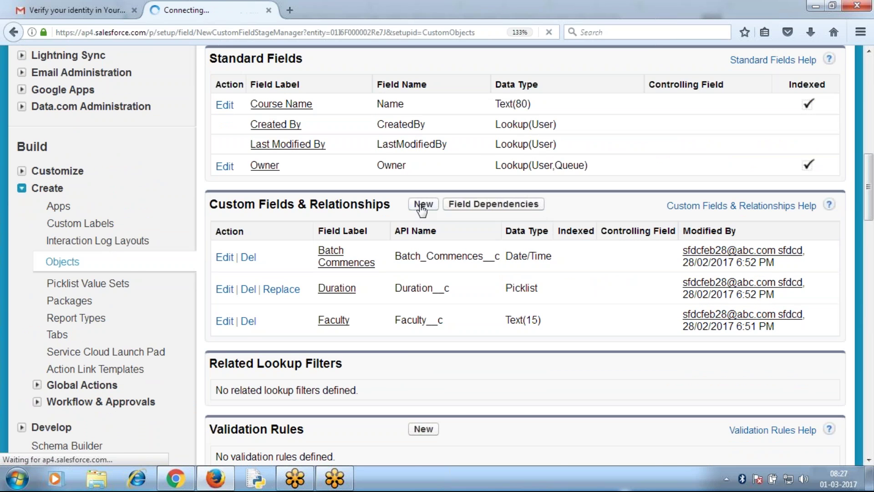
{"action": "scroll", "coordinate": [394, 327], "scroll_direction": "down", "scroll_amount": 10}
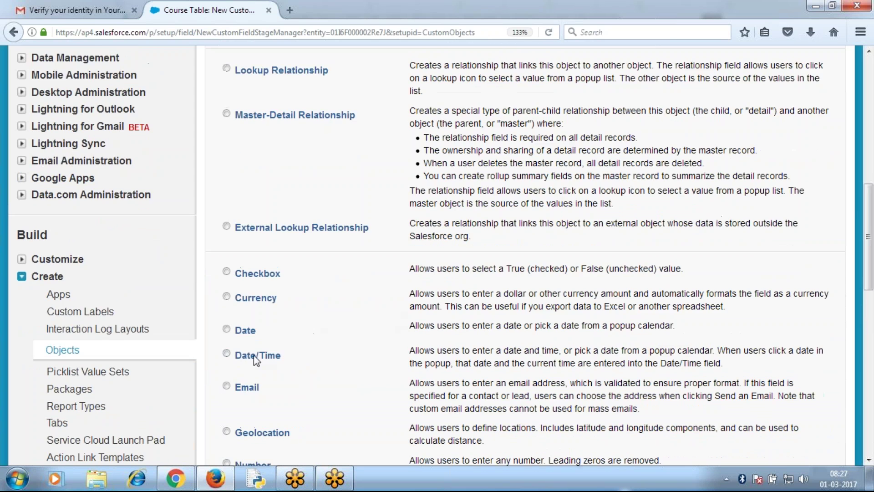
{"action": "scroll", "coordinate": [272, 292], "scroll_direction": "down", "scroll_amount": 5}
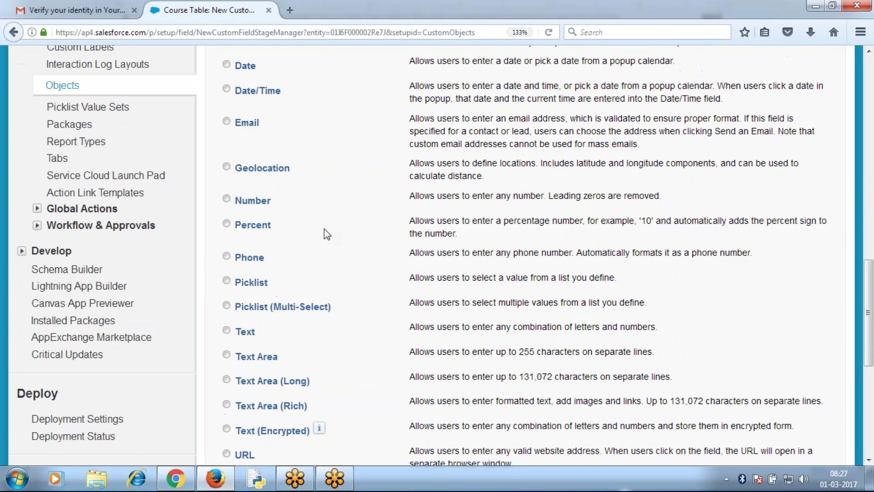
{"action": "scroll", "coordinate": [258, 266], "scroll_direction": "up", "scroll_amount": 3}
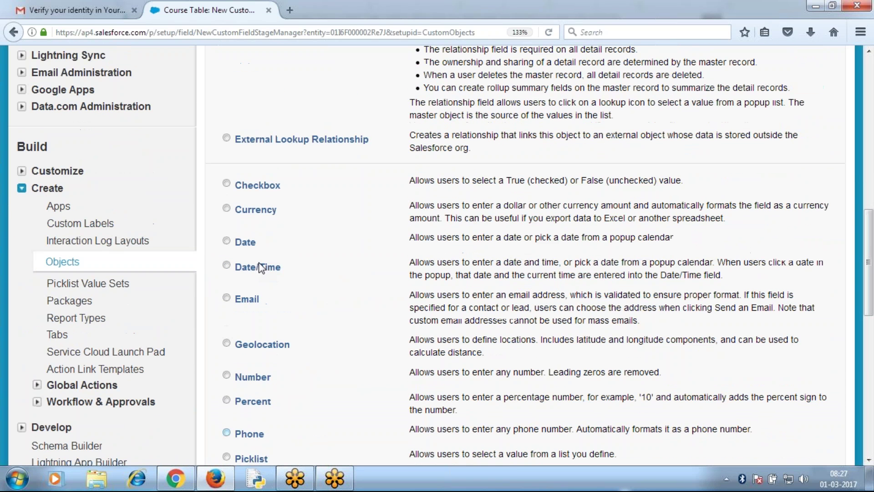
{"action": "left_click", "coordinate": [262, 211]}
{"action": "scroll", "coordinate": [546, 218], "scroll_direction": "down", "scroll_amount": 10}
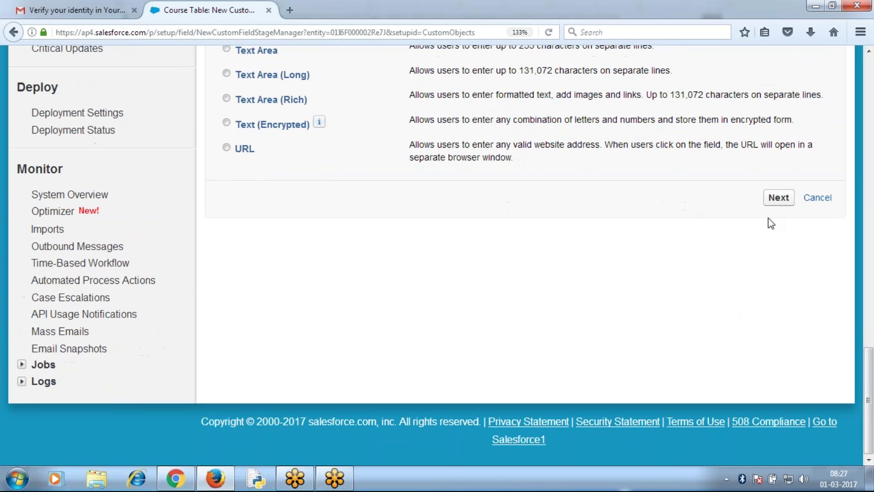
{"action": "left_click", "coordinate": [771, 199]}
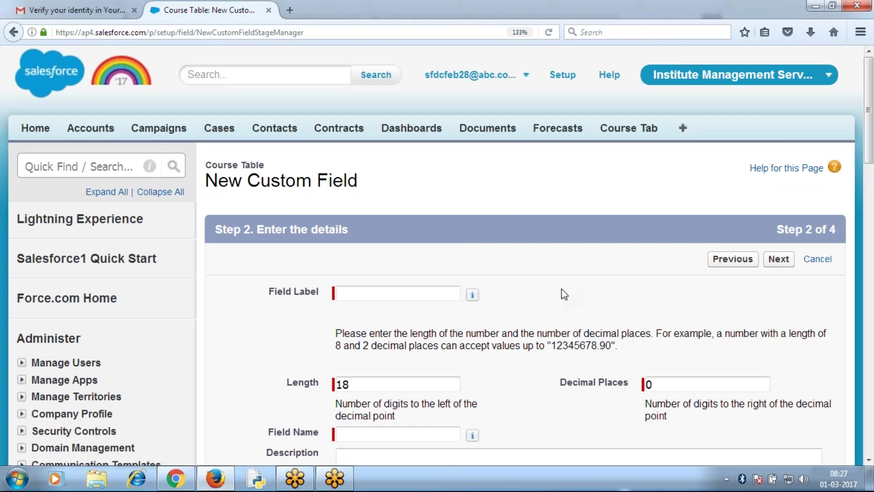
{"action": "left_click", "coordinate": [413, 294]}
{"action": "type", "text": "Fee"}
{"action": "key", "text": "Tab"}
{"action": "key", "text": "Tab"}
{"action": "type", "text": "6"}
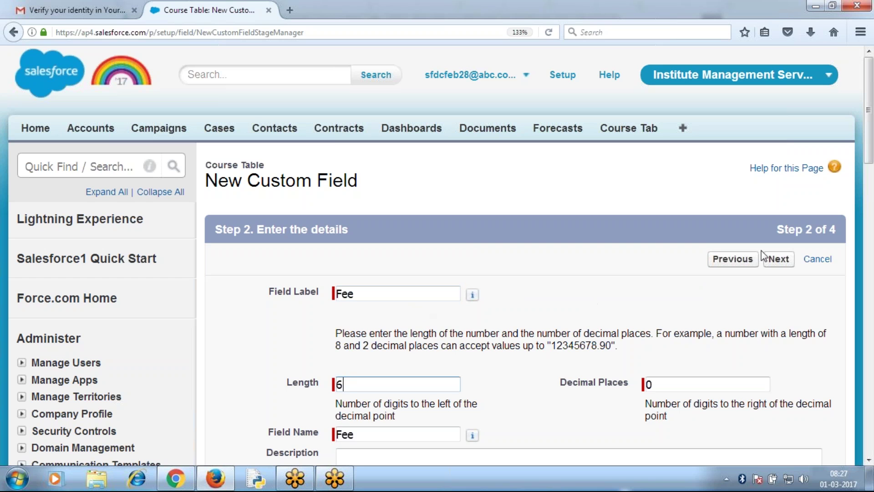
{"action": "left_click", "coordinate": [777, 259]}
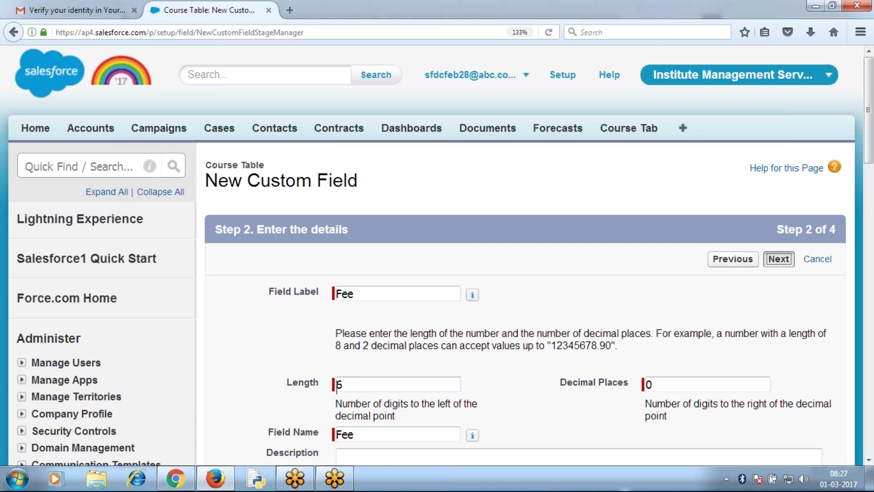
{"action": "left_click", "coordinate": [781, 260]}
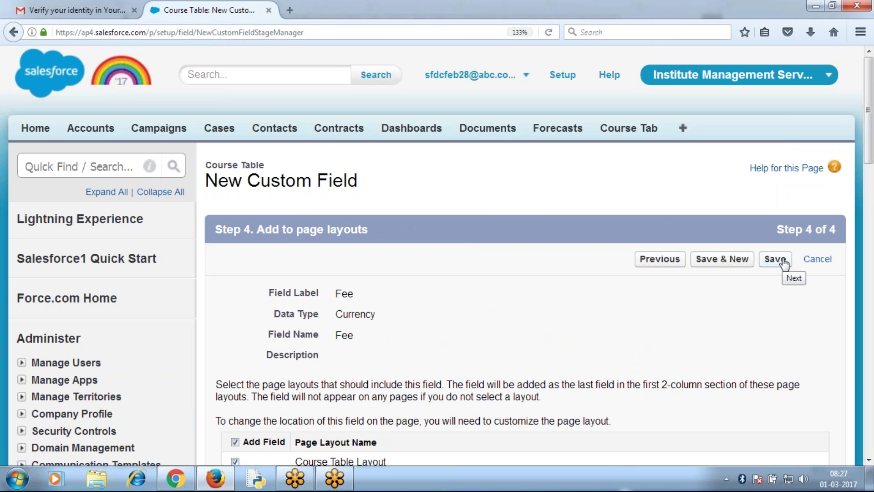
{"action": "left_click", "coordinate": [734, 259]}
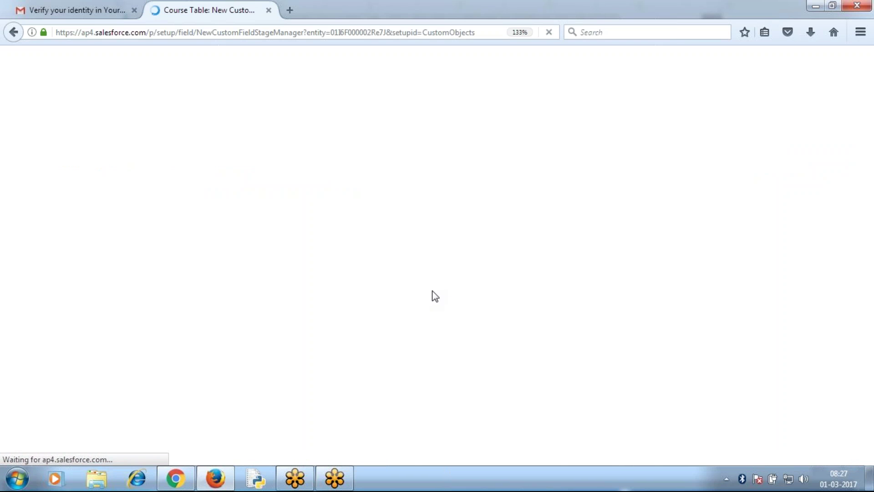
Step: Add a Percent field labelled Discount with length 3 and save it
{"action": "scroll", "coordinate": [254, 295], "scroll_direction": "down", "scroll_amount": 15}
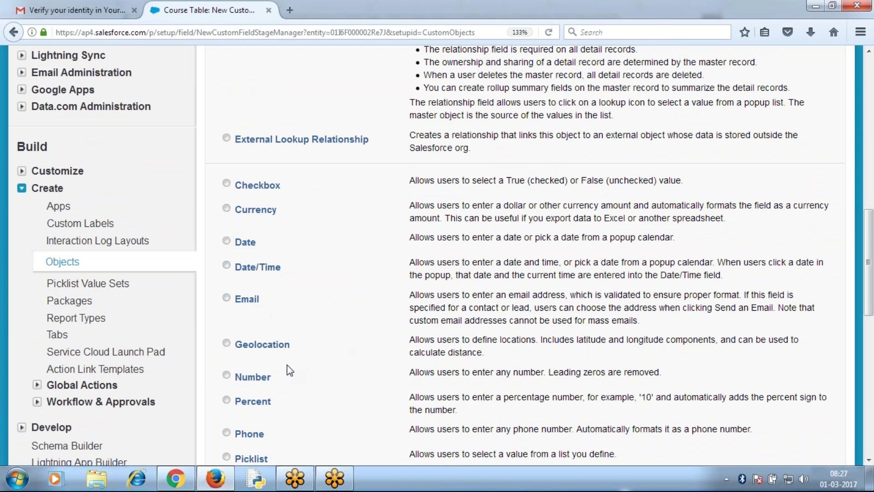
{"action": "scroll", "coordinate": [282, 369], "scroll_direction": "down", "scroll_amount": 5}
{"action": "left_click", "coordinate": [256, 224]}
{"action": "scroll", "coordinate": [473, 278], "scroll_direction": "down", "scroll_amount": 7}
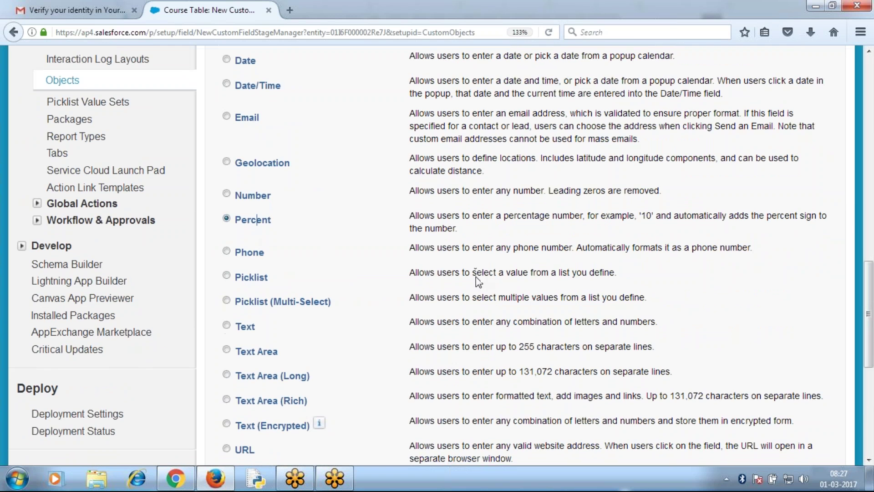
{"action": "left_click", "coordinate": [774, 202]}
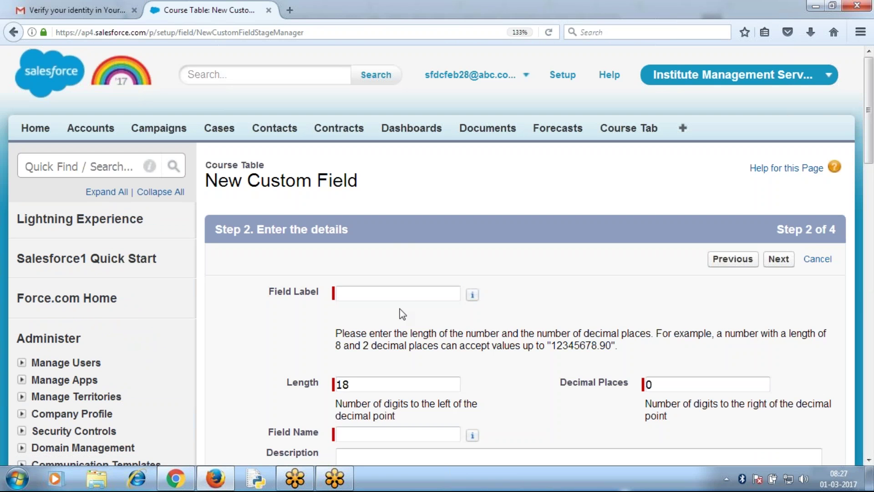
{"action": "left_click", "coordinate": [398, 295]}
{"action": "type", "text": "Discount"}
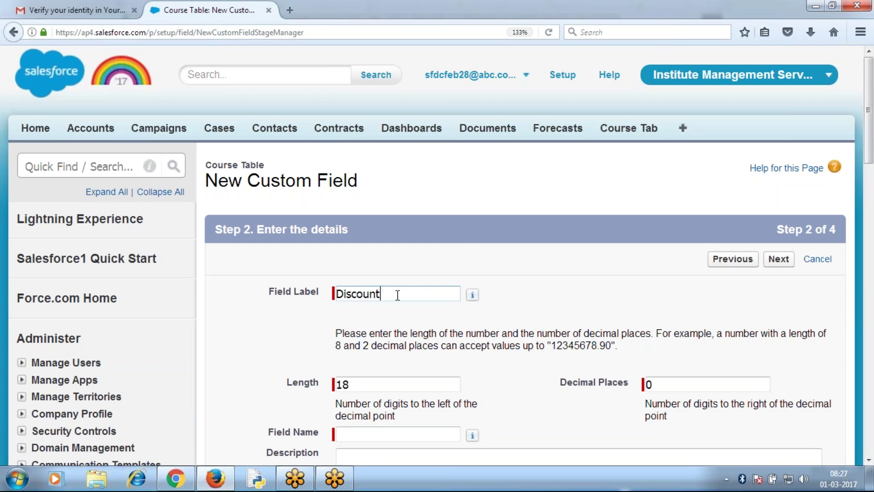
{"action": "key", "text": "Tab"}
{"action": "type", "text": "3"}
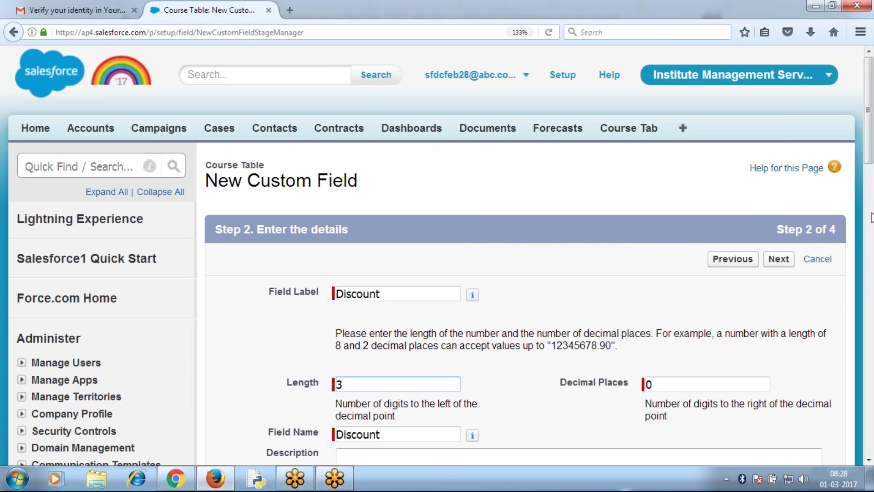
{"action": "left_click", "coordinate": [777, 259]}
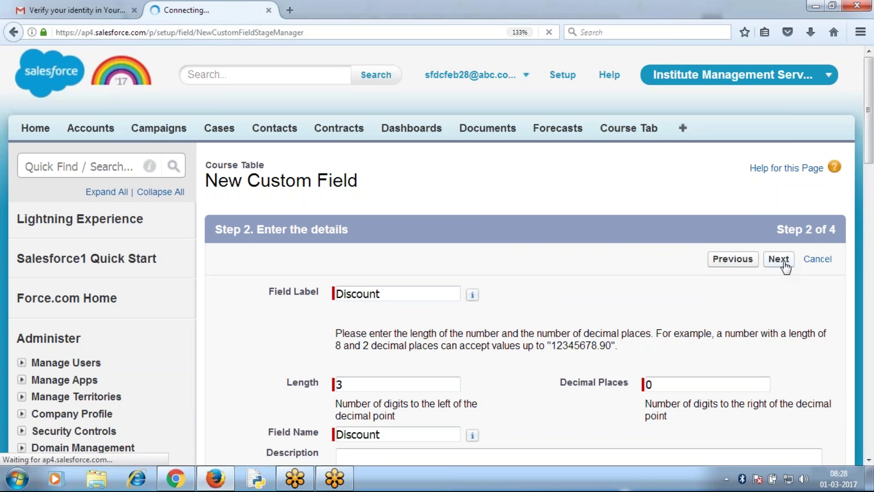
{"action": "left_click", "coordinate": [778, 260]}
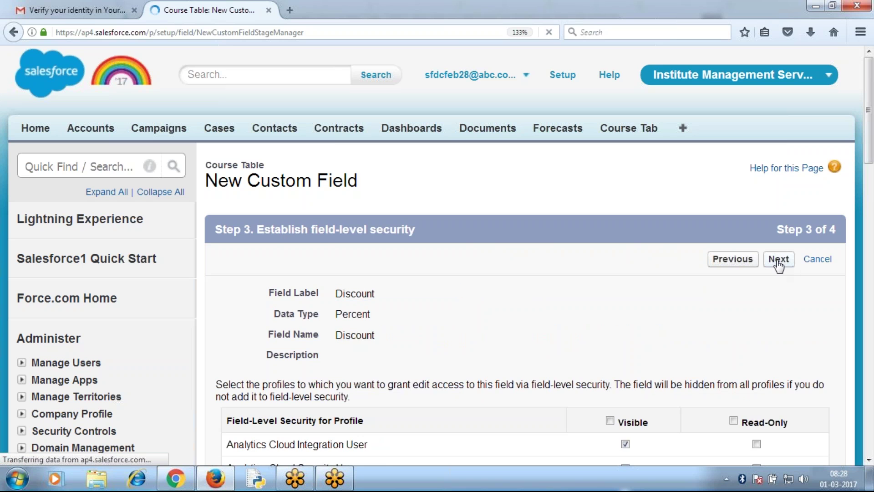
{"action": "left_click", "coordinate": [774, 261]}
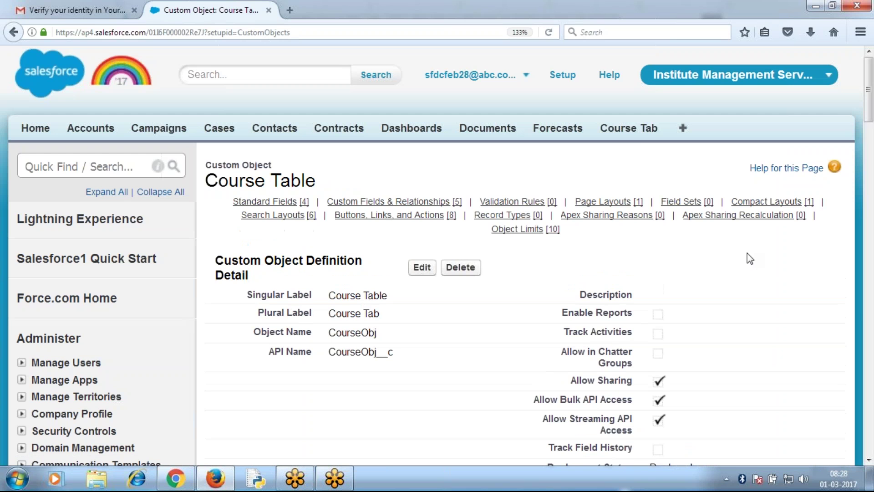
Step: Start a new Course Table record named Salesforce, enter the faculty name, and choose 3 Months duration
{"action": "left_click", "coordinate": [636, 131]}
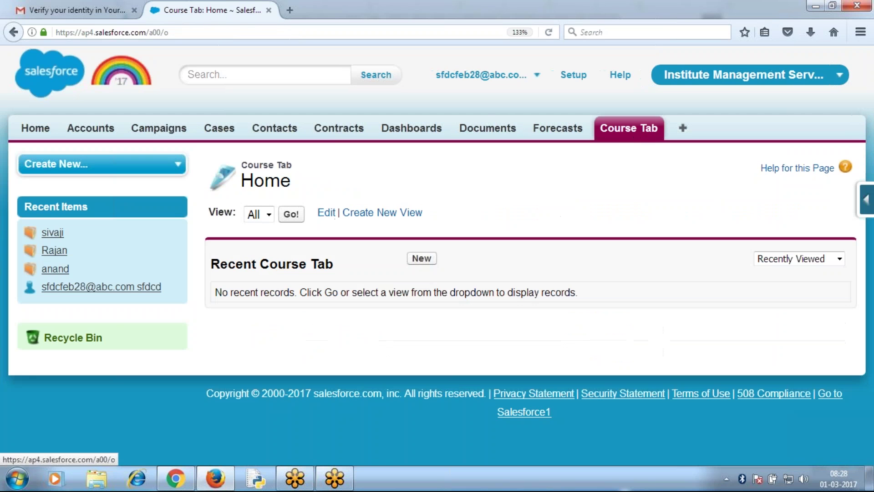
{"action": "left_click", "coordinate": [428, 259]}
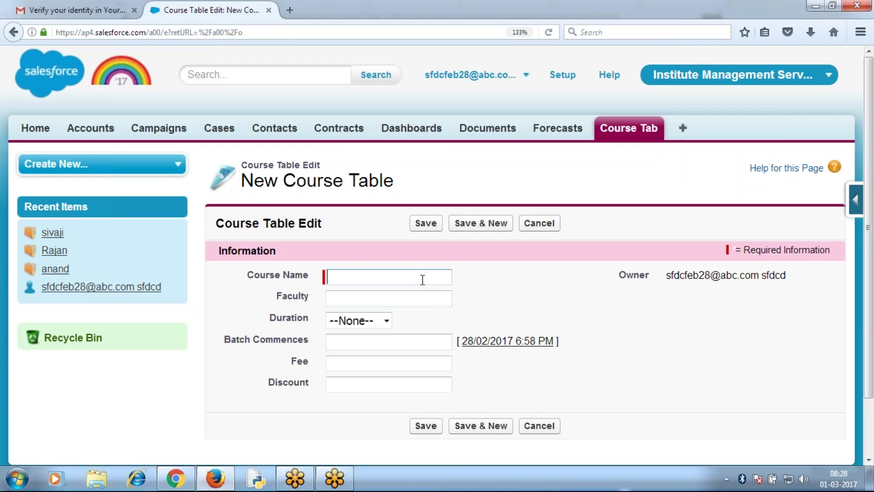
{"action": "type", "text": "Salesforce"}
{"action": "key", "text": "Tab"}
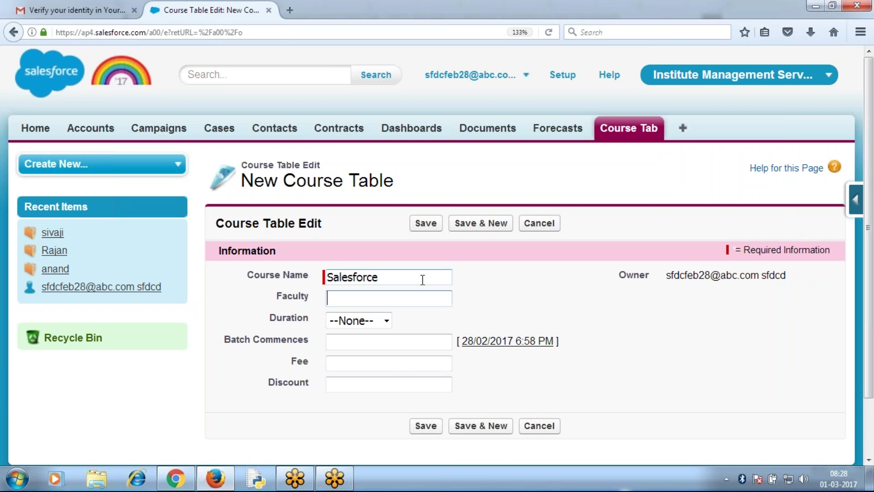
{"action": "type", "text": "Prem"}
{"action": "key", "text": "Tab"}
{"action": "key", "text": "Down"}
{"action": "key", "text": "Down"}
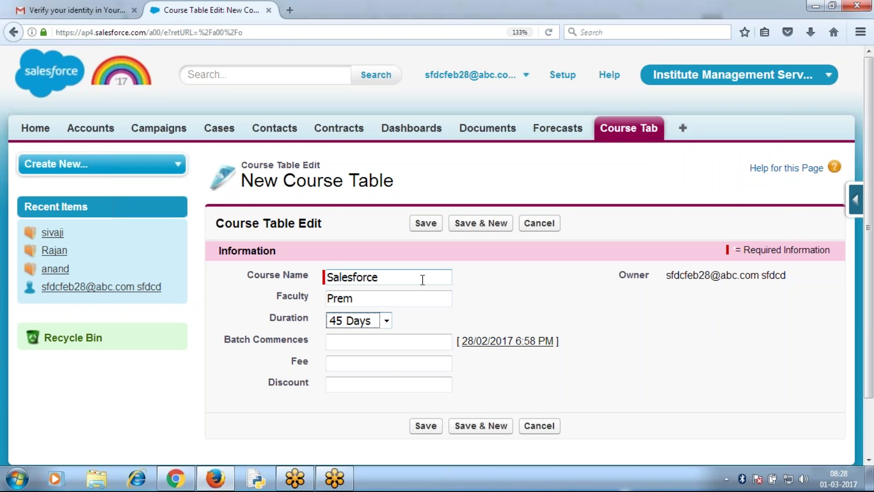
{"action": "key", "text": "Tab"}
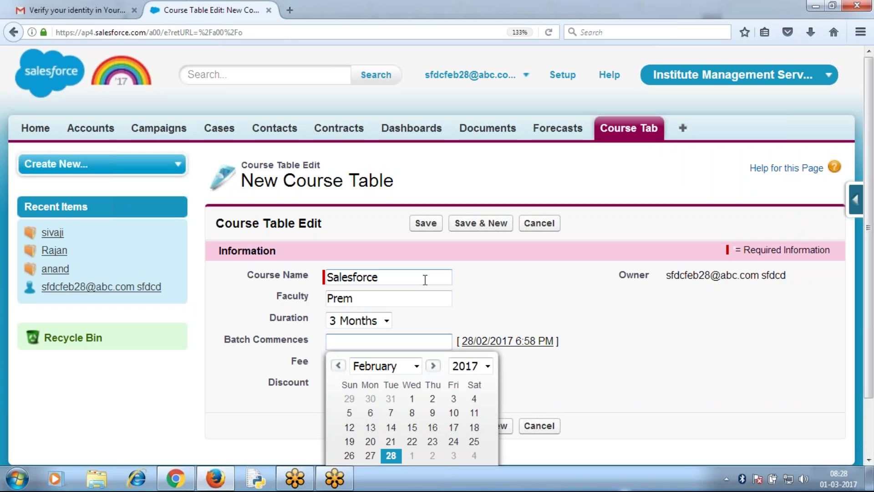
Step: Set batch start to 15 February, Fee 12k and Discount 10, then save the record
{"action": "left_click", "coordinate": [413, 427]}
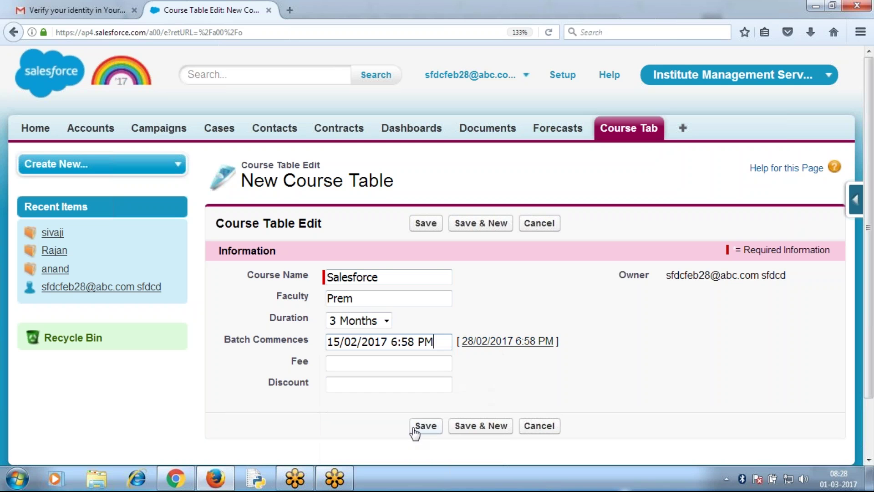
{"action": "left_click", "coordinate": [352, 366]}
{"action": "type", "text": "12k"}
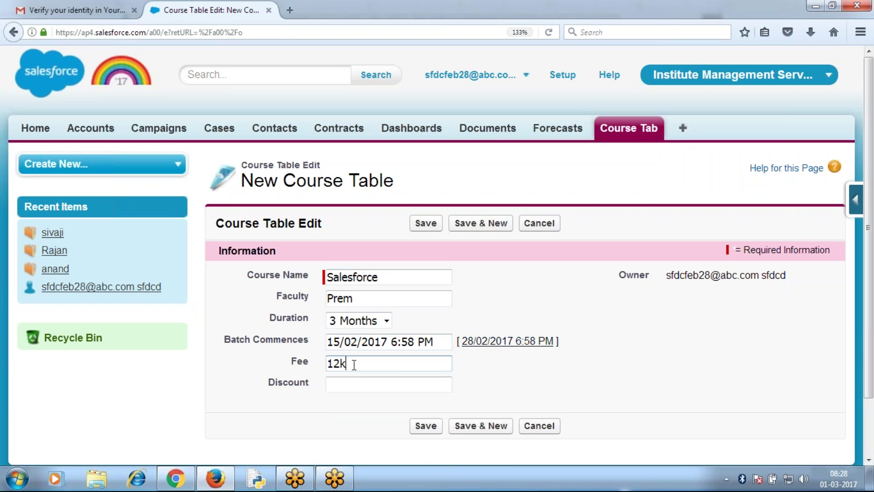
{"action": "key", "text": "Tab"}
{"action": "type", "text": "10"}
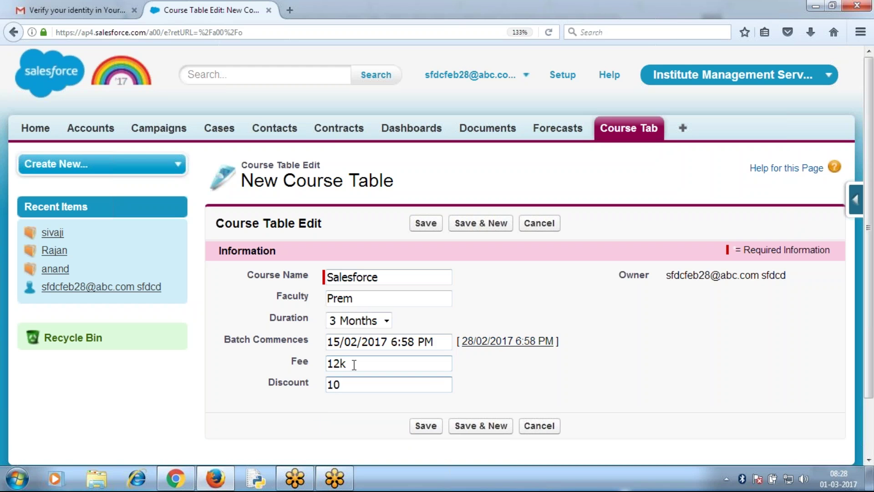
{"action": "left_click", "coordinate": [426, 427]}
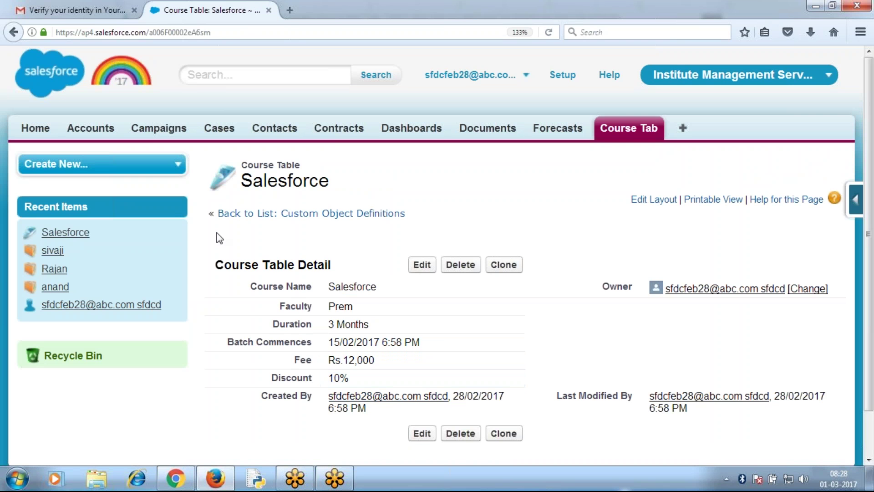
{"action": "left_click", "coordinate": [149, 38]}
{"action": "left_click_drag", "start_coordinate": [149, 38], "coordinate": [219, 41]}
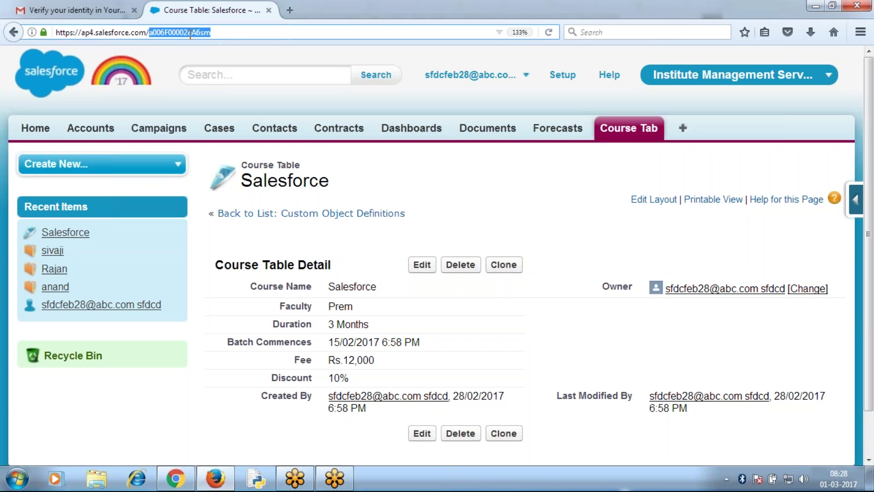
{"action": "left_click_drag", "start_coordinate": [95, 32], "coordinate": [86, 37]}
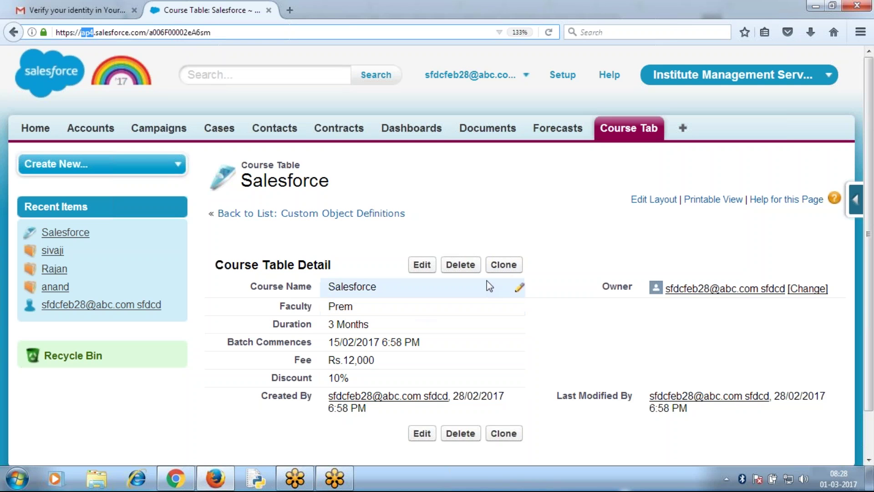
Step: Clone the Salesforce record as Python with a new faculty name and 45 Days duration
{"action": "left_click", "coordinate": [501, 265]}
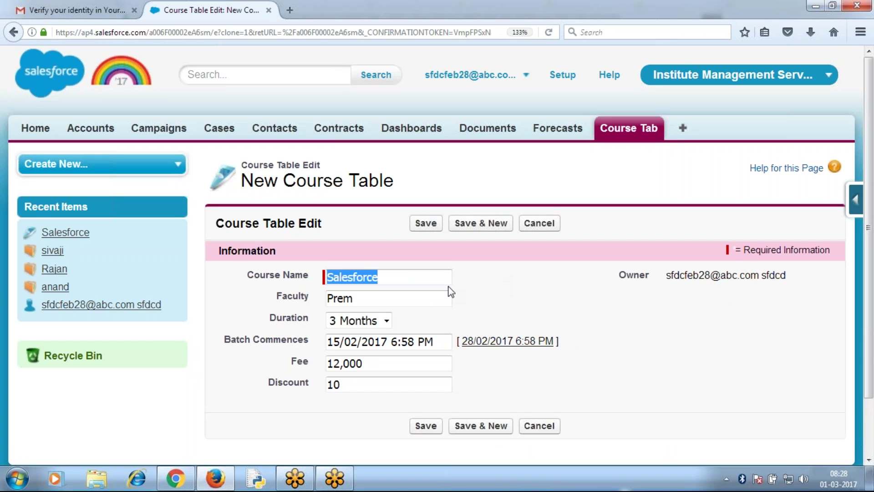
{"action": "type", "text": "Python"}
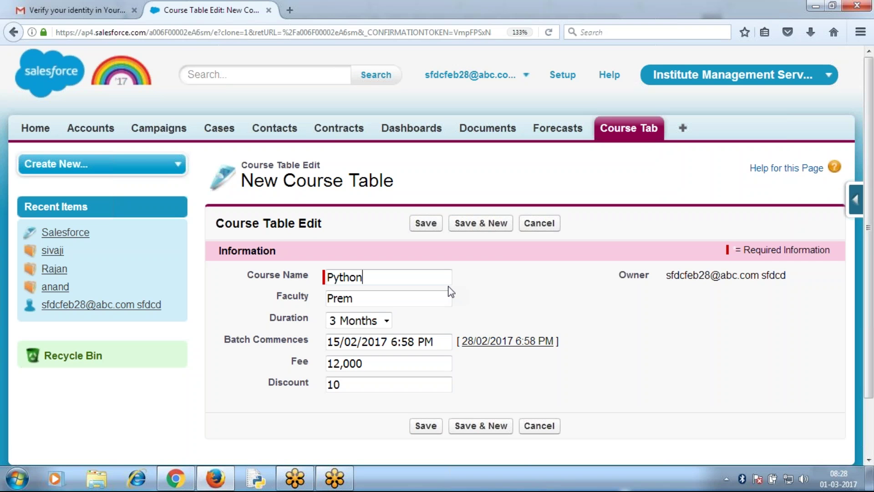
{"action": "key", "text": "Tab"}
{"action": "type", "text": "Prakash"}
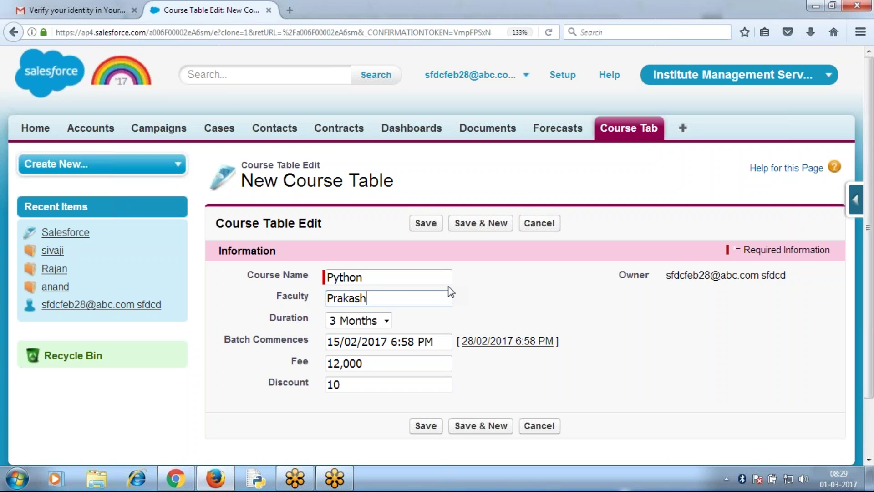
{"action": "key", "text": "Tab"}
{"action": "left_click", "coordinate": [377, 321]}
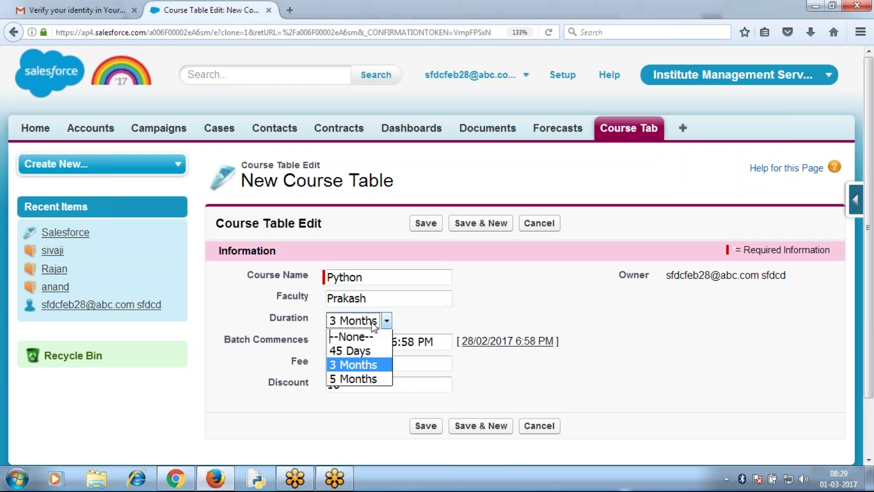
{"action": "left_click", "coordinate": [374, 348]}
Step: Set batch start to 13 February, fee Rs.6,000 and Discount 20, then save
{"action": "left_click", "coordinate": [383, 341]}
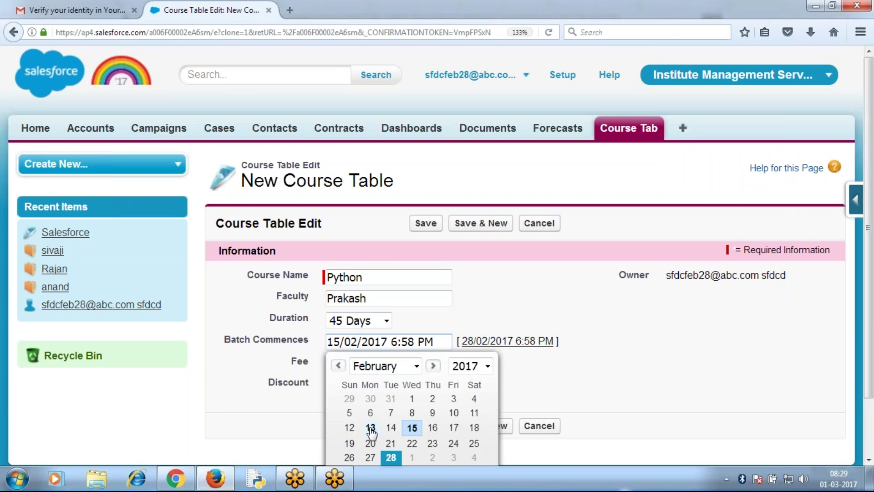
{"action": "left_click", "coordinate": [371, 428]}
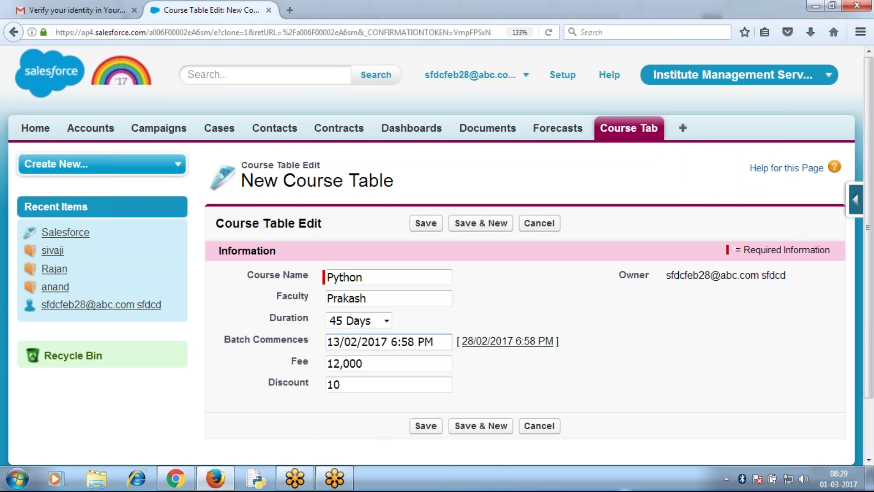
{"action": "key", "text": "Tab"}
{"action": "type", "text": "6"}
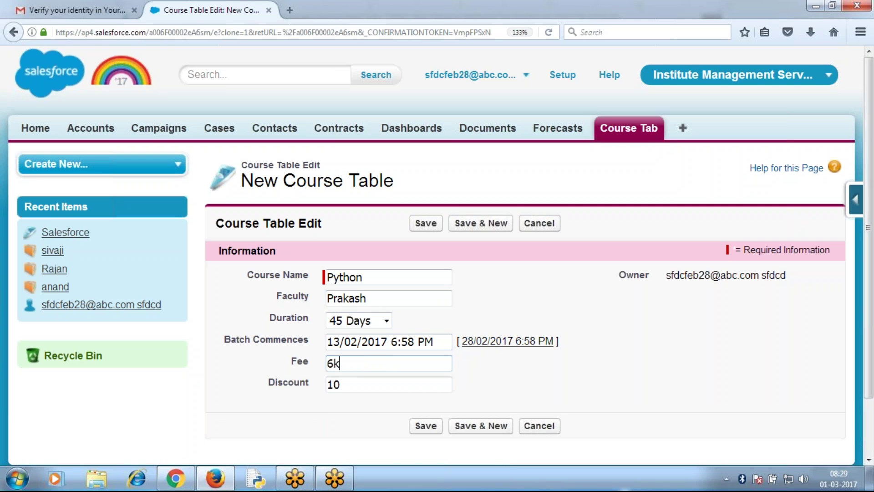
{"action": "key", "text": "Tab"}
{"action": "type", "text": "20"}
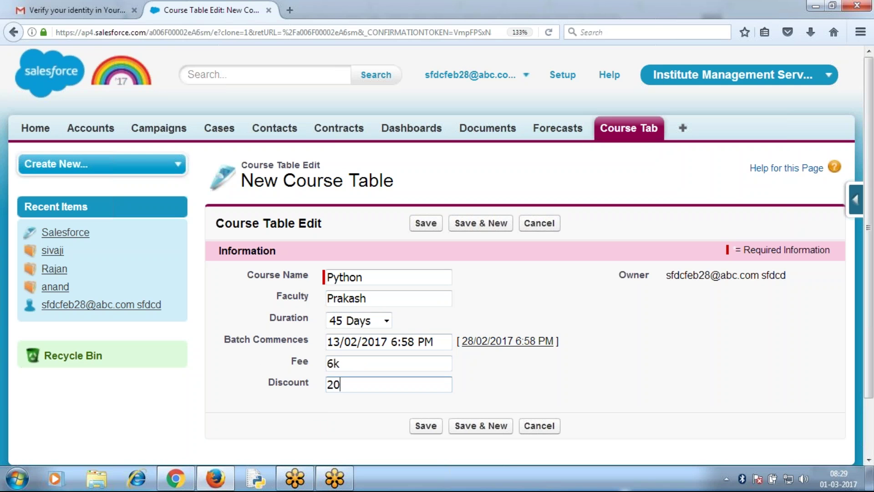
{"action": "key", "text": "Return"}
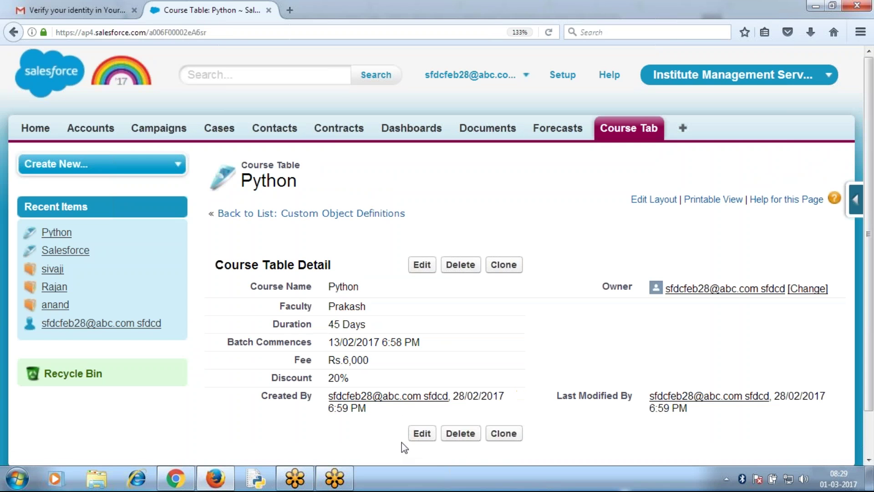
Step: Clone the Python record as Data Science with a new faculty name and 5 Months duration
{"action": "left_click", "coordinate": [503, 434]}
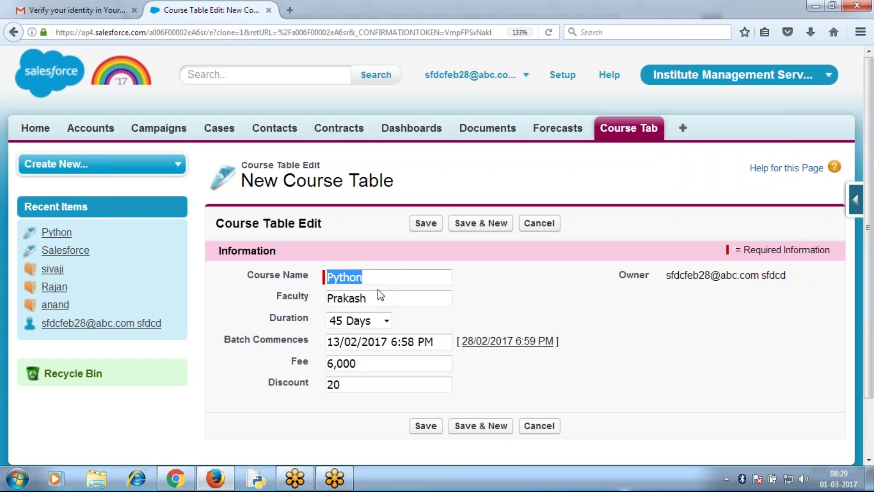
{"action": "type", "text": "Data Sc"}
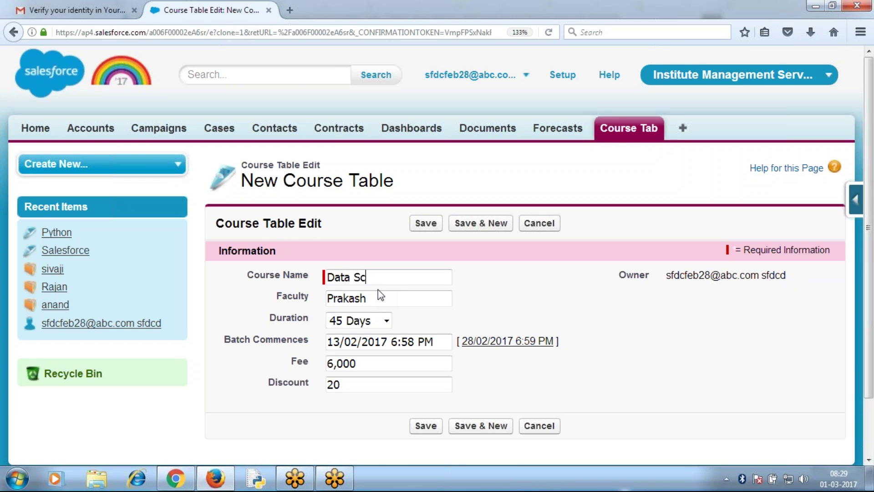
{"action": "type", "text": "ience"}
{"action": "key", "text": "Tab"}
{"action": "type", "text": "Karthi"}
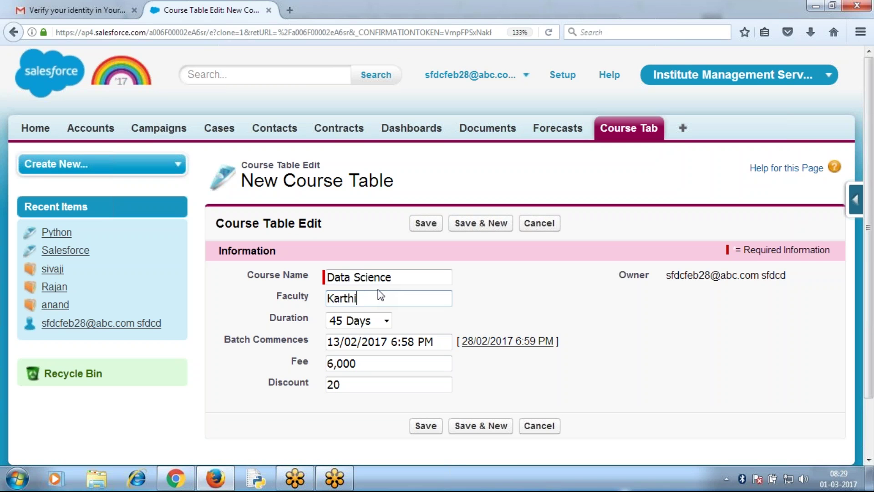
{"action": "type", "text": "k"}
{"action": "key", "text": "Tab"}
{"action": "key", "text": "Tab"}
{"action": "key", "text": "Tab"}
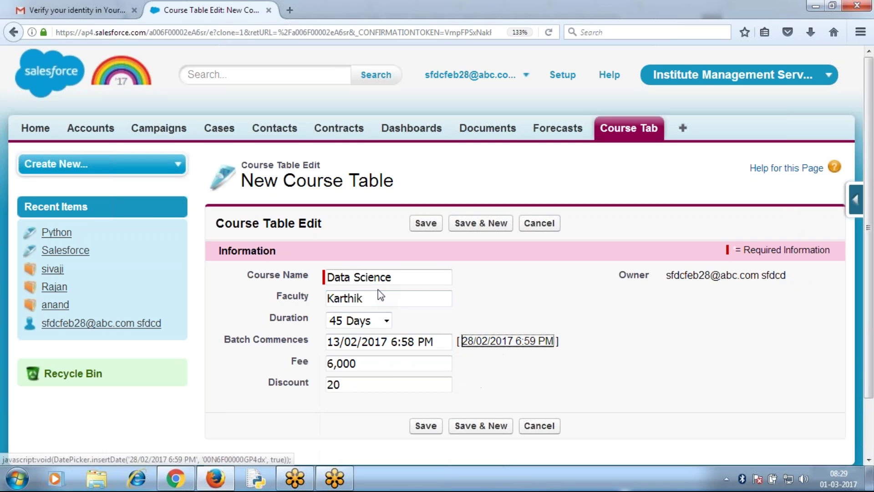
{"action": "left_click", "coordinate": [386, 321]}
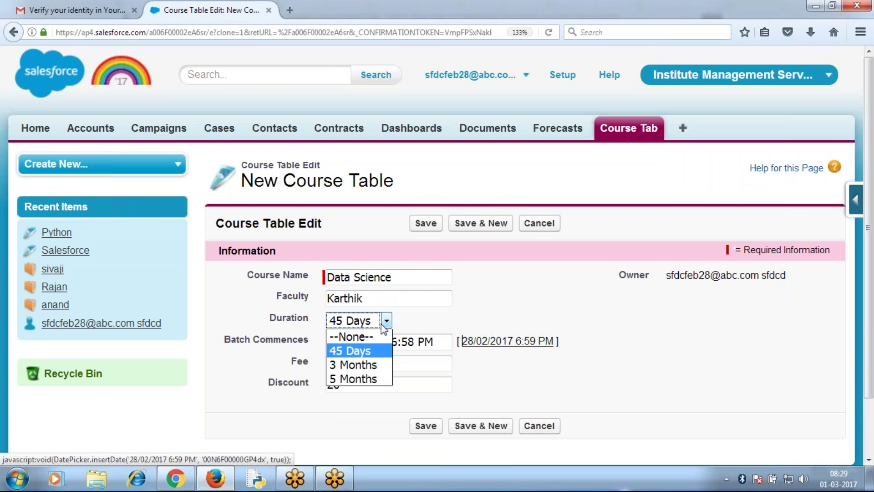
{"action": "left_click", "coordinate": [360, 379]}
Step: Set batch start to 7 February, replace the fee with 30k, and save the record
{"action": "key", "text": "Tab"}
{"action": "left_click", "coordinate": [390, 412]}
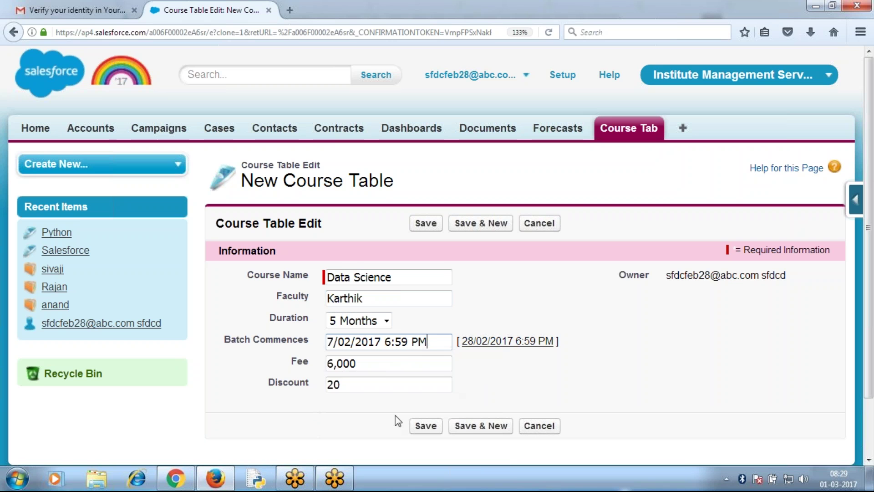
{"action": "left_click_drag", "start_coordinate": [384, 369], "coordinate": [265, 358]}
{"action": "type", "text": "30k"}
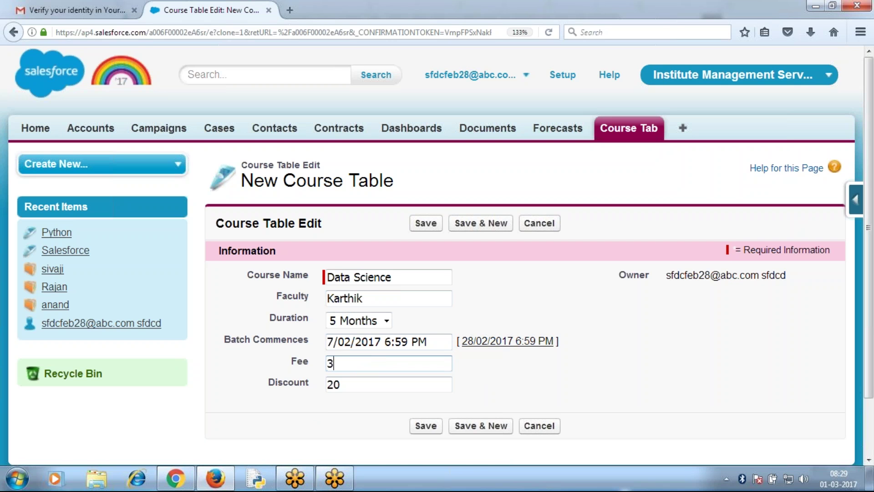
{"action": "left_click", "coordinate": [426, 428]}
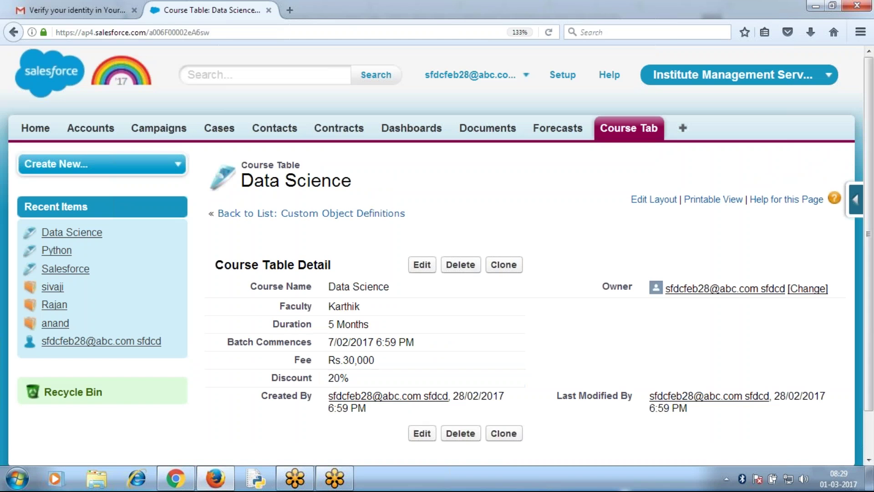
Step: Open the Course Tab list showing Data Science, Python and Salesforce
{"action": "left_click", "coordinate": [628, 131]}
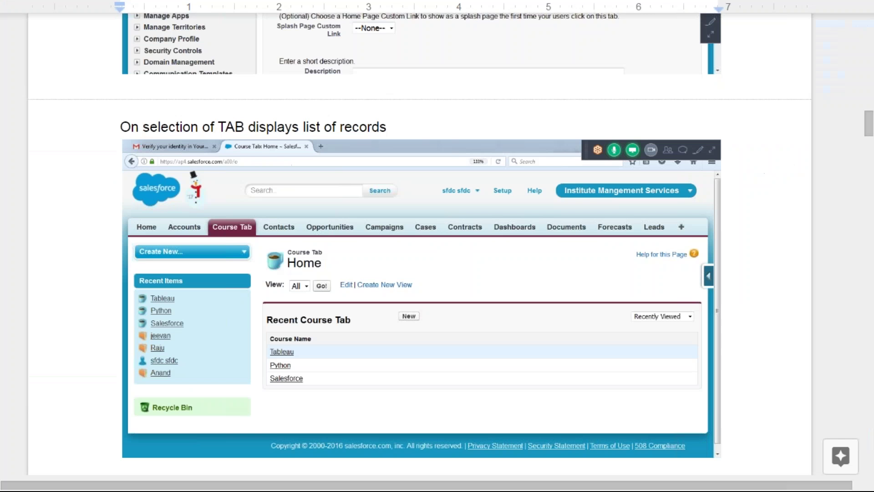
{"action": "scroll", "coordinate": [317, 309], "scroll_direction": "down", "scroll_amount": 5}
{"action": "scroll", "coordinate": [317, 309], "scroll_direction": "up", "scroll_amount": 3}
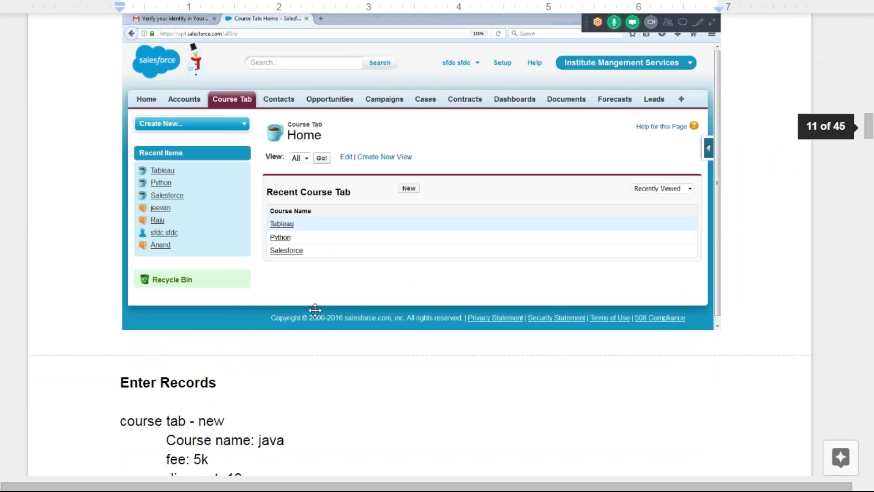
{"action": "scroll", "coordinate": [312, 309], "scroll_direction": "down", "scroll_amount": 8}
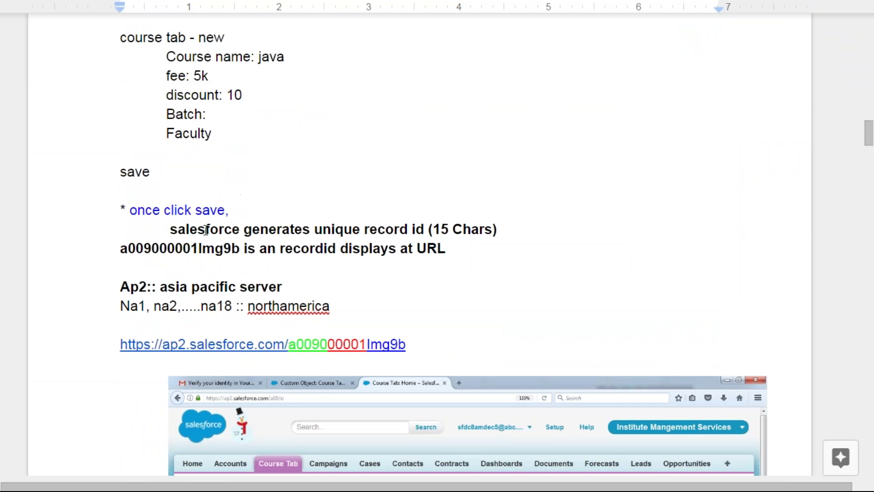
Step: Read the 'Customize TAB Layout' notes in Google Docs, then return to the Course Tab list
{"action": "left_click", "coordinate": [290, 344]}
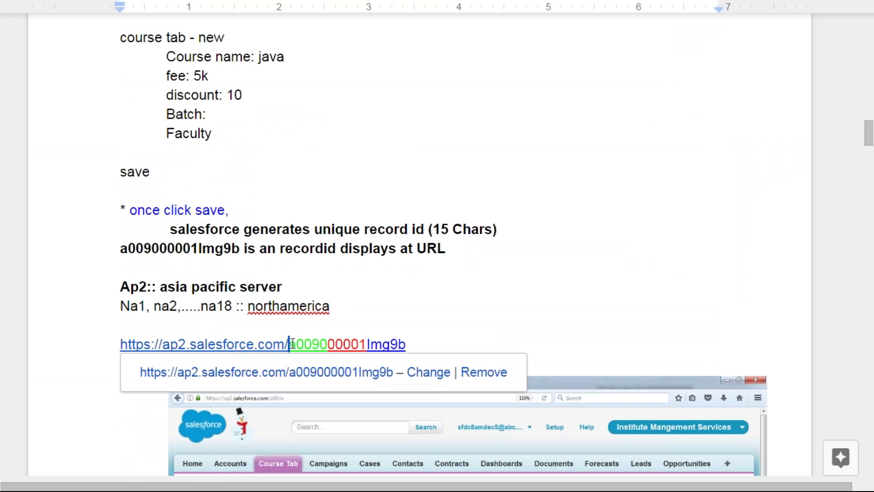
{"action": "key", "text": "shift+End"}
{"action": "scroll", "coordinate": [438, 354], "scroll_direction": "down", "scroll_amount": 12}
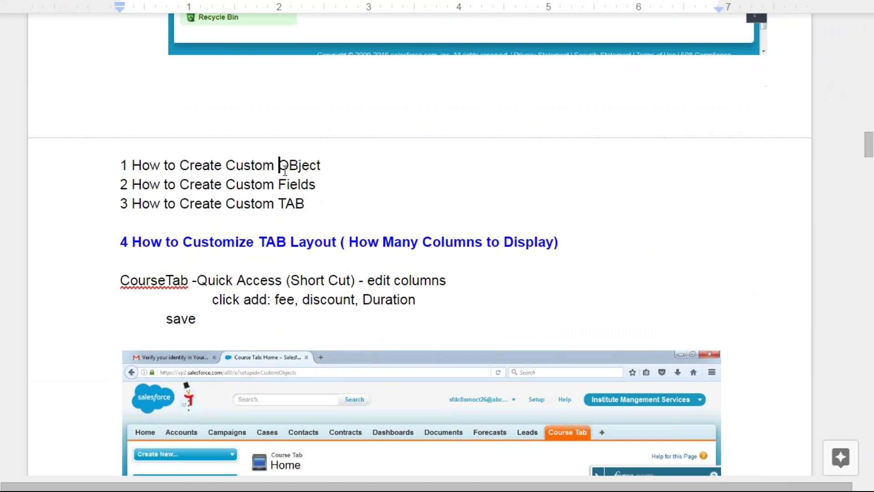
{"action": "left_click", "coordinate": [307, 205]}
{"action": "scroll", "coordinate": [307, 207], "scroll_direction": "down", "scroll_amount": 3}
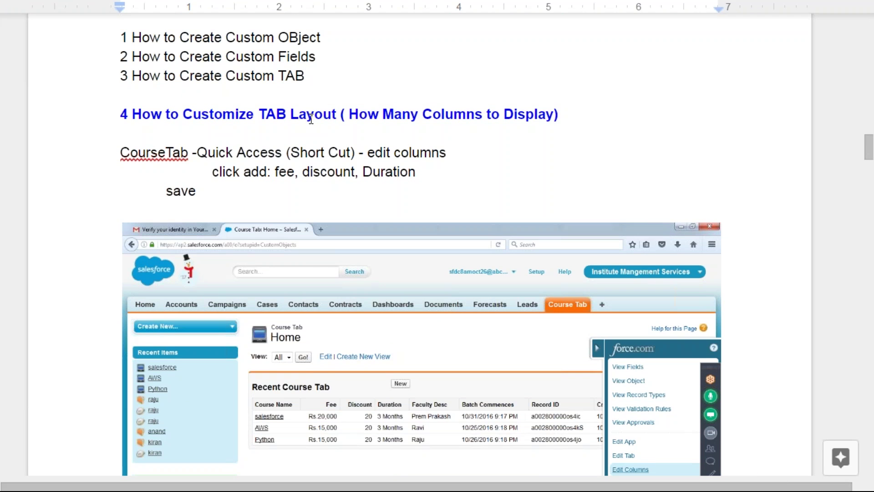
{"action": "key", "text": "alt+Tab"}
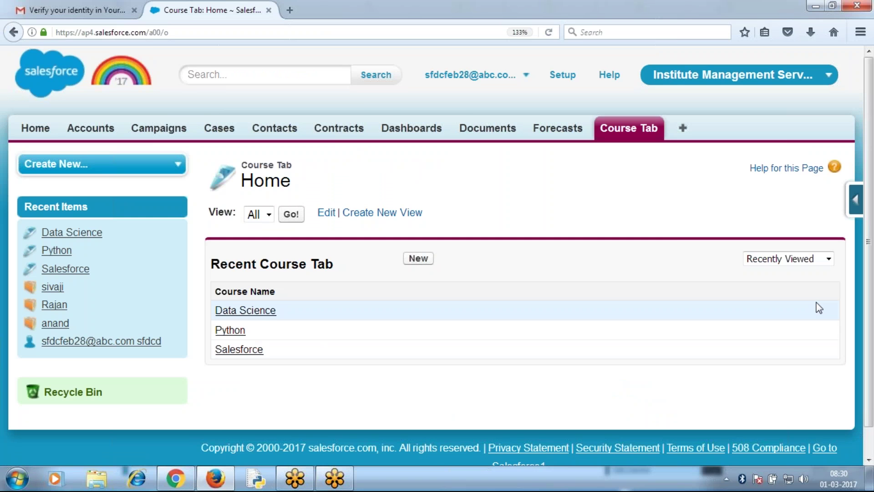
{"action": "key", "text": "alt+Tab"}
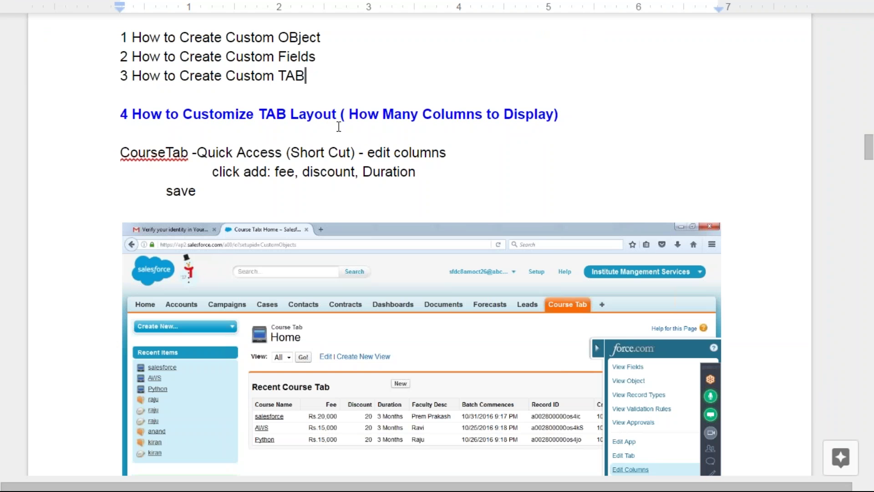
{"action": "key", "text": "alt+Tab"}
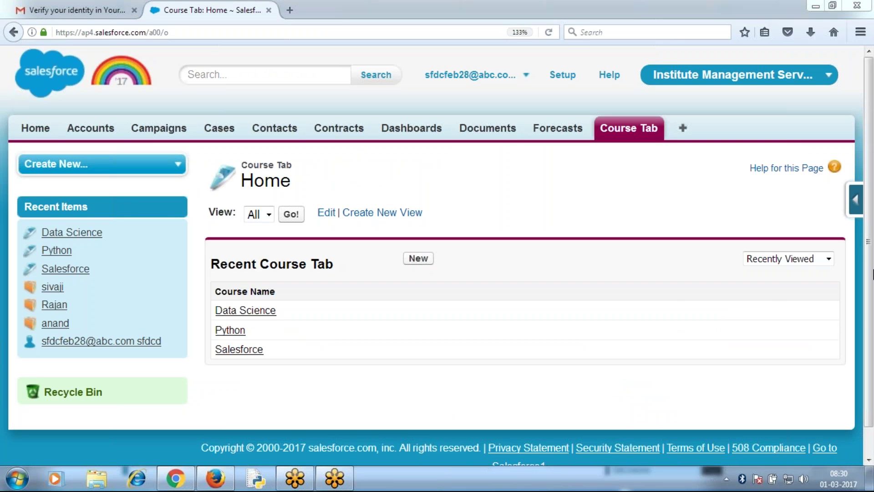
Step: In the course list's Edit Columns, add Fee and Discount, with Discount placed below Fee
{"action": "left_click", "coordinate": [856, 199]}
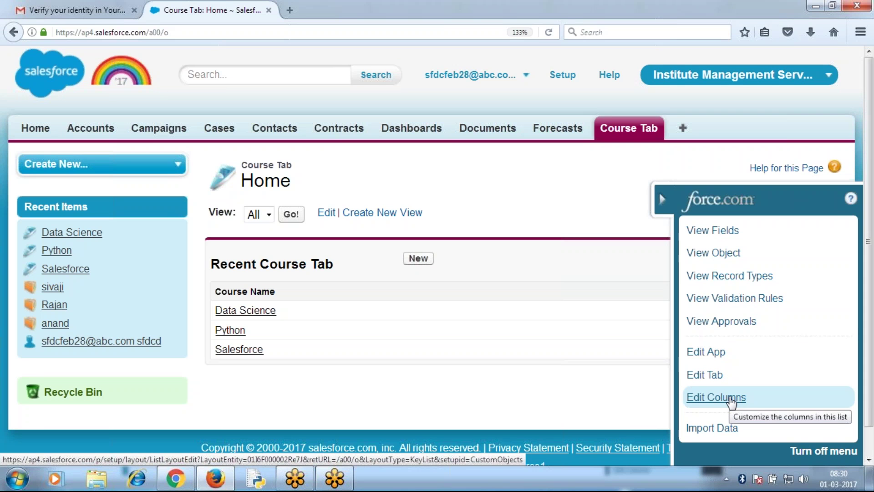
{"action": "left_click", "coordinate": [731, 399]}
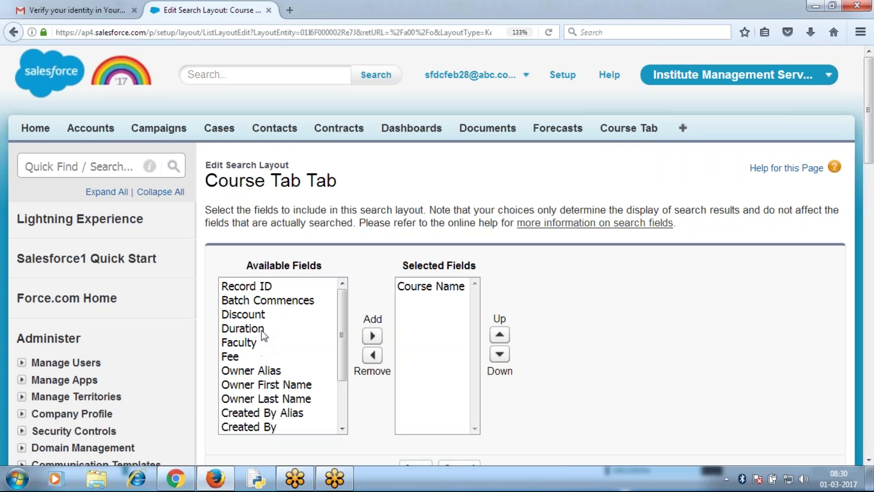
{"action": "left_click", "coordinate": [274, 302]}
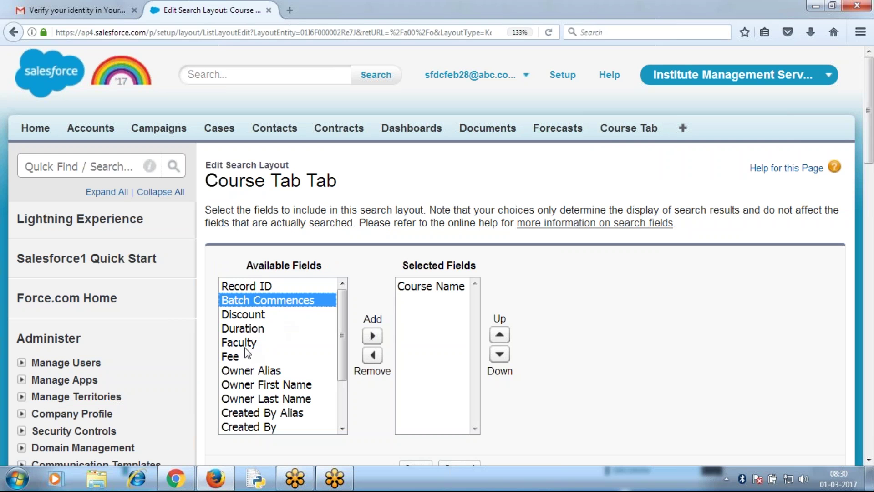
{"action": "left_click", "coordinate": [246, 355]}
{"action": "left_click", "coordinate": [271, 315], "text": "ctrl"}
{"action": "left_click", "coordinate": [371, 336]}
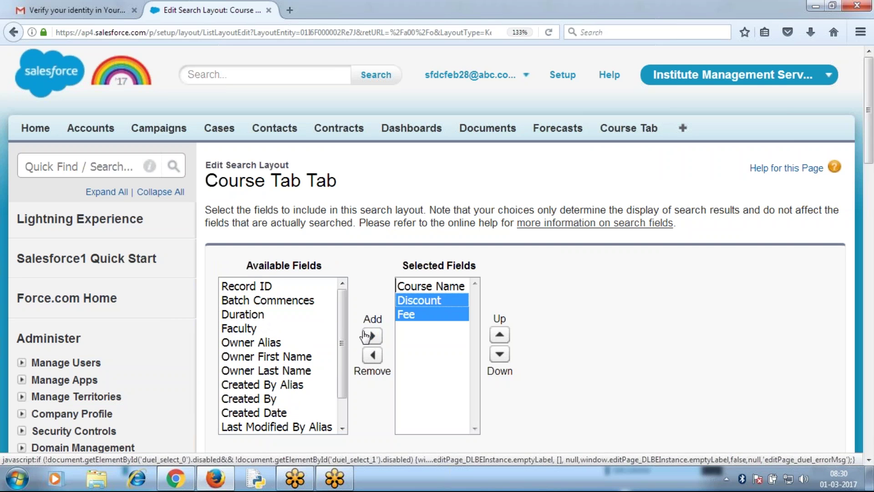
{"action": "left_click", "coordinate": [431, 302]}
{"action": "left_click", "coordinate": [499, 353]}
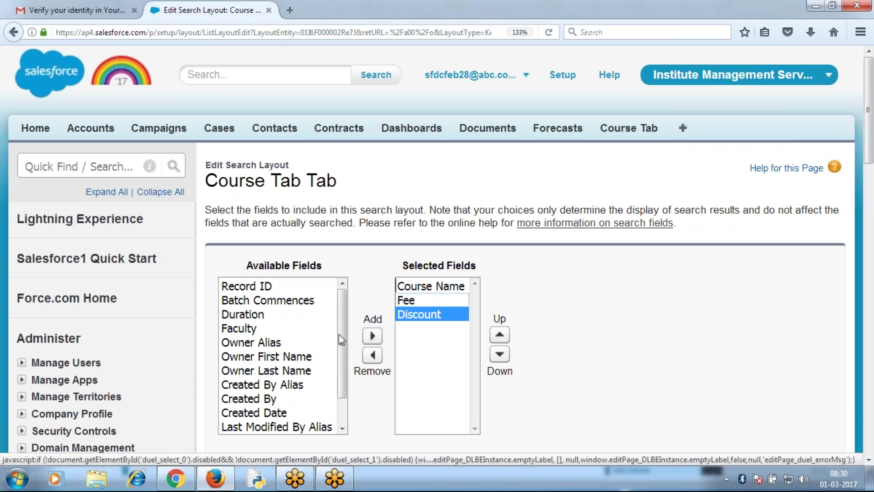
Step: Add Duration, Faculty, Batch Commences and Record ID columns, save, and reload Course Tab
{"action": "left_click", "coordinate": [261, 328]}
{"action": "left_click", "coordinate": [275, 314], "text": "ctrl"}
{"action": "left_click", "coordinate": [372, 335]}
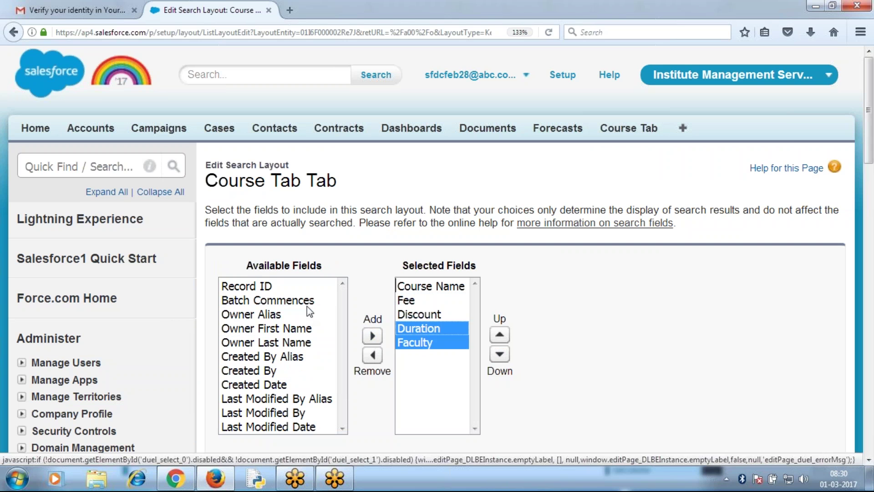
{"action": "left_click", "coordinate": [307, 303]}
{"action": "left_click", "coordinate": [372, 335]}
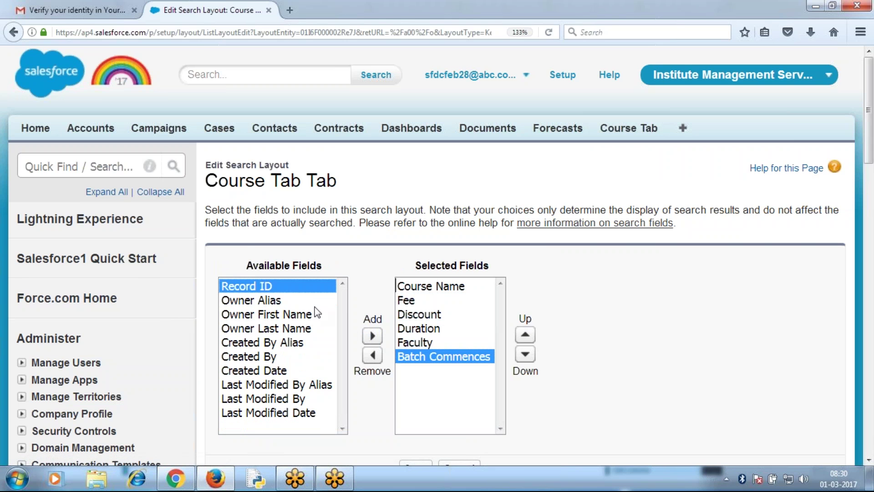
{"action": "left_click", "coordinate": [373, 336]}
{"action": "scroll", "coordinate": [598, 343], "scroll_direction": "down", "scroll_amount": 3}
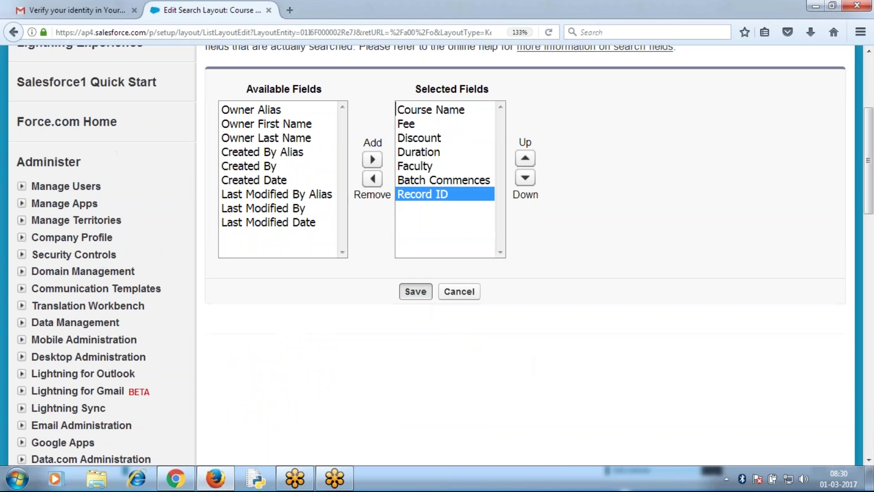
{"action": "left_click", "coordinate": [415, 291]}
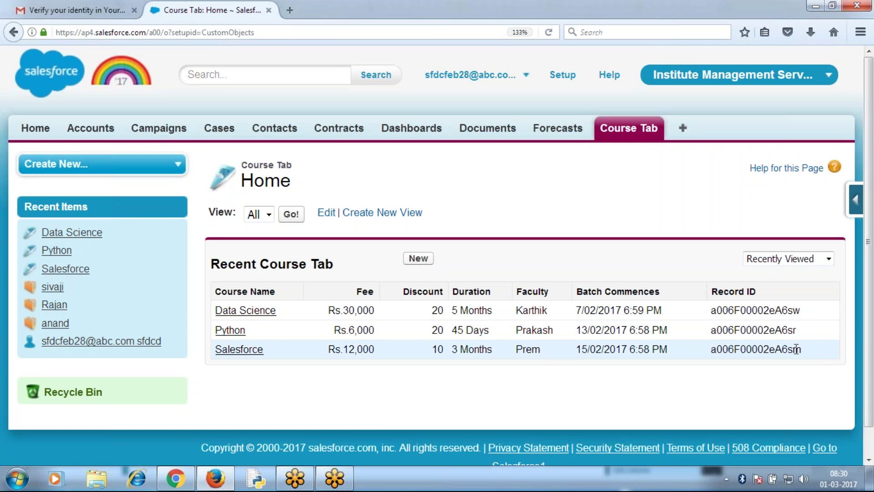
{"action": "left_click", "coordinate": [630, 132]}
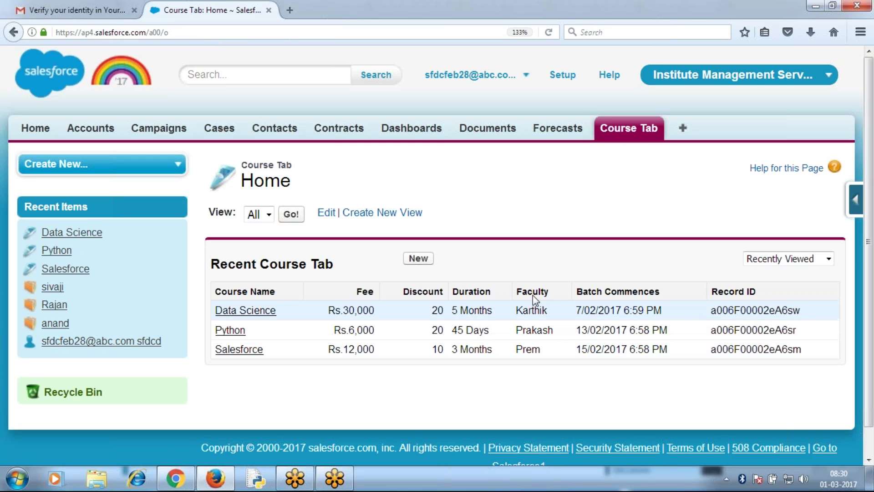
Step: Start a new course record named 'Tabkleau' and enter the faculty's name
{"action": "left_click", "coordinate": [423, 261]}
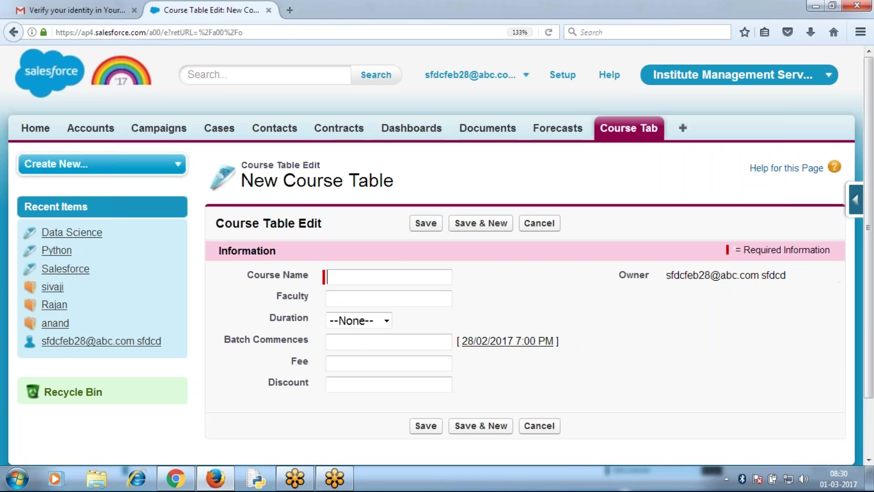
{"action": "type", "text": "Tables"}
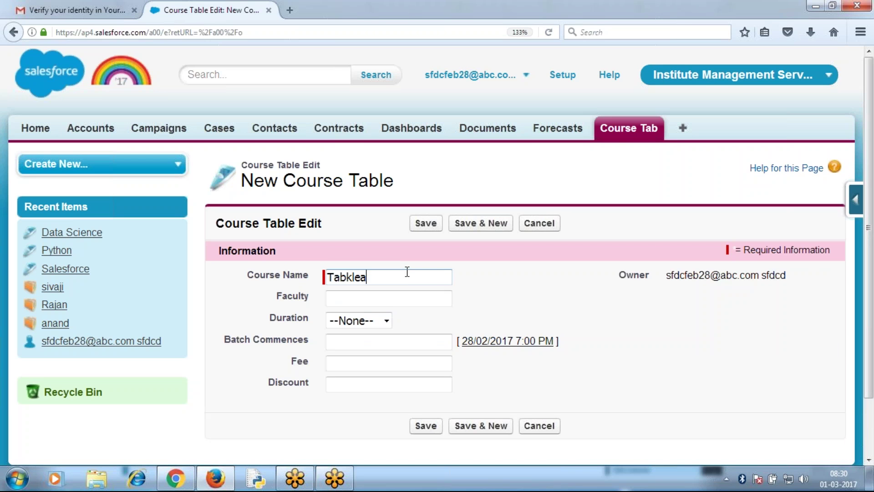
{"action": "key", "text": "BackSpace"}
{"action": "key", "text": "BackSpace"}
{"action": "key", "text": "BackSpace"}
{"action": "type", "text": "kleau"}
{"action": "key", "text": "Tab"}
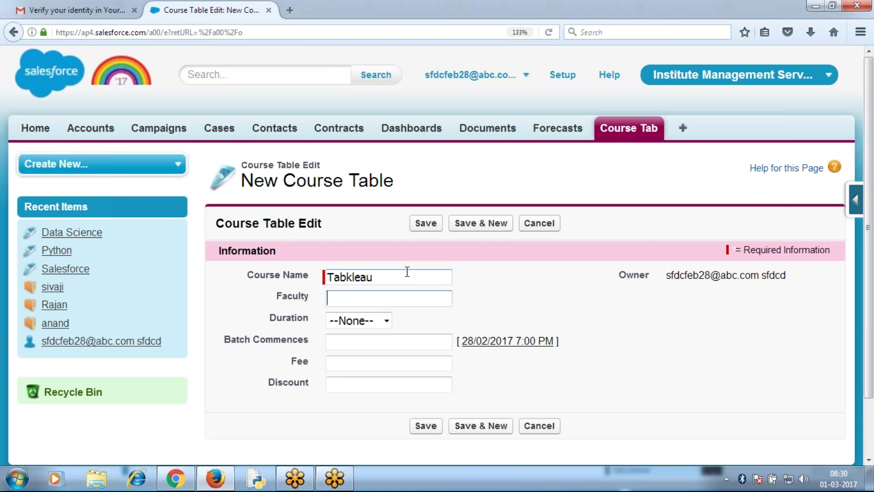
{"action": "type", "text": "suresh"}
{"action": "key", "text": "Tab"}
Step: Set Duration 45 Days, batch start 13/02/2017, Fee 8k and Discount 10, then save
{"action": "key", "text": "Down"}
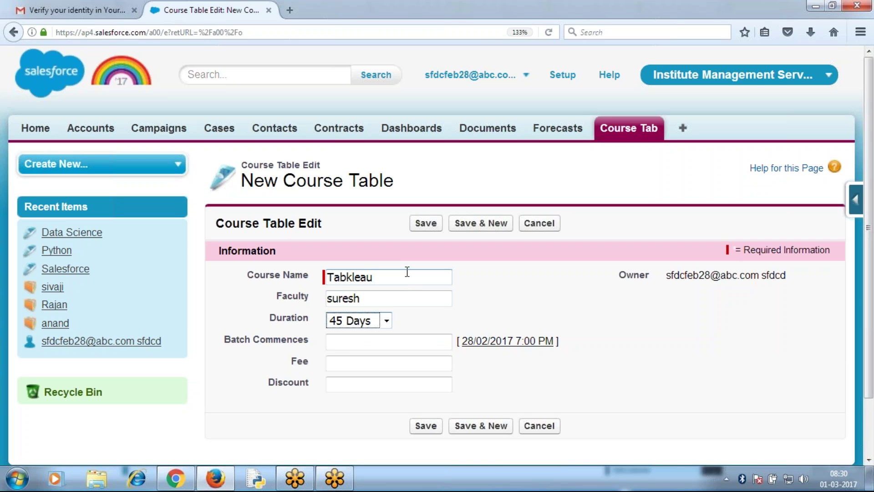
{"action": "key", "text": "Tab"}
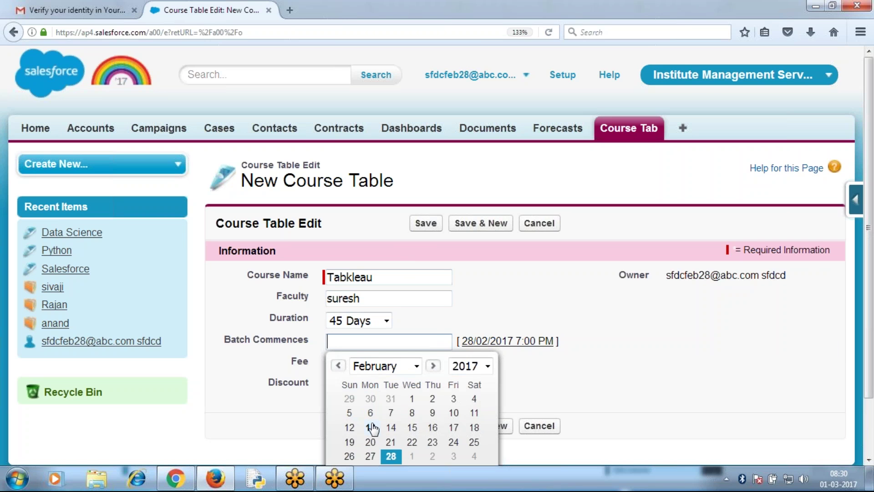
{"action": "left_click", "coordinate": [370, 428]}
{"action": "left_click", "coordinate": [363, 362]}
{"action": "type", "text": "8k"}
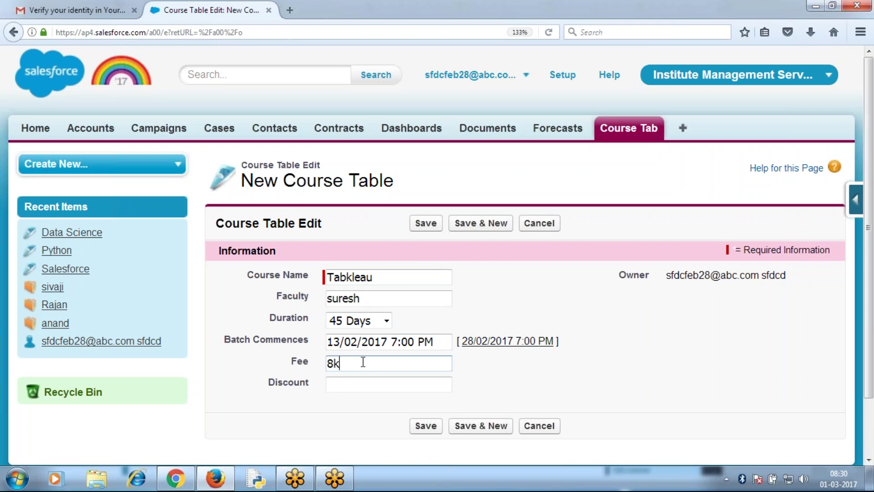
{"action": "key", "text": "Tab"}
{"action": "type", "text": "10"}
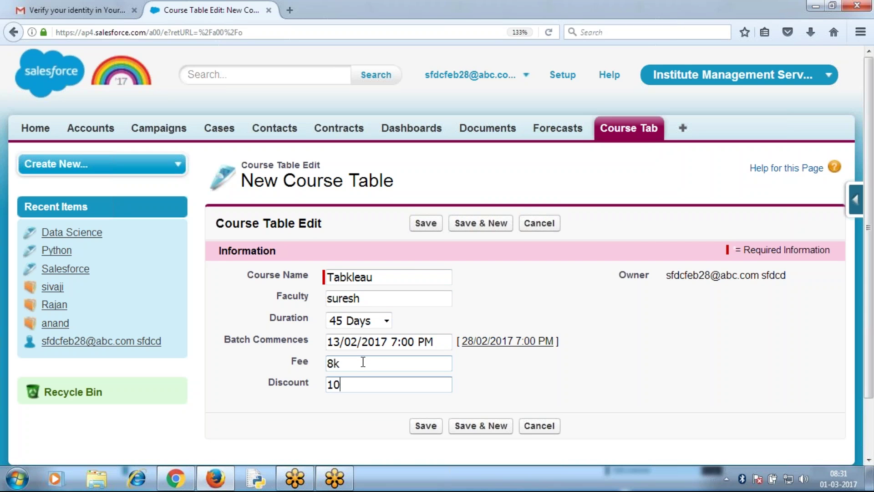
{"action": "key", "text": "Return"}
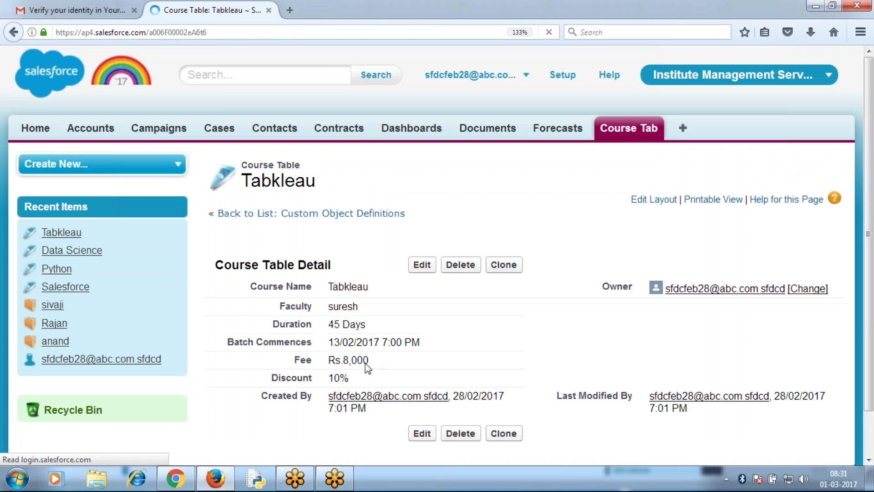
Step: Correct the course name to 'Tableau' inline, save, and switch to the notes
{"action": "left_click", "coordinate": [621, 129]}
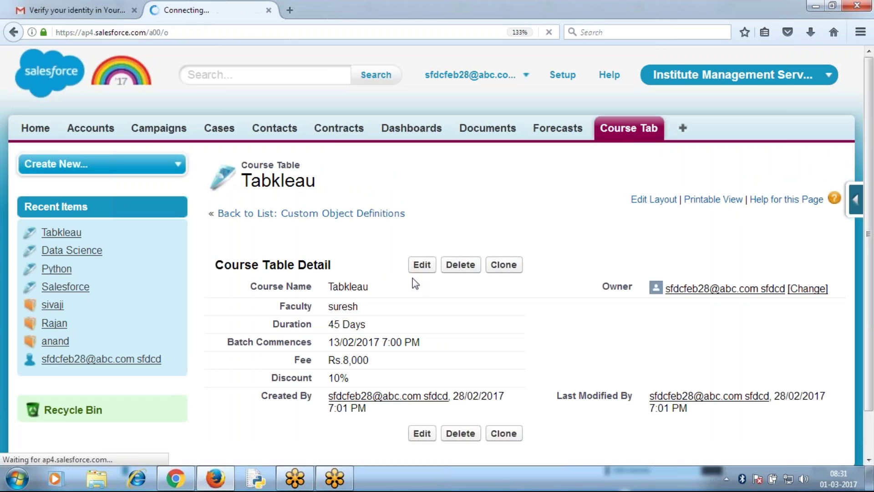
{"action": "left_click", "coordinate": [242, 313]}
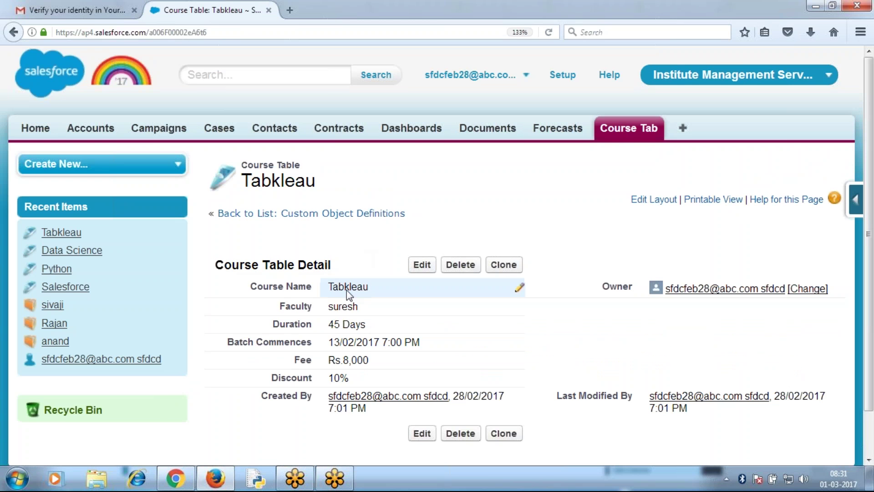
{"action": "double_click", "coordinate": [346, 291]}
{"action": "left_click", "coordinate": [351, 290]}
{"action": "left_click", "coordinate": [353, 290]}
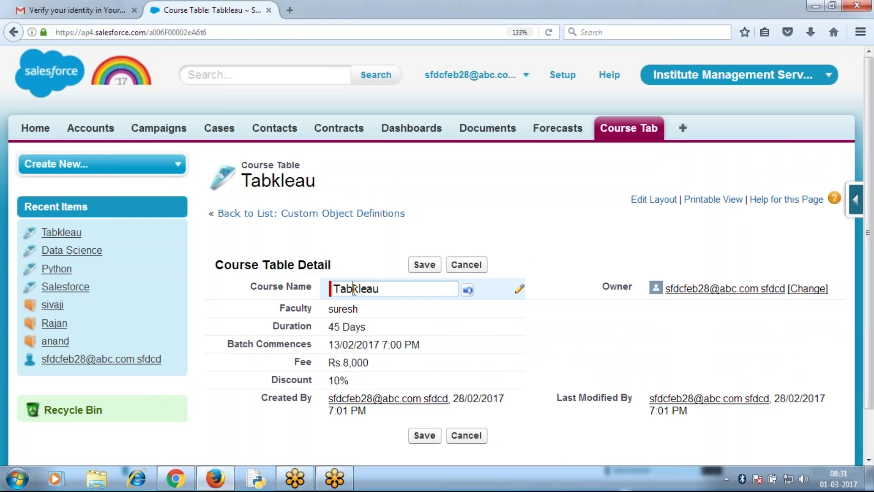
{"action": "key", "text": "Delete"}
{"action": "key", "text": "Return"}
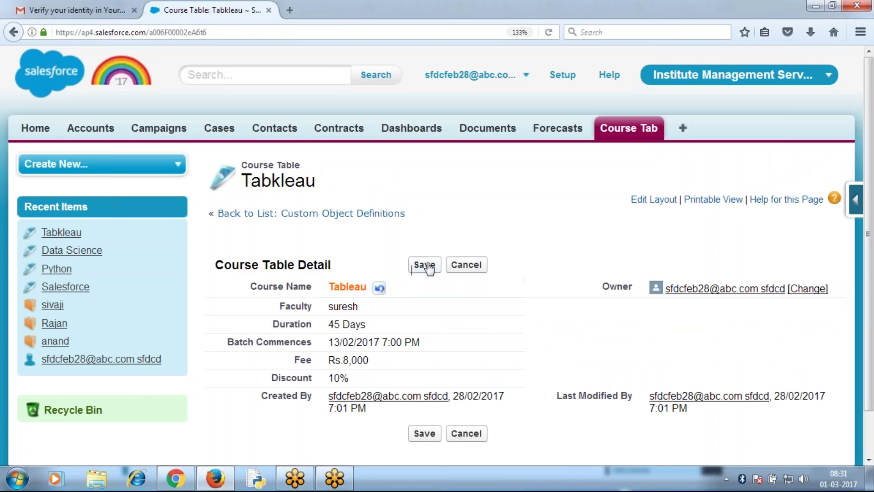
{"action": "left_click", "coordinate": [422, 265]}
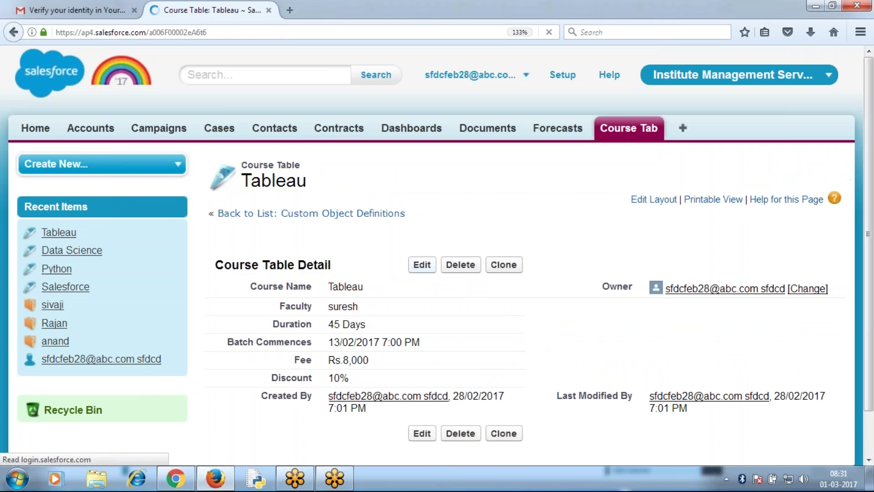
{"action": "key", "text": "alt+Tab"}
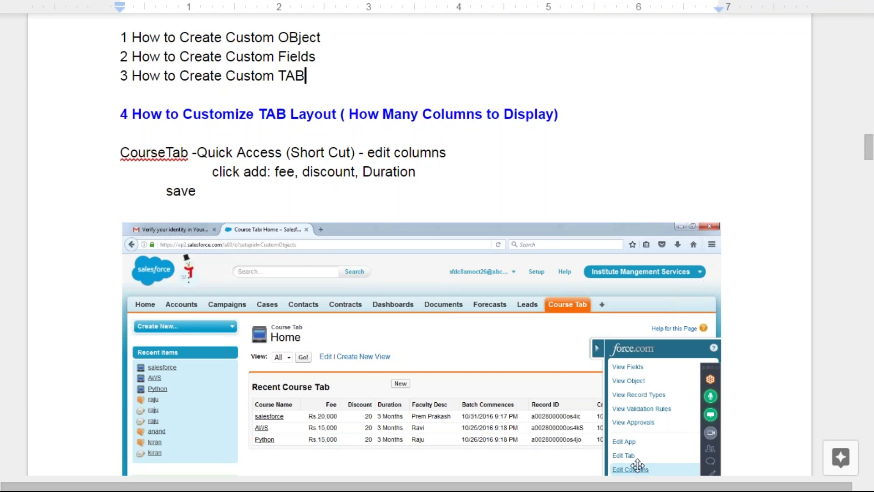
Step: Scroll past the Custom TAB and TAB Layout notes to 'Final step :: 5 Create Look Relationship'
{"action": "scroll", "coordinate": [583, 437], "scroll_direction": "down", "scroll_amount": 3}
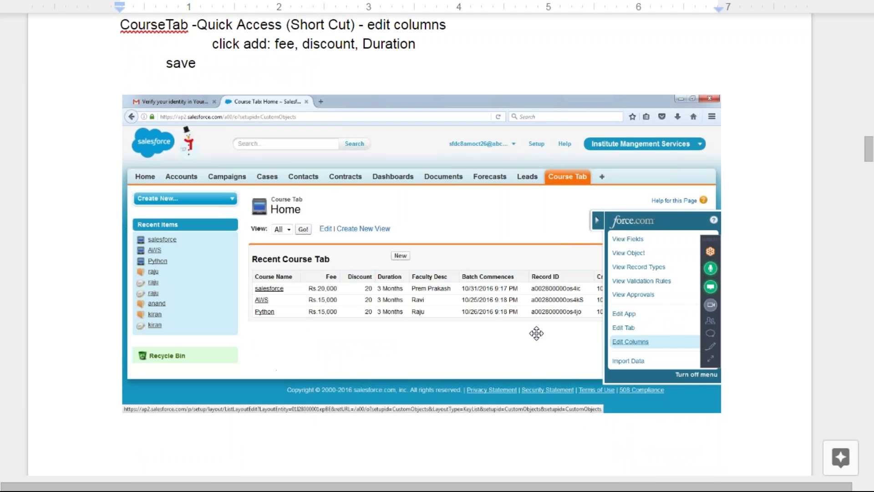
{"action": "scroll", "coordinate": [537, 333], "scroll_direction": "down", "scroll_amount": 9}
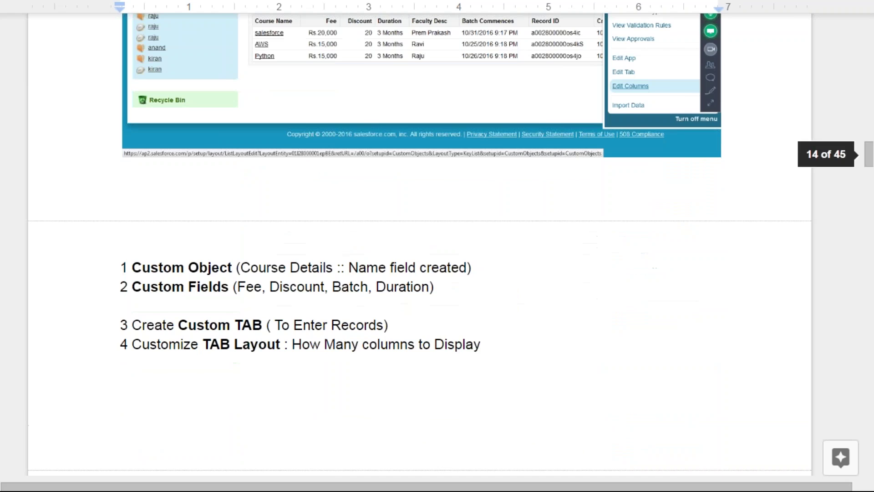
{"action": "left_click", "coordinate": [211, 173]}
{"action": "left_click", "coordinate": [232, 197]}
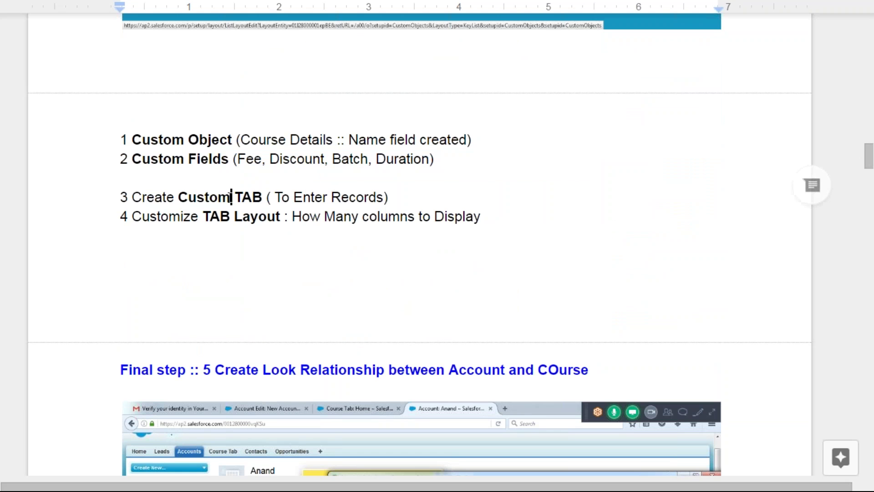
{"action": "left_click", "coordinate": [243, 223]}
{"action": "scroll", "coordinate": [303, 255], "scroll_direction": "down", "scroll_amount": 4}
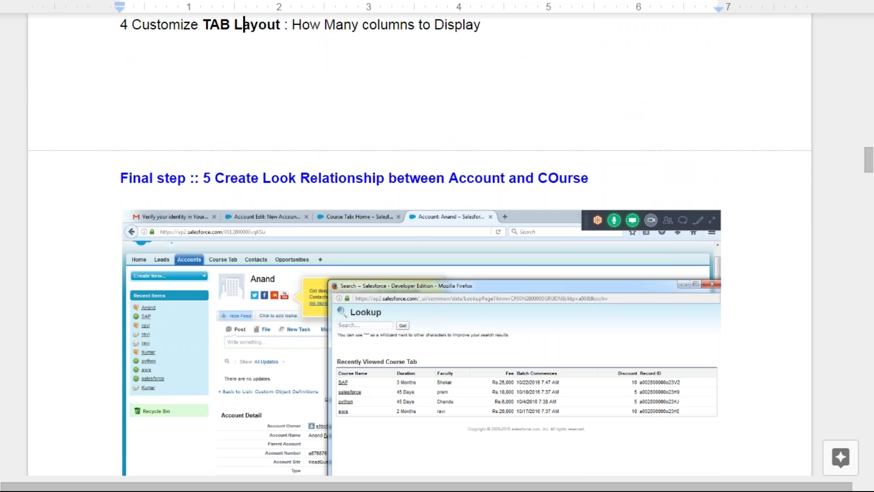
{"action": "scroll", "coordinate": [414, 197], "scroll_direction": "down", "scroll_amount": 4}
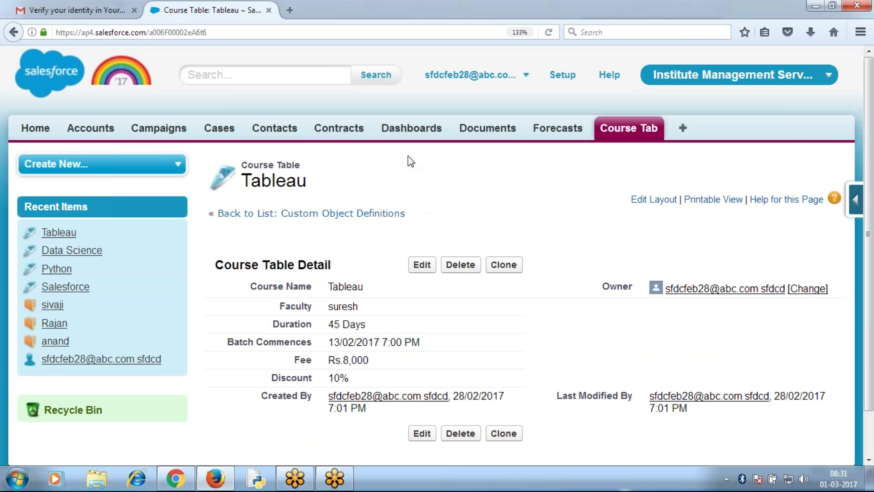
Step: From Accounts, open the Data Science account and show its Course field's options inline
{"action": "left_click", "coordinate": [93, 131]}
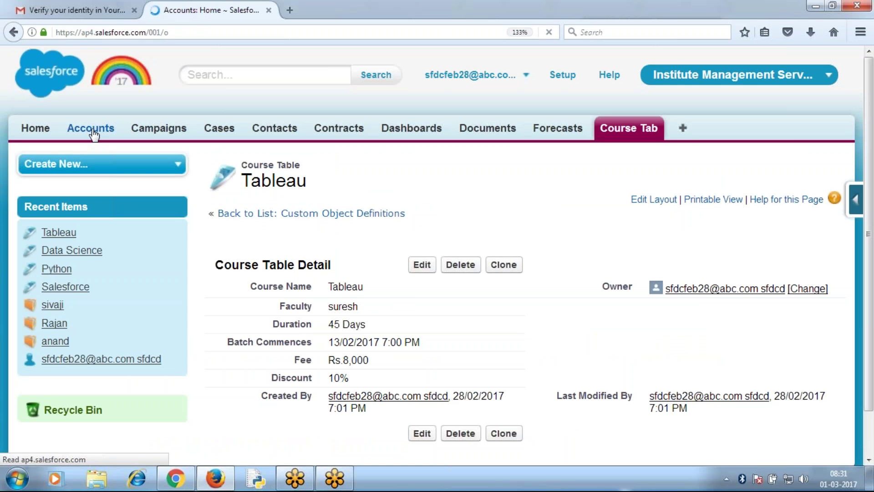
{"action": "left_click", "coordinate": [230, 311]}
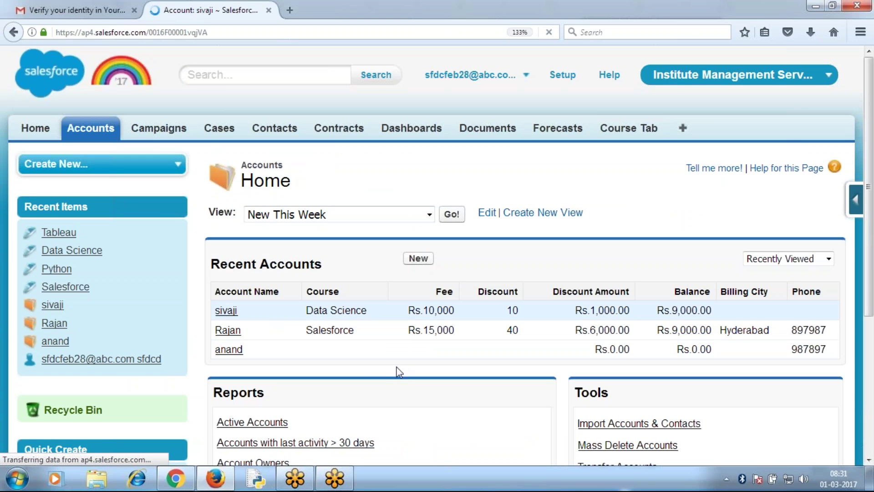
{"action": "scroll", "coordinate": [409, 400], "scroll_direction": "down", "scroll_amount": 12}
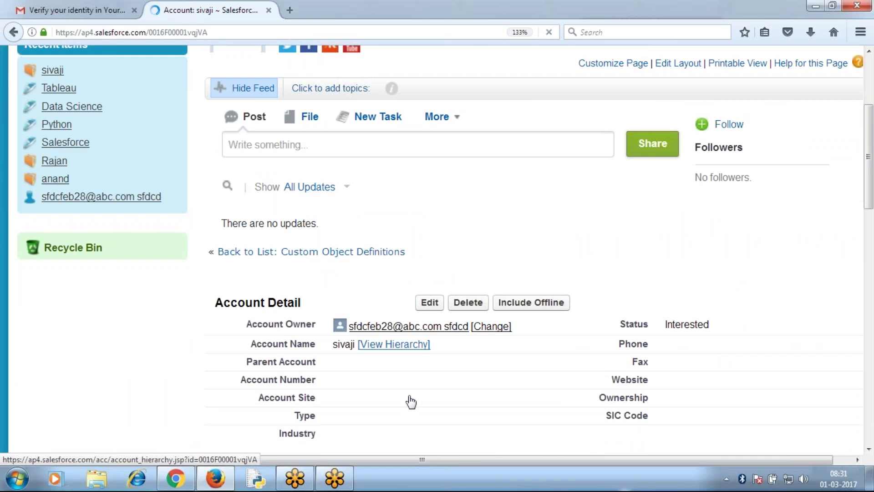
{"action": "scroll", "coordinate": [398, 228], "scroll_direction": "up", "scroll_amount": 6}
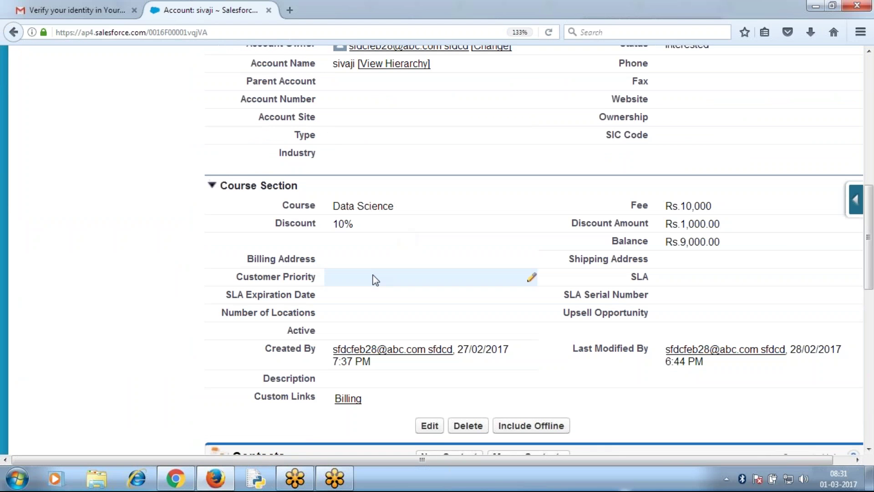
{"action": "double_click", "coordinate": [404, 211]}
{"action": "left_click", "coordinate": [413, 209]}
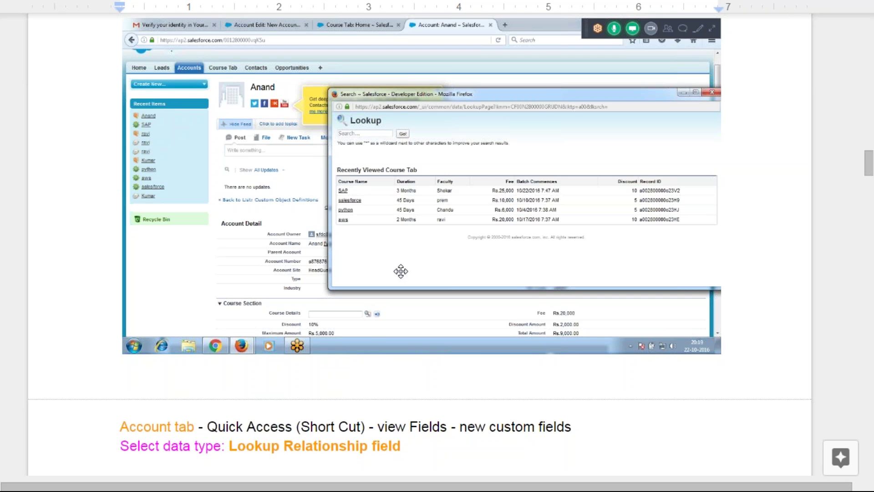
Step: Highlight 'Look Relationship between' in the step 5 heading, then return to Salesforce
{"action": "scroll", "coordinate": [369, 332], "scroll_direction": "up", "scroll_amount": 3}
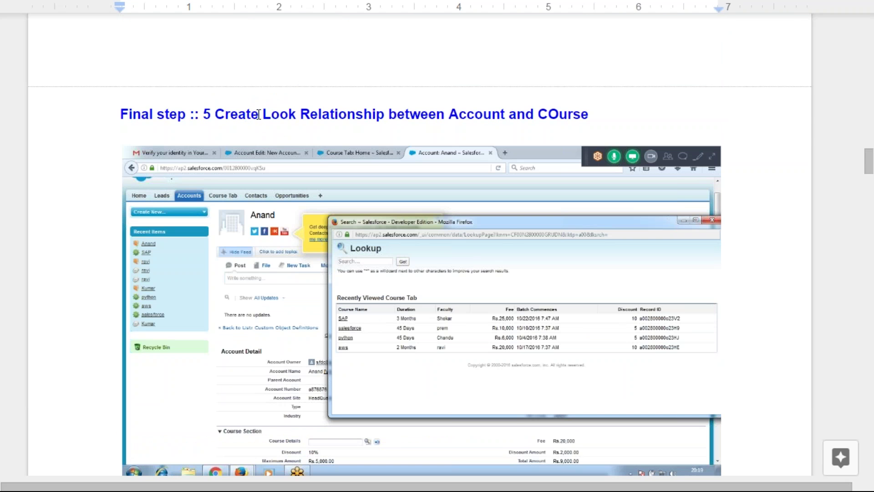
{"action": "left_click_drag", "start_coordinate": [259, 115], "coordinate": [429, 119]}
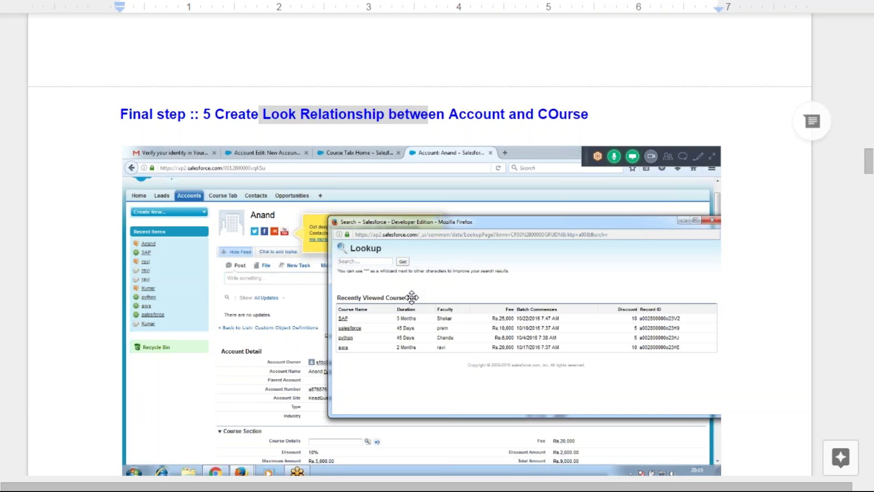
{"action": "key", "text": "alt+Tab"}
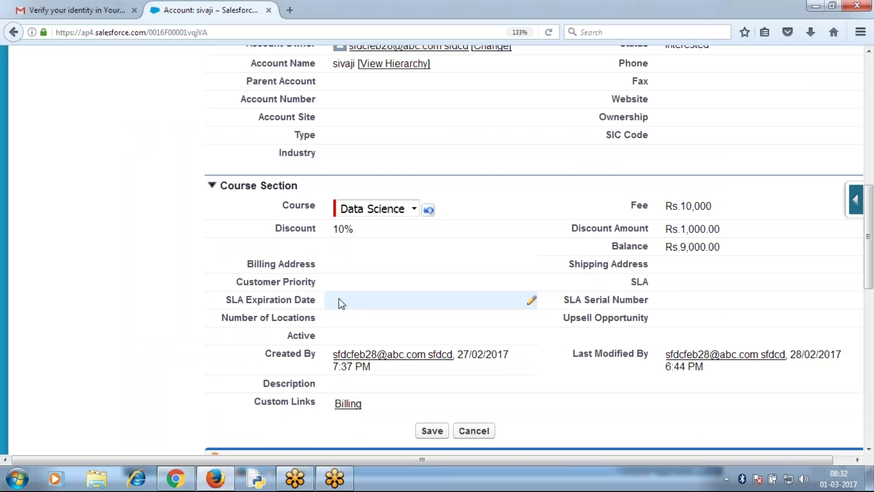
Step: Go to Account's fields via the quick access menu and start a New custom field
{"action": "scroll", "coordinate": [339, 299], "scroll_direction": "up", "scroll_amount": 10}
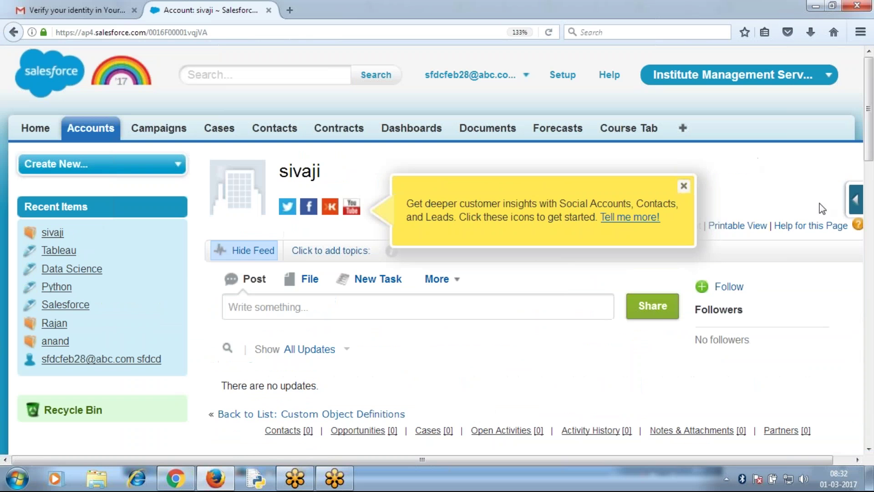
{"action": "left_click", "coordinate": [855, 199]}
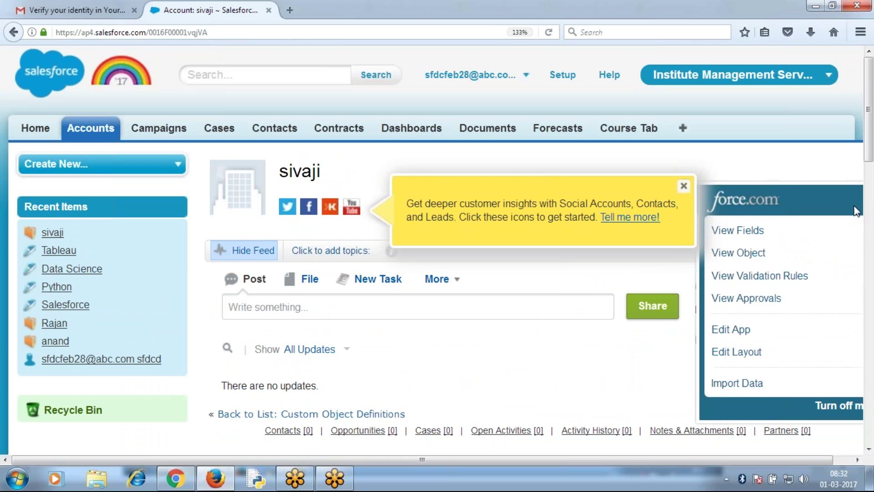
{"action": "left_click", "coordinate": [725, 232]}
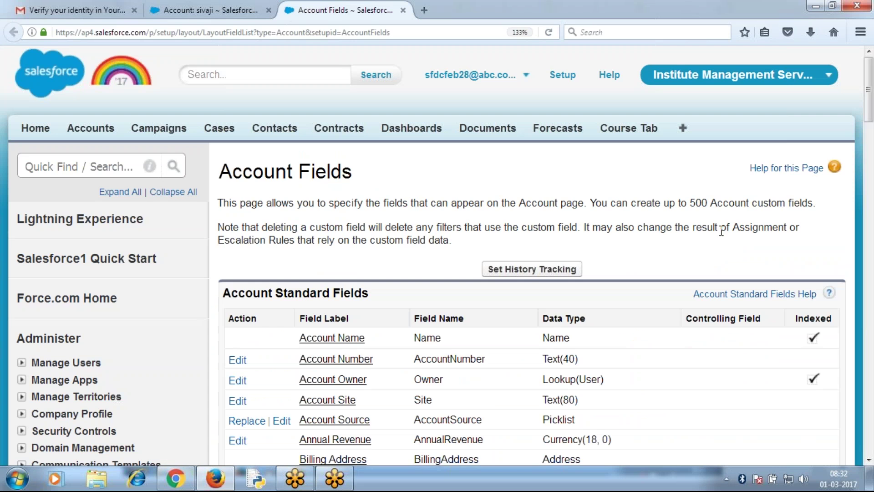
{"action": "scroll", "coordinate": [488, 292], "scroll_direction": "down", "scroll_amount": 15}
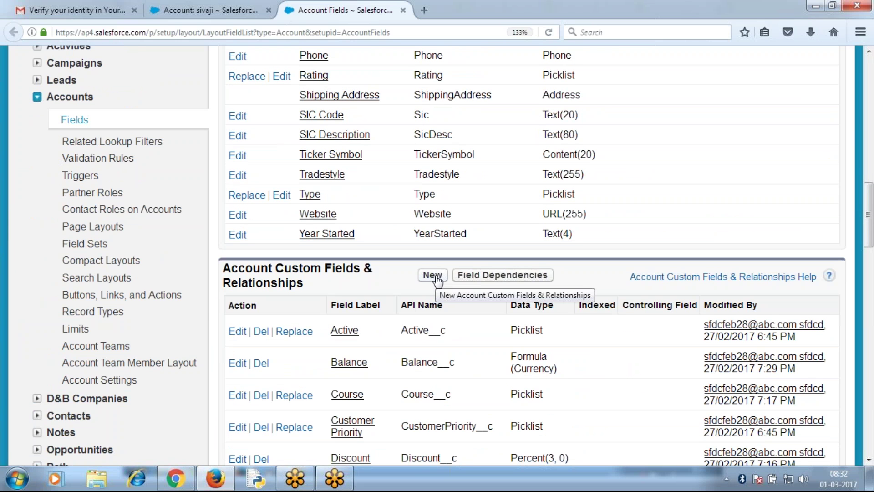
{"action": "left_click", "coordinate": [436, 277]}
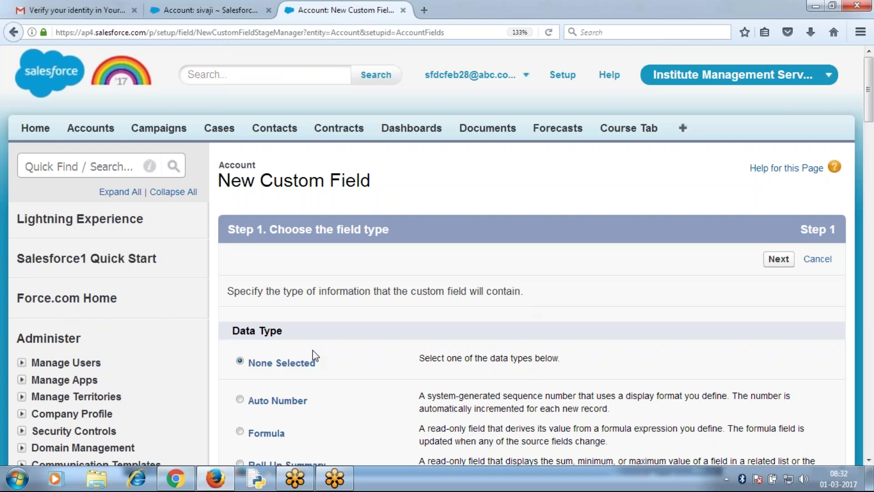
{"action": "scroll", "coordinate": [263, 179], "scroll_direction": "down", "scroll_amount": 8}
Step: Choose Lookup Relationship as the data type and continue to the Related To object choice
{"action": "left_click", "coordinate": [252, 163]}
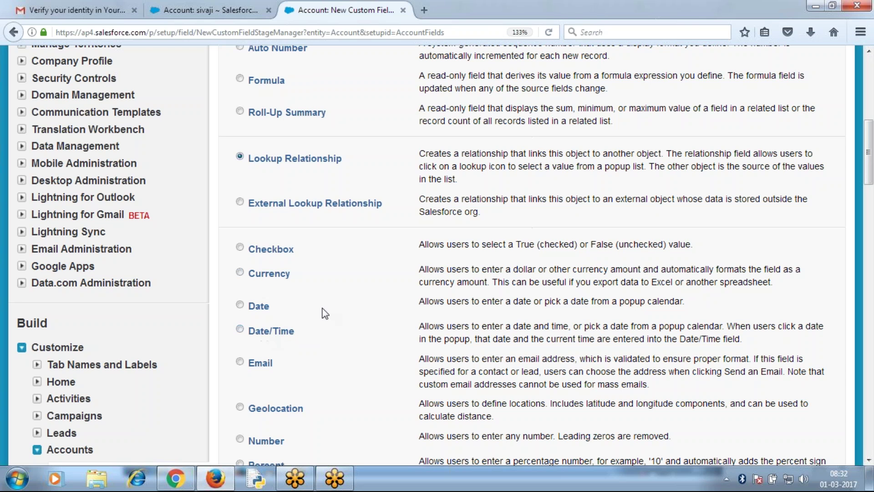
{"action": "left_click_drag", "start_coordinate": [419, 153], "coordinate": [668, 155]}
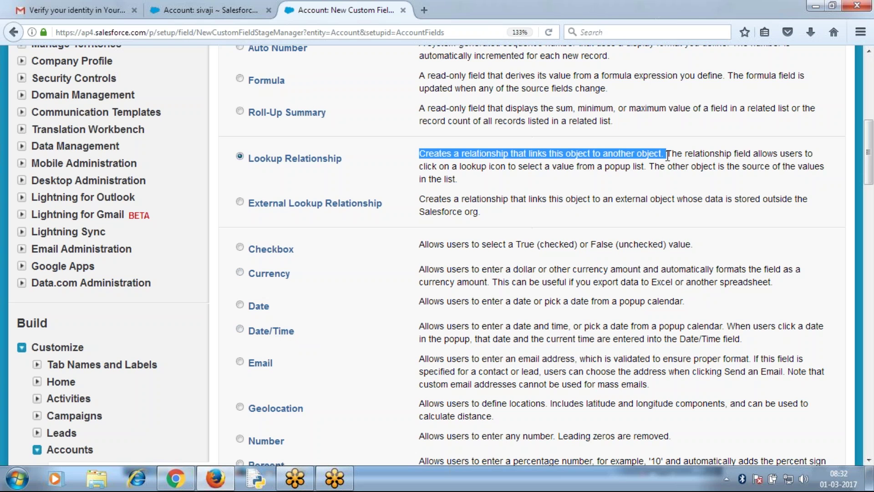
{"action": "scroll", "coordinate": [630, 201], "scroll_direction": "up", "scroll_amount": 5}
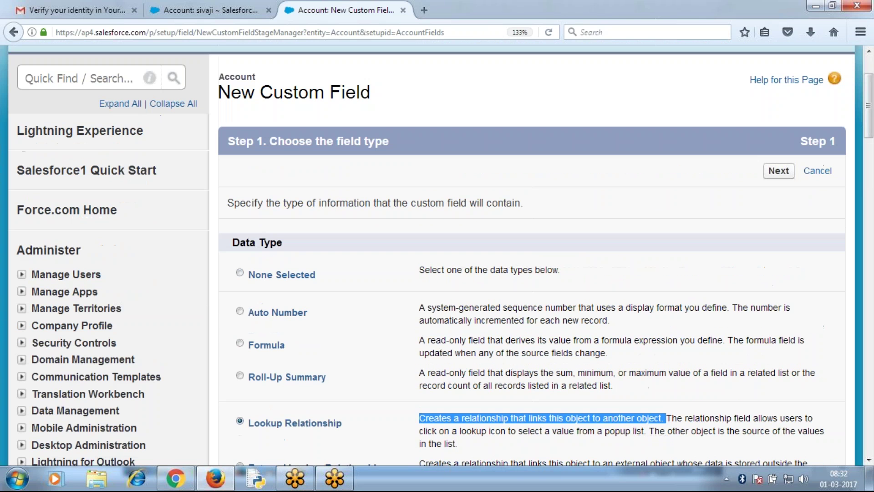
{"action": "left_click", "coordinate": [259, 82]}
{"action": "left_click_drag", "start_coordinate": [258, 82], "coordinate": [221, 80]}
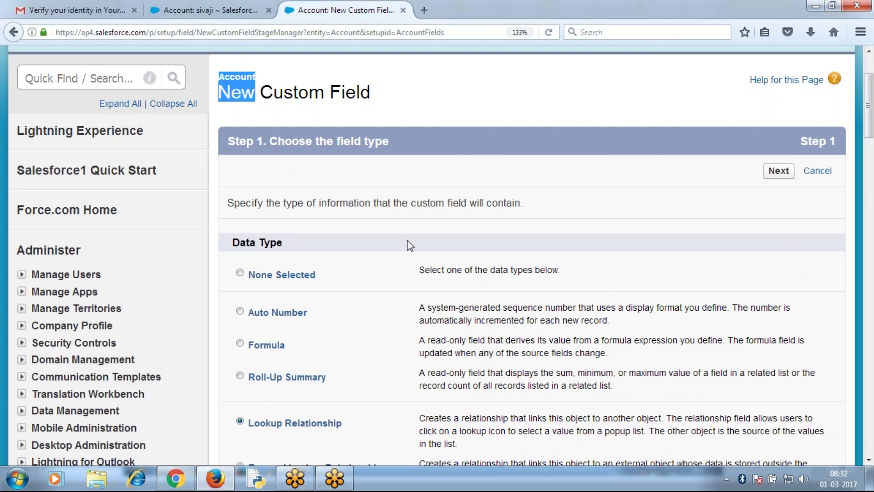
{"action": "scroll", "coordinate": [406, 244], "scroll_direction": "down", "scroll_amount": 5}
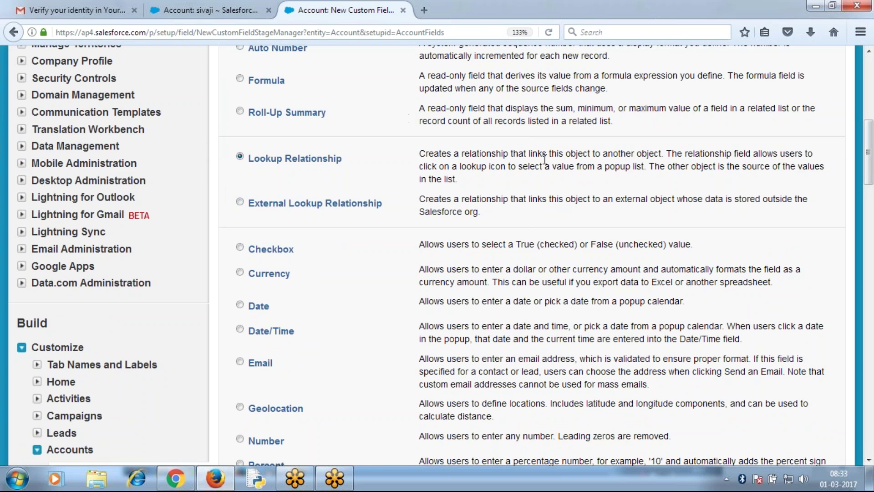
{"action": "scroll", "coordinate": [549, 167], "scroll_direction": "down", "scroll_amount": 7}
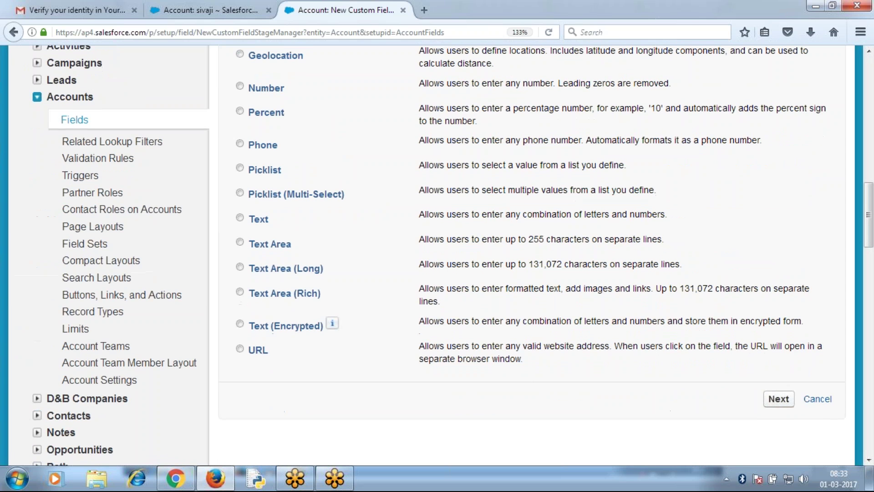
{"action": "left_click", "coordinate": [771, 401]}
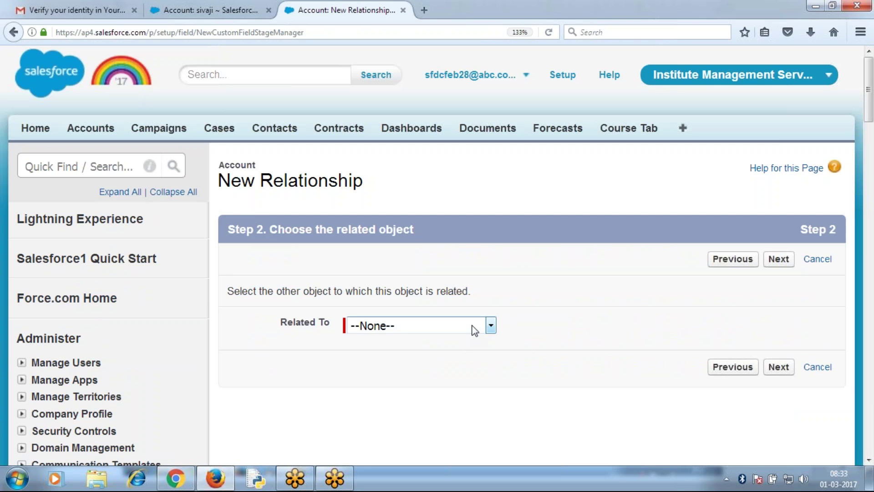
{"action": "left_click", "coordinate": [474, 331]}
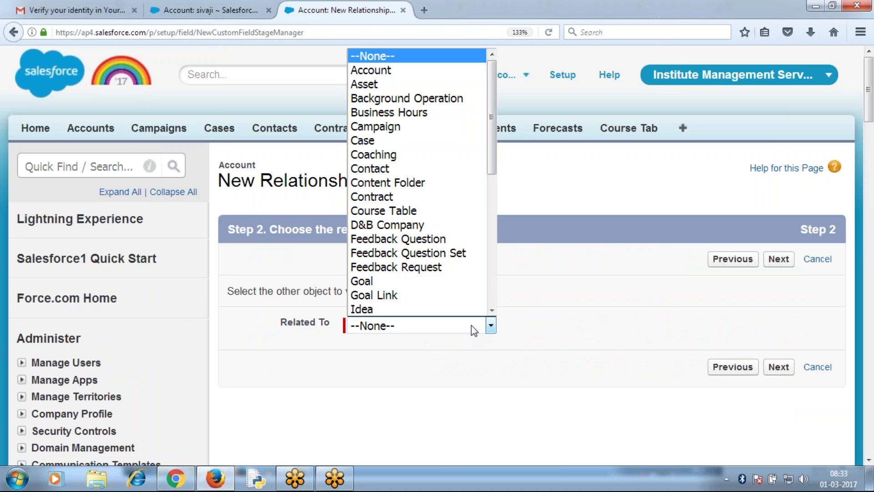
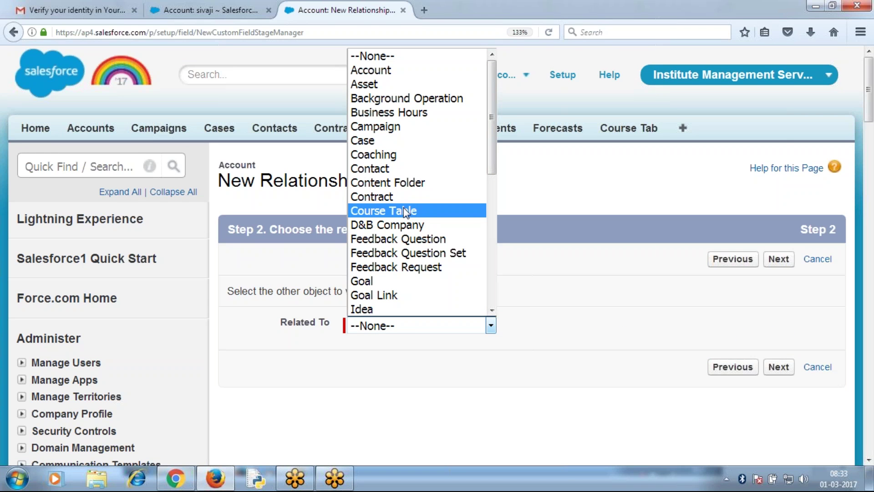
Step: Relate the lookup field to Course Table, label it Course Table, accept default security and layouts, and save
{"action": "left_click", "coordinate": [405, 212]}
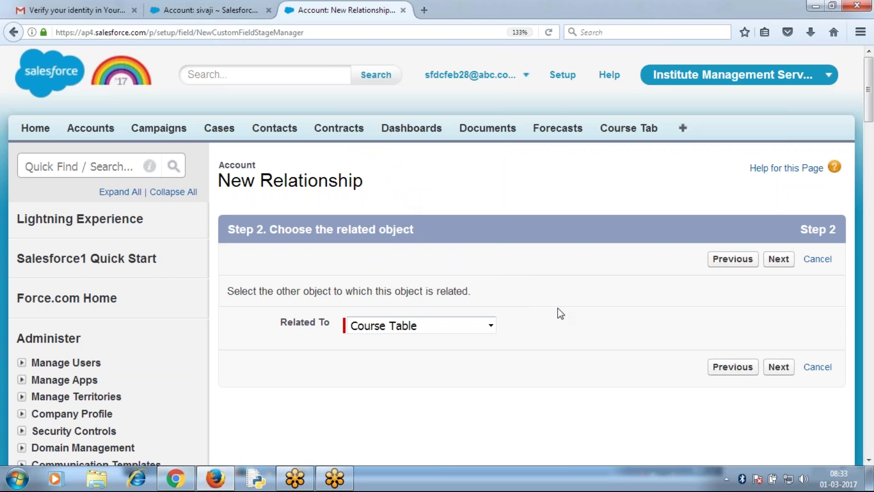
{"action": "left_click", "coordinate": [775, 370]}
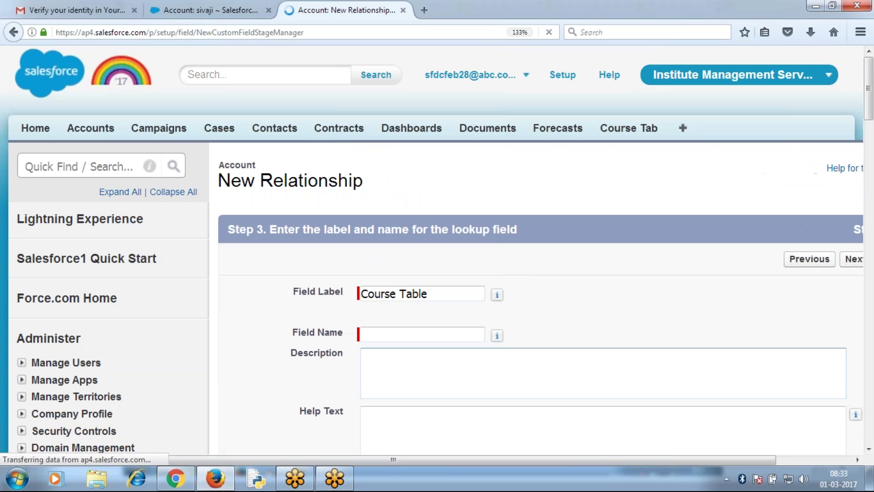
{"action": "left_click", "coordinate": [416, 295]}
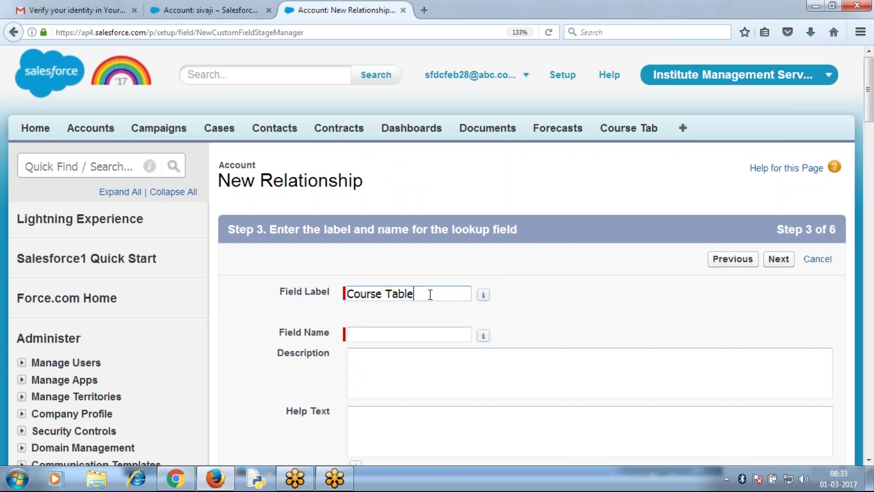
{"action": "key", "text": "Tab"}
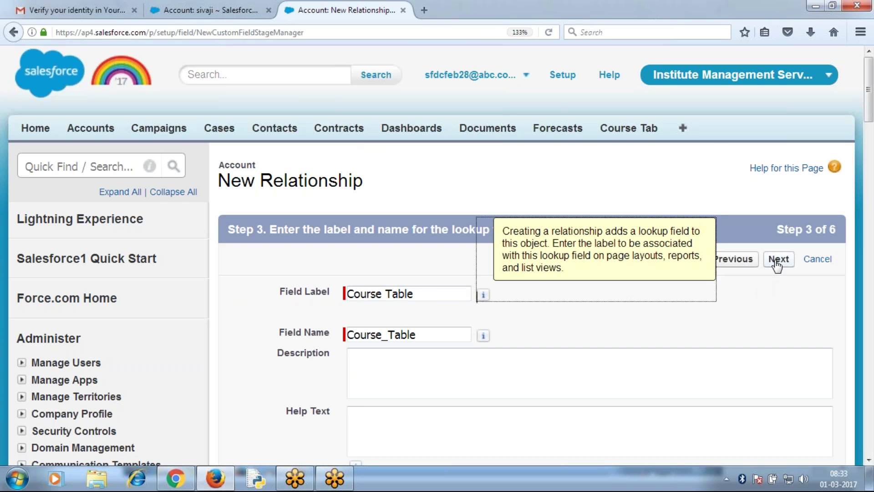
{"action": "left_click", "coordinate": [778, 263]}
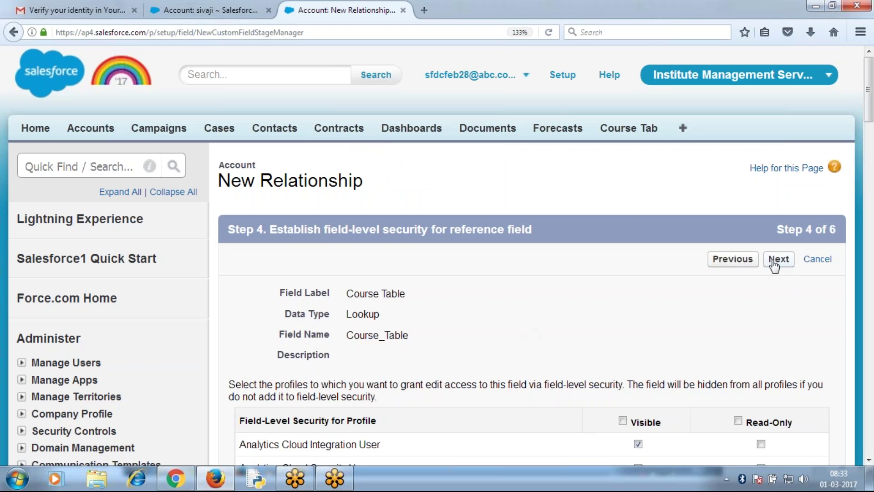
{"action": "left_click", "coordinate": [776, 259]}
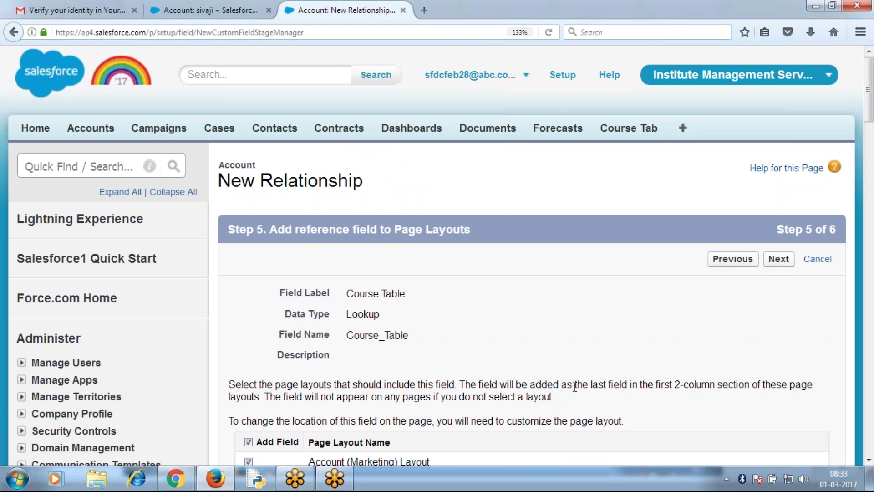
{"action": "scroll", "coordinate": [575, 387], "scroll_direction": "down", "scroll_amount": 3}
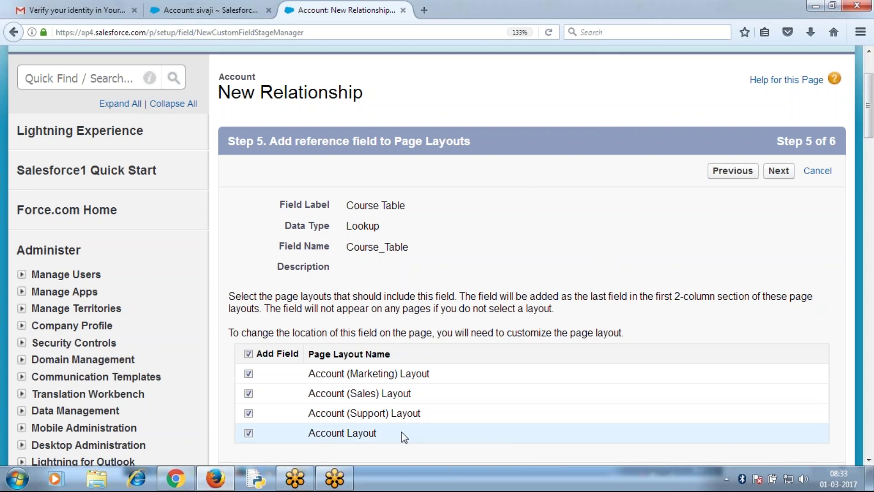
{"action": "left_click", "coordinate": [778, 173]}
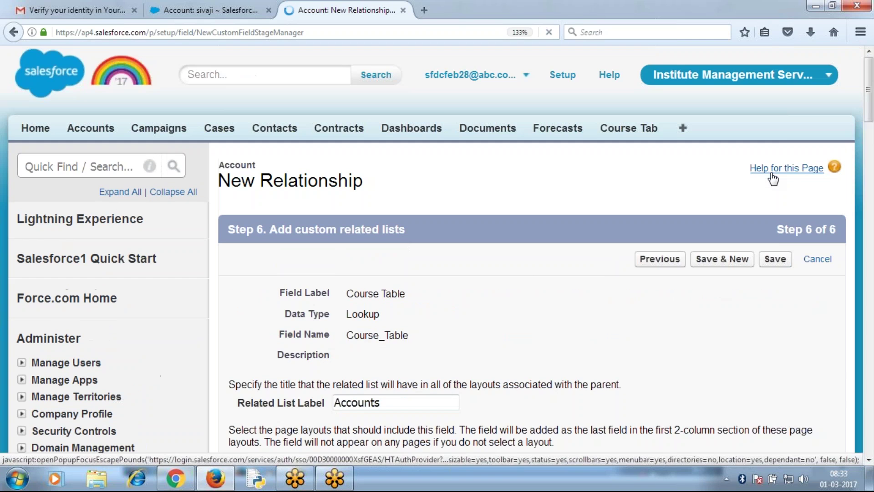
{"action": "left_click", "coordinate": [776, 266]}
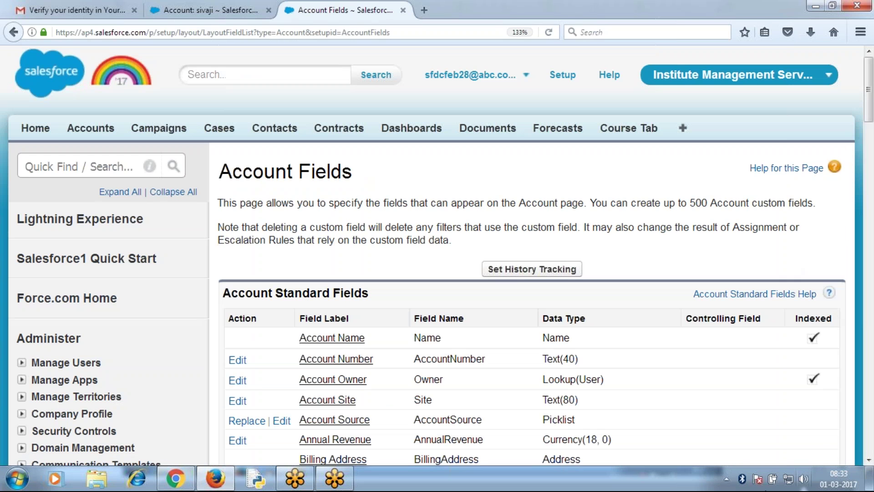
Step: On the student's account, try the Course Table lookup by picking Salesforce, then close the search window
{"action": "left_click", "coordinate": [209, 10]}
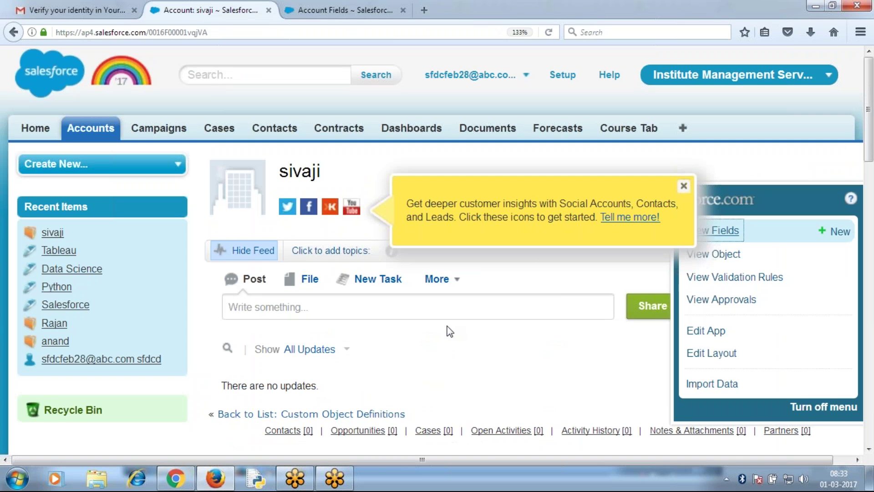
{"action": "scroll", "coordinate": [450, 331], "scroll_direction": "down", "scroll_amount": 5}
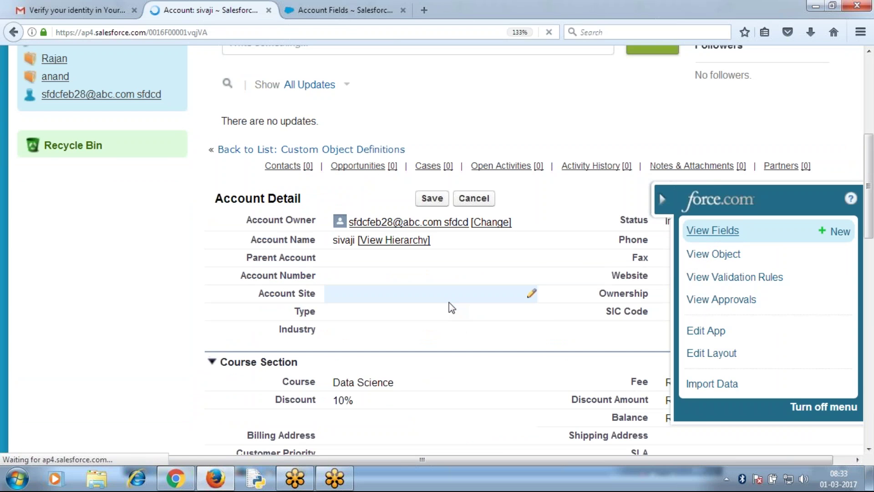
{"action": "scroll", "coordinate": [327, 202], "scroll_direction": "down", "scroll_amount": 3}
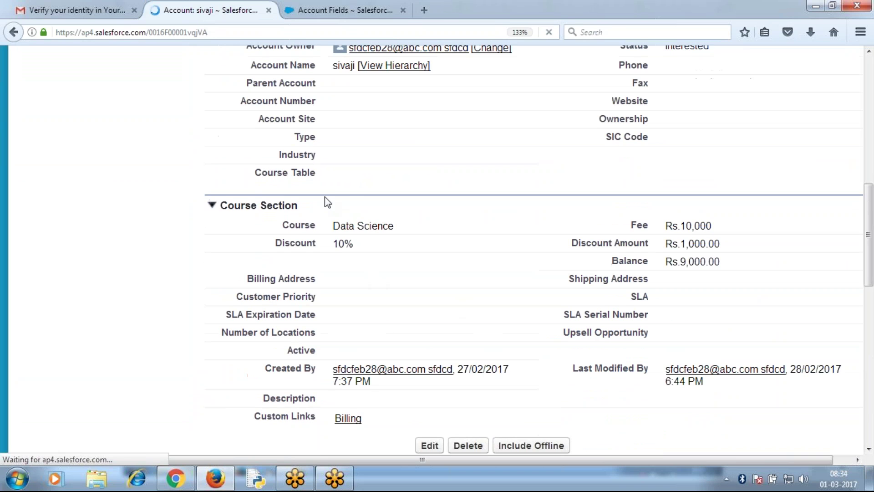
{"action": "double_click", "coordinate": [347, 179]}
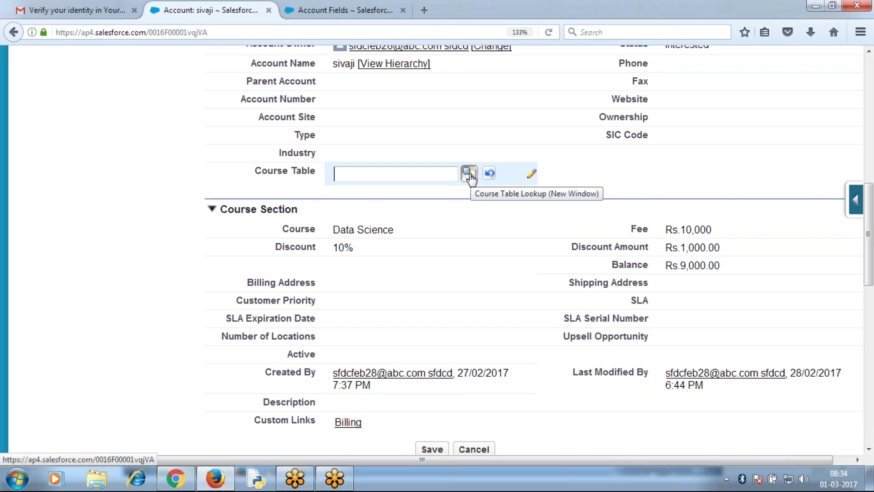
{"action": "left_click", "coordinate": [470, 175]}
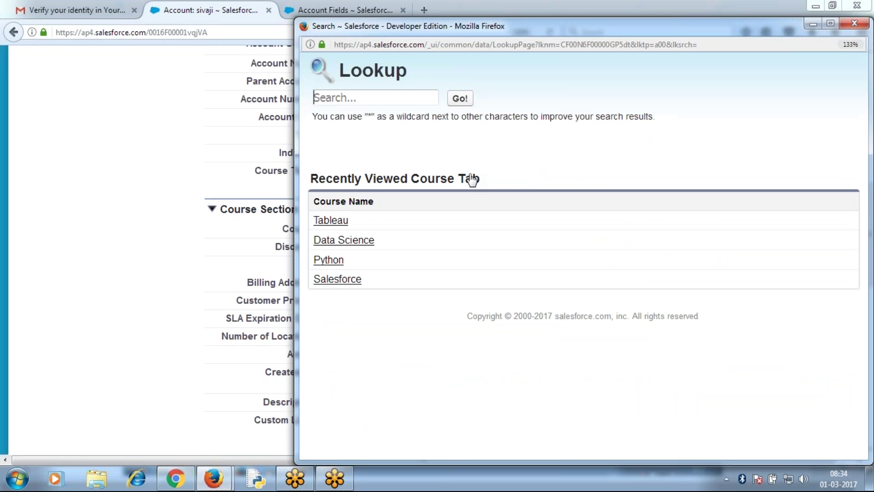
{"action": "left_click", "coordinate": [356, 274]}
{"action": "left_click", "coordinate": [854, 23]}
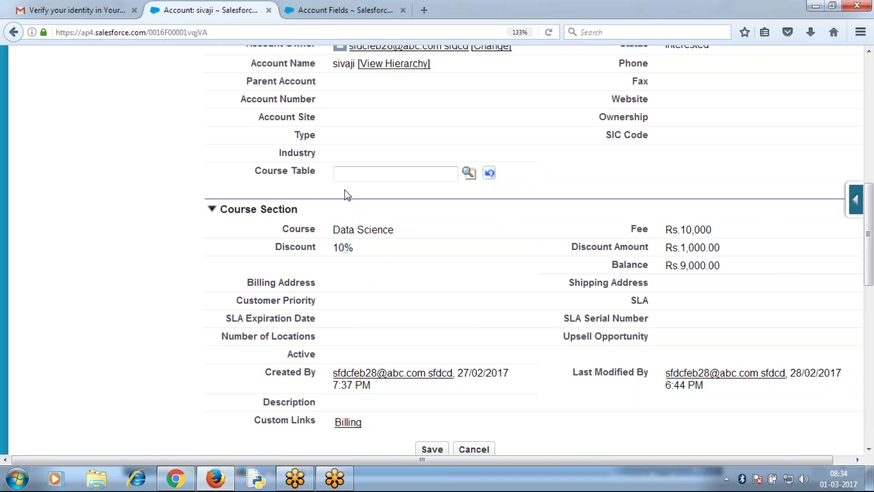
Step: Inspect the Discount and Course values inline, then reopen and close the Course Table lookup
{"action": "double_click", "coordinate": [391, 236]}
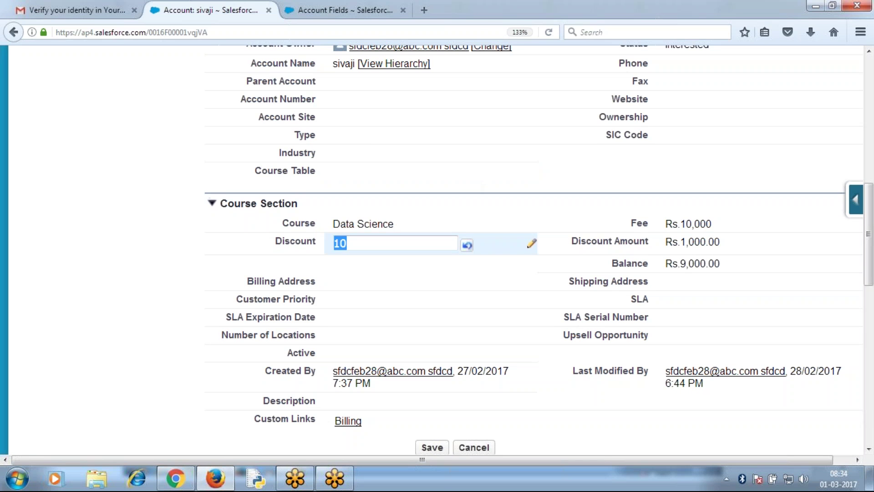
{"action": "double_click", "coordinate": [400, 224]}
{"action": "left_click", "coordinate": [413, 228]}
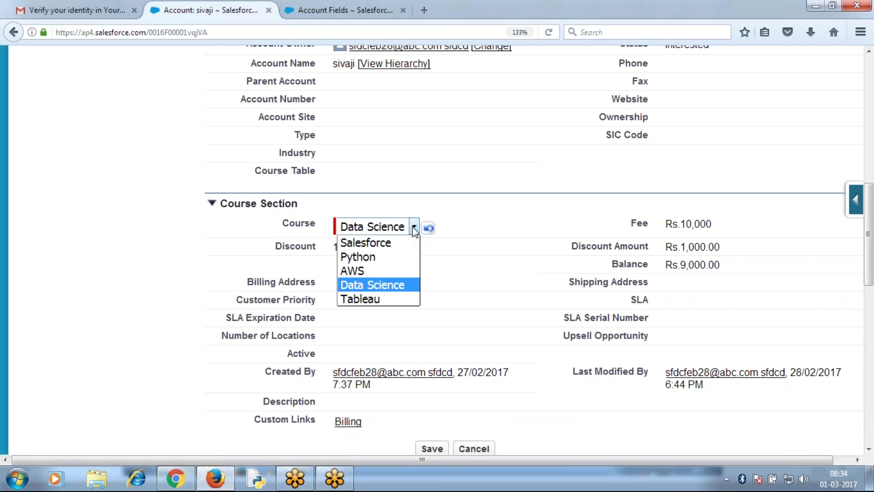
{"action": "double_click", "coordinate": [403, 175]}
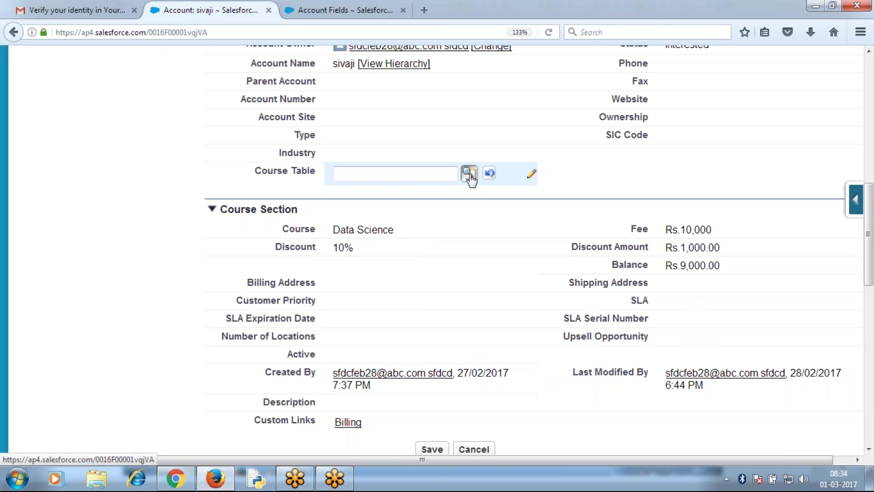
{"action": "left_click", "coordinate": [469, 174]}
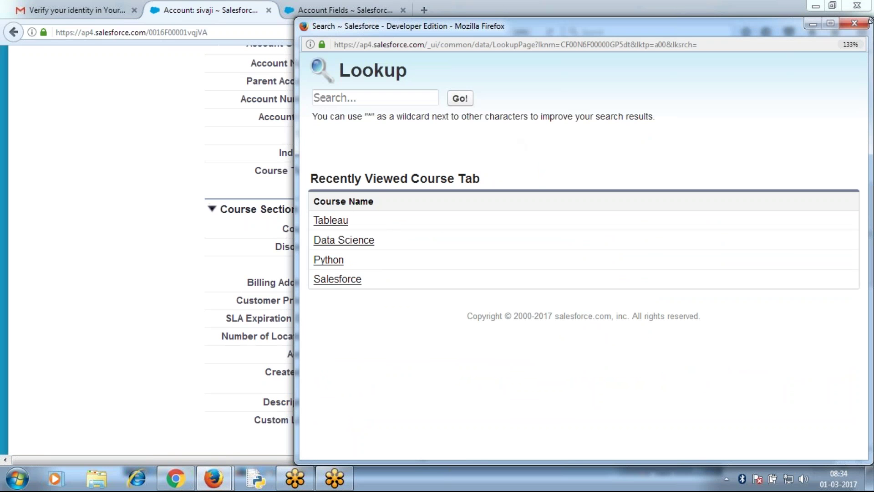
{"action": "left_click", "coordinate": [855, 23]}
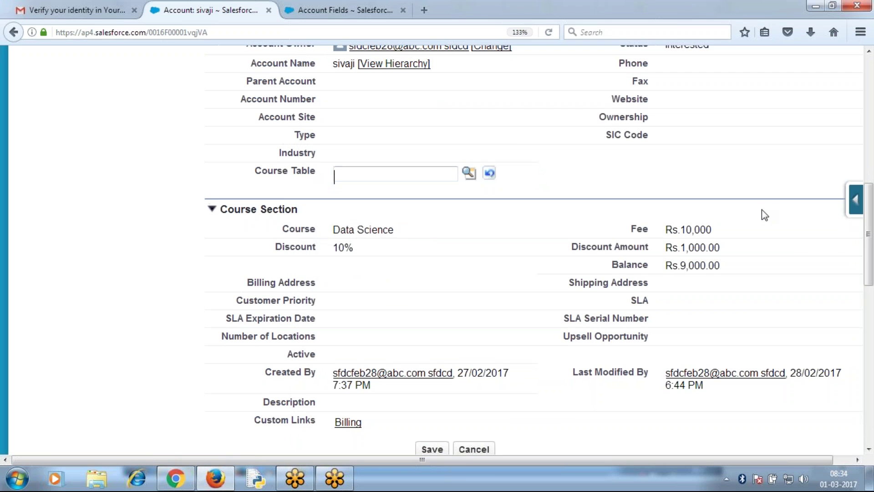
{"action": "left_click", "coordinate": [856, 199]}
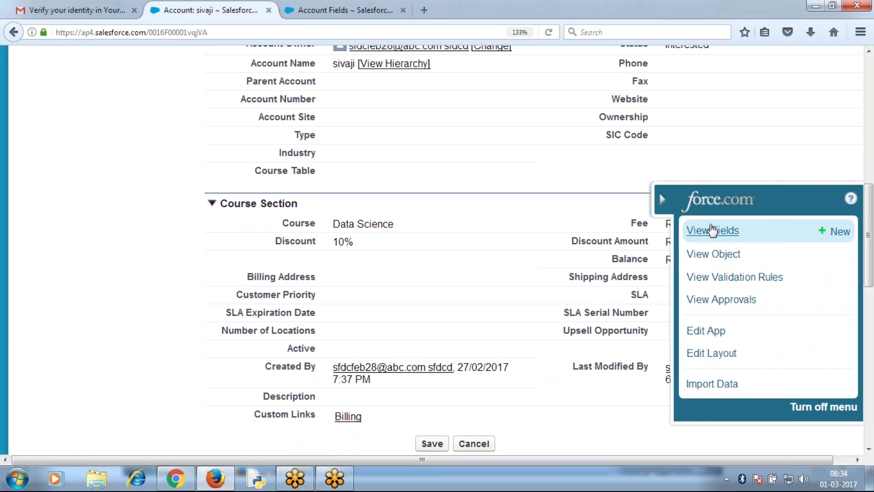
Step: Start a new Account Lookup Relationship field related to the Course Table object
{"action": "left_click", "coordinate": [709, 231]}
{"action": "scroll", "coordinate": [416, 273], "scroll_direction": "down", "scroll_amount": 15}
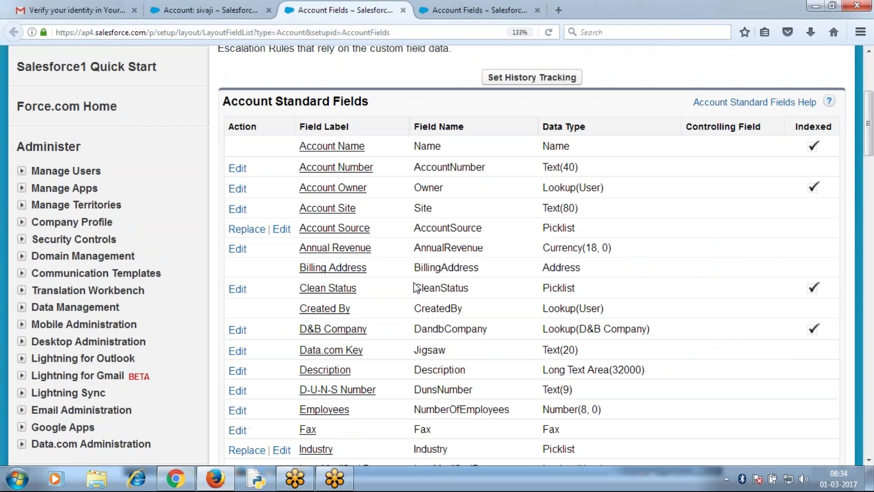
{"action": "scroll", "coordinate": [416, 286], "scroll_direction": "down", "scroll_amount": 2}
{"action": "left_click", "coordinate": [432, 275]}
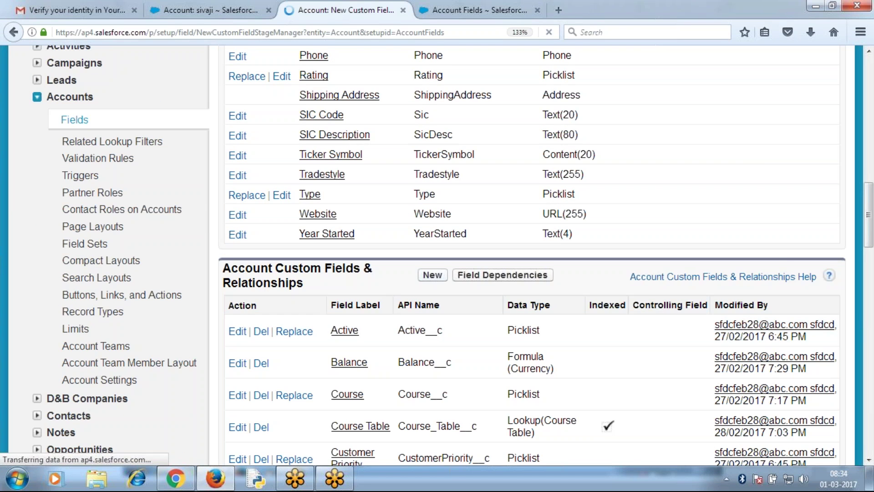
{"action": "scroll", "coordinate": [441, 285], "scroll_direction": "down", "scroll_amount": 8}
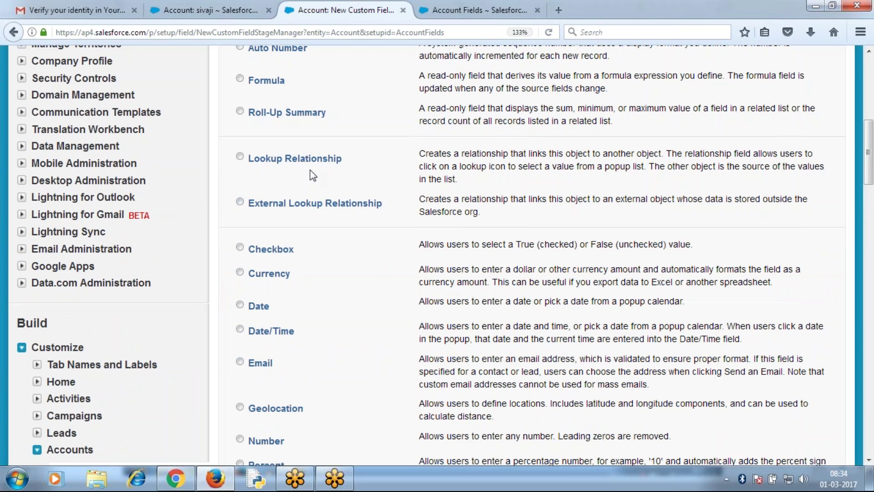
{"action": "scroll", "coordinate": [517, 213], "scroll_direction": "down", "scroll_amount": 8}
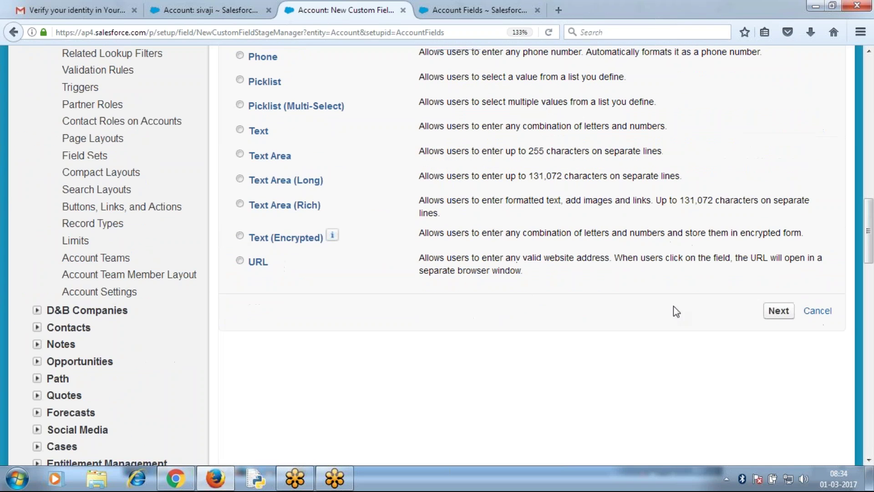
{"action": "left_click", "coordinate": [778, 311]}
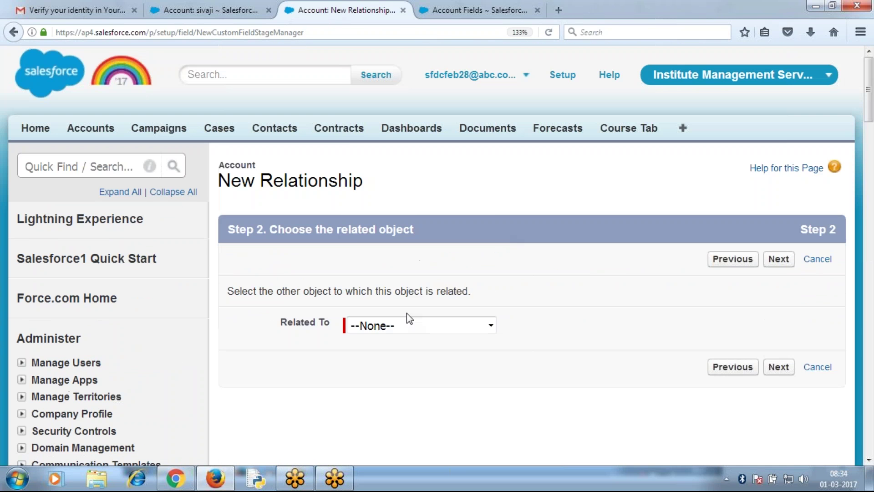
{"action": "left_click", "coordinate": [419, 321]}
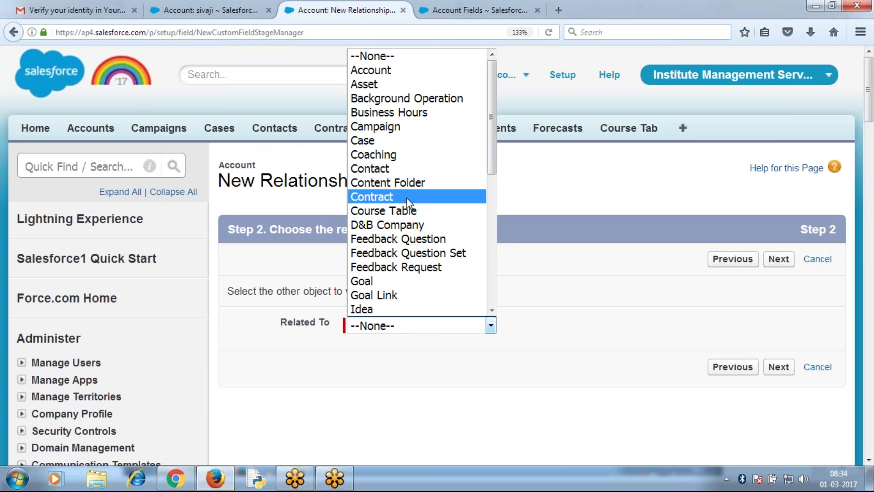
{"action": "left_click", "coordinate": [404, 212]}
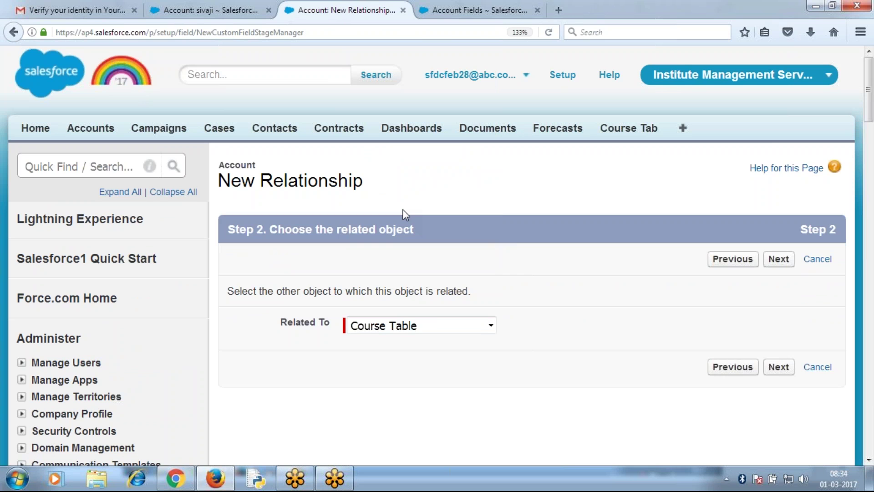
{"action": "left_click", "coordinate": [778, 367]}
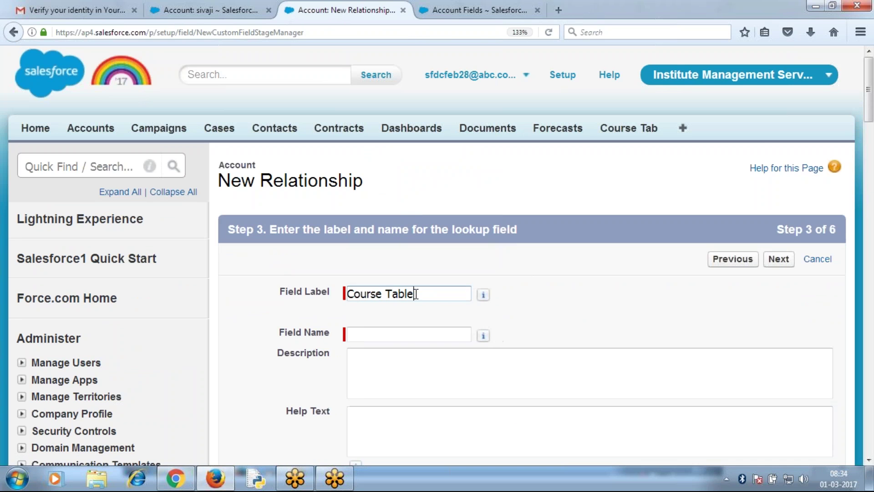
Step: Label the lookup field CD, accept default security, layouts and related lists, and save
{"action": "type", "text": "CD"}
{"action": "key", "text": "Tab"}
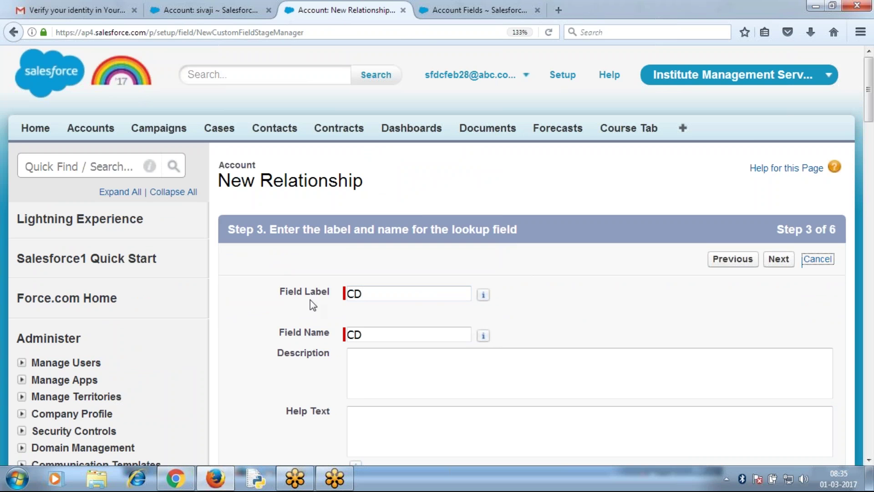
{"action": "left_click", "coordinate": [778, 259]}
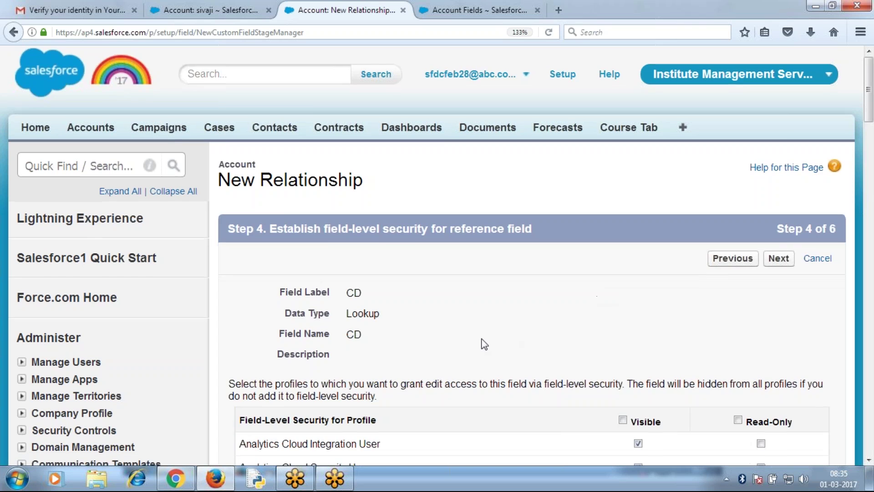
{"action": "scroll", "coordinate": [485, 345], "scroll_direction": "down", "scroll_amount": 3}
{"action": "left_click", "coordinate": [779, 169]}
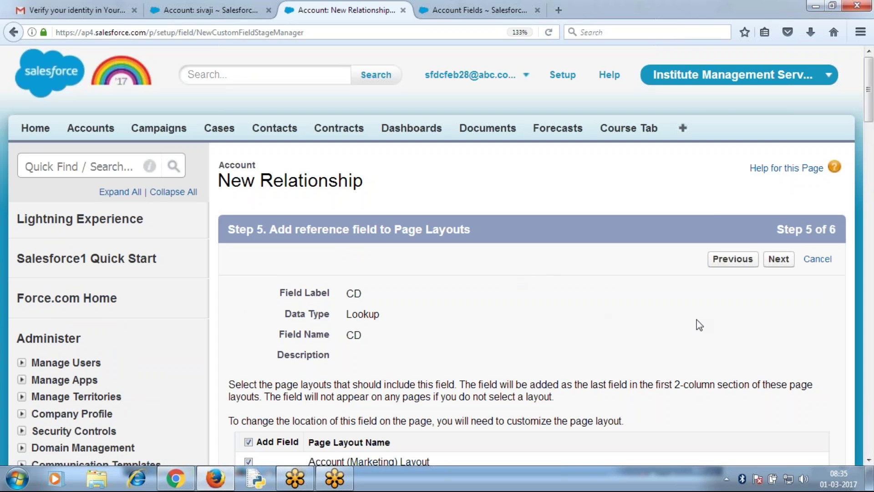
{"action": "left_click", "coordinate": [778, 259]}
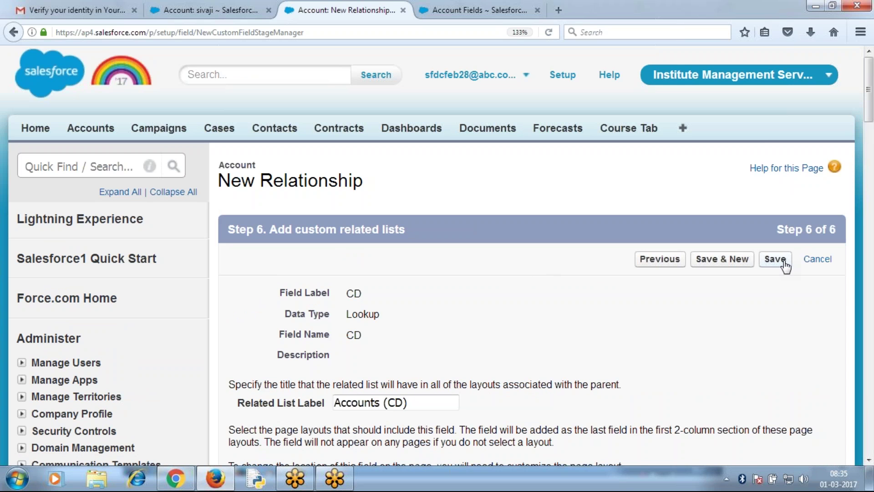
{"action": "left_click", "coordinate": [782, 259]}
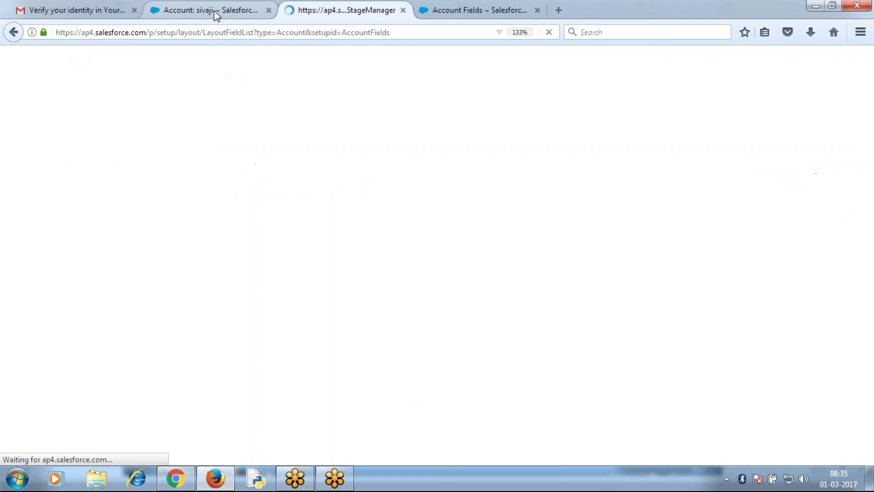
Step: Reload the sivaji account and open the CD field's course lookup, then close it
{"action": "left_click", "coordinate": [214, 10]}
{"action": "key", "text": "F5"}
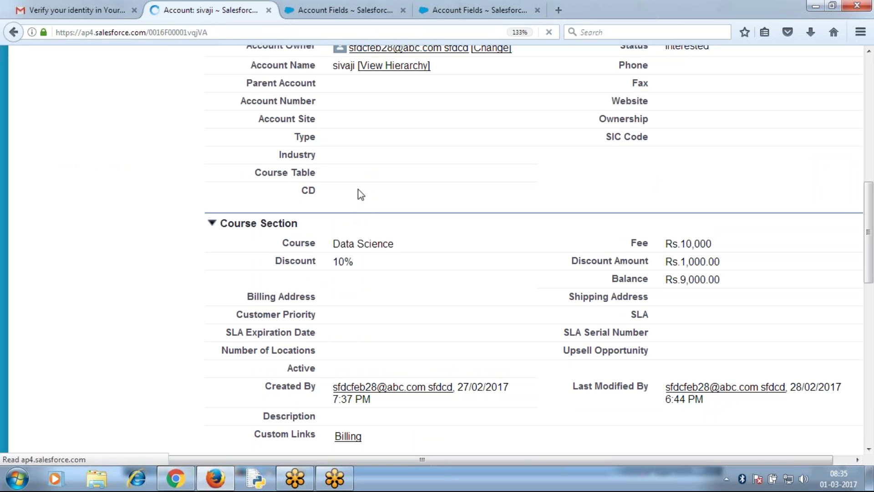
{"action": "double_click", "coordinate": [348, 190]}
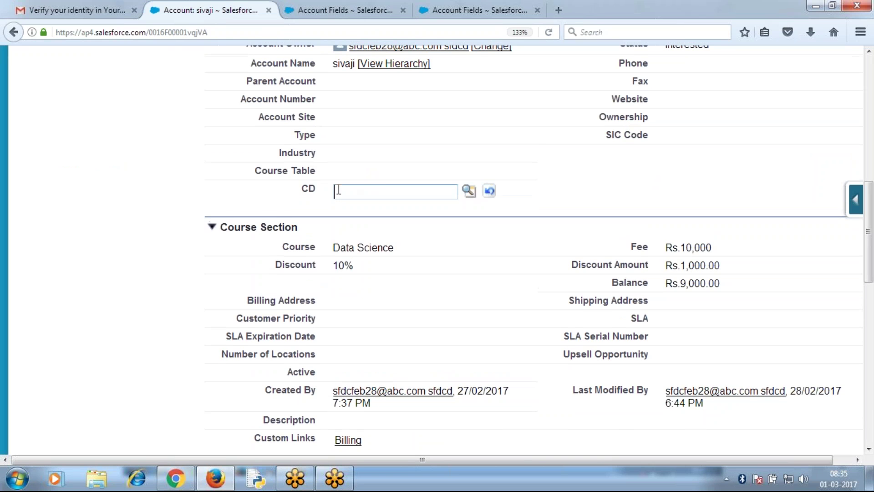
{"action": "left_click", "coordinate": [470, 191]}
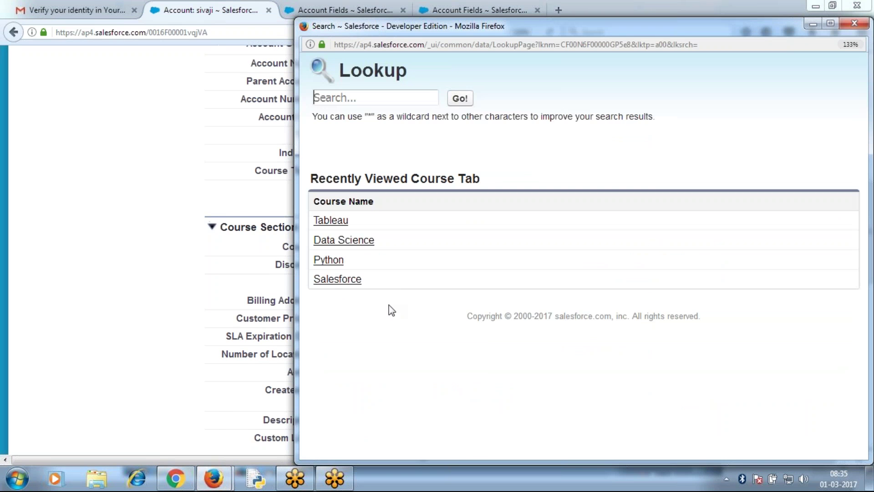
{"action": "left_click", "coordinate": [378, 270]}
Step: Scroll the Google Docs notes from the lookup relationship steps down to the Course Page Layout heading
{"action": "left_click", "coordinate": [184, 471]}
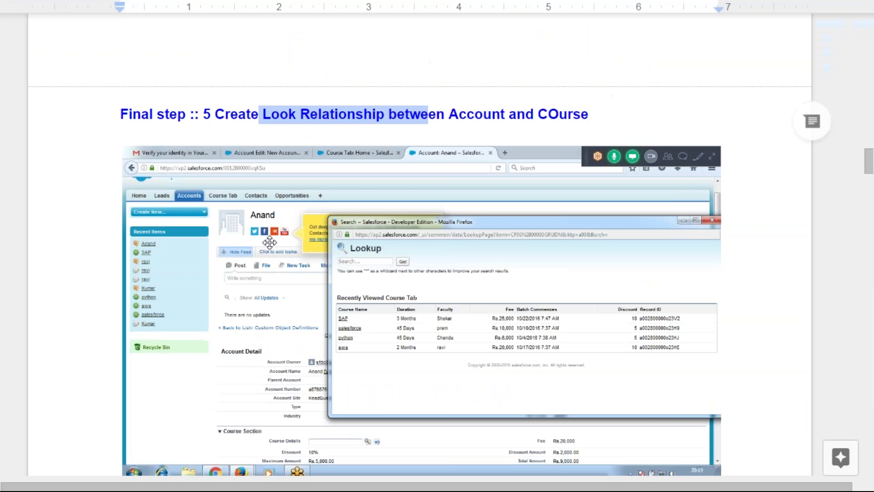
{"action": "scroll", "coordinate": [419, 255], "scroll_direction": "down", "scroll_amount": 10}
{"action": "scroll", "coordinate": [392, 254], "scroll_direction": "down", "scroll_amount": 2}
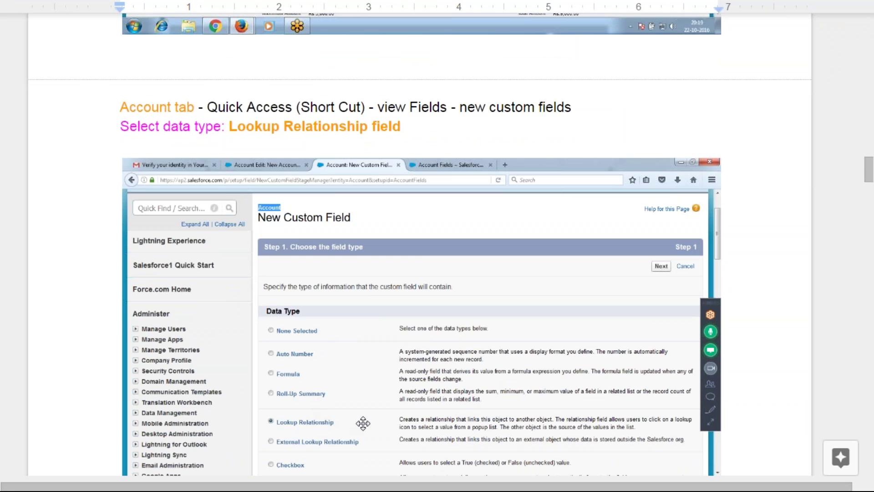
{"action": "scroll", "coordinate": [351, 409], "scroll_direction": "down", "scroll_amount": 10}
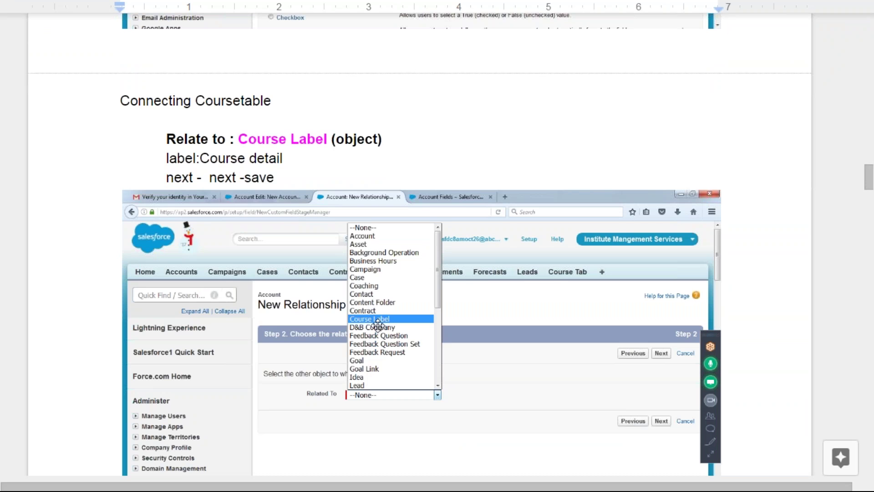
{"action": "scroll", "coordinate": [377, 323], "scroll_direction": "down", "scroll_amount": 8}
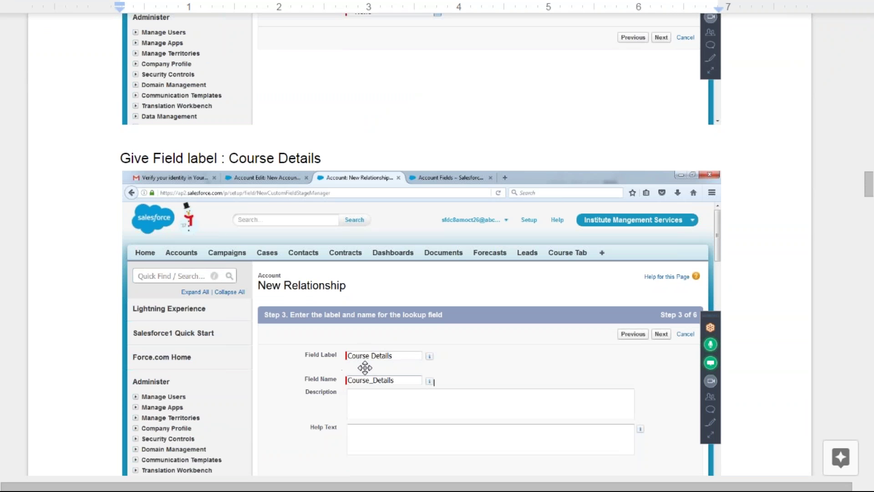
{"action": "scroll", "coordinate": [416, 376], "scroll_direction": "down", "scroll_amount": 9}
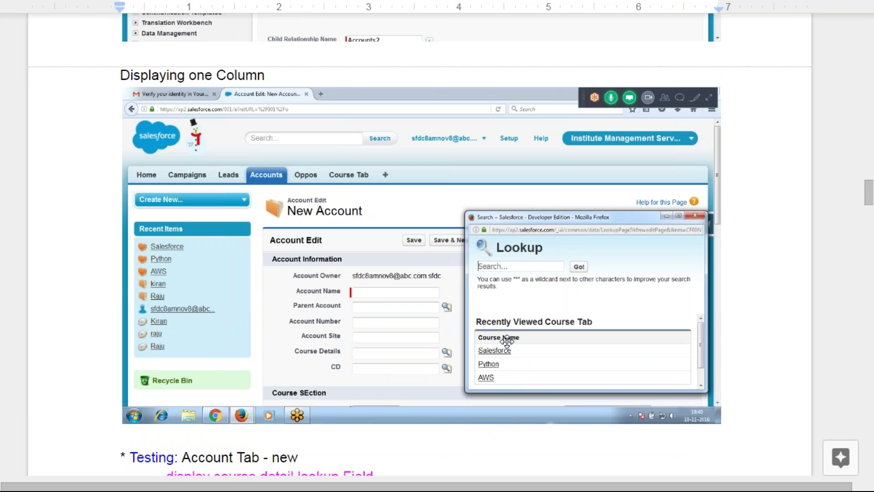
{"action": "scroll", "coordinate": [488, 349], "scroll_direction": "down", "scroll_amount": 3}
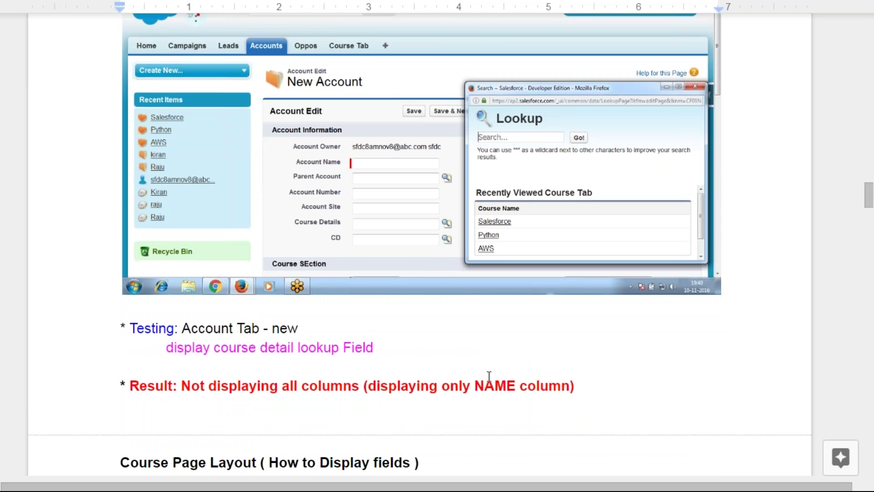
{"action": "scroll", "coordinate": [488, 376], "scroll_direction": "down", "scroll_amount": 6}
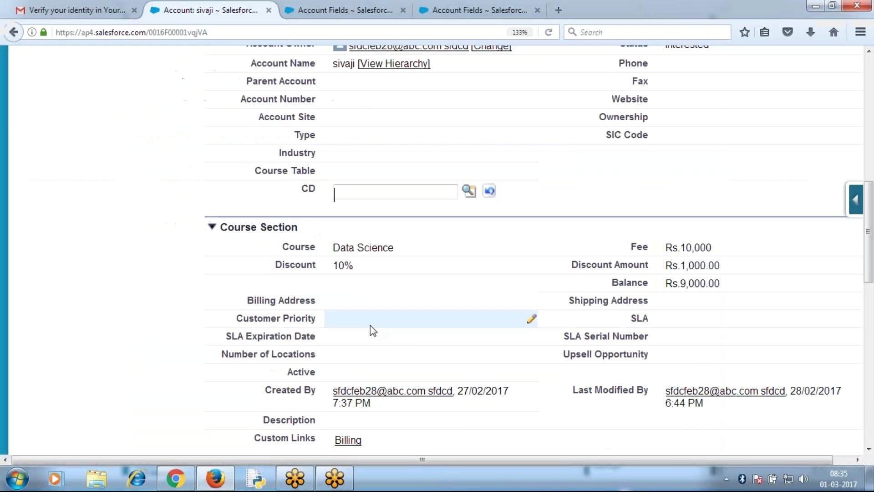
{"action": "scroll", "coordinate": [370, 326], "scroll_direction": "up", "scroll_amount": 10}
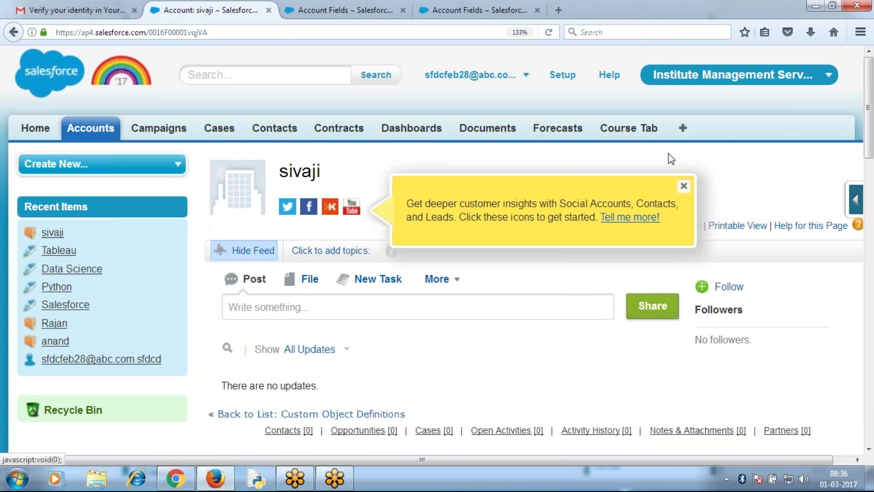
Step: Browse the Course Tab list of four courses and its New course form, then return to Account Fields
{"action": "left_click", "coordinate": [633, 132]}
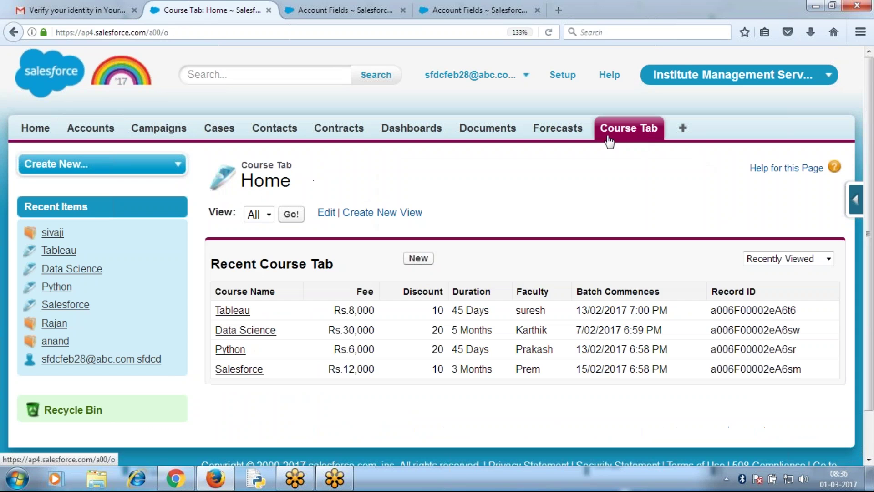
{"action": "left_click", "coordinate": [423, 262]}
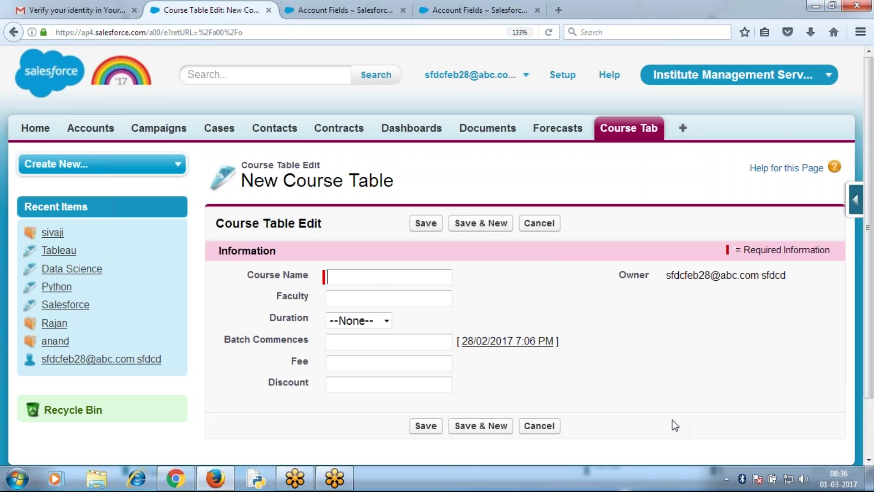
{"action": "left_click", "coordinate": [612, 129]}
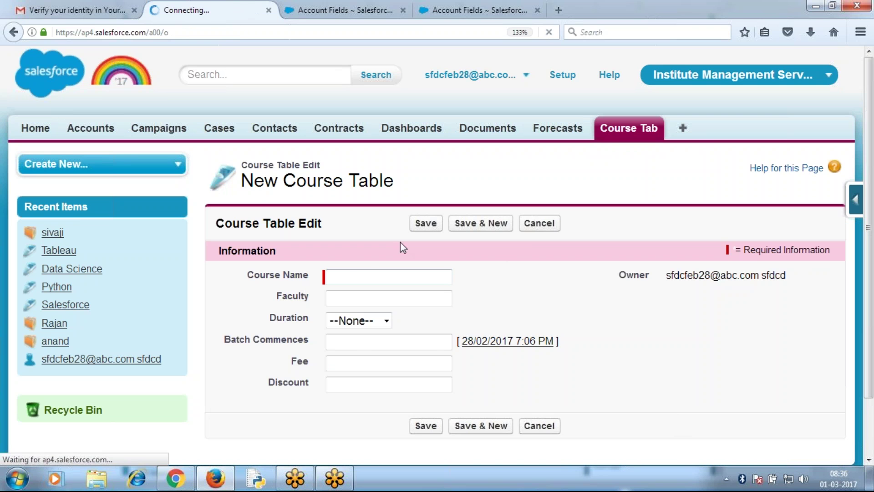
{"action": "left_click", "coordinate": [418, 258]}
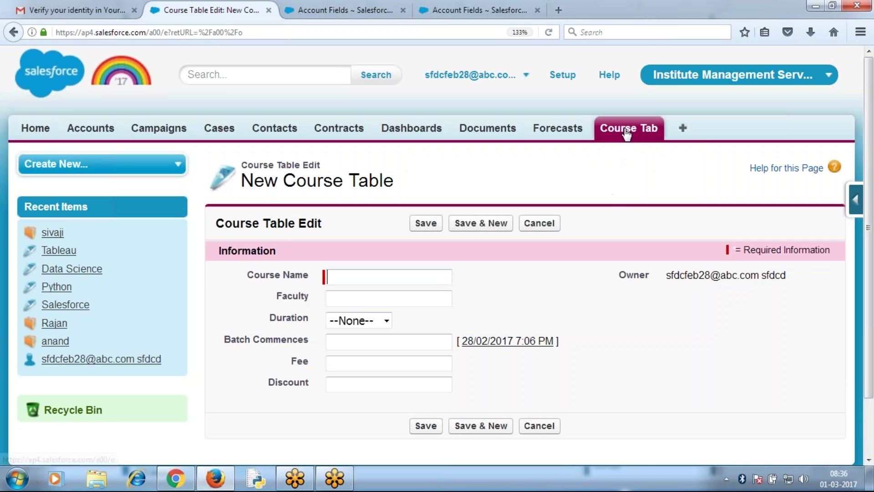
{"action": "left_click", "coordinate": [627, 132]}
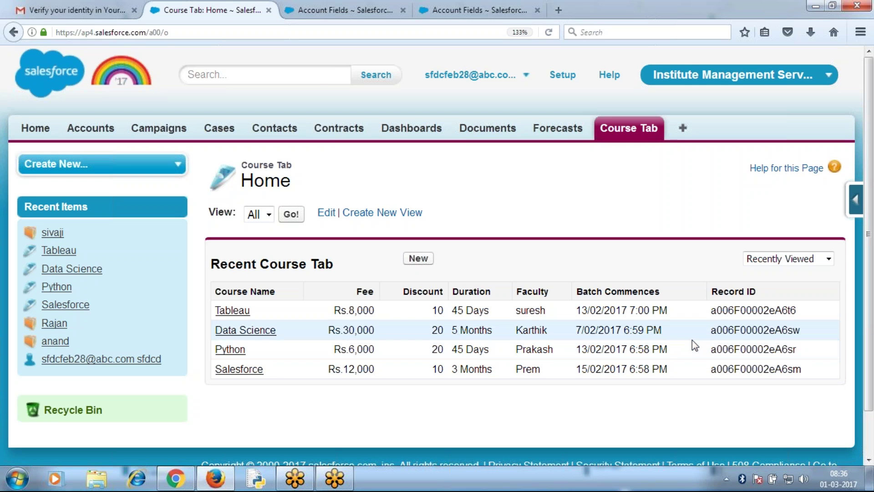
{"action": "left_click", "coordinate": [340, 12]}
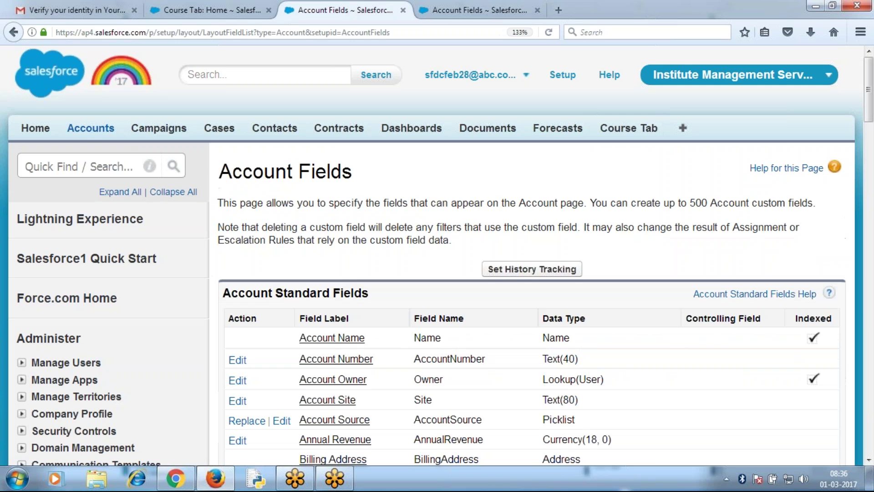
Step: Start a new account and open its Course Table lookup, confirming it lists only course names
{"action": "left_click", "coordinate": [100, 131]}
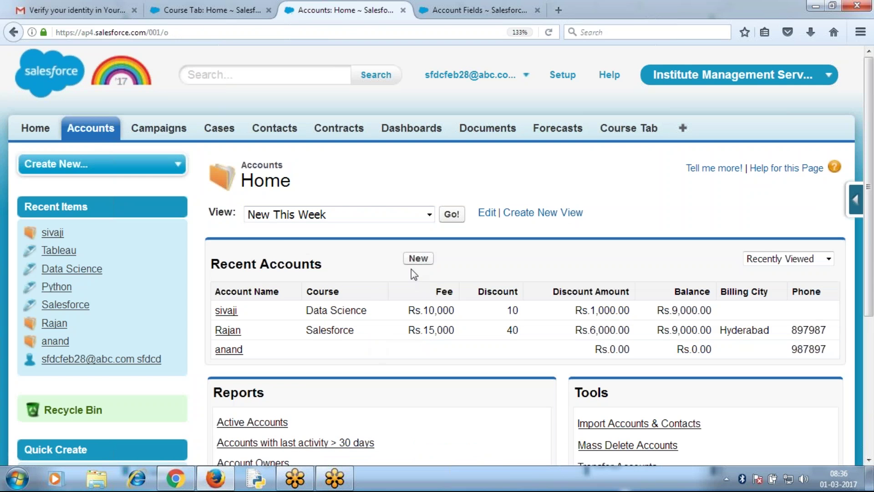
{"action": "left_click", "coordinate": [418, 258]}
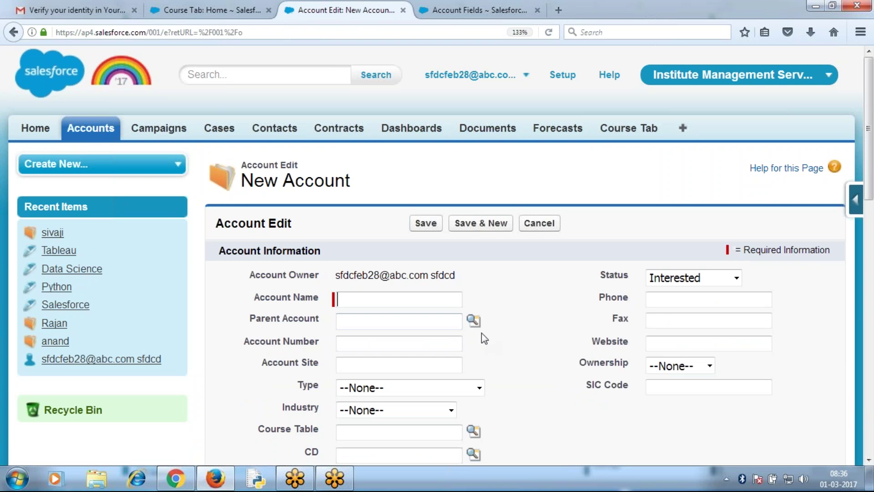
{"action": "scroll", "coordinate": [481, 352], "scroll_direction": "down", "scroll_amount": 2}
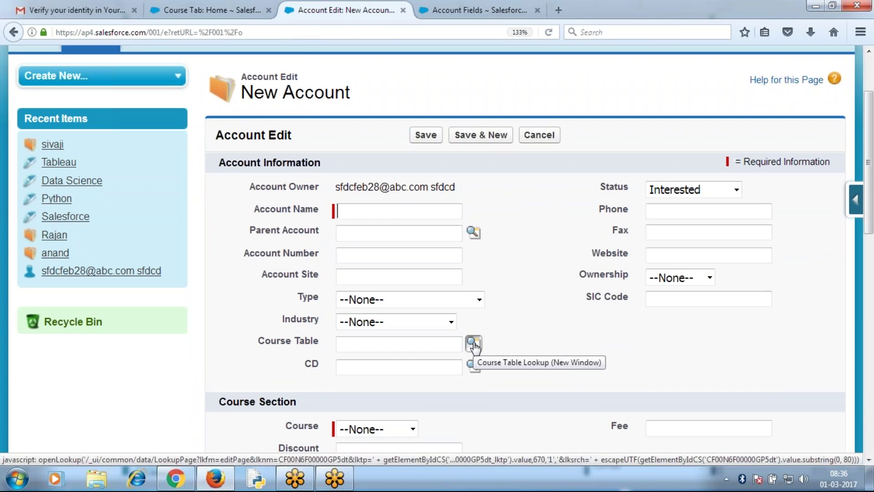
{"action": "left_click", "coordinate": [474, 345]}
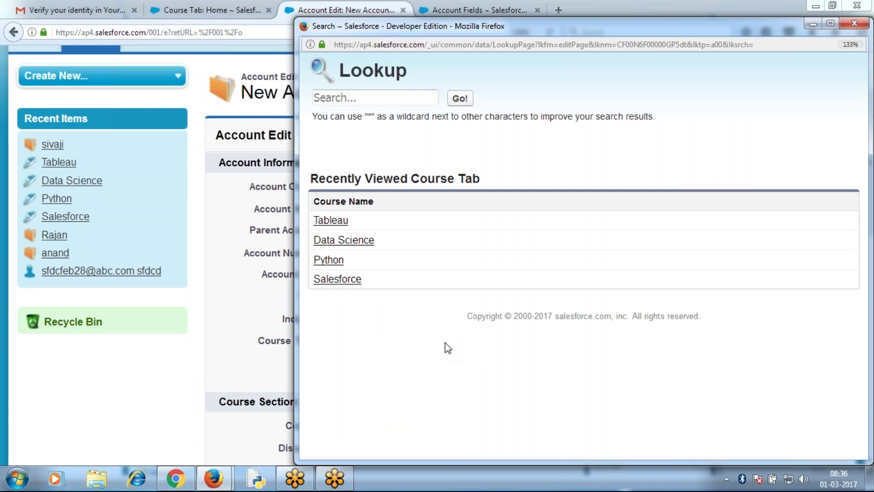
{"action": "left_click", "coordinate": [857, 24]}
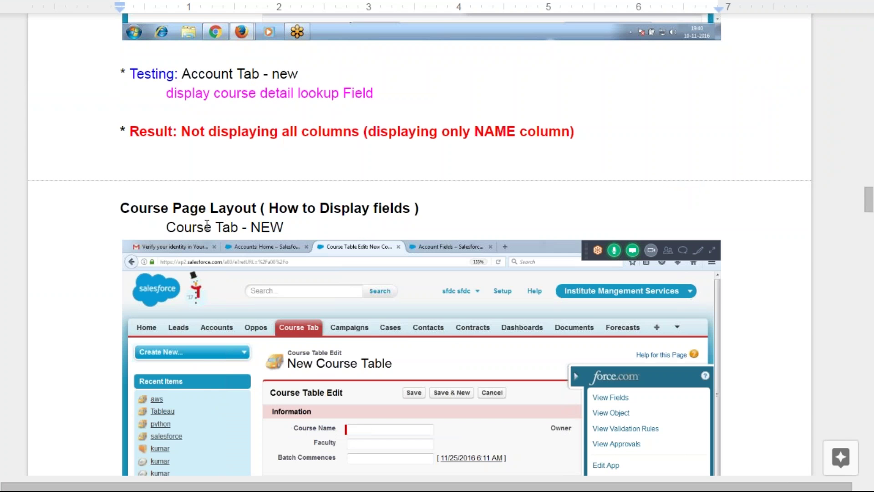
Step: Scroll the notes to section 6 on customizing Course lookup columns, highlighting 'Tab Layout' along the way
{"action": "scroll", "coordinate": [314, 255], "scroll_direction": "down", "scroll_amount": 2}
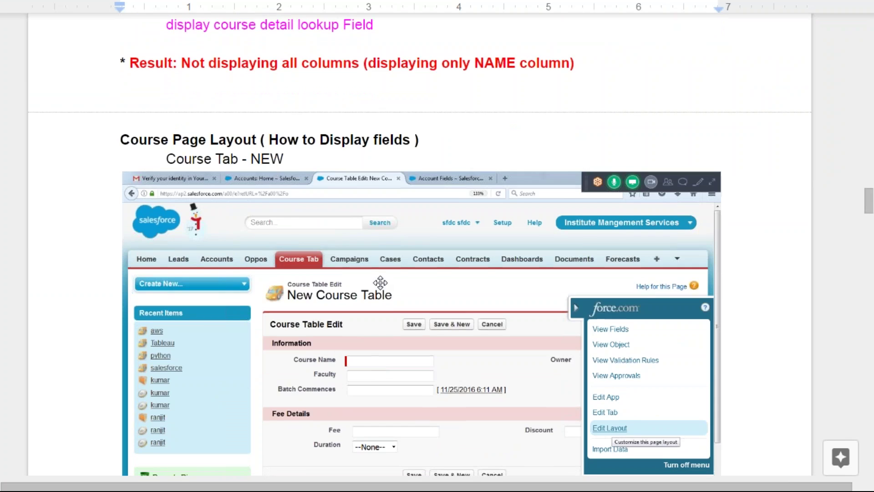
{"action": "scroll", "coordinate": [380, 283], "scroll_direction": "down", "scroll_amount": 8}
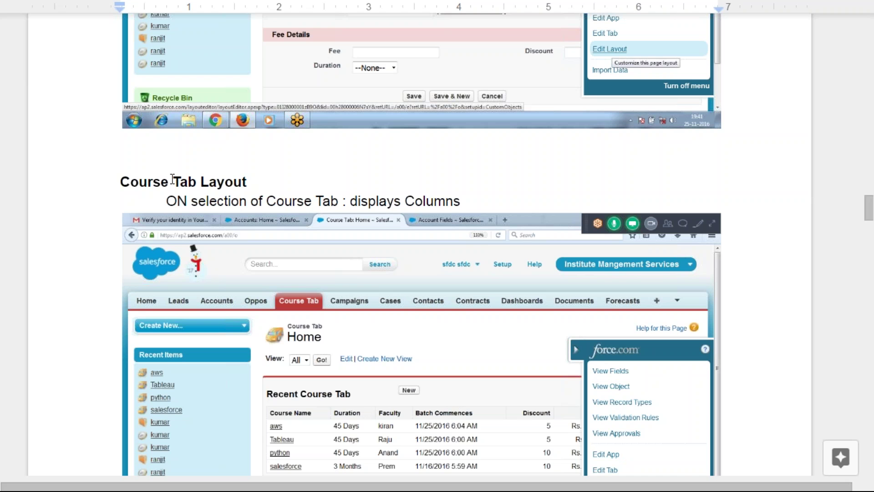
{"action": "left_click_drag", "start_coordinate": [173, 178], "coordinate": [260, 182]}
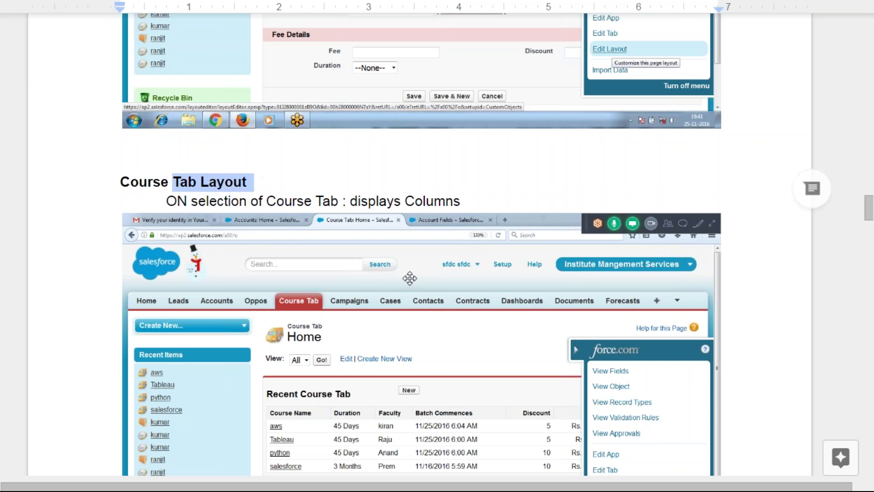
{"action": "scroll", "coordinate": [260, 182], "scroll_direction": "down", "scroll_amount": 10}
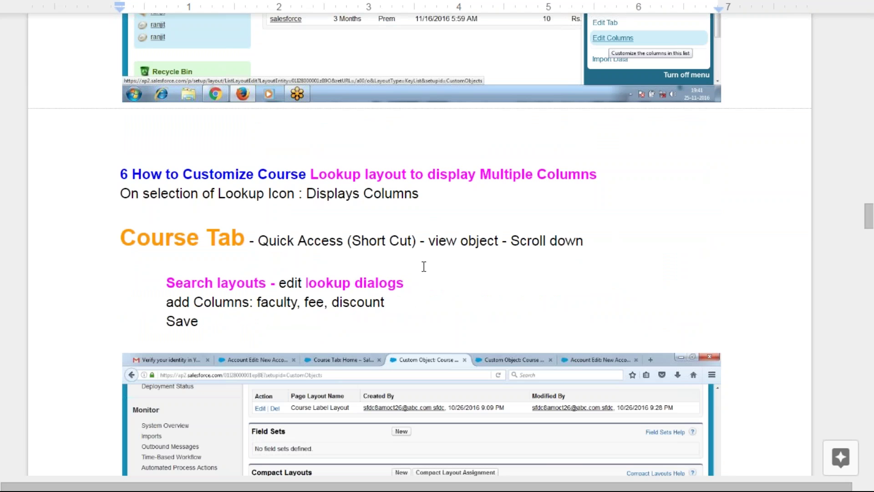
{"action": "scroll", "coordinate": [511, 339], "scroll_direction": "down", "scroll_amount": 5}
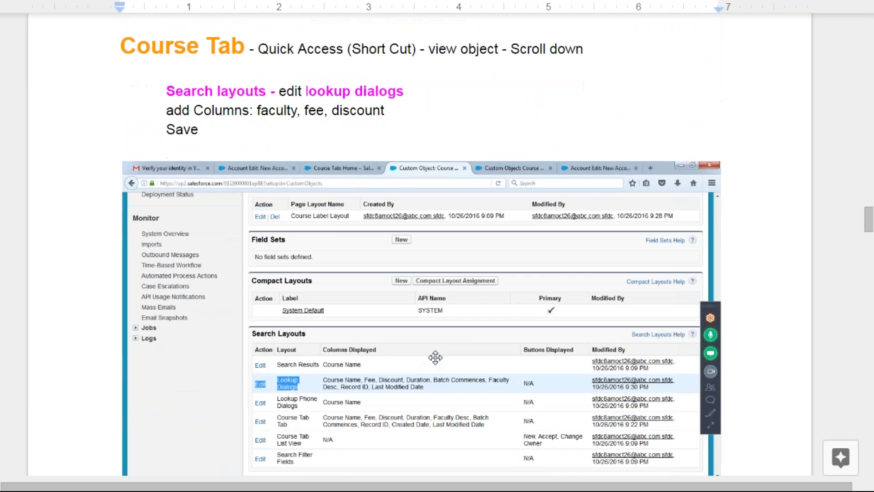
{"action": "left_click", "coordinate": [215, 478]}
{"action": "scroll", "coordinate": [356, 248], "scroll_direction": "up", "scroll_amount": 3}
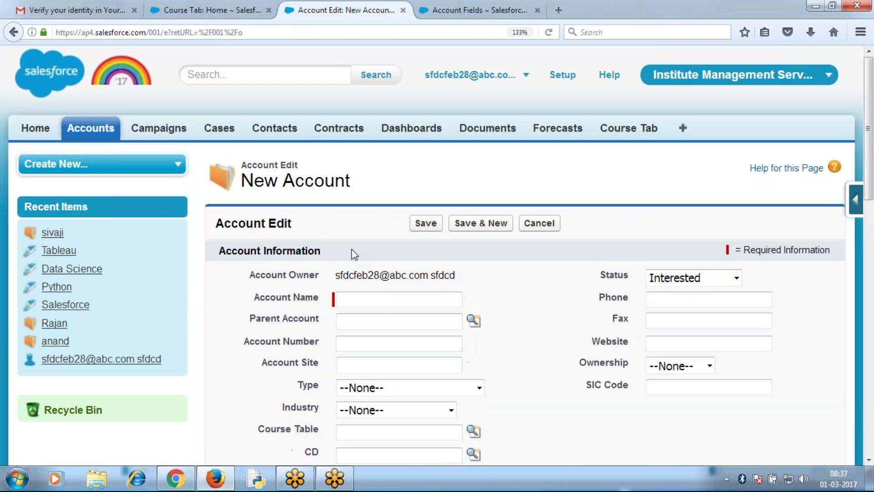
Step: Open the first listed account, sivaji, from the Accounts home page
{"action": "left_click", "coordinate": [636, 130]}
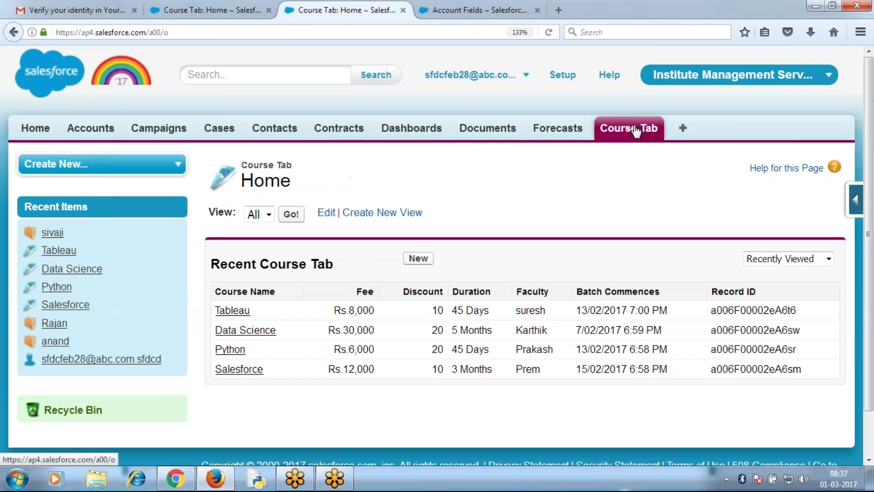
{"action": "left_click", "coordinate": [238, 4]}
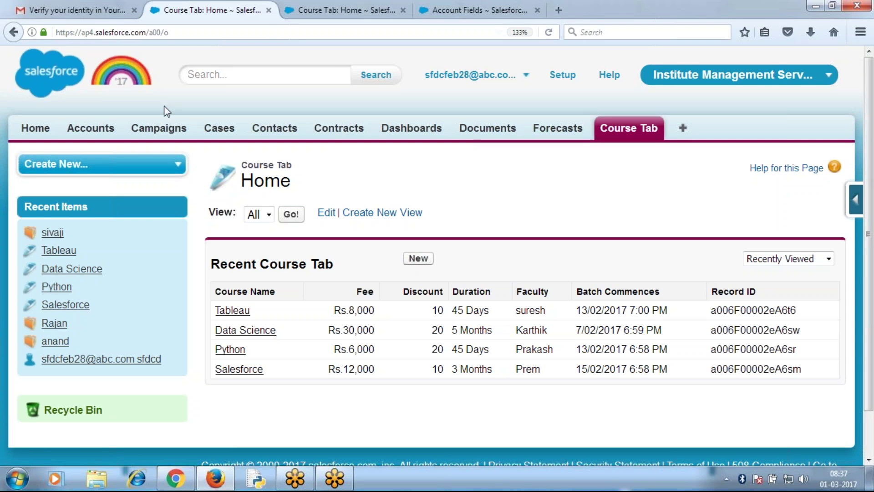
{"action": "left_click", "coordinate": [99, 130]}
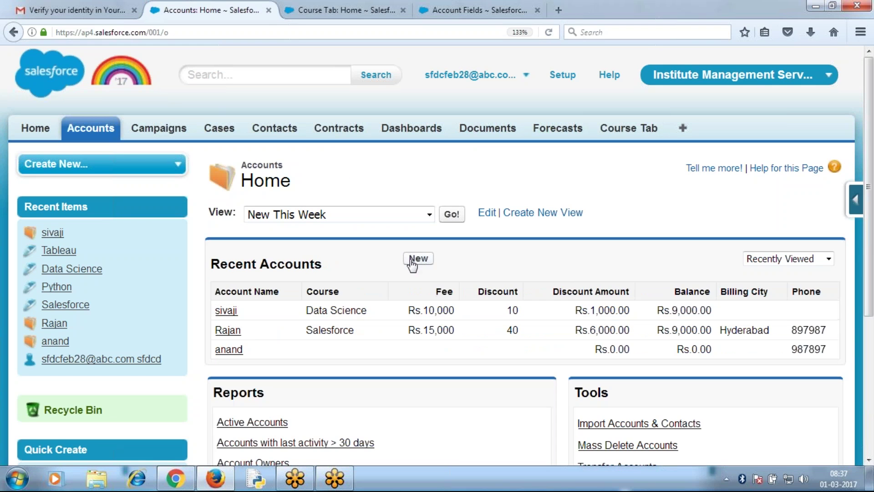
{"action": "left_click", "coordinate": [226, 311]}
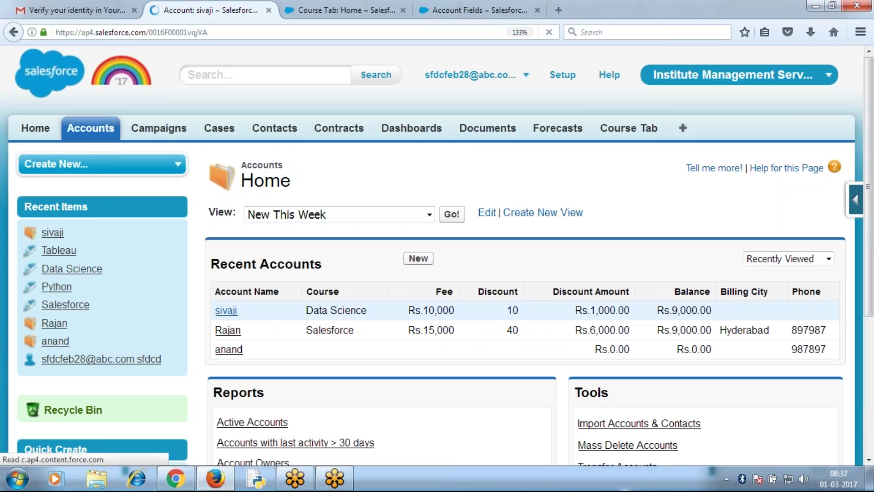
{"action": "scroll", "coordinate": [414, 343], "scroll_direction": "down", "scroll_amount": 10}
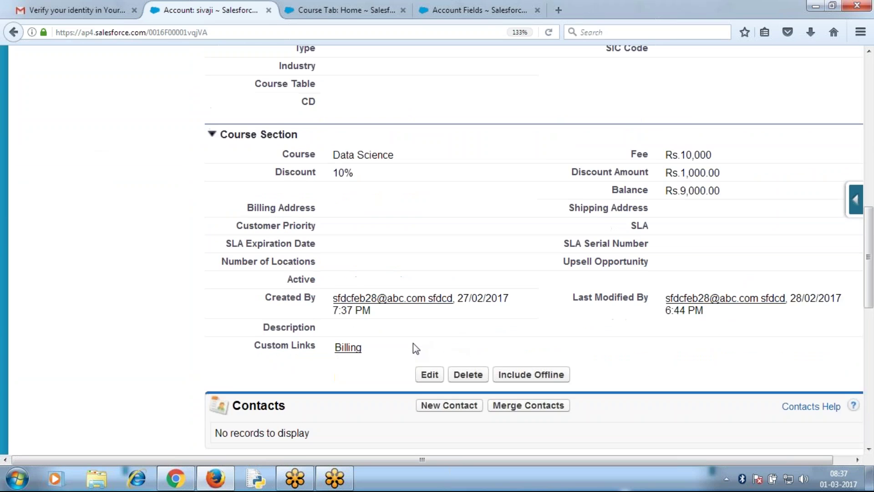
{"action": "scroll", "coordinate": [386, 137], "scroll_direction": "up", "scroll_amount": 6}
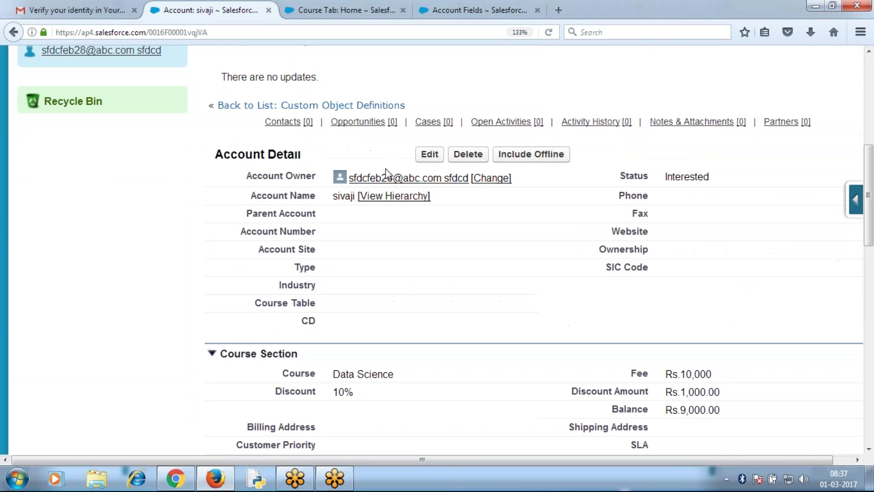
Step: Open sivaji's Course Table lookup to see only course names, then return to the Course Tab page
{"action": "double_click", "coordinate": [369, 302]}
{"action": "left_click", "coordinate": [467, 307]}
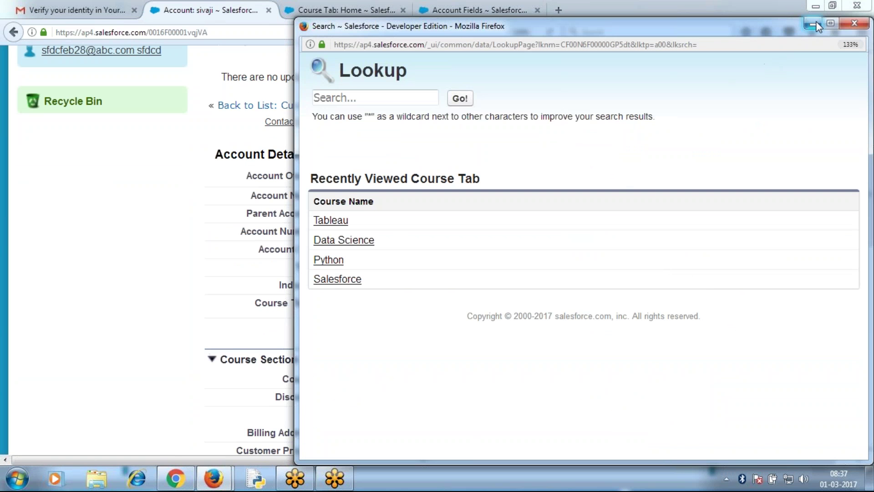
{"action": "left_click", "coordinate": [816, 21]}
{"action": "left_click", "coordinate": [365, 10]}
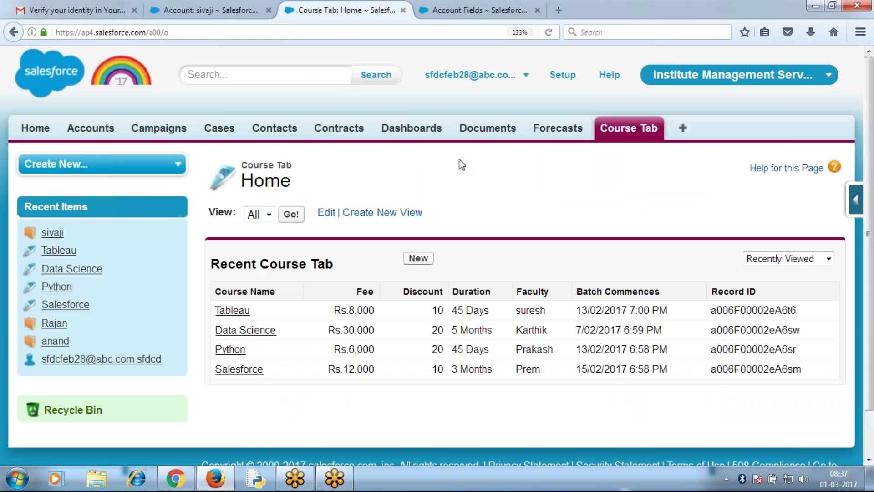
{"action": "left_click", "coordinate": [857, 199]}
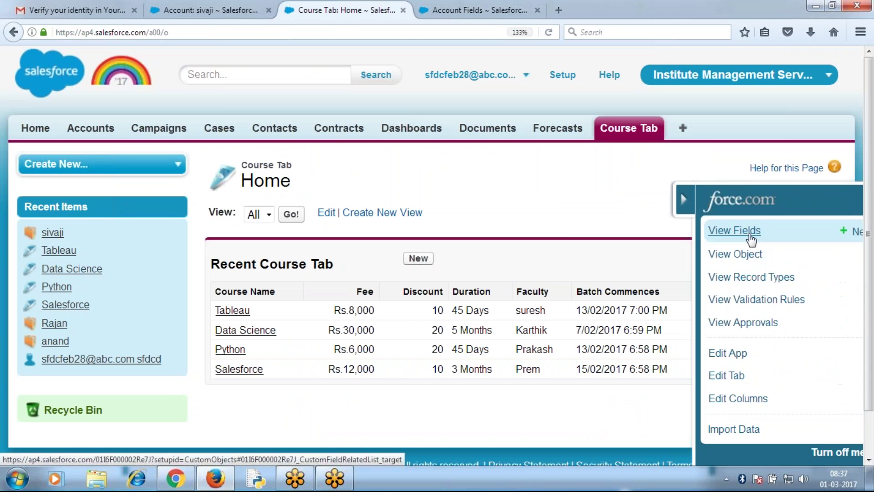
Step: Open the Course Table object definition and edit its Lookup Dialogs search layout
{"action": "left_click", "coordinate": [719, 255]}
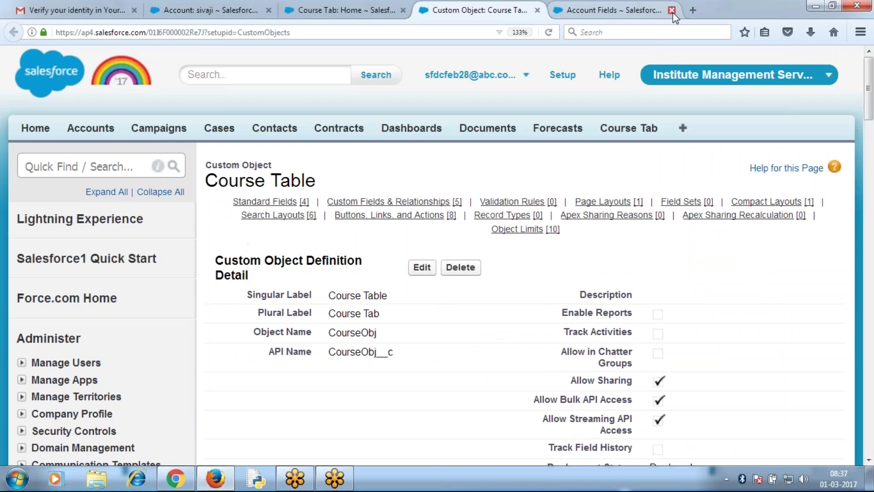
{"action": "left_click", "coordinate": [672, 10]}
{"action": "scroll", "coordinate": [503, 192], "scroll_direction": "down", "scroll_amount": 20}
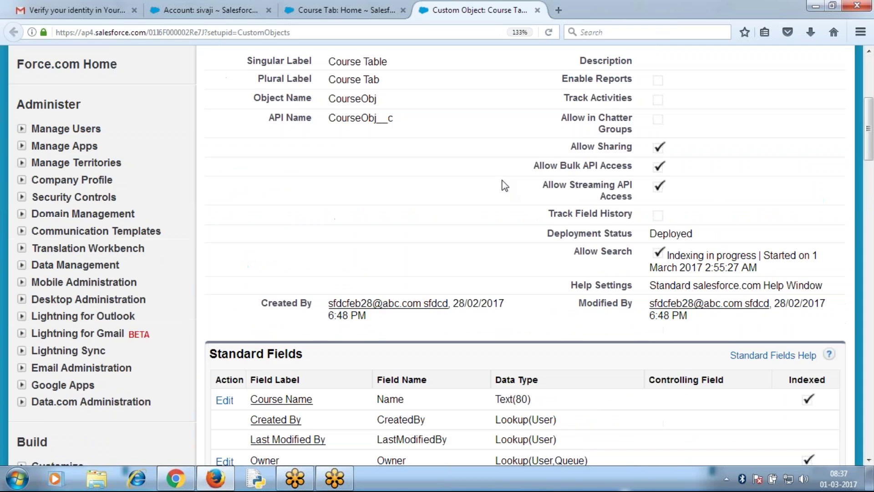
{"action": "scroll", "coordinate": [504, 193], "scroll_direction": "down", "scroll_amount": 8}
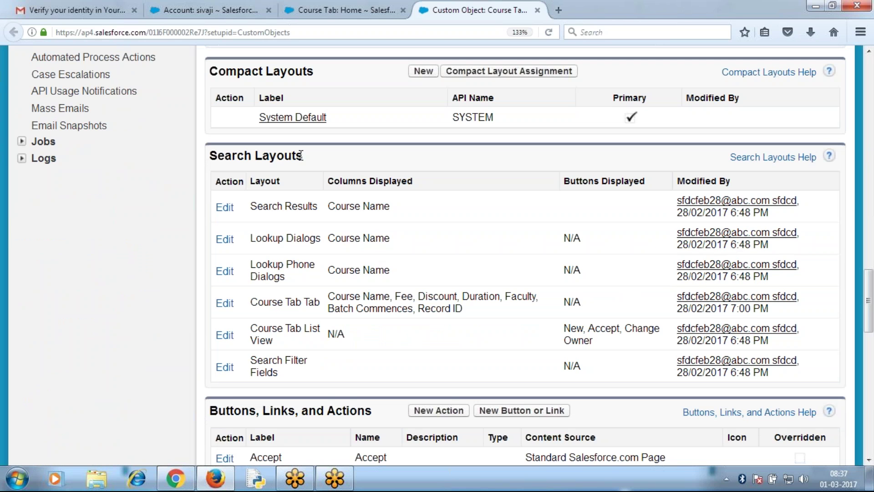
{"action": "left_click_drag", "start_coordinate": [251, 238], "coordinate": [322, 248]}
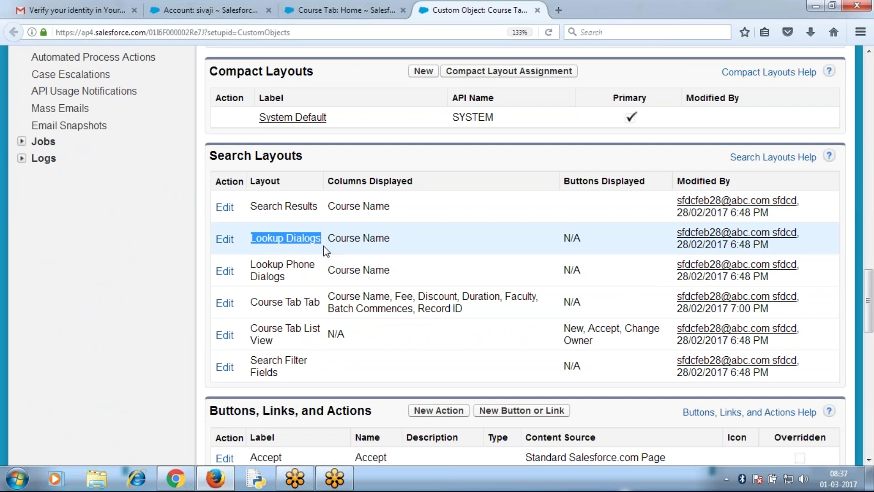
{"action": "left_click", "coordinate": [225, 241]}
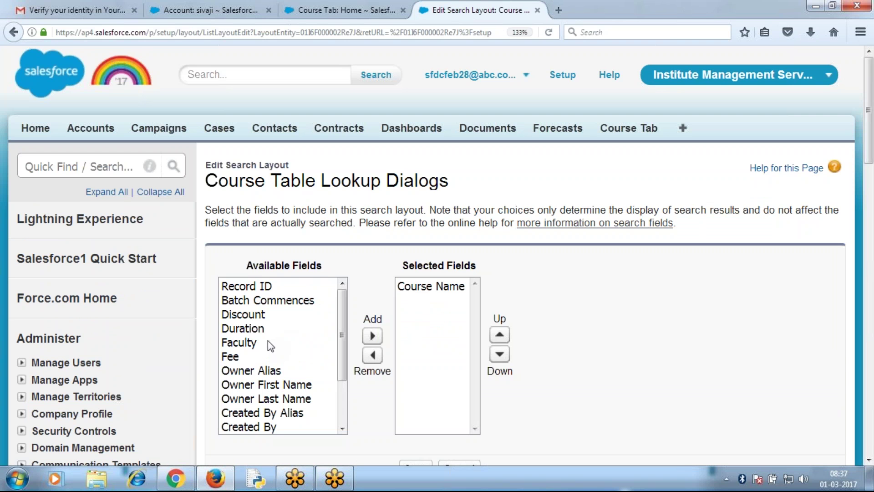
Step: Add Duration, Faculty, Discount, Fee, Batch Commences and Record ID to the lookup dialog and save
{"action": "left_click", "coordinate": [269, 343]}
{"action": "left_click", "coordinate": [275, 328], "text": "ctrl"}
{"action": "left_click", "coordinate": [373, 336]}
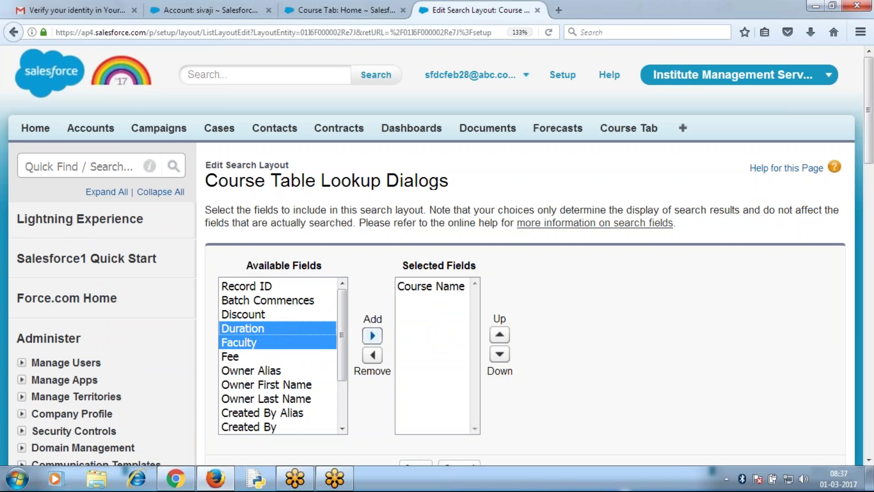
{"action": "left_click", "coordinate": [251, 328]}
{"action": "left_click", "coordinate": [299, 316], "text": "ctrl"}
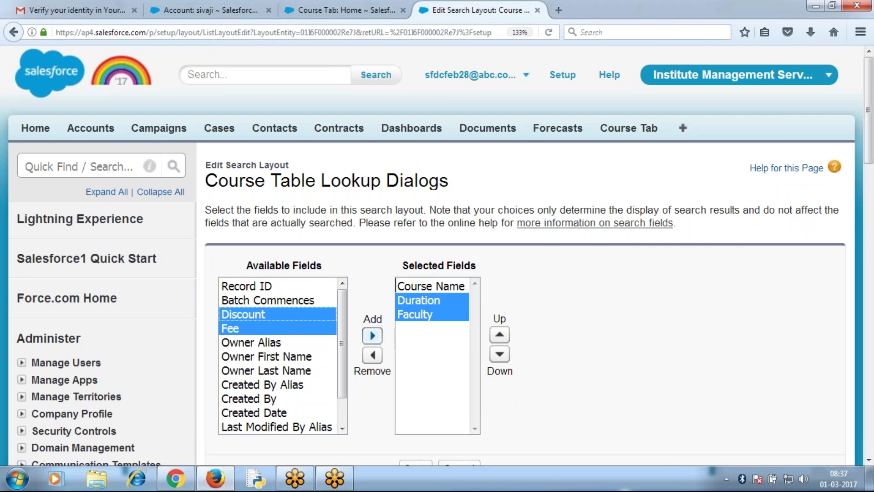
{"action": "double_click", "coordinate": [299, 315]}
{"action": "left_click", "coordinate": [300, 303]}
{"action": "left_click", "coordinate": [373, 335]}
{"action": "left_click", "coordinate": [273, 286]}
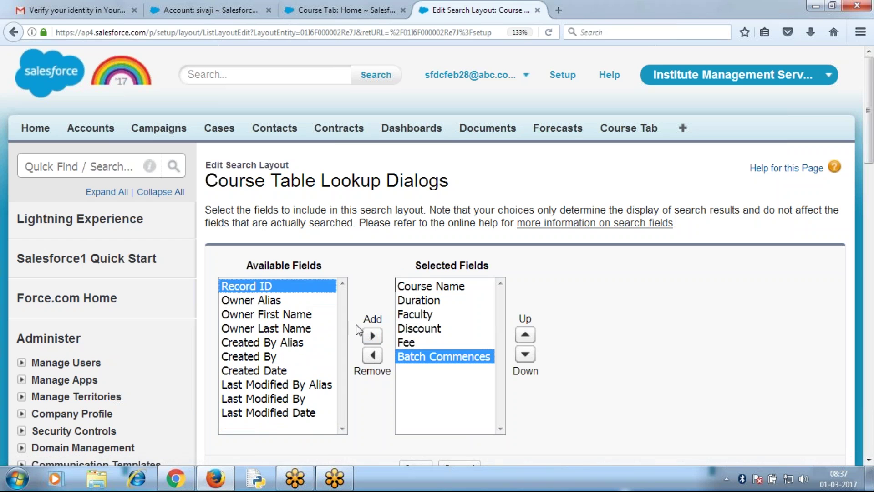
{"action": "left_click", "coordinate": [372, 336]}
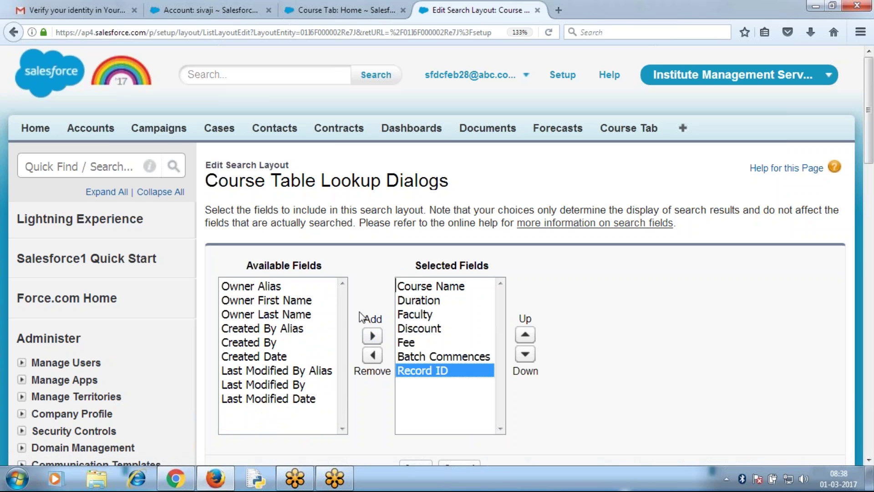
{"action": "scroll", "coordinate": [342, 279], "scroll_direction": "down", "scroll_amount": 5}
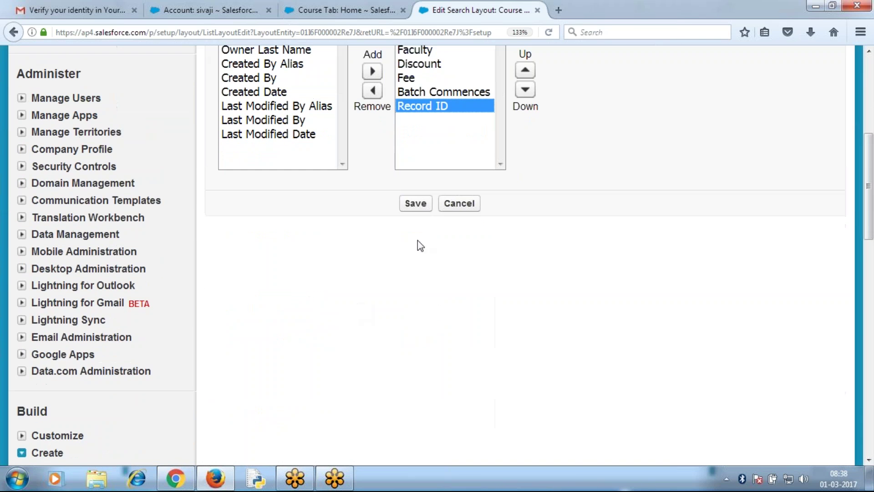
{"action": "left_click", "coordinate": [409, 210]}
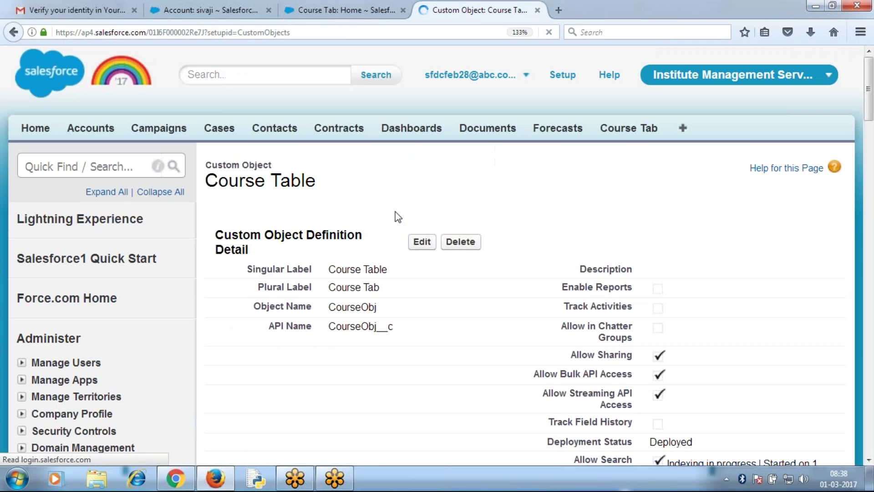
Step: Review the updated Lookup Dialogs column list under Search Layouts, then return to the account record
{"action": "left_click", "coordinate": [395, 215]}
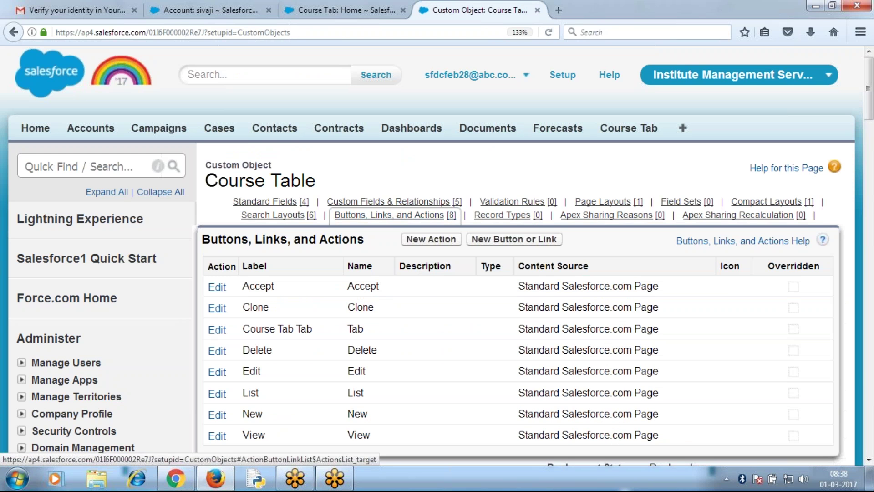
{"action": "scroll", "coordinate": [506, 246], "scroll_direction": "down", "scroll_amount": 15}
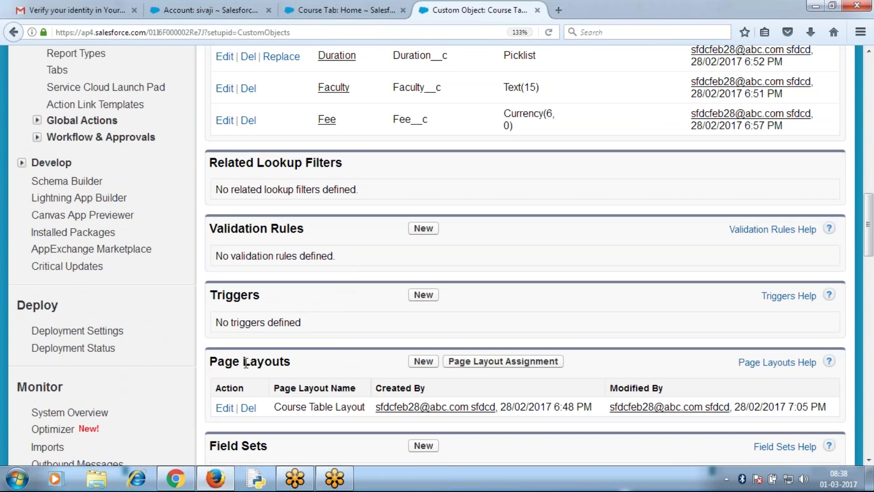
{"action": "scroll", "coordinate": [331, 361], "scroll_direction": "down", "scroll_amount": 10}
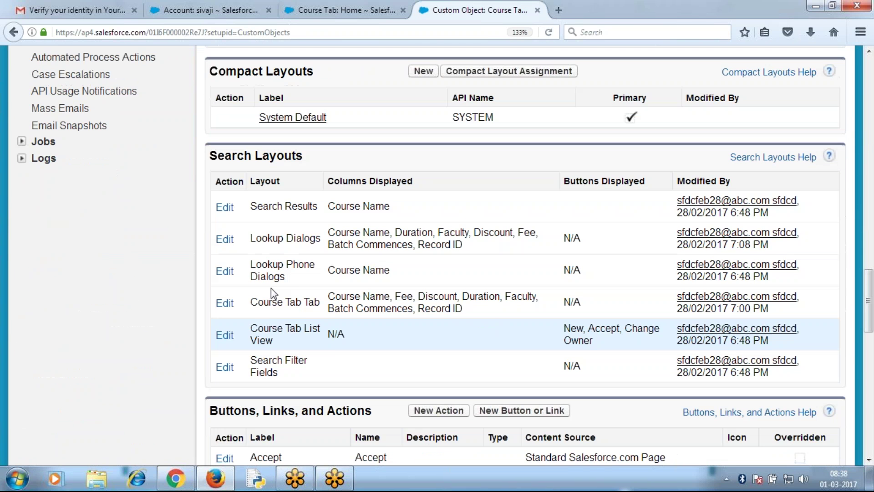
{"action": "left_click_drag", "start_coordinate": [207, 159], "coordinate": [305, 159]}
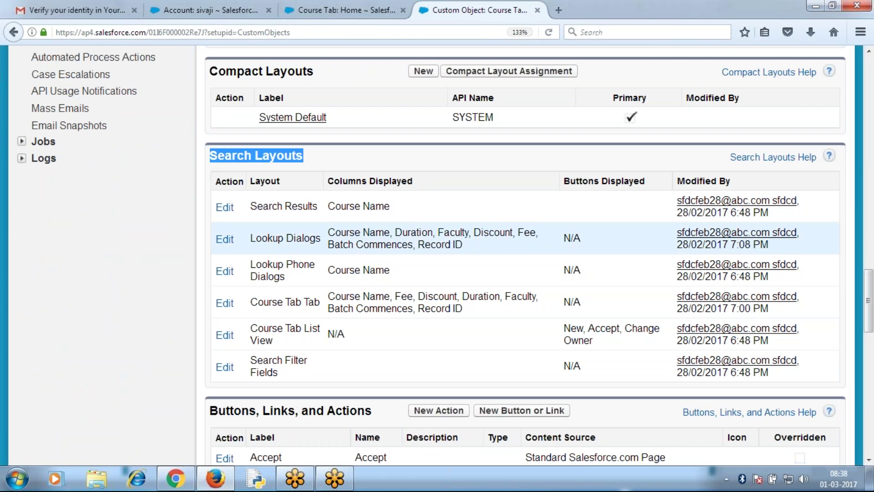
{"action": "left_click_drag", "start_coordinate": [474, 248], "coordinate": [317, 237]}
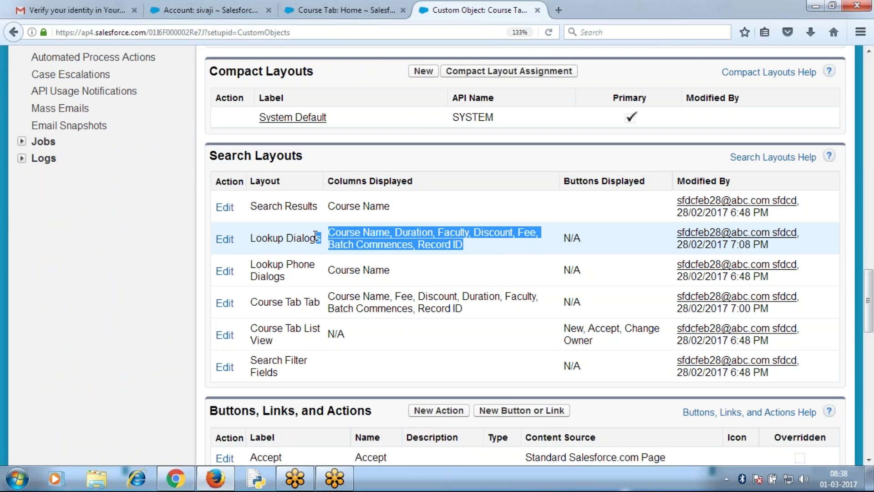
{"action": "left_click", "coordinate": [189, 10]}
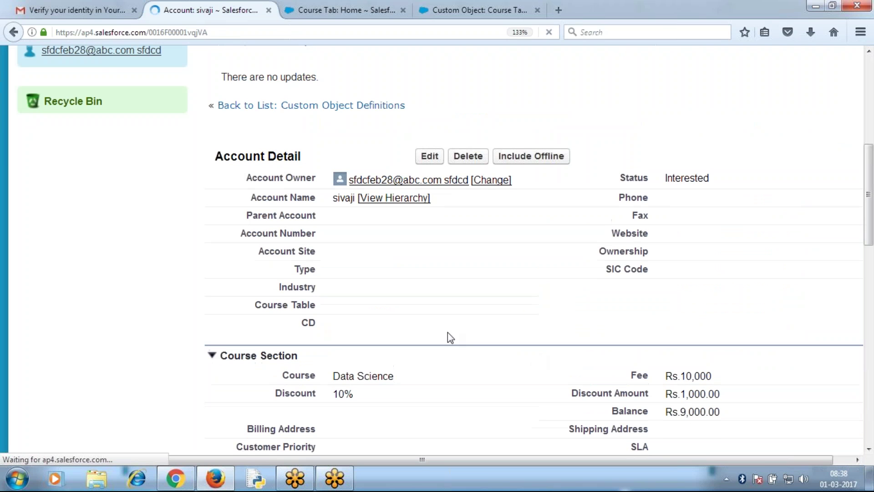
Step: Choose Salesforce in sivaji's Course Table lookup, clear it, and reopen the lookup showing Faculty, Fee and Discount
{"action": "double_click", "coordinate": [392, 306]}
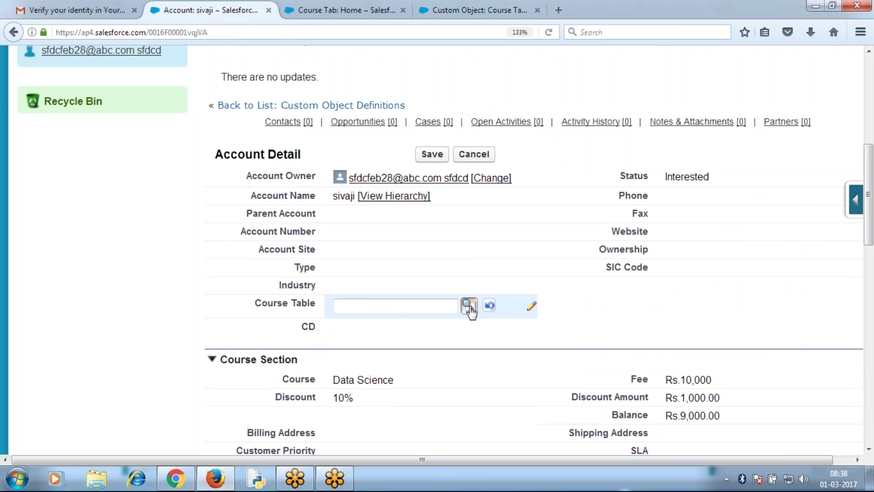
{"action": "left_click", "coordinate": [469, 305]}
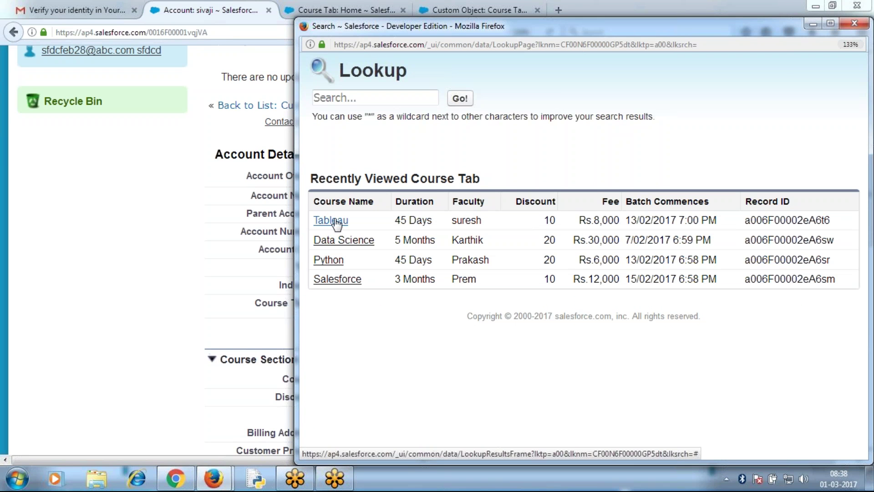
{"action": "left_click", "coordinate": [337, 281]}
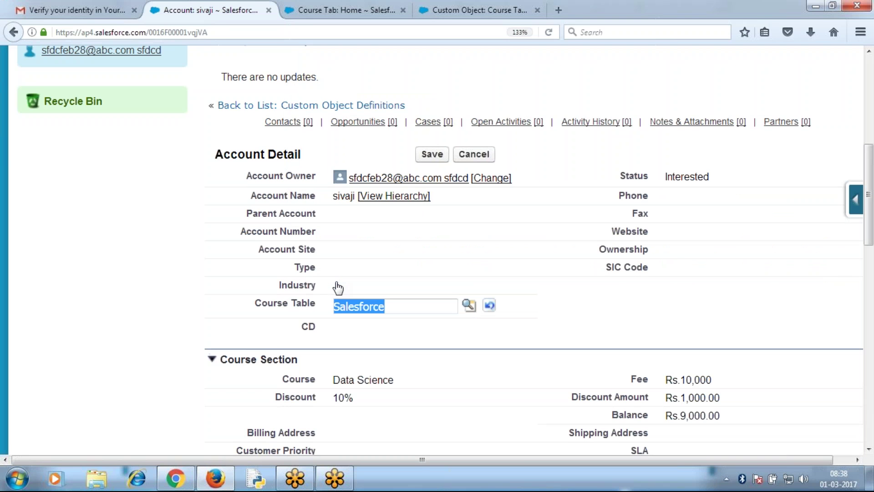
{"action": "key", "text": "BackSpace"}
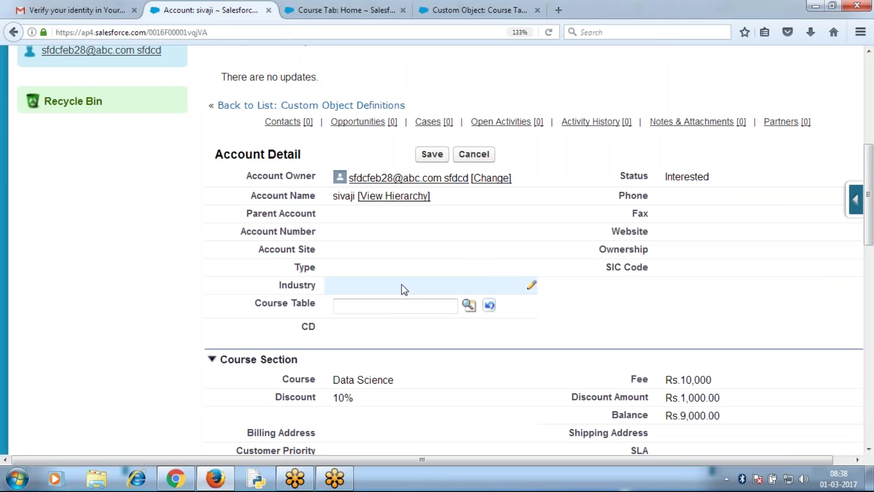
{"action": "left_click", "coordinate": [468, 305]}
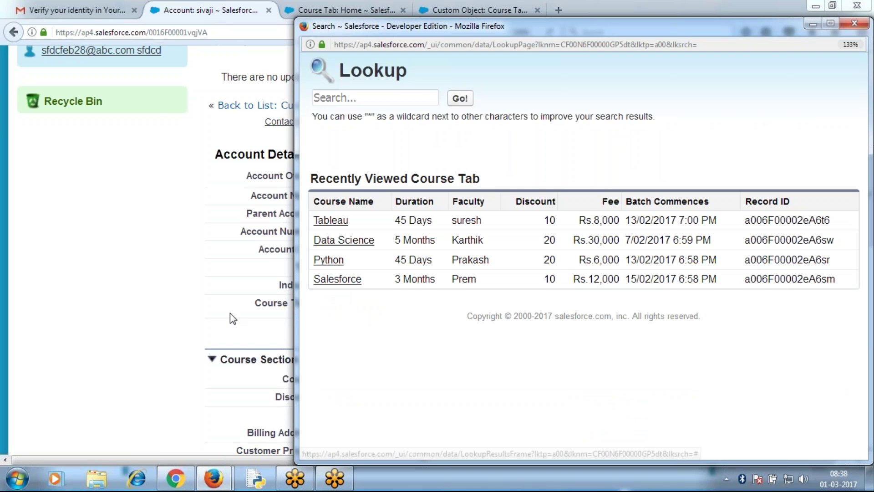
{"action": "left_click", "coordinate": [230, 313]}
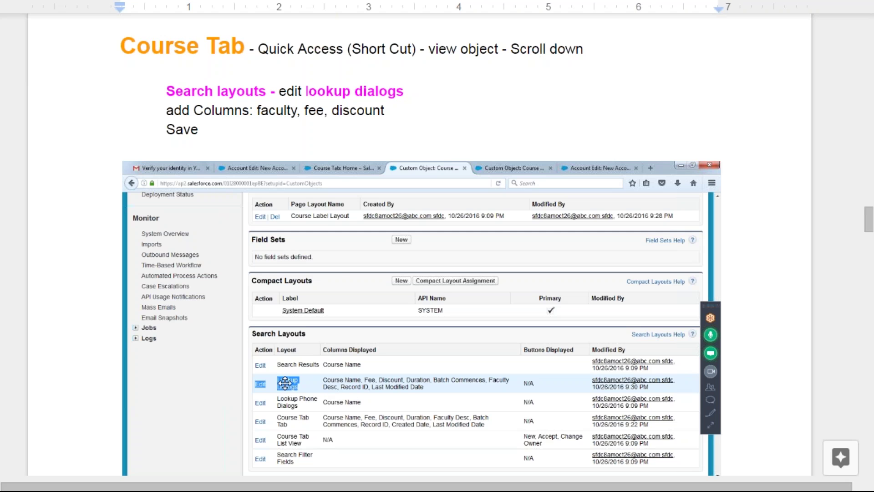
Step: Bold the words 'Lookup Layout' in step 5 of the notes, then return to Salesforce
{"action": "scroll", "coordinate": [456, 378], "scroll_direction": "down", "scroll_amount": 5}
{"action": "scroll", "coordinate": [426, 359], "scroll_direction": "down", "scroll_amount": 5}
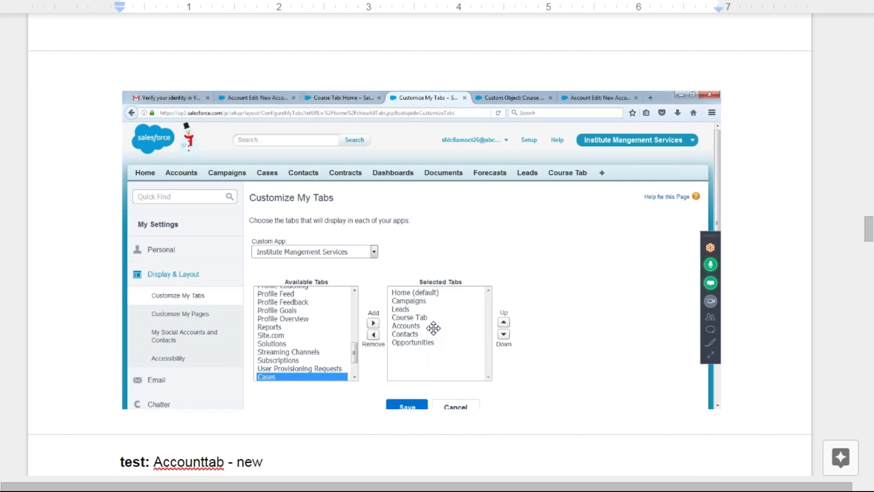
{"action": "scroll", "coordinate": [434, 328], "scroll_direction": "down", "scroll_amount": 8}
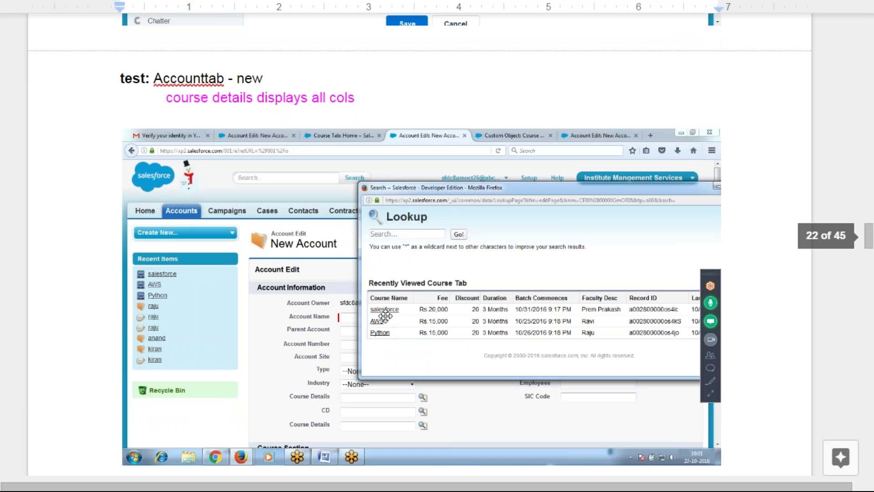
{"action": "scroll", "coordinate": [621, 323], "scroll_direction": "down", "scroll_amount": 6}
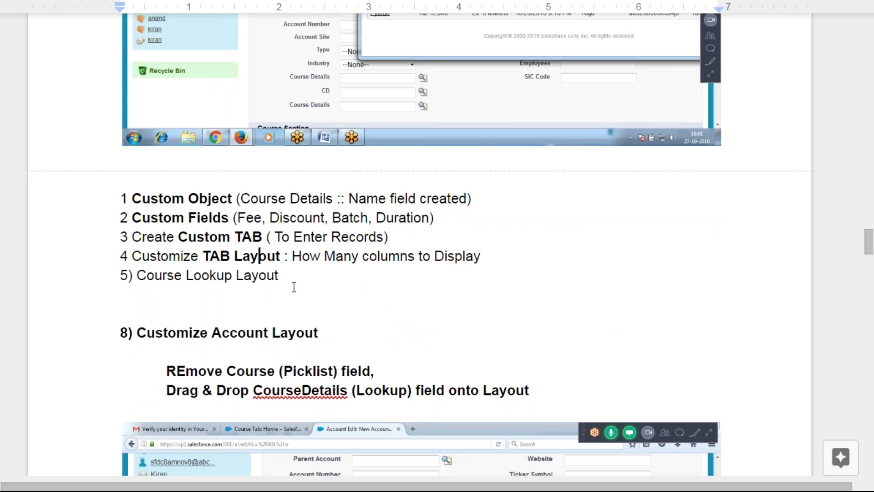
{"action": "left_click_drag", "start_coordinate": [189, 275], "coordinate": [292, 277]}
{"action": "key", "text": "ctrl+b"}
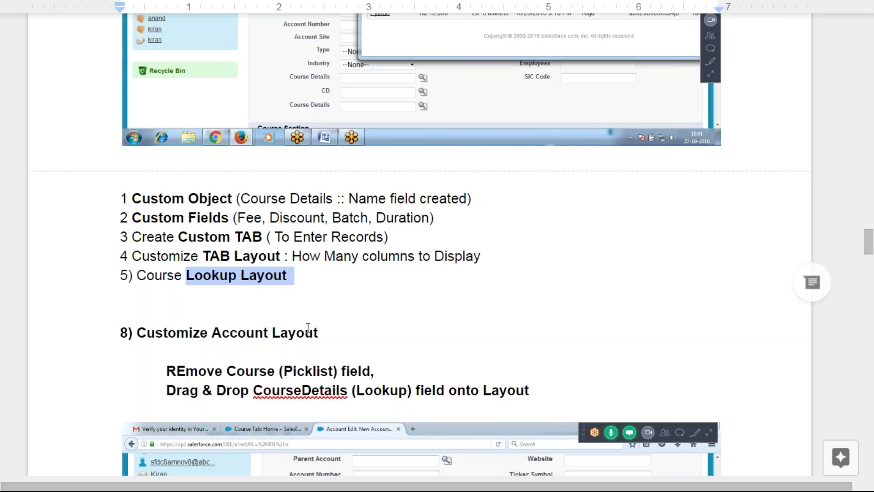
{"action": "scroll", "coordinate": [308, 328], "scroll_direction": "down", "scroll_amount": 5}
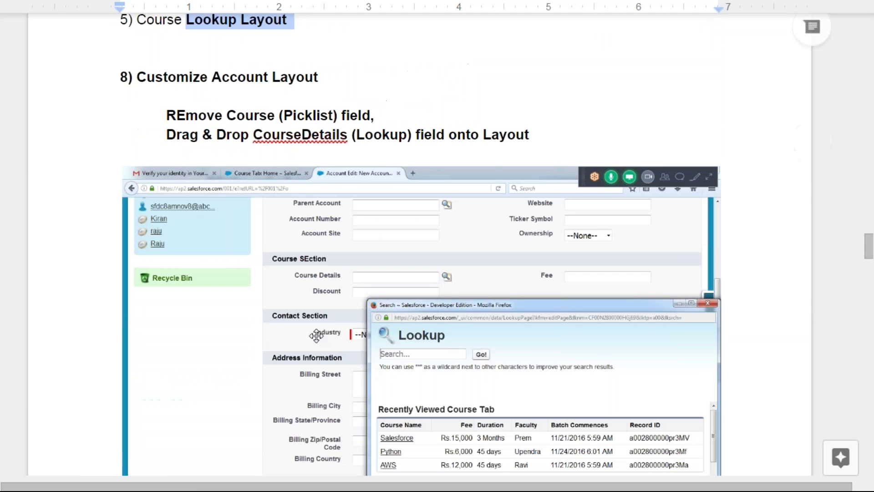
{"action": "key", "text": "alt+Tab"}
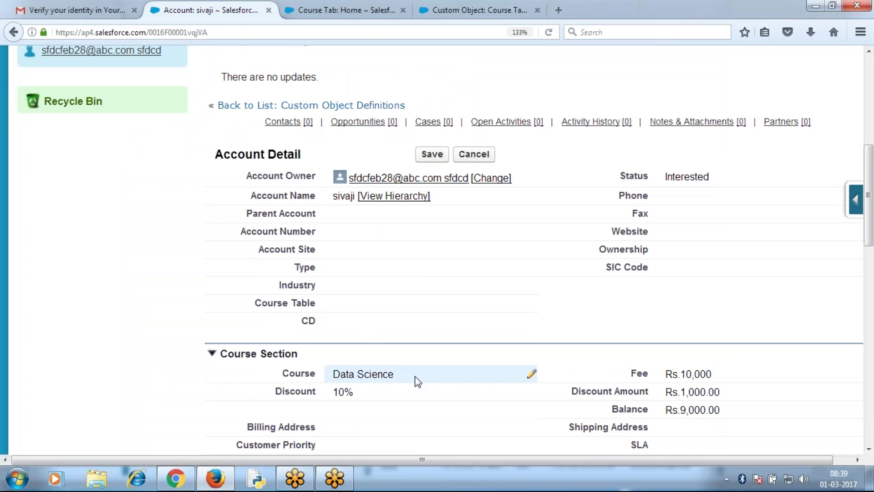
Step: Check the Course picklist values, then open Edit Layout from the Quick Access menu
{"action": "double_click", "coordinate": [418, 380]}
{"action": "left_click", "coordinate": [414, 377]}
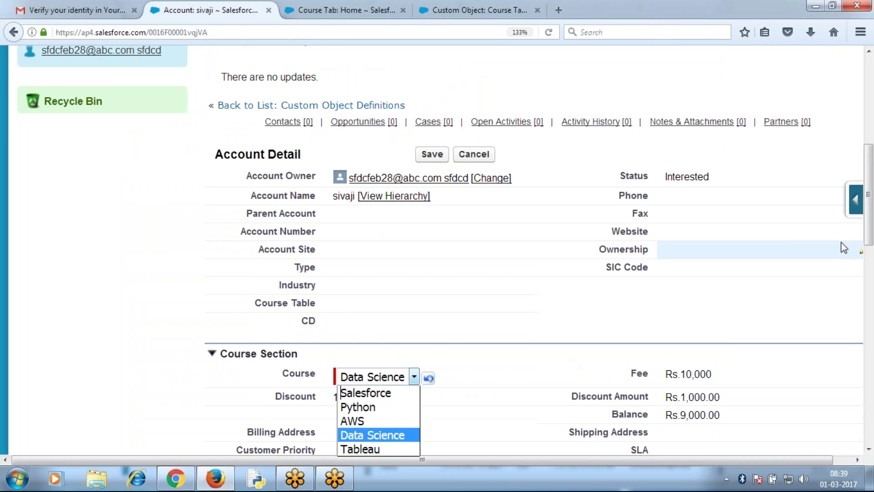
{"action": "left_click", "coordinate": [852, 199]}
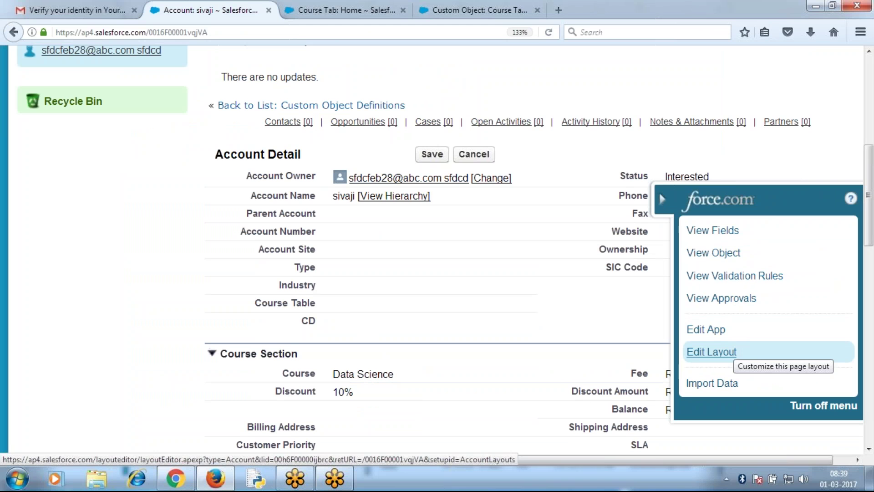
{"action": "left_click", "coordinate": [734, 352]}
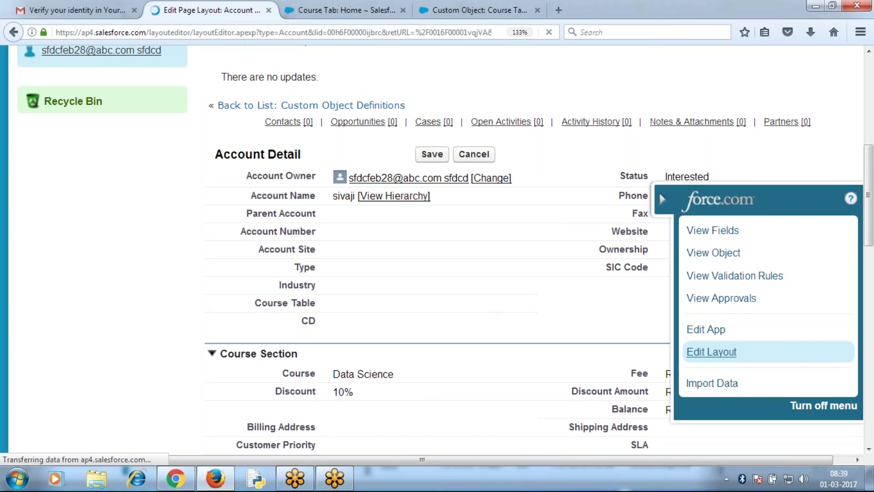
Step: Swap the Course picklist for Course Table in Course Section, remove CD, and save the layout
{"action": "scroll", "coordinate": [300, 255], "scroll_direction": "down", "scroll_amount": 10}
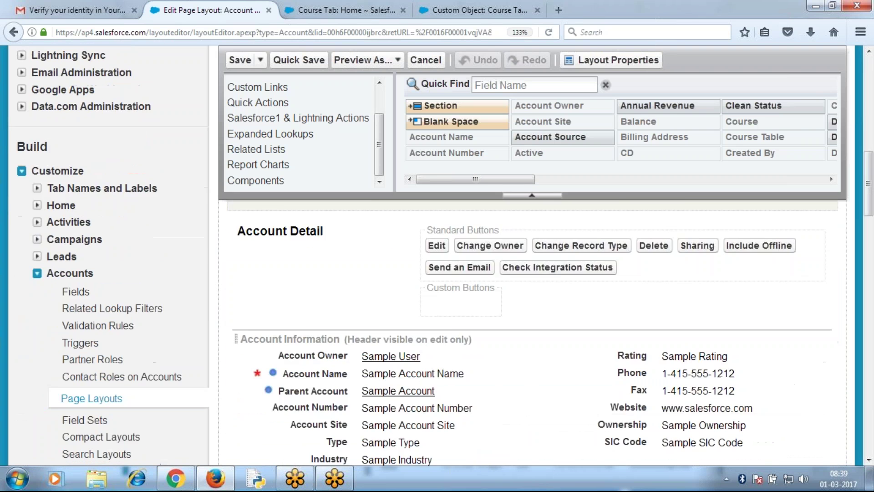
{"action": "scroll", "coordinate": [409, 337], "scroll_direction": "down", "scroll_amount": 4}
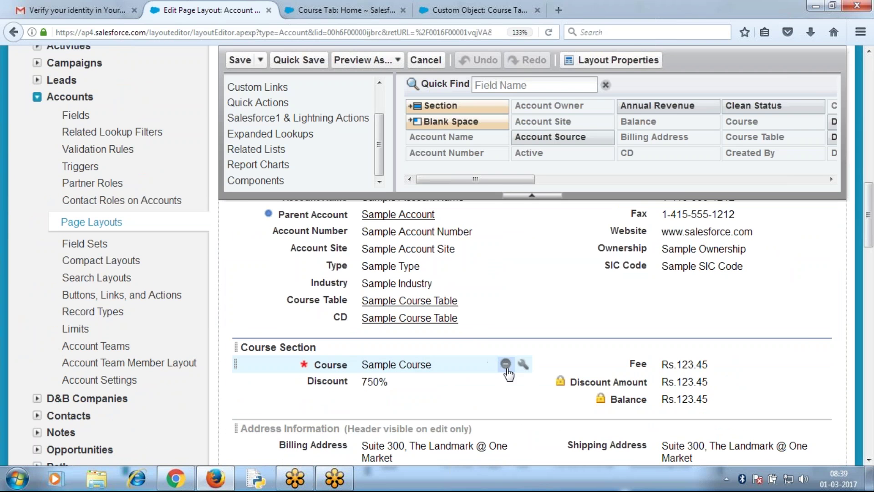
{"action": "left_click", "coordinate": [505, 364]}
{"action": "left_click_drag", "start_coordinate": [373, 300], "coordinate": [394, 366]}
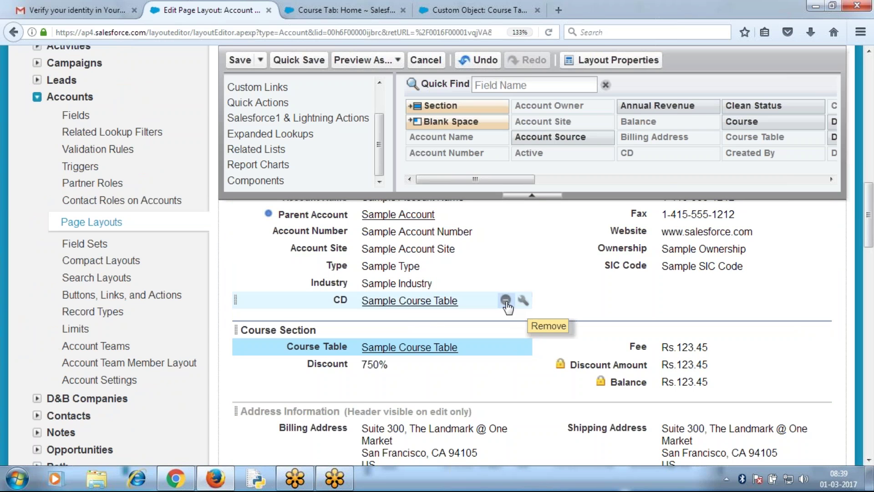
{"action": "left_click", "coordinate": [505, 300]}
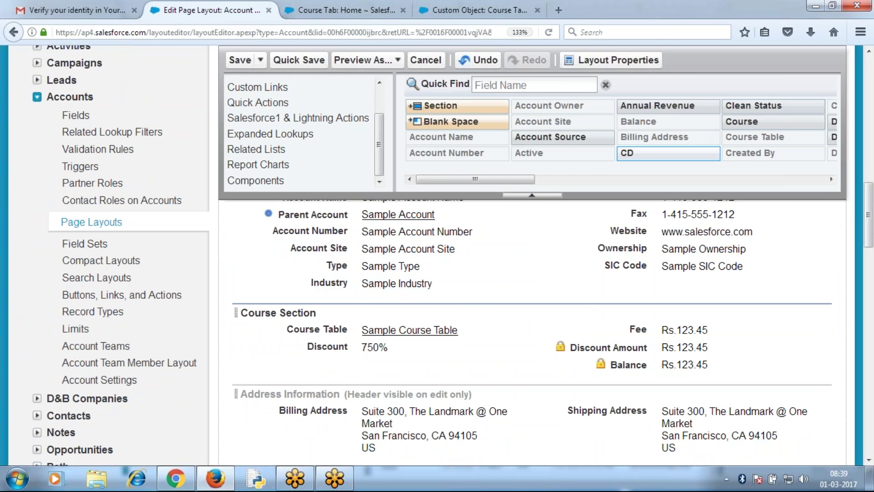
{"action": "left_click_drag", "start_coordinate": [494, 180], "coordinate": [551, 175]}
{"action": "left_click_drag", "start_coordinate": [582, 122], "coordinate": [364, 300]}
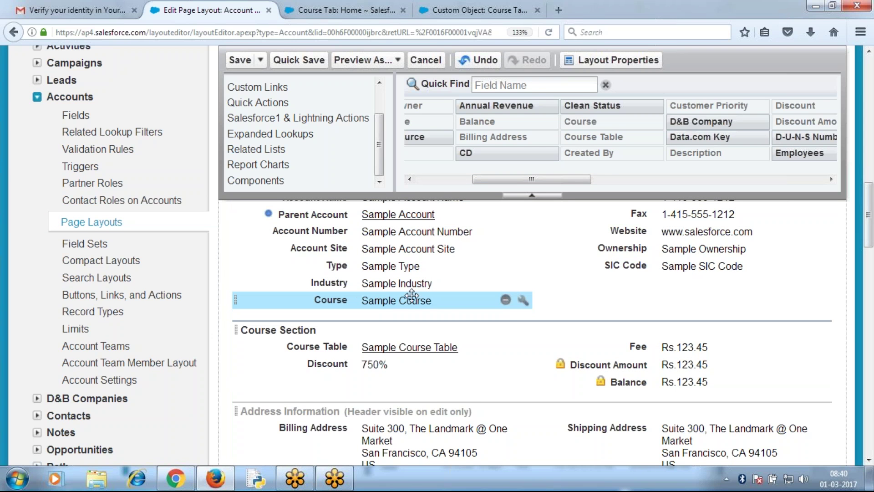
{"action": "left_click", "coordinate": [505, 300]}
{"action": "left_click", "coordinate": [240, 59]}
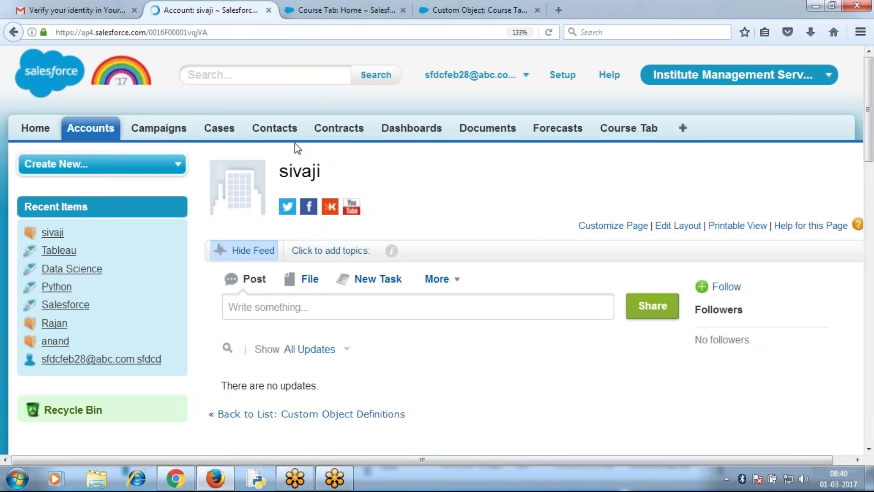
Step: Set the account's Course Table to Salesforce via the lookup, then switch to the notes
{"action": "scroll", "coordinate": [344, 217], "scroll_direction": "down", "scroll_amount": 10}
{"action": "double_click", "coordinate": [343, 253]}
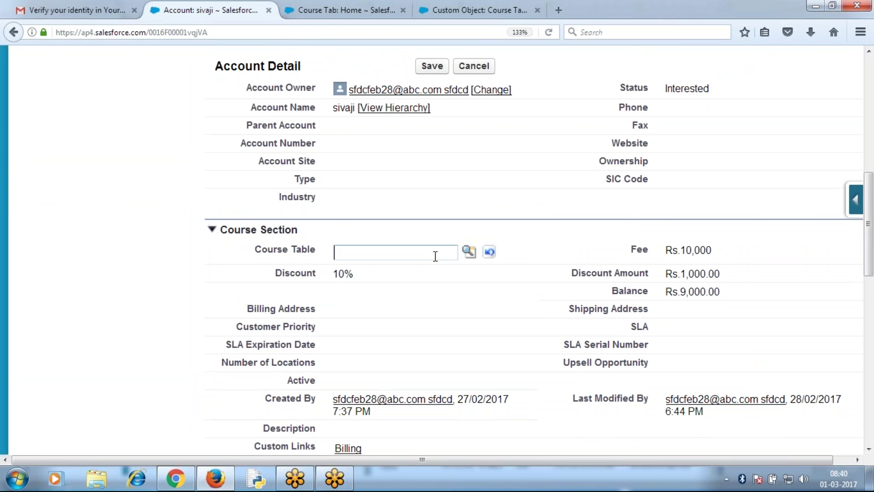
{"action": "left_click", "coordinate": [470, 251]}
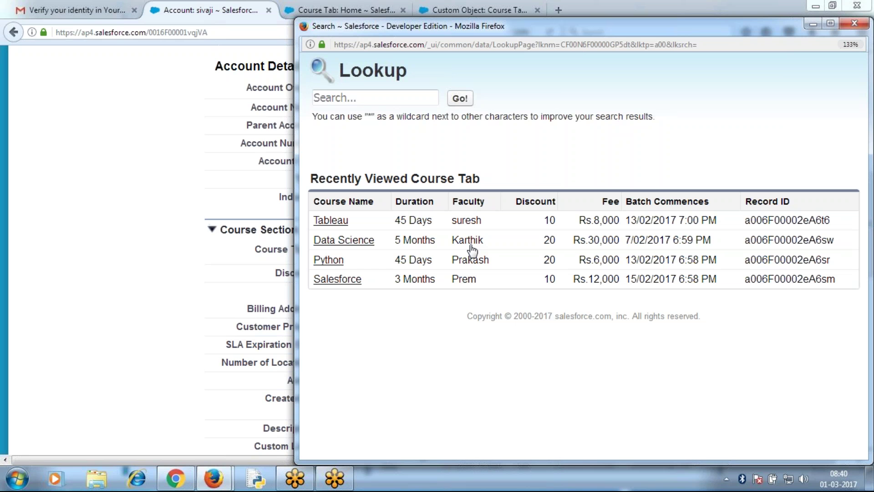
{"action": "left_click", "coordinate": [335, 278]}
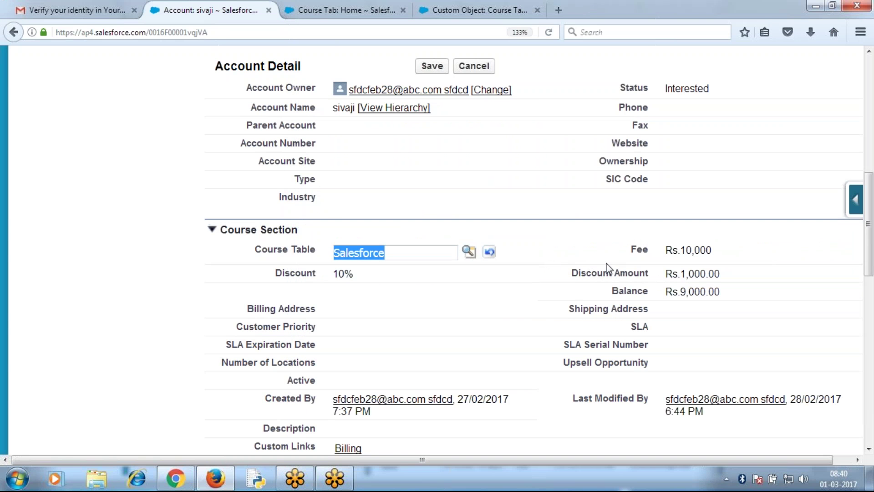
{"action": "key", "text": "alt+Tab"}
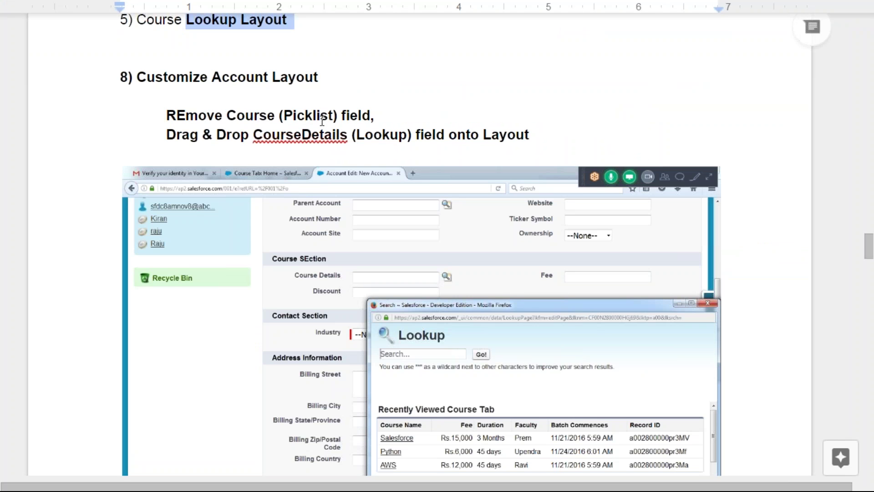
Step: Scroll the notes to '1) Customize Account Object Fields' and select 'Course Details'
{"action": "scroll", "coordinate": [367, 214], "scroll_direction": "down", "scroll_amount": 5}
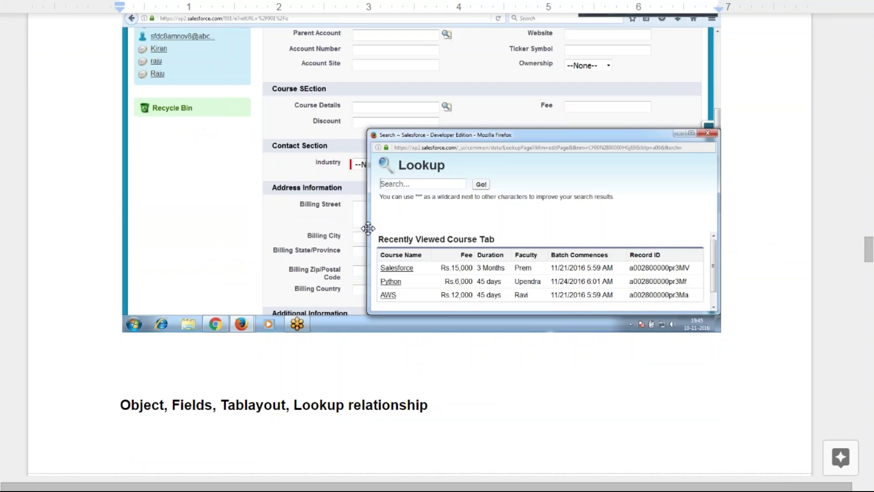
{"action": "scroll", "coordinate": [370, 266], "scroll_direction": "down", "scroll_amount": 5}
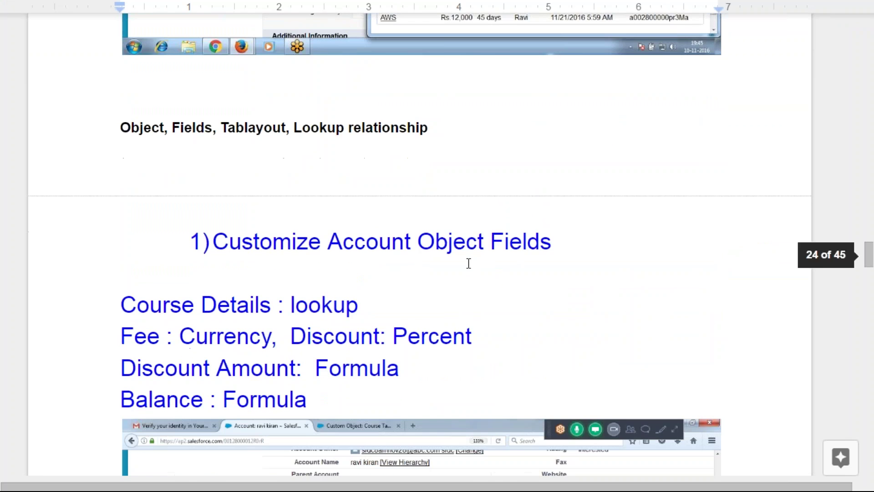
{"action": "scroll", "coordinate": [468, 263], "scroll_direction": "down", "scroll_amount": 1}
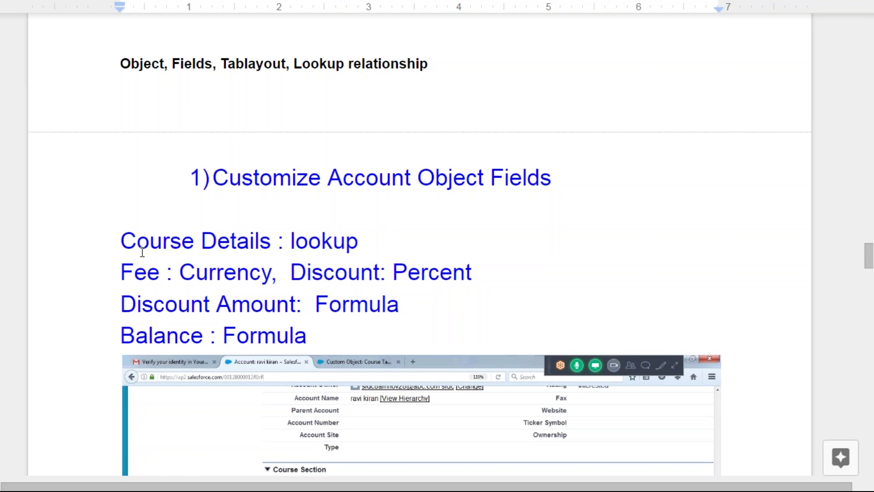
{"action": "left_click", "coordinate": [122, 239]}
{"action": "left_click_drag", "start_coordinate": [121, 239], "coordinate": [277, 242]}
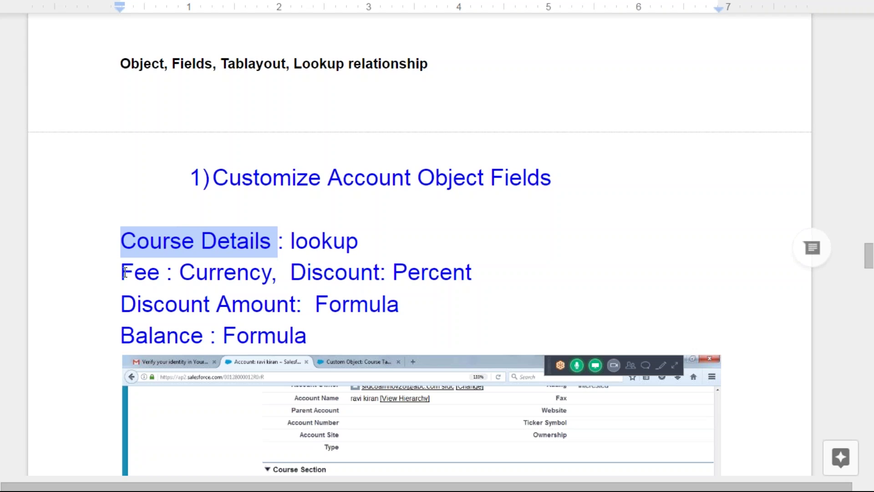
{"action": "left_click_drag", "start_coordinate": [125, 273], "coordinate": [179, 273]}
{"action": "scroll", "coordinate": [353, 319], "scroll_direction": "down", "scroll_amount": 3}
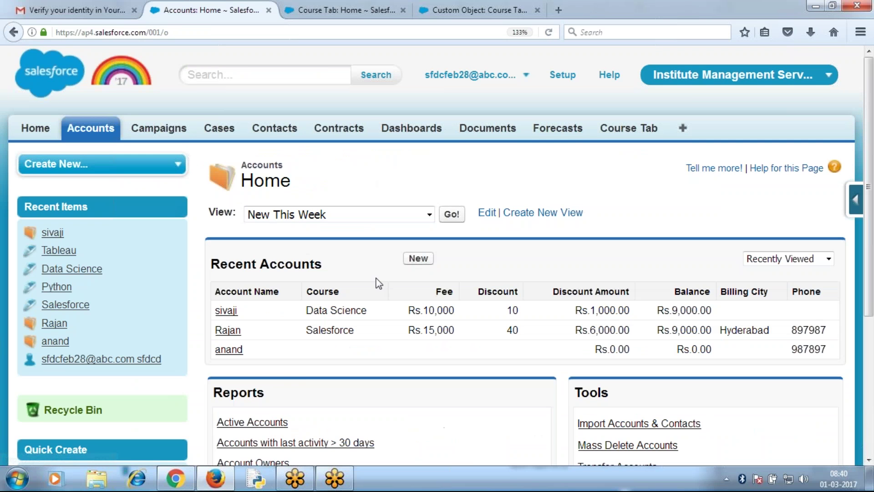
Step: Start a new account with the customer's name and Tableau as its Course Table
{"action": "left_click", "coordinate": [418, 259]}
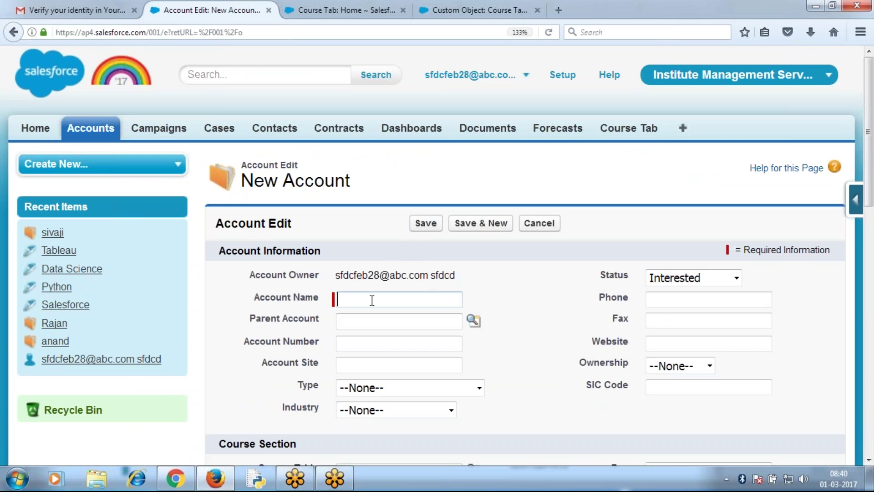
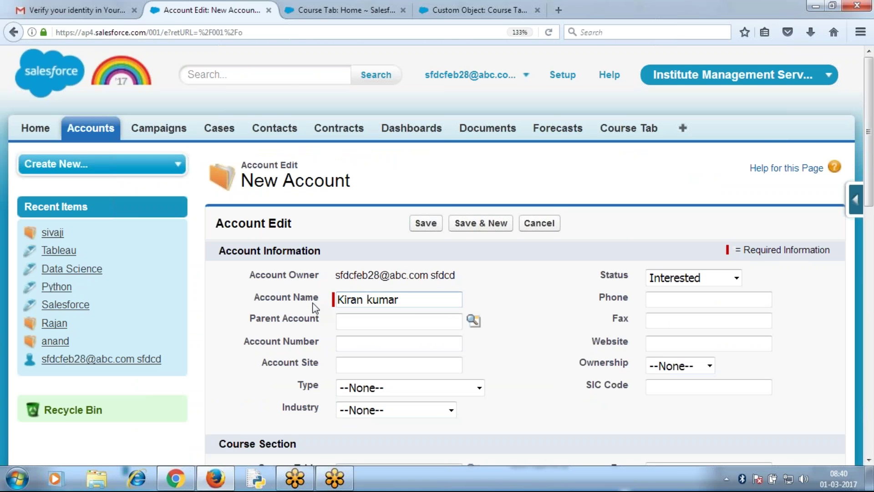
{"action": "scroll", "coordinate": [387, 301], "scroll_direction": "down", "scroll_amount": 5}
{"action": "left_click", "coordinate": [471, 296]}
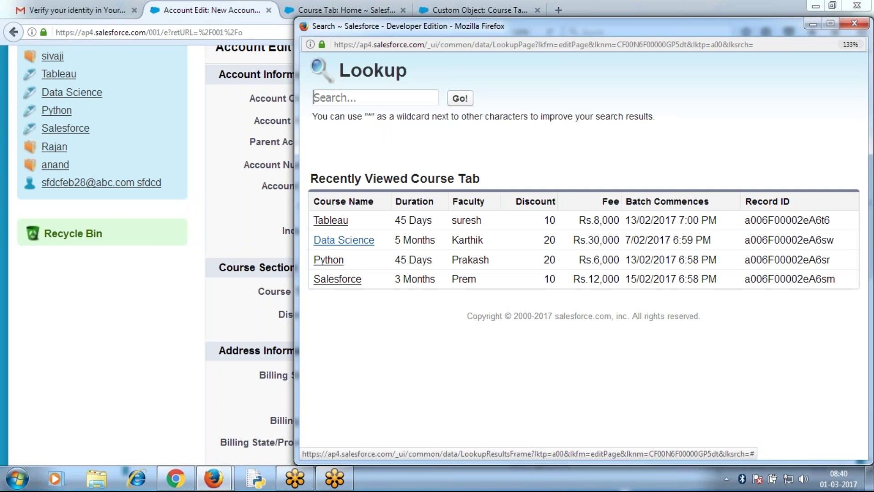
{"action": "left_click", "coordinate": [330, 221]}
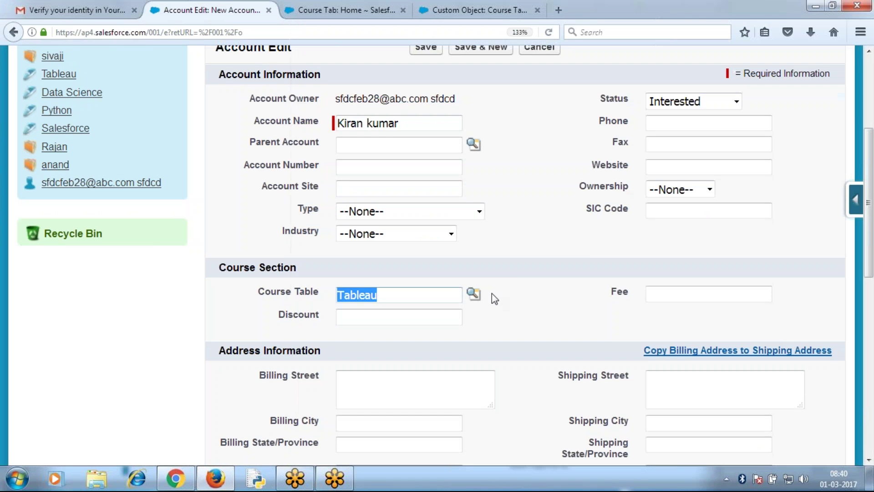
Step: Enter Fee 8k and Discount 10, save, and check the Rs.7,200.00 balance
{"action": "left_click", "coordinate": [647, 293]}
{"action": "type", "text": "8k"}
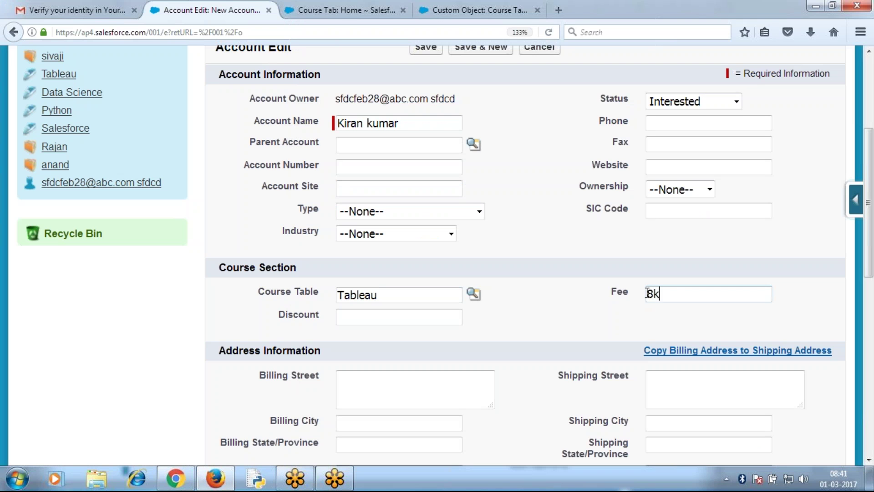
{"action": "key", "text": "Tab"}
{"action": "type", "text": "10"}
{"action": "left_click", "coordinate": [436, 51]}
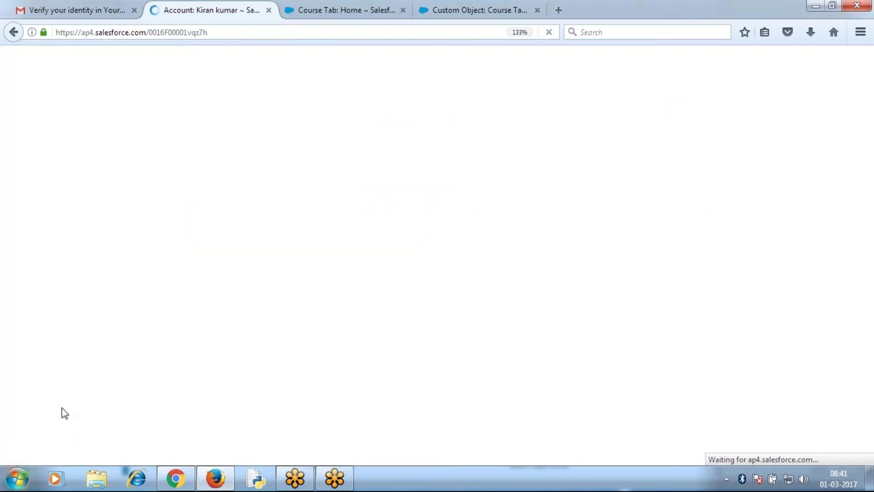
{"action": "scroll", "coordinate": [365, 338], "scroll_direction": "down", "scroll_amount": 10}
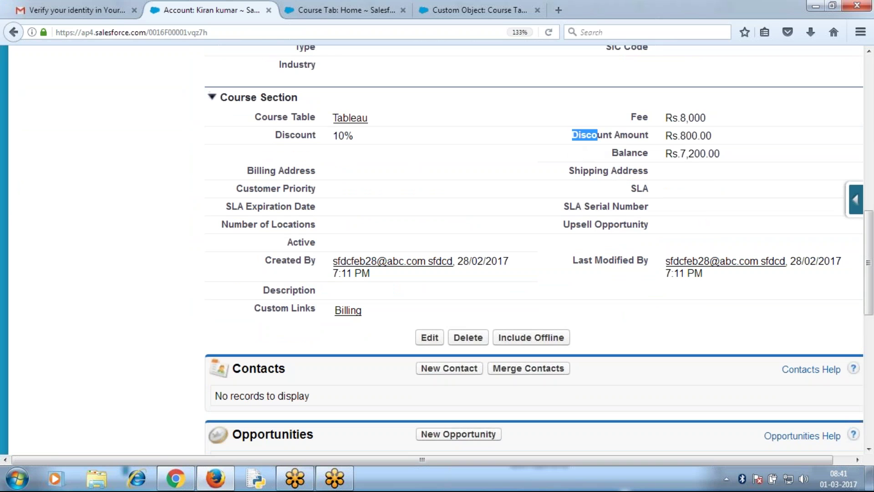
{"action": "left_click_drag", "start_coordinate": [597, 134], "coordinate": [725, 160]}
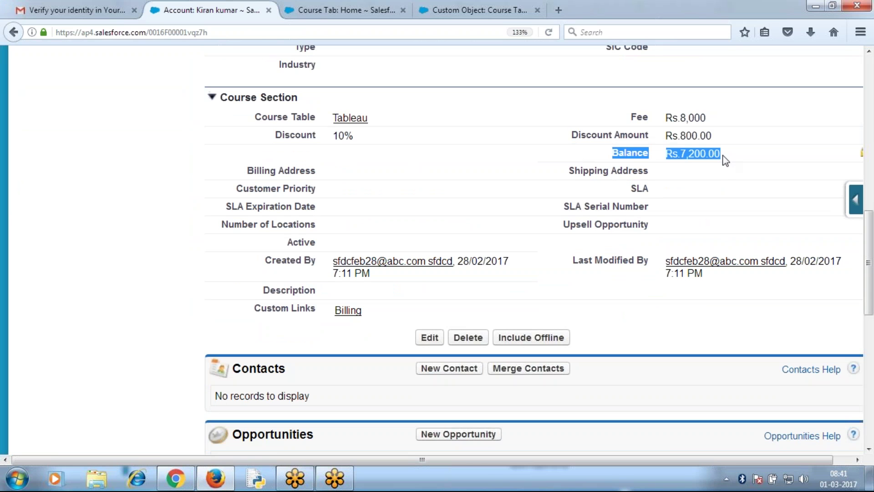
{"action": "double_click", "coordinate": [396, 117]}
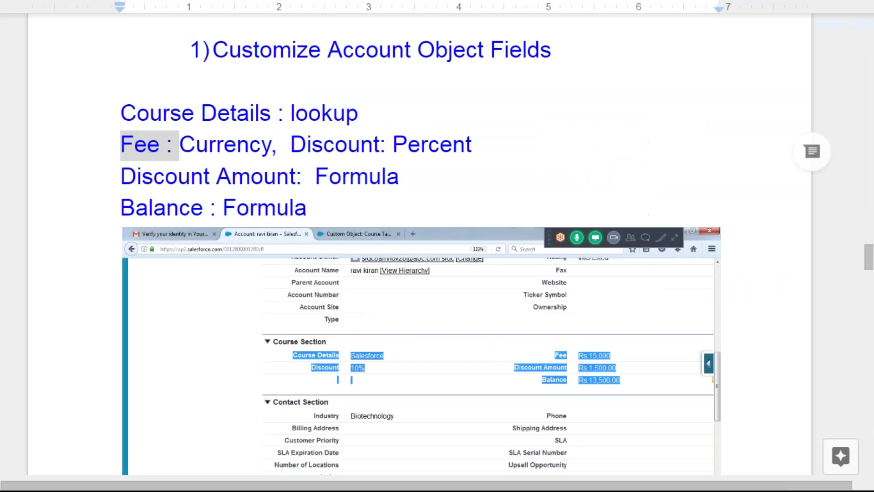
Step: Scroll the notes down to the Opportunity section and select its heading
{"action": "scroll", "coordinate": [445, 140], "scroll_direction": "down", "scroll_amount": 10}
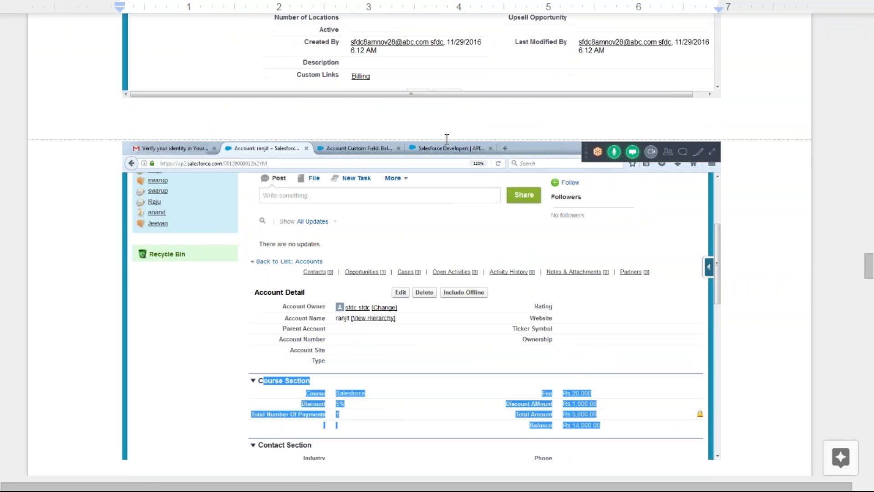
{"action": "scroll", "coordinate": [445, 141], "scroll_direction": "down", "scroll_amount": 6}
{"action": "scroll", "coordinate": [423, 172], "scroll_direction": "down", "scroll_amount": 5}
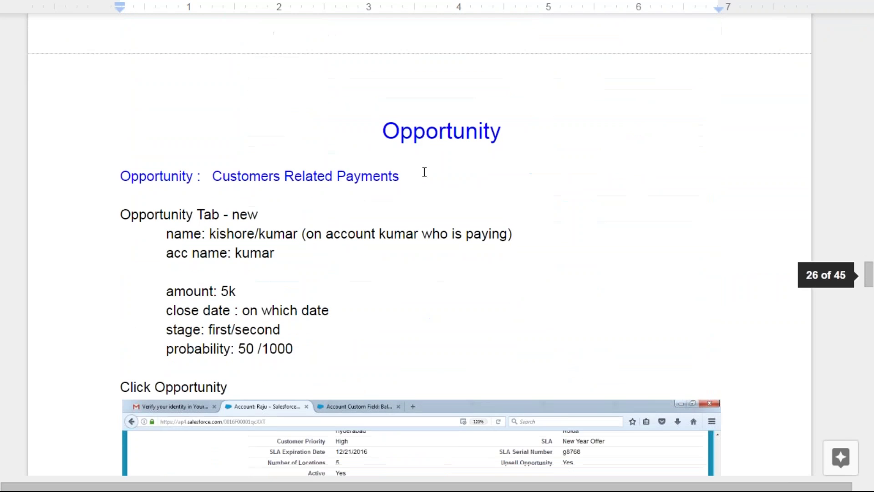
{"action": "left_click_drag", "start_coordinate": [381, 133], "coordinate": [542, 132]}
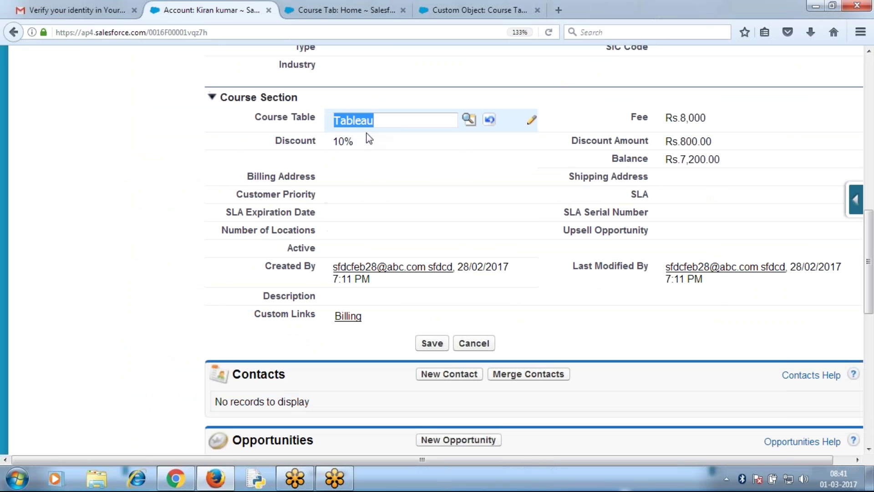
Step: Change the account's Course Table to Salesforce and Fee to 12k, then save
{"action": "key", "text": "BackSpace"}
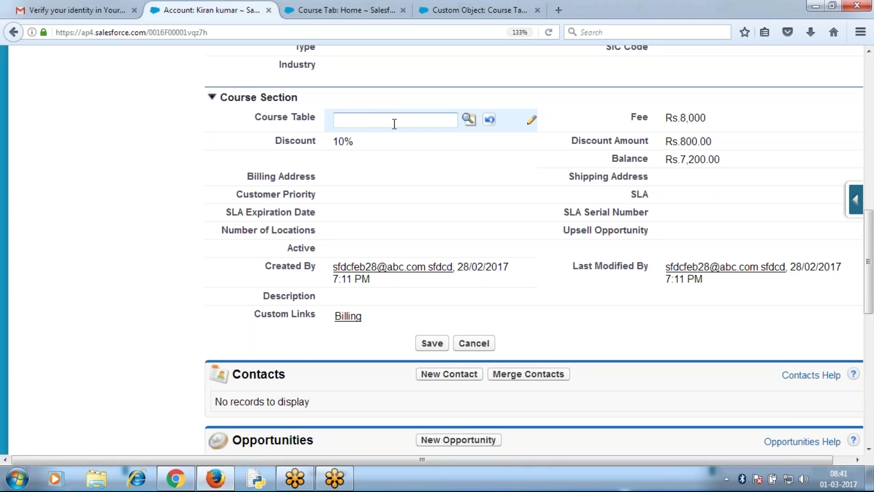
{"action": "left_click", "coordinate": [469, 120]}
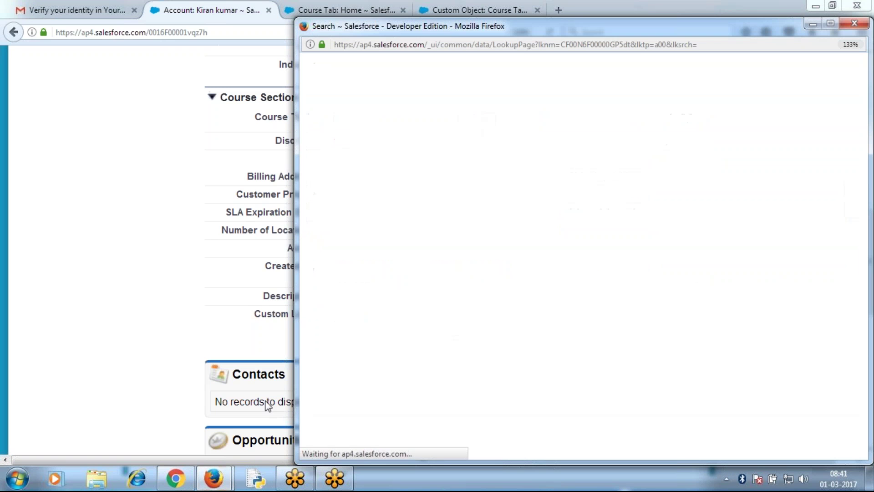
{"action": "left_click", "coordinate": [336, 280]}
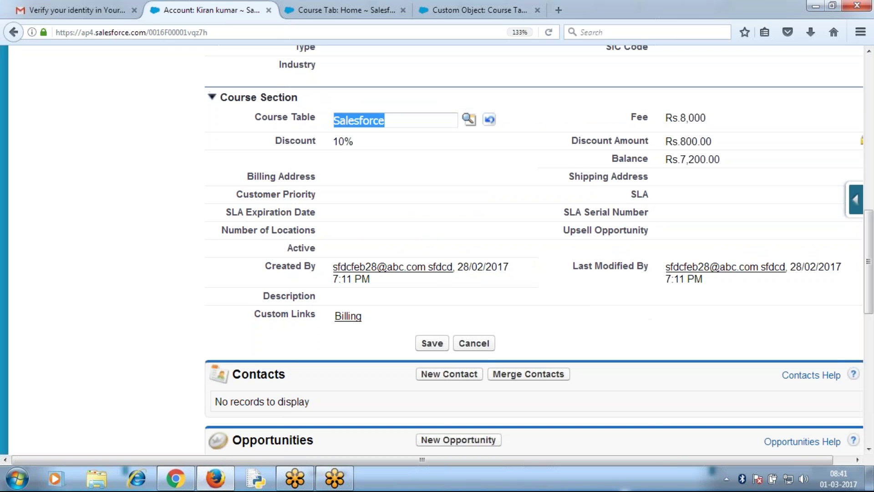
{"action": "double_click", "coordinate": [683, 123]}
{"action": "type", "text": "12"}
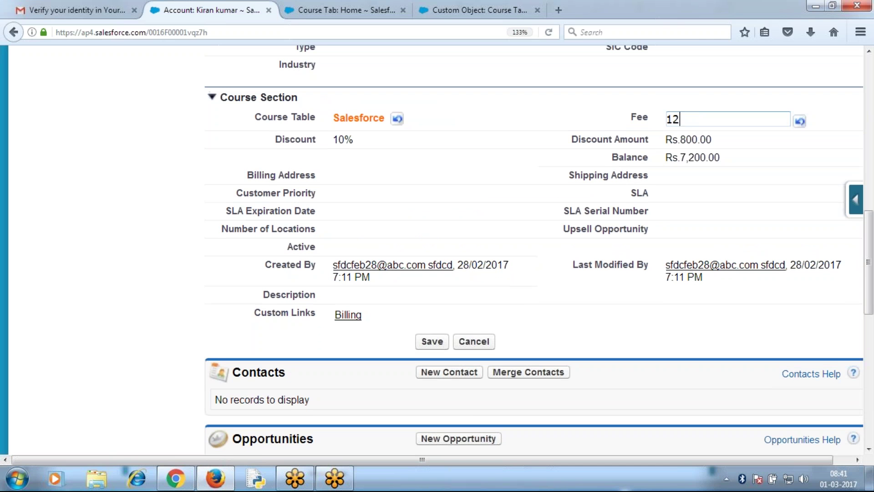
{"action": "type", "text": "k"}
{"action": "left_click", "coordinate": [431, 343]}
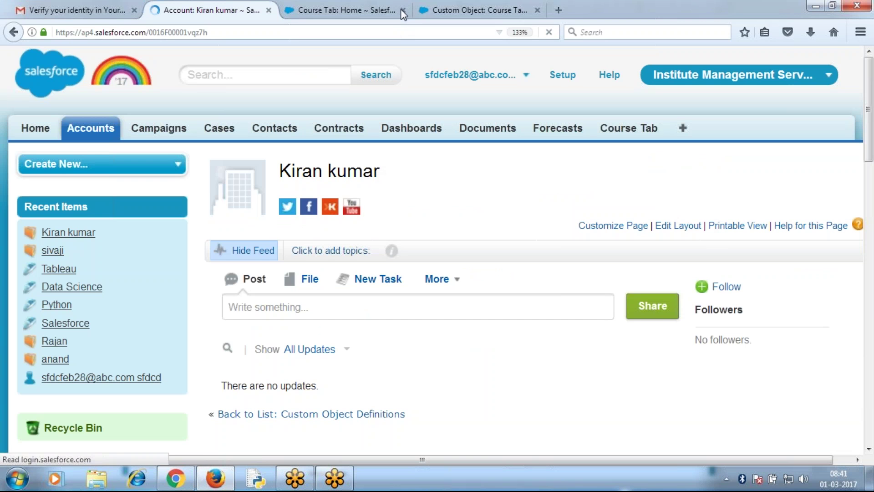
Step: Close the Course Tab and custom object browser tabs and review the account record
{"action": "left_click", "coordinate": [403, 11]}
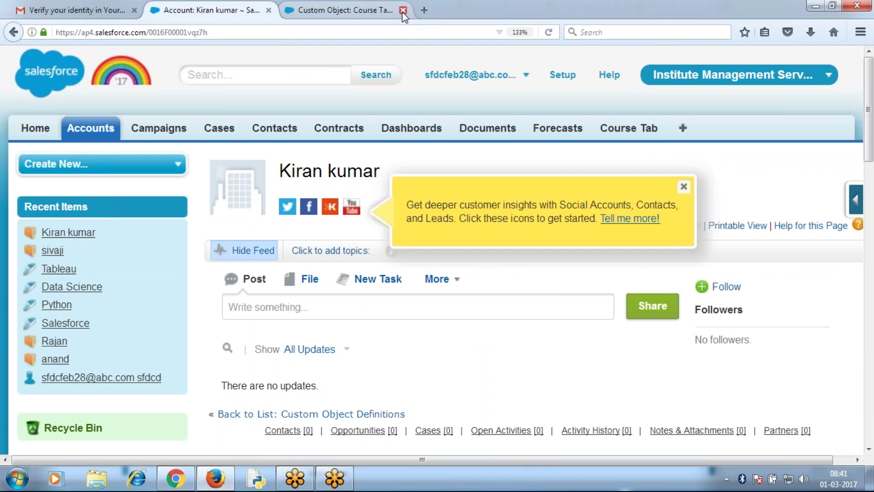
{"action": "left_click", "coordinate": [403, 12]}
{"action": "scroll", "coordinate": [423, 300], "scroll_direction": "down", "scroll_amount": 6}
{"action": "scroll", "coordinate": [423, 301], "scroll_direction": "down", "scroll_amount": 3}
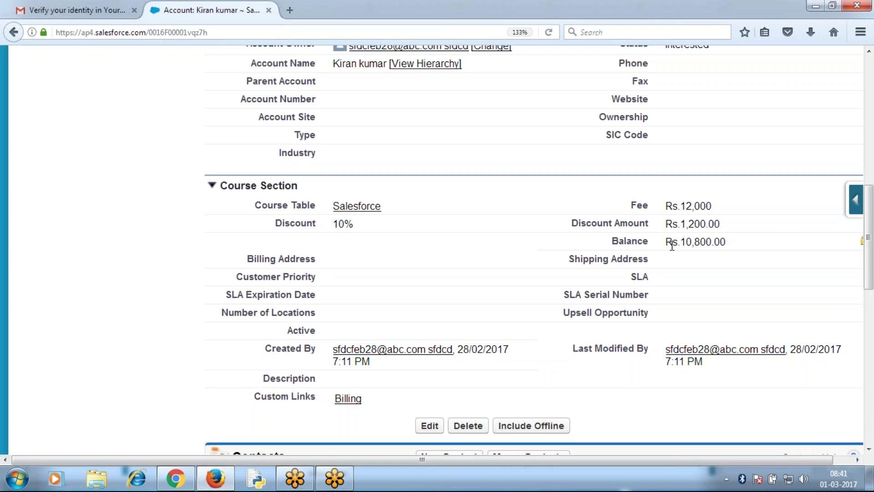
{"action": "scroll", "coordinate": [667, 237], "scroll_direction": "down", "scroll_amount": 6}
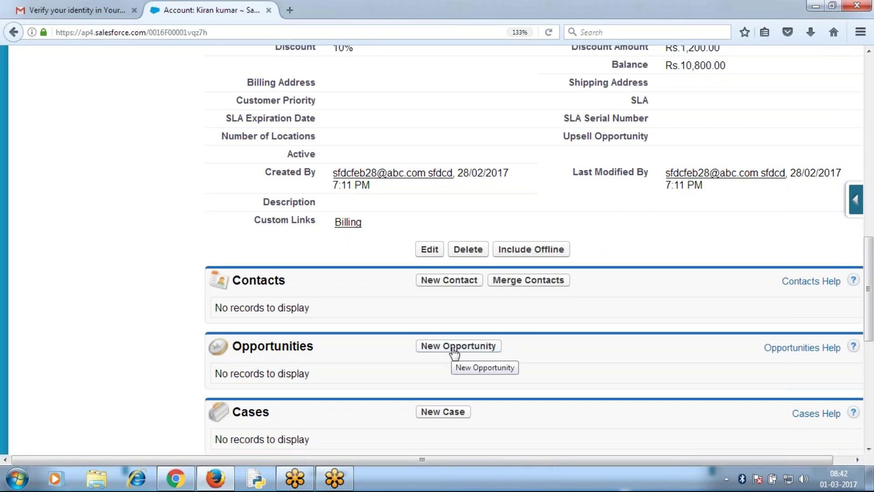
Step: Start a new opportunity named after the customer, with Lead Source Web, Amount 5k, and today's close date
{"action": "left_click", "coordinate": [455, 347]}
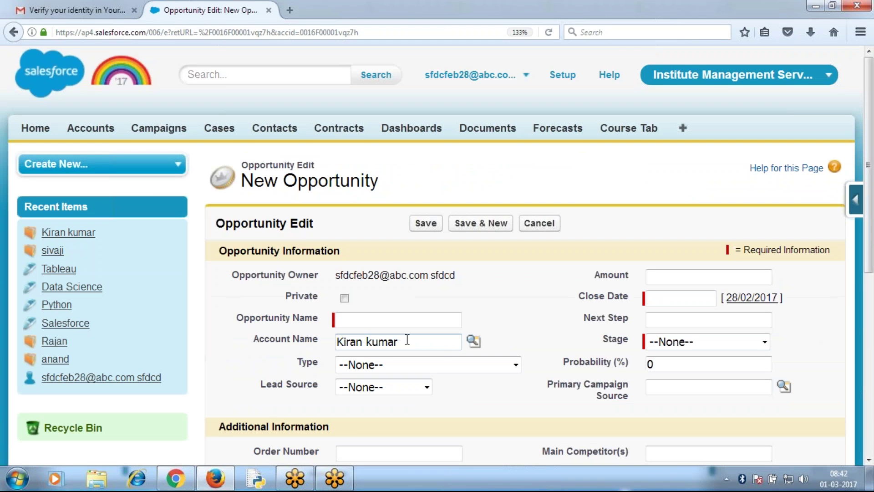
{"action": "left_click", "coordinate": [393, 318]}
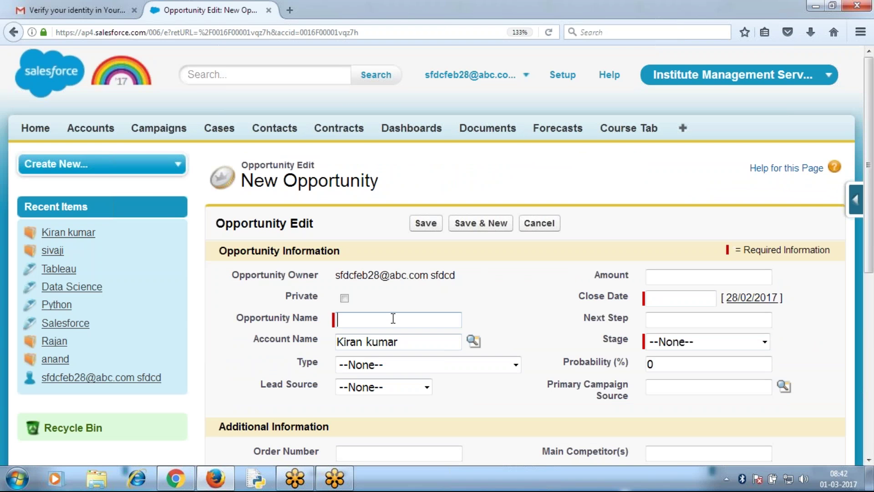
{"action": "type", "text": "Kiran"}
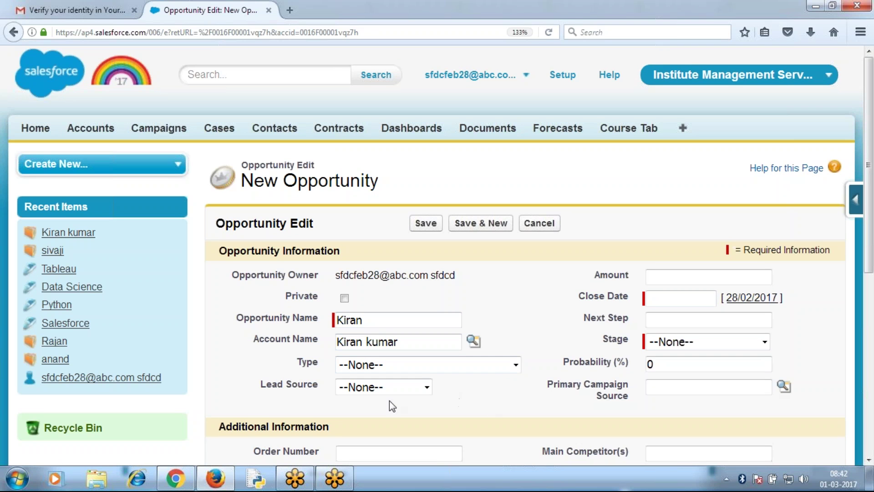
{"action": "left_click", "coordinate": [379, 389]}
{"action": "left_click", "coordinate": [367, 417]}
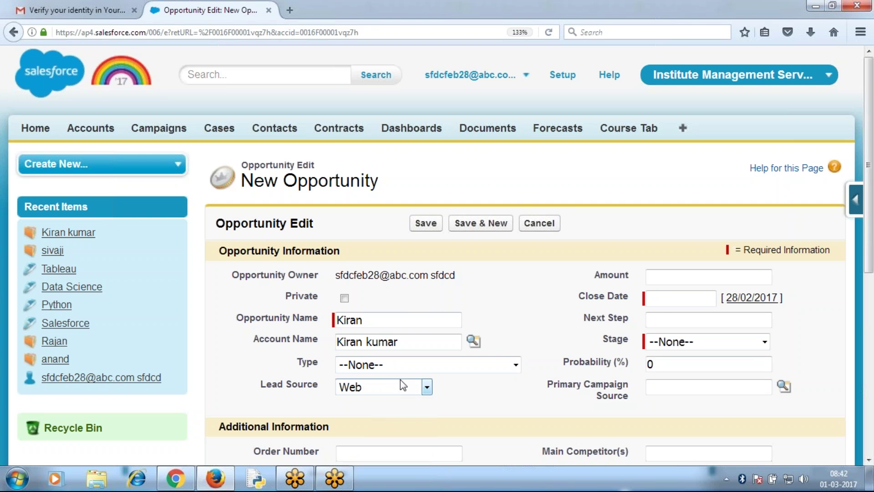
{"action": "left_click", "coordinate": [659, 278]}
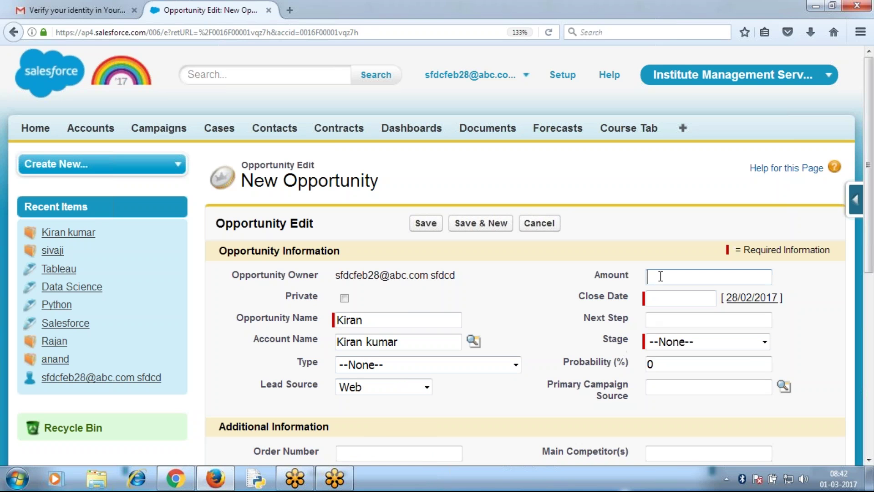
{"action": "type", "text": "5k"}
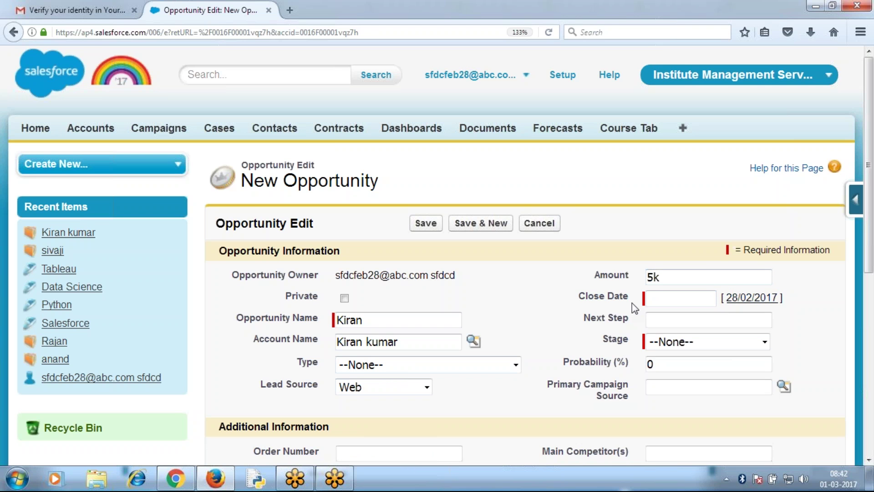
{"action": "left_click", "coordinate": [750, 298]}
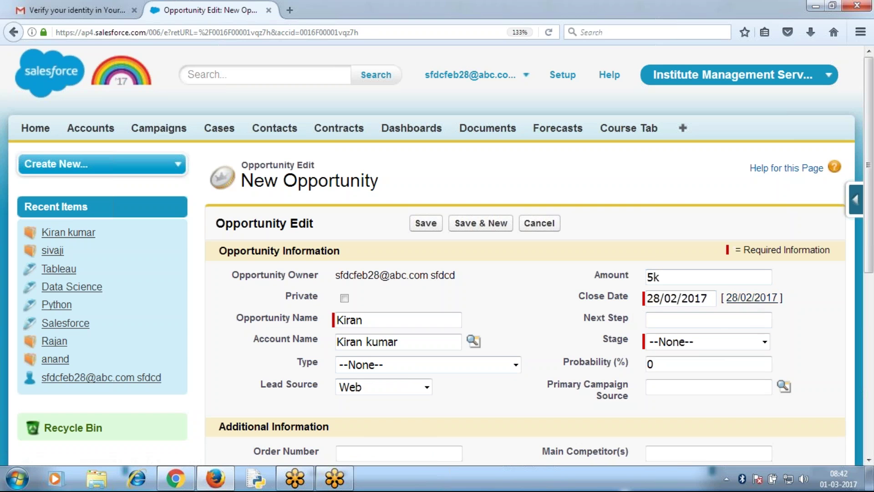
Step: Set the opportunity Stage to Value Proposition so Probability fills in as 50
{"action": "left_click", "coordinate": [695, 342]}
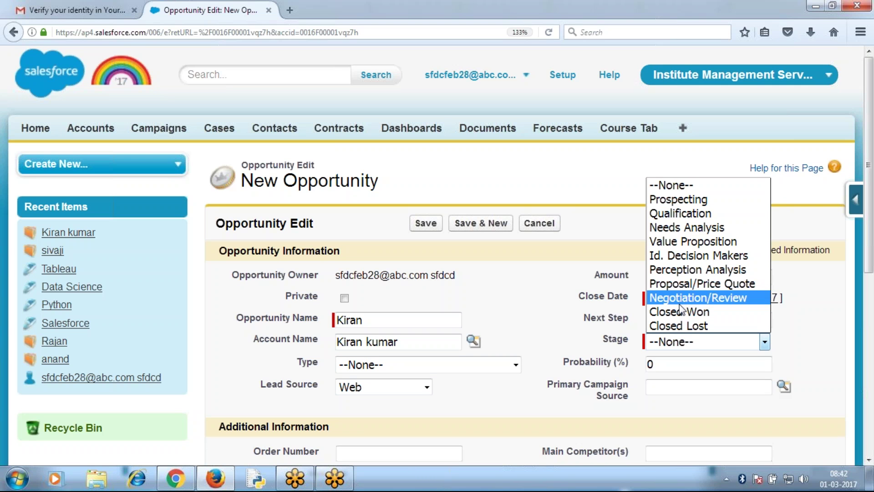
{"action": "left_click", "coordinate": [685, 201]}
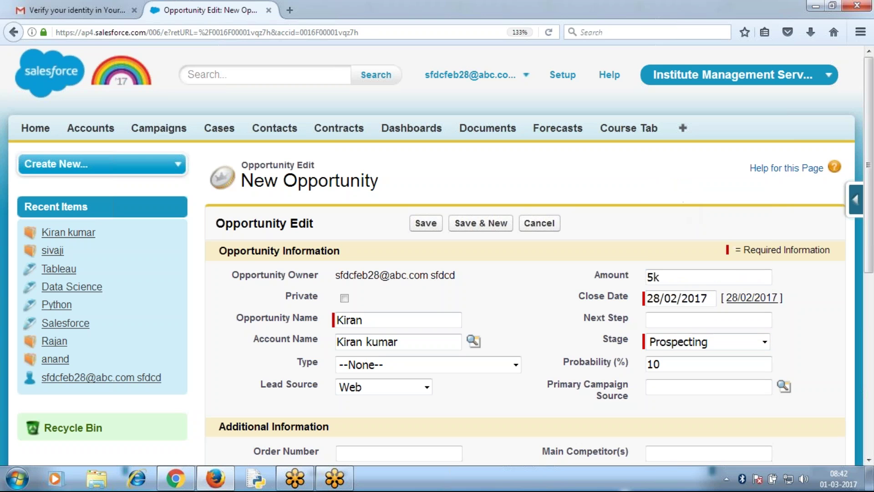
{"action": "left_click", "coordinate": [684, 351]}
{"action": "left_click", "coordinate": [690, 282]}
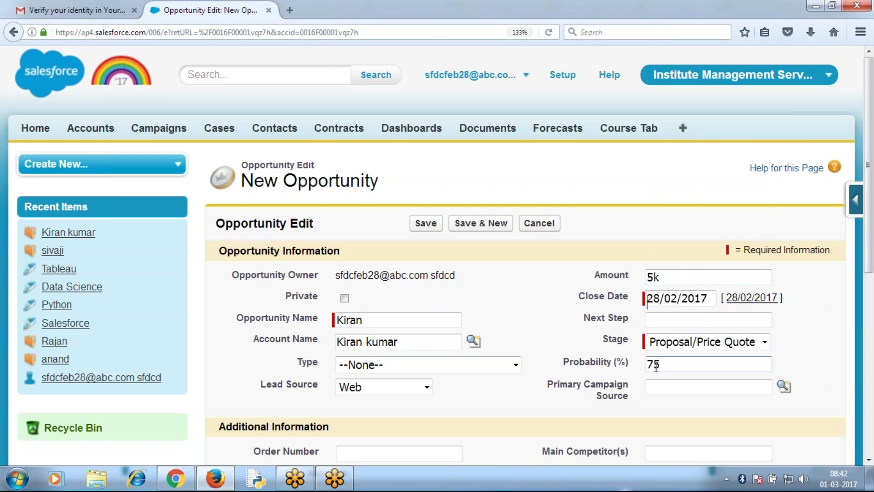
{"action": "left_click", "coordinate": [678, 350]}
{"action": "left_click", "coordinate": [672, 282]}
{"action": "left_click", "coordinate": [668, 352]}
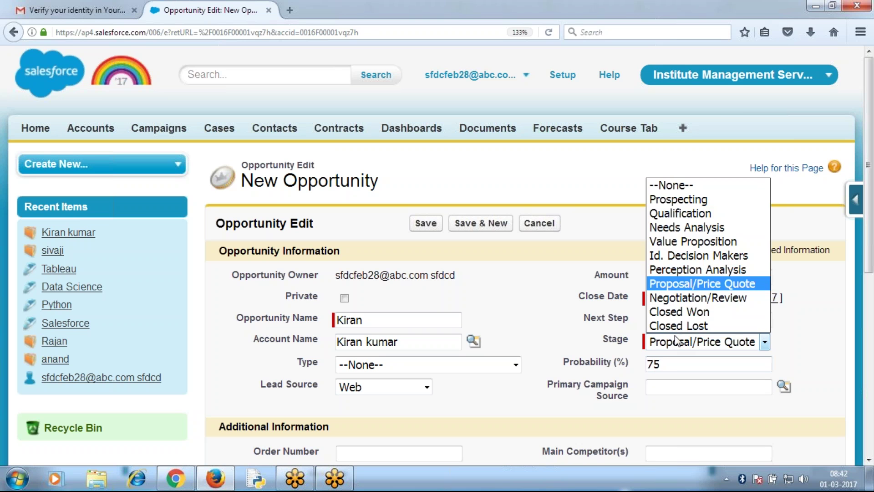
{"action": "left_click", "coordinate": [672, 235]}
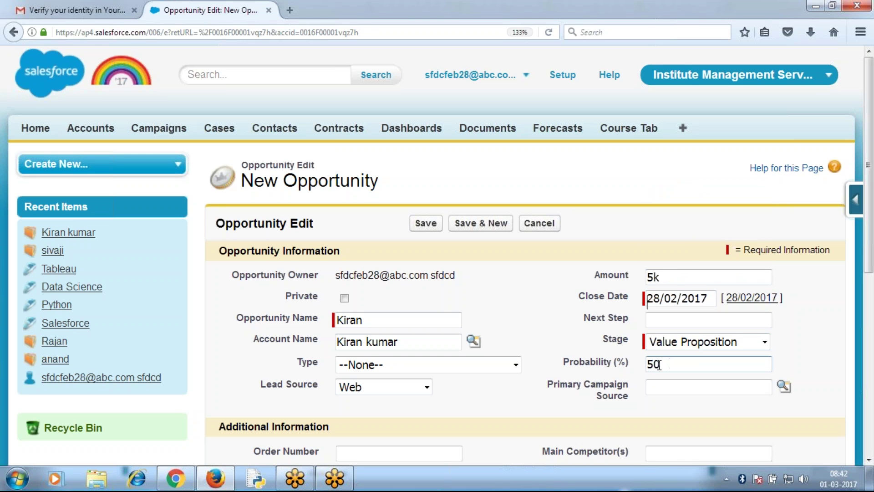
{"action": "left_click_drag", "start_coordinate": [631, 340], "coordinate": [604, 345]}
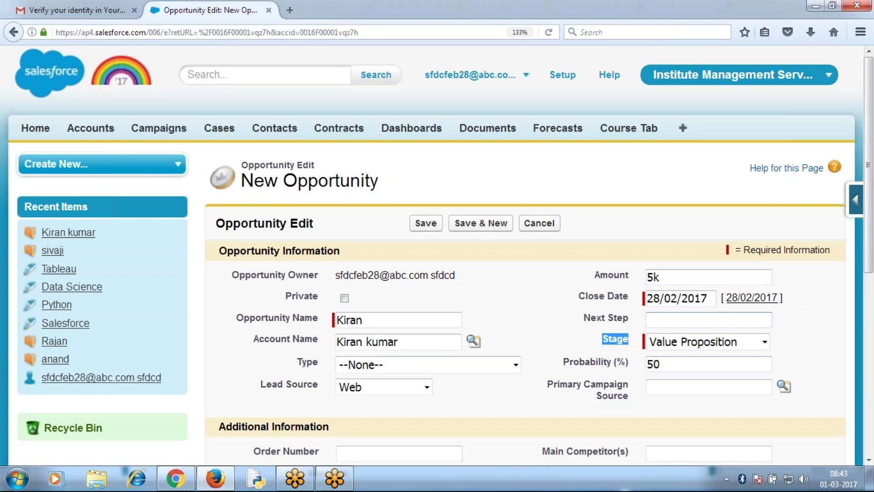
Step: Open the Opportunity Stage field's details through View Fields
{"action": "left_click", "coordinate": [683, 343]}
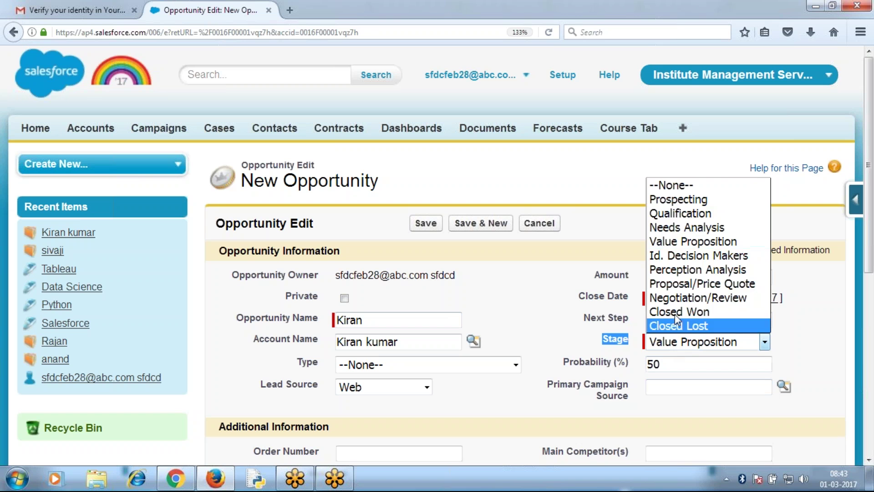
{"action": "left_click", "coordinate": [851, 200]}
{"action": "left_click", "coordinate": [725, 231]}
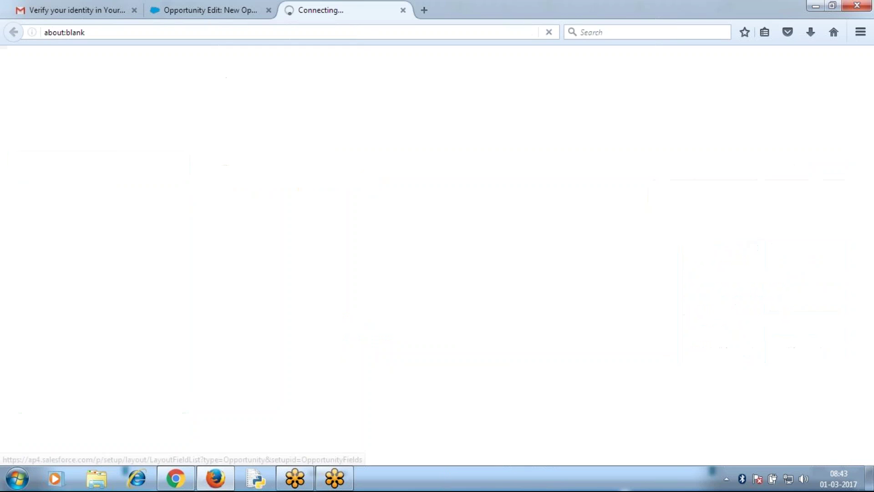
{"action": "scroll", "coordinate": [405, 298], "scroll_direction": "down", "scroll_amount": 10}
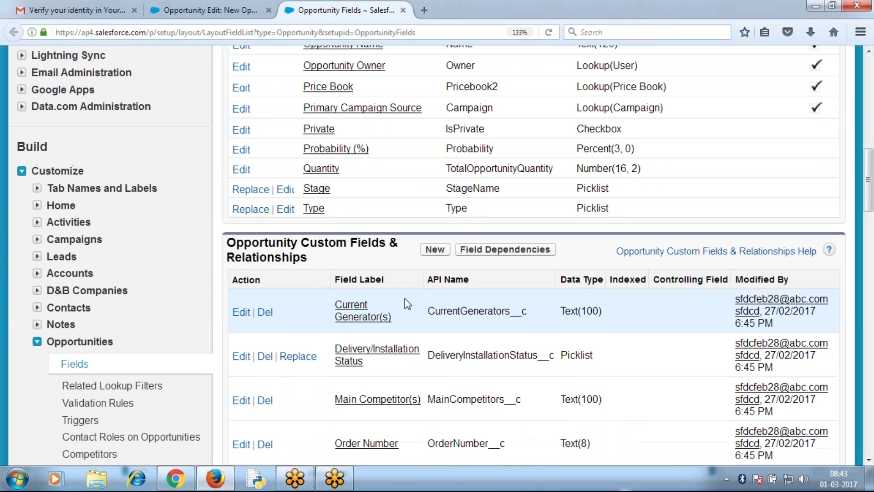
{"action": "left_click", "coordinate": [322, 191]}
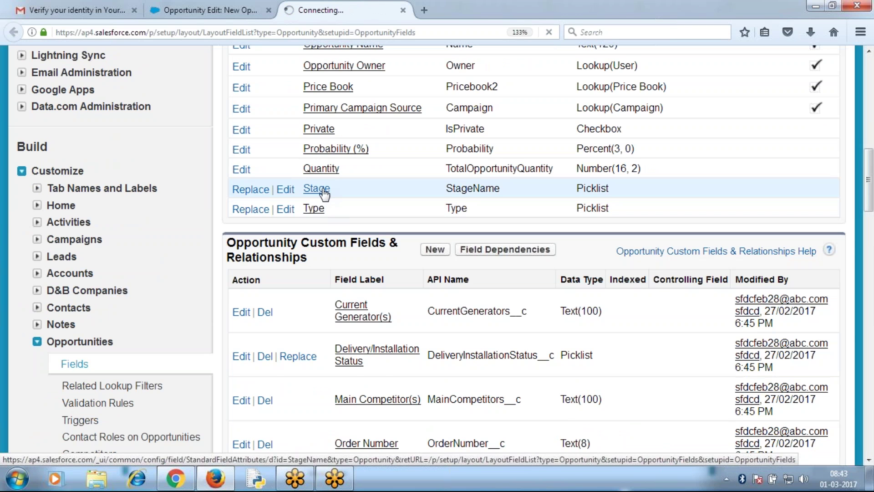
{"action": "scroll", "coordinate": [477, 306], "scroll_direction": "down", "scroll_amount": 3}
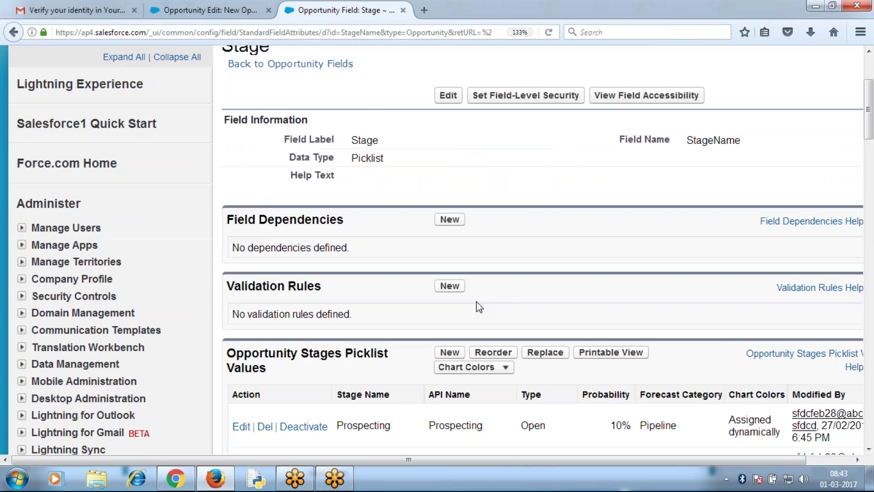
{"action": "scroll", "coordinate": [477, 306], "scroll_direction": "up", "scroll_amount": 1}
{"action": "scroll", "coordinate": [460, 311], "scroll_direction": "down", "scroll_amount": 10}
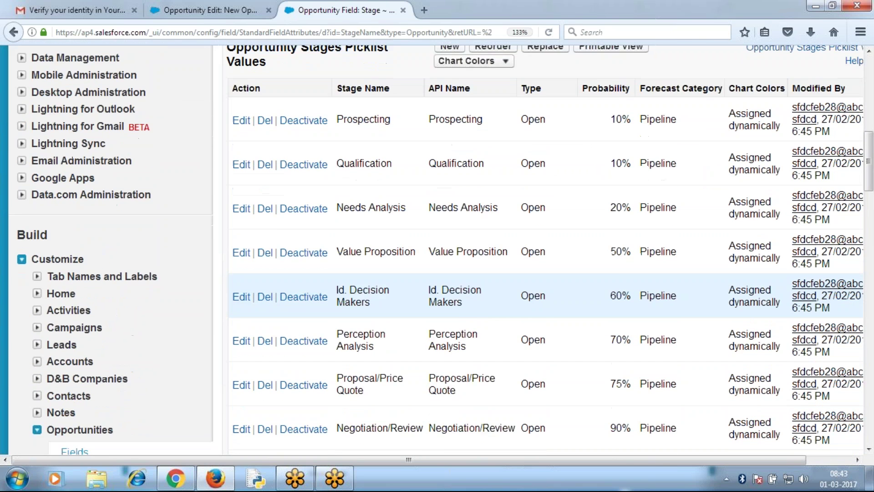
{"action": "scroll", "coordinate": [460, 310], "scroll_direction": "up", "scroll_amount": 3}
Step: Add a 'First Installment' stage value with probability 50
{"action": "left_click", "coordinate": [449, 135]}
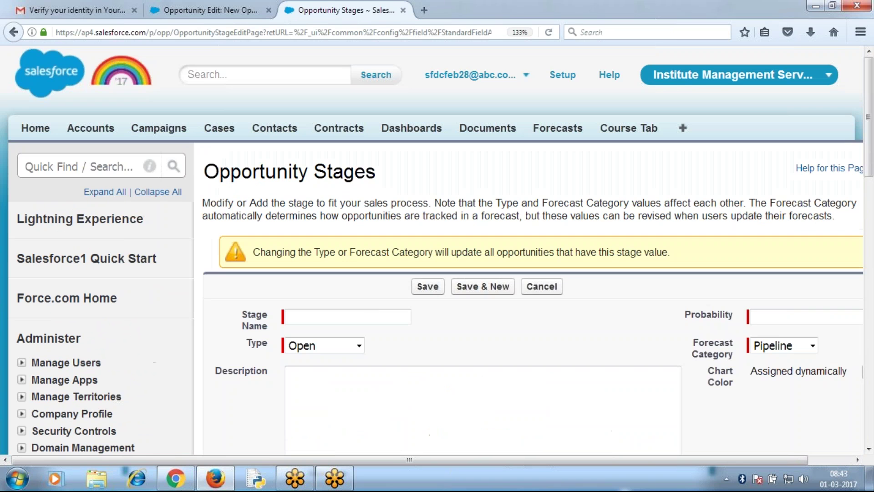
{"action": "left_click", "coordinate": [337, 318]}
{"action": "type", "text": "First Installment"}
{"action": "key", "text": "Tab"}
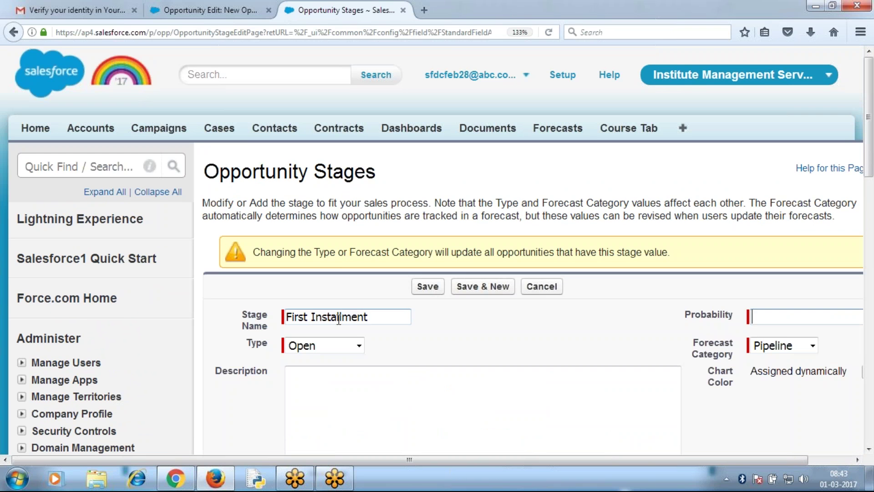
{"action": "type", "text": "50"}
{"action": "left_click", "coordinate": [427, 286]}
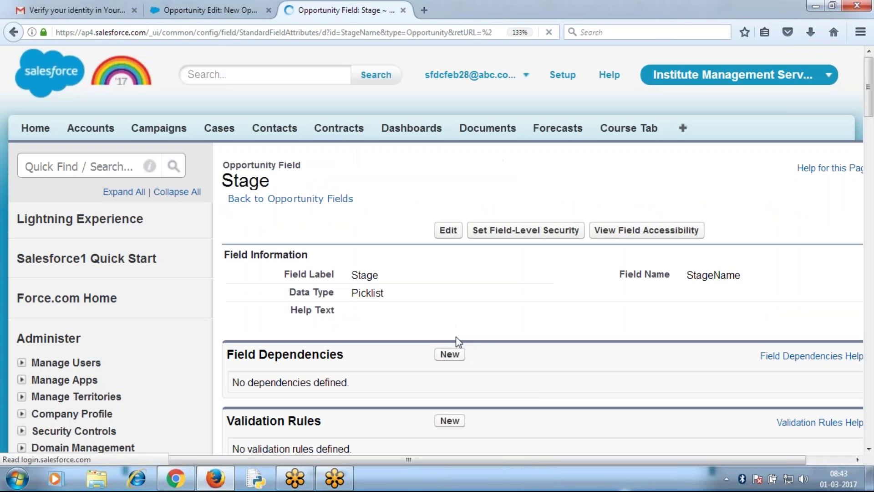
Step: Add a 'Second Installment' stage value with probability 100
{"action": "scroll", "coordinate": [494, 367], "scroll_direction": "down", "scroll_amount": 6}
{"action": "left_click", "coordinate": [450, 223]}
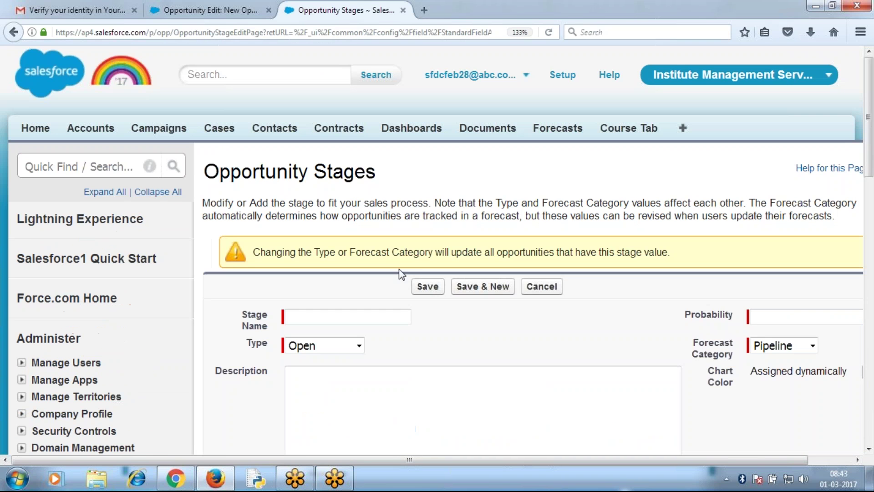
{"action": "left_click", "coordinate": [339, 320]}
{"action": "type", "text": "Second Installment"}
{"action": "key", "text": "Tab"}
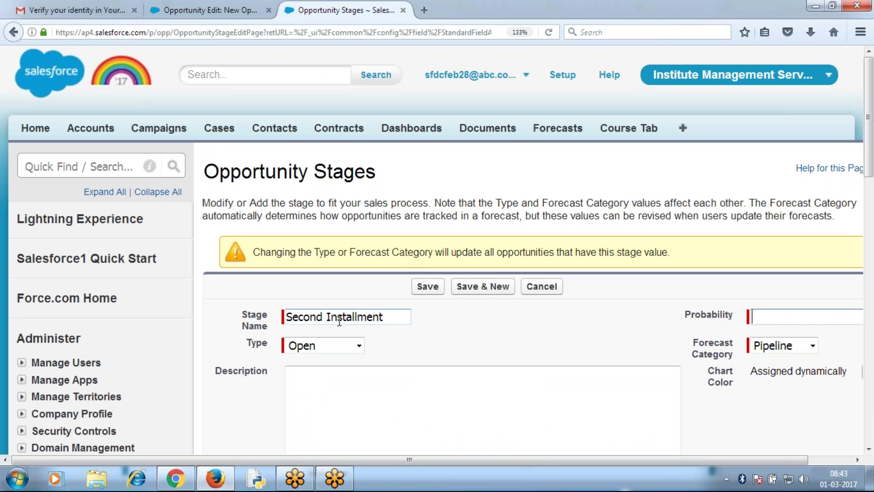
{"action": "type", "text": "100"}
{"action": "left_click", "coordinate": [424, 291]}
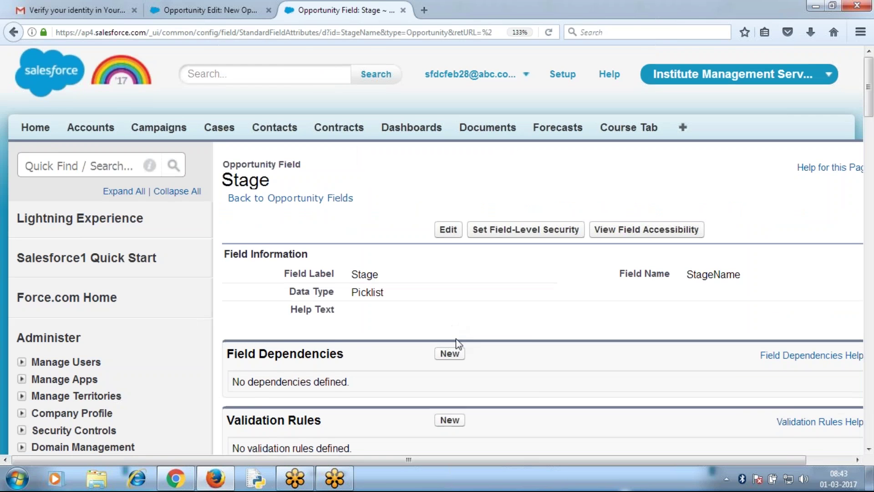
Step: Reorder the Stage picklist so both installment stages sit at the top, and save
{"action": "scroll", "coordinate": [458, 344], "scroll_direction": "down", "scroll_amount": 5}
{"action": "left_click", "coordinate": [494, 223]}
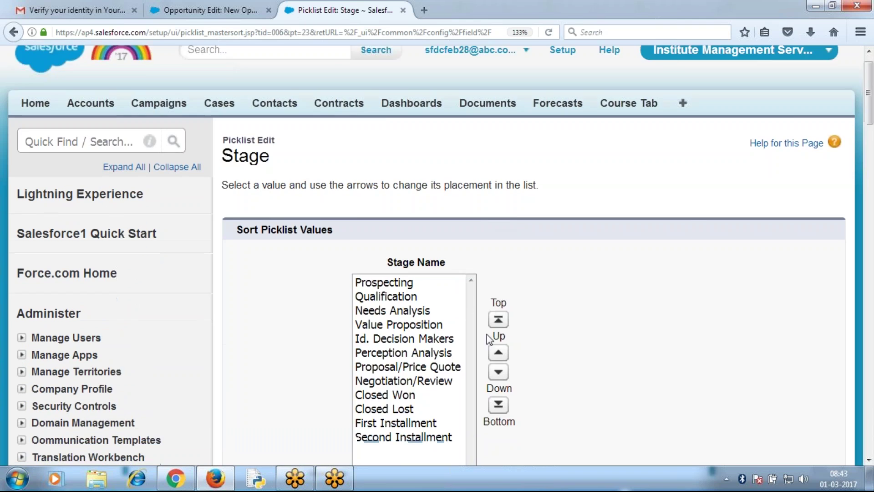
{"action": "scroll", "coordinate": [416, 288], "scroll_direction": "down", "scroll_amount": 3}
{"action": "left_click", "coordinate": [417, 272]}
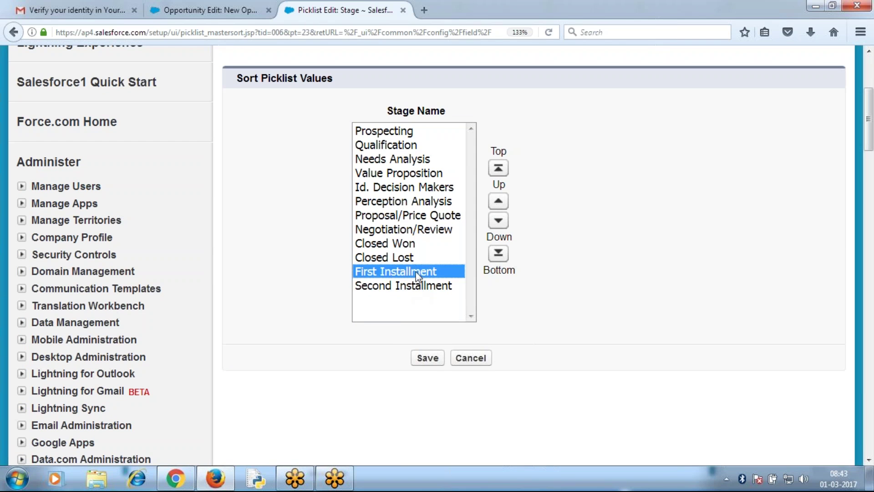
{"action": "left_click", "coordinate": [417, 286], "text": "shift"}
{"action": "left_click", "coordinate": [498, 168]}
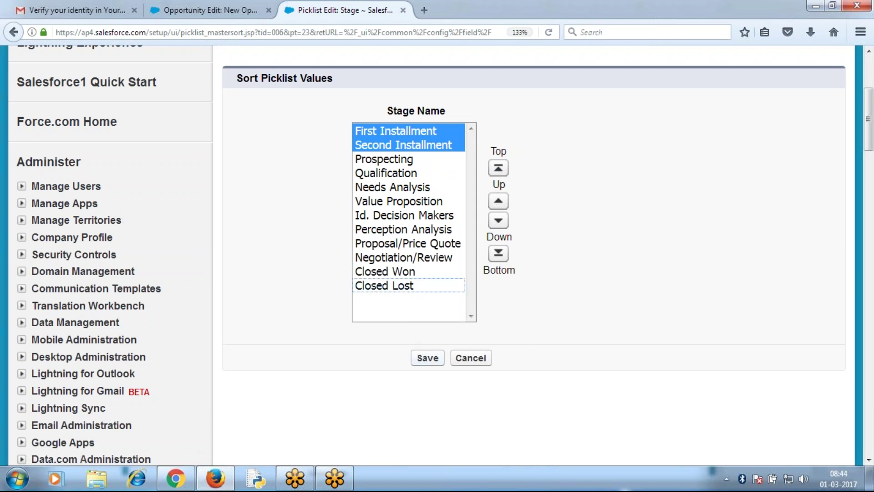
{"action": "left_click", "coordinate": [428, 358]}
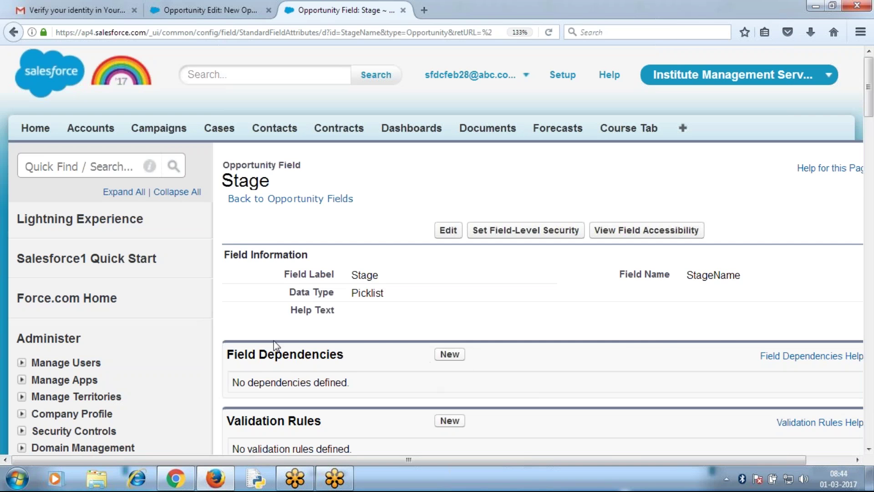
Step: Reload the New Opportunity form and set Stage to Second Installment, filling Probability with 100
{"action": "left_click", "coordinate": [207, 10]}
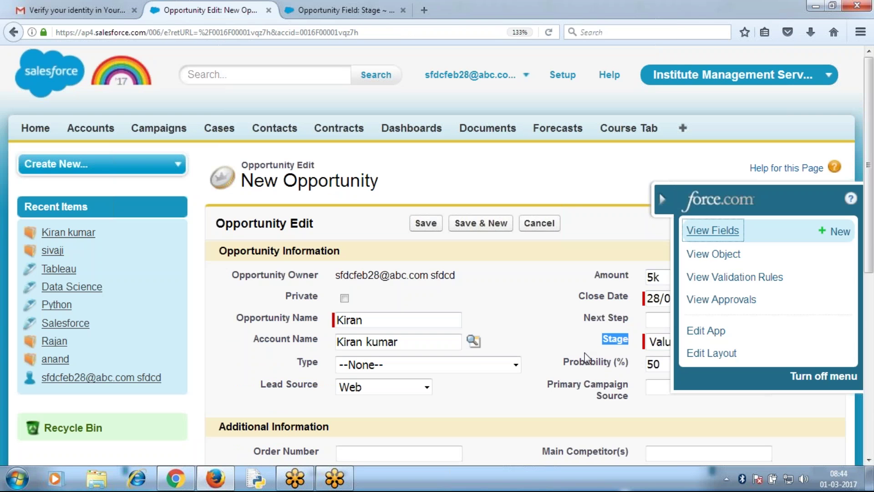
{"action": "key", "text": "F5"}
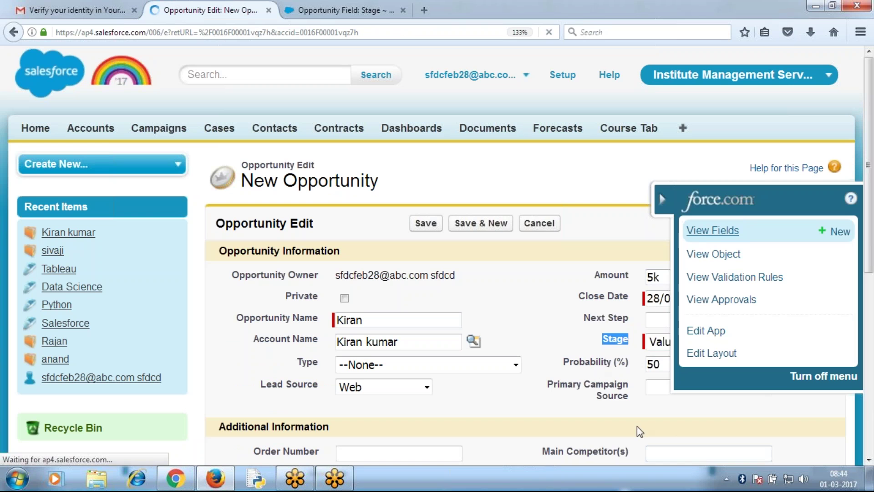
{"action": "left_click", "coordinate": [670, 345]}
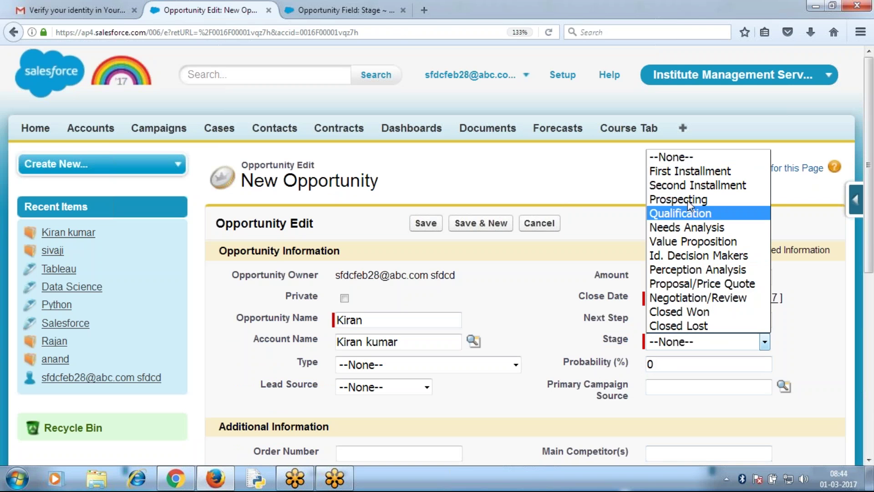
{"action": "left_click", "coordinate": [688, 172]}
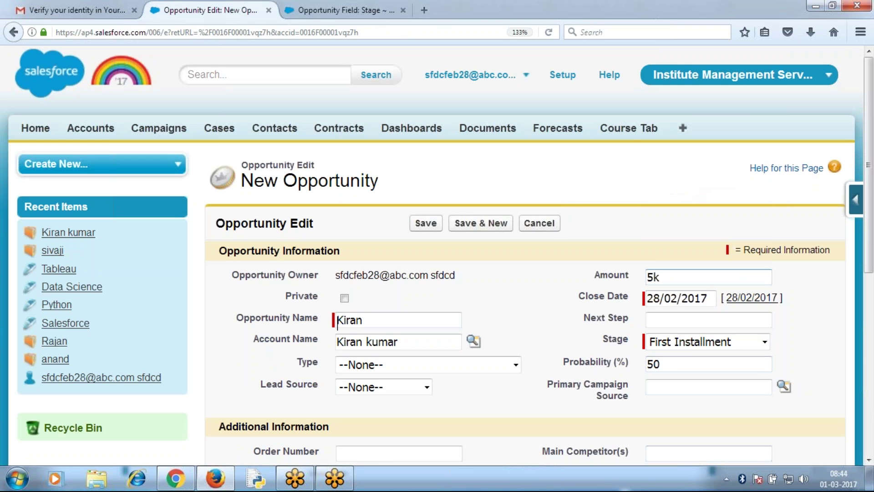
{"action": "left_click", "coordinate": [692, 343]}
{"action": "left_click", "coordinate": [672, 185]}
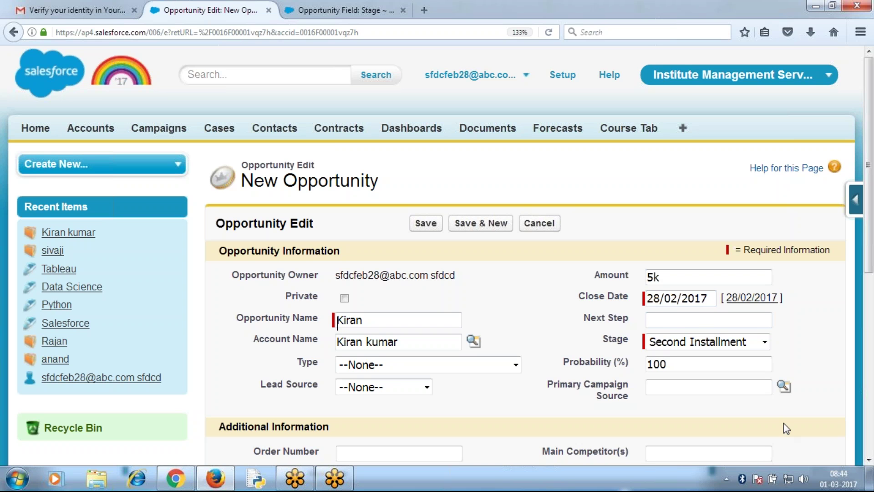
{"action": "mouse_move", "coordinate": [836, 487]}
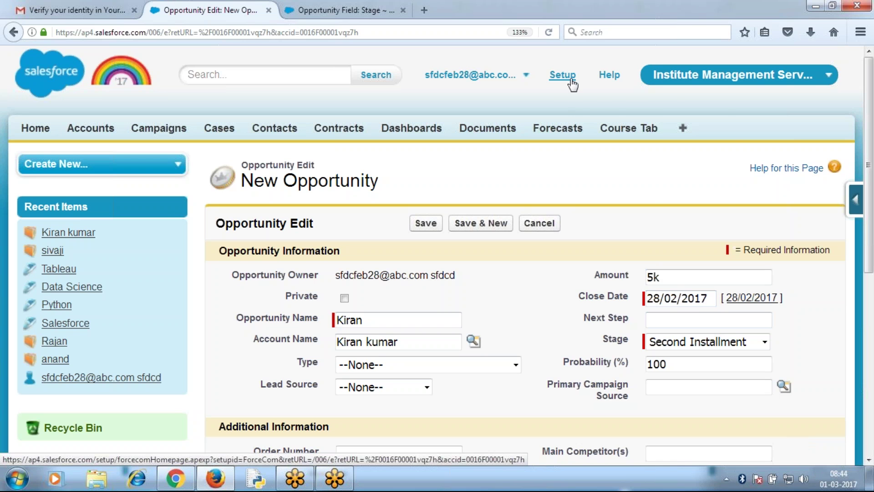
Step: Open Setup in a new tab and start editing your own user record from the Users list
{"action": "right_click", "coordinate": [590, 88]}
{"action": "left_click", "coordinate": [624, 90]}
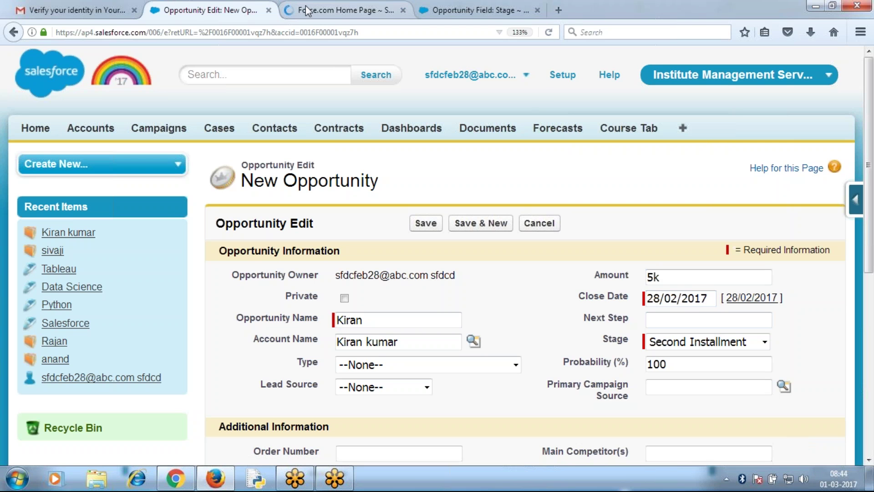
{"action": "left_click", "coordinate": [346, 10]}
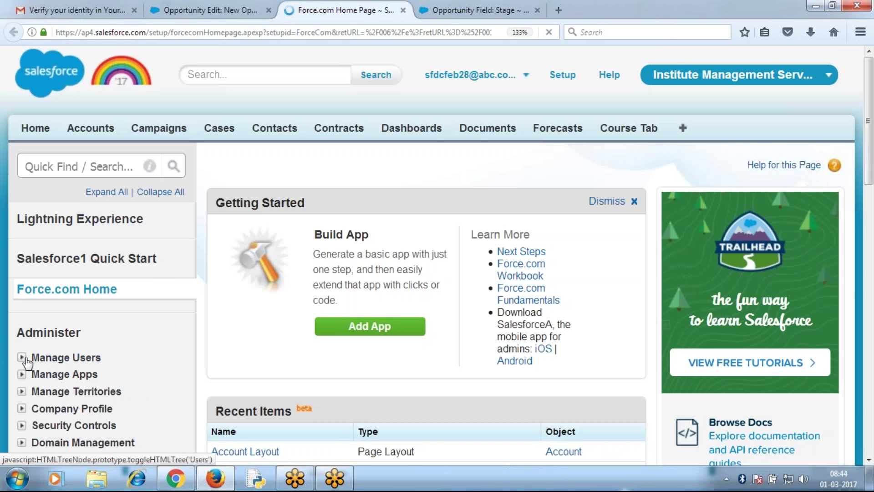
{"action": "left_click", "coordinate": [54, 357]}
{"action": "left_click", "coordinate": [61, 381]}
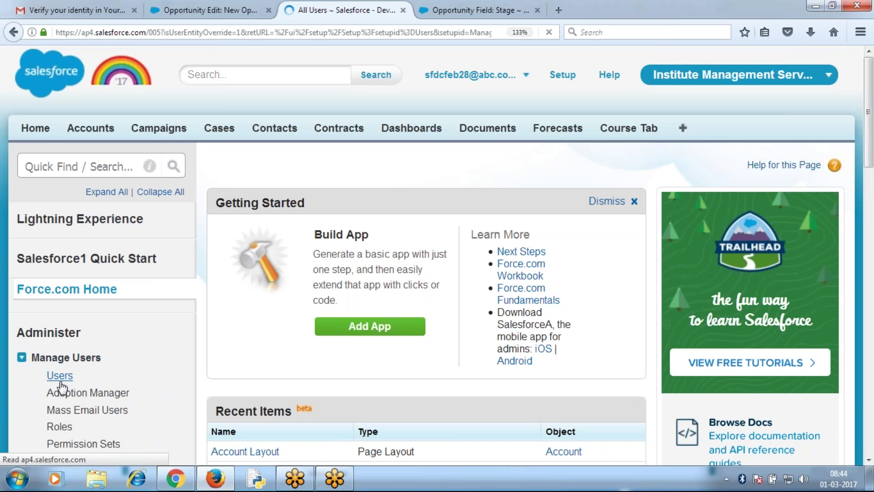
{"action": "scroll", "coordinate": [298, 361], "scroll_direction": "down", "scroll_amount": 3}
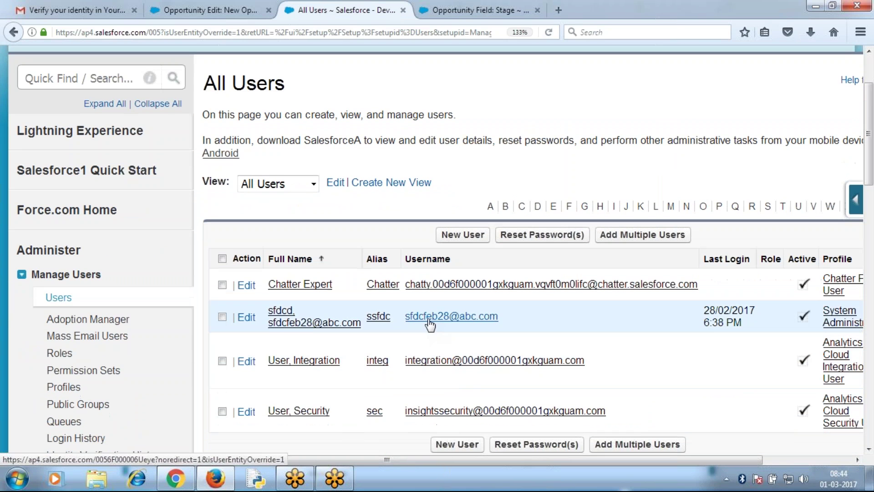
{"action": "left_click", "coordinate": [429, 319]}
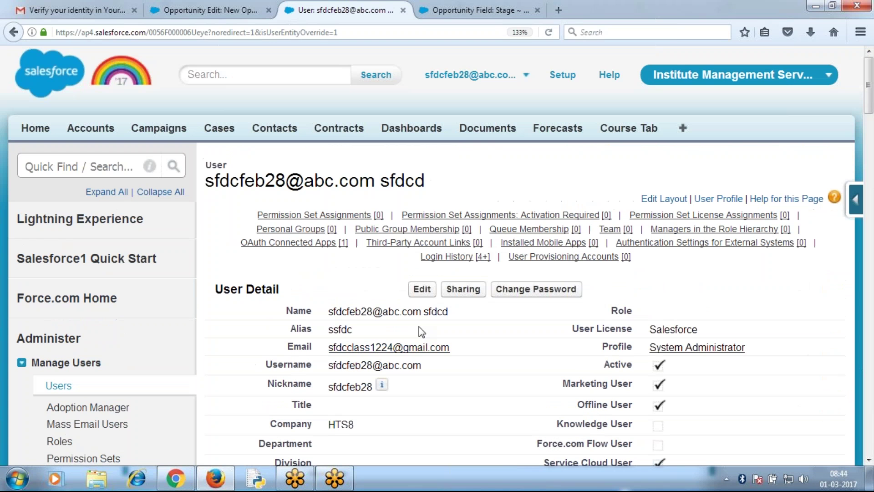
{"action": "left_click", "coordinate": [422, 290]}
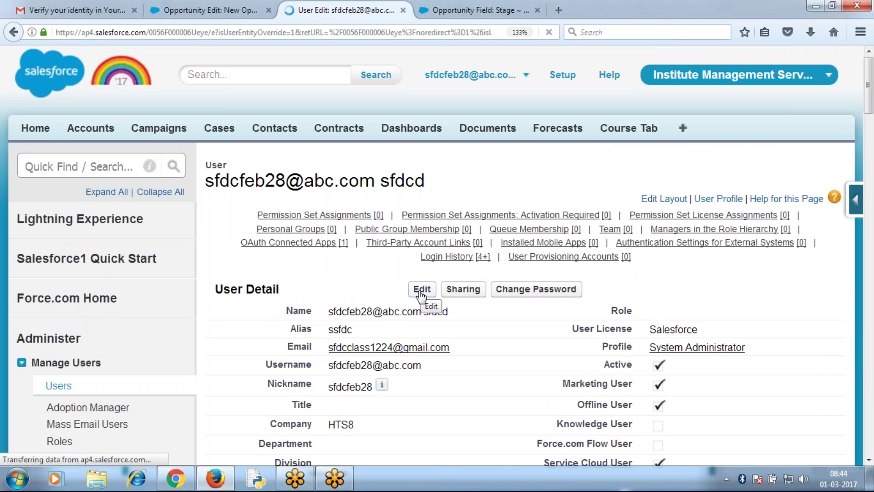
Step: Set the user's Locale to English (India)
{"action": "scroll", "coordinate": [494, 349], "scroll_direction": "down", "scroll_amount": 8}
{"action": "scroll", "coordinate": [491, 351], "scroll_direction": "down", "scroll_amount": 20}
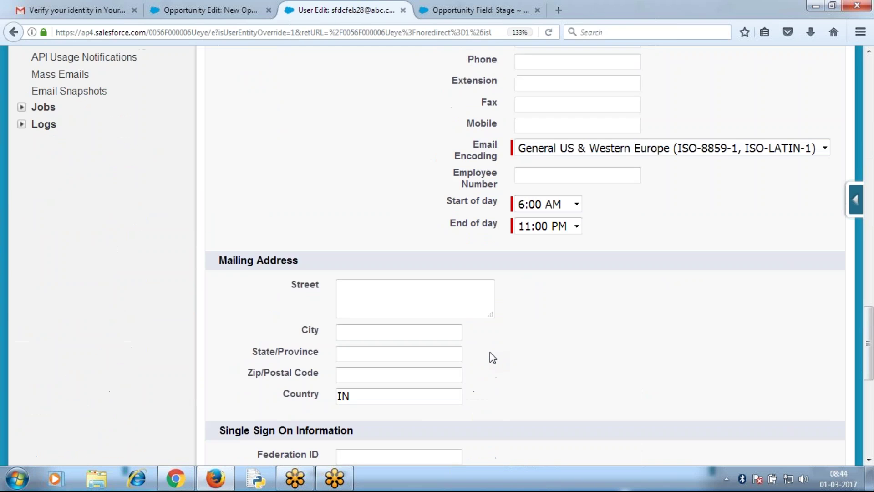
{"action": "scroll", "coordinate": [490, 351], "scroll_direction": "down", "scroll_amount": 3}
{"action": "scroll", "coordinate": [490, 351], "scroll_direction": "down", "scroll_amount": 5}
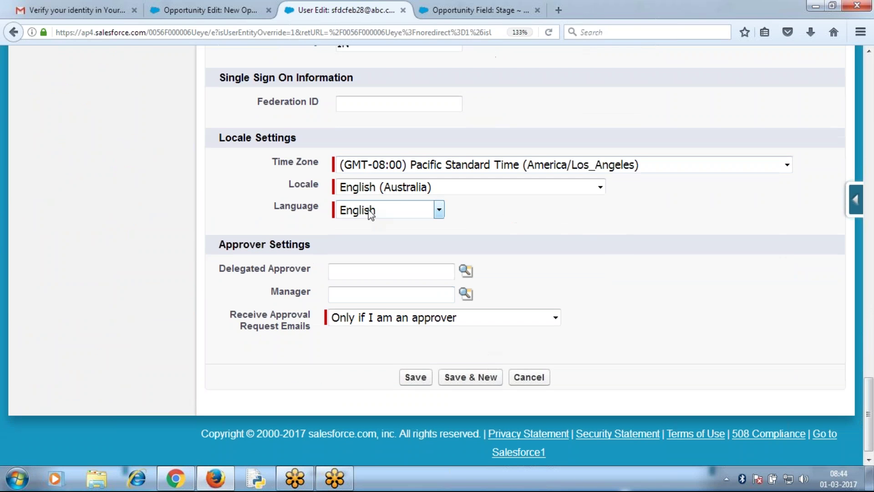
{"action": "left_click", "coordinate": [400, 190]}
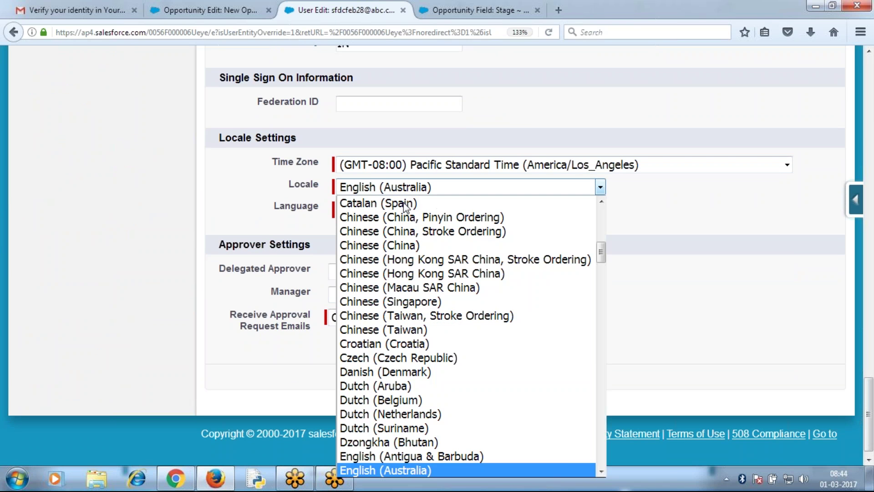
{"action": "scroll", "coordinate": [412, 373], "scroll_direction": "up", "scroll_amount": 8}
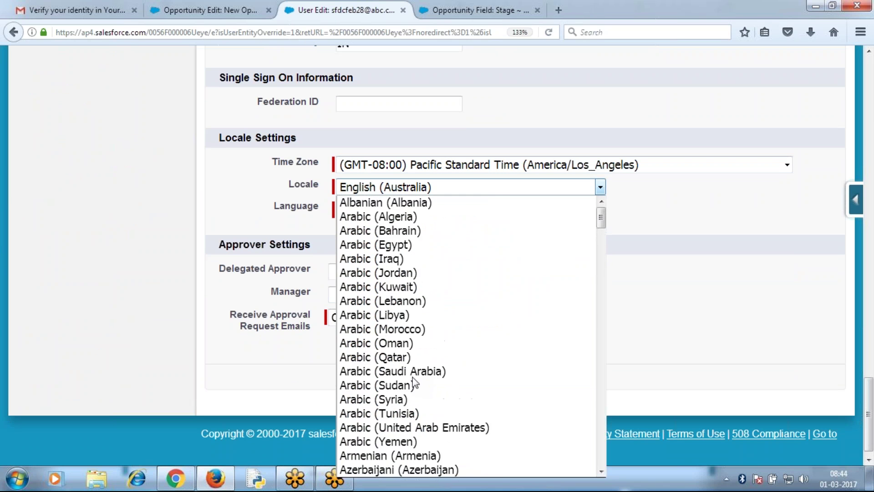
{"action": "scroll", "coordinate": [415, 392], "scroll_direction": "down", "scroll_amount": 12}
{"action": "scroll", "coordinate": [419, 410], "scroll_direction": "down", "scroll_amount": 1}
{"action": "scroll", "coordinate": [419, 410], "scroll_direction": "down", "scroll_amount": 3}
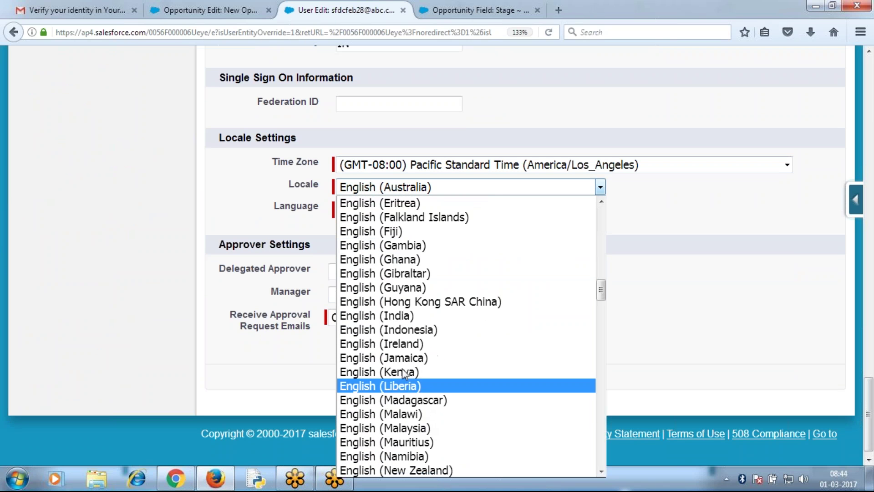
{"action": "left_click", "coordinate": [406, 314]}
Step: Set the user's Time Zone to (GMT+05:30) India Standard Time (Asia/Kolkata)
{"action": "left_click", "coordinate": [399, 170]}
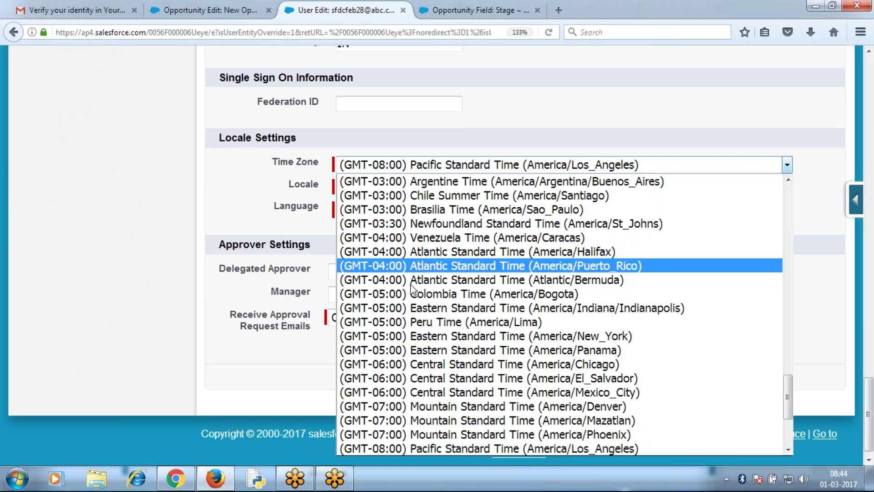
{"action": "scroll", "coordinate": [411, 324], "scroll_direction": "up", "scroll_amount": 12}
{"action": "scroll", "coordinate": [411, 325], "scroll_direction": "up", "scroll_amount": 5}
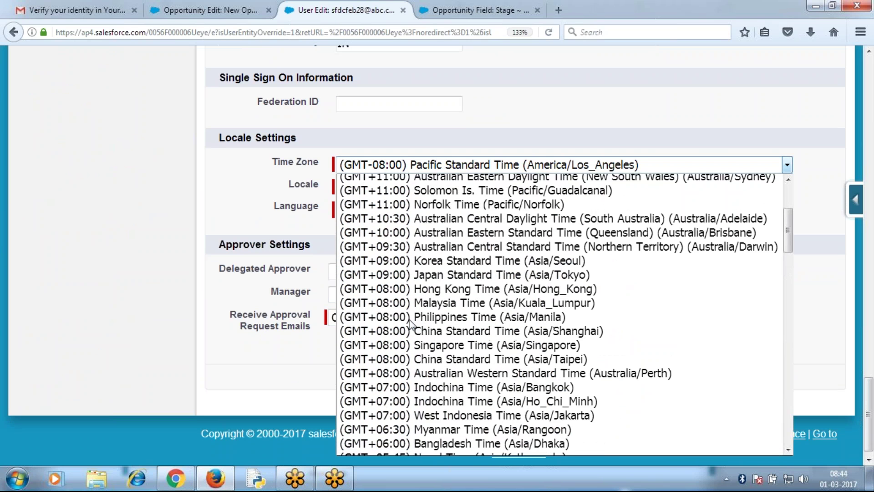
{"action": "scroll", "coordinate": [411, 325], "scroll_direction": "down", "scroll_amount": 6}
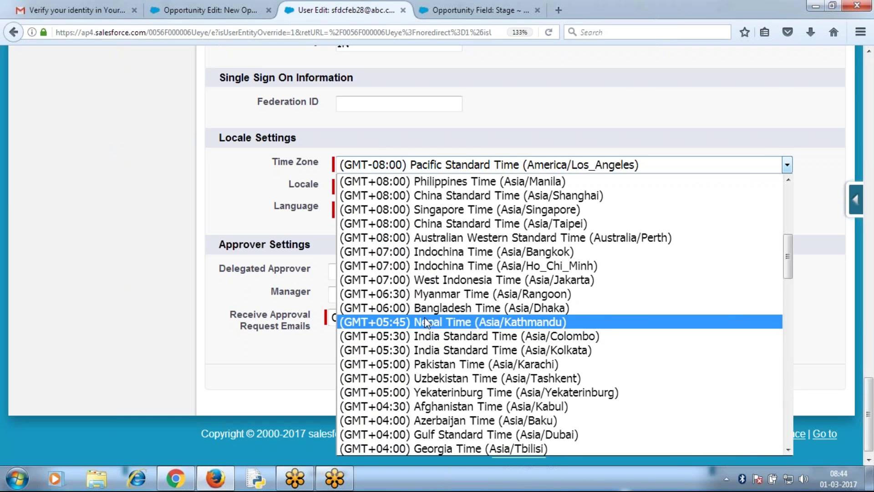
{"action": "left_click", "coordinate": [432, 350]}
Step: Save the India locale user settings and reload the New Opportunity form
{"action": "left_click", "coordinate": [424, 377]}
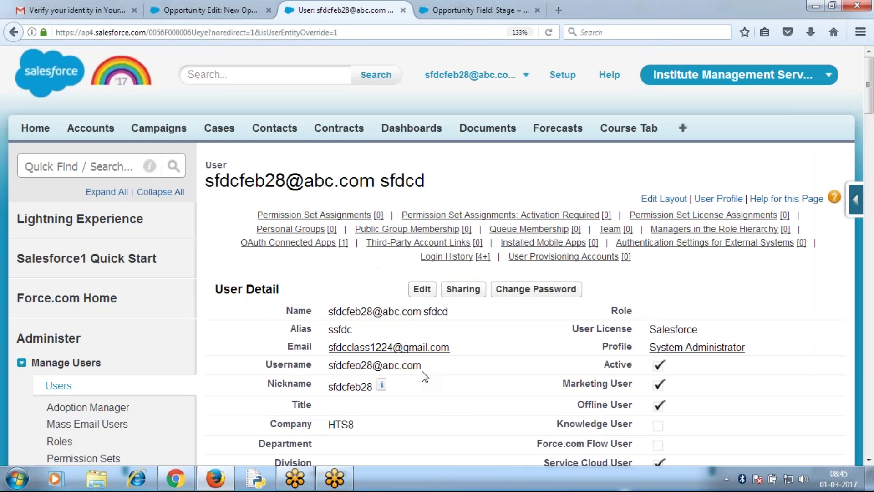
{"action": "left_click", "coordinate": [455, 10]}
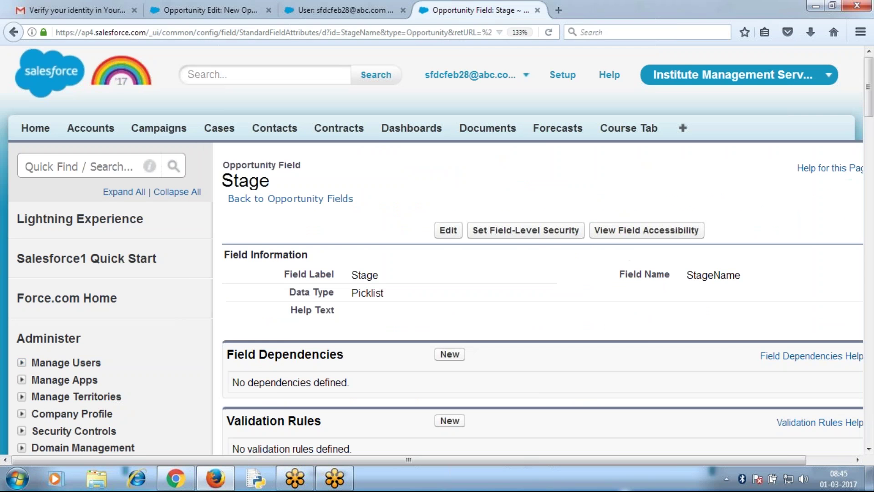
{"action": "left_click", "coordinate": [186, 10]}
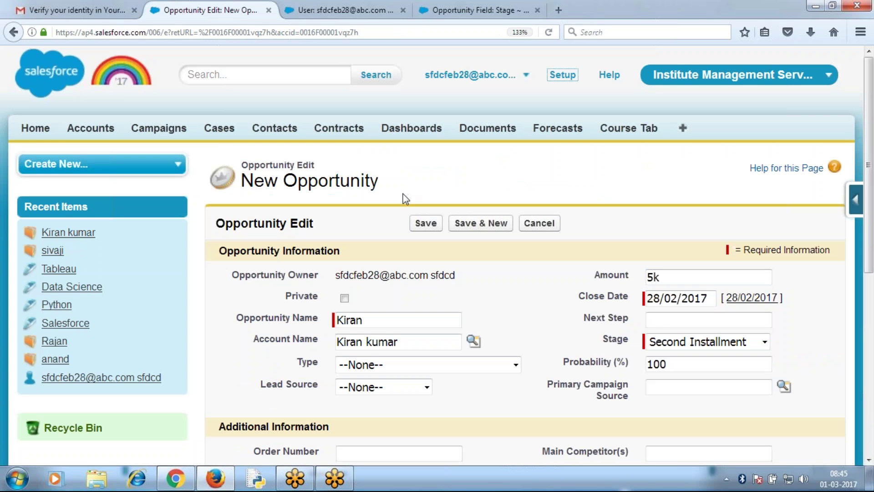
{"action": "key", "text": "F5"}
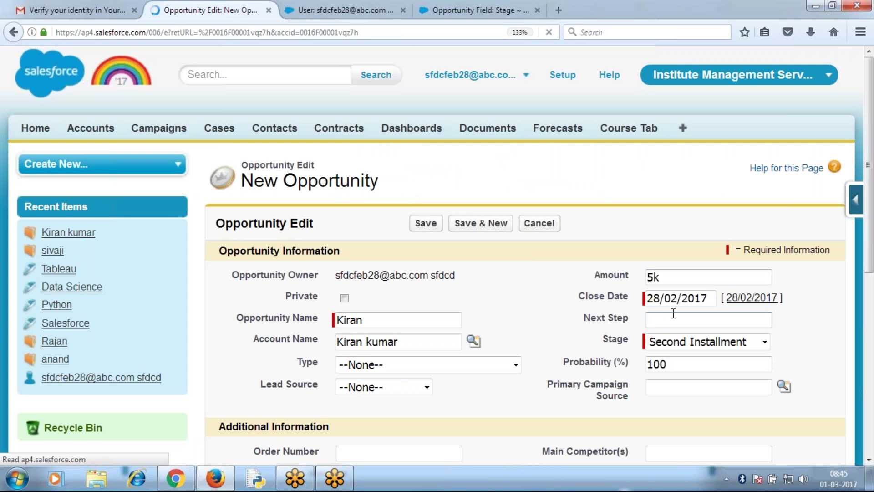
Step: Save the opportunity with today's close date 1/3/2017 and Stage First Installment
{"action": "left_click", "coordinate": [740, 299]}
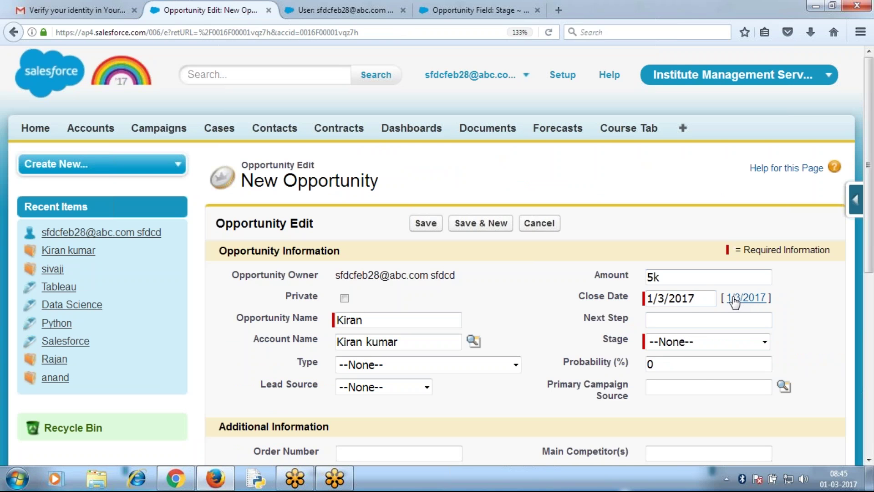
{"action": "left_click", "coordinate": [429, 231]}
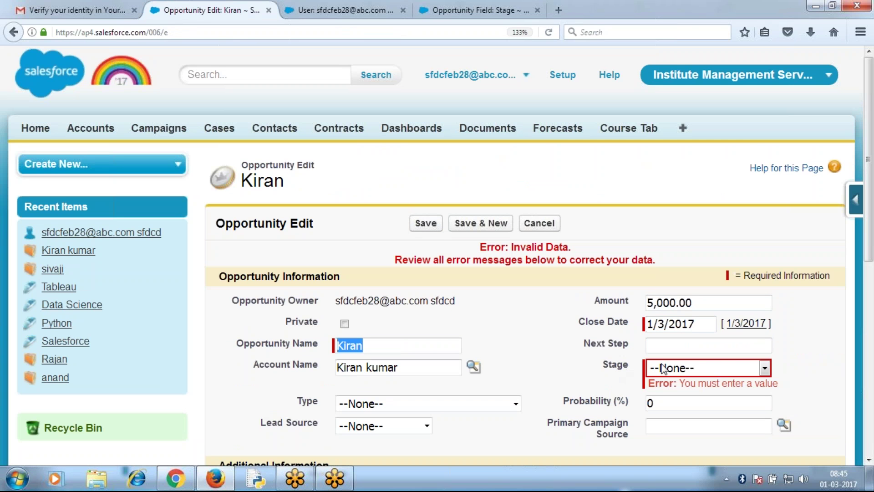
{"action": "left_click", "coordinate": [665, 368]}
{"action": "left_click", "coordinate": [677, 197]}
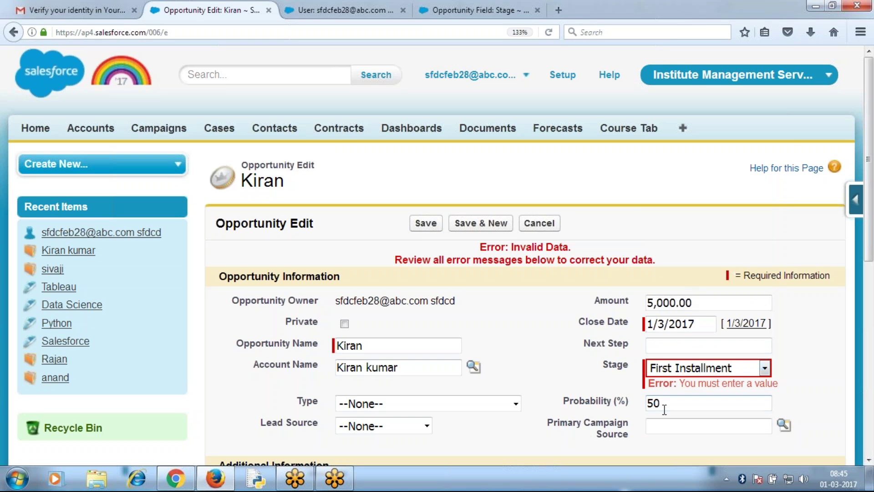
{"action": "left_click", "coordinate": [434, 228]}
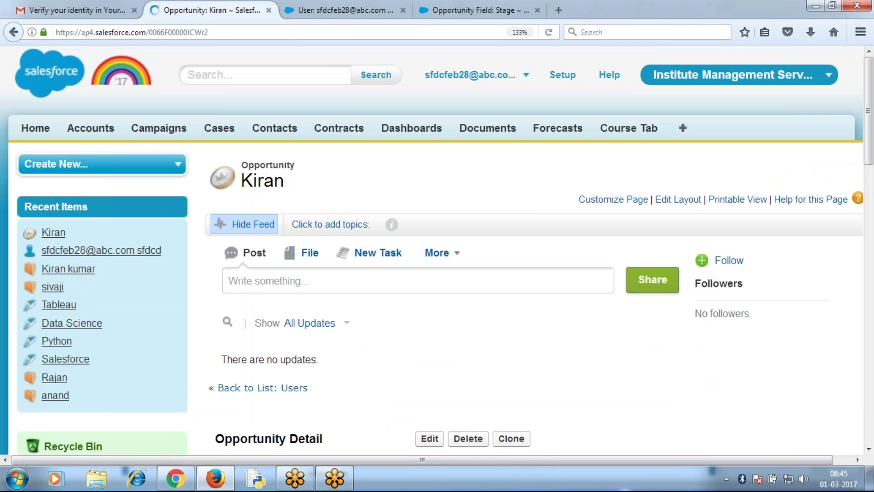
Step: Open the opportunity's account and highlight the Rs.5,000.00 First Installment row in Opportunities
{"action": "scroll", "coordinate": [509, 337], "scroll_direction": "down", "scroll_amount": 5}
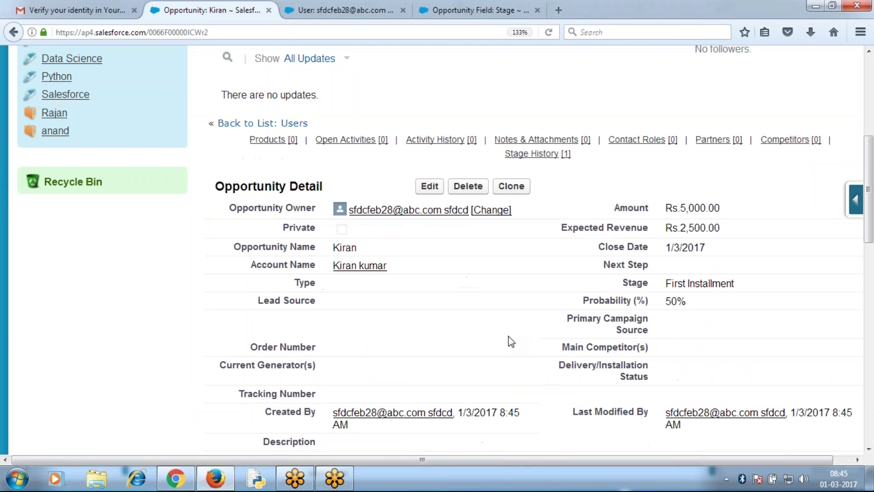
{"action": "left_click", "coordinate": [355, 267]}
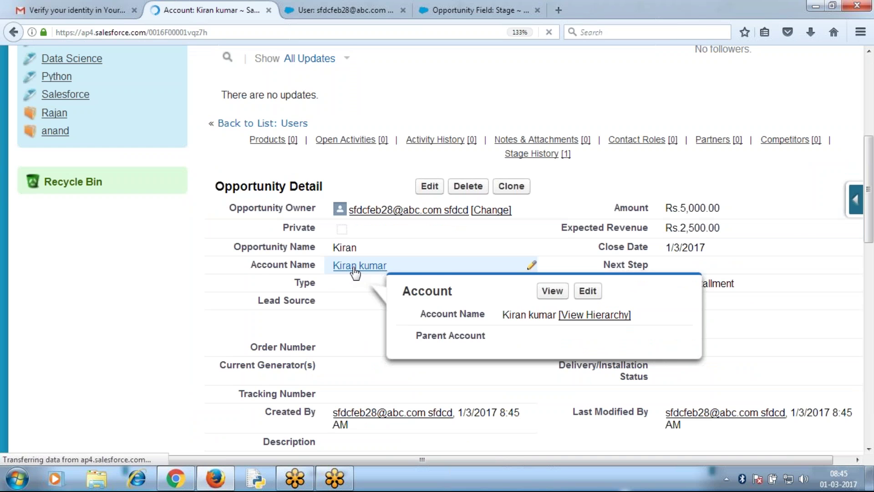
{"action": "scroll", "coordinate": [435, 355], "scroll_direction": "down", "scroll_amount": 20}
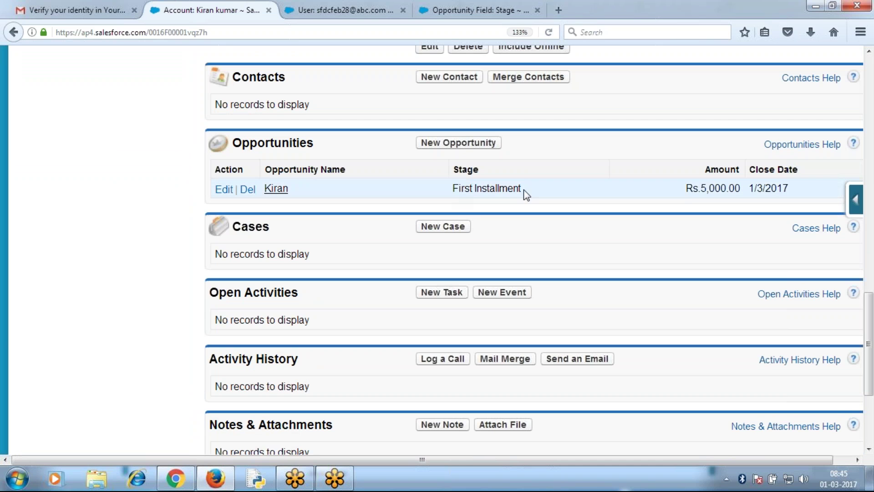
{"action": "left_click_drag", "start_coordinate": [687, 188], "coordinate": [729, 188]}
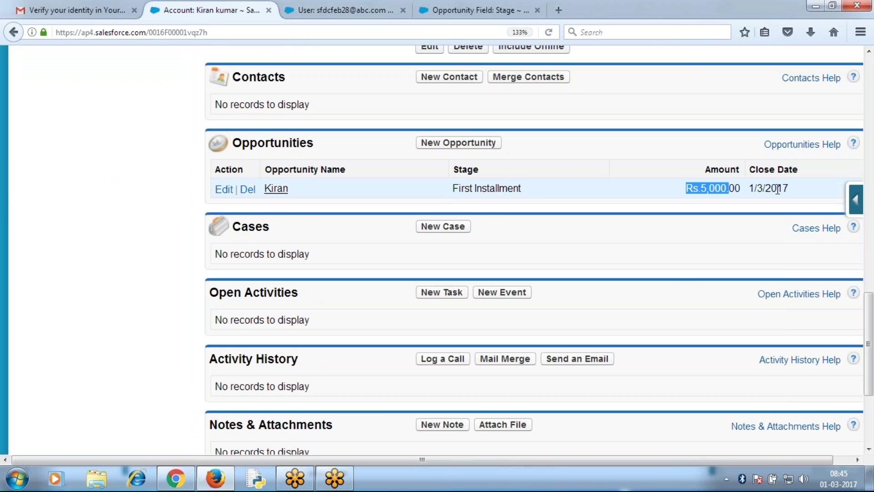
{"action": "scroll", "coordinate": [677, 286], "scroll_direction": "up", "scroll_amount": 6}
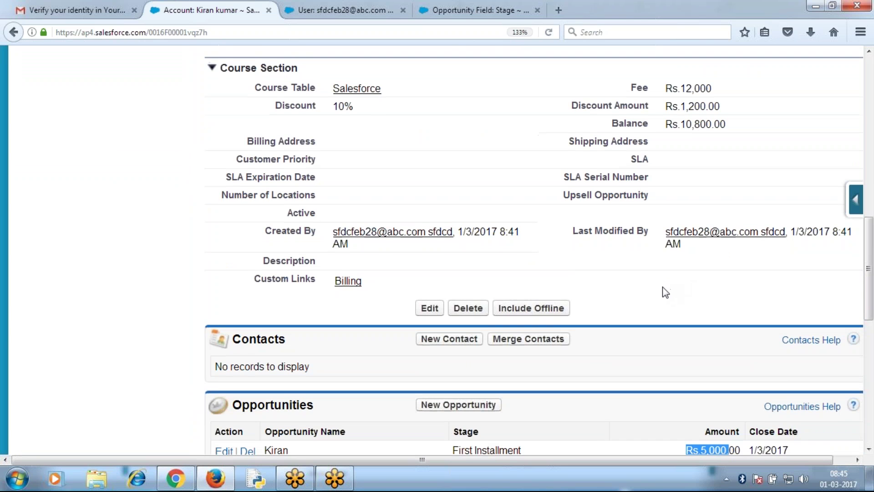
{"action": "scroll", "coordinate": [664, 291], "scroll_direction": "down", "scroll_amount": 4}
Step: Start a new opportunity for this account and enter the opportunity name
{"action": "left_click", "coordinate": [440, 233]}
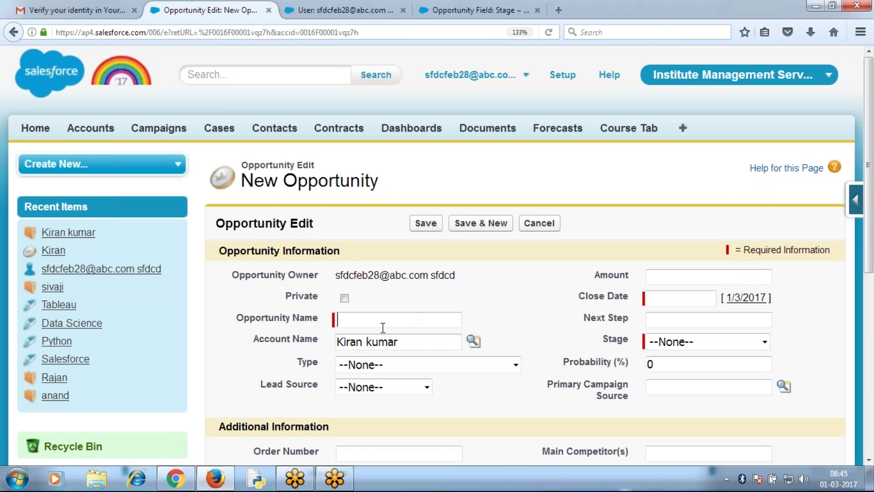
{"action": "type", "text": "raju"}
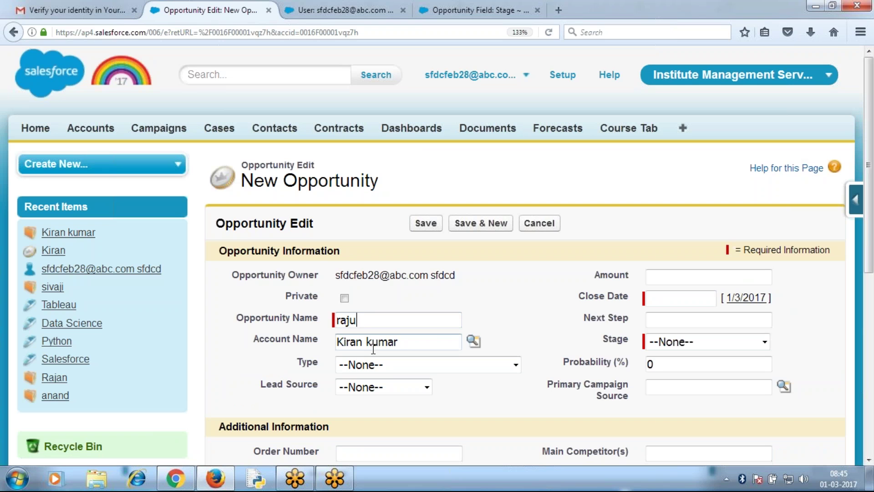
{"action": "left_click", "coordinate": [659, 276]}
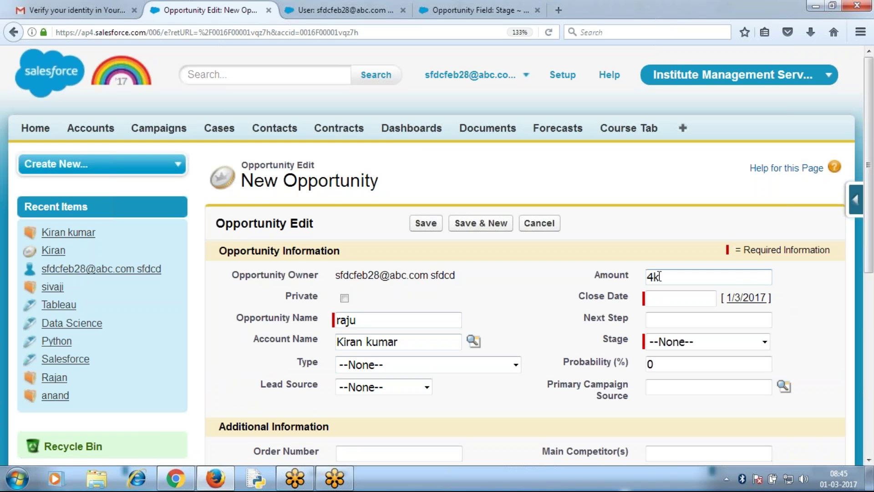
Step: Save it with Close Date 2/2/2017 and Stage Second Installment
{"action": "left_click", "coordinate": [747, 298]}
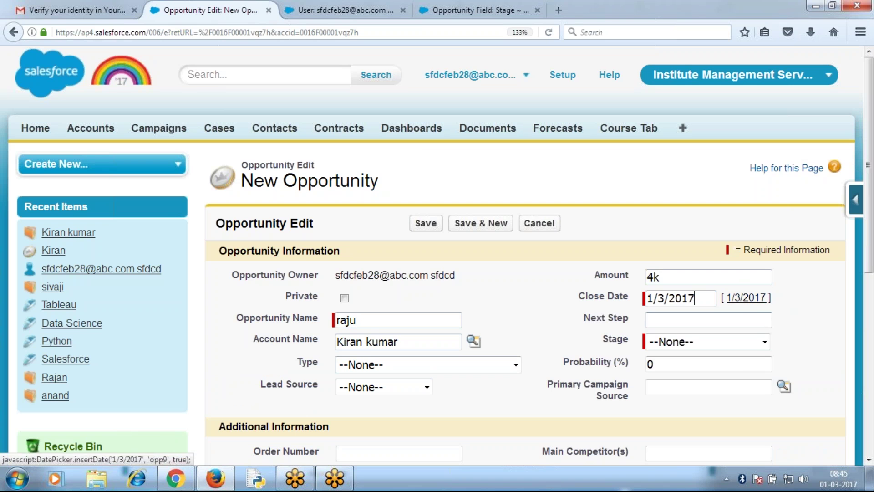
{"action": "left_click", "coordinate": [658, 302]}
{"action": "left_click", "coordinate": [715, 358]}
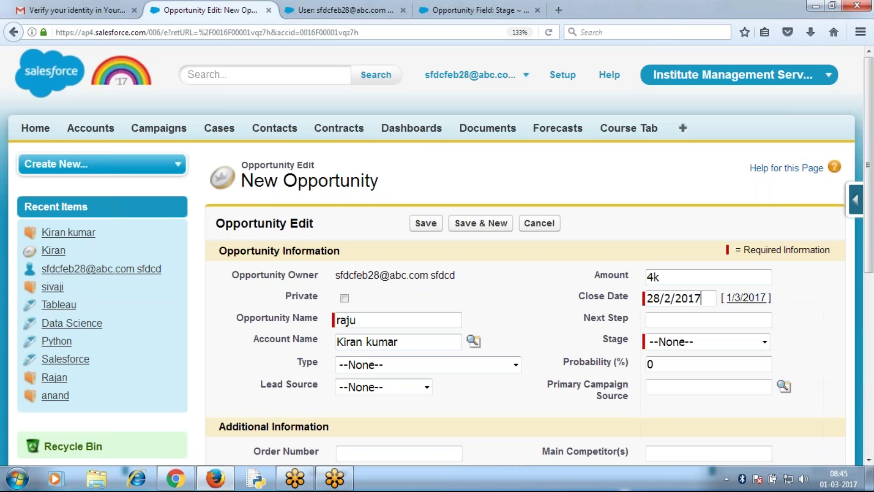
{"action": "left_click", "coordinate": [679, 298]}
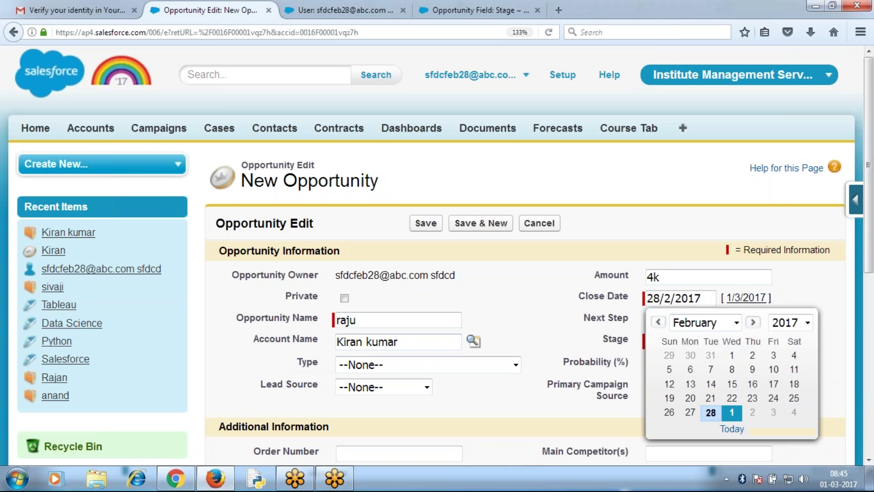
{"action": "left_click", "coordinate": [753, 354]}
{"action": "left_click", "coordinate": [694, 342]}
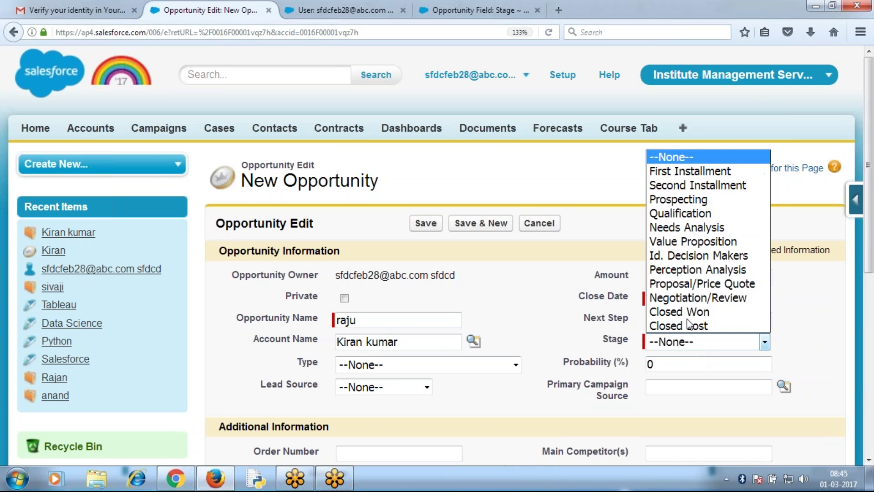
{"action": "left_click", "coordinate": [675, 184]}
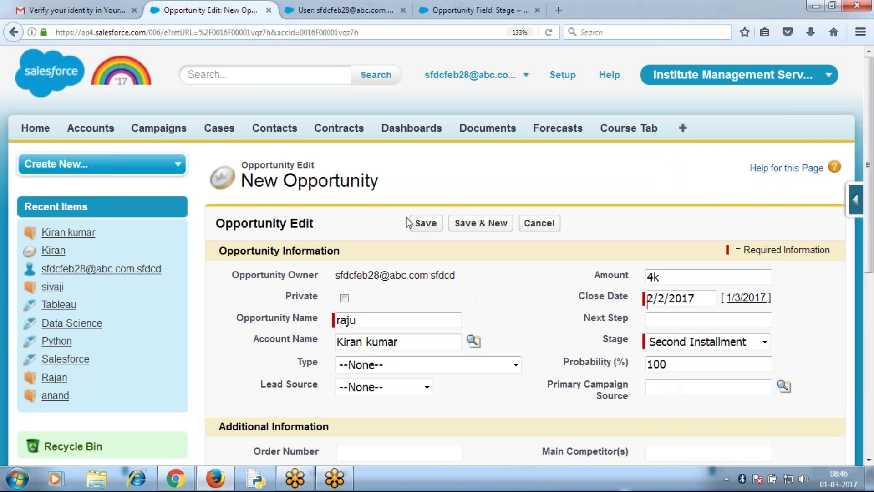
{"action": "left_click", "coordinate": [425, 223]}
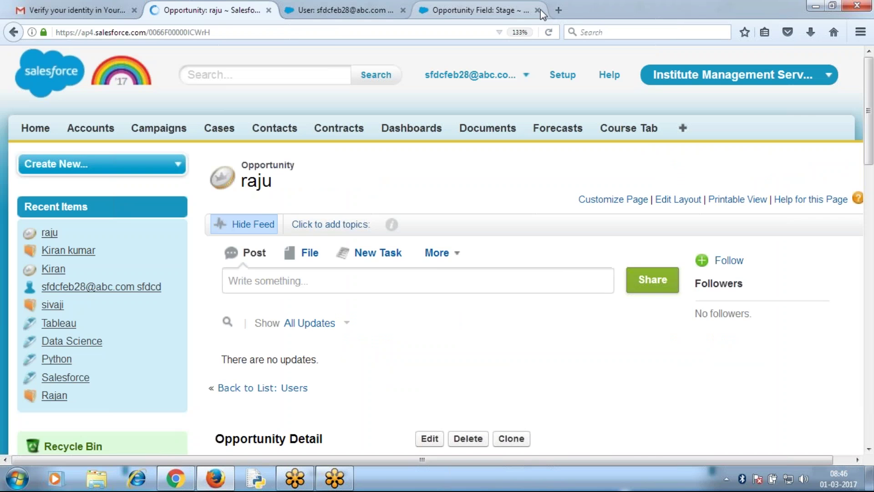
Step: Close the Stage field page and open the account from Accounts to view its two opportunities
{"action": "left_click", "coordinate": [537, 10]}
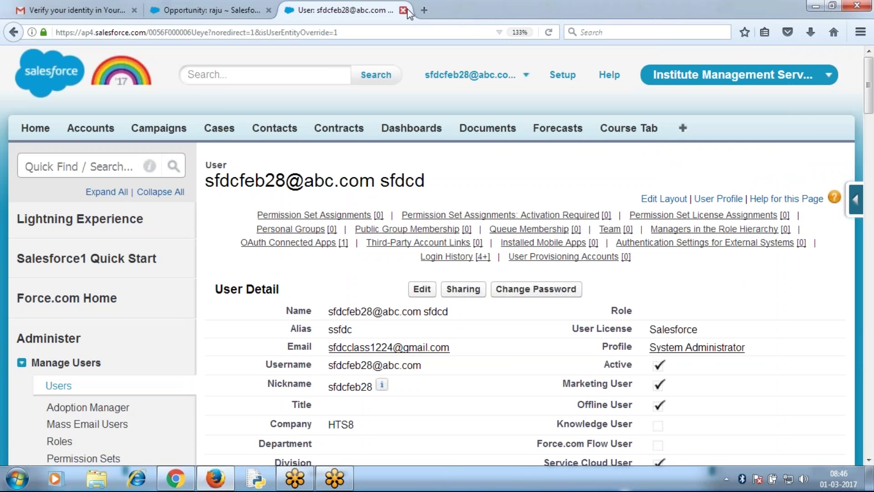
{"action": "left_click", "coordinate": [217, 9]}
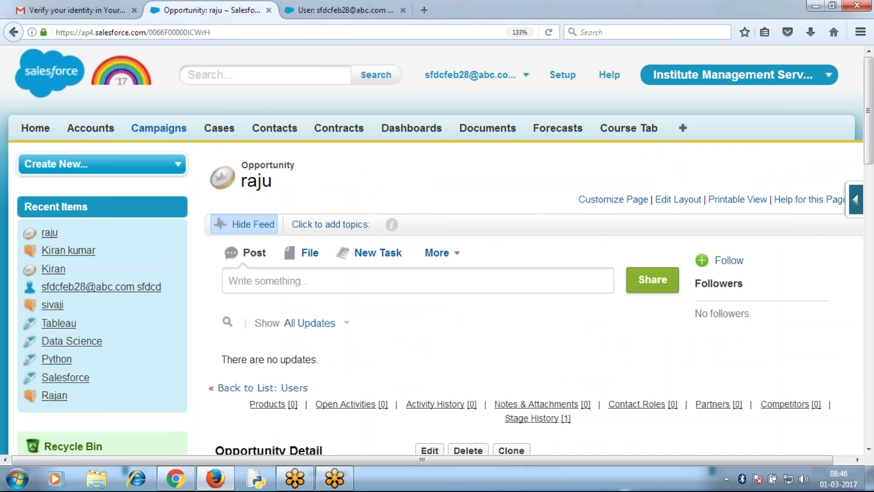
{"action": "left_click", "coordinate": [89, 133]}
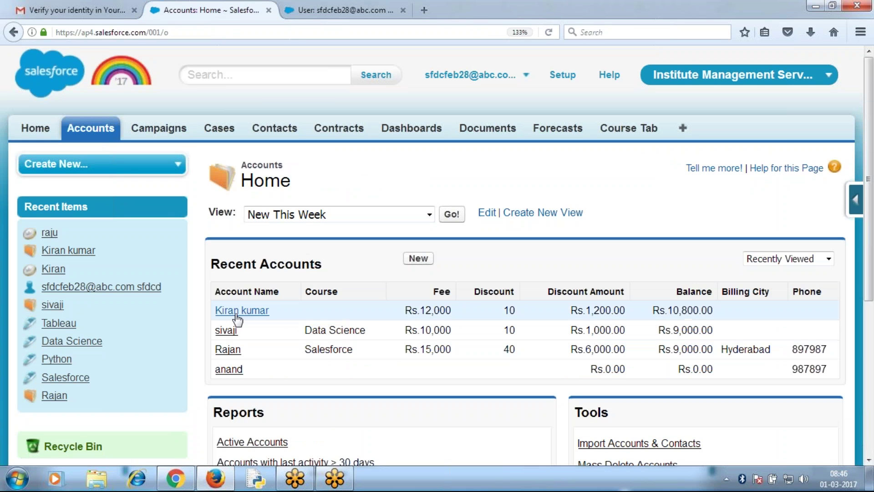
{"action": "left_click", "coordinate": [240, 314]}
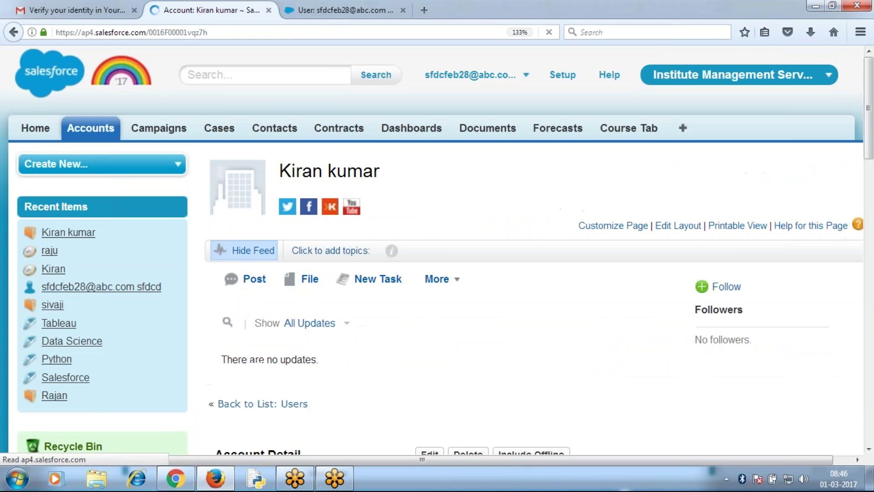
{"action": "scroll", "coordinate": [496, 328], "scroll_direction": "down", "scroll_amount": 5}
{"action": "scroll", "coordinate": [493, 330], "scroll_direction": "down", "scroll_amount": 2}
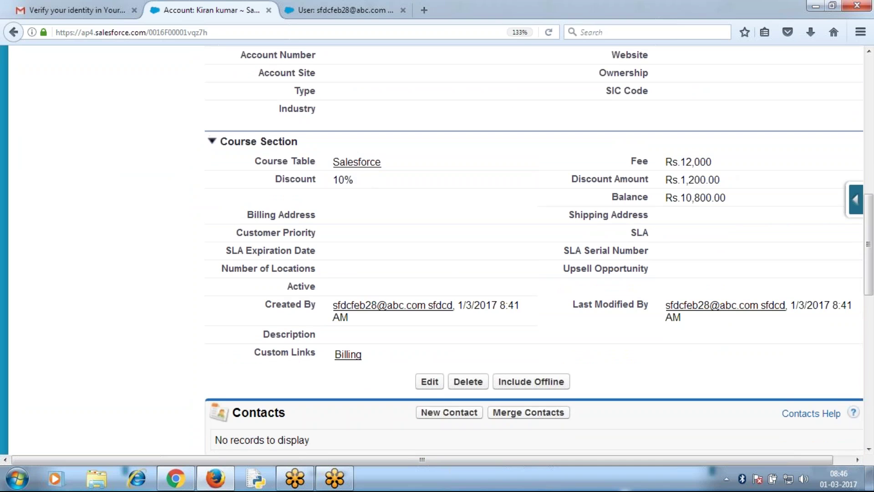
{"action": "scroll", "coordinate": [558, 313], "scroll_direction": "down", "scroll_amount": 4}
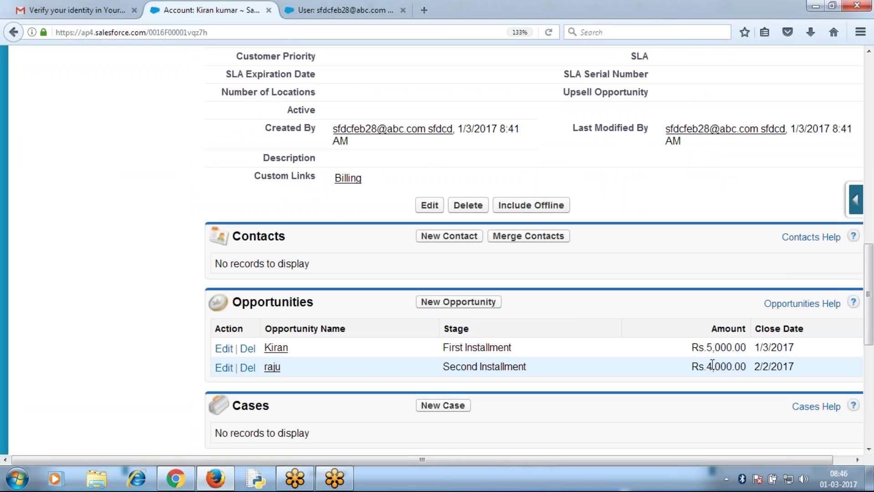
Step: In the notes, find and highlight the Standard “STAGE” Field heading
{"action": "key", "text": "alt+Tab"}
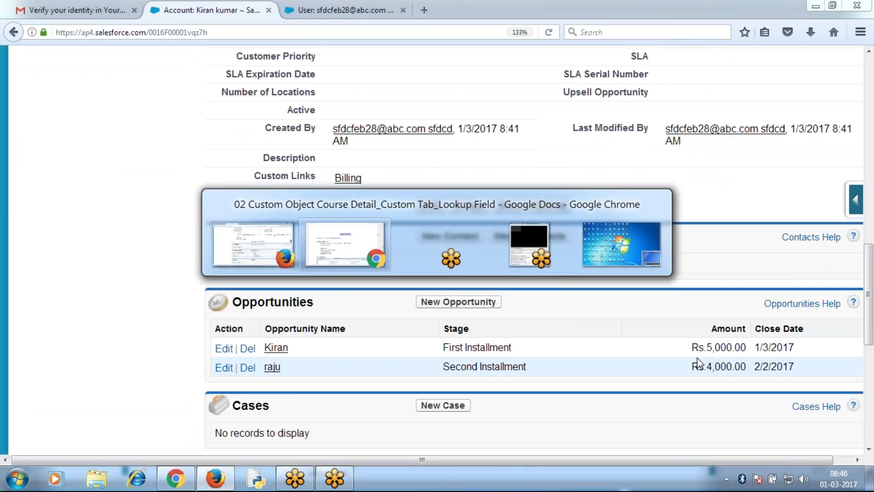
{"action": "scroll", "coordinate": [402, 279], "scroll_direction": "down", "scroll_amount": 3}
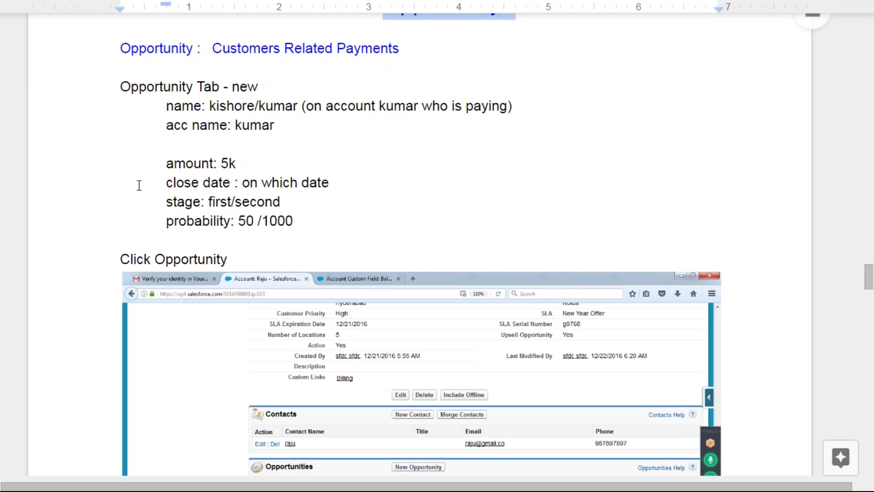
{"action": "scroll", "coordinate": [297, 256], "scroll_direction": "down", "scroll_amount": 12}
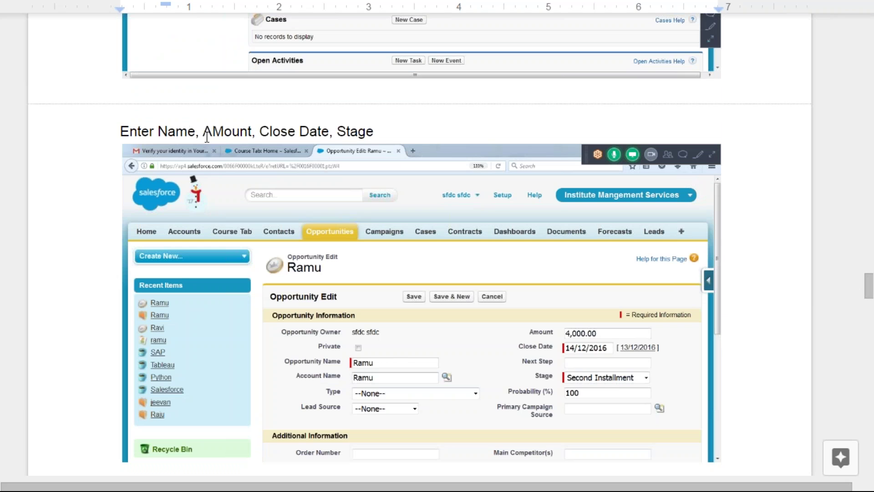
{"action": "left_click", "coordinate": [256, 132]}
{"action": "left_click", "coordinate": [360, 131]}
{"action": "scroll", "coordinate": [565, 376], "scroll_direction": "down", "scroll_amount": 5}
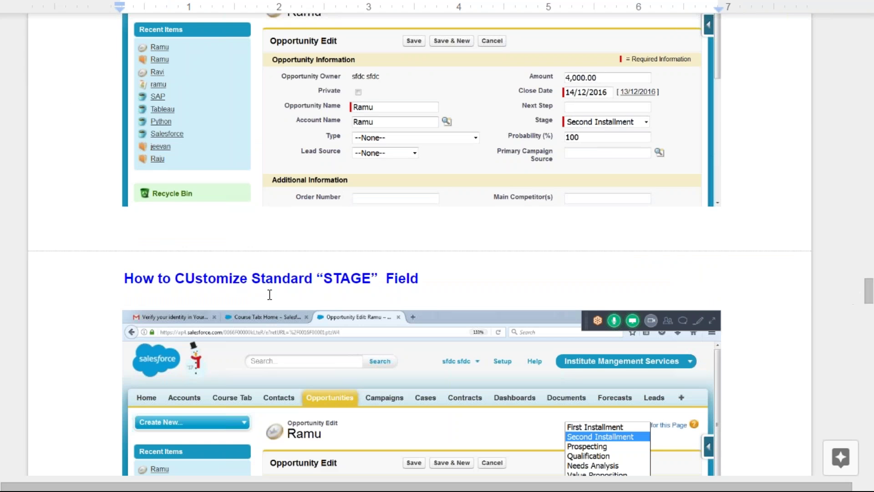
{"action": "left_click_drag", "start_coordinate": [253, 280], "coordinate": [424, 281]}
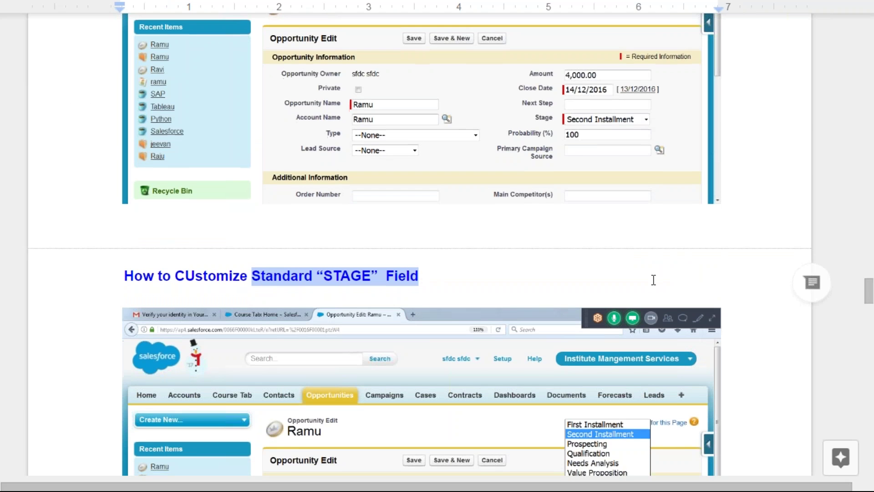
Step: Highlight the First Installment and Second Installment value names in the notes
{"action": "scroll", "coordinate": [654, 279], "scroll_direction": "down", "scroll_amount": 3}
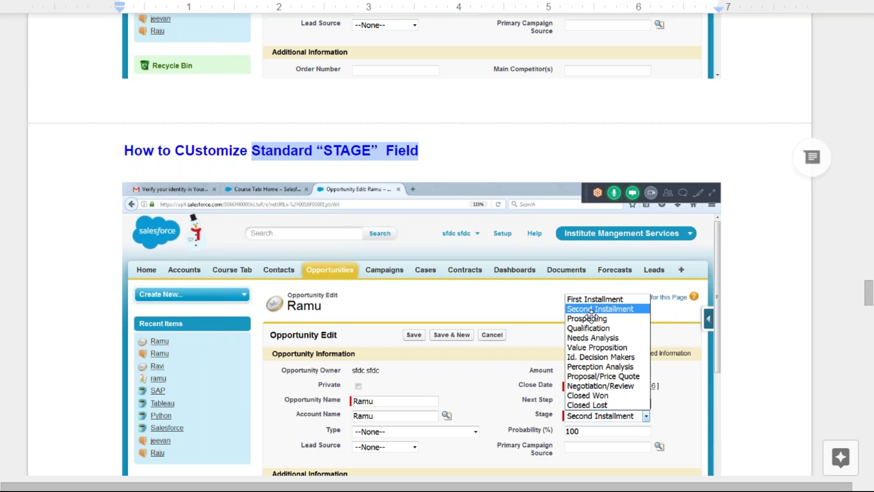
{"action": "scroll", "coordinate": [593, 301], "scroll_direction": "down", "scroll_amount": 1}
{"action": "scroll", "coordinate": [590, 295], "scroll_direction": "down", "scroll_amount": 1}
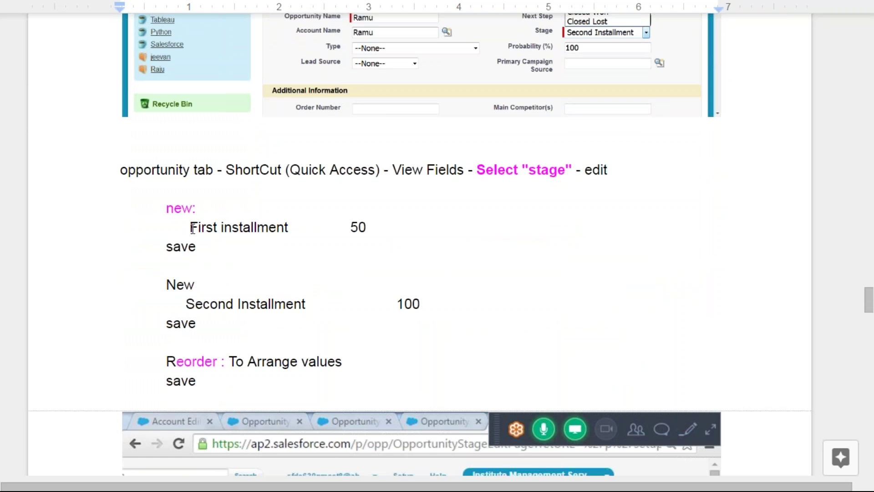
{"action": "left_click_drag", "start_coordinate": [182, 224], "coordinate": [297, 230]}
{"action": "left_click_drag", "start_coordinate": [182, 304], "coordinate": [315, 305]}
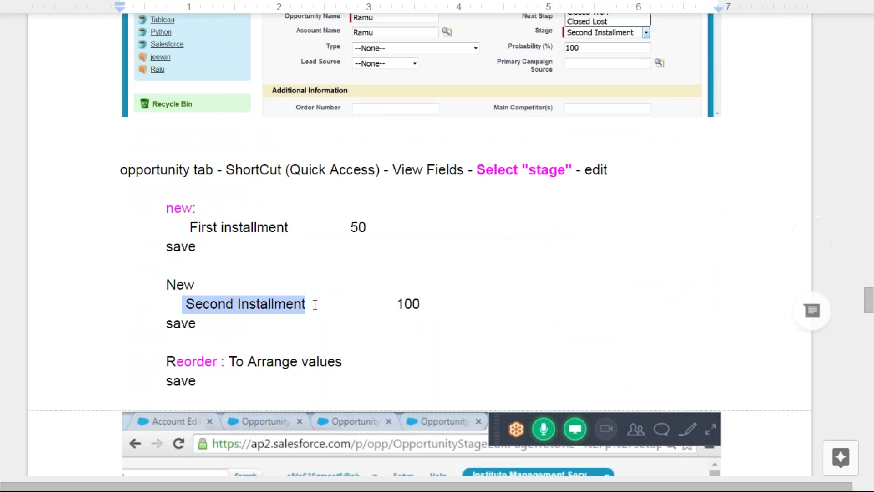
Step: Scroll down to the Final Step heading, highlight it, and return to Salesforce
{"action": "scroll", "coordinate": [552, 383], "scroll_direction": "down", "scroll_amount": 6}
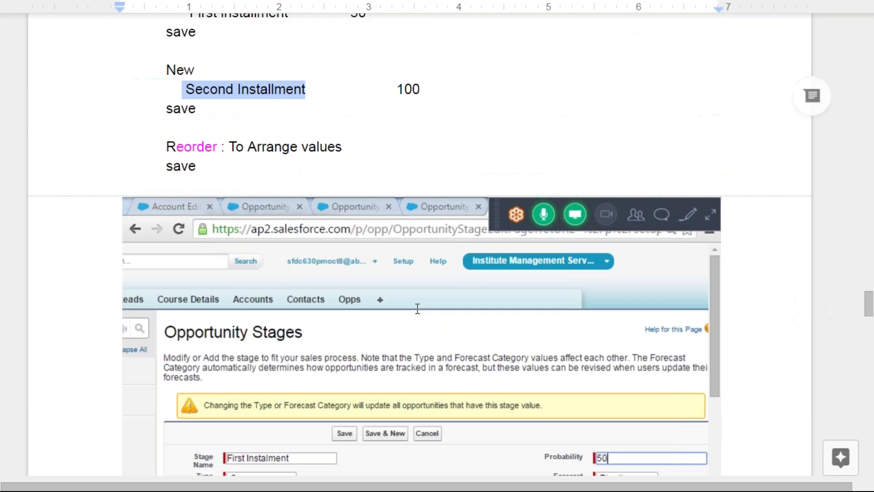
{"action": "scroll", "coordinate": [551, 383], "scroll_direction": "down", "scroll_amount": 10}
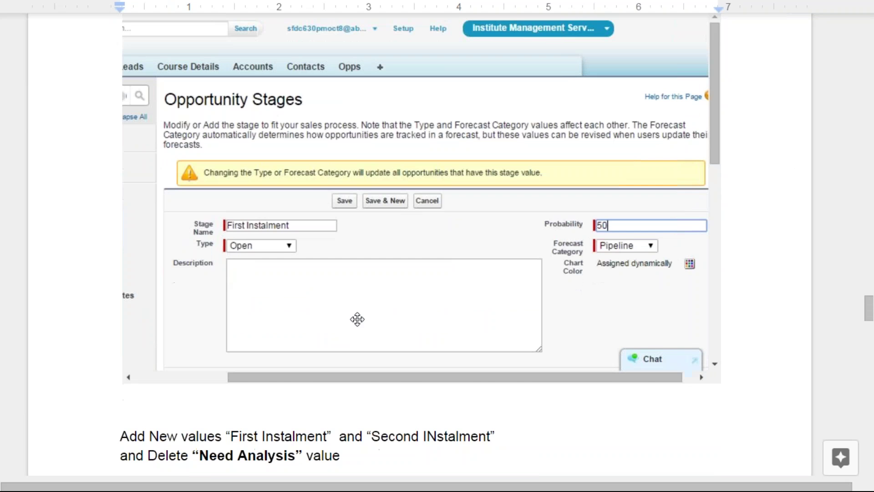
{"action": "scroll", "coordinate": [437, 246], "scroll_direction": "down", "scroll_amount": 4}
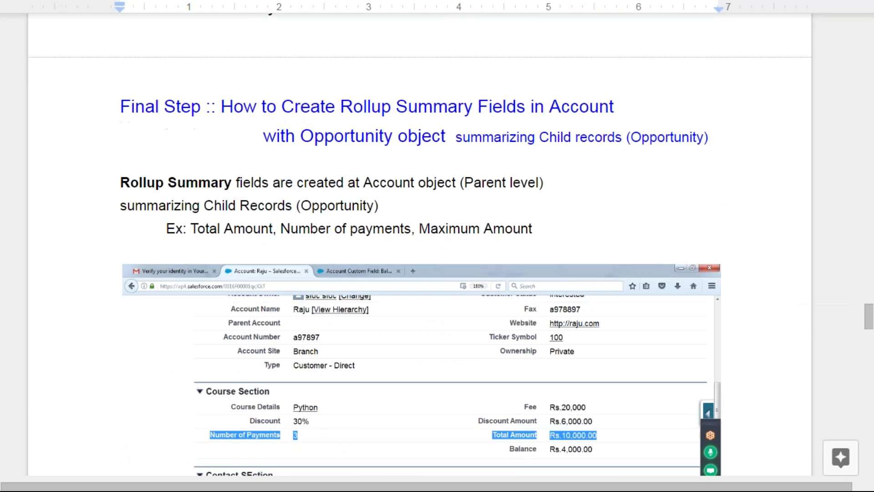
{"action": "left_click_drag", "start_coordinate": [202, 108], "coordinate": [114, 106]}
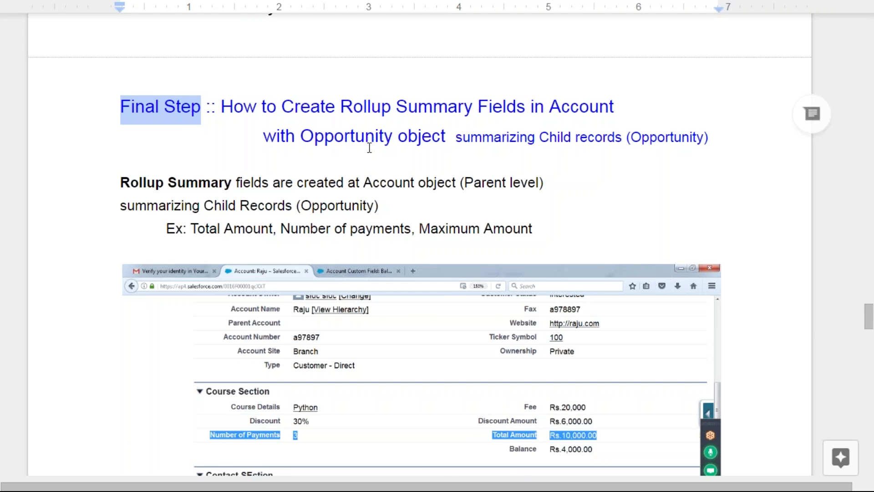
{"action": "key", "text": "alt+Tab"}
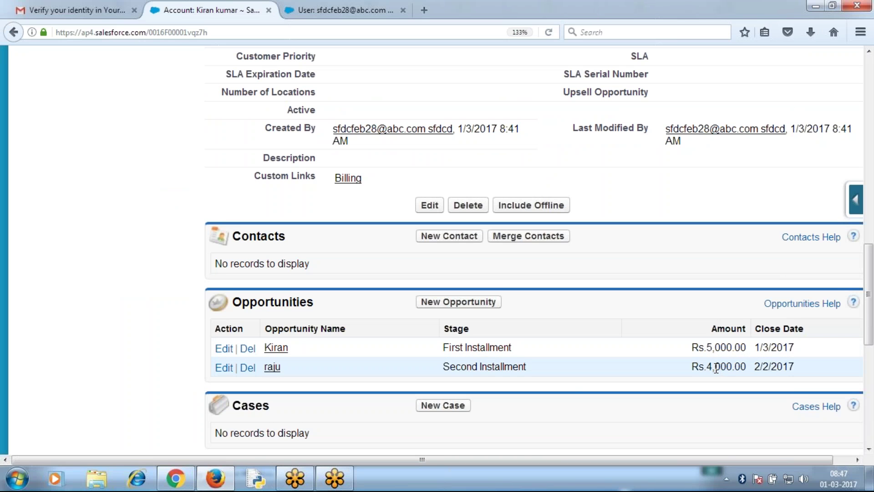
Step: Highlight the account's Balance of Rs.10,800.00 in the Course Section
{"action": "scroll", "coordinate": [677, 314], "scroll_direction": "up", "scroll_amount": 2}
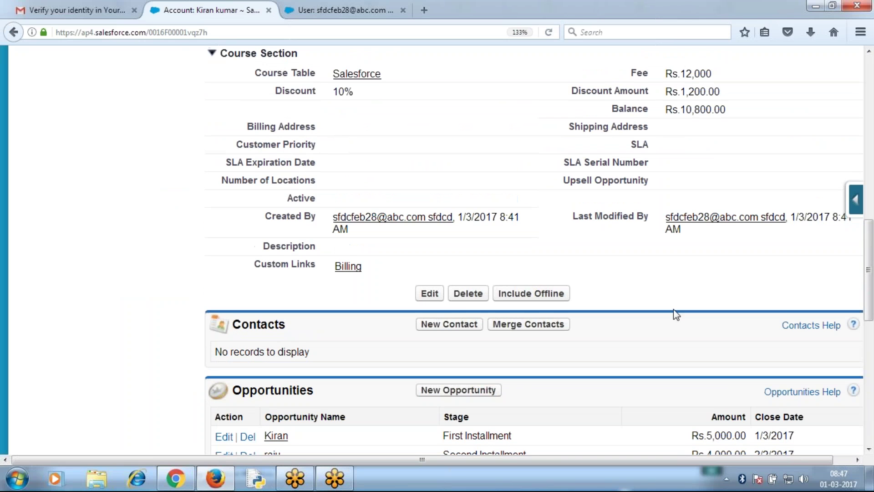
{"action": "left_click_drag", "start_coordinate": [665, 111], "coordinate": [733, 114]}
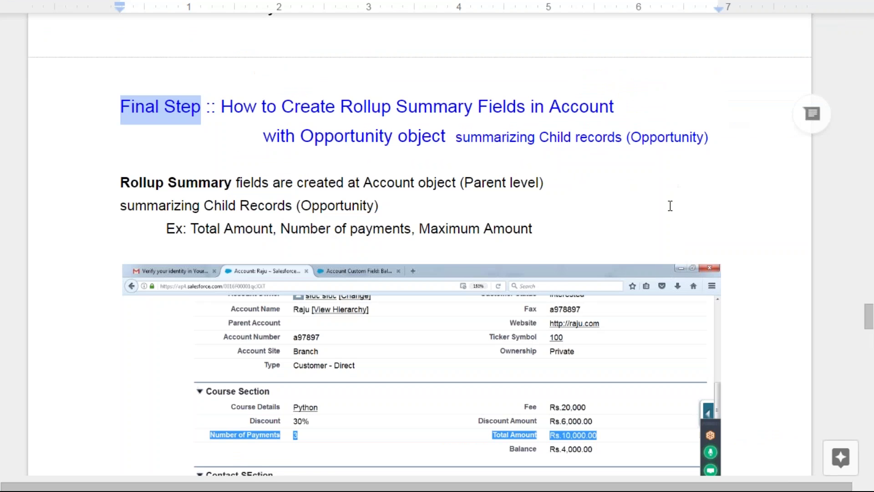
Step: Scroll through the rollup example showing Total Amount Rs.10,000.00 and Balance Rs.4,000.00
{"action": "scroll", "coordinate": [669, 203], "scroll_direction": "down", "scroll_amount": 3}
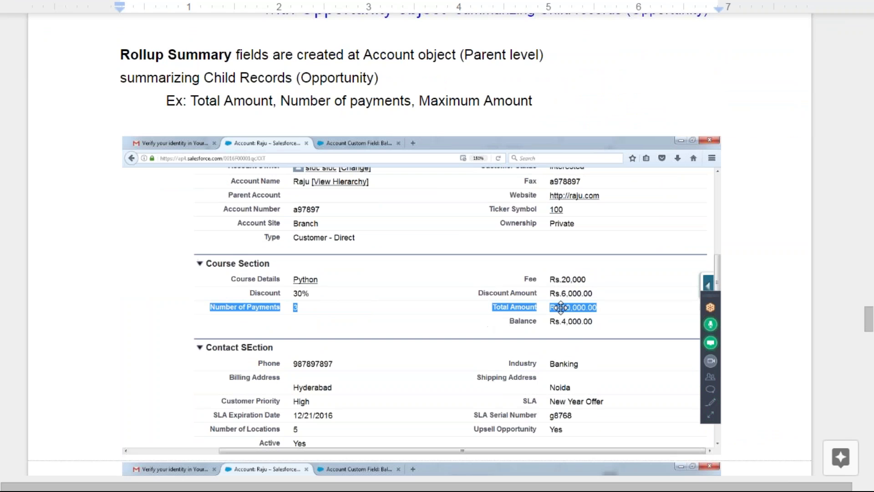
{"action": "scroll", "coordinate": [583, 306], "scroll_direction": "down", "scroll_amount": 3}
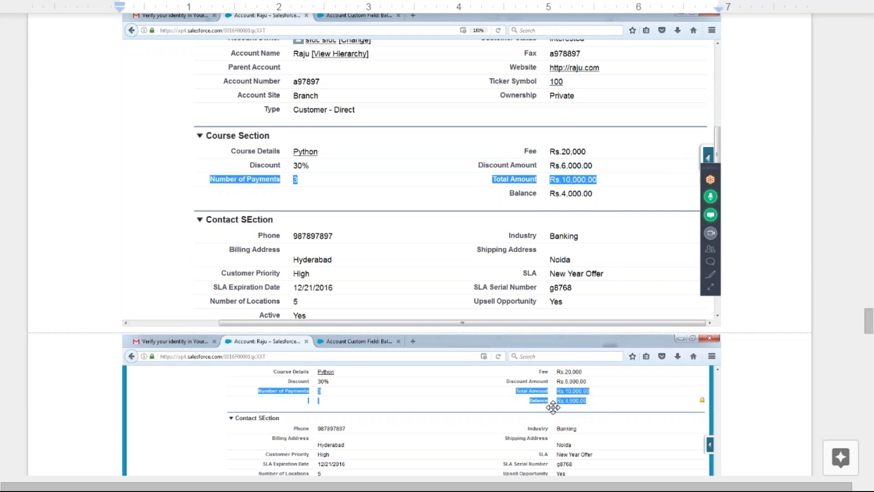
{"action": "scroll", "coordinate": [568, 387], "scroll_direction": "down", "scroll_amount": 2}
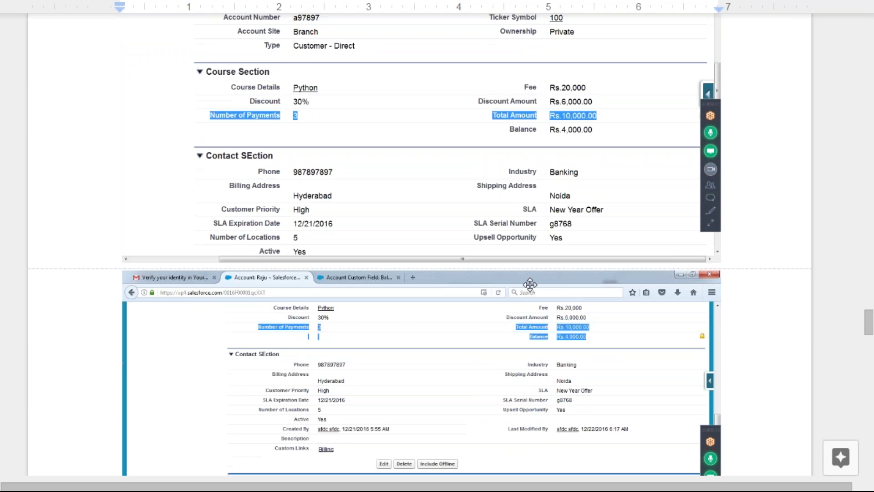
{"action": "scroll", "coordinate": [585, 292], "scroll_direction": "down", "scroll_amount": 6}
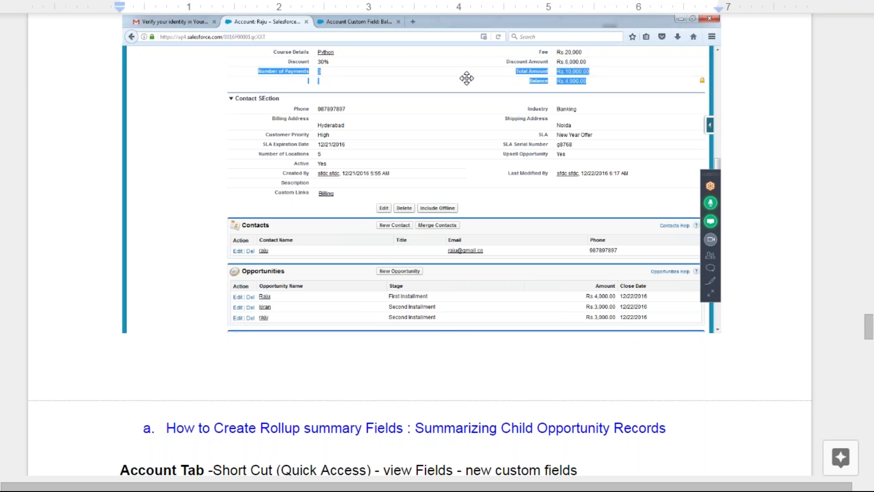
{"action": "scroll", "coordinate": [401, 122], "scroll_direction": "up", "scroll_amount": 1}
{"action": "scroll", "coordinate": [401, 122], "scroll_direction": "up", "scroll_amount": 2}
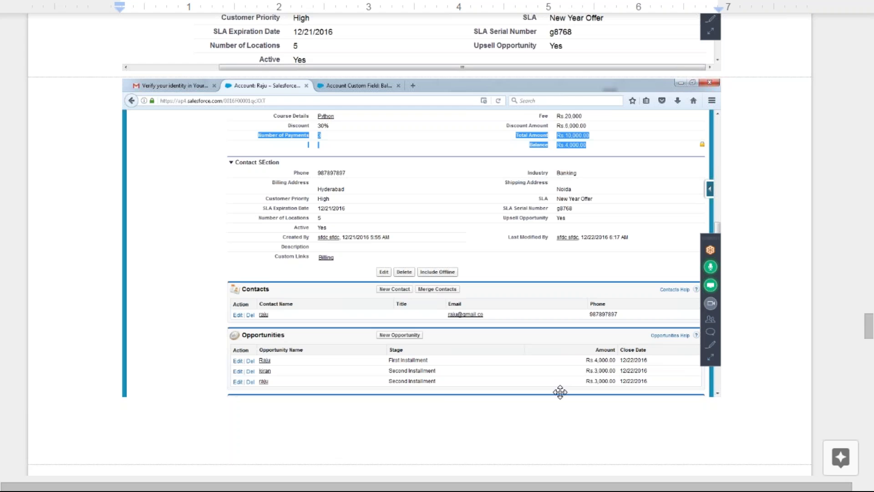
Step: Scroll through the course notes, then scroll to the top of the student's account record
{"action": "scroll", "coordinate": [449, 406], "scroll_direction": "down", "scroll_amount": 7}
{"action": "scroll", "coordinate": [316, 326], "scroll_direction": "down", "scroll_amount": 3}
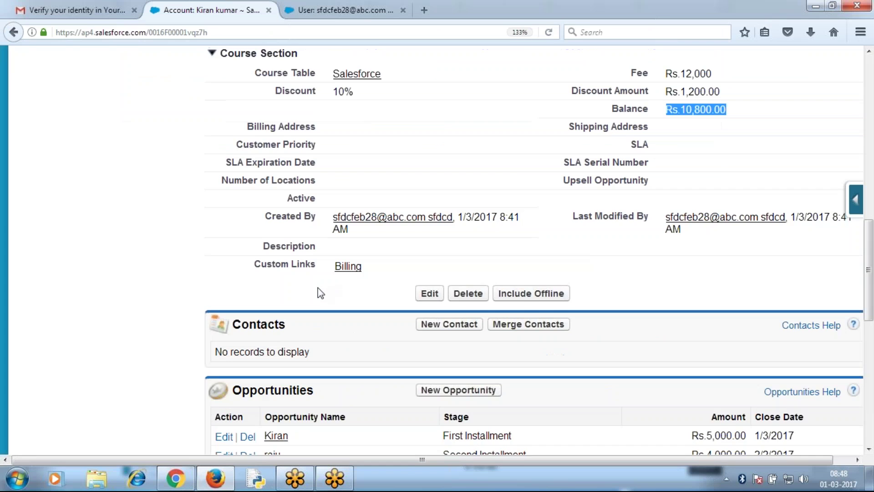
{"action": "scroll", "coordinate": [318, 293], "scroll_direction": "up", "scroll_amount": 10}
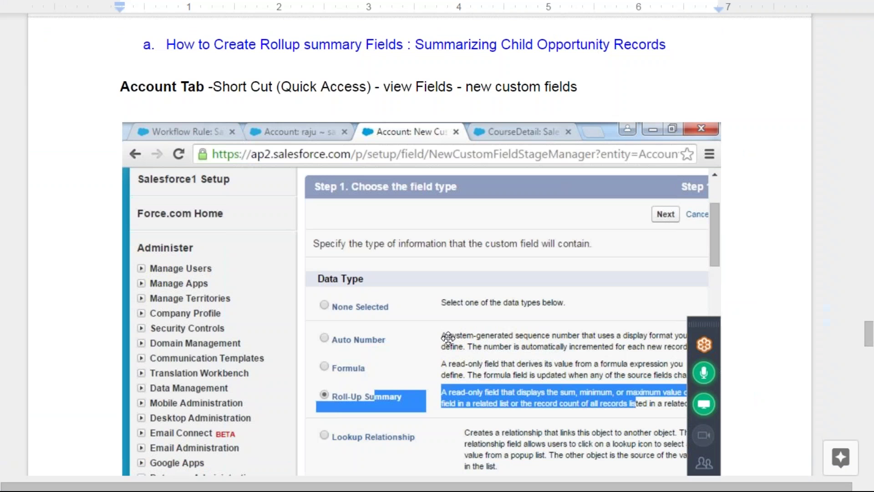
{"action": "scroll", "coordinate": [554, 240], "scroll_direction": "up", "scroll_amount": 10}
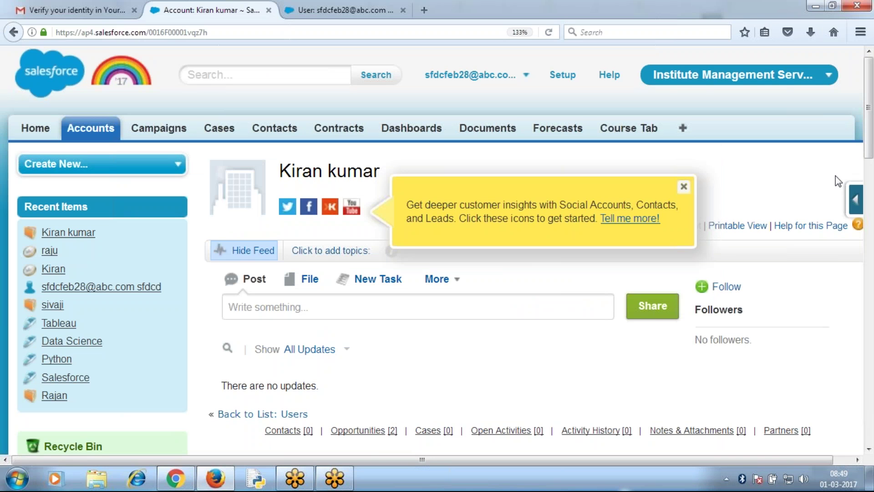
Step: Start a new Account custom field of type Roll-Up Summary
{"action": "left_click", "coordinate": [857, 201]}
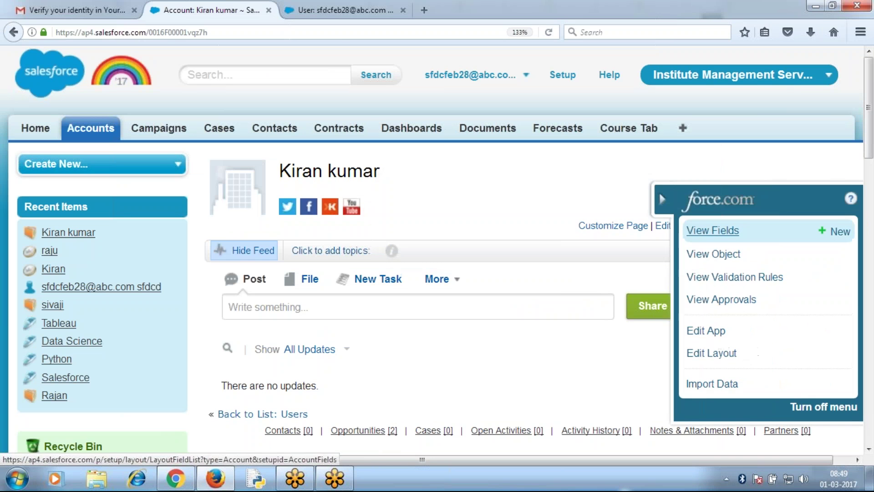
{"action": "left_click", "coordinate": [705, 233]}
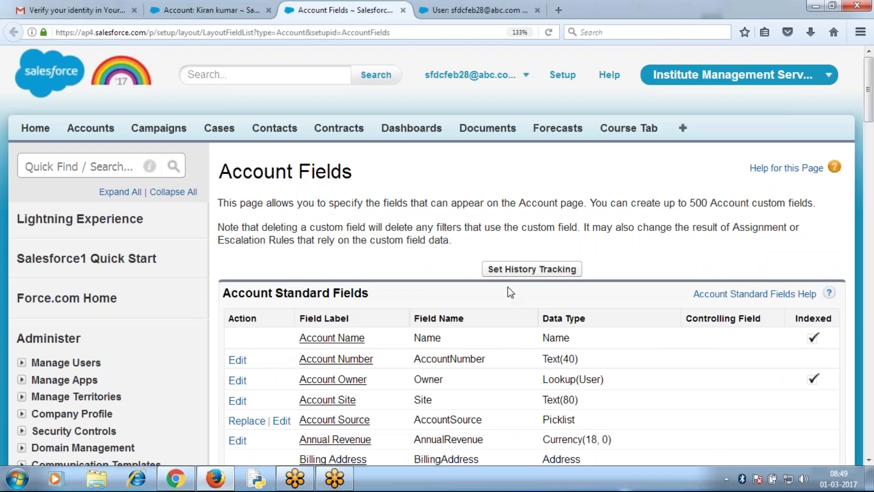
{"action": "scroll", "coordinate": [507, 292], "scroll_direction": "down", "scroll_amount": 6}
{"action": "scroll", "coordinate": [507, 296], "scroll_direction": "down", "scroll_amount": 6}
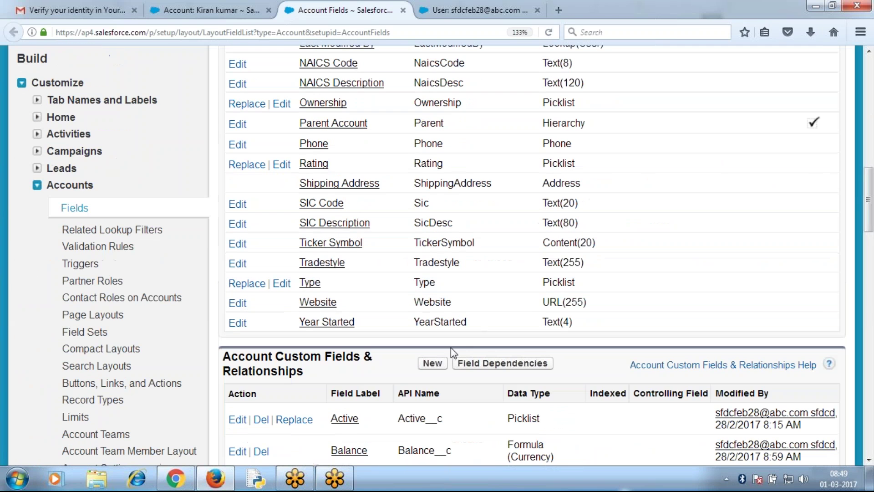
{"action": "left_click", "coordinate": [433, 364]}
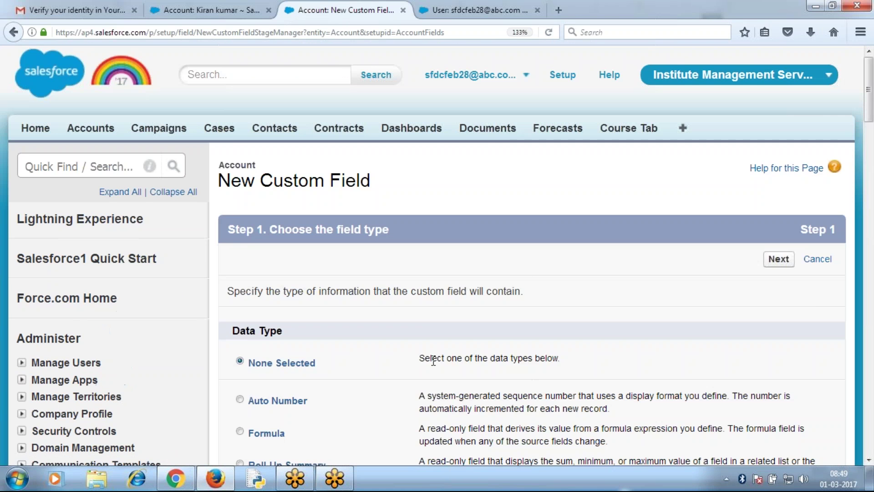
{"action": "scroll", "coordinate": [411, 343], "scroll_direction": "down", "scroll_amount": 5}
{"action": "left_click", "coordinate": [293, 291]}
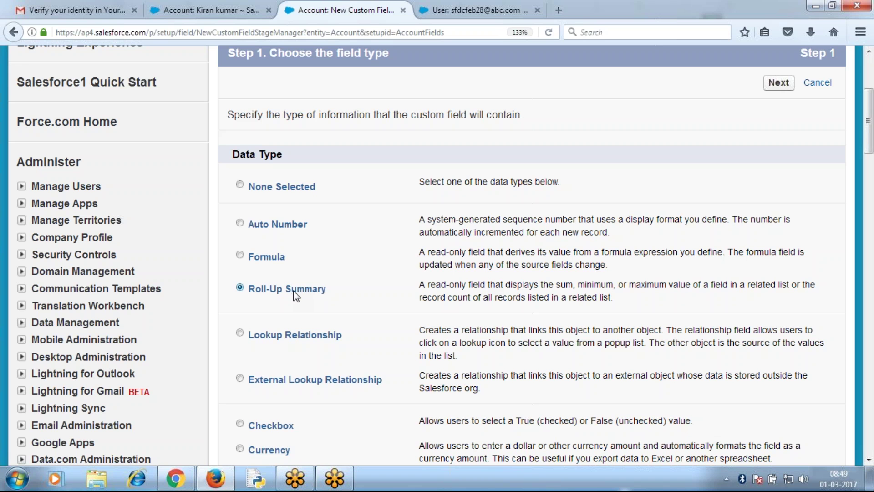
{"action": "left_click", "coordinate": [780, 85]}
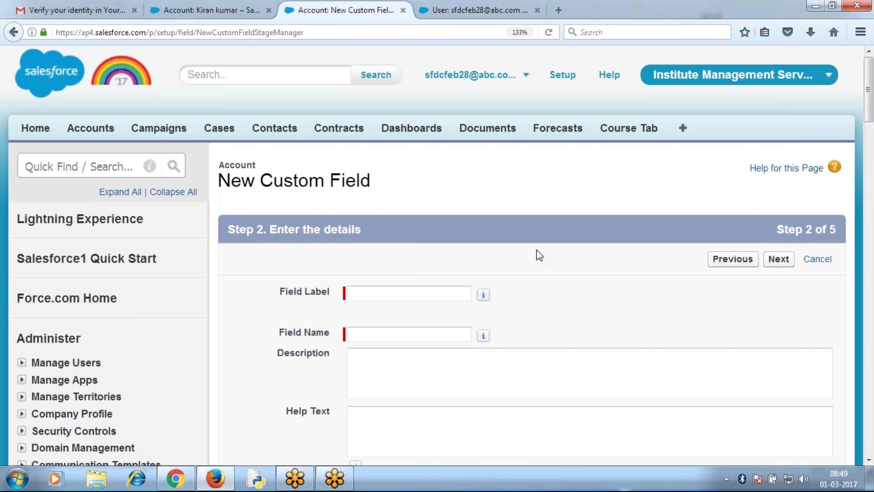
Step: Label it Number of Payments, count the account's Opportunities, and save with Save & New
{"action": "left_click", "coordinate": [412, 294]}
{"action": "type", "text": "Number of Payments"}
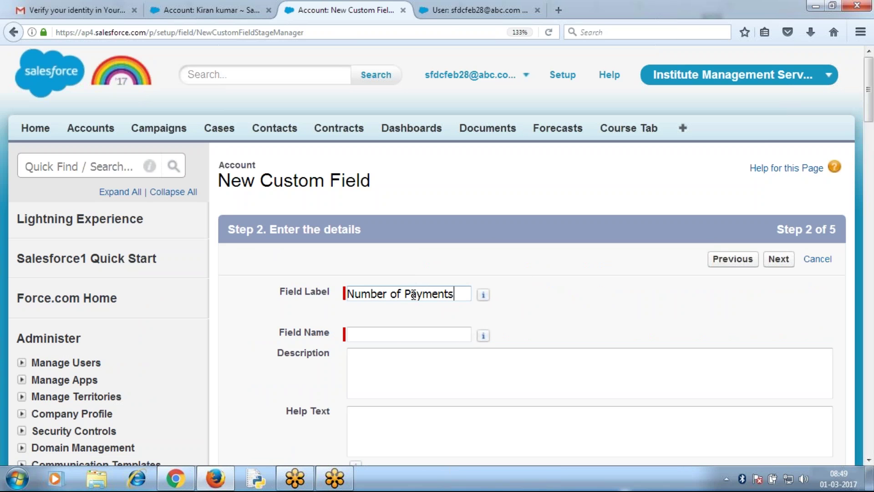
{"action": "key", "text": "Tab"}
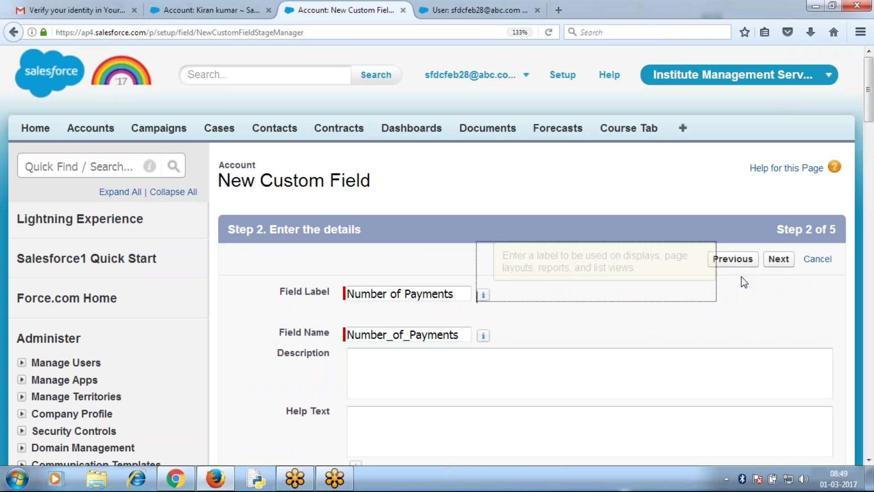
{"action": "left_click", "coordinate": [779, 258]}
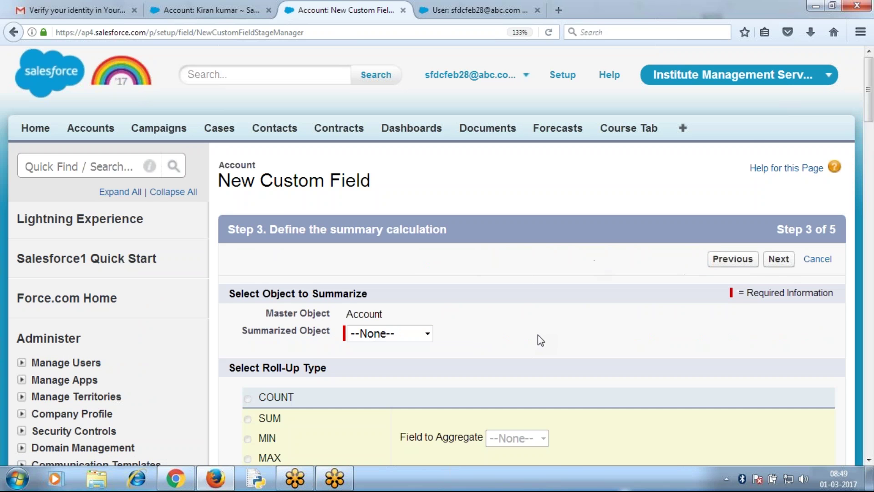
{"action": "scroll", "coordinate": [541, 336], "scroll_direction": "down", "scroll_amount": 2}
{"action": "left_click", "coordinate": [428, 247]}
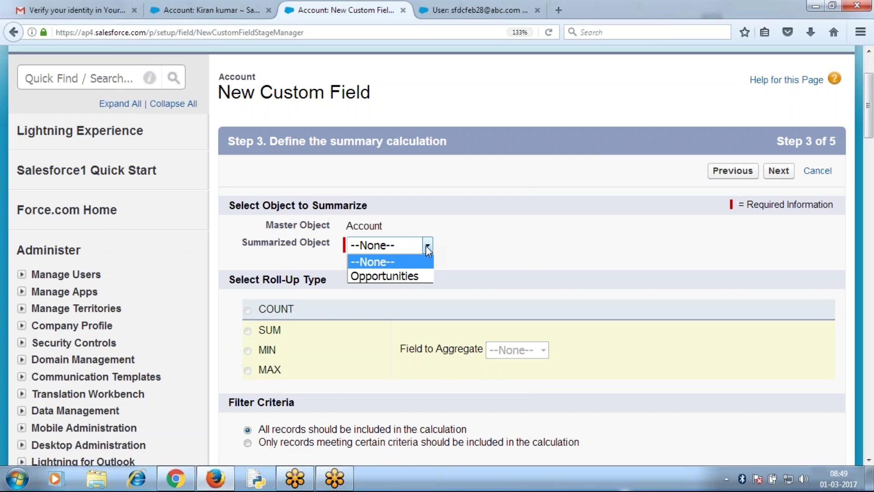
{"action": "left_click", "coordinate": [420, 276]}
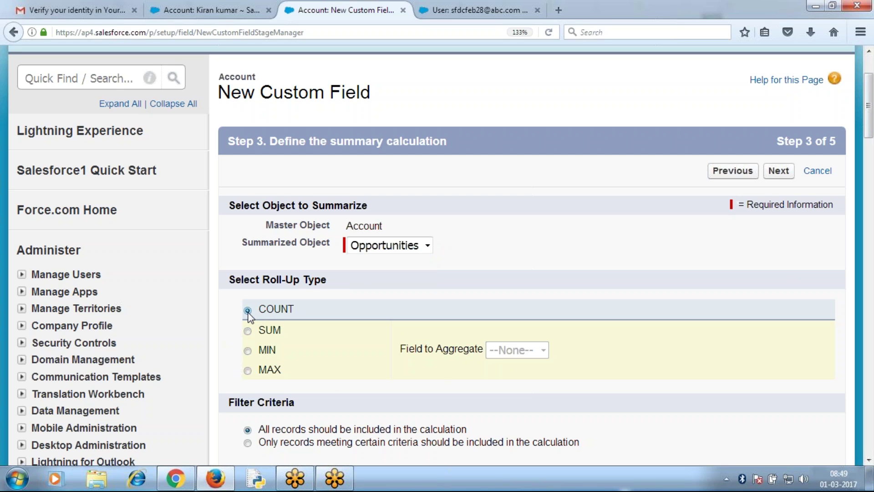
{"action": "left_click", "coordinate": [779, 172]}
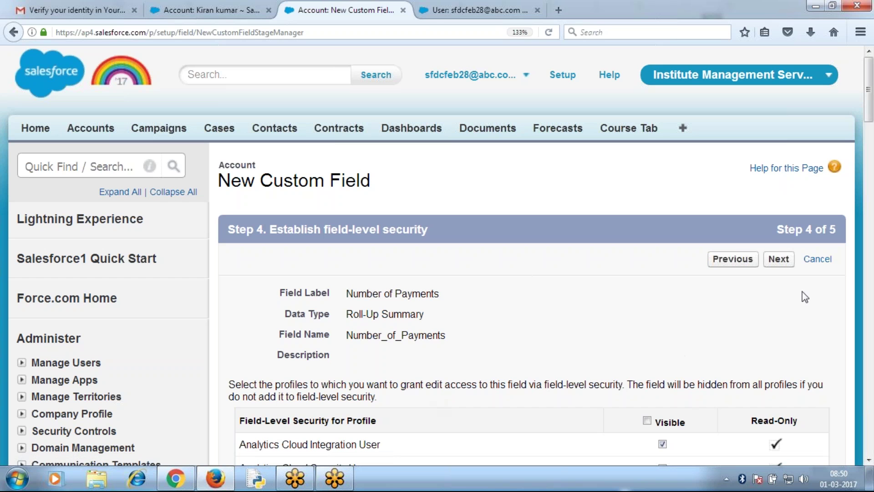
{"action": "left_click", "coordinate": [781, 261]}
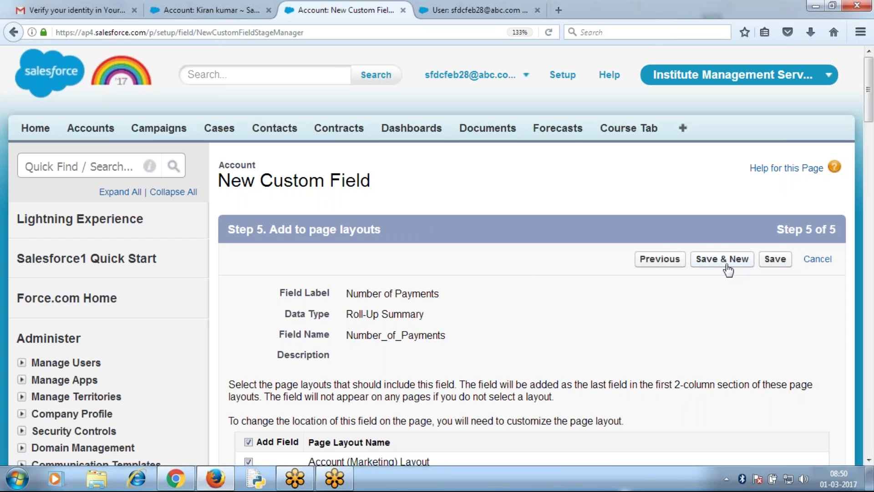
{"action": "left_click", "coordinate": [725, 265]}
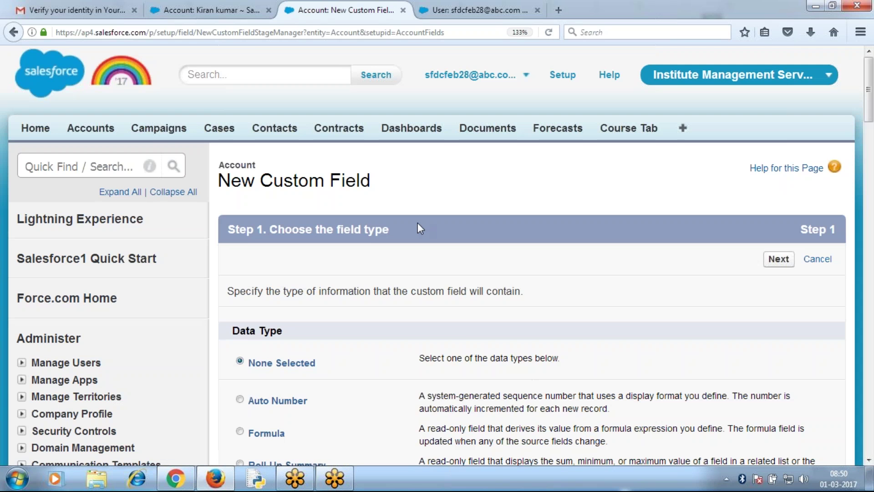
Step: Make the new field a Roll-Up Summary labelled Total Amount
{"action": "scroll", "coordinate": [401, 323], "scroll_direction": "down", "scroll_amount": 5}
{"action": "left_click", "coordinate": [309, 206]}
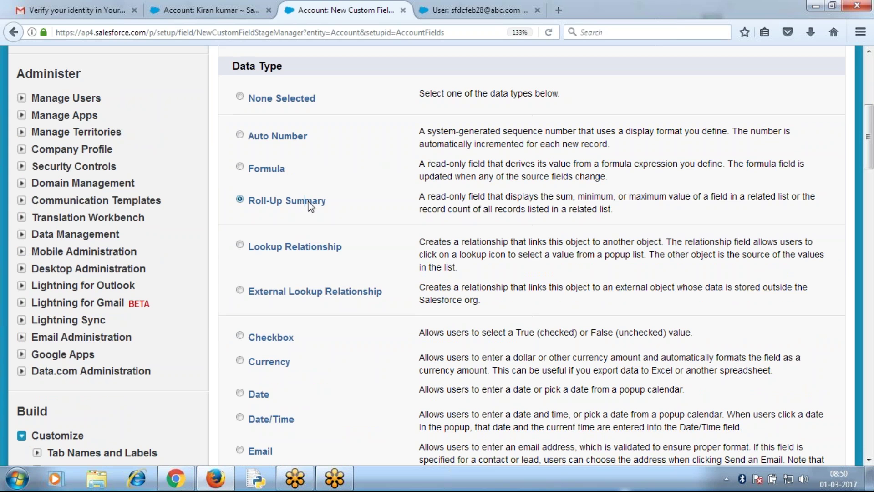
{"action": "scroll", "coordinate": [669, 150], "scroll_direction": "up", "scroll_amount": 3}
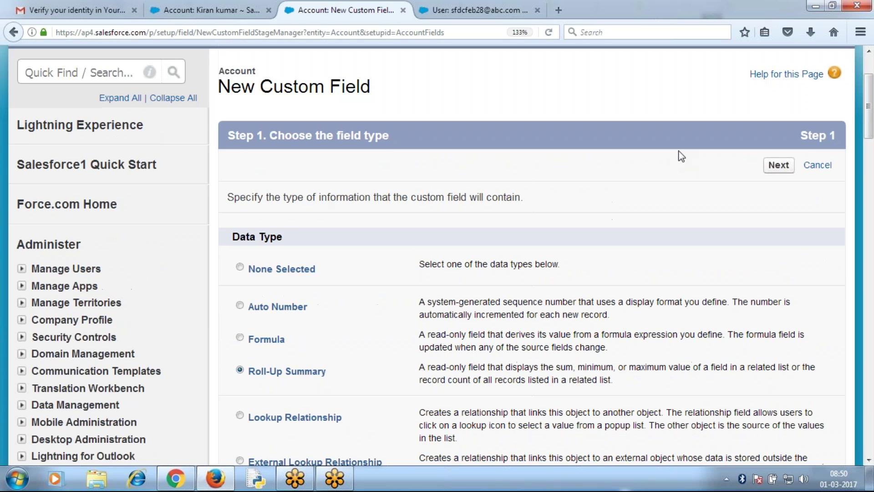
{"action": "left_click", "coordinate": [779, 172]}
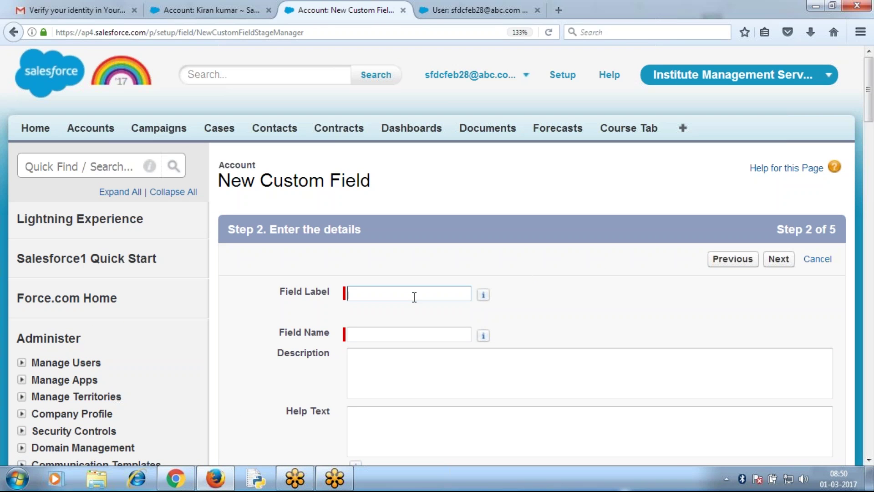
{"action": "type", "text": "Total Amou"}
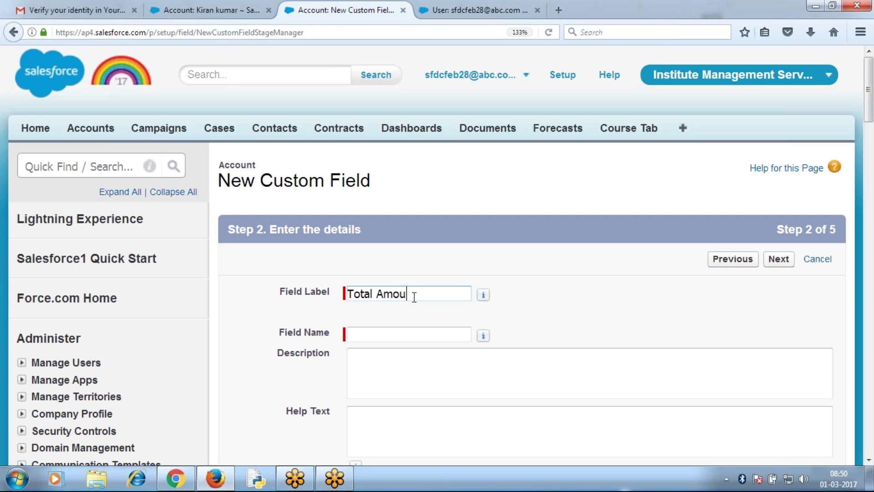
{"action": "type", "text": "nt"}
{"action": "key", "text": "Tab"}
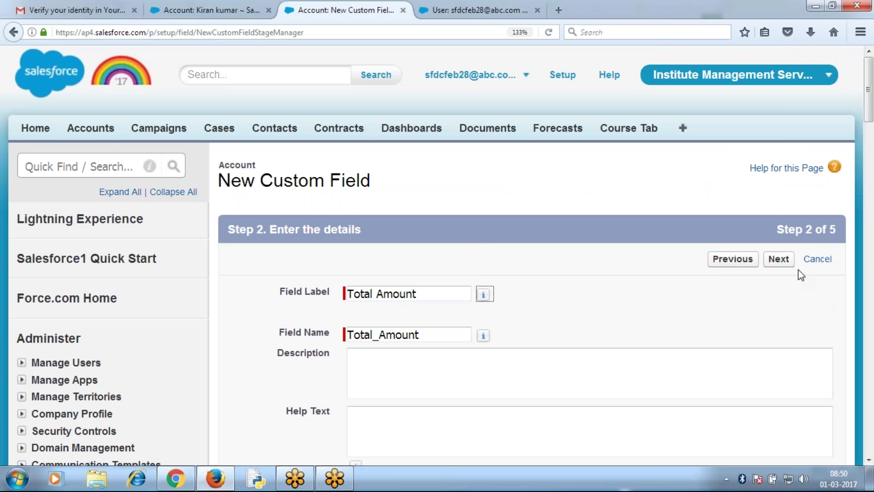
{"action": "left_click", "coordinate": [786, 264]}
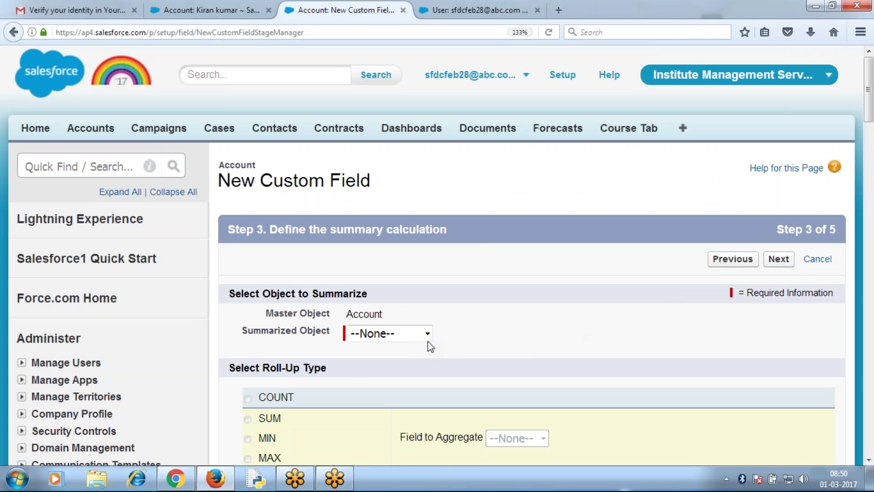
Step: Sum the Opportunities' Amount field and save the field with Save & New
{"action": "left_click", "coordinate": [426, 334]}
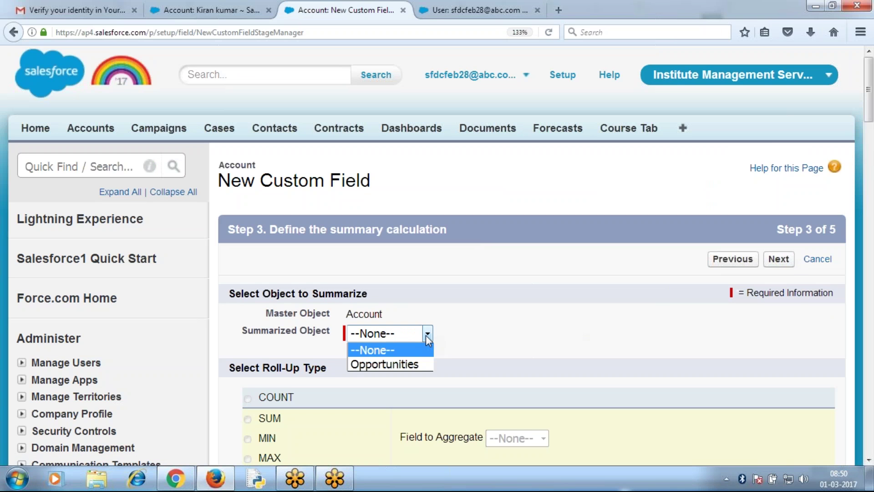
{"action": "left_click", "coordinate": [423, 366]}
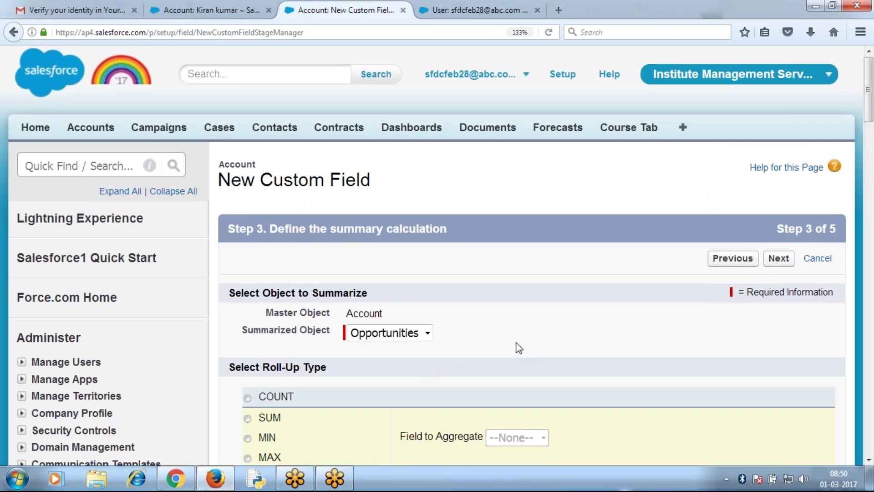
{"action": "scroll", "coordinate": [517, 347], "scroll_direction": "down", "scroll_amount": 2}
{"action": "left_click", "coordinate": [248, 331]}
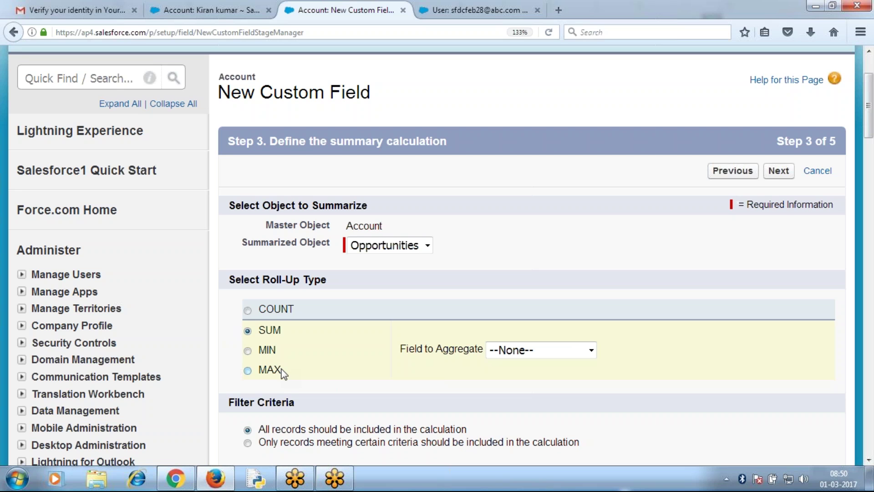
{"action": "left_click", "coordinate": [581, 356]}
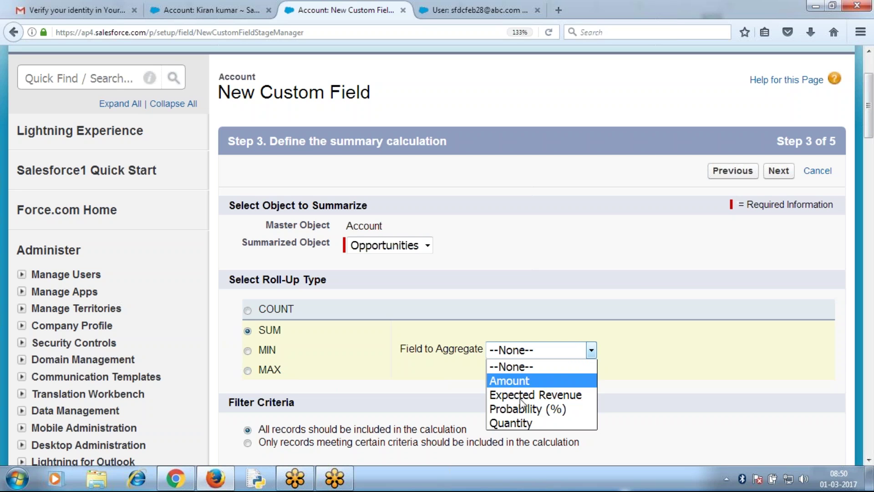
{"action": "left_click", "coordinate": [515, 380]}
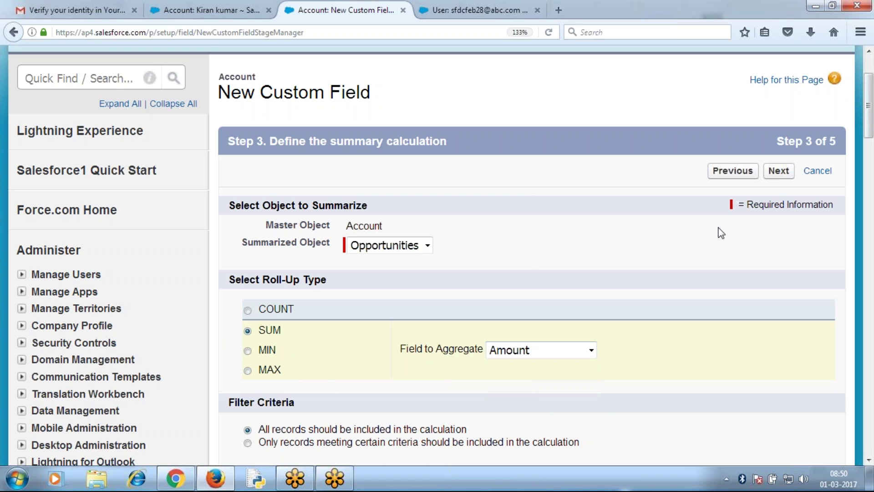
{"action": "left_click", "coordinate": [779, 176]}
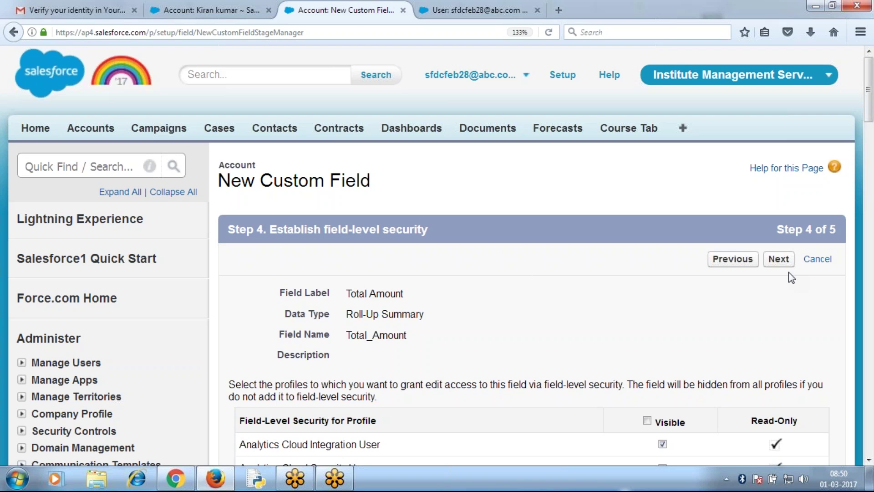
{"action": "left_click", "coordinate": [784, 265]}
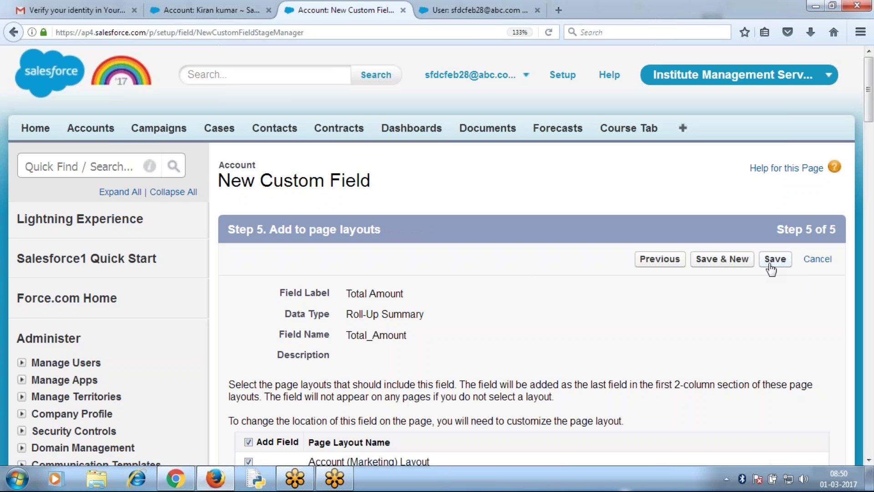
{"action": "left_click", "coordinate": [718, 259]}
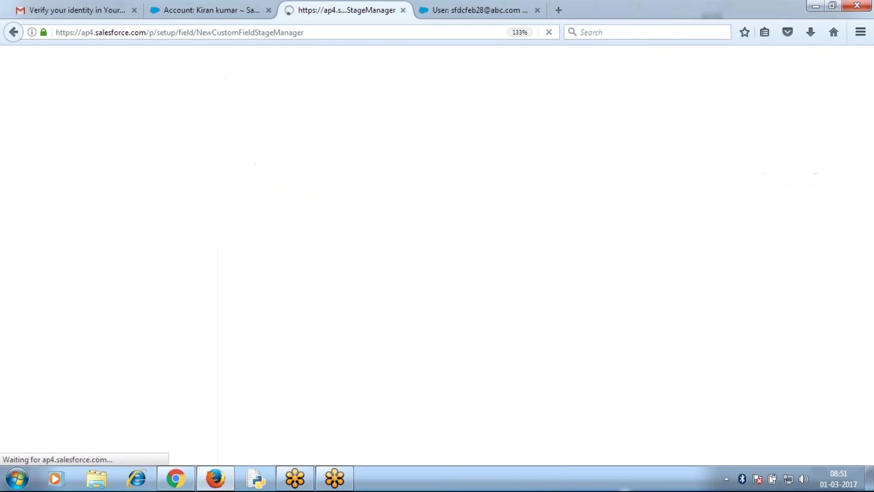
Step: Make the new field a Roll-Up Summary labelled Maximum AMount
{"action": "scroll", "coordinate": [441, 299], "scroll_direction": "down", "scroll_amount": 8}
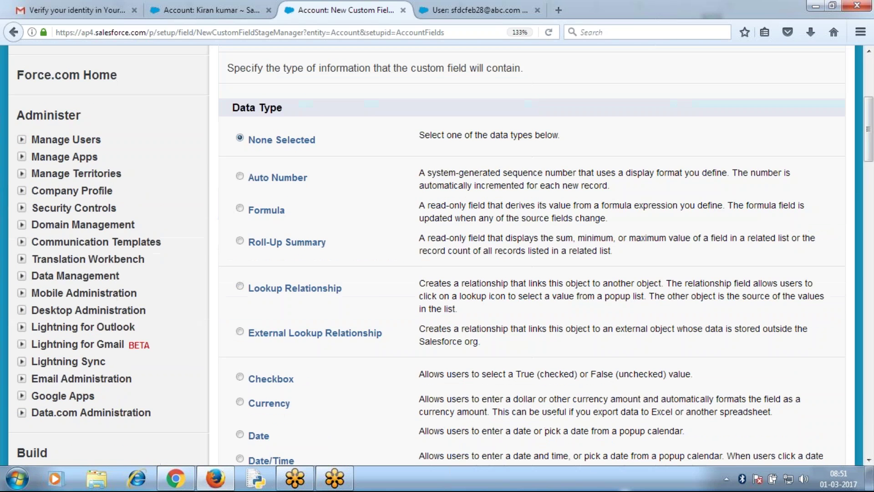
{"action": "left_click", "coordinate": [305, 201]}
{"action": "scroll", "coordinate": [753, 341], "scroll_direction": "down", "scroll_amount": 10}
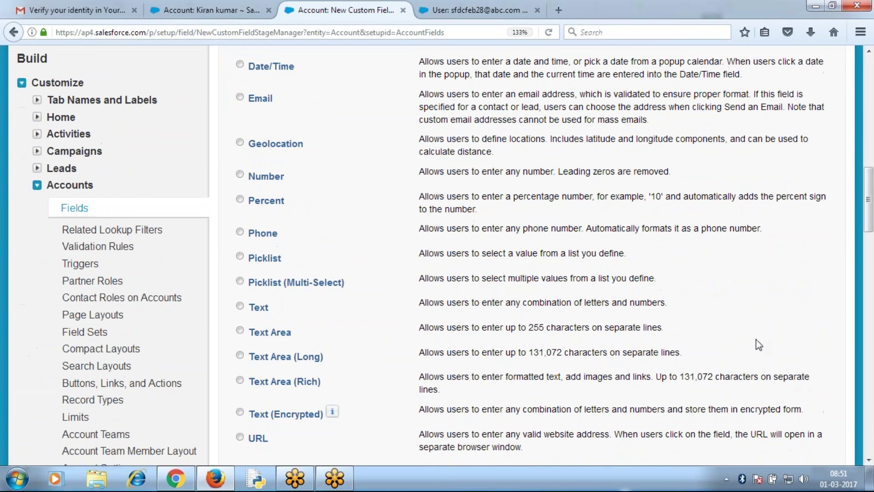
{"action": "left_click", "coordinate": [778, 136]}
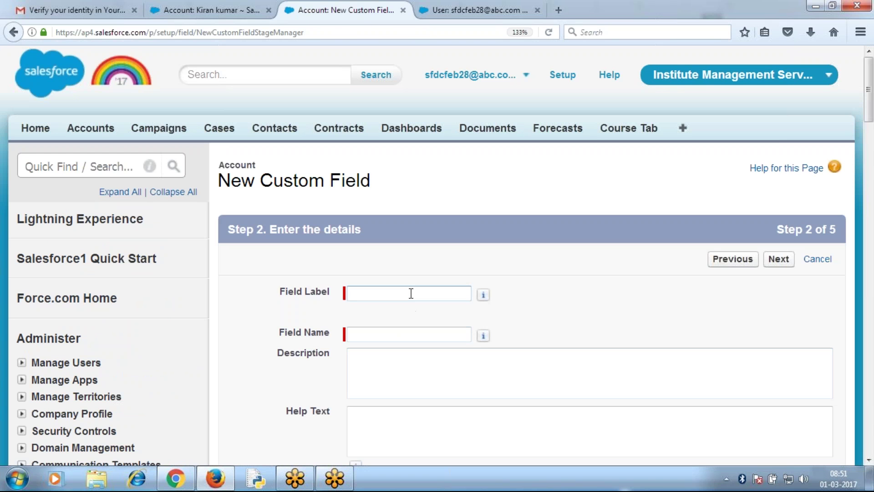
{"action": "type", "text": "Maximum AMount"}
{"action": "key", "text": "Tab"}
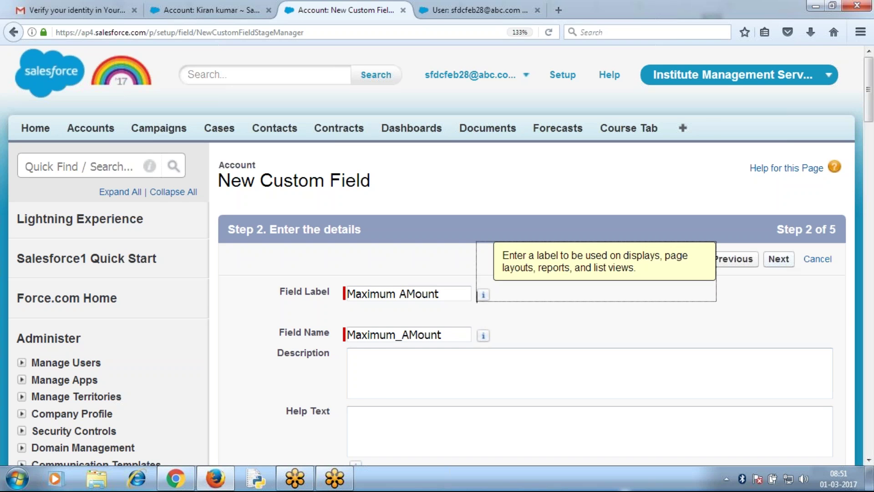
{"action": "left_click", "coordinate": [779, 259]}
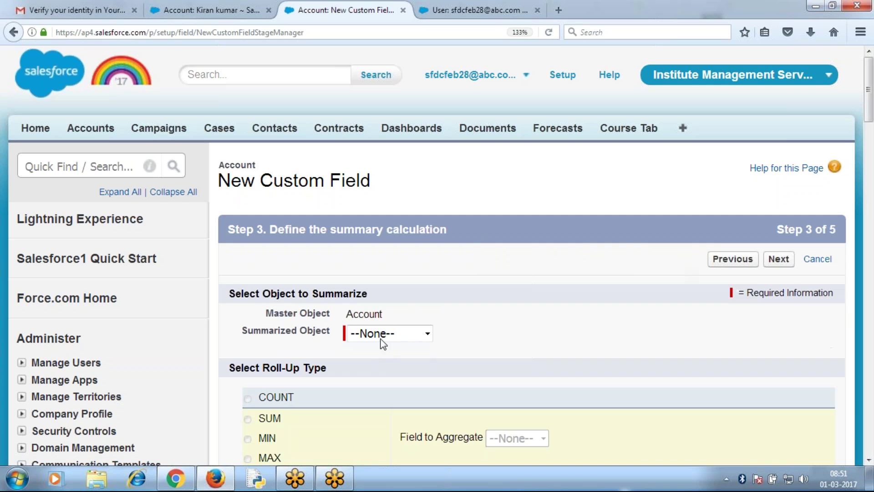
Step: Take the MAX of the Opportunities' Amount, save the field, and return to the account record
{"action": "left_click", "coordinate": [382, 335]}
{"action": "left_click", "coordinate": [396, 378]}
{"action": "scroll", "coordinate": [286, 270], "scroll_direction": "down", "scroll_amount": 5}
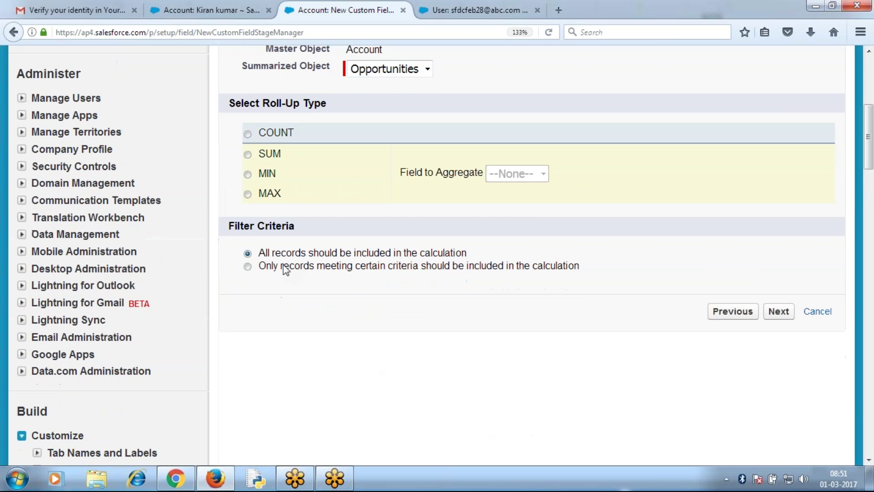
{"action": "left_click", "coordinate": [263, 196]}
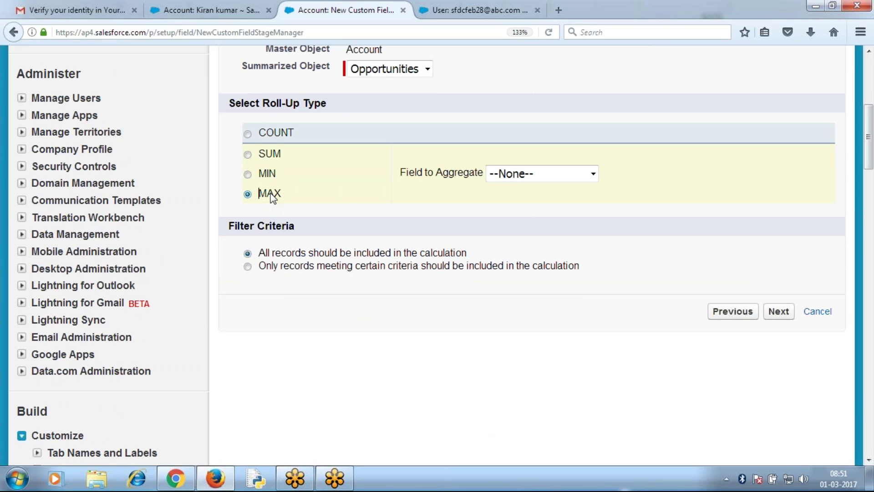
{"action": "left_click", "coordinate": [546, 176]}
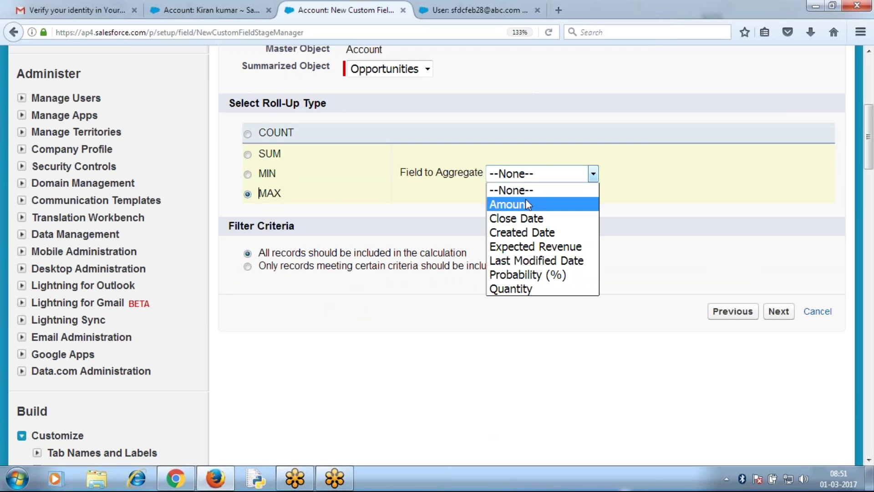
{"action": "left_click", "coordinate": [526, 204]}
{"action": "left_click", "coordinate": [779, 314]}
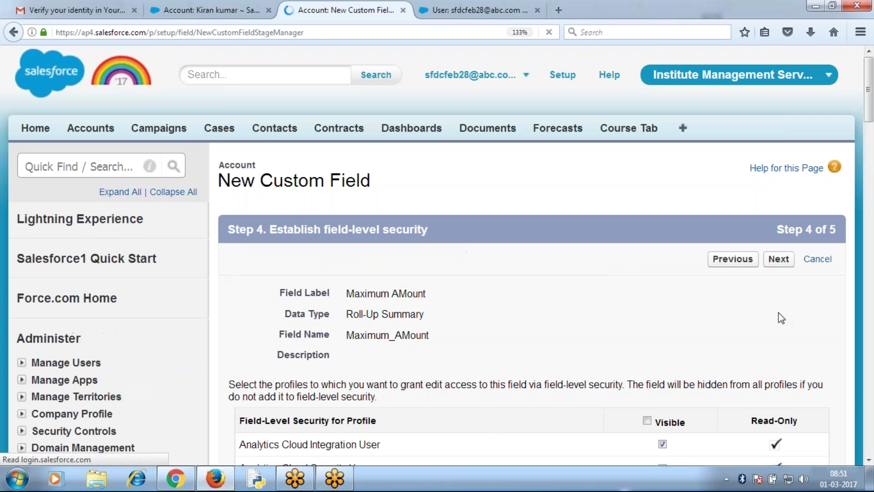
{"action": "left_click", "coordinate": [780, 260]}
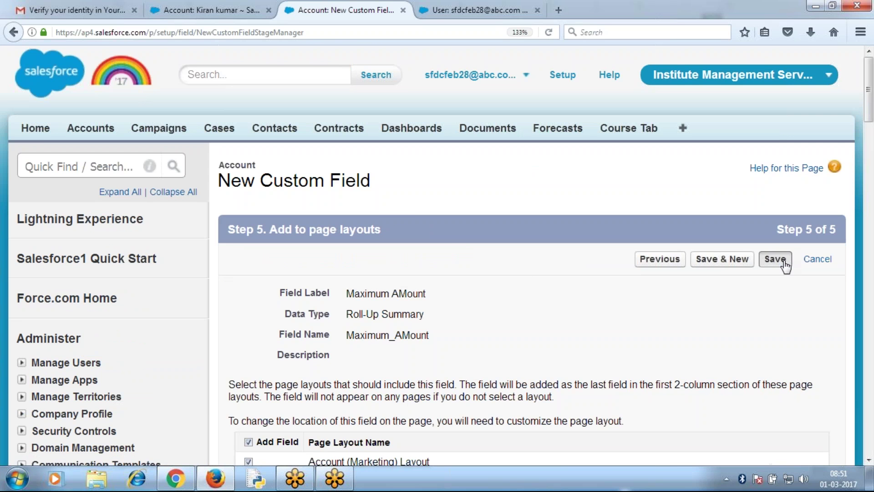
{"action": "left_click", "coordinate": [784, 260]}
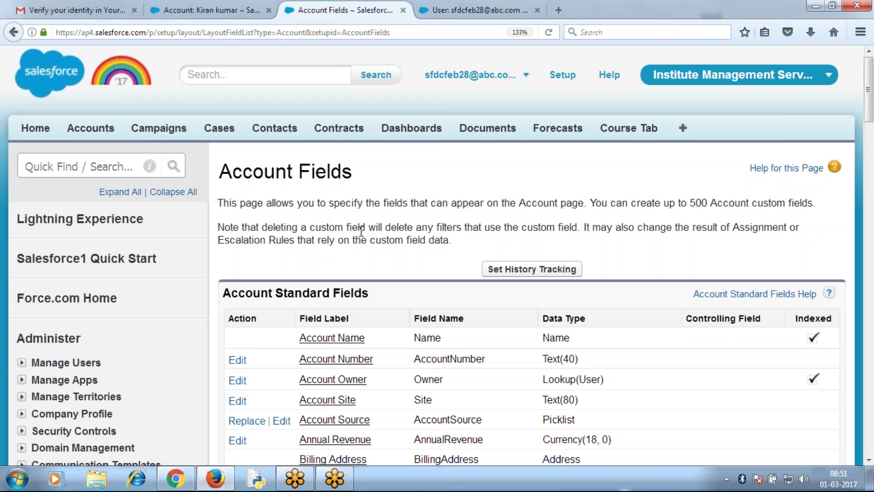
{"action": "left_click", "coordinate": [220, 11]}
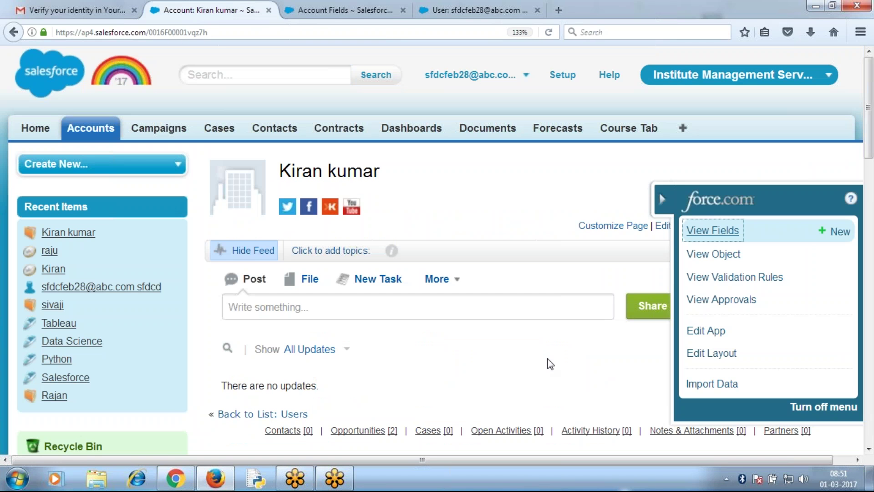
Step: Reload the account and check Total Amount Rs.9,000.00, Maximum AMount Rs.5,000.00 and Number of Payments 2
{"action": "key", "text": "F5"}
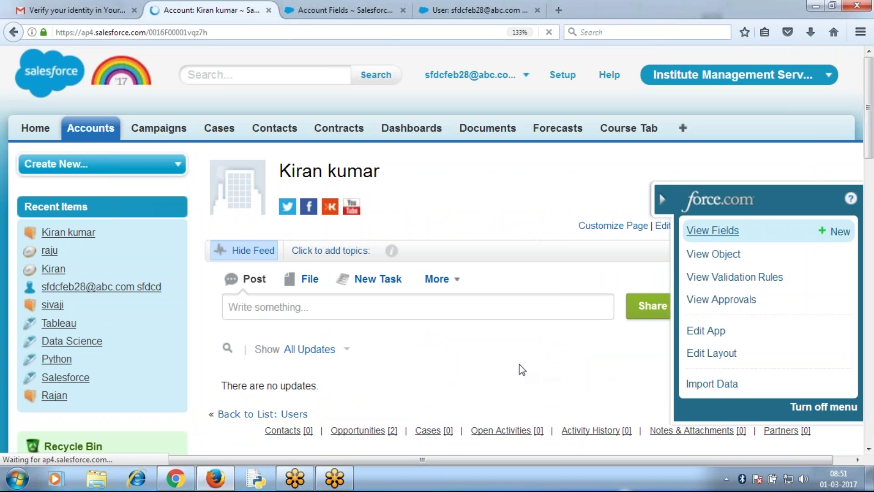
{"action": "scroll", "coordinate": [496, 354], "scroll_direction": "down", "scroll_amount": 5}
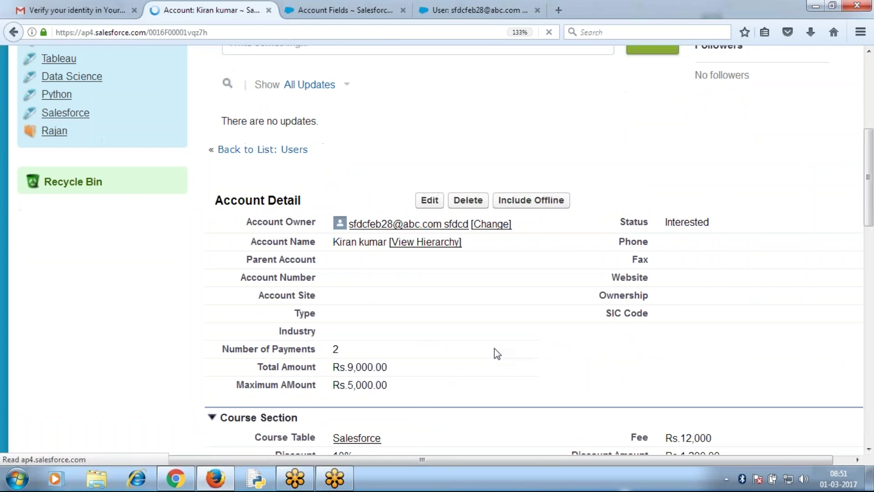
{"action": "scroll", "coordinate": [496, 354], "scroll_direction": "down", "scroll_amount": 9}
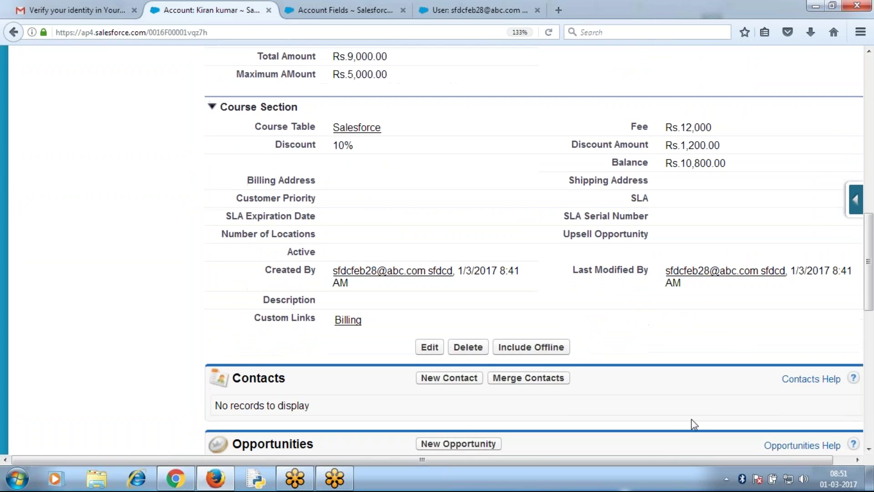
{"action": "scroll", "coordinate": [705, 358], "scroll_direction": "up", "scroll_amount": 7}
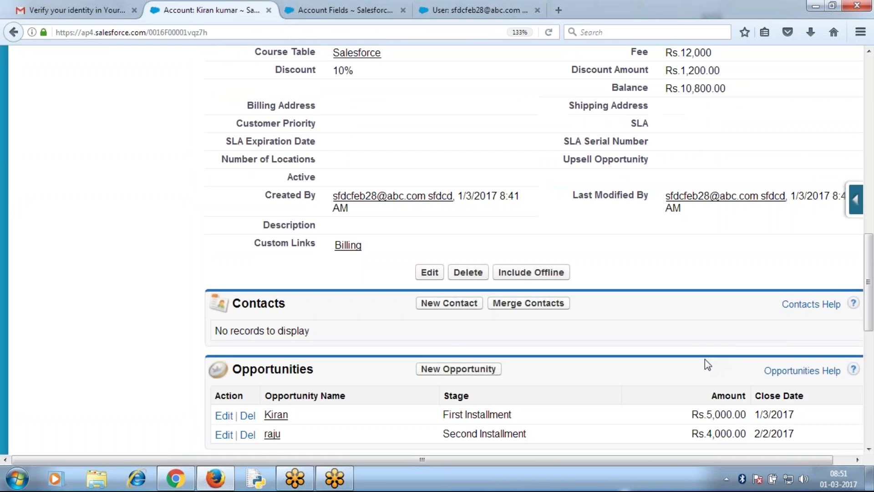
{"action": "triple_click", "coordinate": [332, 235]}
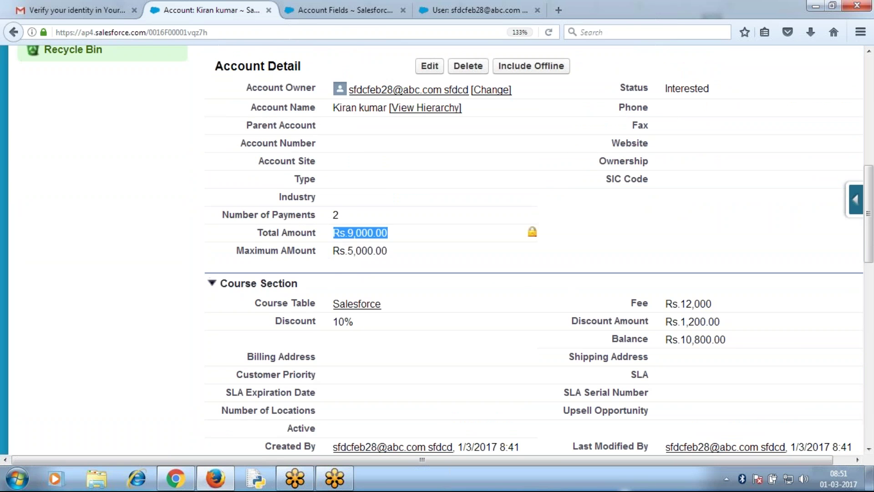
{"action": "triple_click", "coordinate": [335, 251]}
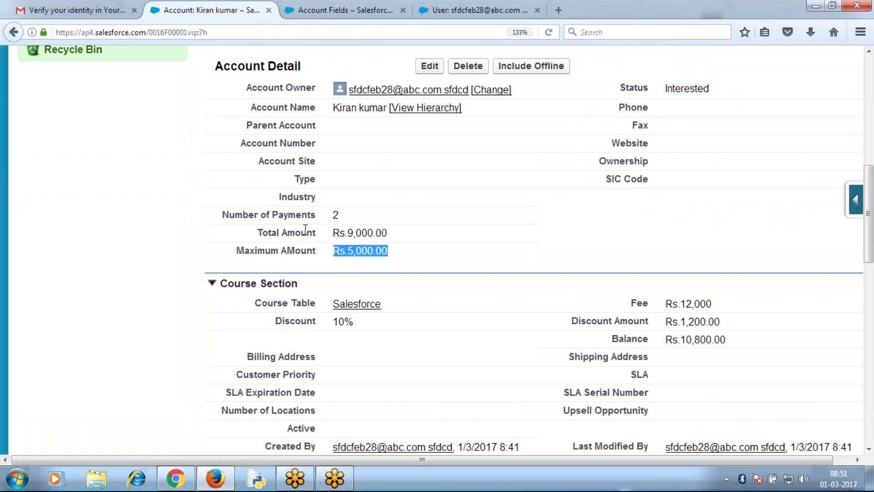
{"action": "triple_click", "coordinate": [354, 214]}
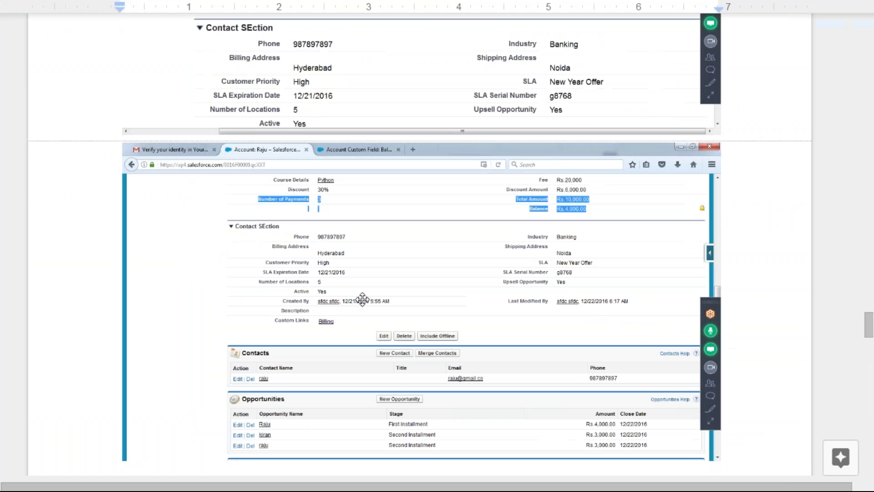
Step: Scroll through the Number of Payments notes and highlight the 'Rollup type: Count' line
{"action": "scroll", "coordinate": [363, 296], "scroll_direction": "down", "scroll_amount": 5}
{"action": "scroll", "coordinate": [363, 300], "scroll_direction": "down", "scroll_amount": 3}
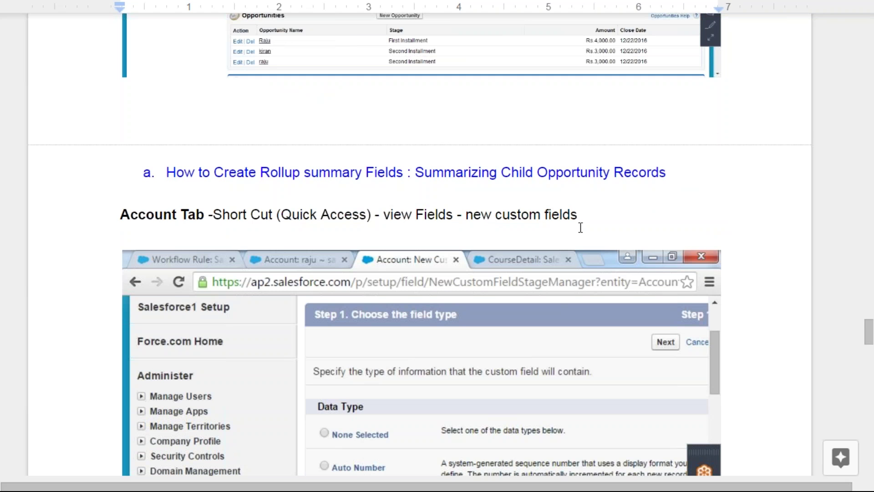
{"action": "scroll", "coordinate": [578, 228], "scroll_direction": "down", "scroll_amount": 5}
{"action": "scroll", "coordinate": [548, 236], "scroll_direction": "down", "scroll_amount": 5}
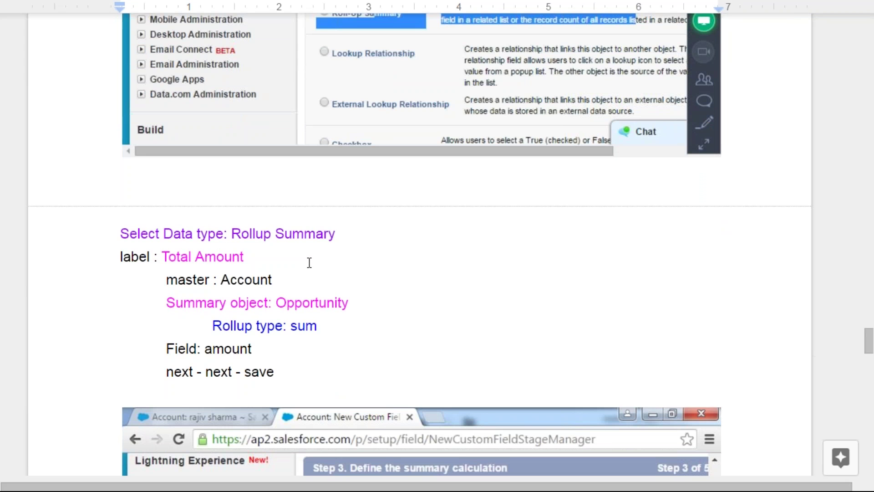
{"action": "scroll", "coordinate": [309, 264], "scroll_direction": "down", "scroll_amount": 3}
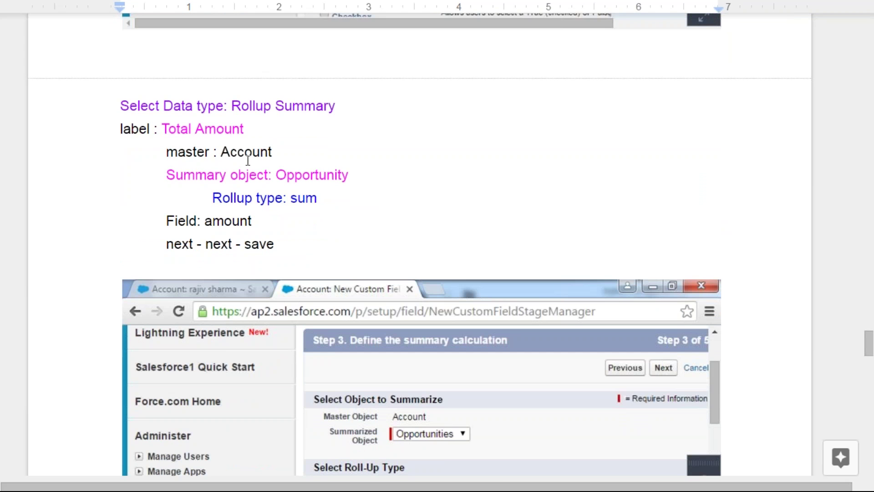
{"action": "scroll", "coordinate": [304, 194], "scroll_direction": "down", "scroll_amount": 3}
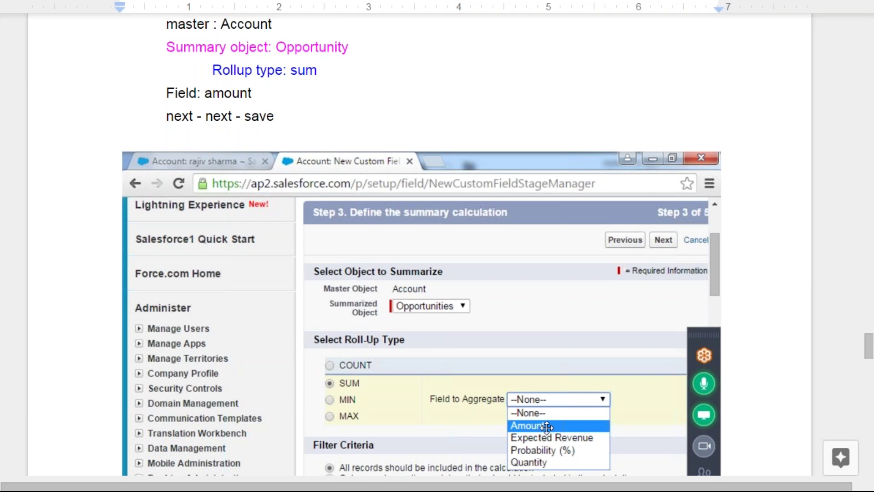
{"action": "scroll", "coordinate": [445, 376], "scroll_direction": "down", "scroll_amount": 10}
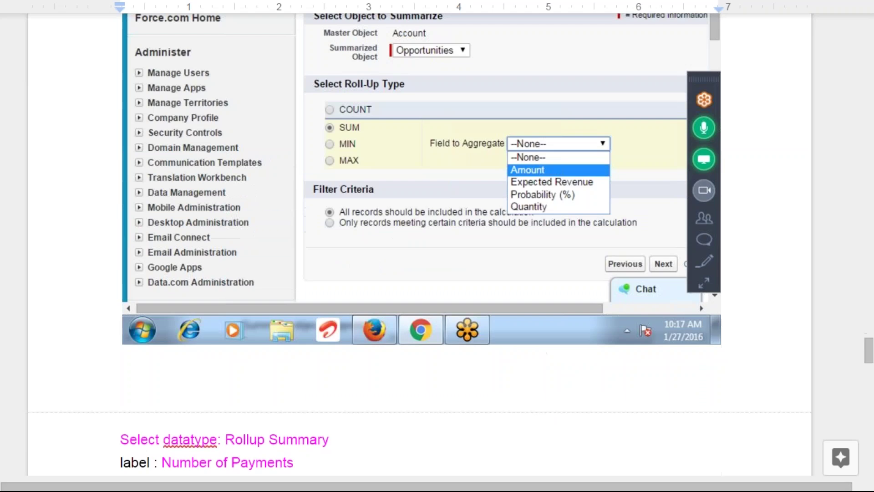
{"action": "scroll", "coordinate": [277, 150], "scroll_direction": "down", "scroll_amount": 3}
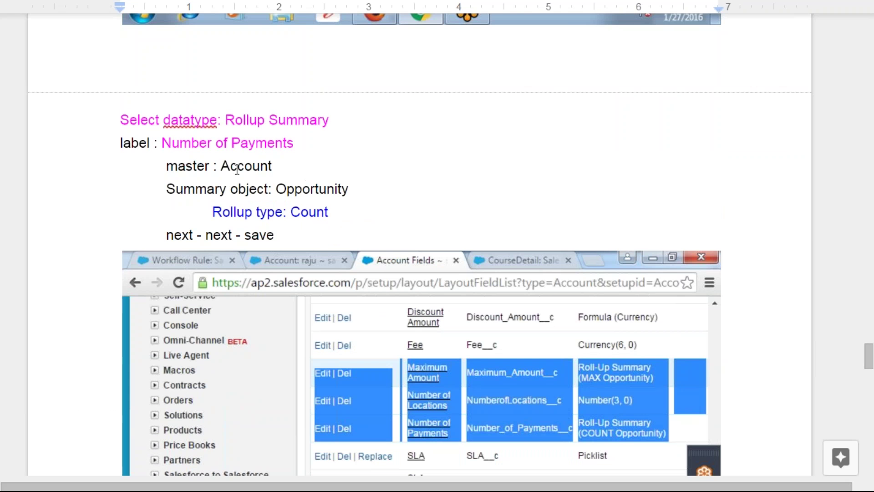
{"action": "left_click_drag", "start_coordinate": [212, 211], "coordinate": [327, 214]}
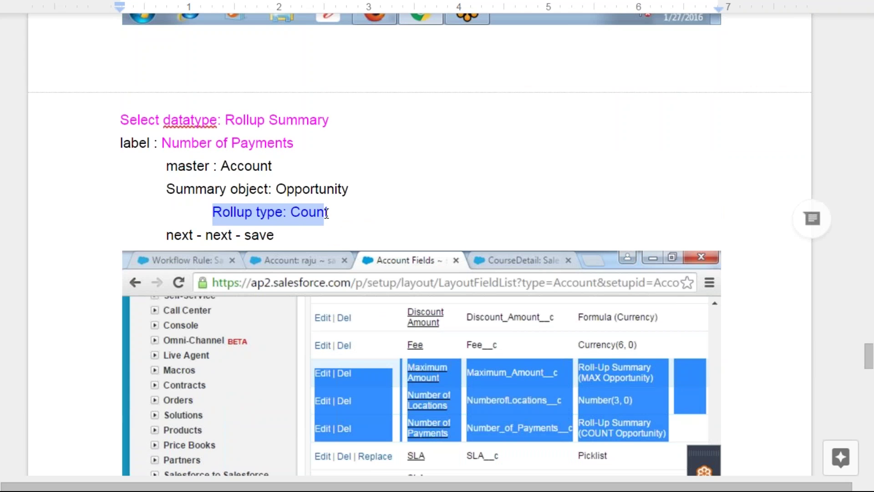
Step: Scroll down to section b) Customize Account Page layout
{"action": "scroll", "coordinate": [326, 213], "scroll_direction": "down", "scroll_amount": 4}
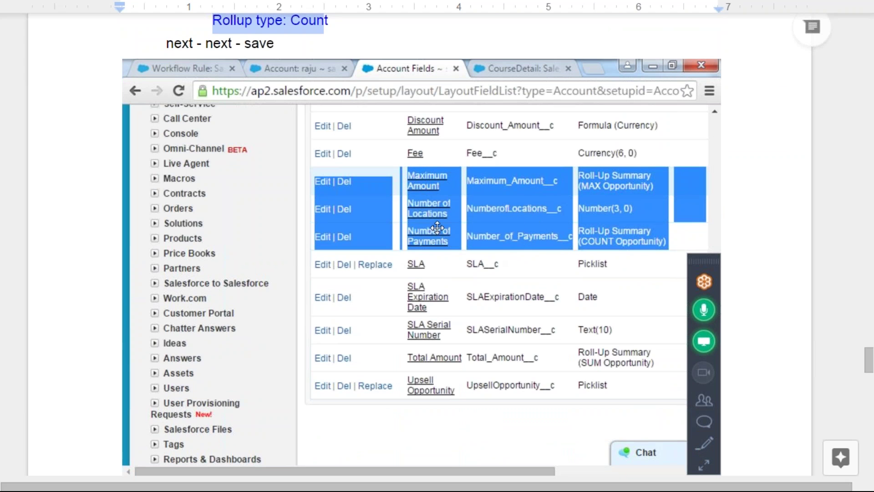
{"action": "scroll", "coordinate": [428, 246], "scroll_direction": "down", "scroll_amount": 9}
{"action": "scroll", "coordinate": [427, 245], "scroll_direction": "down", "scroll_amount": 3}
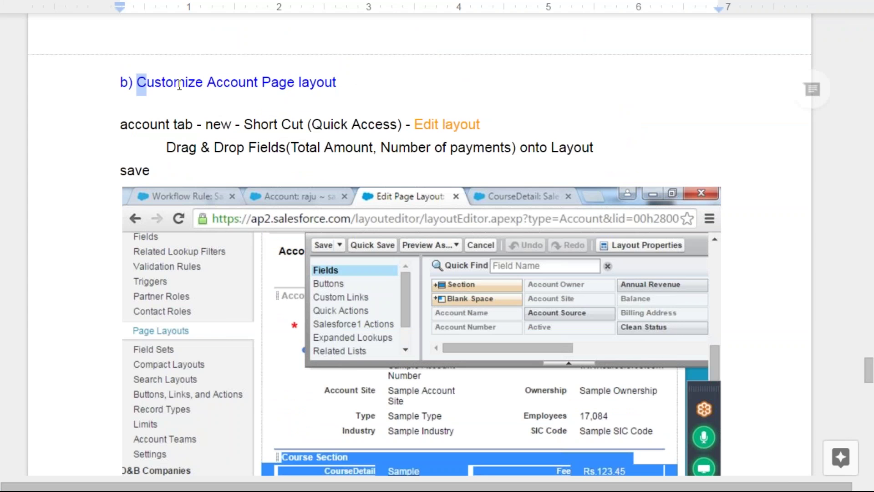
Step: Drag Maximum AMount, Total Amount and Number of Payments into the layout's Course Section and save
{"action": "left_click_drag", "start_coordinate": [179, 85], "coordinate": [377, 86]}
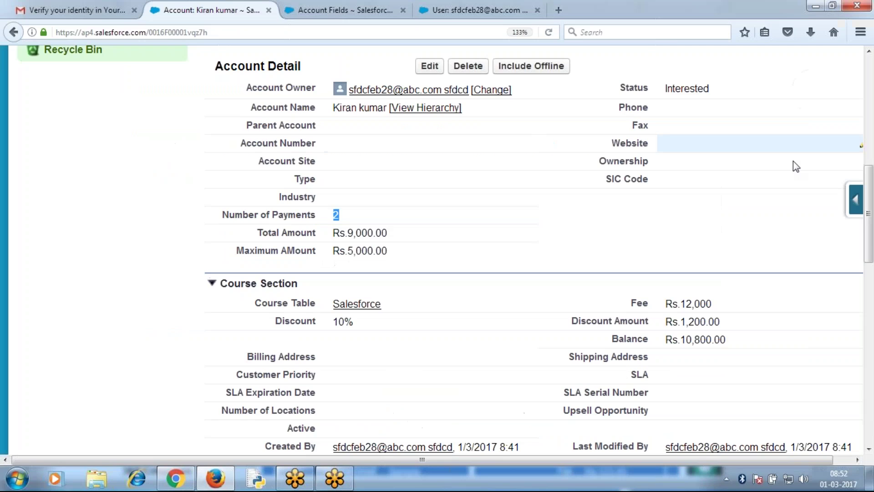
{"action": "left_click", "coordinate": [856, 205]}
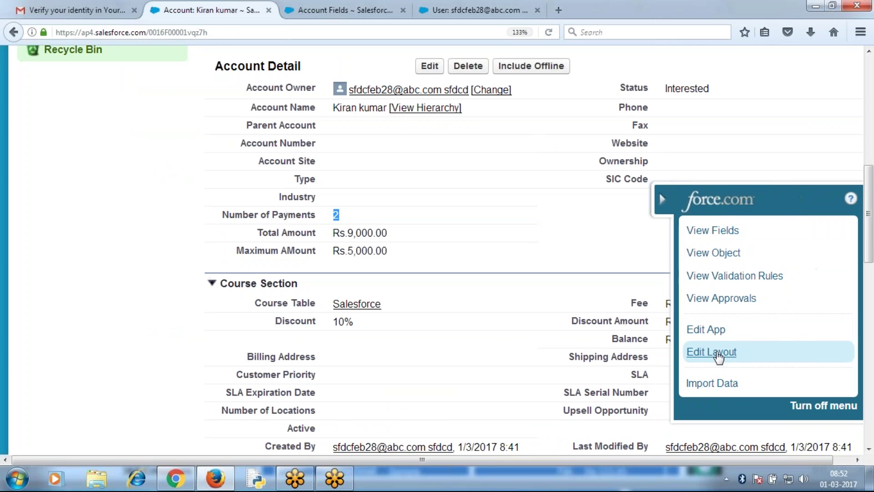
{"action": "left_click", "coordinate": [719, 355]}
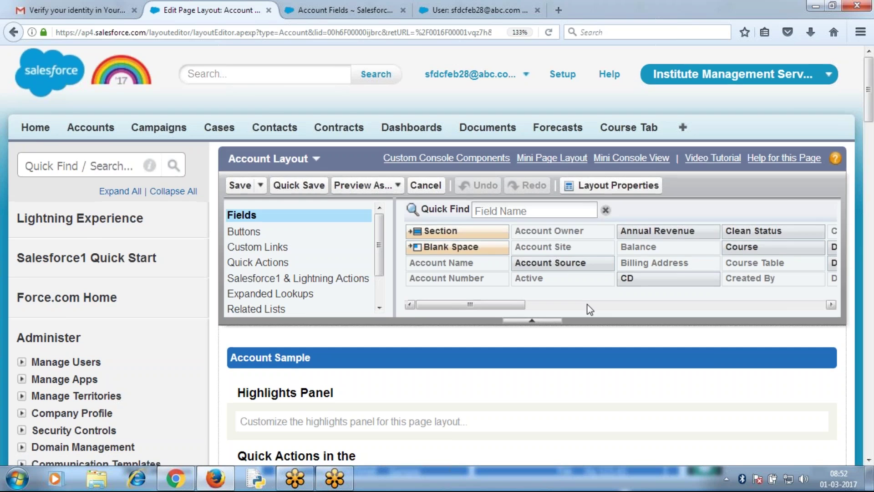
{"action": "scroll", "coordinate": [588, 309], "scroll_direction": "down", "scroll_amount": 10}
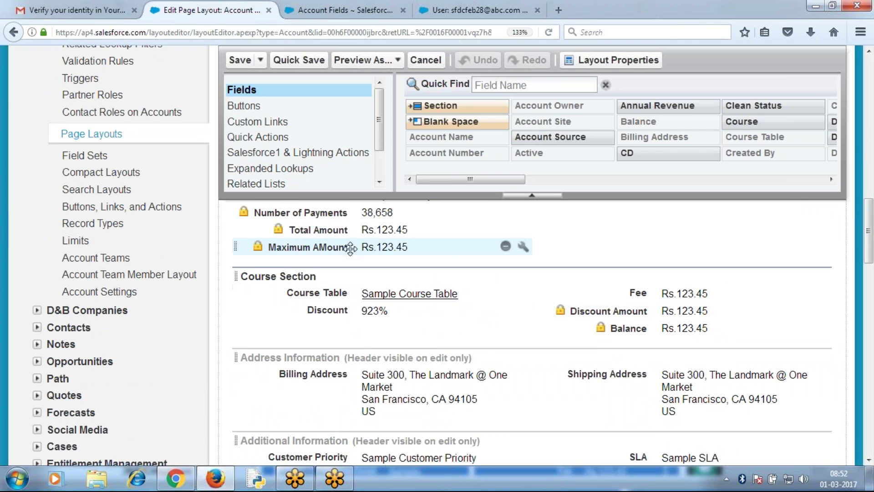
{"action": "left_click_drag", "start_coordinate": [295, 248], "coordinate": [378, 342]}
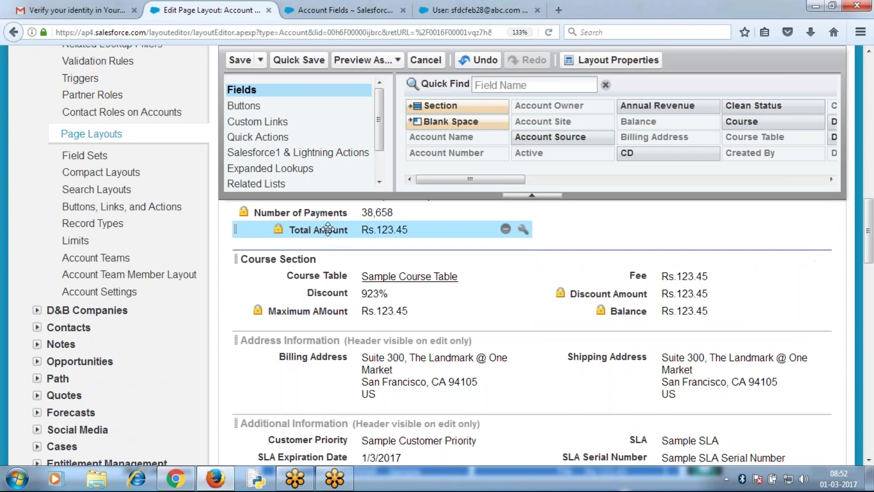
{"action": "left_click_drag", "start_coordinate": [373, 229], "coordinate": [611, 292]}
{"action": "left_click_drag", "start_coordinate": [318, 212], "coordinate": [372, 311]}
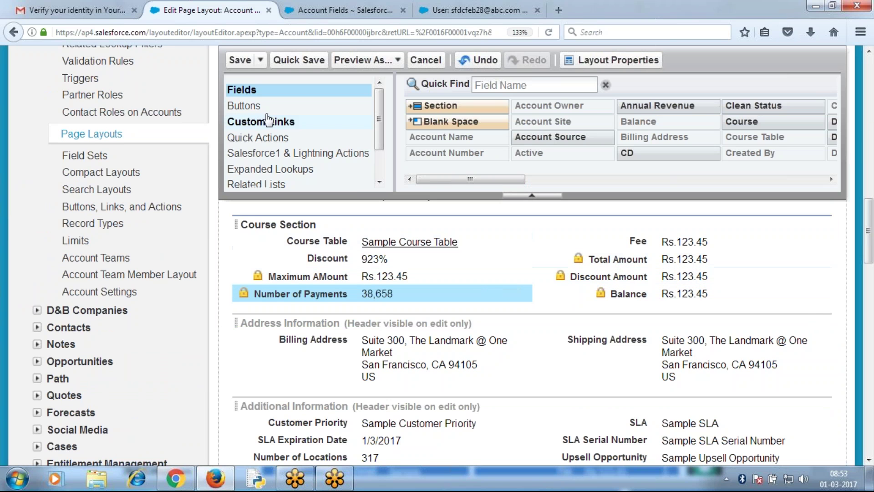
{"action": "left_click", "coordinate": [237, 64]}
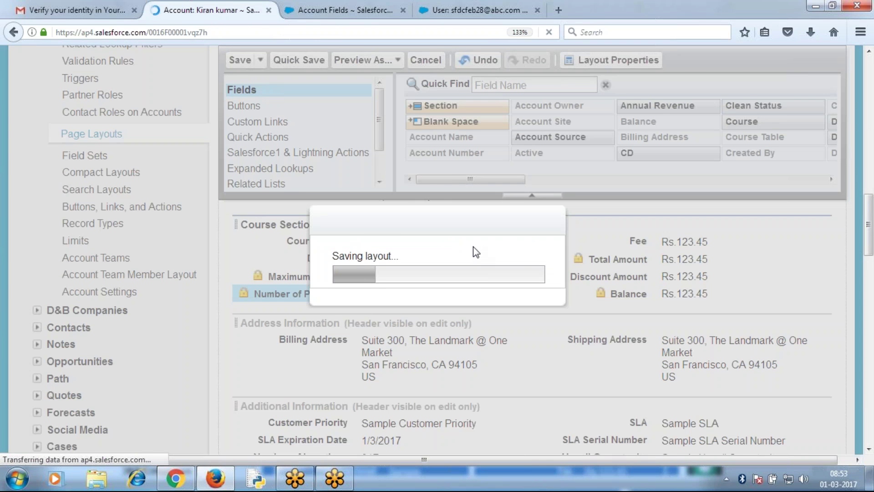
Step: Review the Course Section's Total Amount Rs.9,000.00, Discount Amount and Balance Rs.10,800.00 values
{"action": "scroll", "coordinate": [467, 343], "scroll_direction": "down", "scroll_amount": 10}
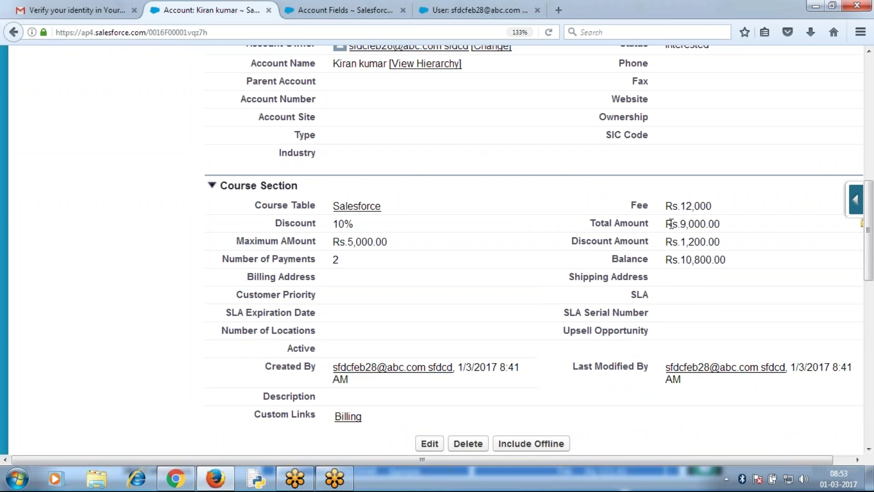
{"action": "left_click_drag", "start_coordinate": [666, 224], "coordinate": [721, 225]}
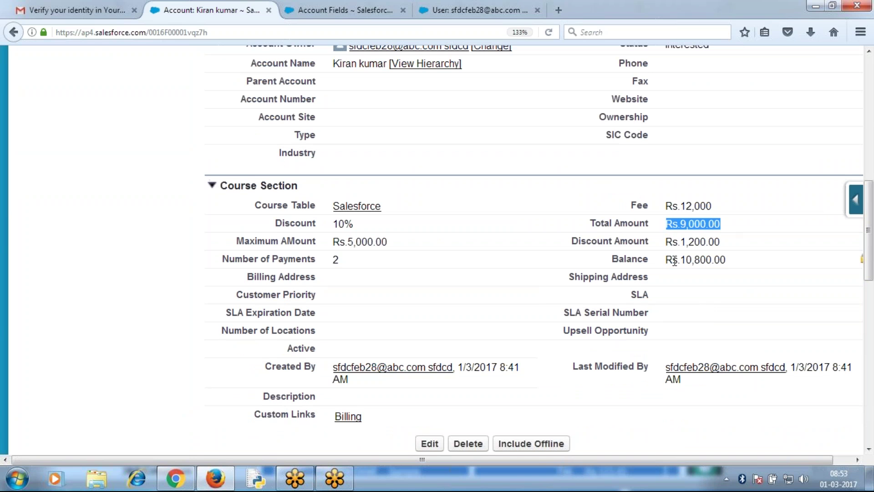
{"action": "left_click_drag", "start_coordinate": [667, 259], "coordinate": [726, 263]}
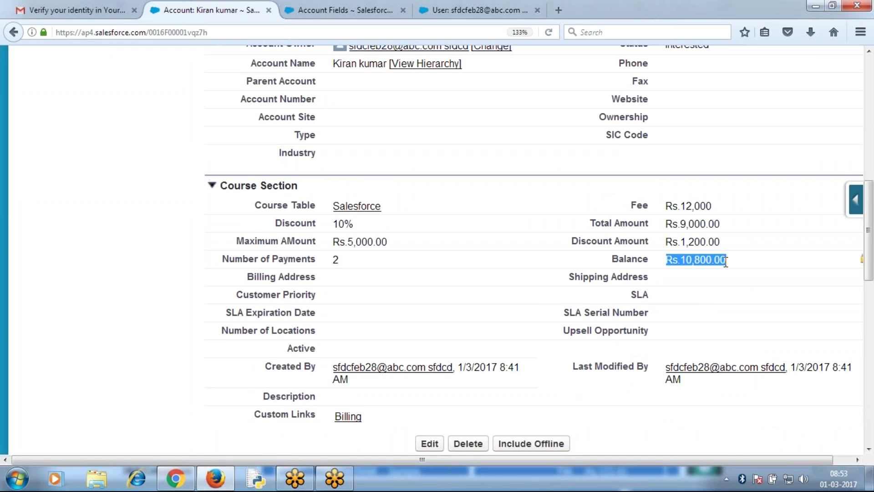
{"action": "scroll", "coordinate": [731, 269], "scroll_direction": "down", "scroll_amount": 3}
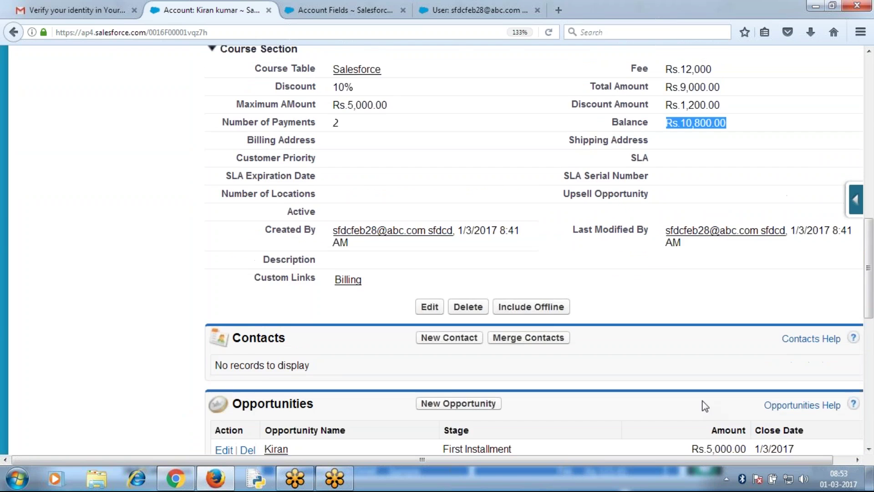
{"action": "scroll", "coordinate": [705, 405], "scroll_direction": "up", "scroll_amount": 3}
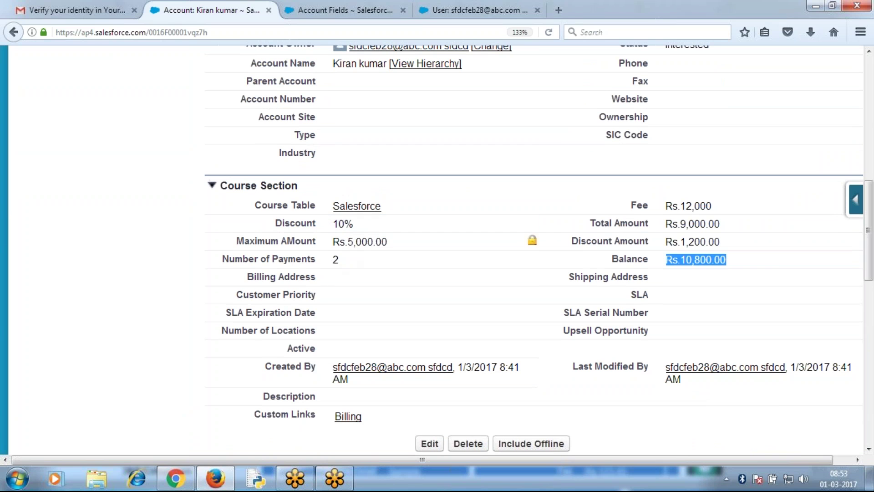
{"action": "left_click_drag", "start_coordinate": [673, 242], "coordinate": [714, 242]}
{"action": "left_click_drag", "start_coordinate": [661, 260], "coordinate": [727, 260]}
{"action": "left_click_drag", "start_coordinate": [589, 223], "coordinate": [653, 228]}
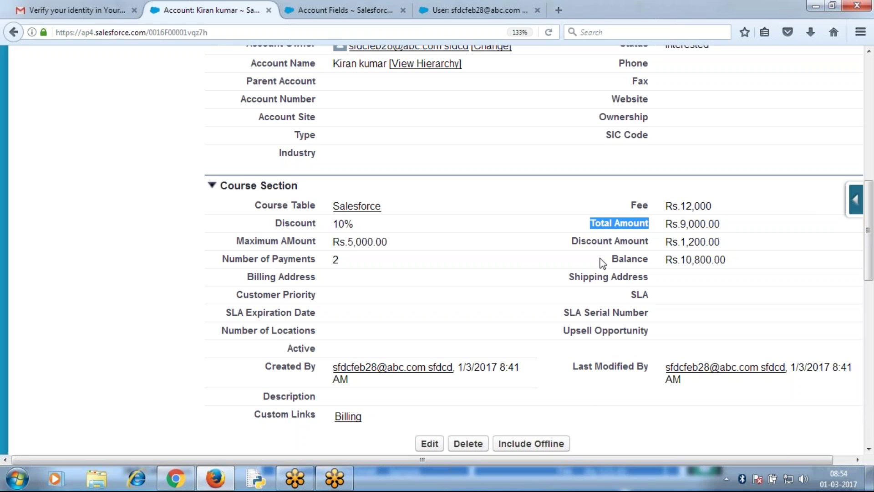
{"action": "scroll", "coordinate": [624, 231], "scroll_direction": "down", "scroll_amount": 5}
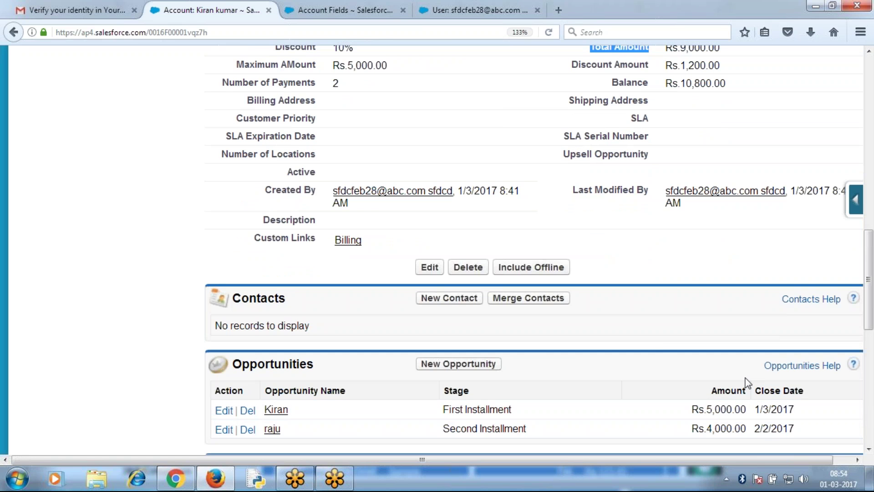
{"action": "scroll", "coordinate": [742, 378], "scroll_direction": "up", "scroll_amount": 3}
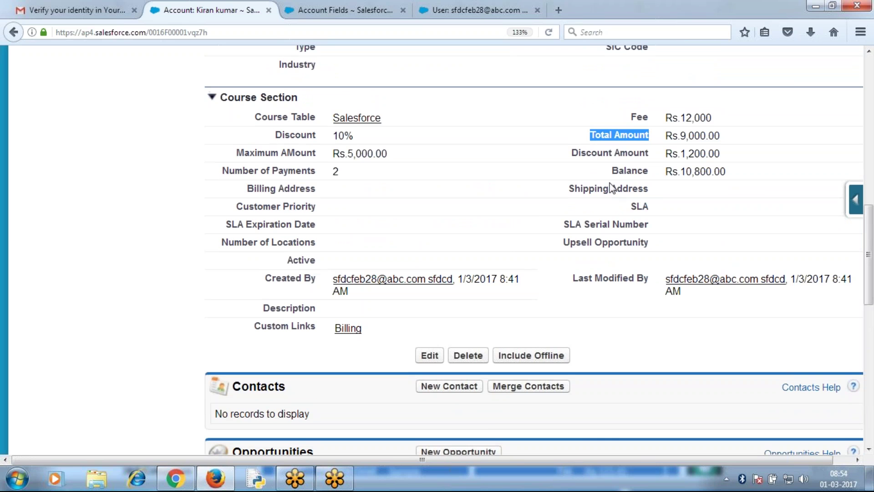
Step: Return to the notes and highlight the section c) Customize "Balance" formula Field heading
{"action": "key", "text": "alt+Tab"}
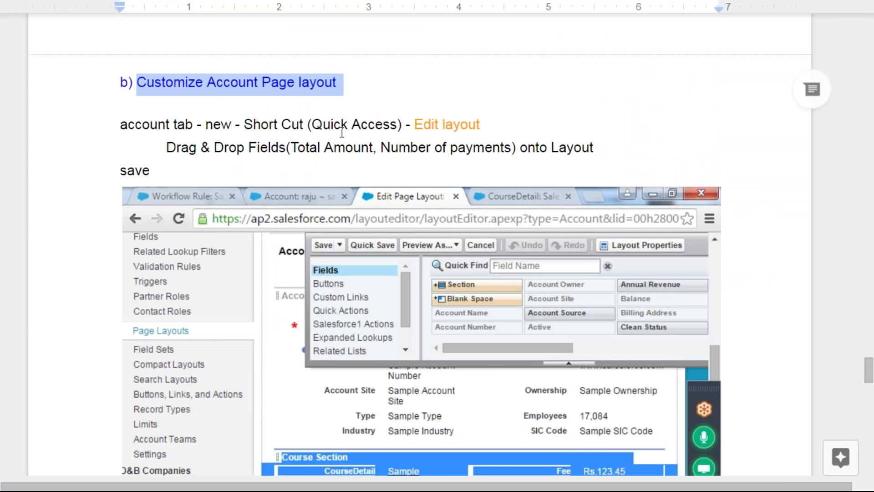
{"action": "scroll", "coordinate": [341, 132], "scroll_direction": "down", "scroll_amount": 10}
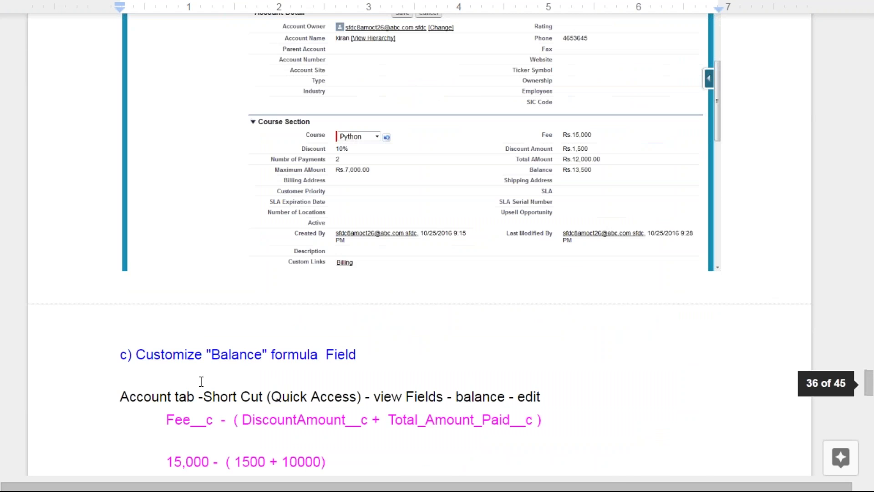
{"action": "scroll", "coordinate": [227, 363], "scroll_direction": "down", "scroll_amount": 3}
{"action": "left_click_drag", "start_coordinate": [213, 226], "coordinate": [322, 237]}
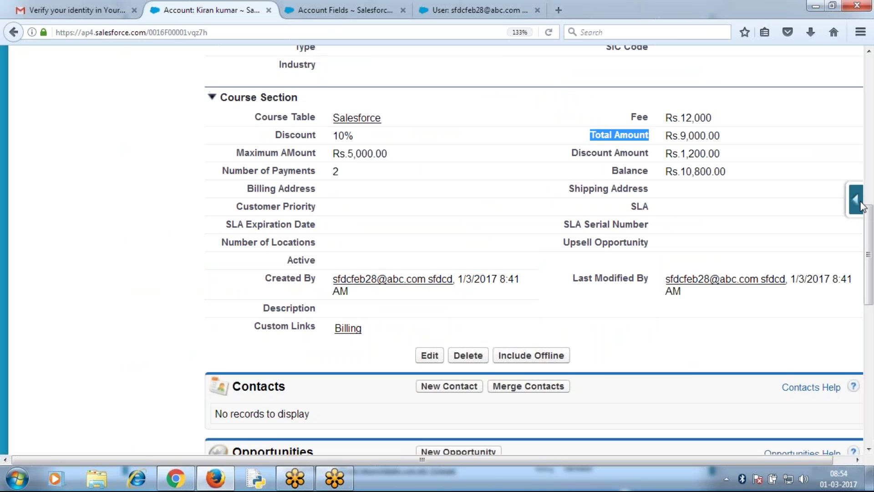
Step: Open the Account's Balance formula field for editing
{"action": "left_click", "coordinate": [857, 206]}
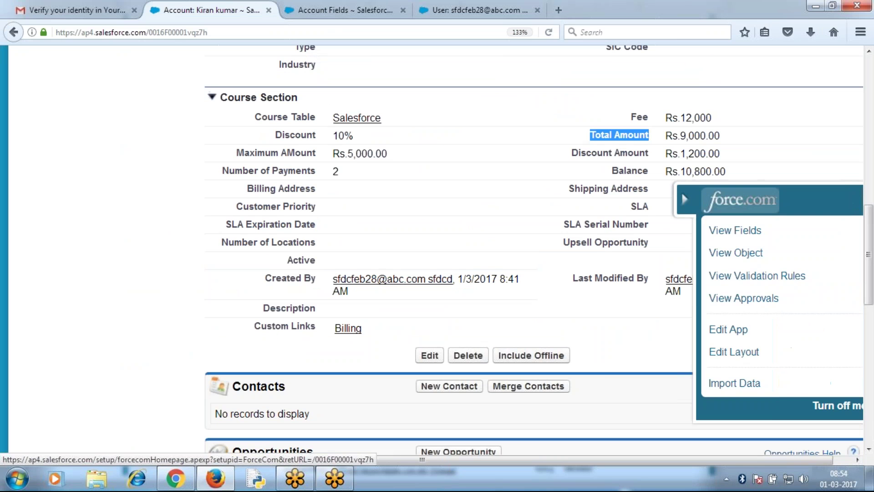
{"action": "left_click", "coordinate": [701, 230]}
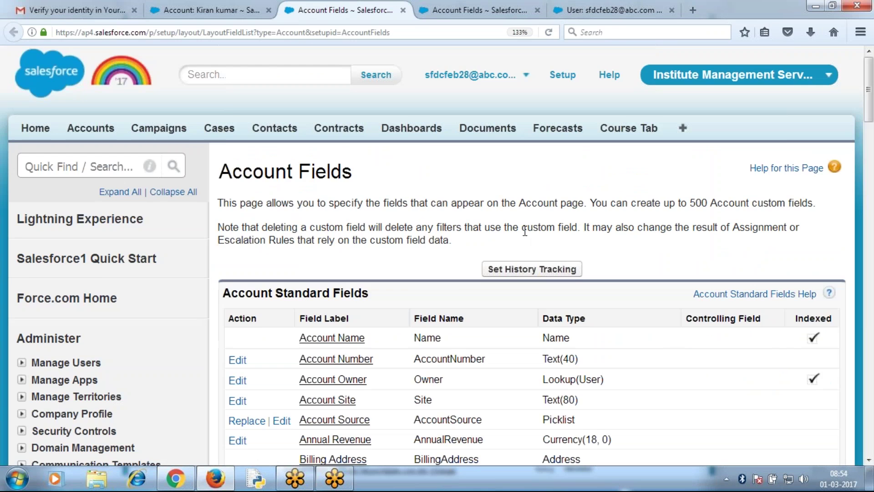
{"action": "scroll", "coordinate": [525, 233], "scroll_direction": "down", "scroll_amount": 15}
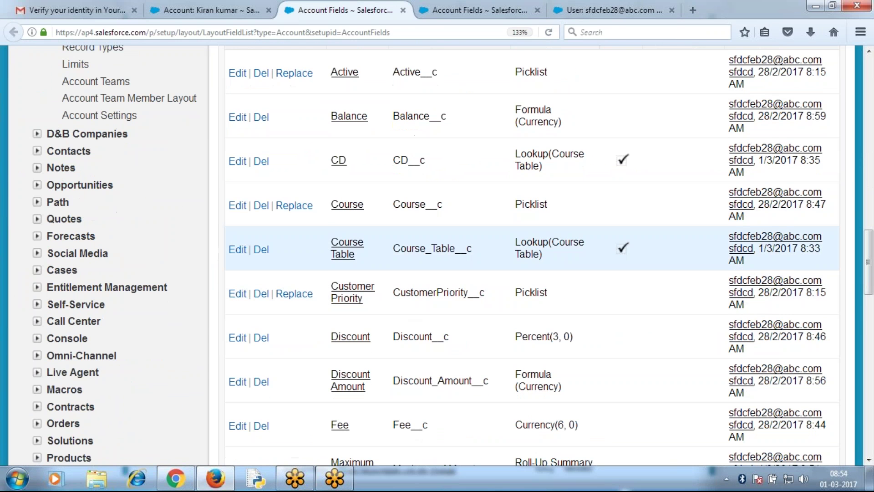
{"action": "scroll", "coordinate": [401, 285], "scroll_direction": "down", "scroll_amount": 4}
{"action": "scroll", "coordinate": [419, 359], "scroll_direction": "up", "scroll_amount": 6}
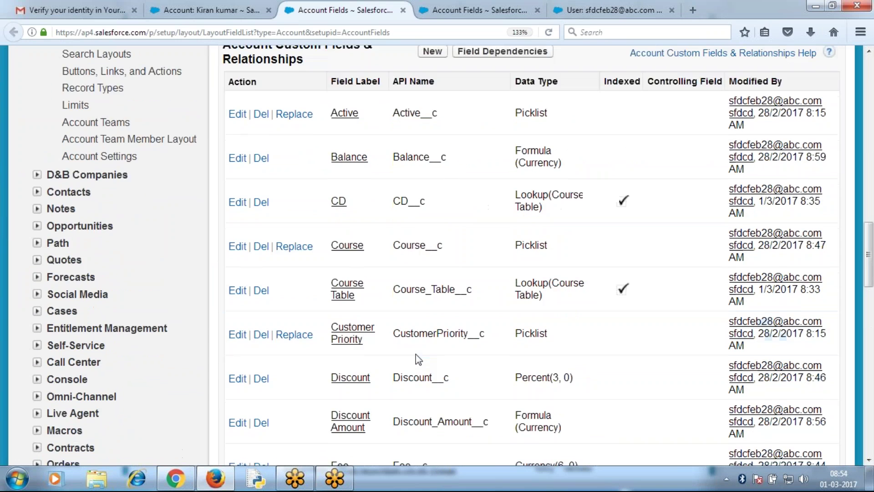
{"action": "left_click", "coordinate": [349, 204]}
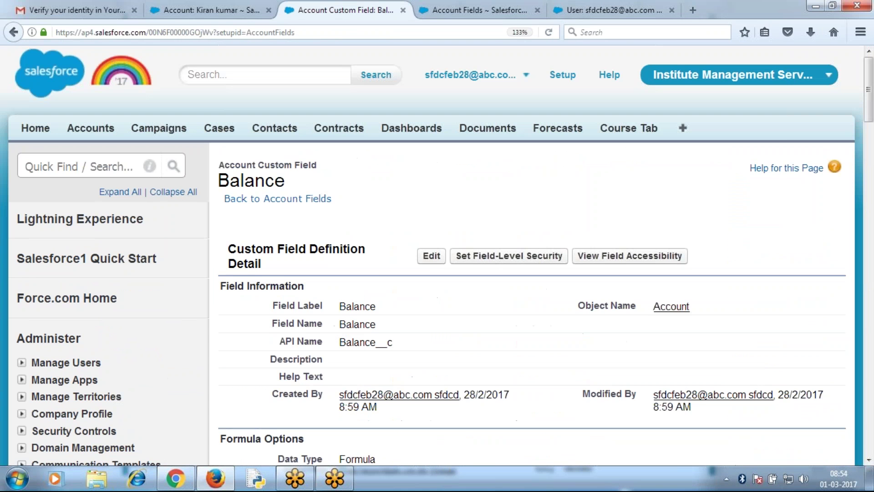
{"action": "left_click", "coordinate": [436, 259]}
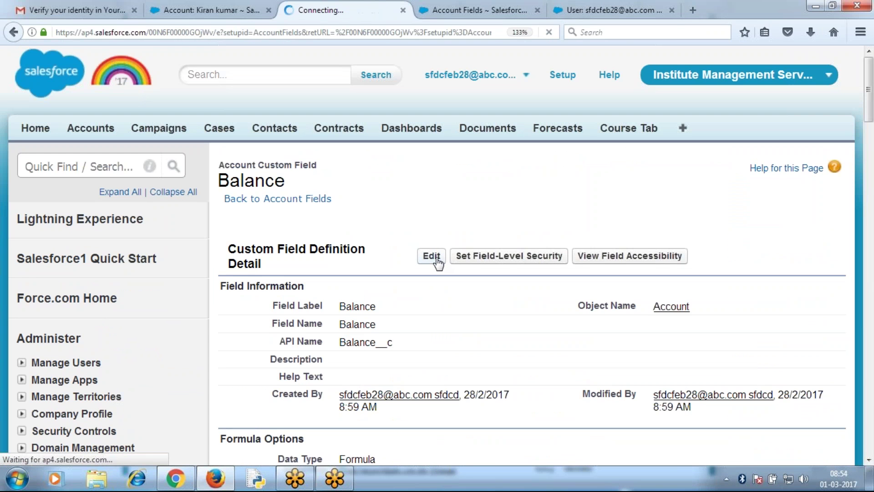
Step: Change the formula to Fee__c - (Discount_Amount__c + Total_Amount__c), save, and close the leftover tabs
{"action": "scroll", "coordinate": [425, 291], "scroll_direction": "down", "scroll_amount": 5}
{"action": "scroll", "coordinate": [389, 306], "scroll_direction": "down", "scroll_amount": 3}
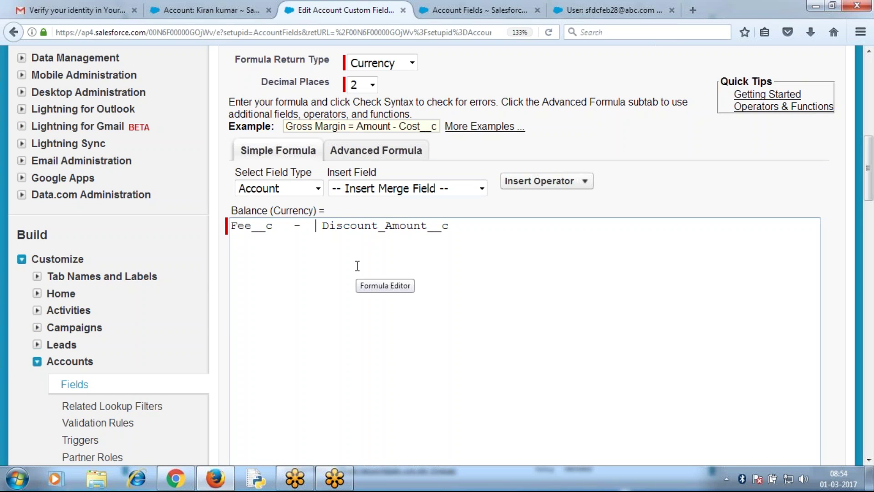
{"action": "type", "text": "( "}
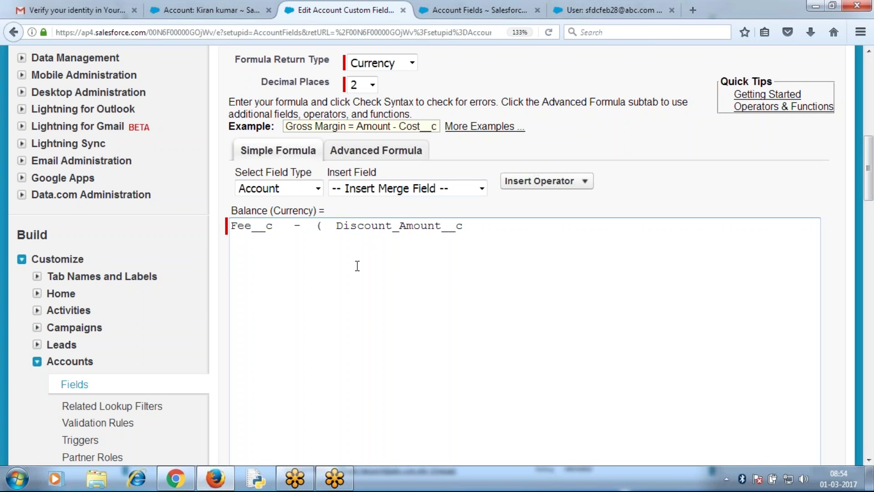
{"action": "type", "text": "  +"}
{"action": "left_click", "coordinate": [415, 189]}
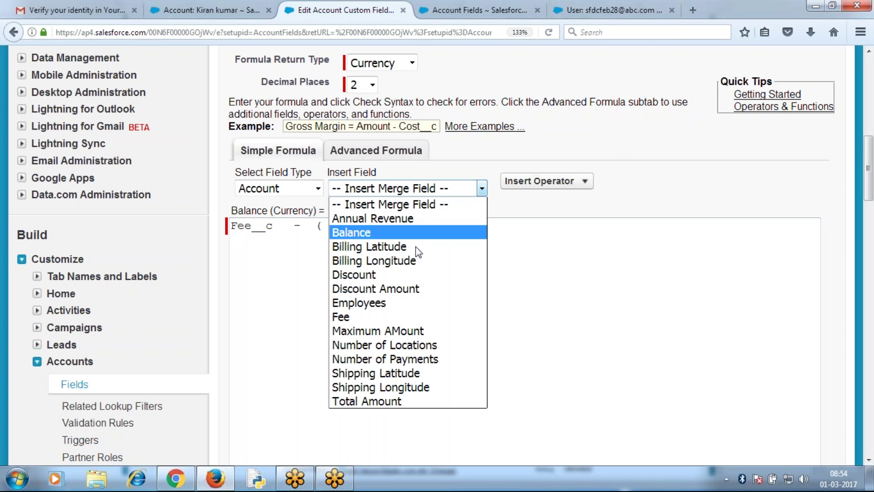
{"action": "left_click", "coordinate": [387, 401]}
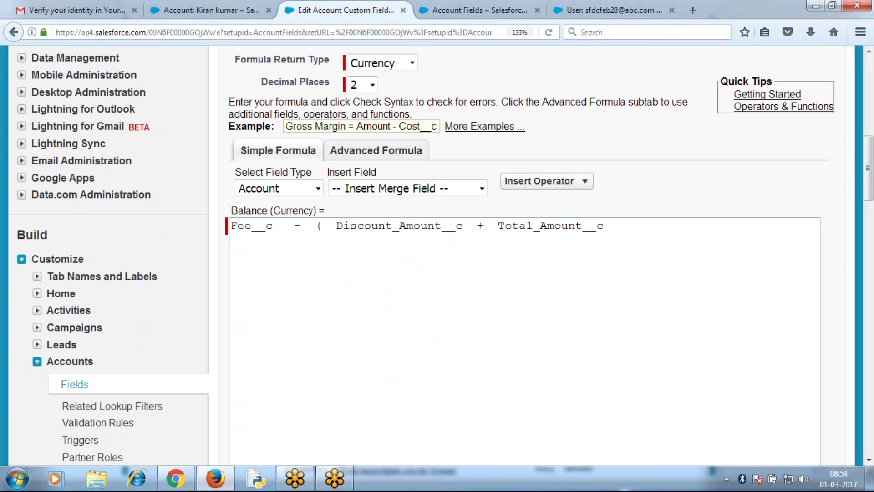
{"action": "type", "text": ")"}
{"action": "scroll", "coordinate": [384, 403], "scroll_direction": "up", "scroll_amount": 10}
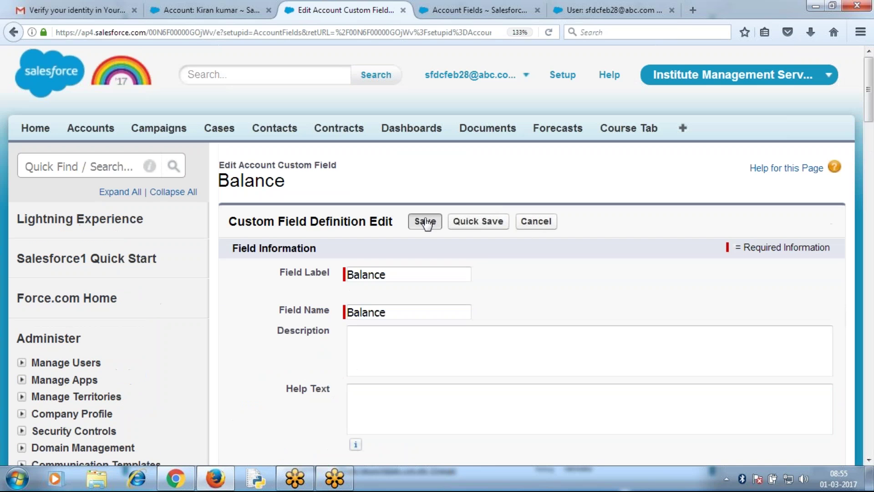
{"action": "left_click", "coordinate": [425, 221]}
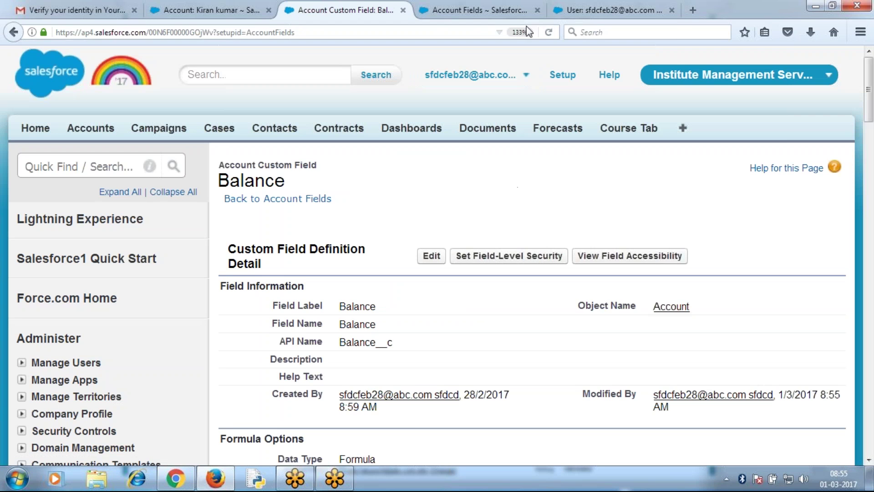
{"action": "left_click", "coordinate": [524, 10]}
{"action": "left_click", "coordinate": [538, 10]}
{"action": "left_click", "coordinate": [538, 10]}
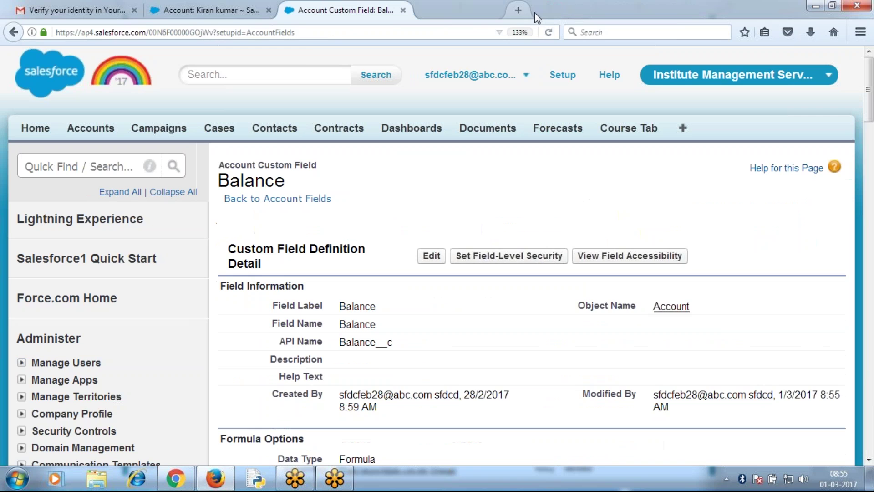
Step: Return to the account record and pick out its current Balance of Rs.1,800.00
{"action": "left_click", "coordinate": [233, 11]}
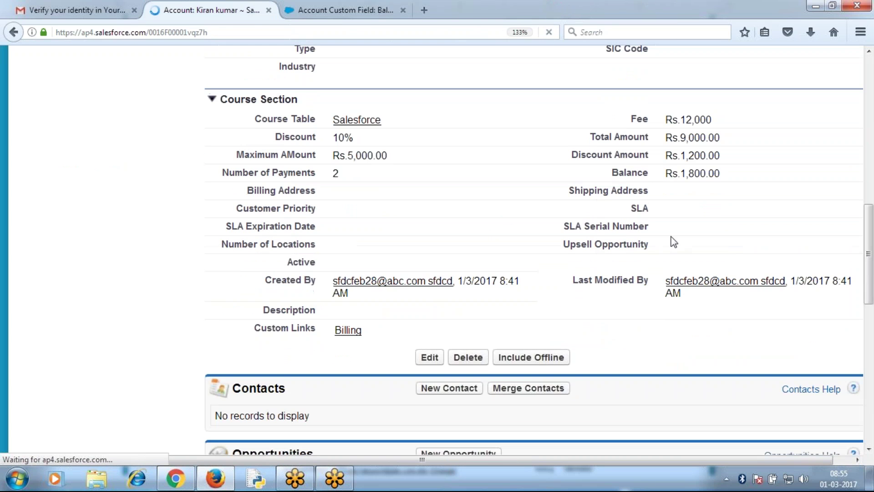
{"action": "double_click", "coordinate": [690, 174]}
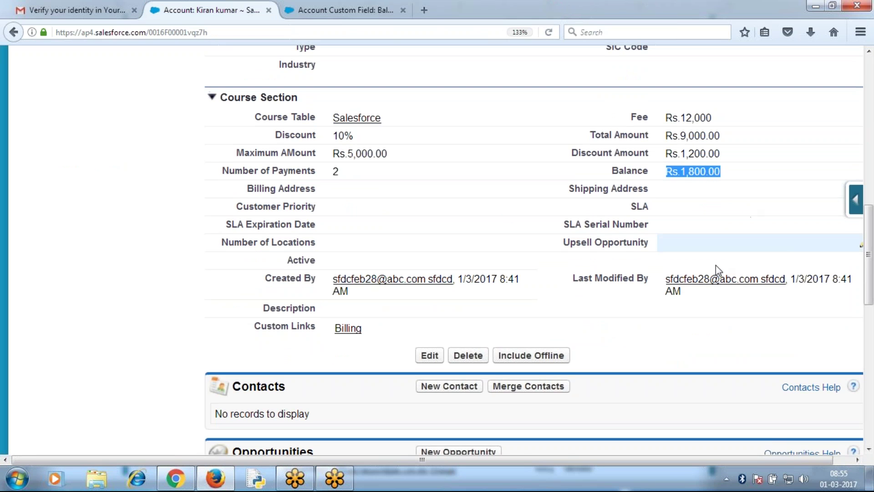
{"action": "scroll", "coordinate": [653, 326], "scroll_direction": "down", "scroll_amount": 3}
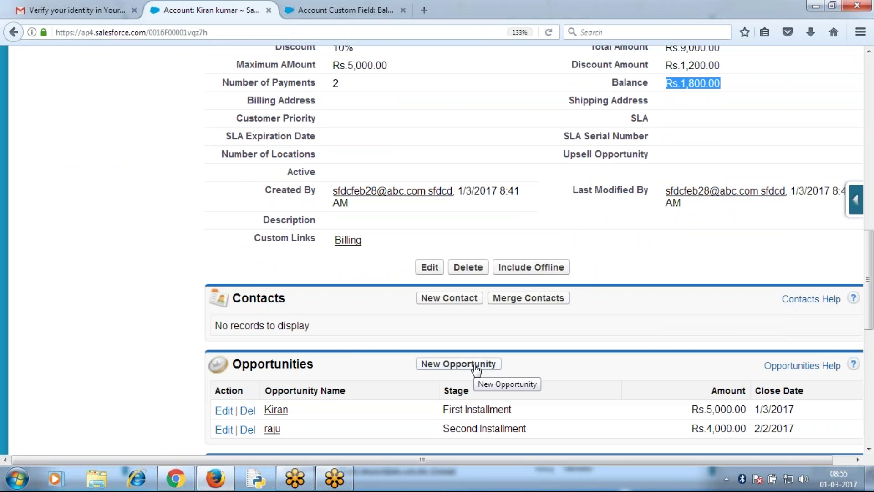
Step: Create an opportunity with the student's name, today's close date, Second Installment stage and amount 1500
{"action": "left_click", "coordinate": [476, 367]}
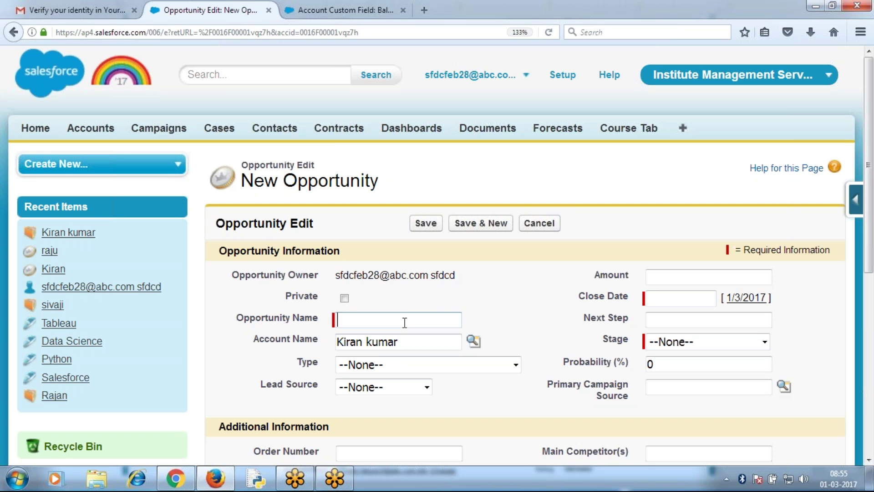
{"action": "type", "text": "kiran"}
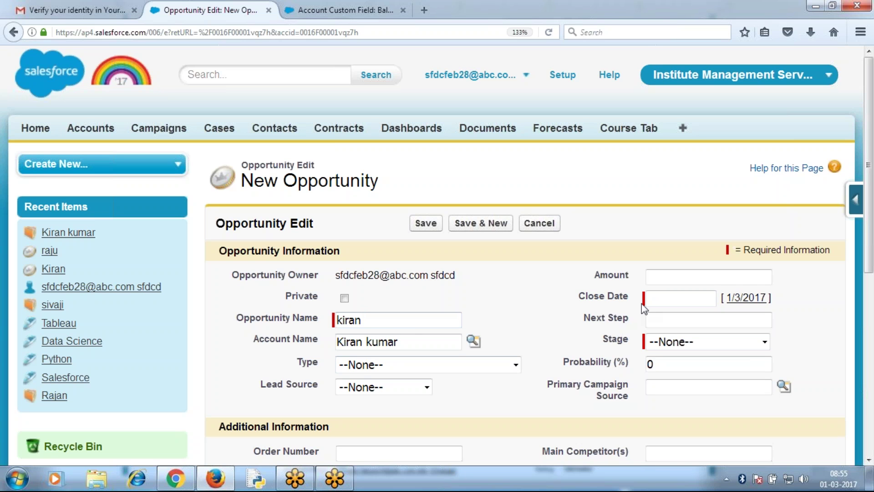
{"action": "left_click", "coordinate": [661, 275]}
{"action": "type", "text": "2k"}
{"action": "left_click", "coordinate": [747, 298]}
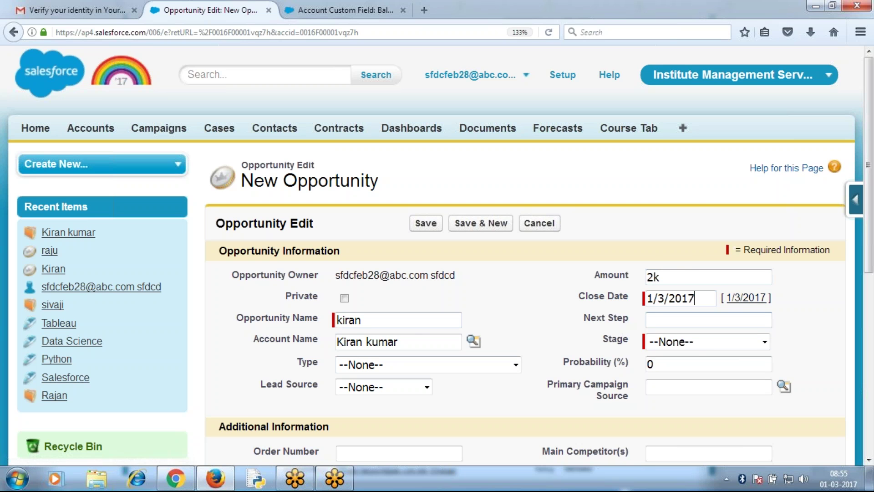
{"action": "left_click", "coordinate": [694, 340]}
{"action": "left_click", "coordinate": [697, 185]}
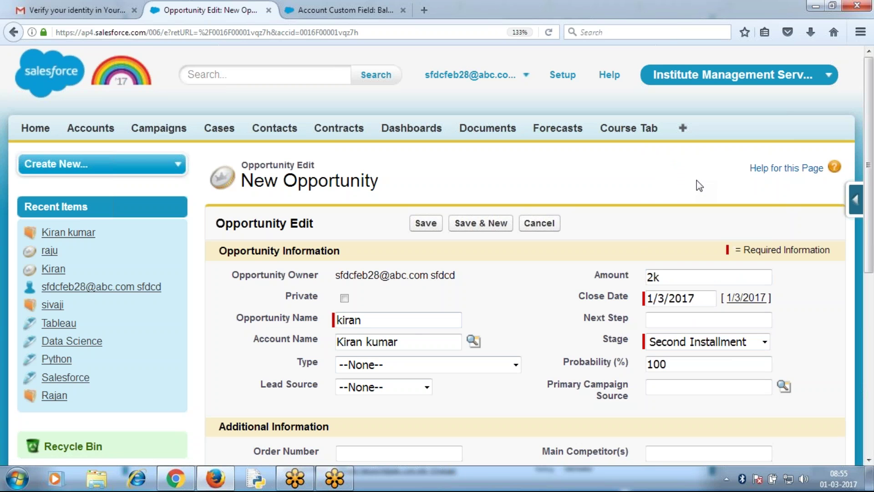
{"action": "left_click_drag", "start_coordinate": [679, 277], "coordinate": [623, 280]}
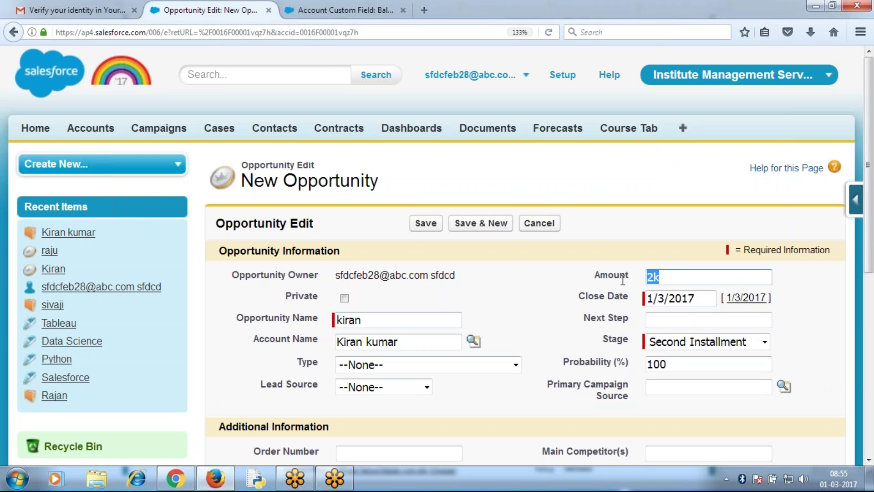
{"action": "type", "text": "1500"}
{"action": "left_click", "coordinate": [424, 224]}
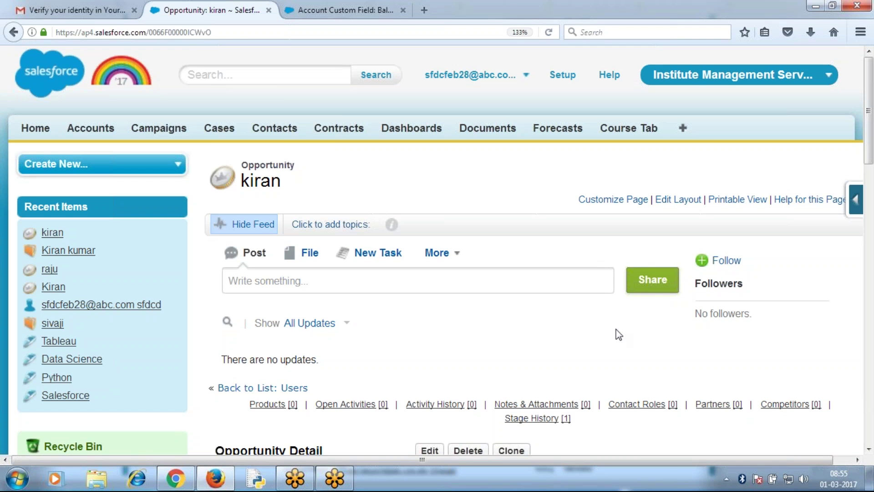
Step: Change the new opportunity's Amount to 3000 inline and save it
{"action": "scroll", "coordinate": [617, 330], "scroll_direction": "down", "scroll_amount": 3}
{"action": "scroll", "coordinate": [699, 133], "scroll_direction": "down", "scroll_amount": 6}
{"action": "double_click", "coordinate": [699, 122]}
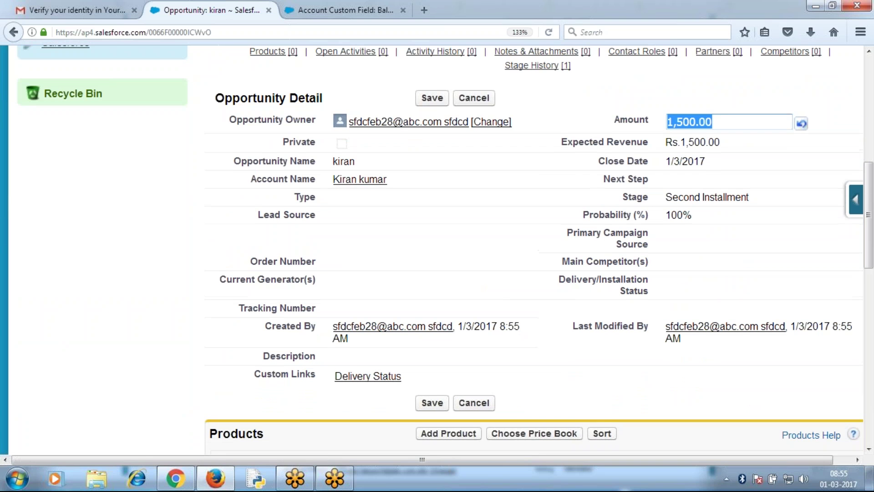
{"action": "type", "text": "3000"}
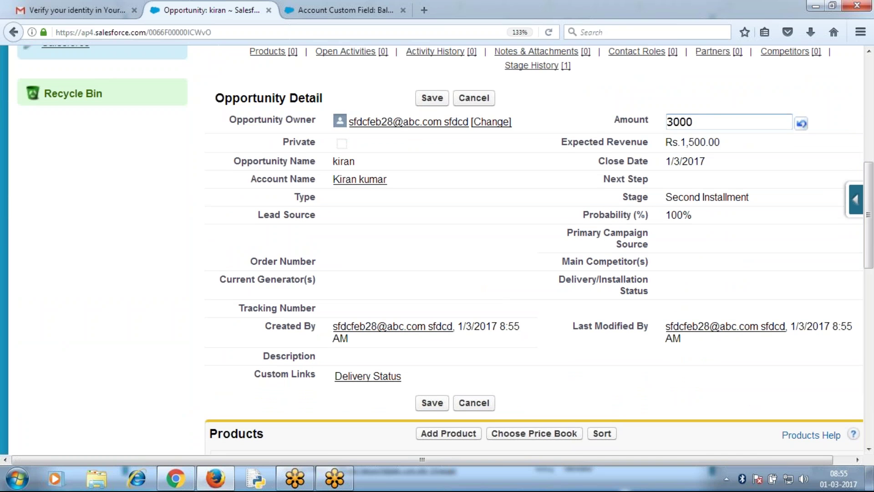
{"action": "left_click", "coordinate": [433, 98]}
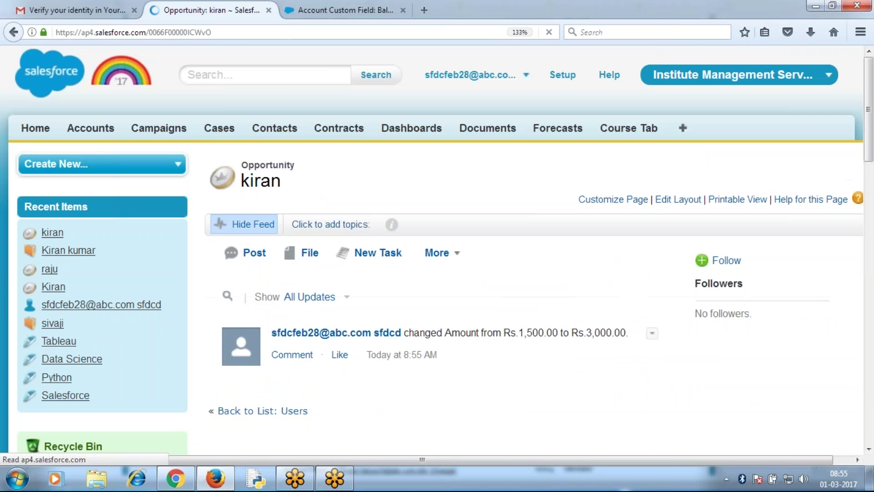
Step: Open the parent account, check Balance -Rs.1,200.00, then switch to the course notes
{"action": "scroll", "coordinate": [576, 329], "scroll_direction": "down", "scroll_amount": 10}
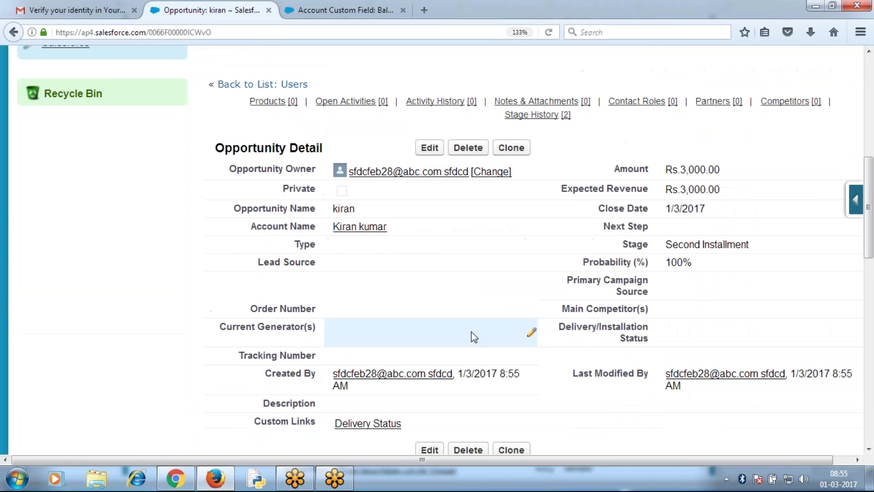
{"action": "left_click", "coordinate": [362, 227]}
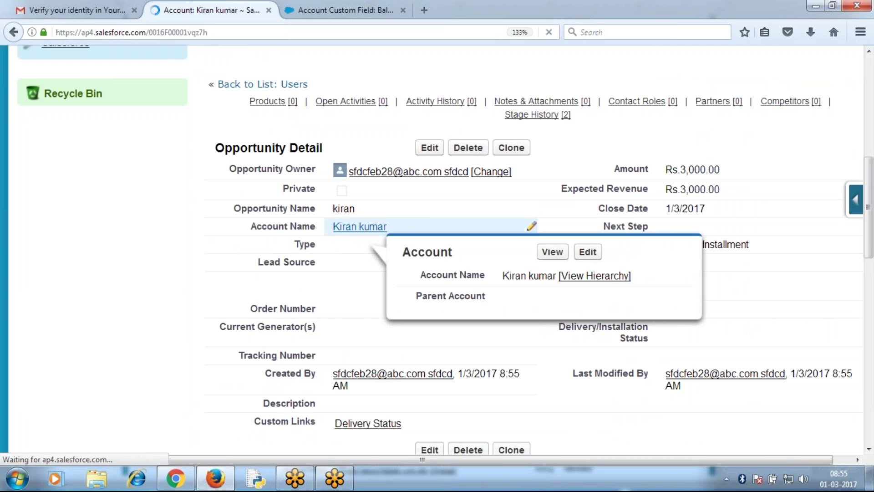
{"action": "scroll", "coordinate": [636, 348], "scroll_direction": "down", "scroll_amount": 15}
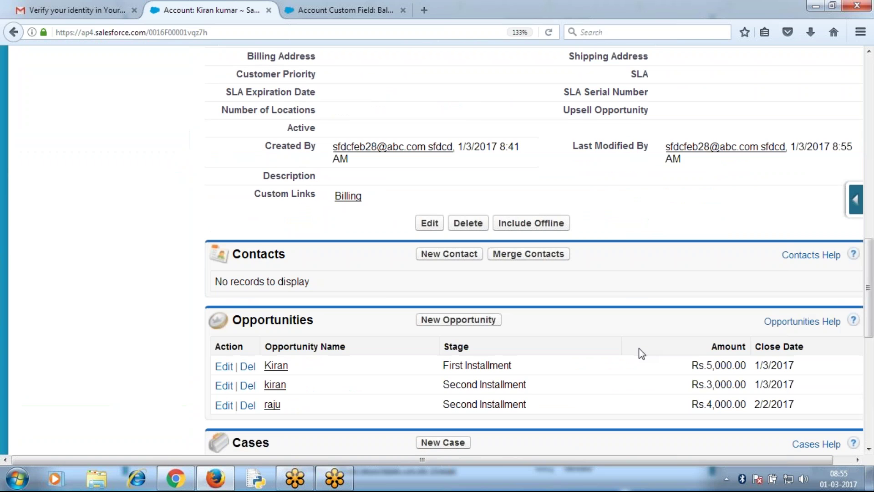
{"action": "scroll", "coordinate": [692, 378], "scroll_direction": "down", "scroll_amount": 2}
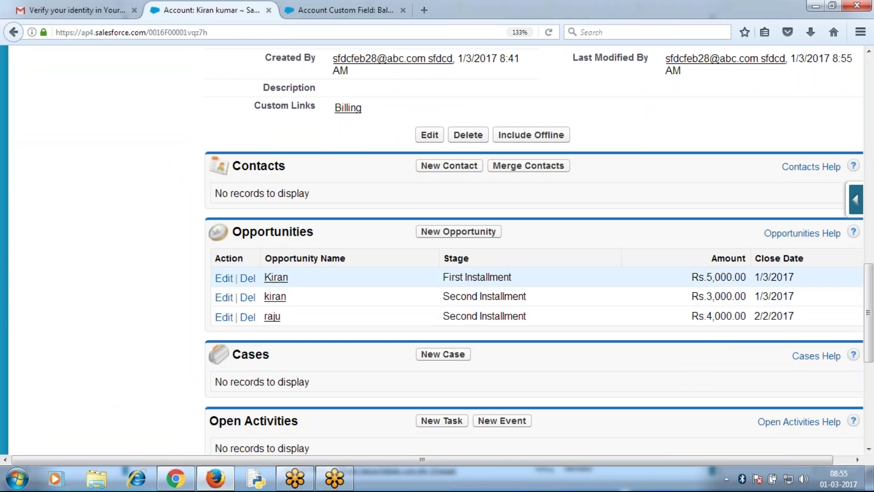
{"action": "scroll", "coordinate": [704, 329], "scroll_direction": "up", "scroll_amount": 7}
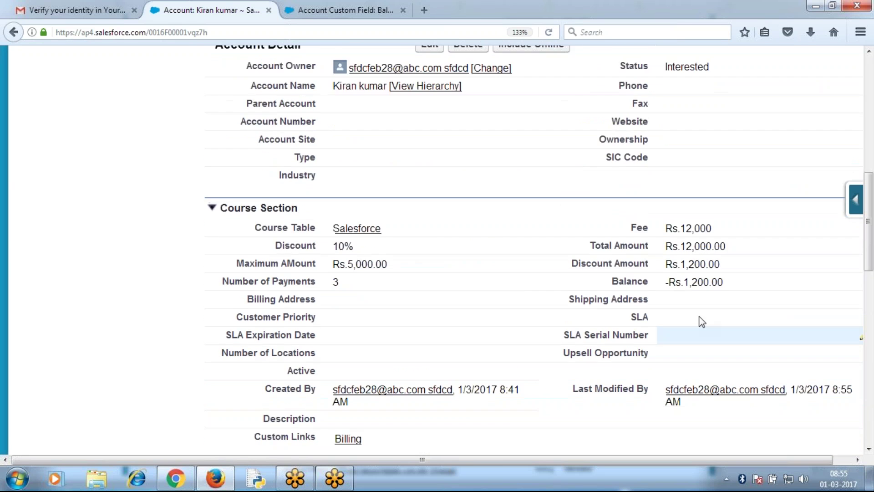
{"action": "scroll", "coordinate": [683, 319], "scroll_direction": "up", "scroll_amount": 1}
{"action": "left_click_drag", "start_coordinate": [666, 303], "coordinate": [724, 303]}
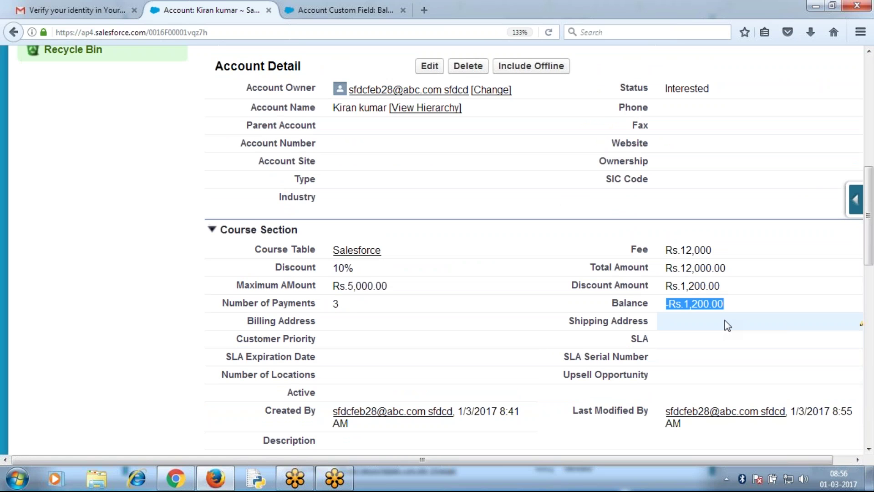
{"action": "left_click", "coordinate": [705, 311]}
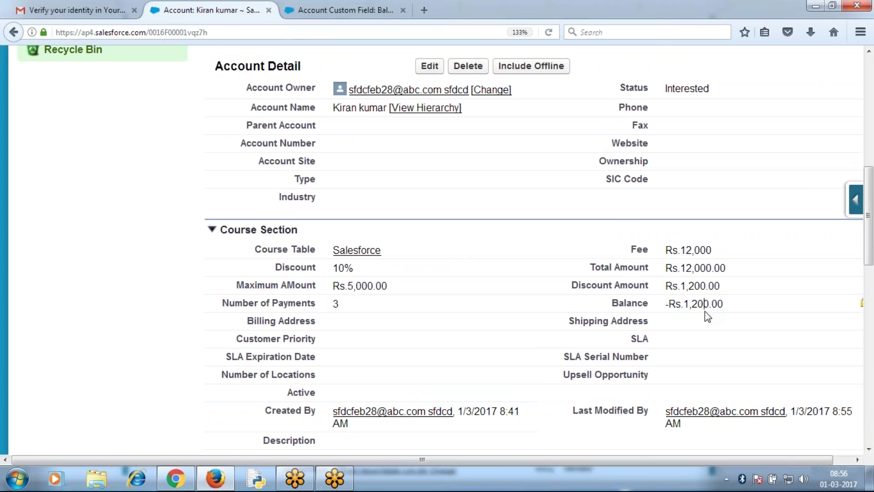
{"action": "key", "text": "alt+Tab"}
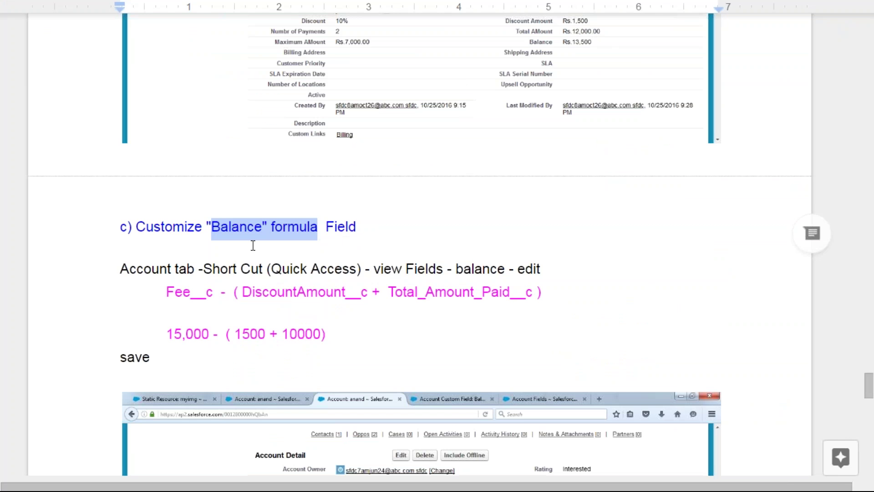
Step: Highlight the bracketed sum in the notes' Balance formula, then scroll down to the Test process section
{"action": "left_click", "coordinate": [281, 235]}
{"action": "left_click_drag", "start_coordinate": [166, 293], "coordinate": [543, 294]}
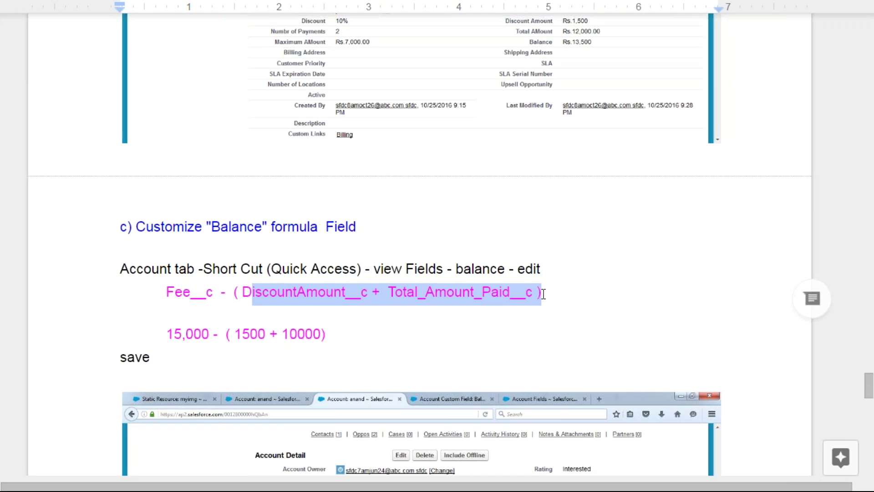
{"action": "scroll", "coordinate": [494, 317], "scroll_direction": "down", "scroll_amount": 7}
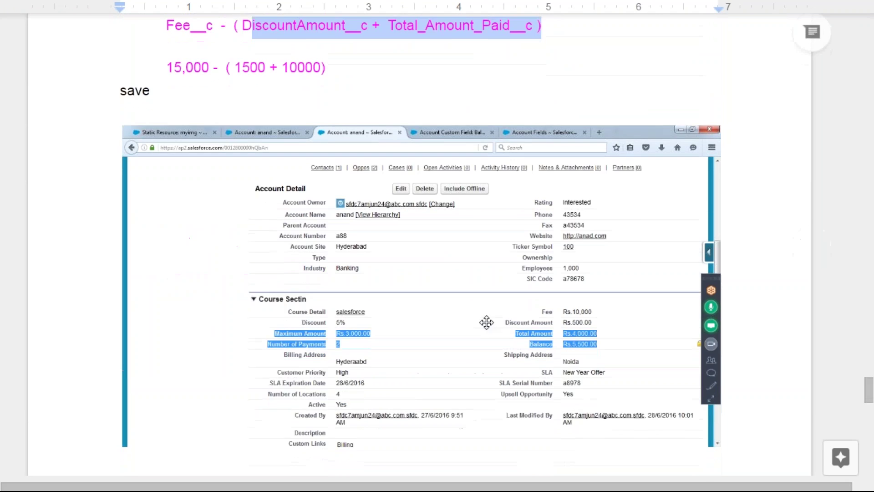
{"action": "scroll", "coordinate": [549, 306], "scroll_direction": "down", "scroll_amount": 4}
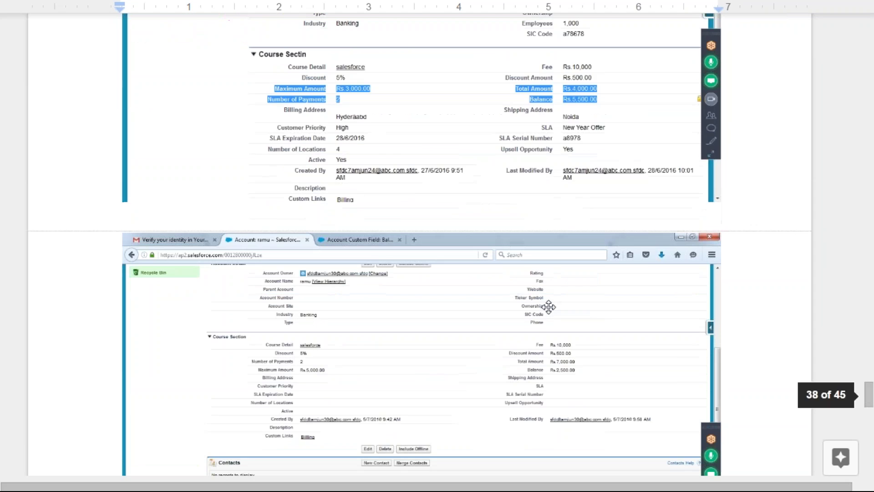
{"action": "scroll", "coordinate": [548, 306], "scroll_direction": "down", "scroll_amount": 10}
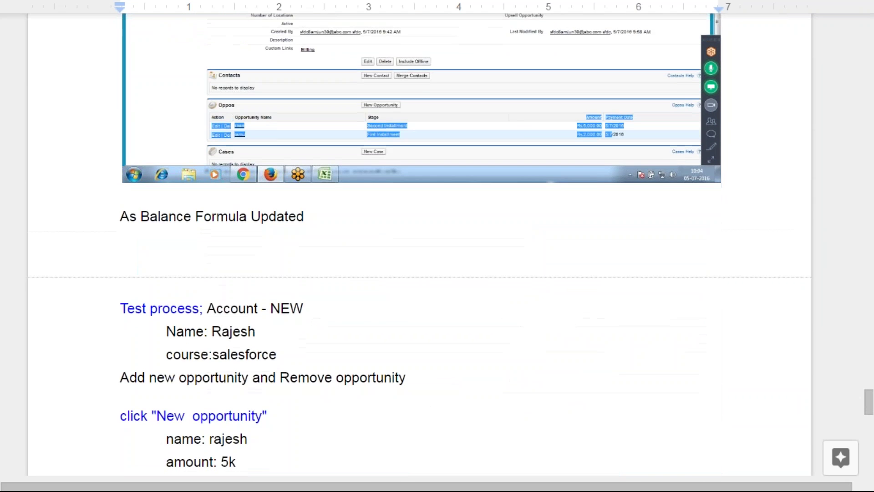
{"action": "scroll", "coordinate": [209, 256], "scroll_direction": "down", "scroll_amount": 2}
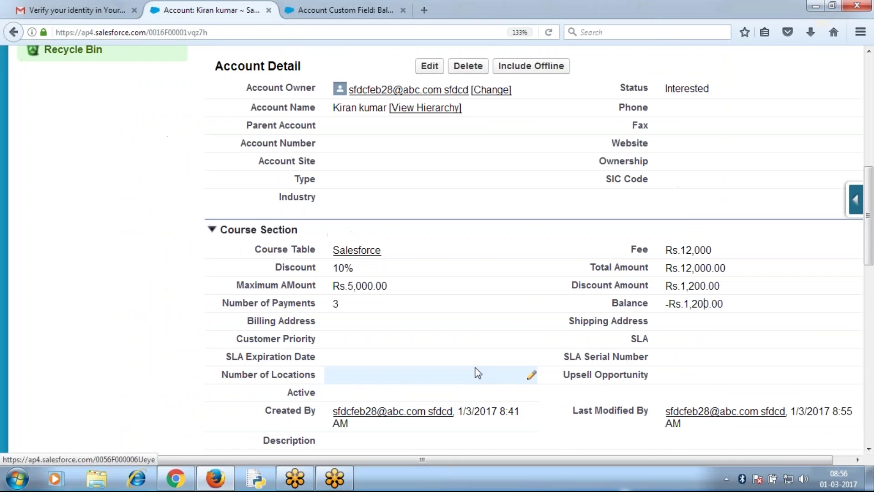
Step: Delete the First Installment opportunity from the account's Opportunities list
{"action": "scroll", "coordinate": [476, 372], "scroll_direction": "down", "scroll_amount": 7}
{"action": "scroll", "coordinate": [477, 373], "scroll_direction": "down", "scroll_amount": 1}
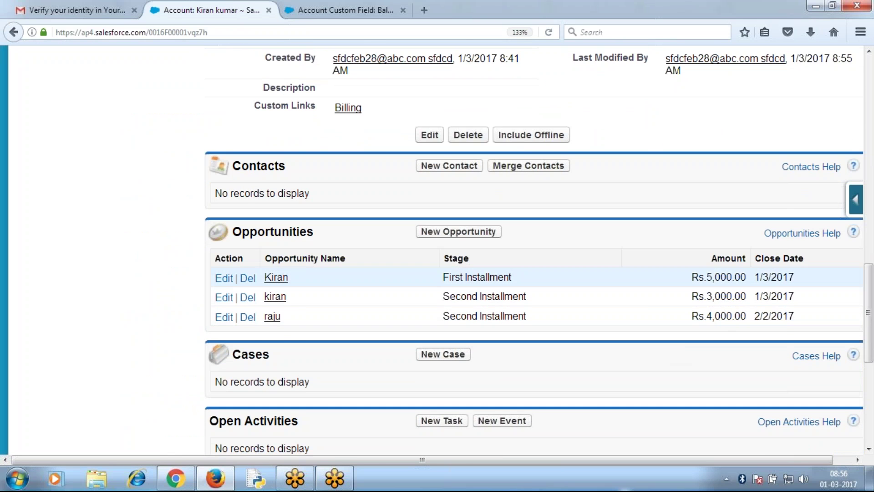
{"action": "left_click", "coordinate": [248, 280]}
{"action": "left_click", "coordinate": [415, 227]}
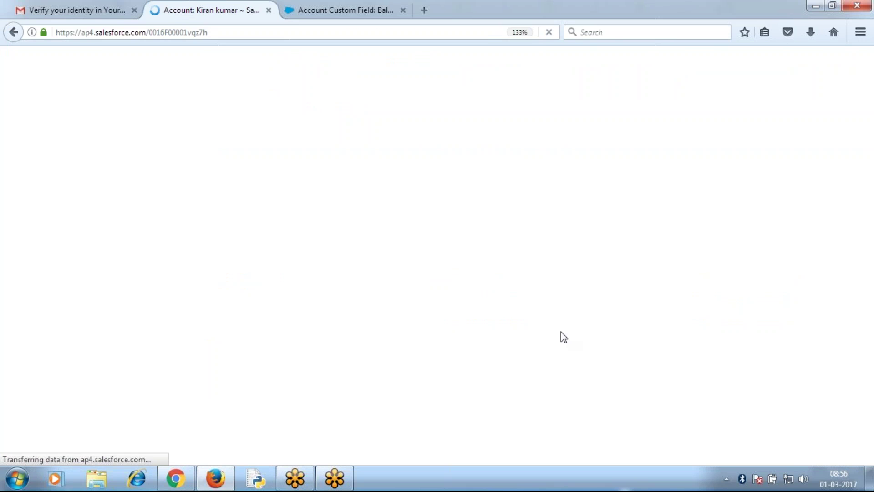
Step: Check the updated rollups: Total Amount Rs.7,000.00, 2 payments, Balance Rs.3,800.00
{"action": "scroll", "coordinate": [564, 333], "scroll_direction": "down", "scroll_amount": 5}
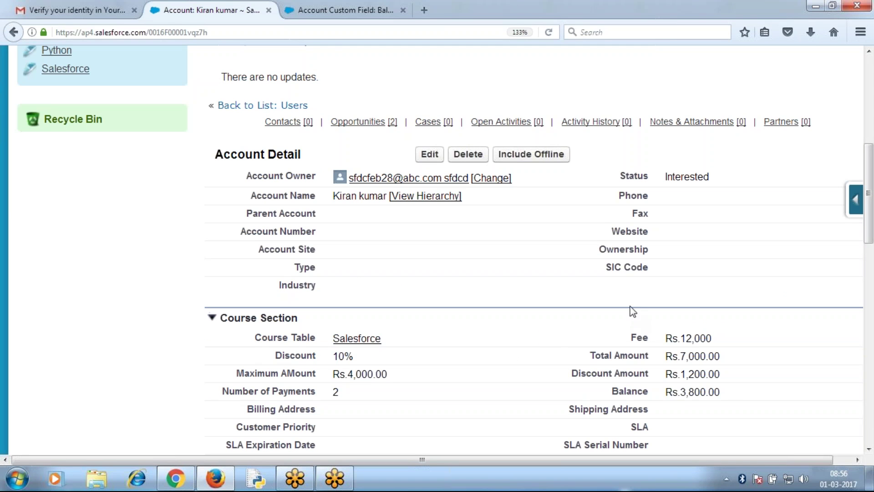
{"action": "left_click_drag", "start_coordinate": [667, 393], "coordinate": [724, 400]}
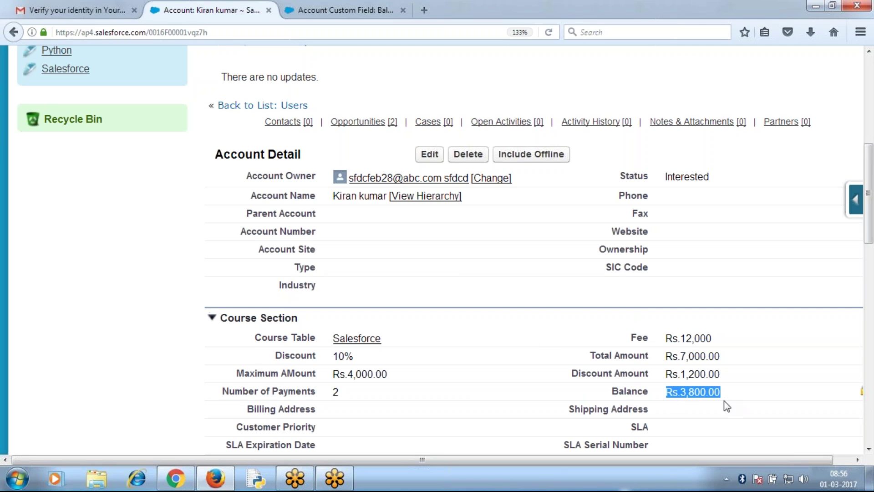
{"action": "left_click_drag", "start_coordinate": [572, 376], "coordinate": [646, 375]}
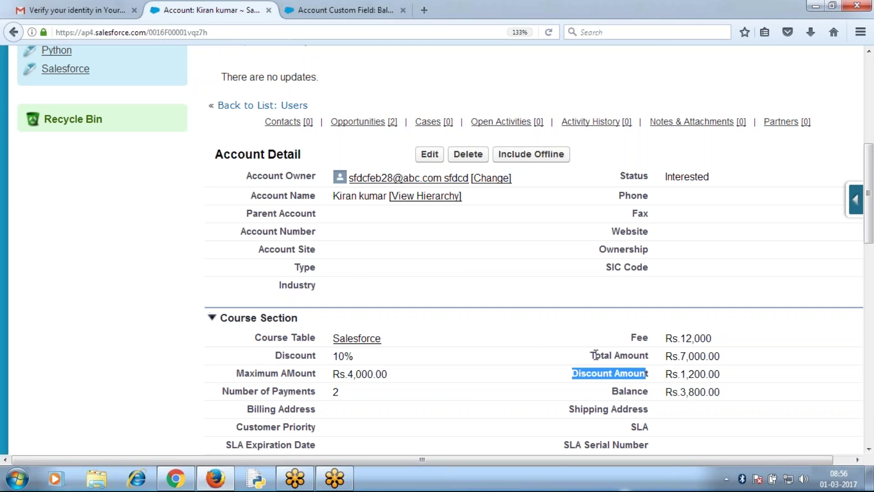
{"action": "left_click_drag", "start_coordinate": [596, 355], "coordinate": [730, 357]}
{"action": "left_click_drag", "start_coordinate": [342, 394], "coordinate": [207, 386]}
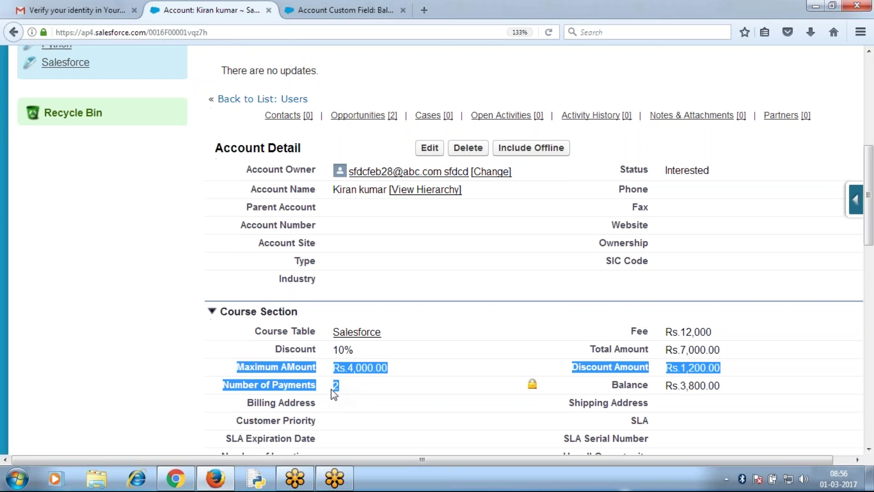
{"action": "scroll", "coordinate": [331, 388], "scroll_direction": "up", "scroll_amount": 7}
Step: Start a new account with the student's name, Course Table Salesforce, Fee 12k and Discount 10
{"action": "left_click", "coordinate": [84, 133]}
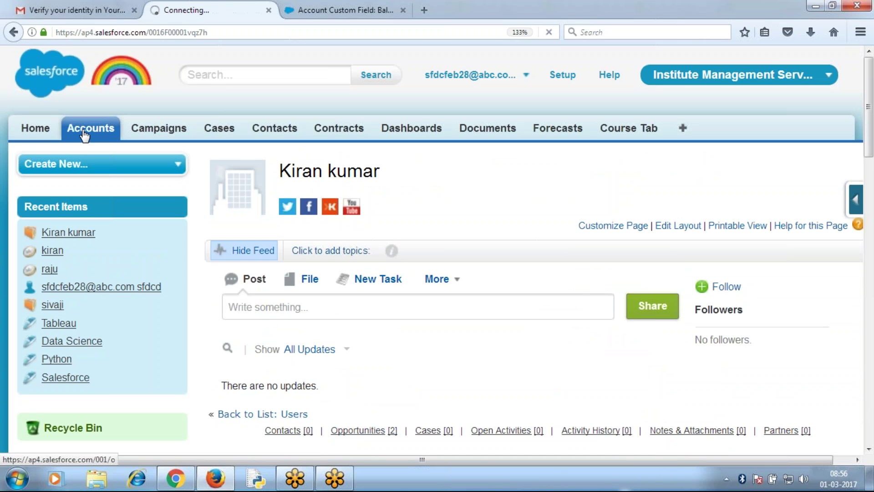
{"action": "left_click", "coordinate": [415, 259]}
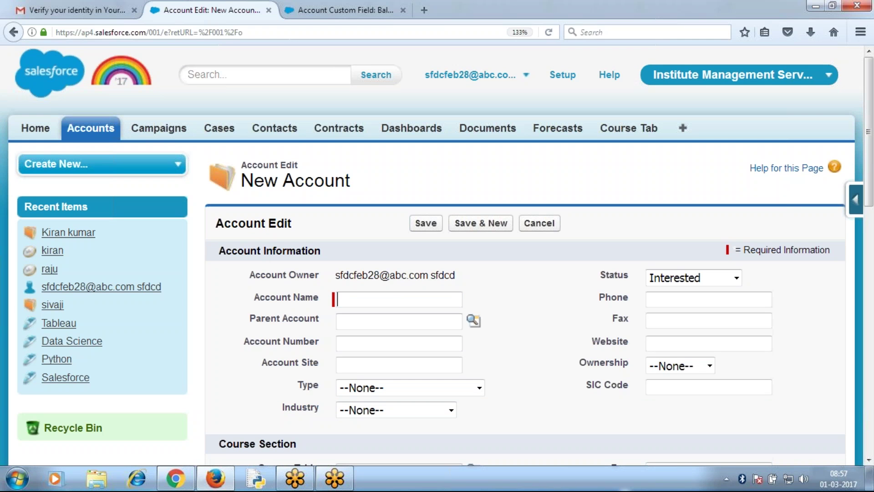
{"action": "type", "text": "Rajiv"}
{"action": "scroll", "coordinate": [450, 386], "scroll_direction": "down", "scroll_amount": 3}
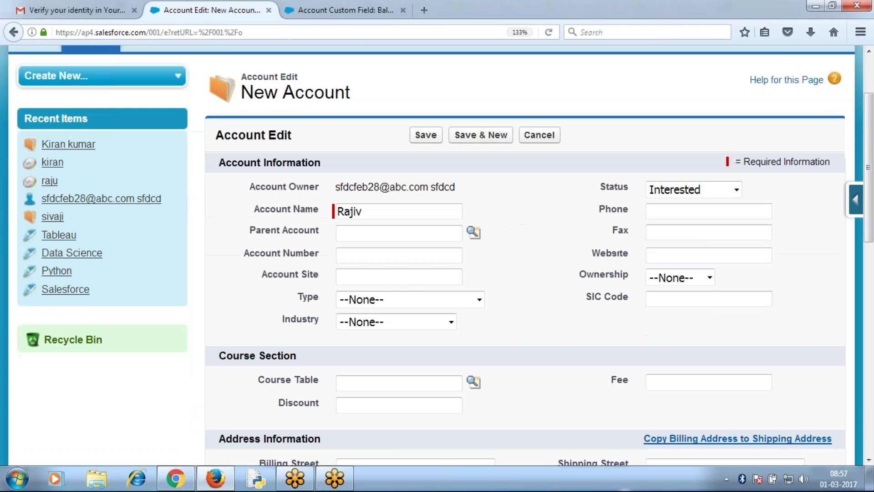
{"action": "left_click", "coordinate": [474, 382]}
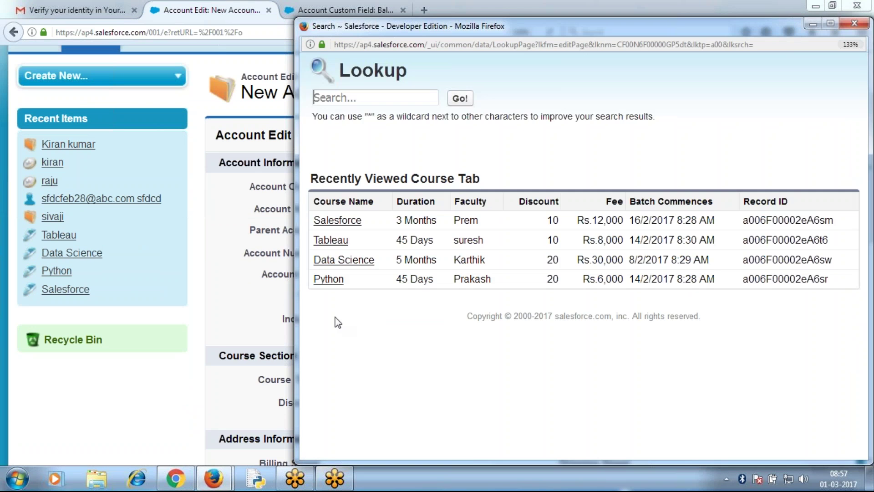
{"action": "left_click", "coordinate": [337, 221]}
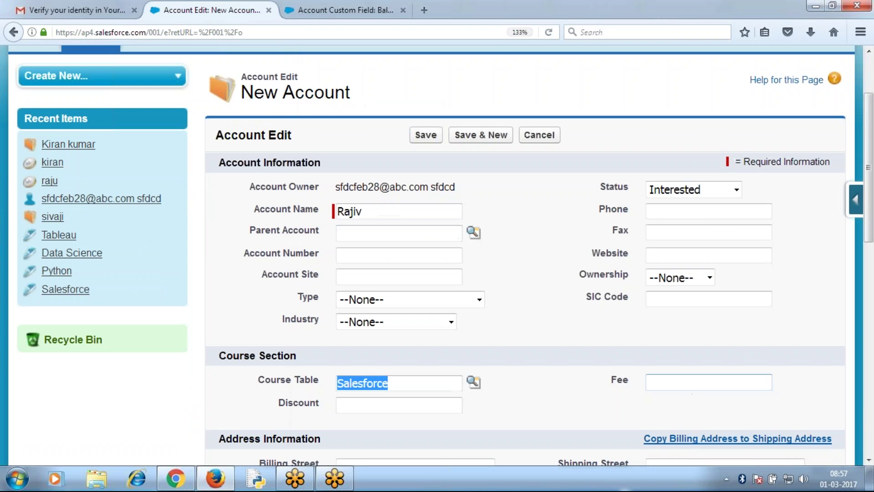
{"action": "left_click", "coordinate": [708, 382]}
{"action": "type", "text": "12k"}
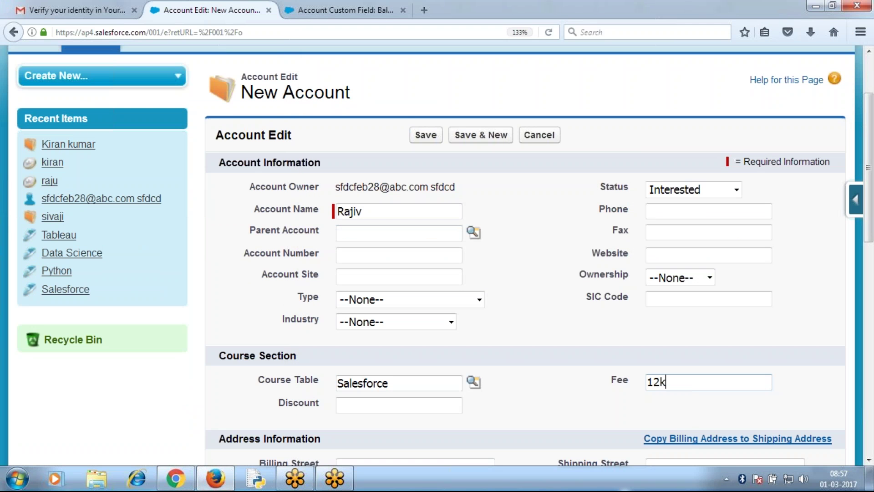
{"action": "left_click", "coordinate": [455, 405]}
{"action": "type", "text": "10"}
Step: Clear and re-pick Salesforce in the Course Table lookup, then save the account
{"action": "left_click", "coordinate": [405, 382]}
{"action": "double_click", "coordinate": [404, 383]}
{"action": "left_click", "coordinate": [262, 383]}
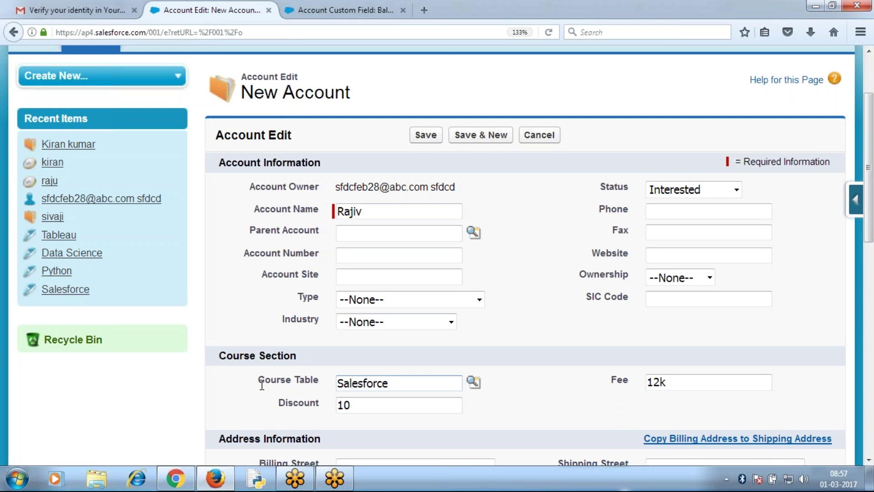
{"action": "key", "text": "ctrl+a"}
{"action": "key", "text": "BackSpace"}
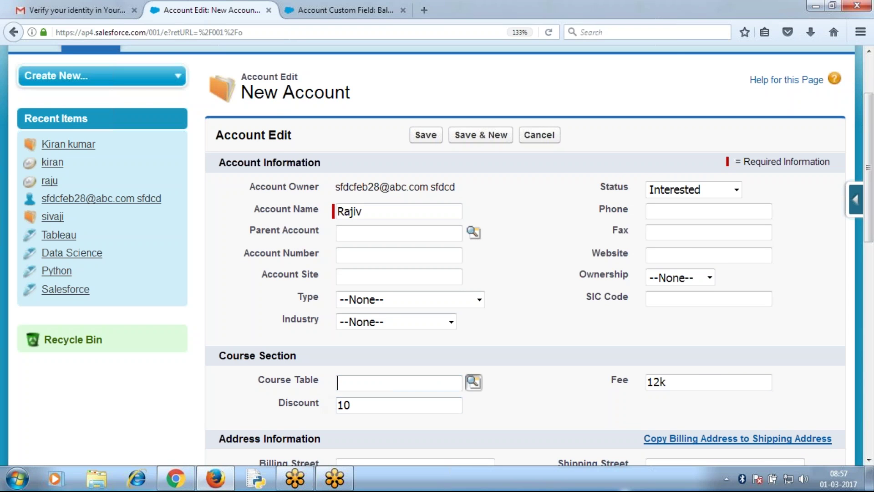
{"action": "left_click", "coordinate": [473, 383]}
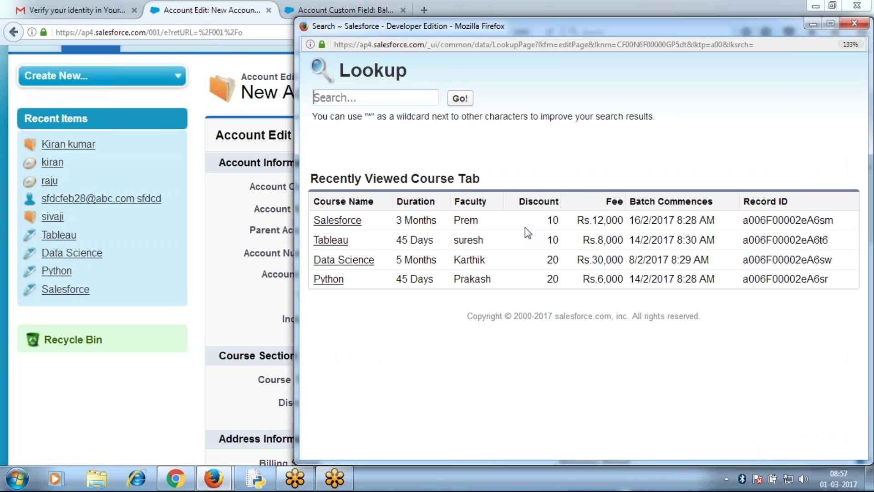
{"action": "left_click", "coordinate": [327, 222]}
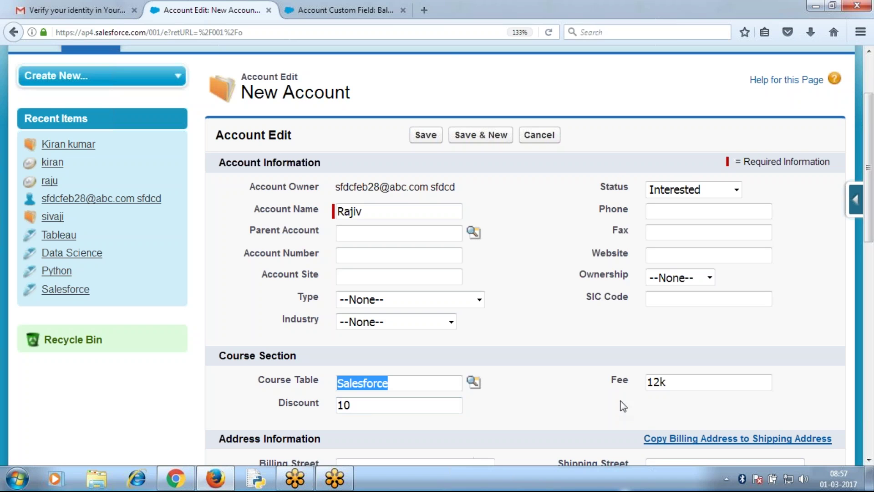
{"action": "left_click", "coordinate": [425, 135]}
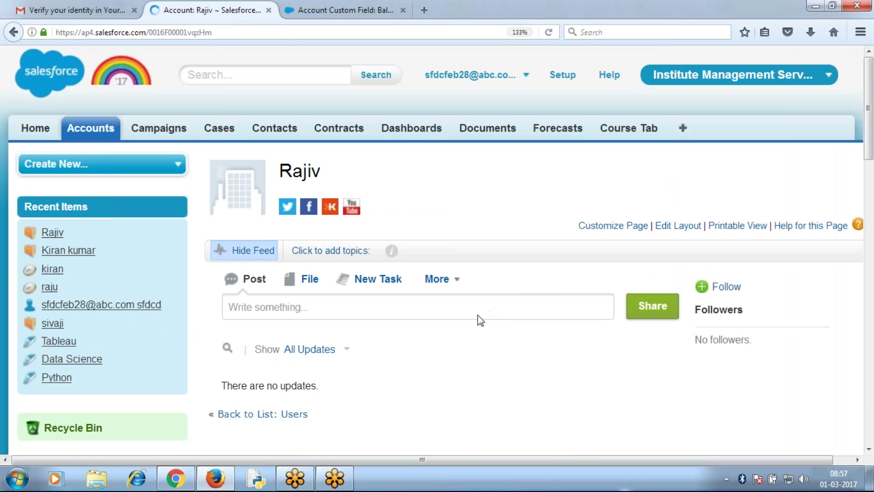
Step: Point out the new account's Discount Amount field
{"action": "scroll", "coordinate": [419, 349], "scroll_direction": "down", "scroll_amount": 10}
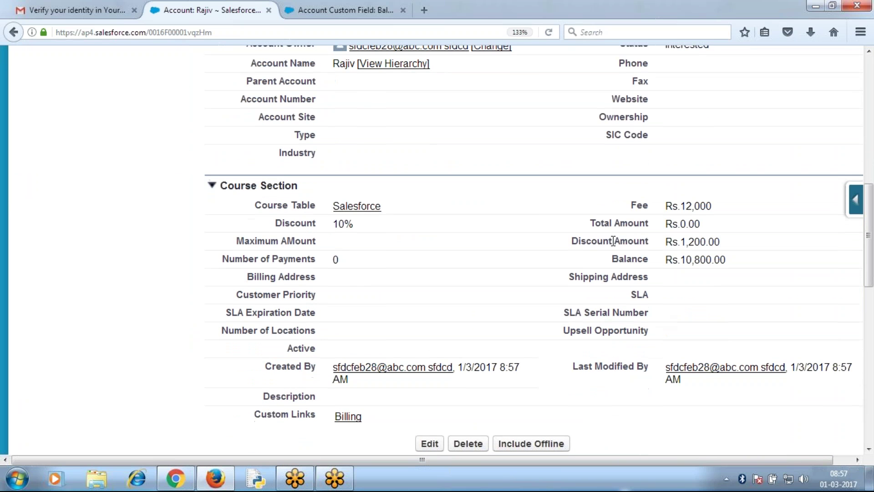
{"action": "left_click_drag", "start_coordinate": [561, 242], "coordinate": [720, 241]}
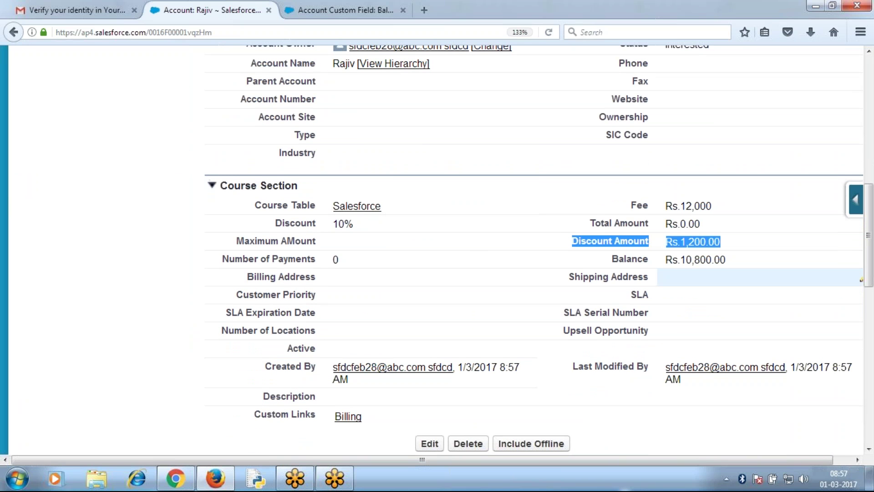
{"action": "scroll", "coordinate": [592, 332], "scroll_direction": "down", "scroll_amount": 7}
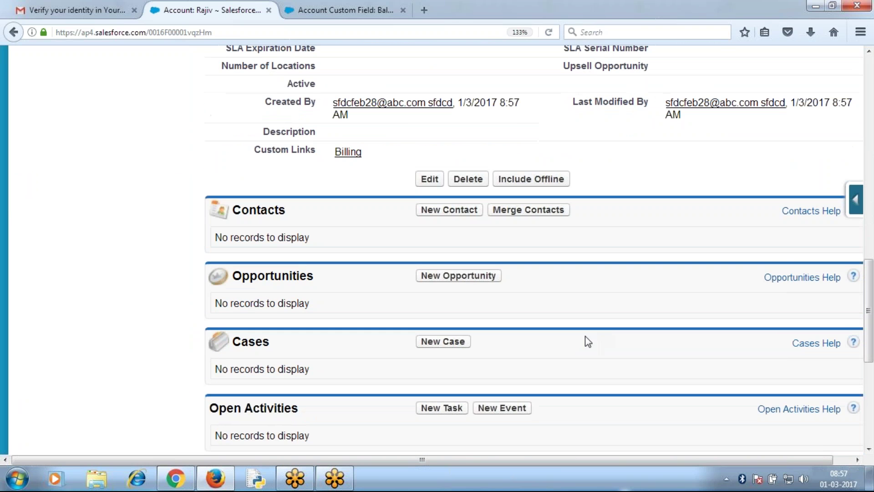
Step: Add a First Installment opportunity of 4k closing today, named after the student
{"action": "left_click", "coordinate": [464, 286]}
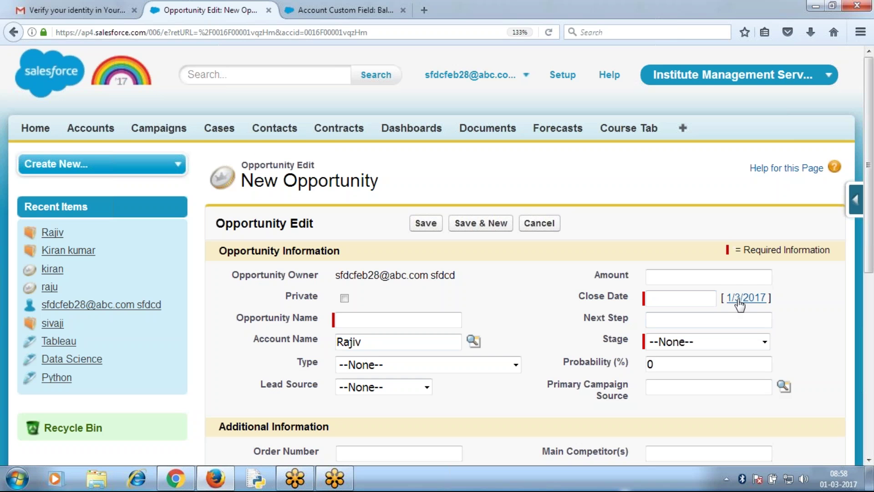
{"action": "left_click", "coordinate": [747, 298]}
{"action": "left_click", "coordinate": [684, 279]}
{"action": "type", "text": "4k"}
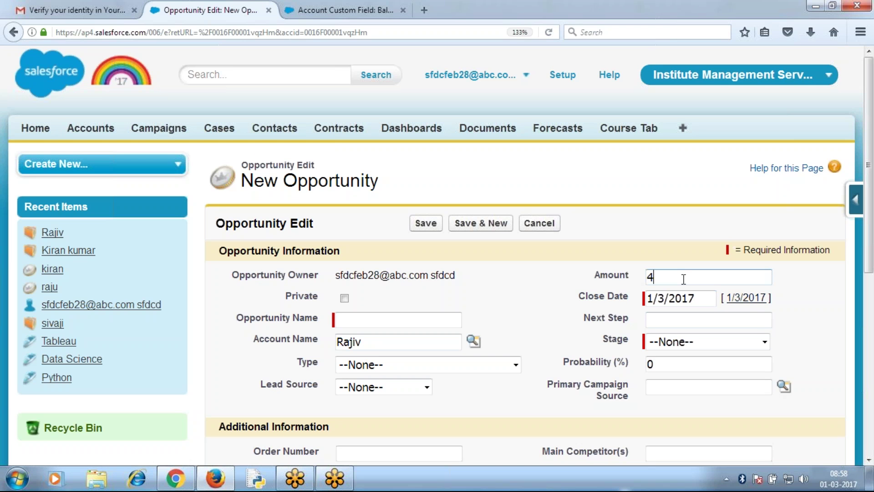
{"action": "left_click", "coordinate": [678, 342]}
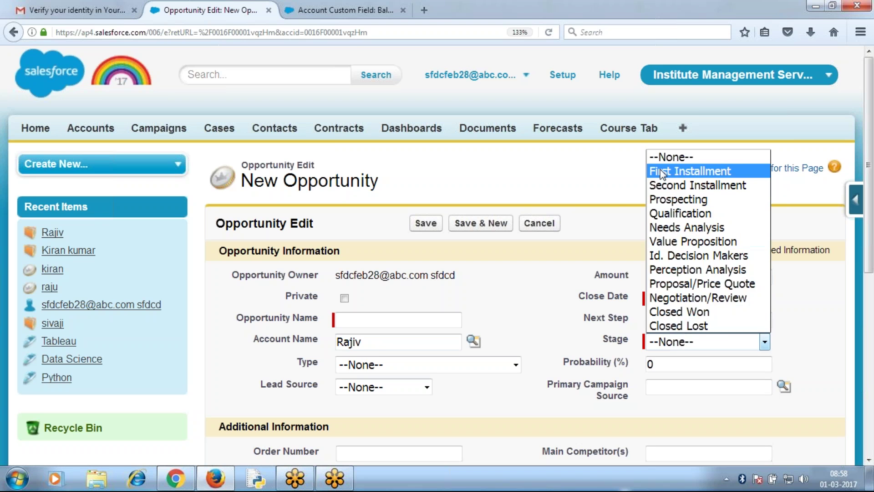
{"action": "left_click", "coordinate": [687, 172]}
{"action": "left_click", "coordinate": [412, 321]}
{"action": "type", "text": "Rajiv"}
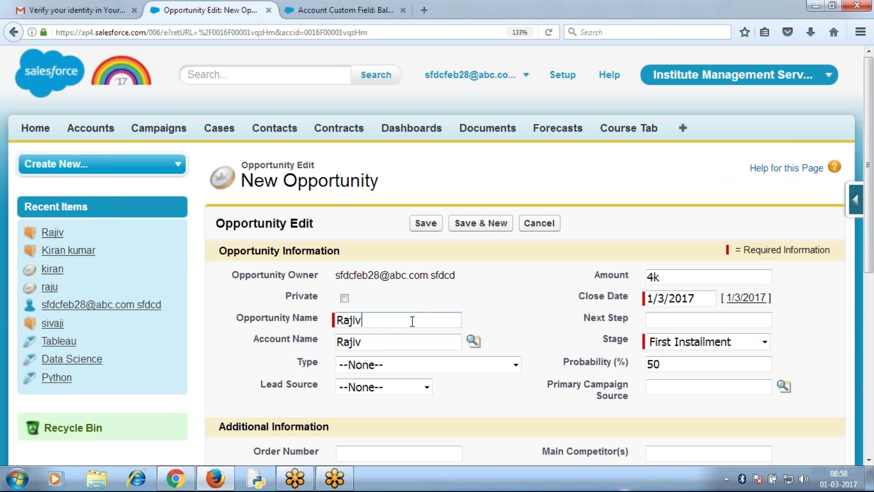
{"action": "key", "text": "Return"}
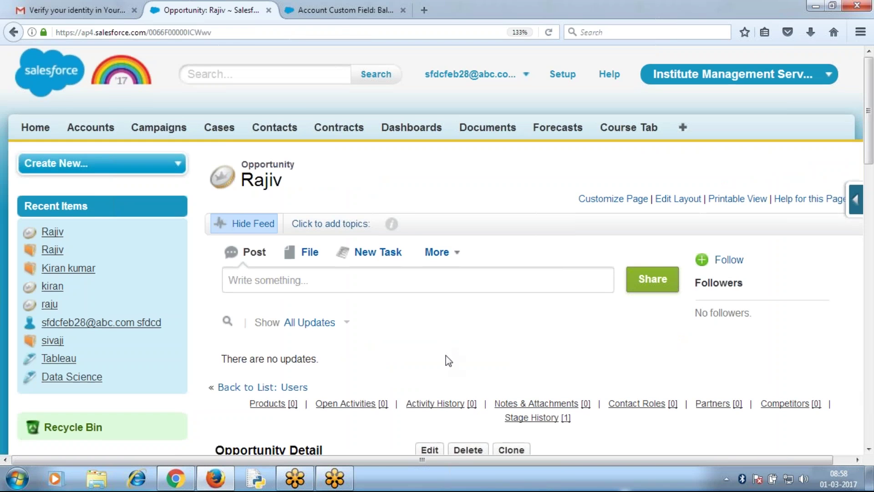
Step: Clone that opportunity under another student's name with Amount 3k and save it
{"action": "scroll", "coordinate": [446, 358], "scroll_direction": "down", "scroll_amount": 5}
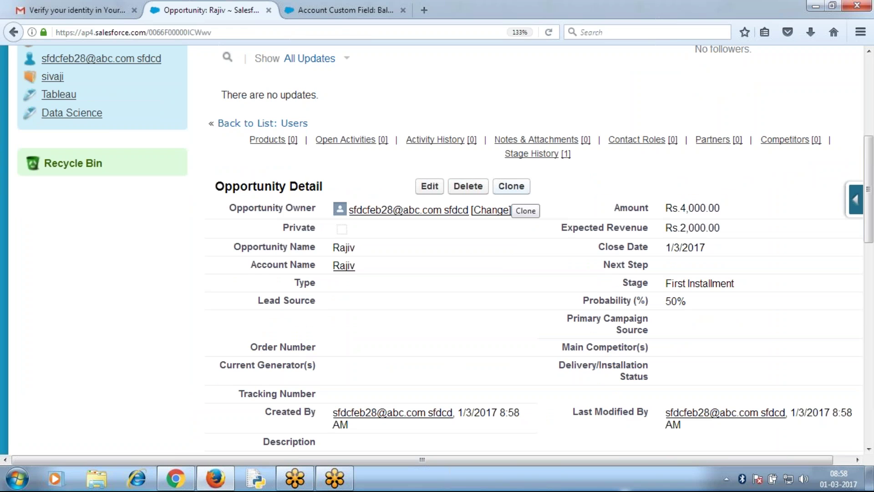
{"action": "left_click", "coordinate": [510, 186]}
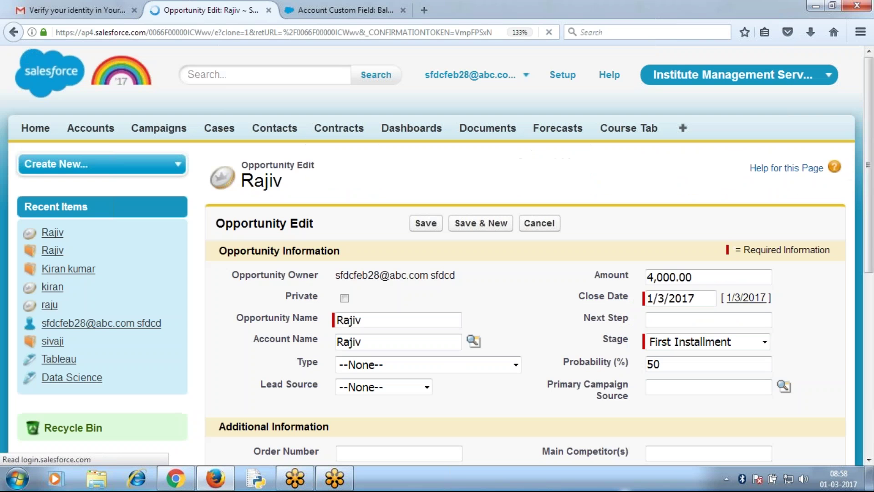
{"action": "type", "text": "jeevan"}
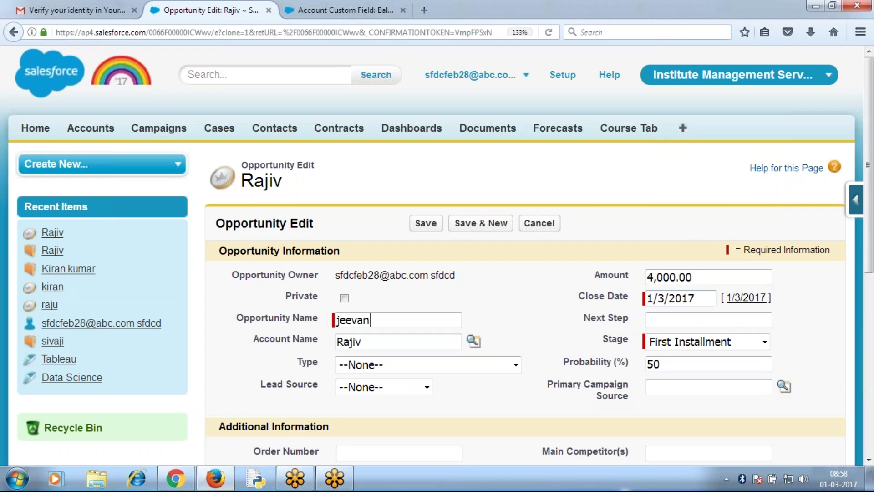
{"action": "left_click_drag", "start_coordinate": [703, 277], "coordinate": [592, 273]}
{"action": "type", "text": "3k"}
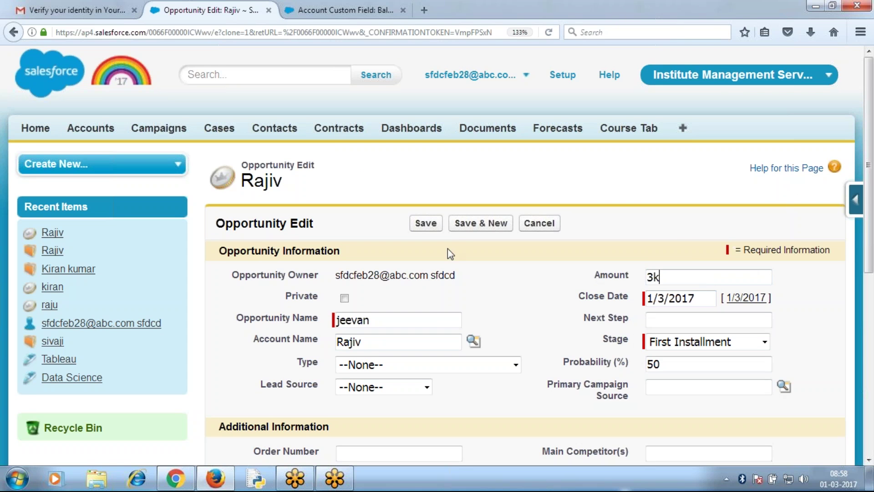
{"action": "left_click", "coordinate": [424, 225]}
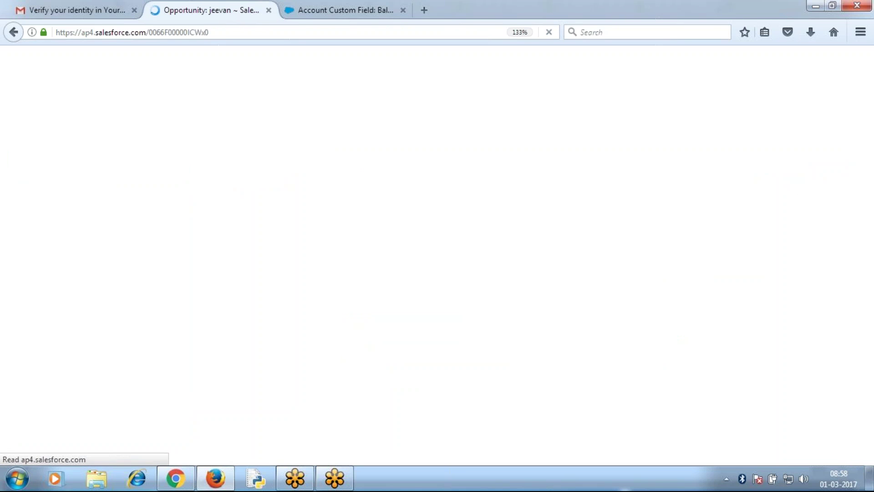
{"action": "scroll", "coordinate": [492, 353], "scroll_direction": "down", "scroll_amount": 2}
{"action": "scroll", "coordinate": [369, 365], "scroll_direction": "down", "scroll_amount": 3}
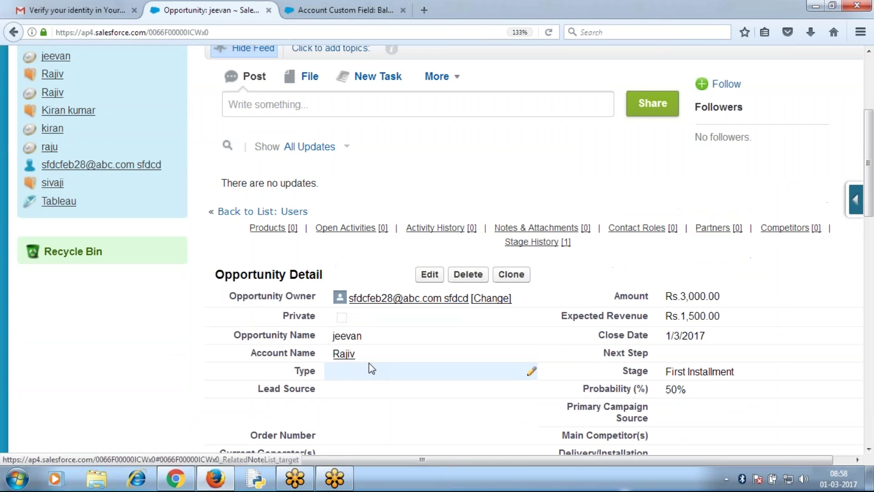
Step: Open the parent account and highlight Total Amount Rs.7,000.00, Balance Rs.3,800.00 and Discount Amount
{"action": "left_click", "coordinate": [345, 359]}
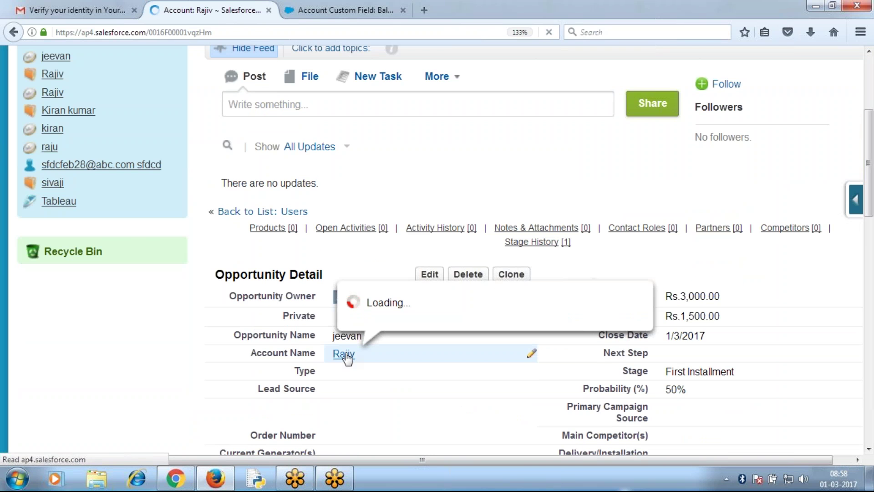
{"action": "scroll", "coordinate": [571, 374], "scroll_direction": "down", "scroll_amount": 15}
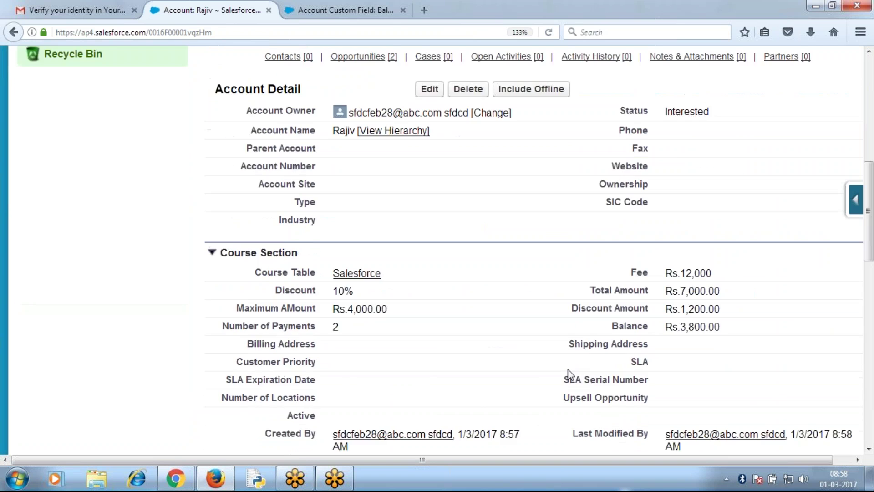
{"action": "scroll", "coordinate": [684, 287], "scroll_direction": "up", "scroll_amount": 7}
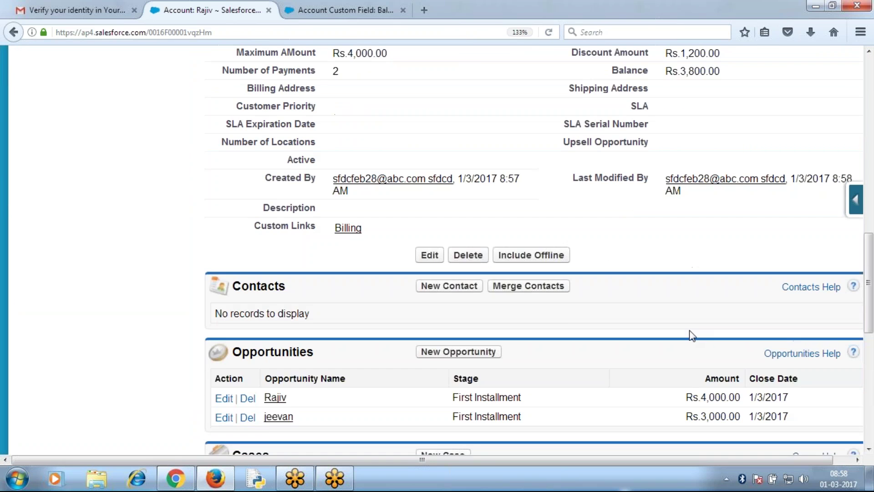
{"action": "left_click_drag", "start_coordinate": [666, 268], "coordinate": [721, 268]}
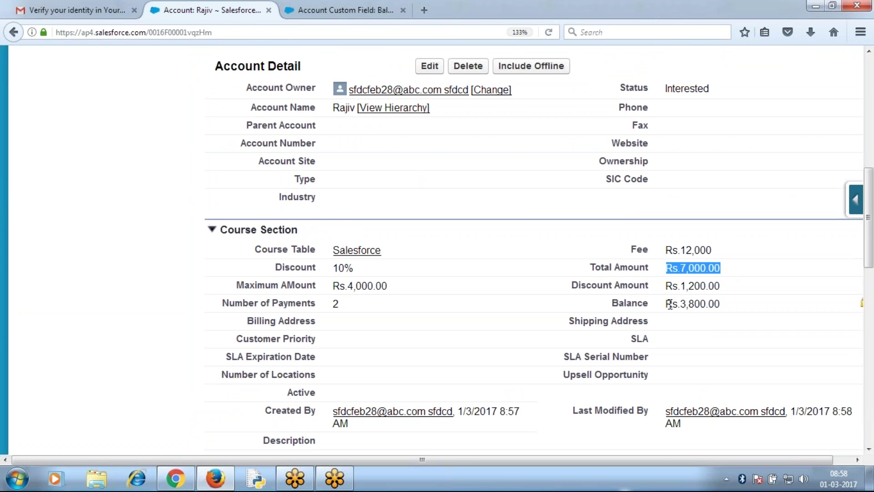
{"action": "left_click_drag", "start_coordinate": [666, 303], "coordinate": [721, 304]}
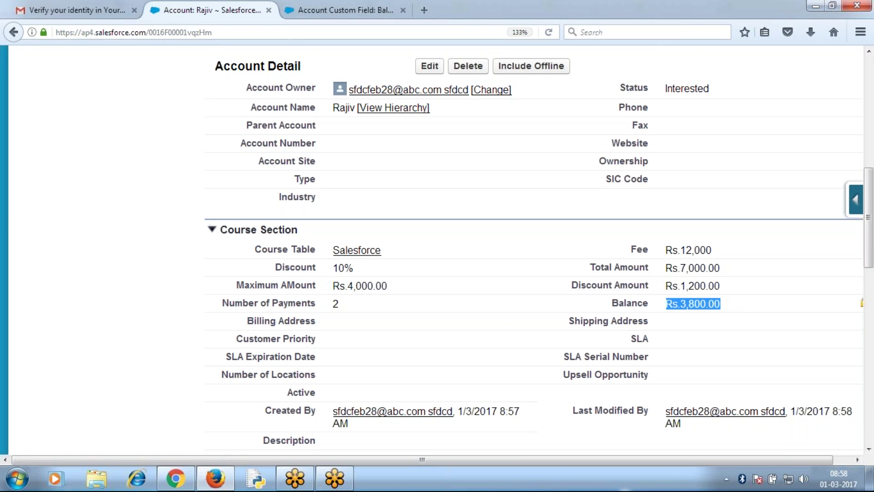
{"action": "scroll", "coordinate": [717, 320], "scroll_direction": "down", "scroll_amount": 4}
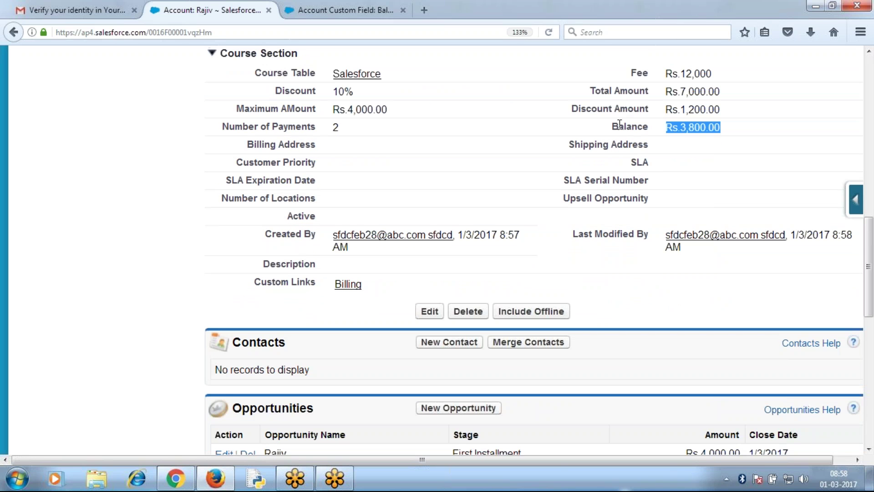
{"action": "left_click_drag", "start_coordinate": [573, 109], "coordinate": [640, 110]}
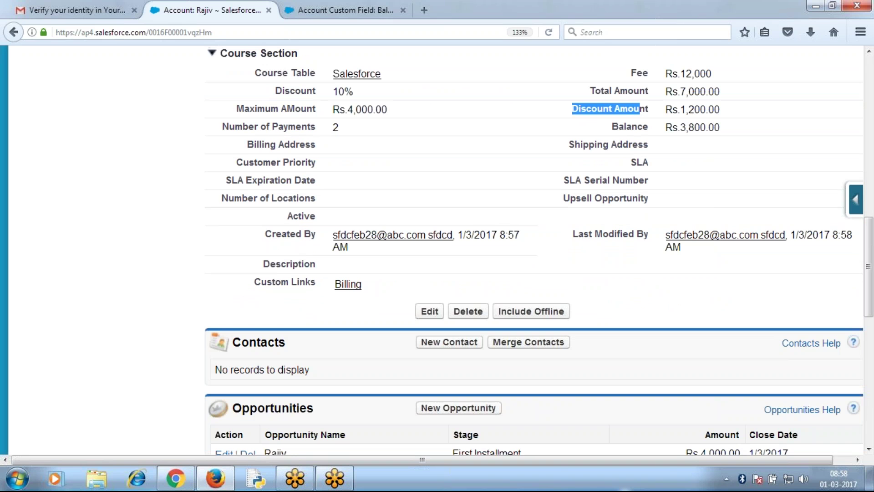
Step: Change the account's Discount field from 10 to 20 and save
{"action": "double_click", "coordinate": [349, 92]}
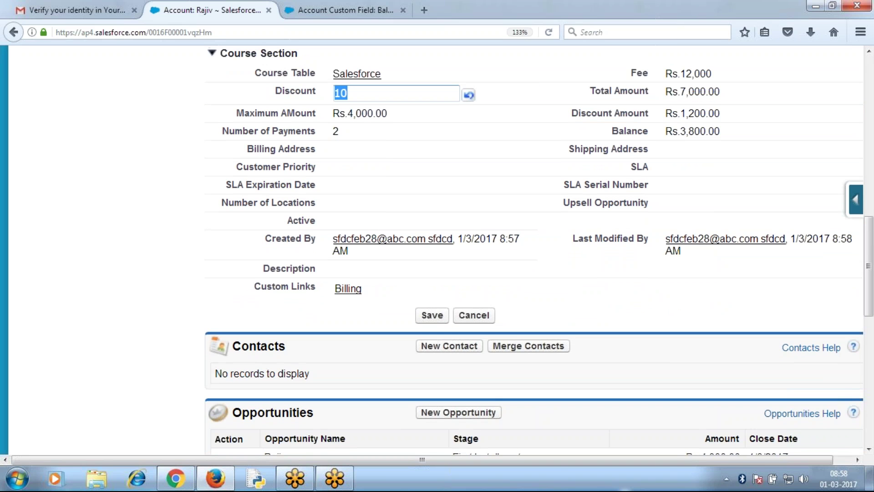
{"action": "type", "text": "20"}
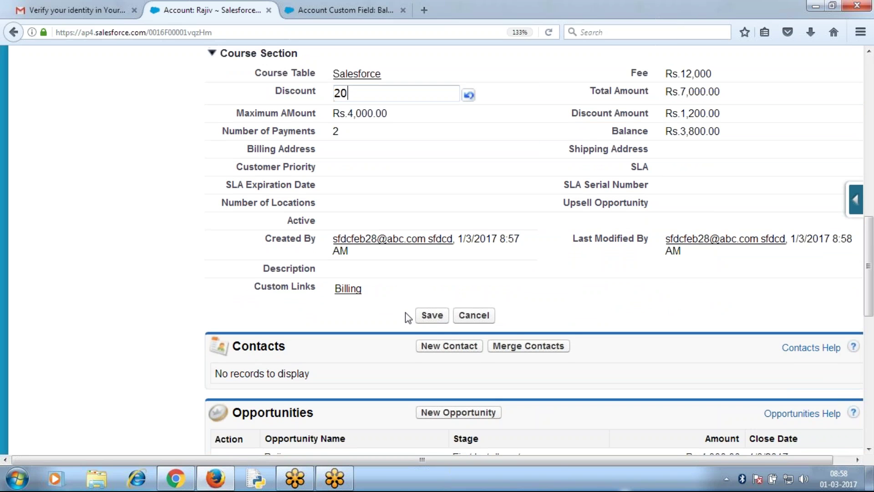
{"action": "left_click", "coordinate": [431, 315]}
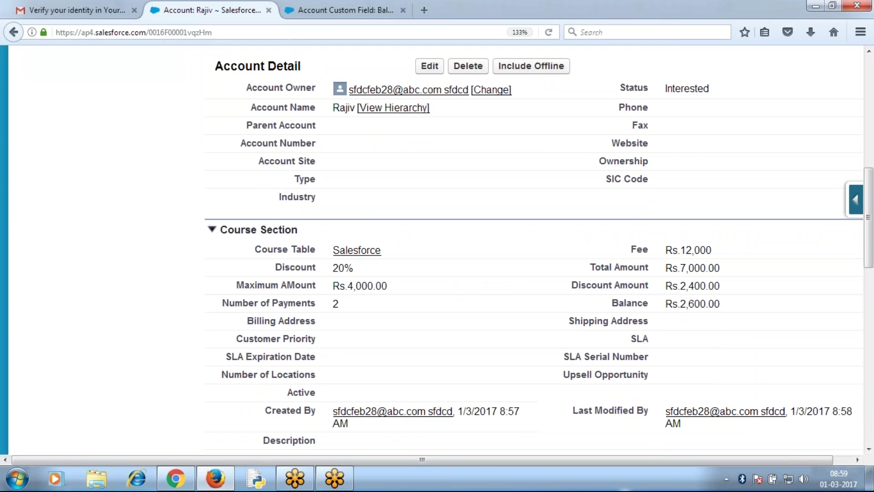
{"action": "scroll", "coordinate": [367, 382], "scroll_direction": "down", "scroll_amount": 4}
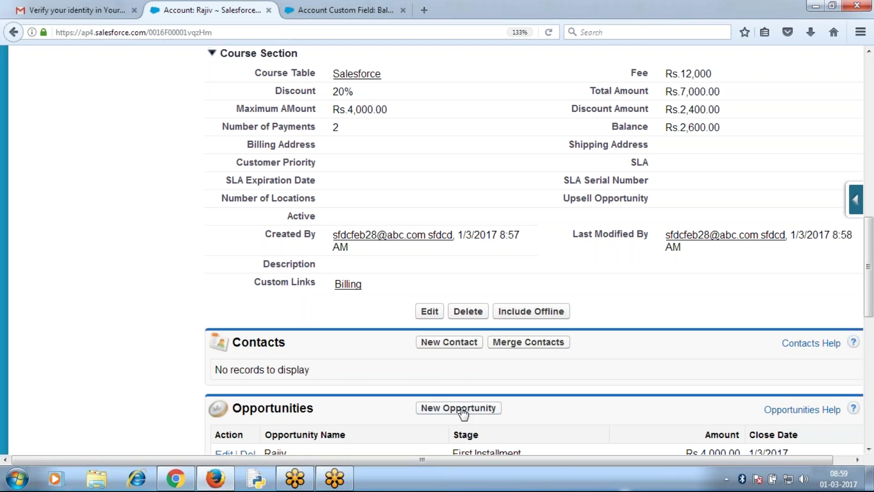
{"action": "scroll", "coordinate": [460, 413], "scroll_direction": "down", "scroll_amount": 3}
{"action": "scroll", "coordinate": [531, 296], "scroll_direction": "up", "scroll_amount": 3}
{"action": "scroll", "coordinate": [355, 375], "scroll_direction": "down", "scroll_amount": 3}
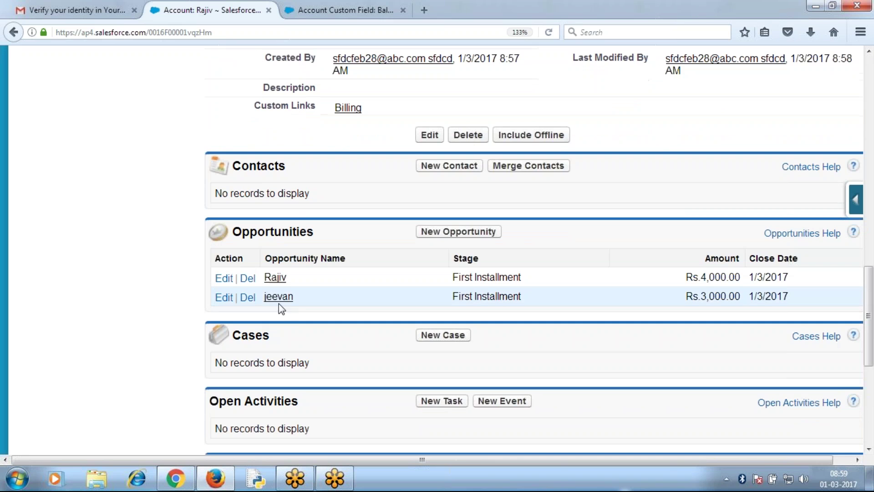
{"action": "scroll", "coordinate": [280, 305], "scroll_direction": "up", "scroll_amount": 3}
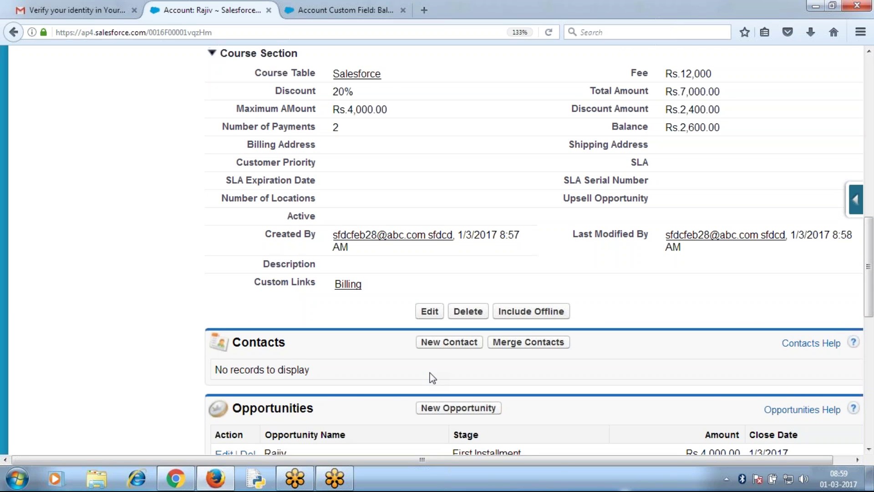
Step: Scroll through the account's Opportunities list and Course Section rollup totals
{"action": "scroll", "coordinate": [387, 405], "scroll_direction": "down", "scroll_amount": 3}
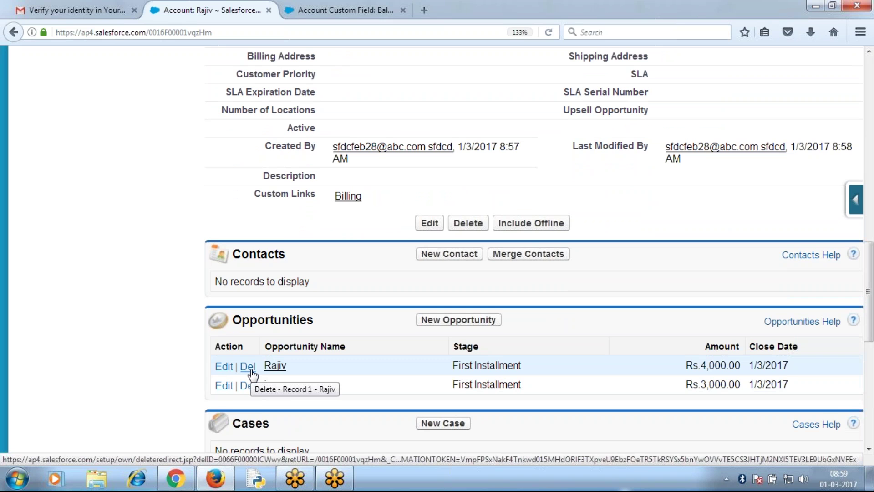
{"action": "scroll", "coordinate": [251, 374], "scroll_direction": "up", "scroll_amount": 6}
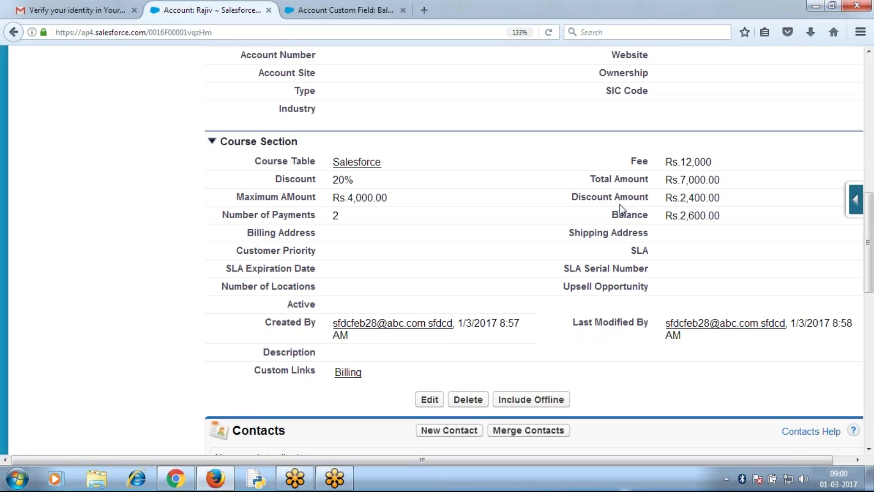
{"action": "scroll", "coordinate": [644, 279], "scroll_direction": "down", "scroll_amount": 5}
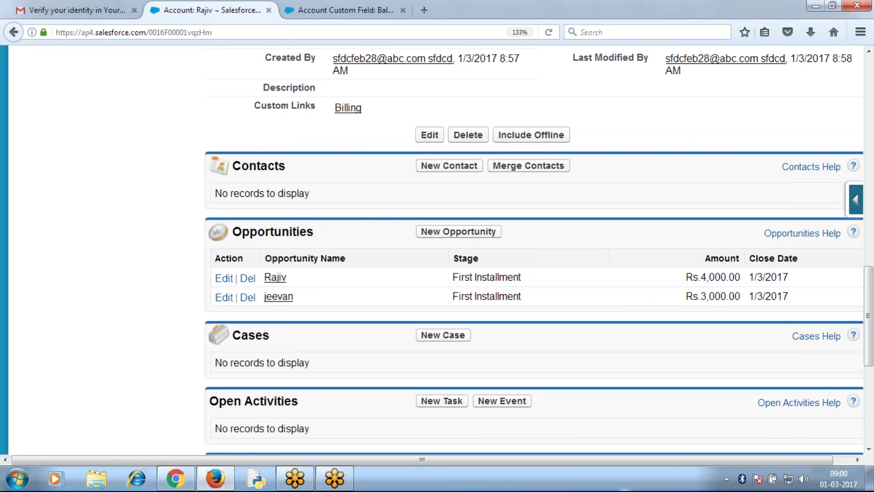
{"action": "scroll", "coordinate": [652, 200], "scroll_direction": "up", "scroll_amount": 5}
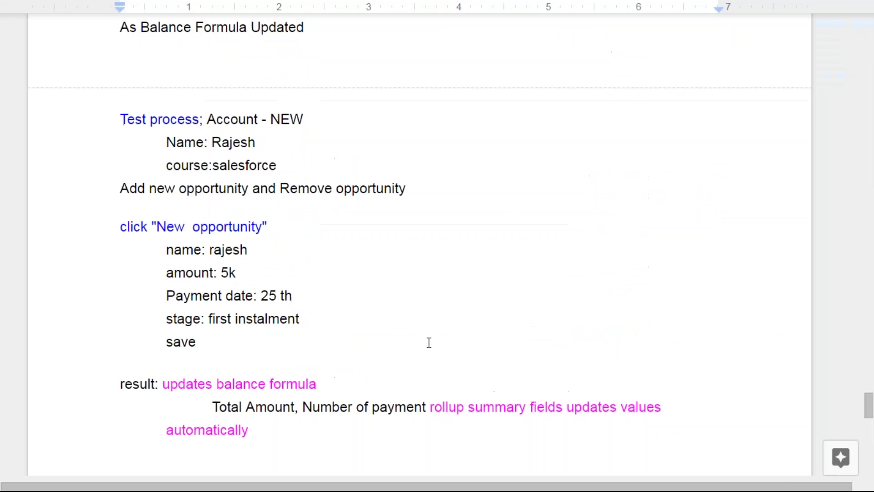
Step: Point out the custom tab and lookup relationship steps in the notes, then jump to the document's start
{"action": "scroll", "coordinate": [427, 343], "scroll_direction": "down", "scroll_amount": 8}
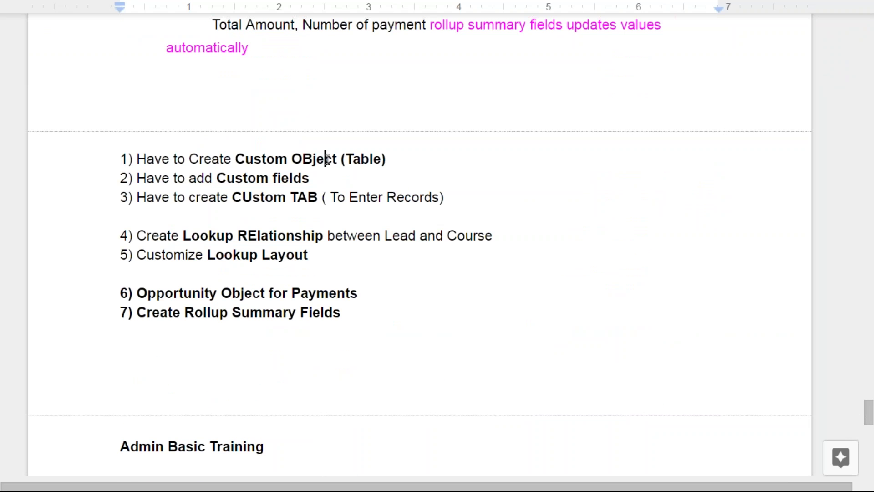
{"action": "left_click", "coordinate": [318, 198]}
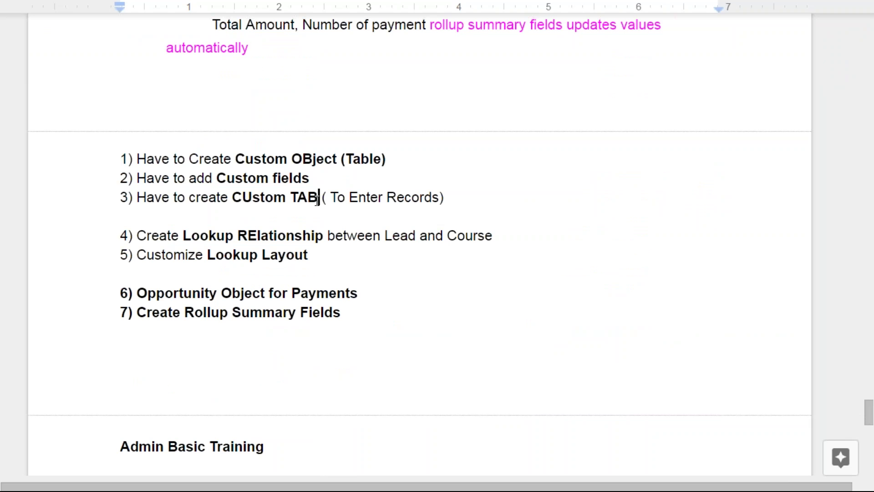
{"action": "left_click", "coordinate": [313, 237]}
{"action": "left_click", "coordinate": [339, 318]}
{"action": "left_click", "coordinate": [365, 343]}
{"action": "key", "text": "ctrl+Home"}
{"action": "scroll", "coordinate": [347, 249], "scroll_direction": "down", "scroll_amount": 1}
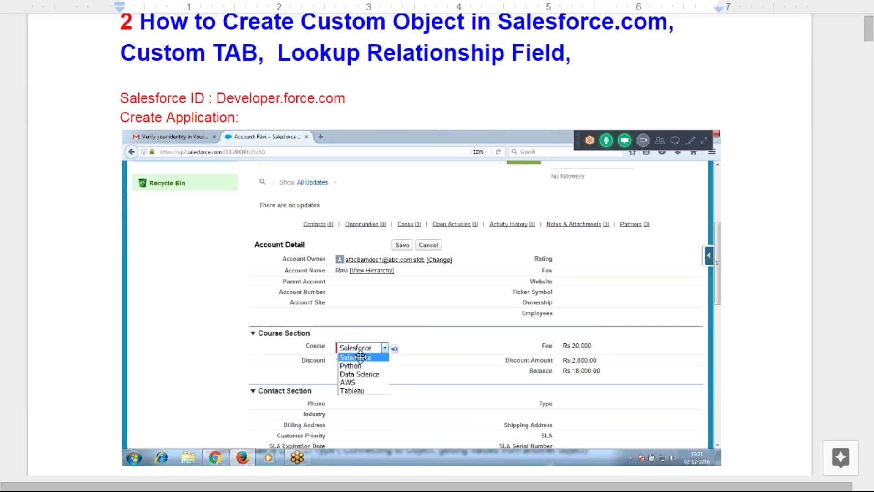
Step: Scroll past the embedded screenshots to the Course Detail Object fields and the six lookup-relationship steps
{"action": "scroll", "coordinate": [361, 357], "scroll_direction": "down", "scroll_amount": 5}
{"action": "scroll", "coordinate": [361, 357], "scroll_direction": "down", "scroll_amount": 4}
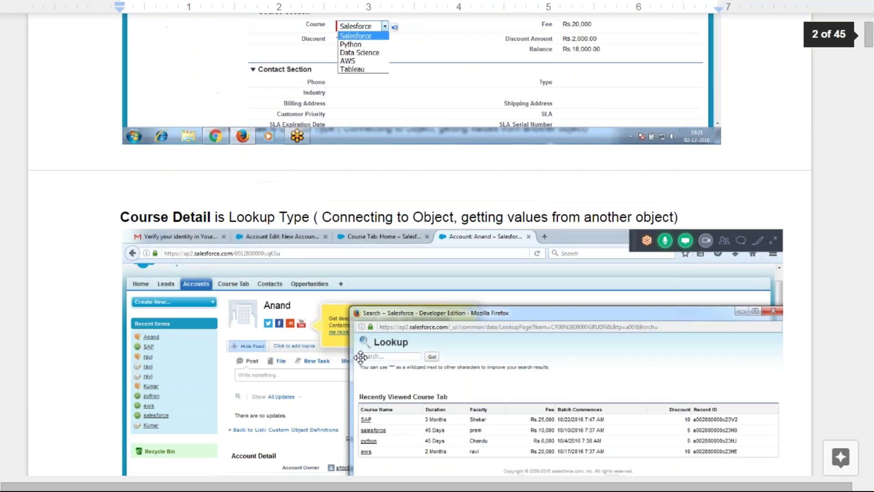
{"action": "scroll", "coordinate": [361, 357], "scroll_direction": "up", "scroll_amount": 5}
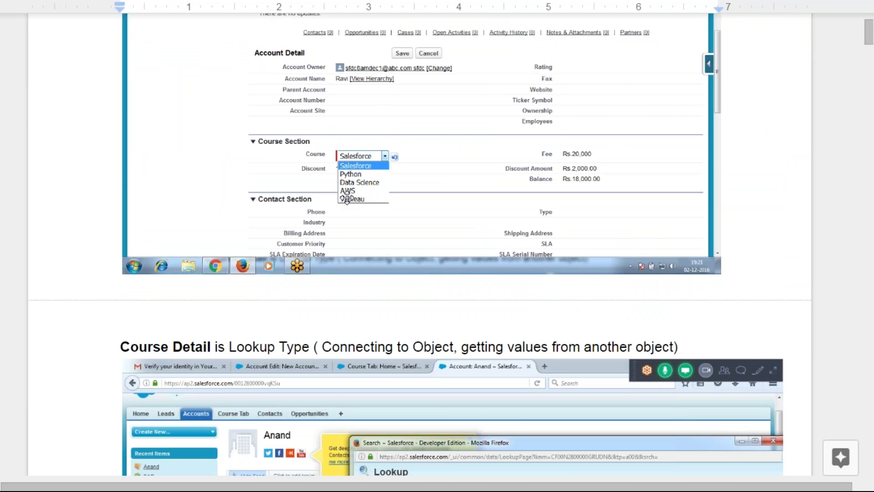
{"action": "scroll", "coordinate": [400, 273], "scroll_direction": "down", "scroll_amount": 5}
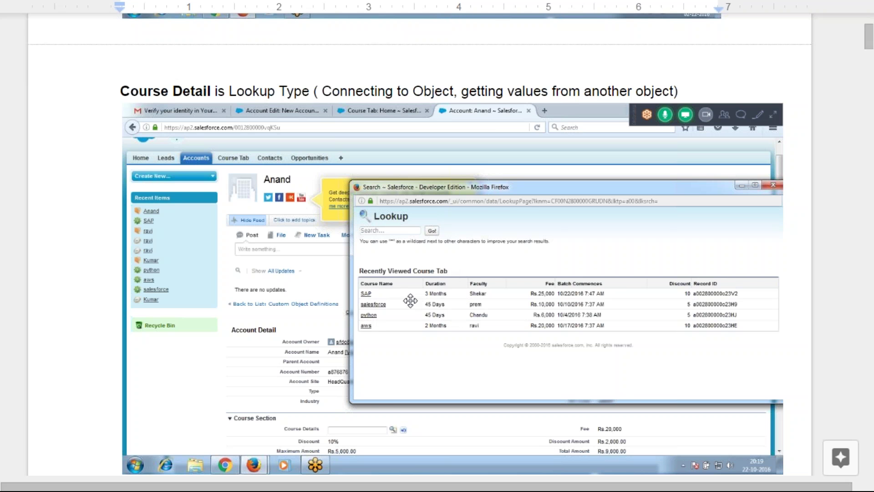
{"action": "scroll", "coordinate": [448, 303], "scroll_direction": "down", "scroll_amount": 7}
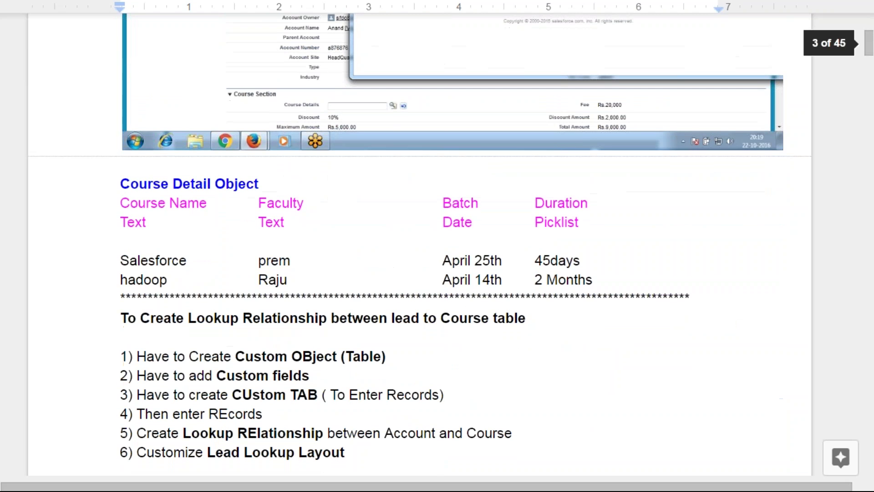
Step: Read through the custom field notes, marking the custom fields step and the spot below the Lookup screenshot
{"action": "scroll", "coordinate": [288, 234], "scroll_direction": "down", "scroll_amount": 3}
{"action": "left_click", "coordinate": [289, 253]}
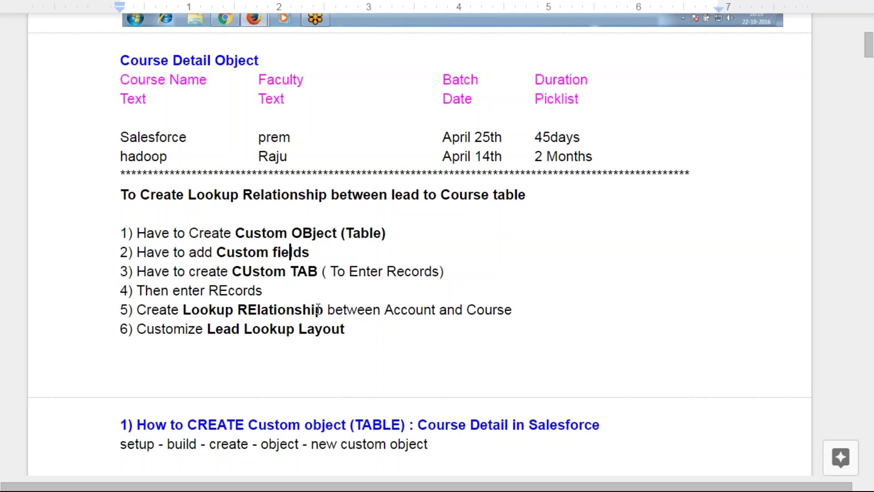
{"action": "scroll", "coordinate": [371, 344], "scroll_direction": "down", "scroll_amount": 7}
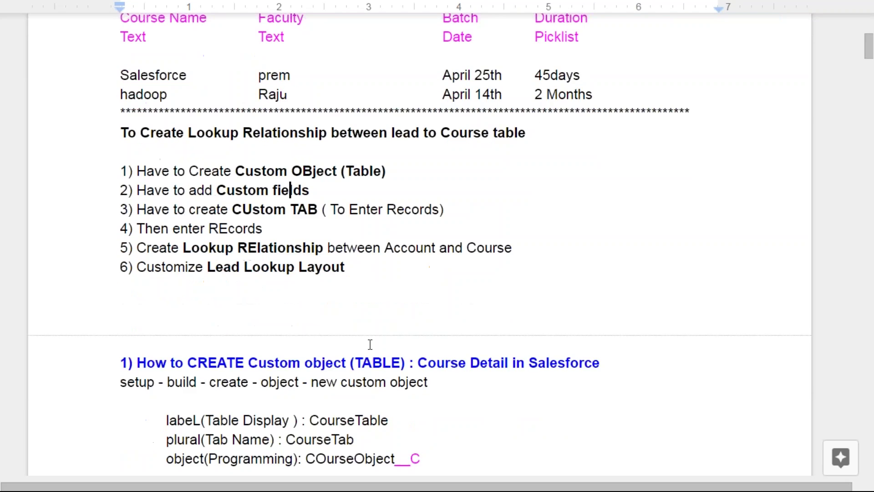
{"action": "scroll", "coordinate": [419, 246], "scroll_direction": "down", "scroll_amount": 2}
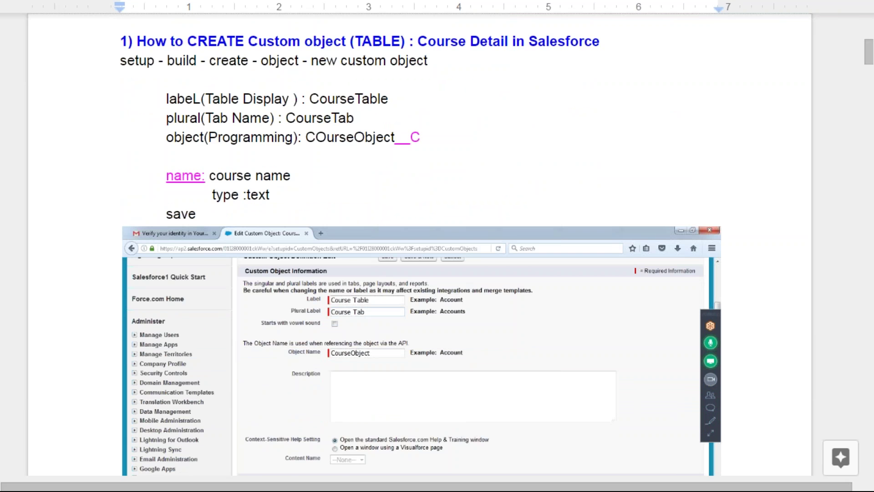
{"action": "scroll", "coordinate": [384, 357], "scroll_direction": "down", "scroll_amount": 3}
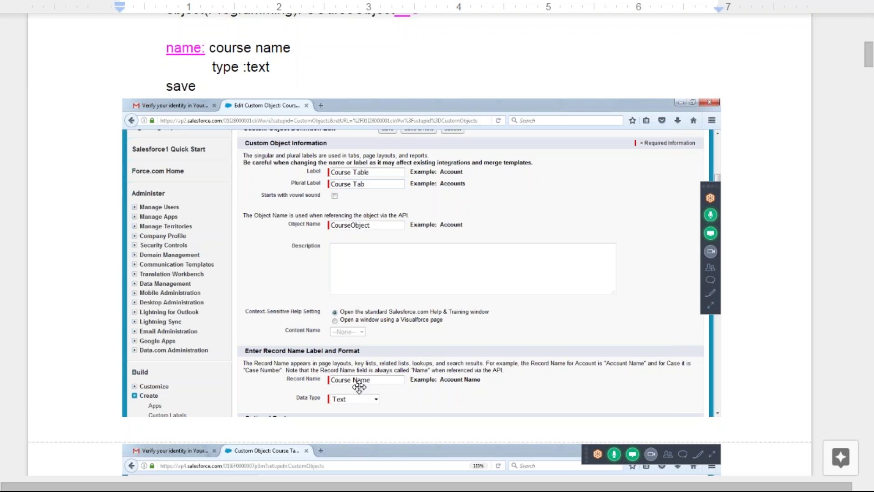
{"action": "scroll", "coordinate": [375, 364], "scroll_direction": "down", "scroll_amount": 1}
{"action": "scroll", "coordinate": [376, 364], "scroll_direction": "down", "scroll_amount": 3}
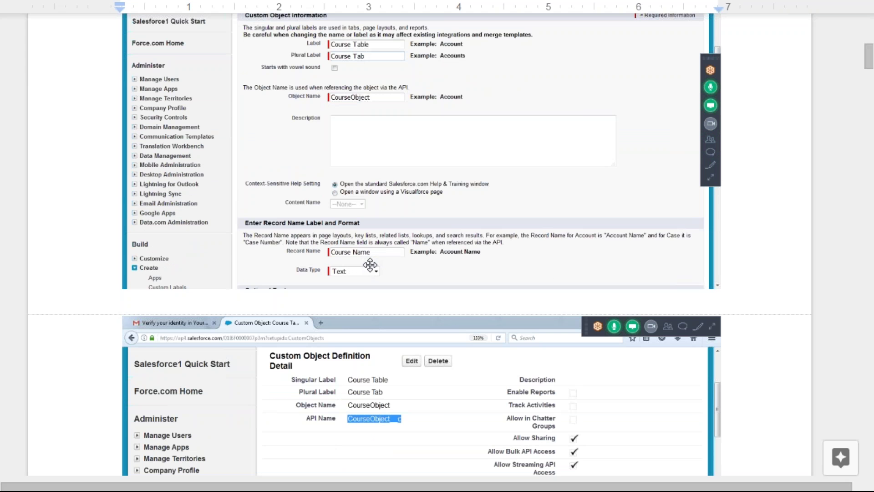
{"action": "scroll", "coordinate": [370, 268], "scroll_direction": "down", "scroll_amount": 3}
{"action": "scroll", "coordinate": [389, 313], "scroll_direction": "down", "scroll_amount": 4}
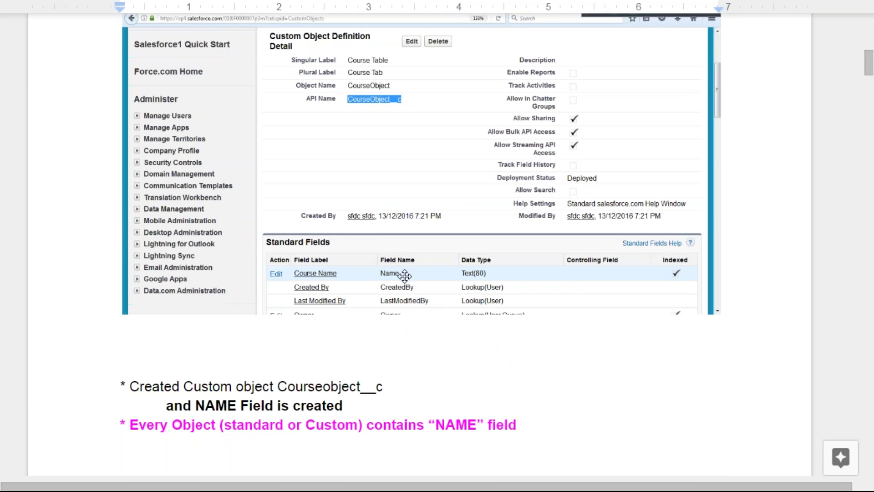
{"action": "scroll", "coordinate": [405, 275], "scroll_direction": "down", "scroll_amount": 9}
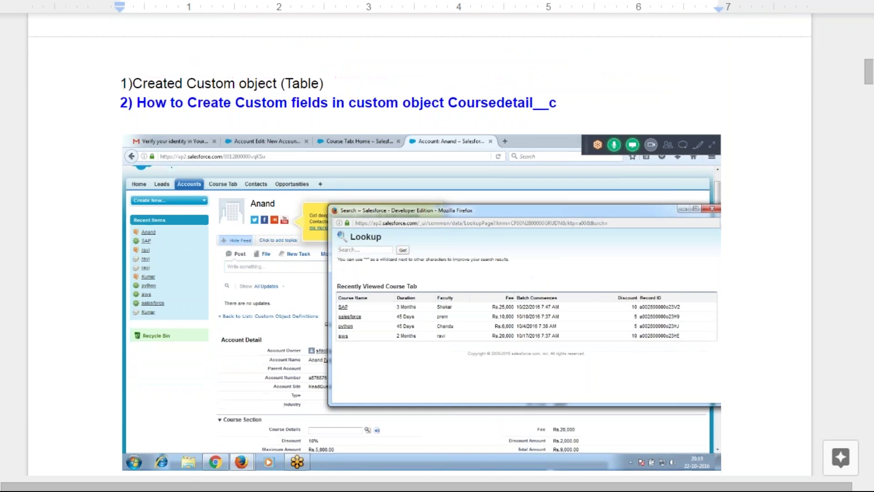
{"action": "scroll", "coordinate": [355, 110], "scroll_direction": "down", "scroll_amount": 1}
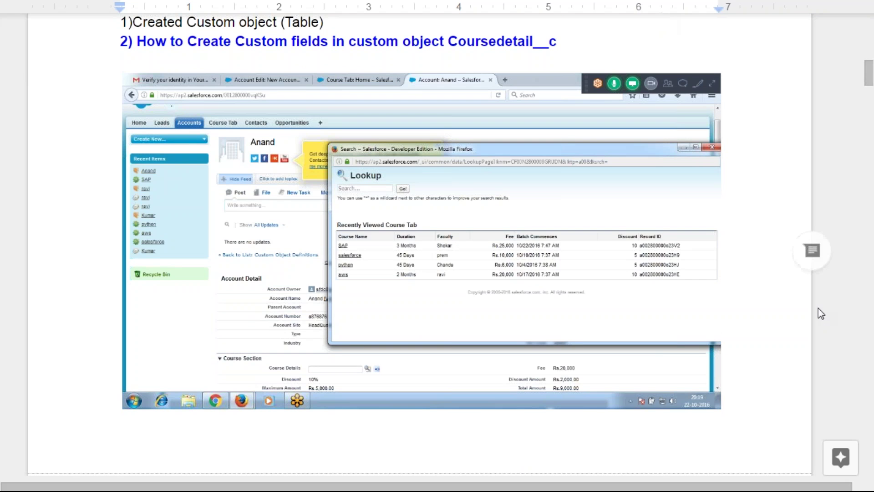
{"action": "left_click", "coordinate": [634, 429]}
Step: Select the field names fee__c through duration__c, then continue to '3) How to Create Custom TAB'
{"action": "scroll", "coordinate": [336, 60], "scroll_direction": "down", "scroll_amount": 10}
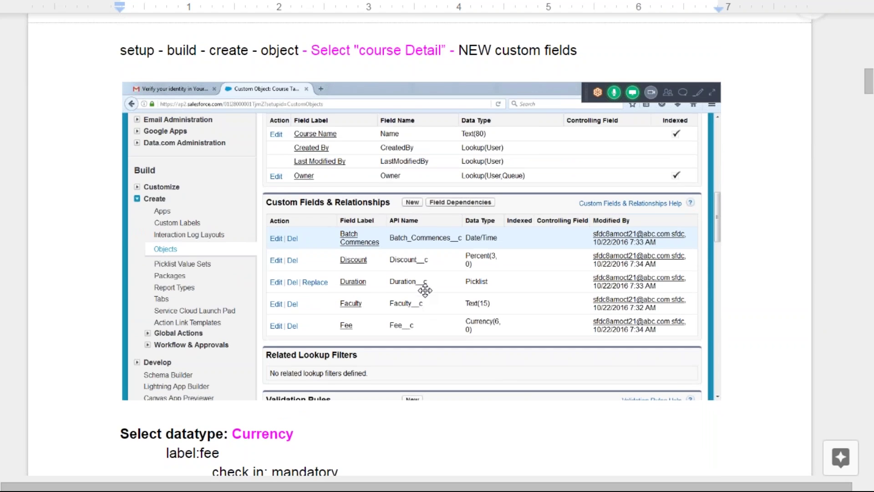
{"action": "scroll", "coordinate": [423, 286], "scroll_direction": "down", "scroll_amount": 4}
{"action": "scroll", "coordinate": [282, 350], "scroll_direction": "down", "scroll_amount": 3}
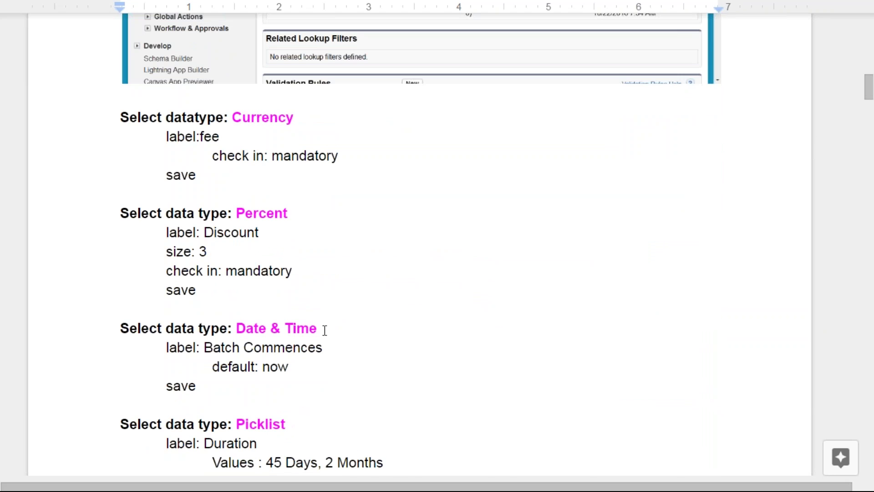
{"action": "scroll", "coordinate": [321, 328], "scroll_direction": "down", "scroll_amount": 4}
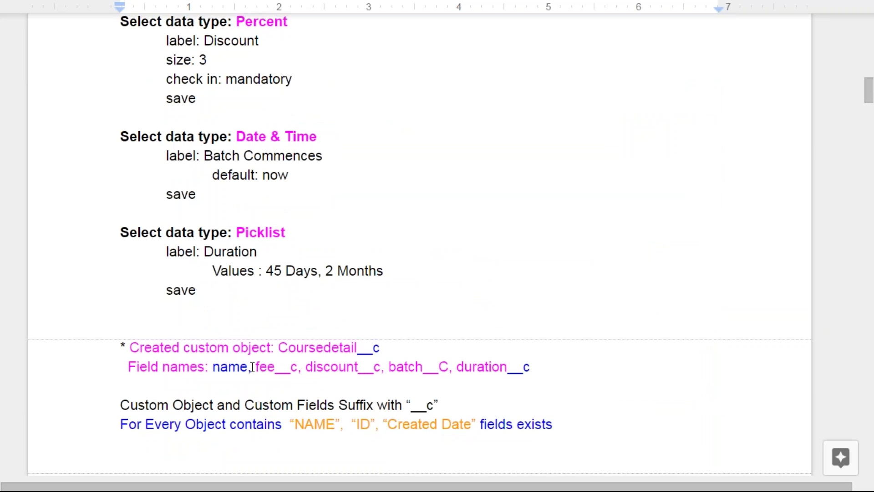
{"action": "left_click_drag", "start_coordinate": [251, 366], "coordinate": [531, 367]}
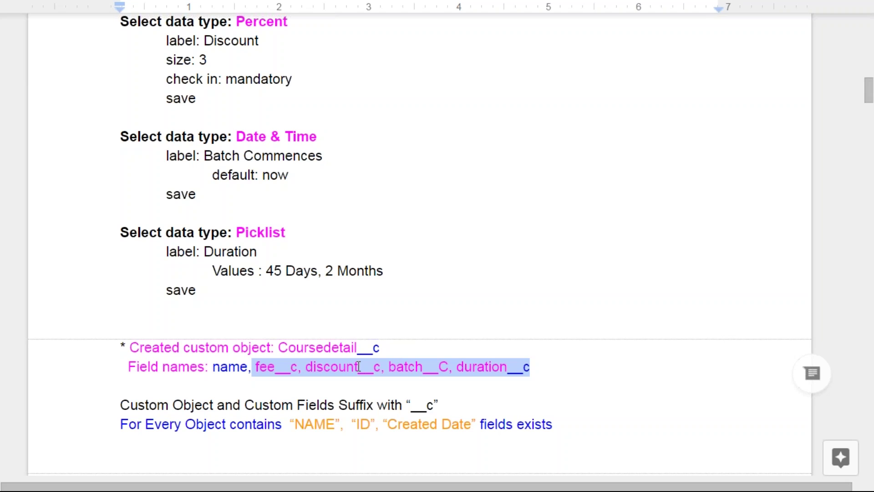
{"action": "scroll", "coordinate": [443, 368], "scroll_direction": "down", "scroll_amount": 8}
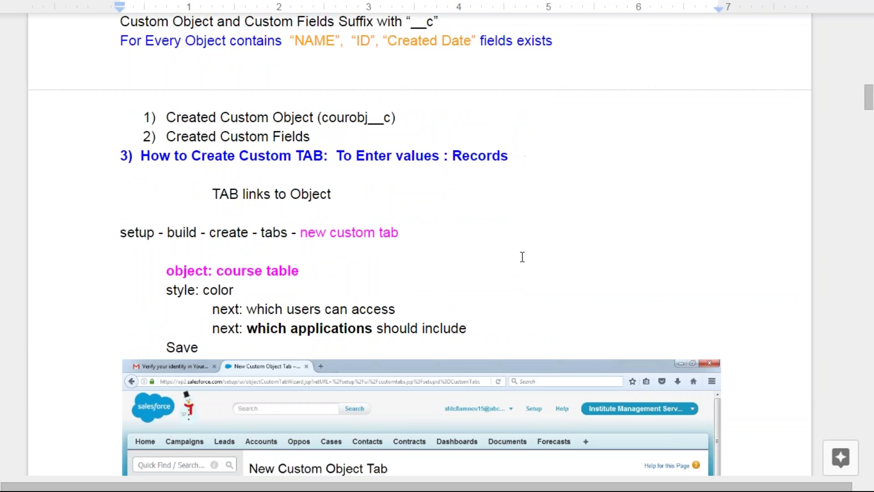
Step: Scroll past the New Custom Object Tab screenshots and Enter Records notes to '4 How to Customize TAB Layout'
{"action": "scroll", "coordinate": [522, 257], "scroll_direction": "down", "scroll_amount": 5}
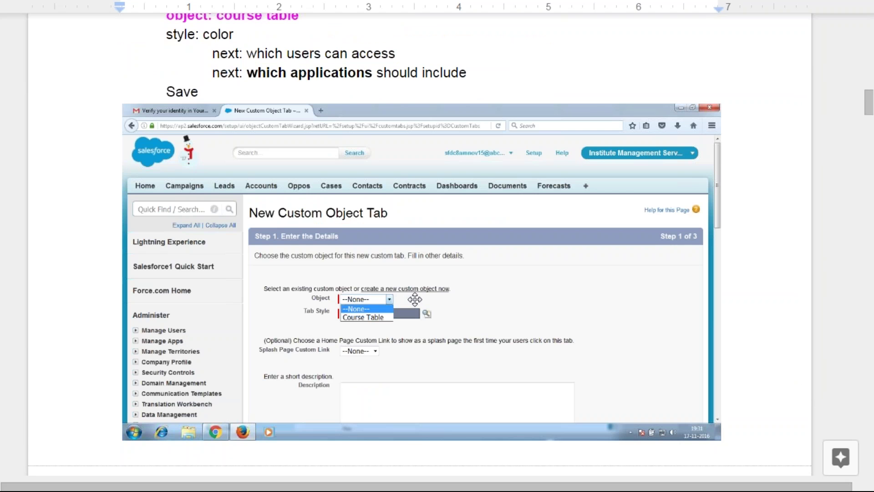
{"action": "scroll", "coordinate": [415, 299], "scroll_direction": "up", "scroll_amount": 3}
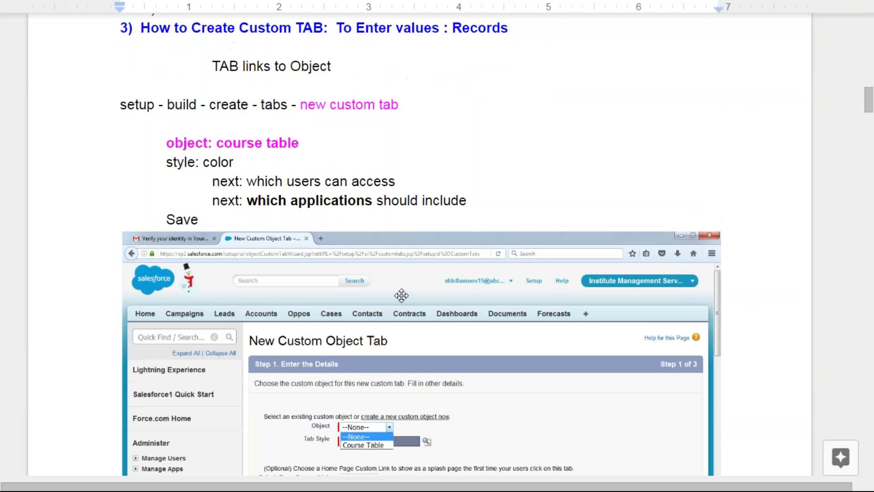
{"action": "scroll", "coordinate": [262, 91], "scroll_direction": "up", "scroll_amount": 1}
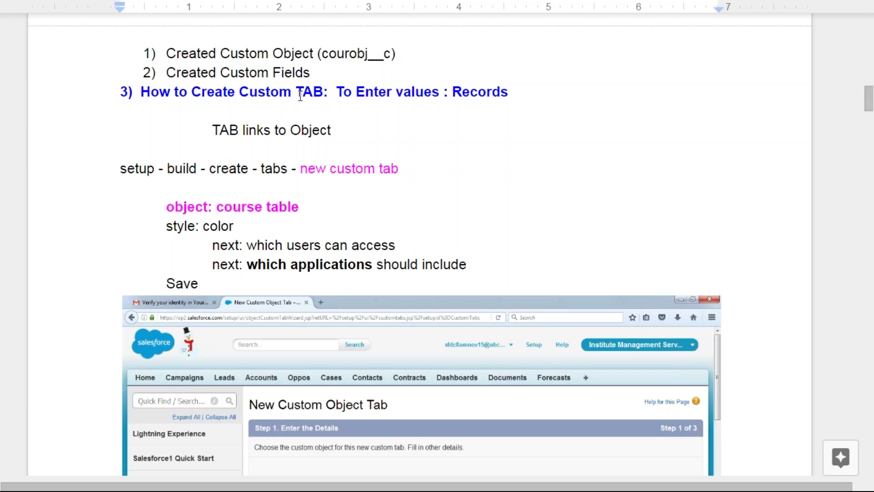
{"action": "scroll", "coordinate": [433, 232], "scroll_direction": "down", "scroll_amount": 7}
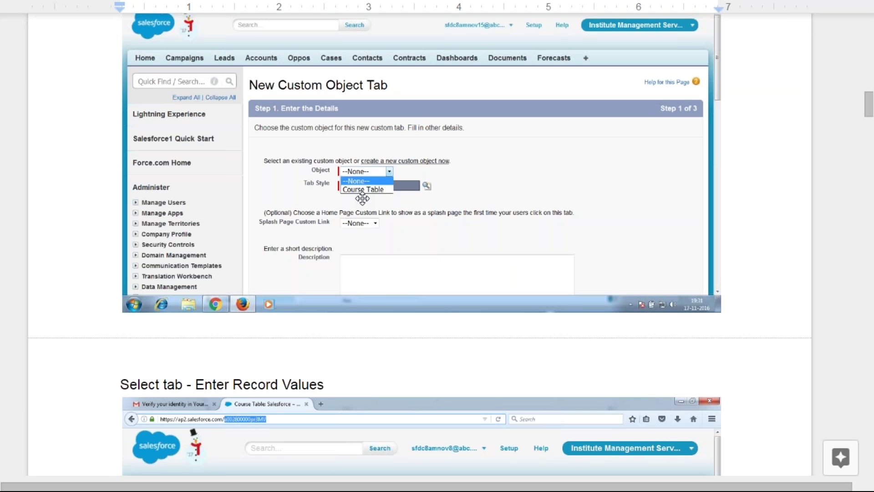
{"action": "scroll", "coordinate": [372, 212], "scroll_direction": "down", "scroll_amount": 5}
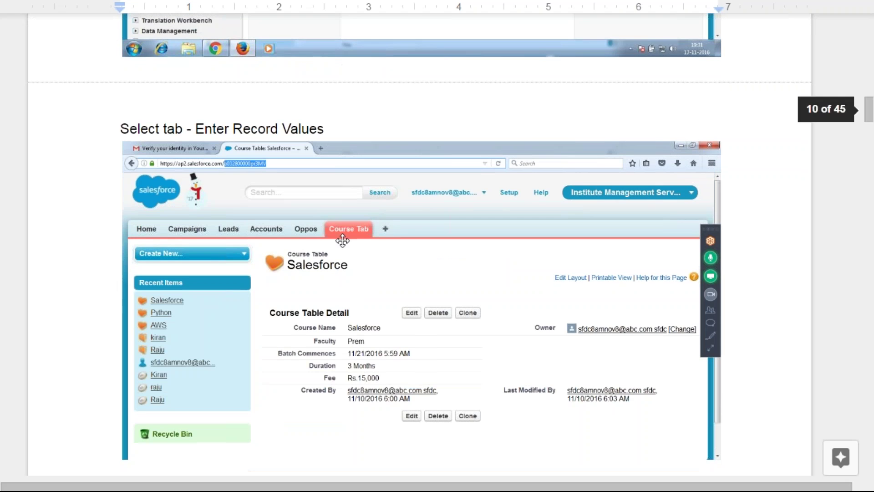
{"action": "scroll", "coordinate": [369, 279], "scroll_direction": "down", "scroll_amount": 8}
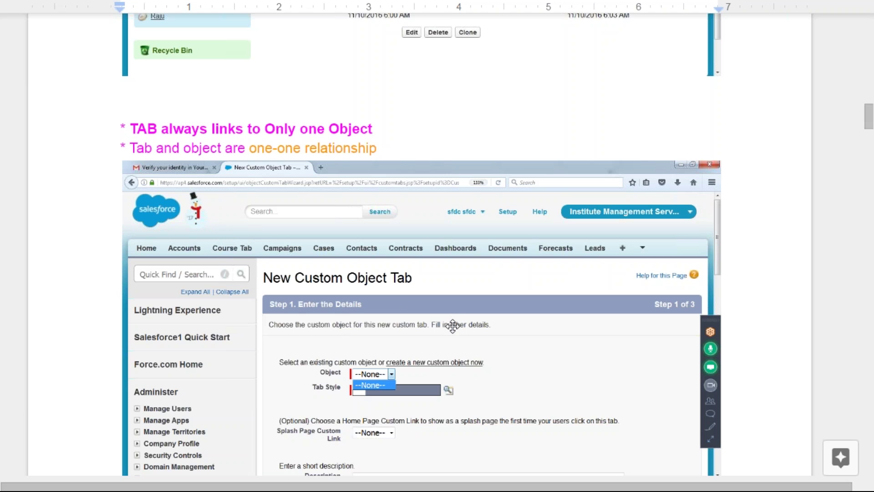
{"action": "scroll", "coordinate": [452, 320], "scroll_direction": "down", "scroll_amount": 12}
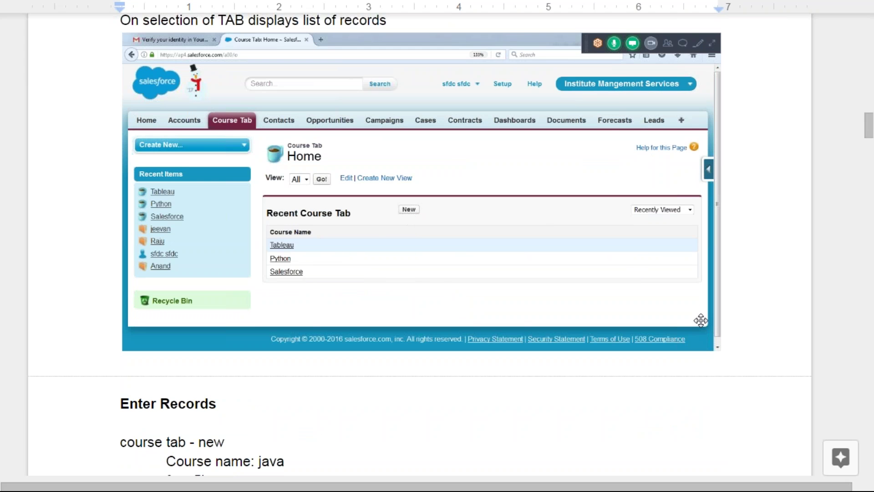
{"action": "scroll", "coordinate": [437, 272], "scroll_direction": "down", "scroll_amount": 14}
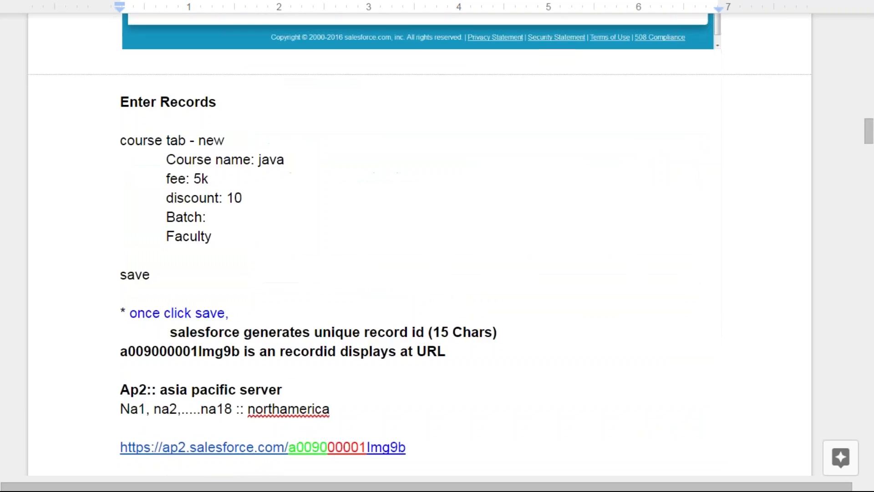
{"action": "scroll", "coordinate": [414, 273], "scroll_direction": "down", "scroll_amount": 8}
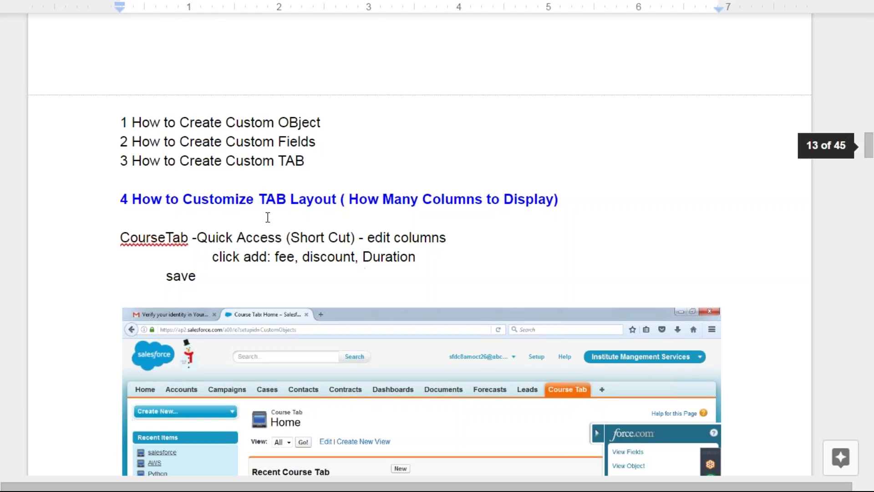
Step: Select 'TAB Layout' in the heading, recap the summary list, and continue to 'Final step :: 5'
{"action": "left_click_drag", "start_coordinate": [259, 199], "coordinate": [334, 203]}
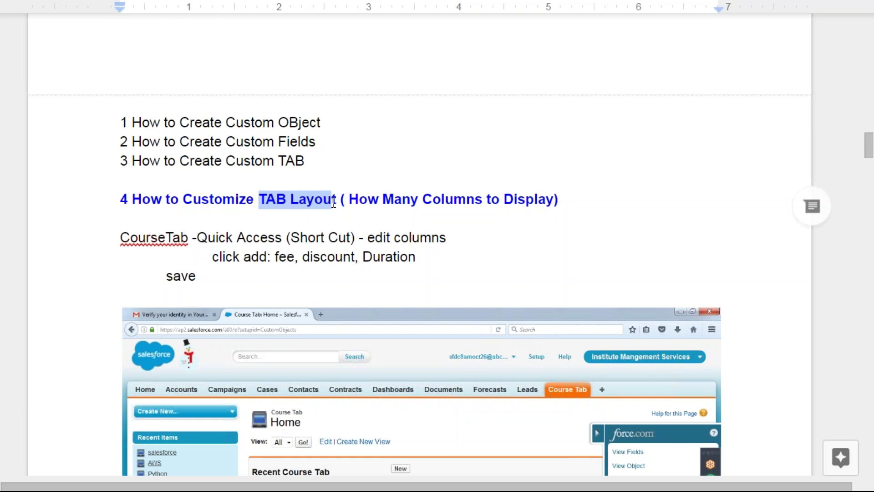
{"action": "scroll", "coordinate": [335, 219], "scroll_direction": "up", "scroll_amount": 8}
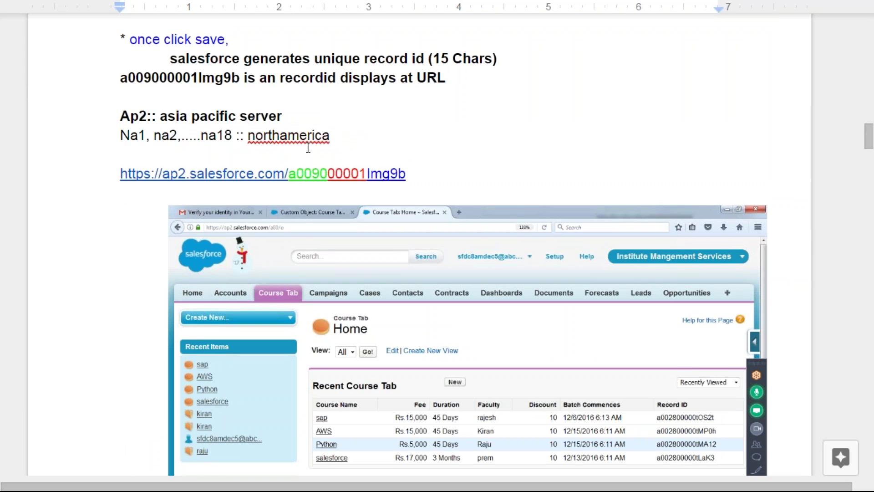
{"action": "scroll", "coordinate": [309, 155], "scroll_direction": "up", "scroll_amount": 1}
{"action": "scroll", "coordinate": [309, 155], "scroll_direction": "up", "scroll_amount": 10}
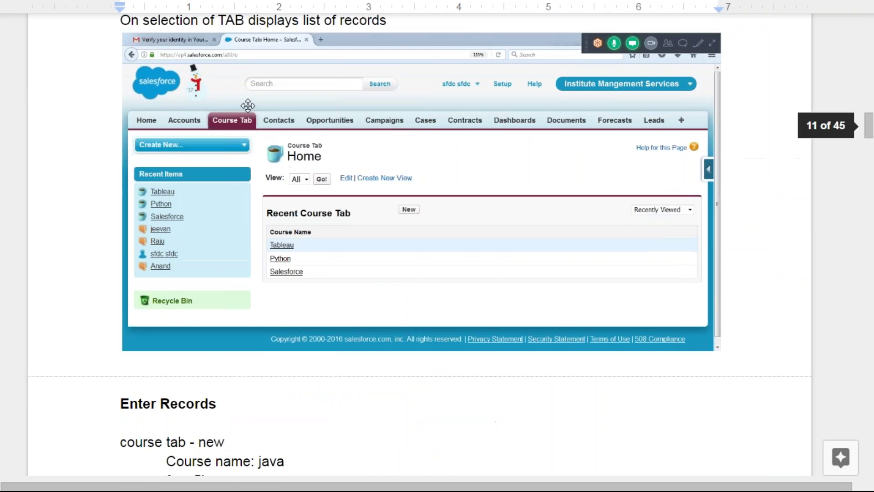
{"action": "scroll", "coordinate": [316, 253], "scroll_direction": "down", "scroll_amount": 8}
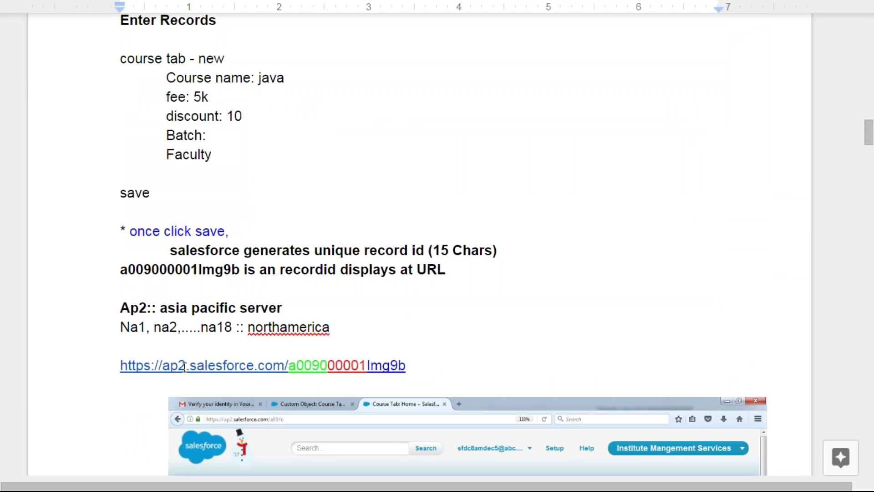
{"action": "scroll", "coordinate": [297, 387], "scroll_direction": "down", "scroll_amount": 15}
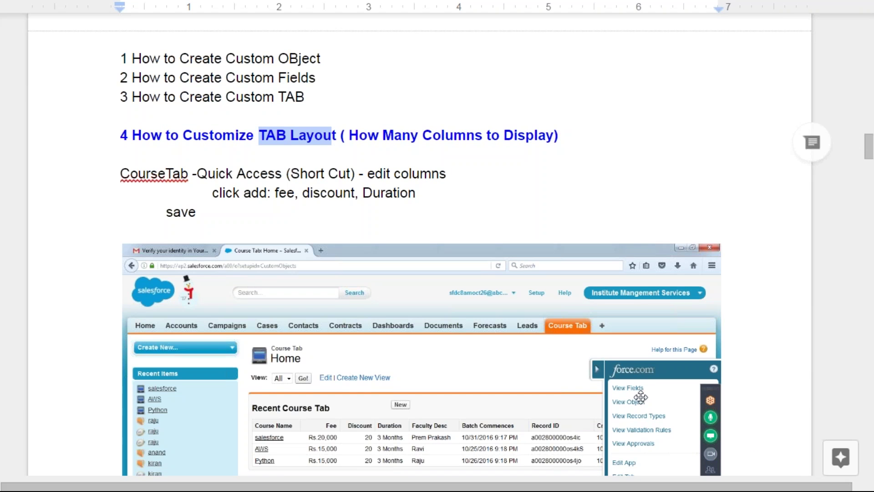
{"action": "scroll", "coordinate": [381, 408], "scroll_direction": "down", "scroll_amount": 2}
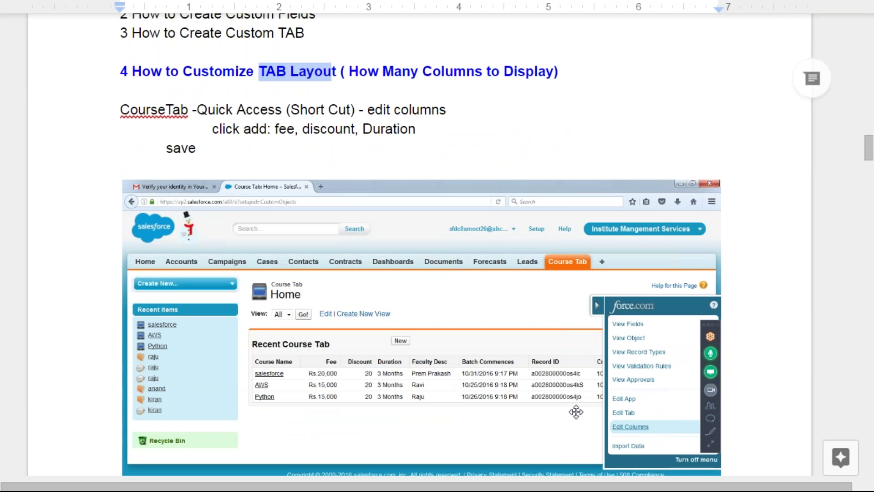
{"action": "scroll", "coordinate": [478, 392], "scroll_direction": "down", "scroll_amount": 14}
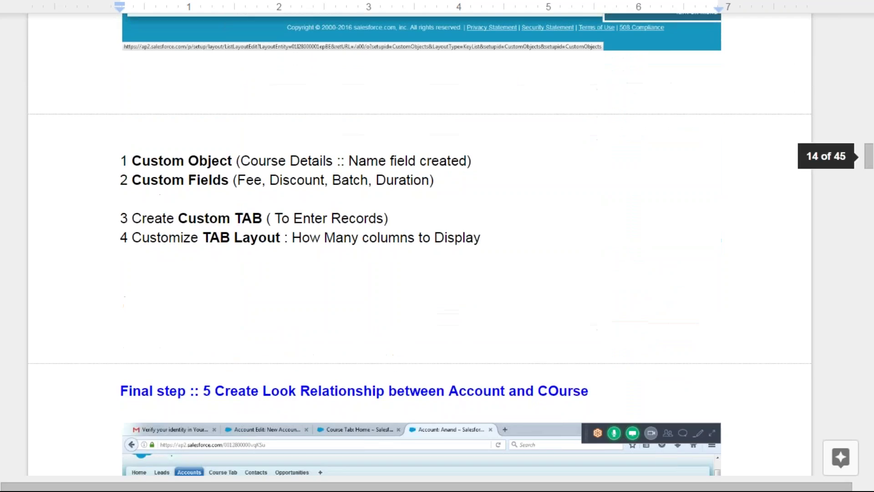
{"action": "left_click", "coordinate": [230, 160]}
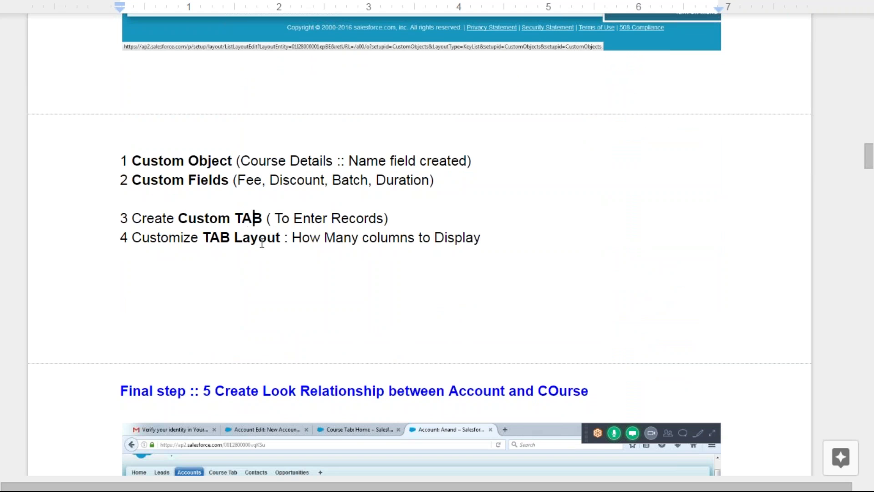
{"action": "scroll", "coordinate": [384, 296], "scroll_direction": "down", "scroll_amount": 10}
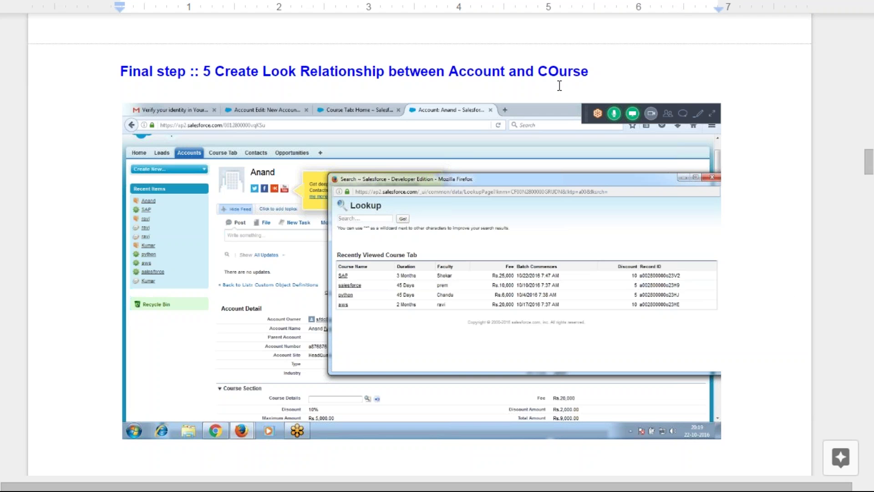
Step: Scroll past the Lookup Relationship and Course Page Layout screenshots to section 6, Customize Course Lookup layout
{"action": "left_click", "coordinate": [316, 261]}
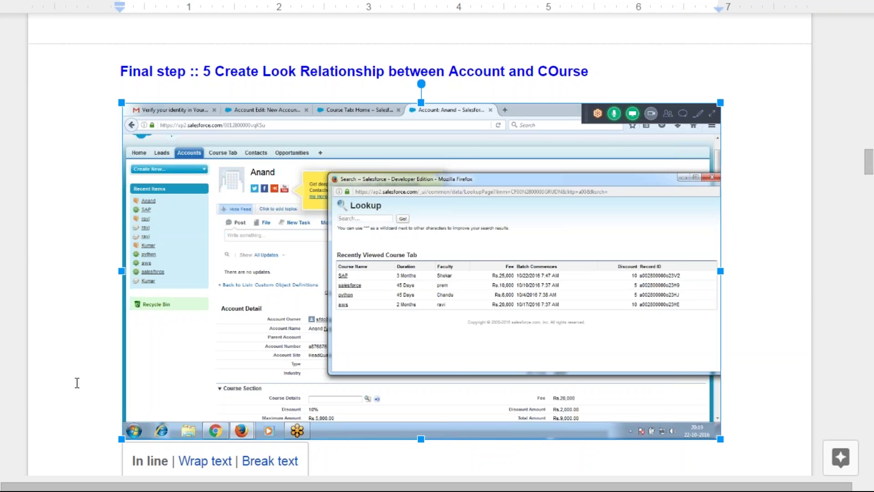
{"action": "scroll", "coordinate": [78, 381], "scroll_direction": "down", "scroll_amount": 10}
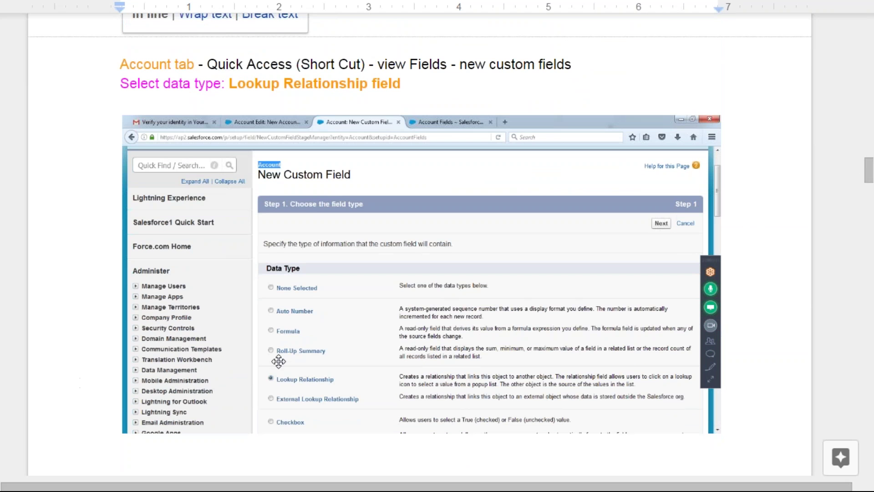
{"action": "scroll", "coordinate": [357, 367], "scroll_direction": "down", "scroll_amount": 1}
{"action": "scroll", "coordinate": [358, 368], "scroll_direction": "down", "scroll_amount": 8}
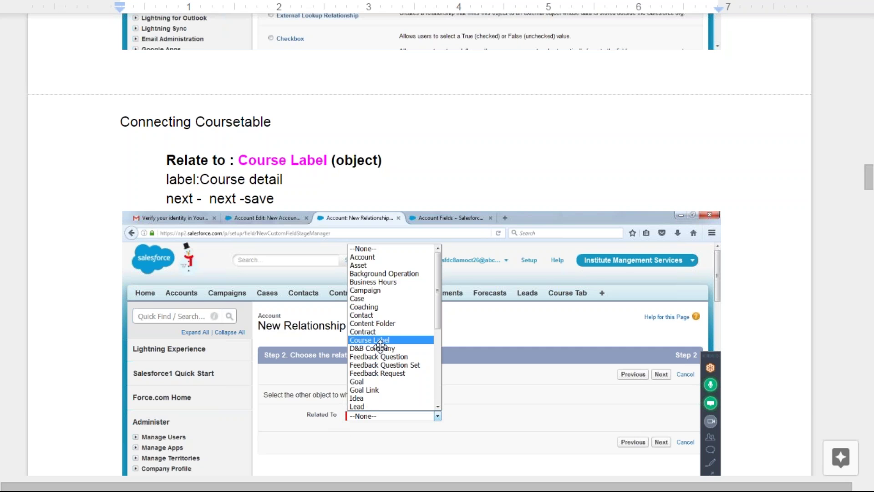
{"action": "scroll", "coordinate": [380, 345], "scroll_direction": "down", "scroll_amount": 10}
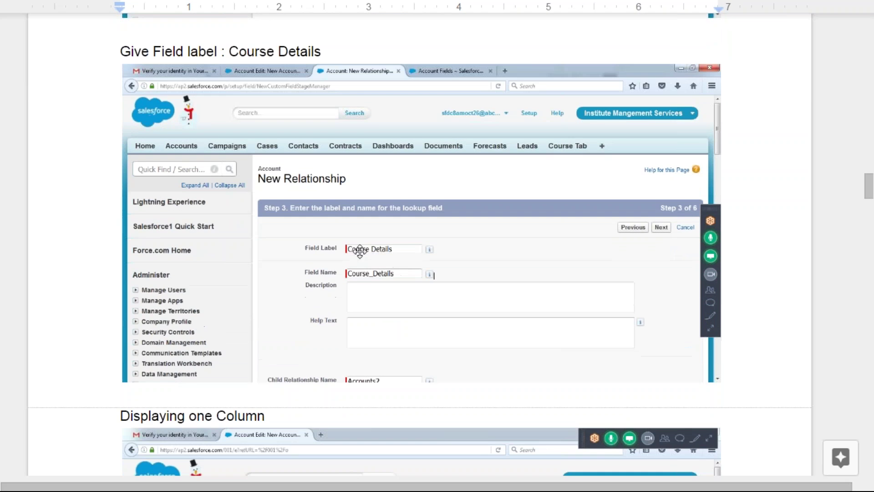
{"action": "scroll", "coordinate": [403, 278], "scroll_direction": "down", "scroll_amount": 5}
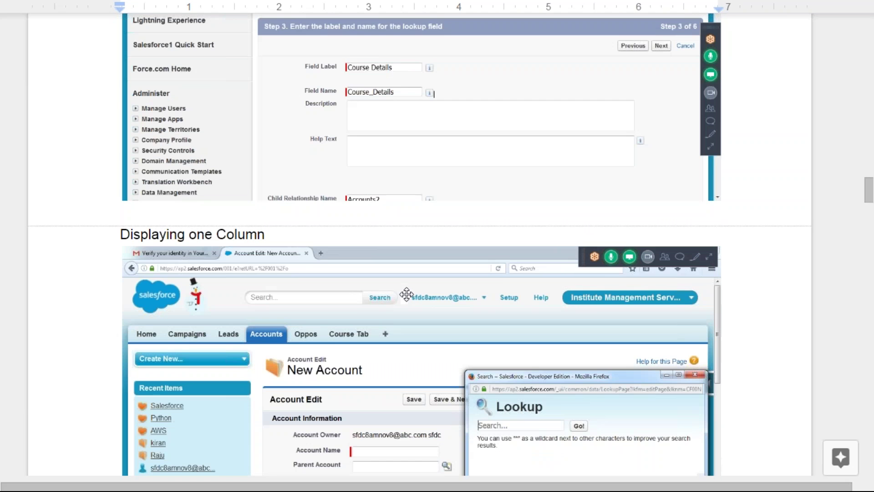
{"action": "scroll", "coordinate": [406, 297], "scroll_direction": "down", "scroll_amount": 4}
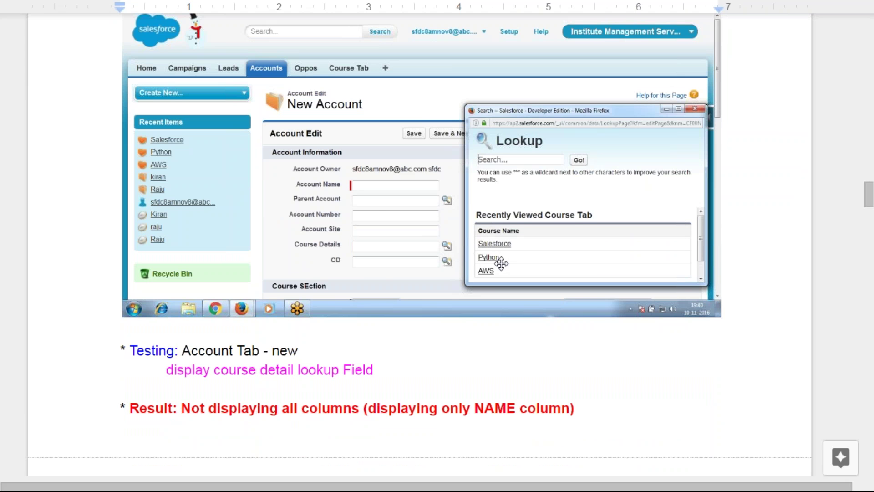
{"action": "scroll", "coordinate": [502, 263], "scroll_direction": "down", "scroll_amount": 10}
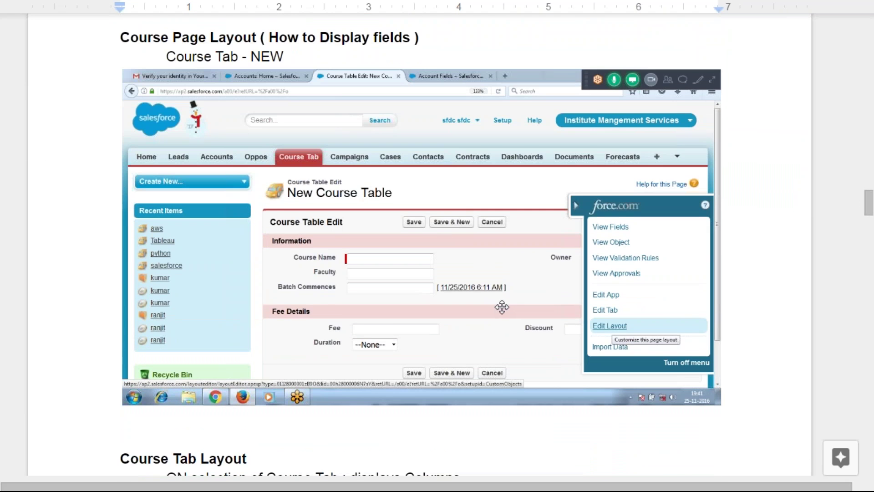
{"action": "scroll", "coordinate": [502, 308], "scroll_direction": "down", "scroll_amount": 5}
{"action": "scroll", "coordinate": [487, 307], "scroll_direction": "up", "scroll_amount": 4}
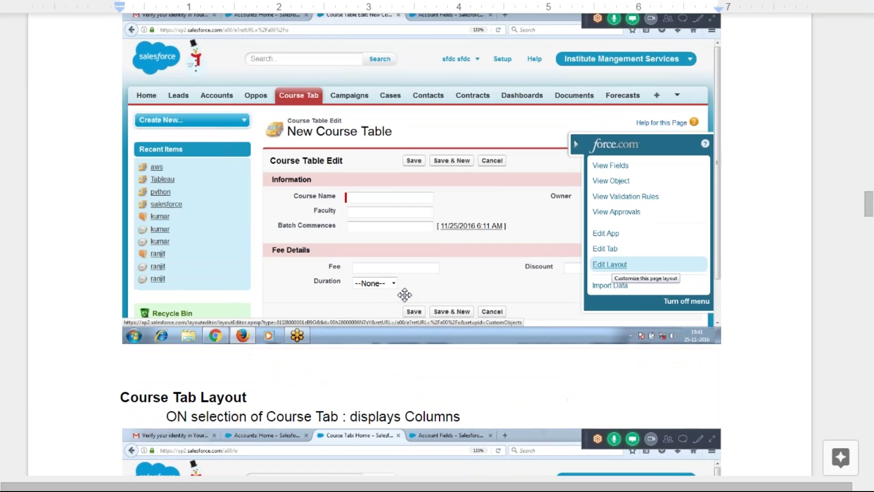
{"action": "scroll", "coordinate": [405, 295], "scroll_direction": "up", "scroll_amount": 3}
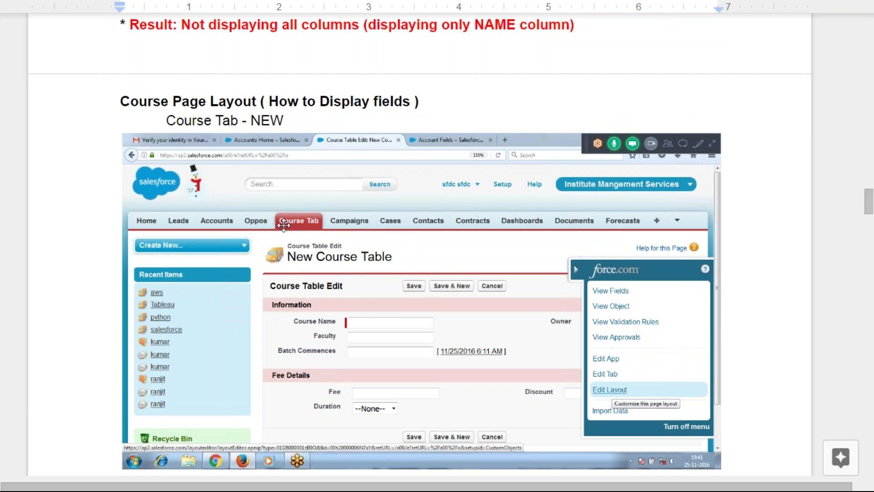
{"action": "scroll", "coordinate": [353, 299], "scroll_direction": "down", "scroll_amount": 5}
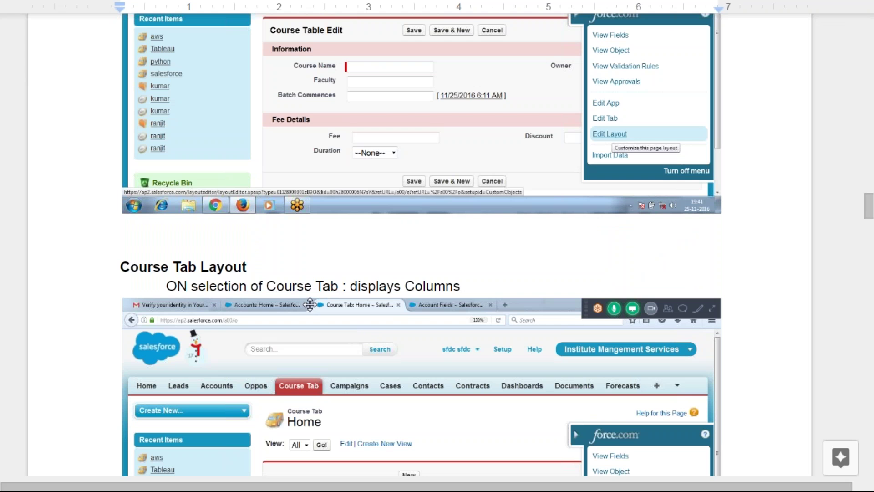
{"action": "scroll", "coordinate": [306, 305], "scroll_direction": "down", "scroll_amount": 8}
Step: Scroll past the Search Layouts, Customize Account Layout and Course Section screenshots to the Opportunity heading
{"action": "scroll", "coordinate": [267, 350], "scroll_direction": "down", "scroll_amount": 4}
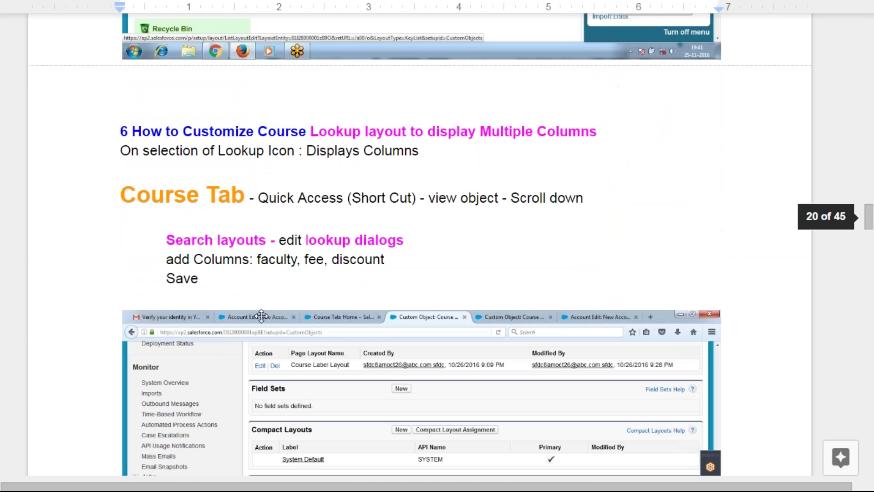
{"action": "scroll", "coordinate": [483, 367], "scroll_direction": "down", "scroll_amount": 4}
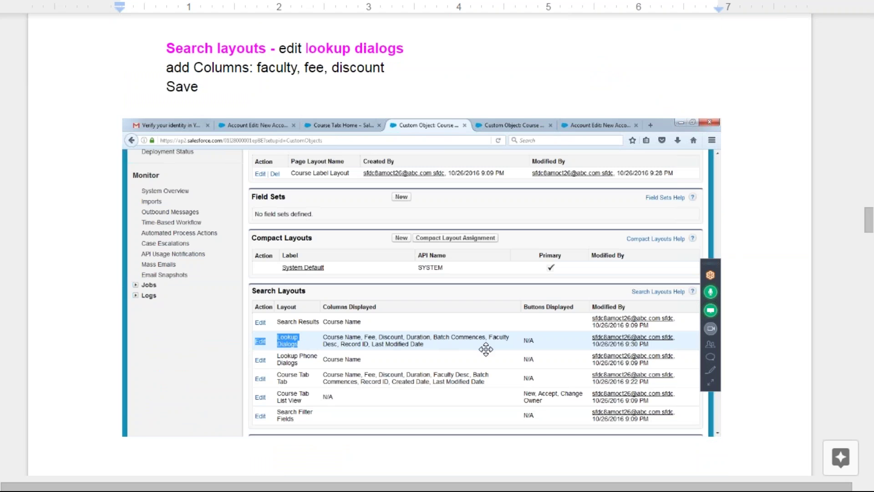
{"action": "scroll", "coordinate": [452, 335], "scroll_direction": "down", "scroll_amount": 15}
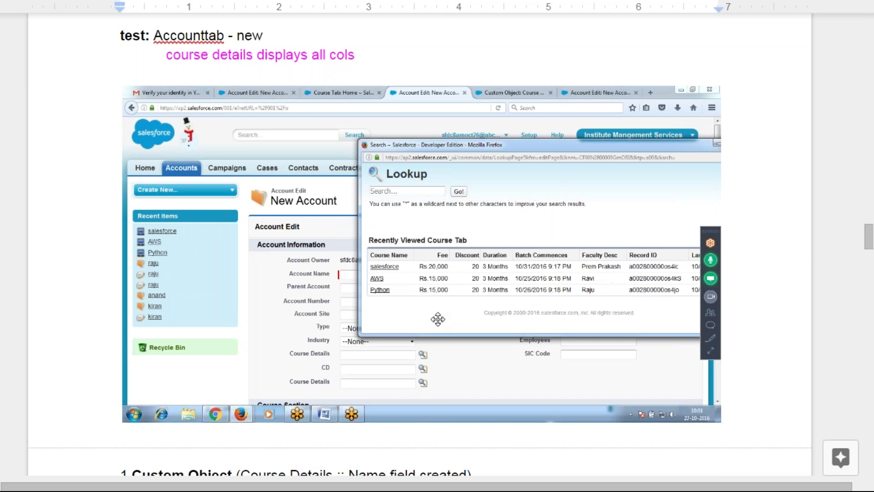
{"action": "scroll", "coordinate": [438, 319], "scroll_direction": "down", "scroll_amount": 1}
{"action": "scroll", "coordinate": [438, 320], "scroll_direction": "down", "scroll_amount": 5}
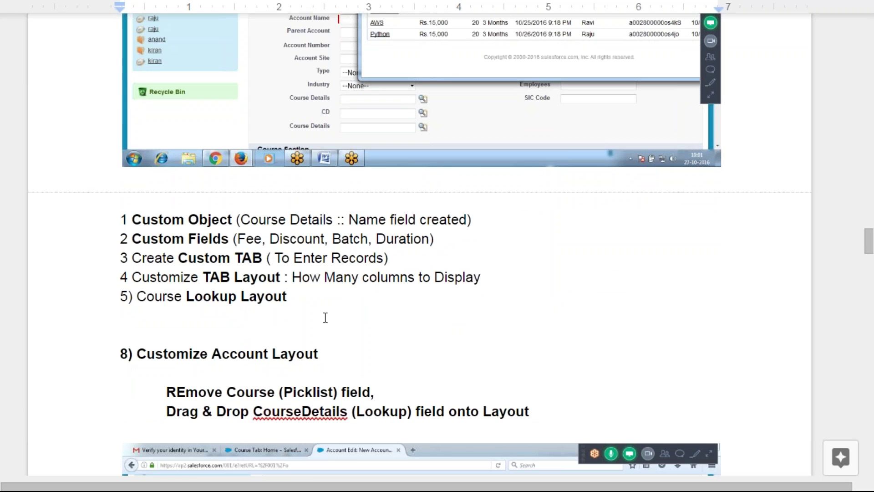
{"action": "scroll", "coordinate": [325, 317], "scroll_direction": "down", "scroll_amount": 6}
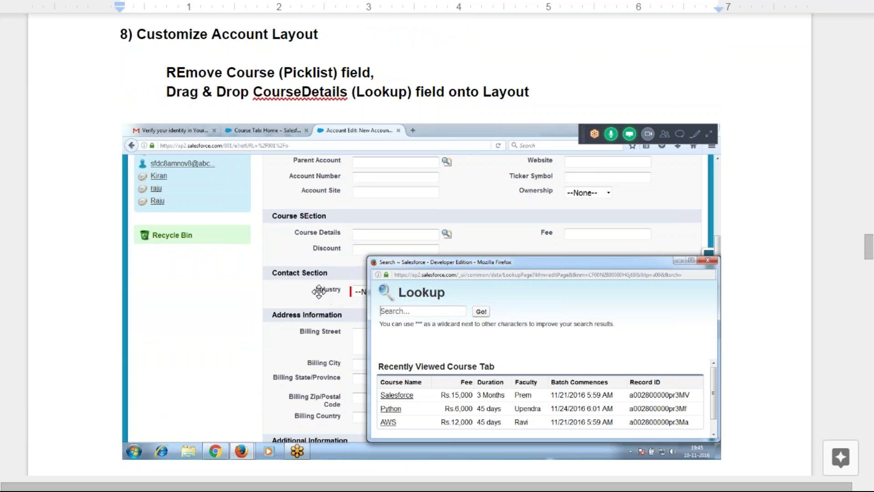
{"action": "scroll", "coordinate": [356, 314], "scroll_direction": "down", "scroll_amount": 1}
{"action": "scroll", "coordinate": [356, 314], "scroll_direction": "down", "scroll_amount": 11}
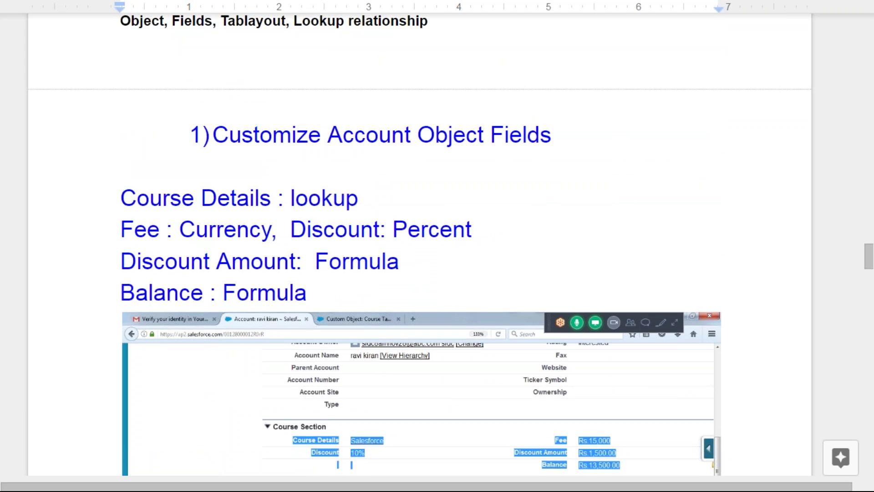
{"action": "scroll", "coordinate": [353, 313], "scroll_direction": "down", "scroll_amount": 13}
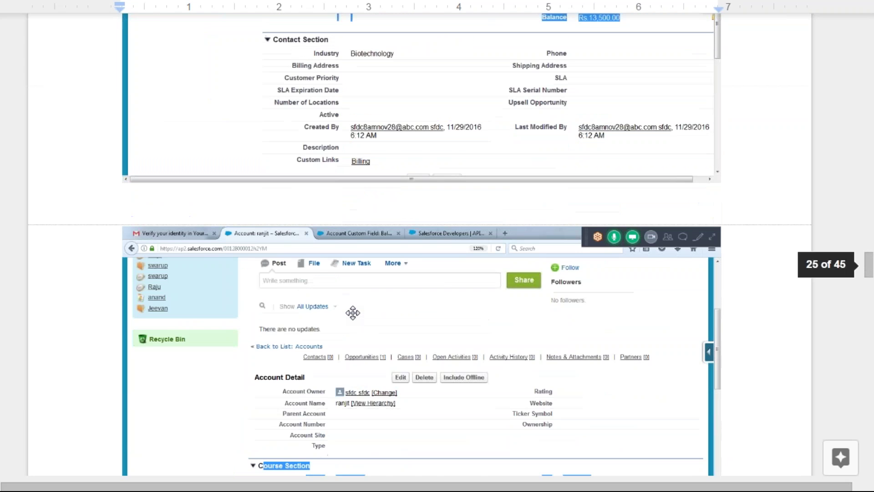
{"action": "scroll", "coordinate": [353, 313], "scroll_direction": "down", "scroll_amount": 3}
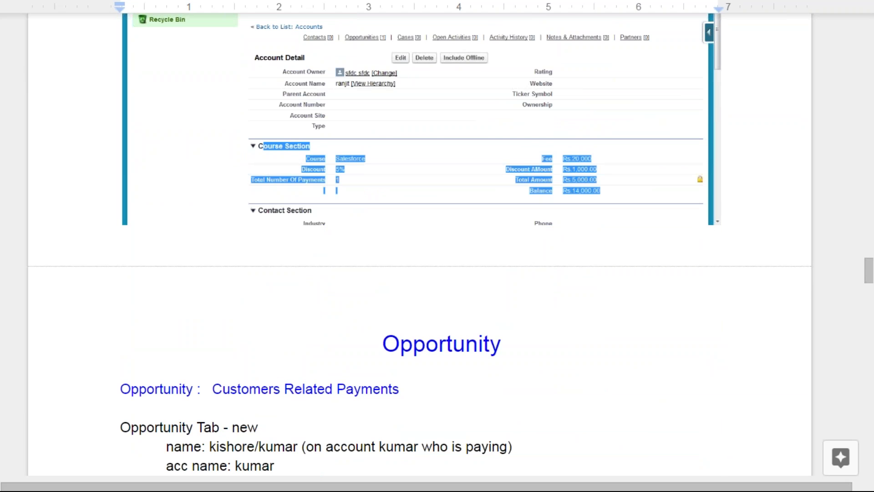
{"action": "scroll", "coordinate": [275, 305], "scroll_direction": "down", "scroll_amount": 10}
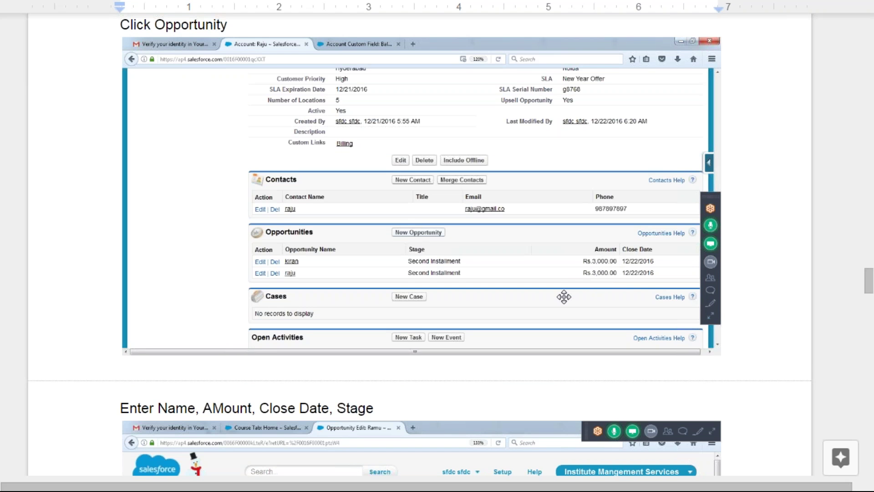
Step: Scroll past the Opportunity Edit and Stage picklist screenshots to 'Final Step :: How to Create Rollup Summary Fields'
{"action": "scroll", "coordinate": [564, 297], "scroll_direction": "down", "scroll_amount": 5}
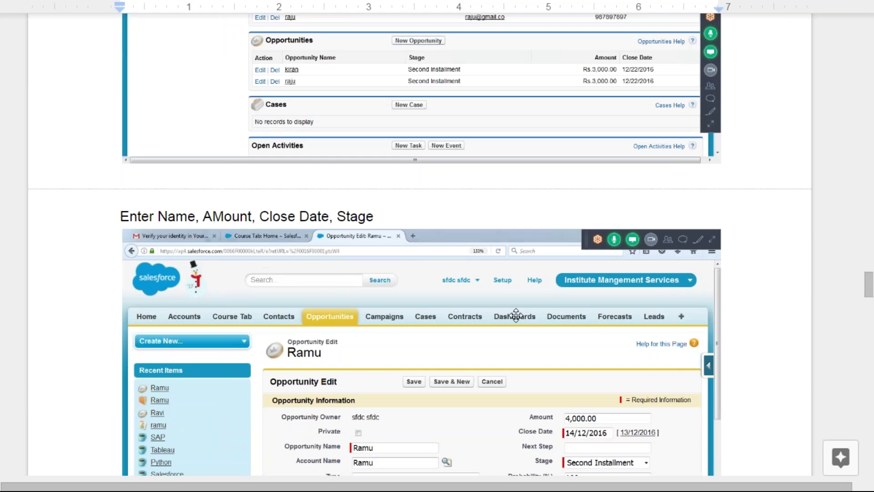
{"action": "scroll", "coordinate": [492, 308], "scroll_direction": "down", "scroll_amount": 3}
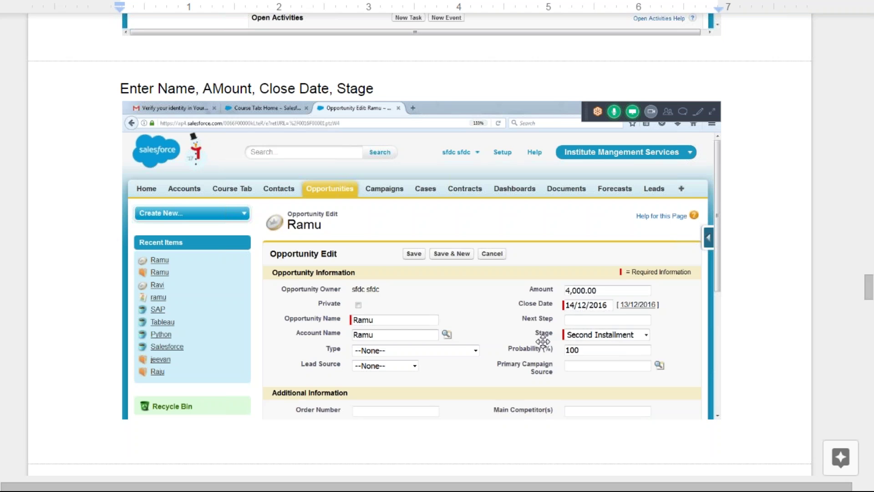
{"action": "scroll", "coordinate": [549, 348], "scroll_direction": "down", "scroll_amount": 9}
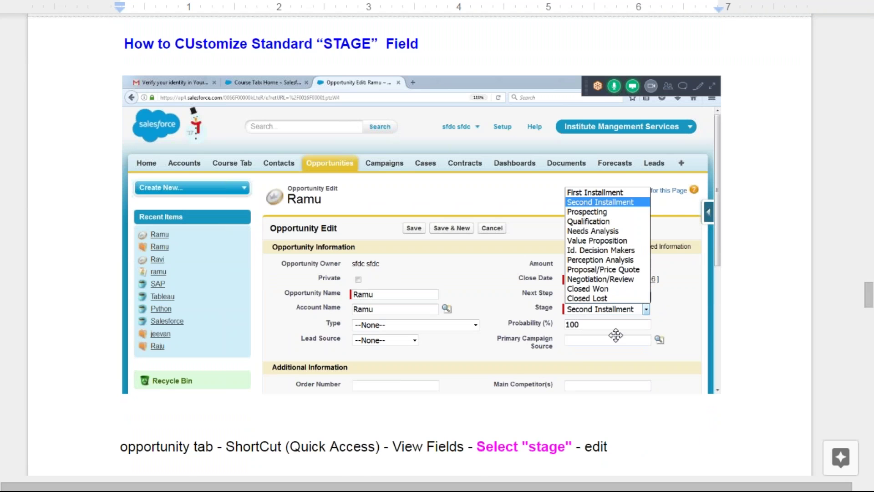
{"action": "scroll", "coordinate": [326, 308], "scroll_direction": "down", "scroll_amount": 5}
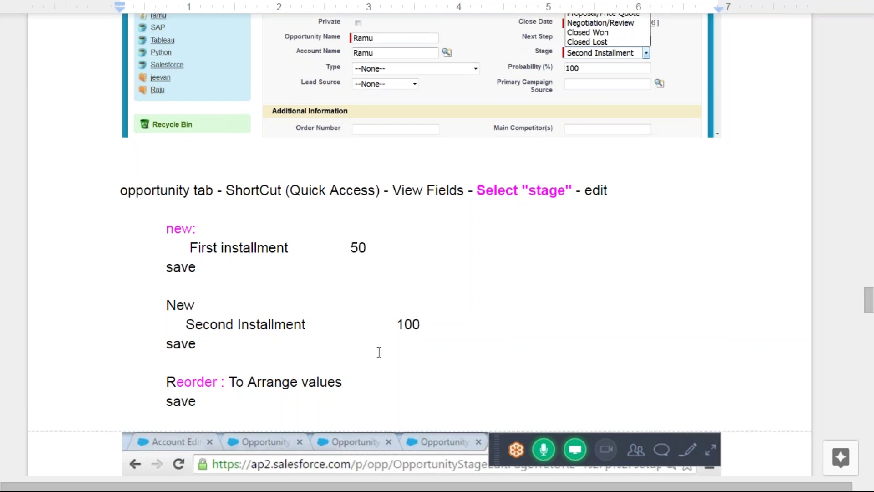
{"action": "scroll", "coordinate": [378, 351], "scroll_direction": "down", "scroll_amount": 9}
{"action": "scroll", "coordinate": [546, 351], "scroll_direction": "down", "scroll_amount": 9}
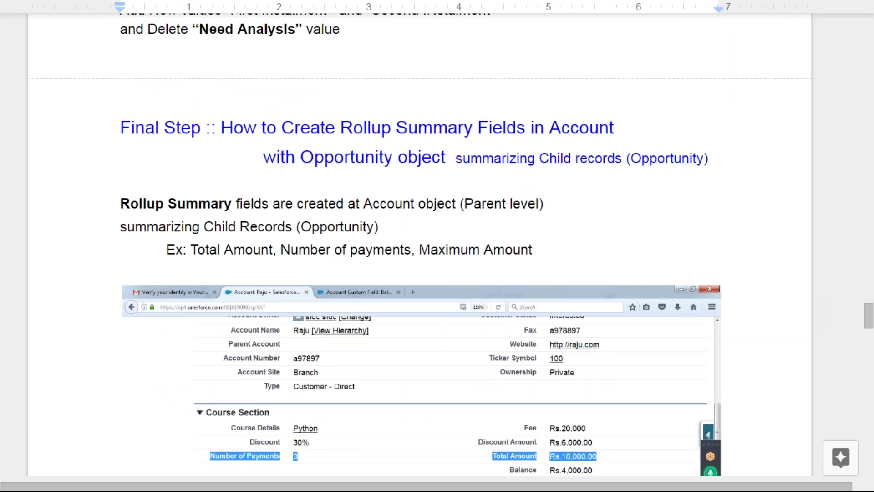
Step: Scroll to heading 'a. How to Create Rollup summary Fields' and select the words 'Rollup summary Fields'
{"action": "scroll", "coordinate": [496, 331], "scroll_direction": "down", "scroll_amount": 5}
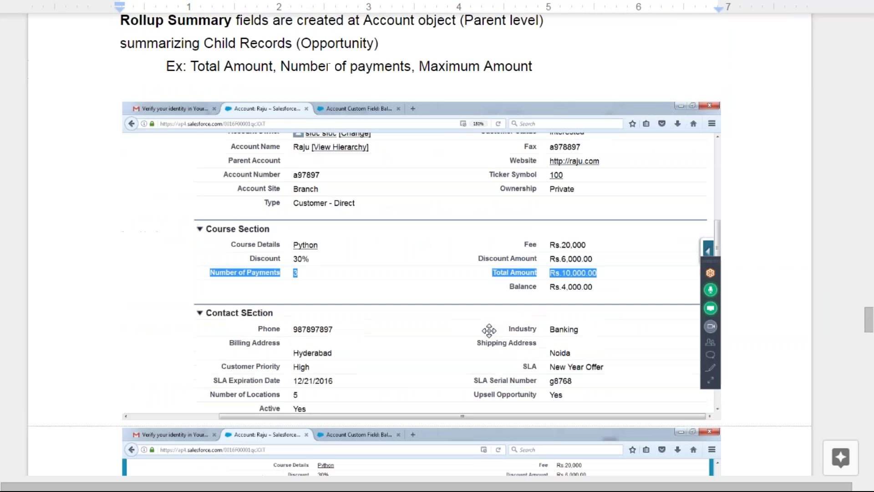
{"action": "scroll", "coordinate": [570, 429], "scroll_direction": "down", "scroll_amount": 4}
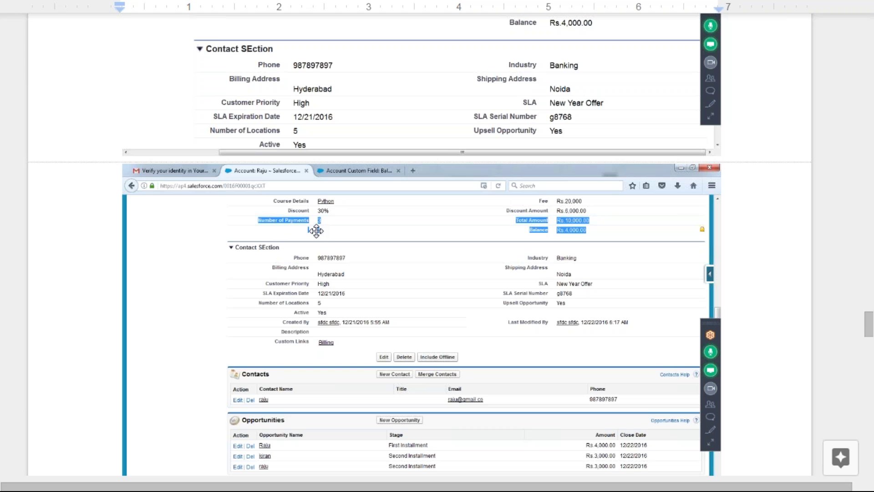
{"action": "scroll", "coordinate": [335, 229], "scroll_direction": "down", "scroll_amount": 7}
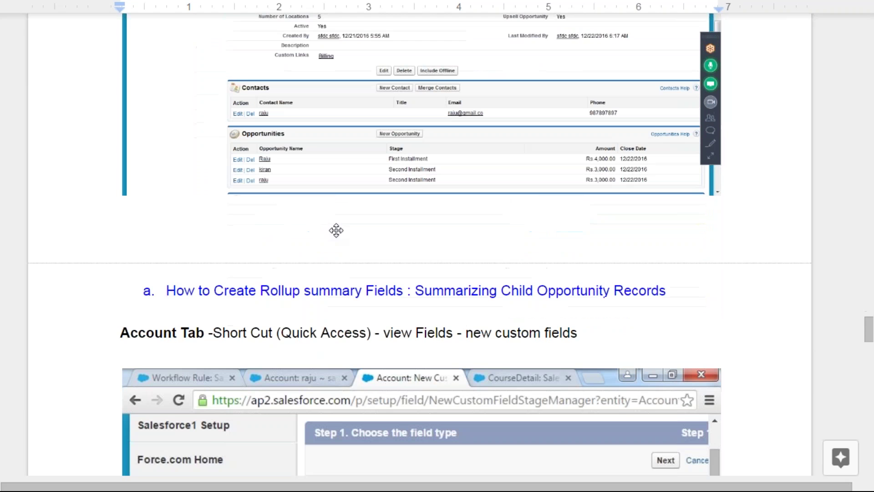
{"action": "scroll", "coordinate": [345, 249], "scroll_direction": "up", "scroll_amount": 7}
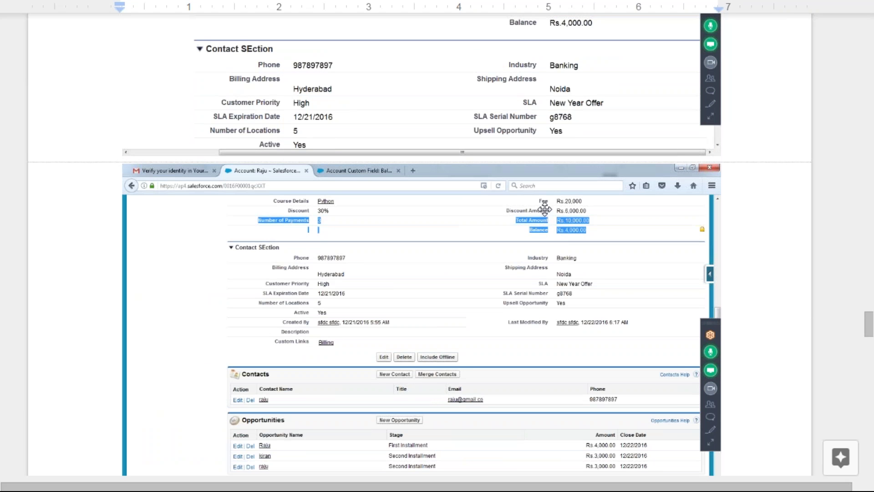
{"action": "scroll", "coordinate": [724, 401], "scroll_direction": "down", "scroll_amount": 3}
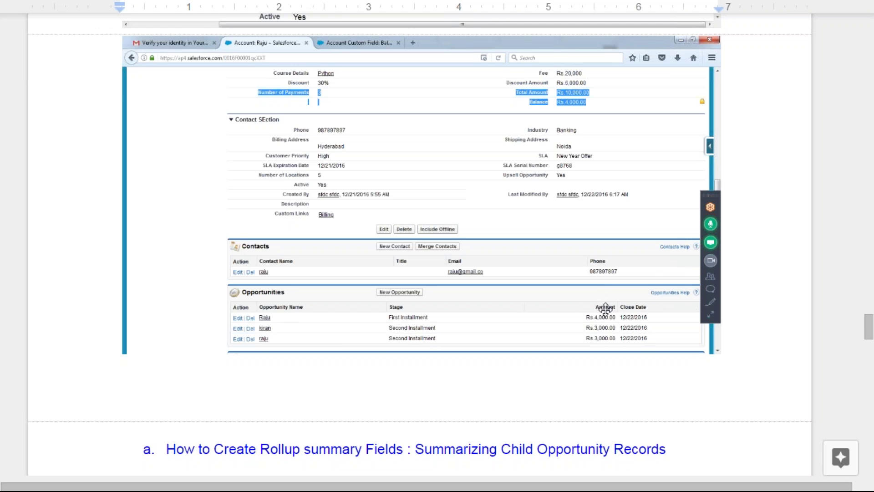
{"action": "scroll", "coordinate": [662, 330], "scroll_direction": "down", "scroll_amount": 5}
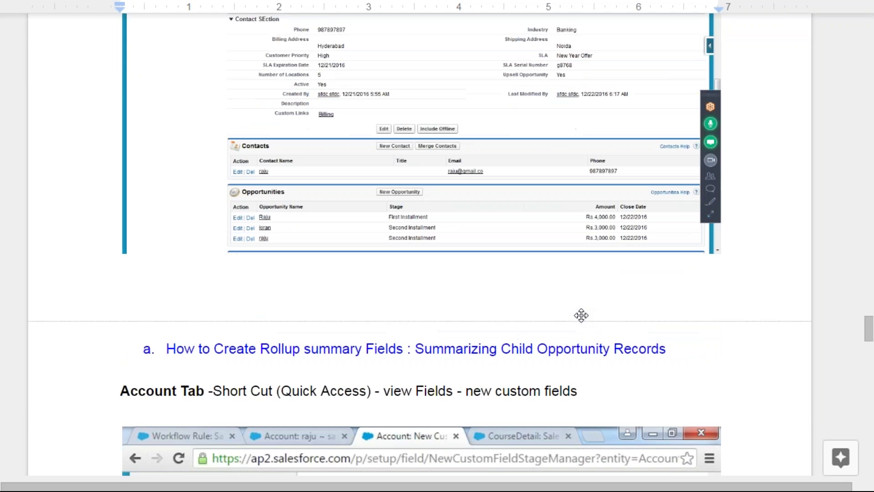
{"action": "left_click_drag", "start_coordinate": [261, 193], "coordinate": [403, 197]}
Step: Scroll past the Rollup Summary and Edit Page Layout screenshots to heading c) Customize 'Balance' formula Field
{"action": "scroll", "coordinate": [441, 275], "scroll_direction": "down", "scroll_amount": 5}
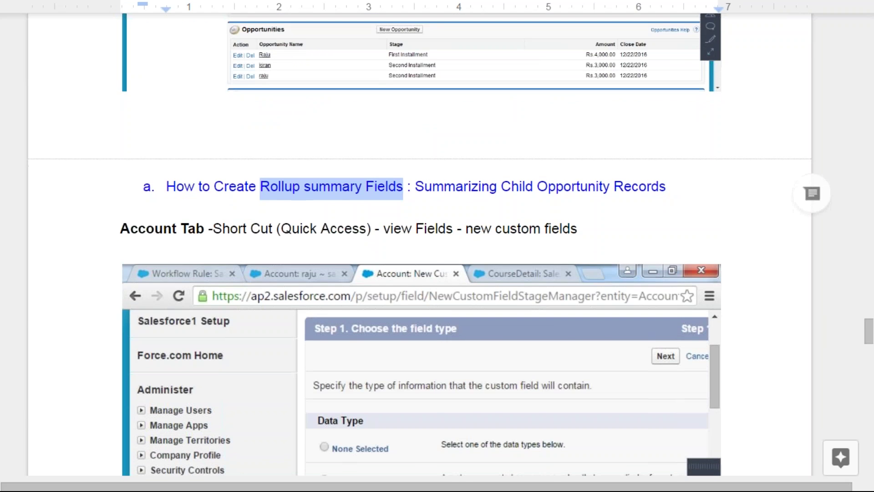
{"action": "scroll", "coordinate": [469, 311], "scroll_direction": "down", "scroll_amount": 15}
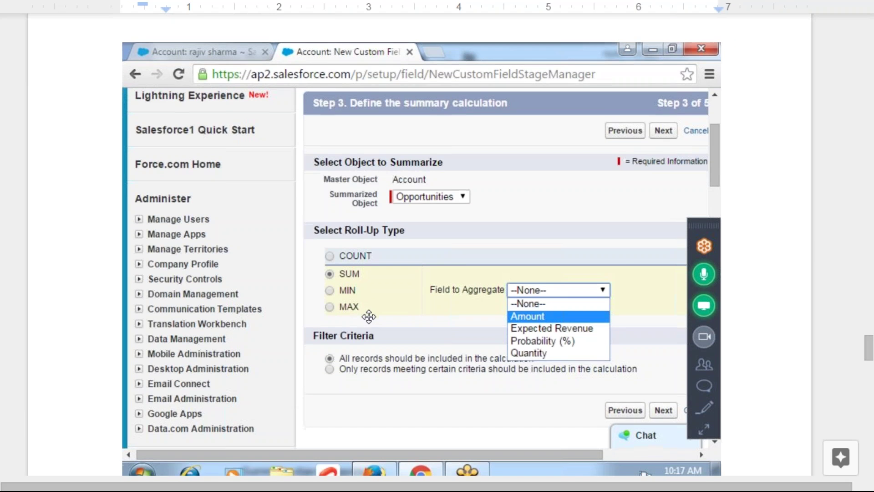
{"action": "scroll", "coordinate": [369, 318], "scroll_direction": "down", "scroll_amount": 8}
{"action": "scroll", "coordinate": [372, 318], "scroll_direction": "down", "scroll_amount": 4}
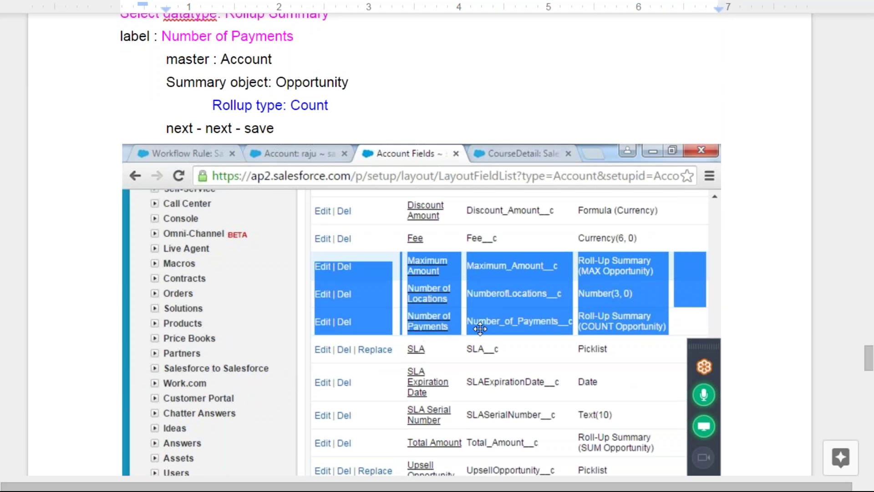
{"action": "scroll", "coordinate": [505, 335], "scroll_direction": "down", "scroll_amount": 7}
{"action": "scroll", "coordinate": [308, 233], "scroll_direction": "down", "scroll_amount": 5}
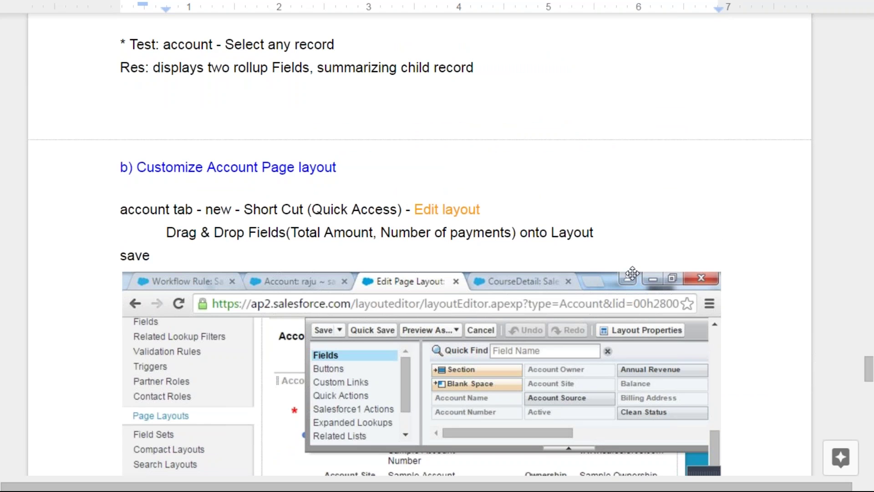
{"action": "scroll", "coordinate": [633, 273], "scroll_direction": "down", "scroll_amount": 6}
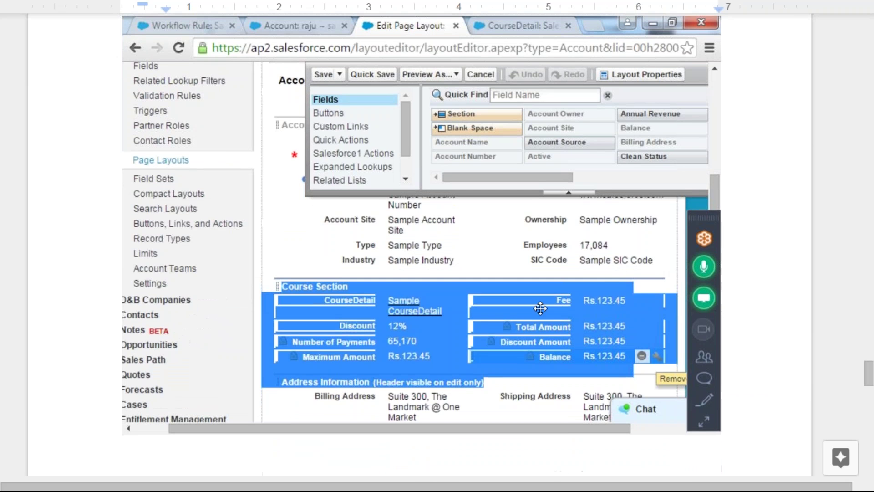
{"action": "scroll", "coordinate": [319, 296], "scroll_direction": "down", "scroll_amount": 9}
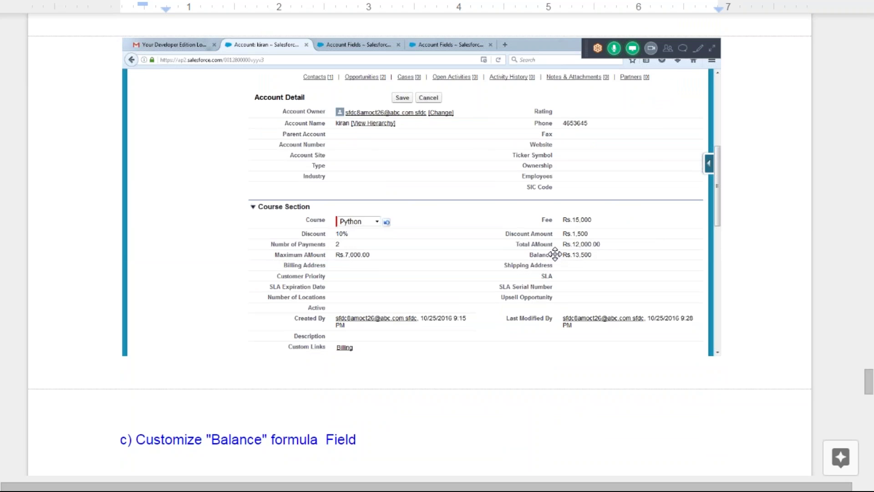
Step: Select part of the Balance formula text, then scroll to the seven-step summary and Admin Basic Training outline
{"action": "scroll", "coordinate": [576, 275], "scroll_direction": "down", "scroll_amount": 7}
{"action": "scroll", "coordinate": [576, 284], "scroll_direction": "down", "scroll_amount": 3}
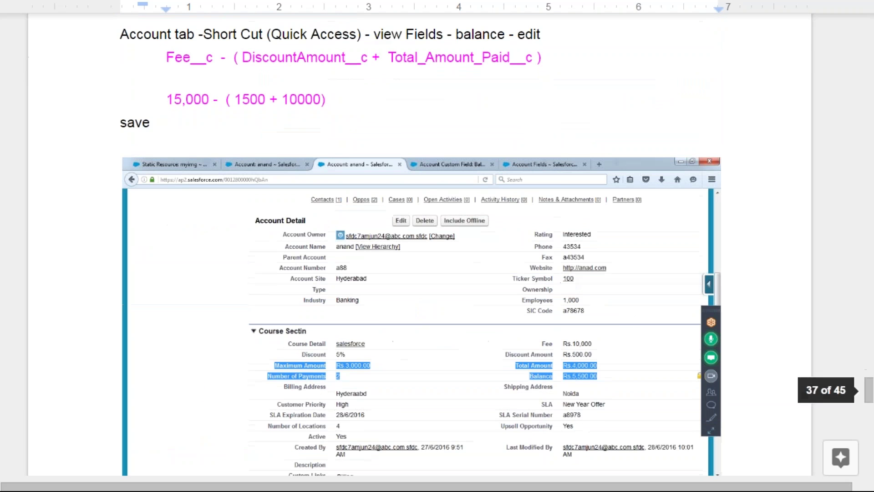
{"action": "left_click_drag", "start_coordinate": [242, 59], "coordinate": [371, 63]}
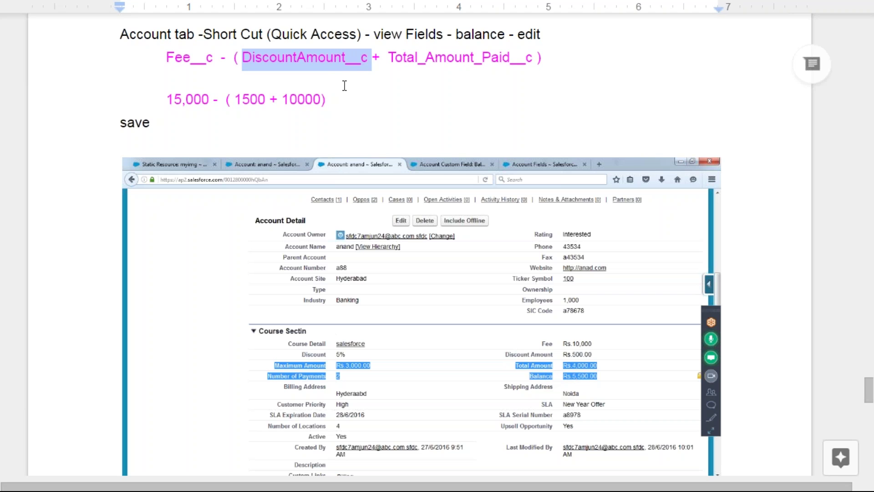
{"action": "scroll", "coordinate": [402, 110], "scroll_direction": "down", "scroll_amount": 10}
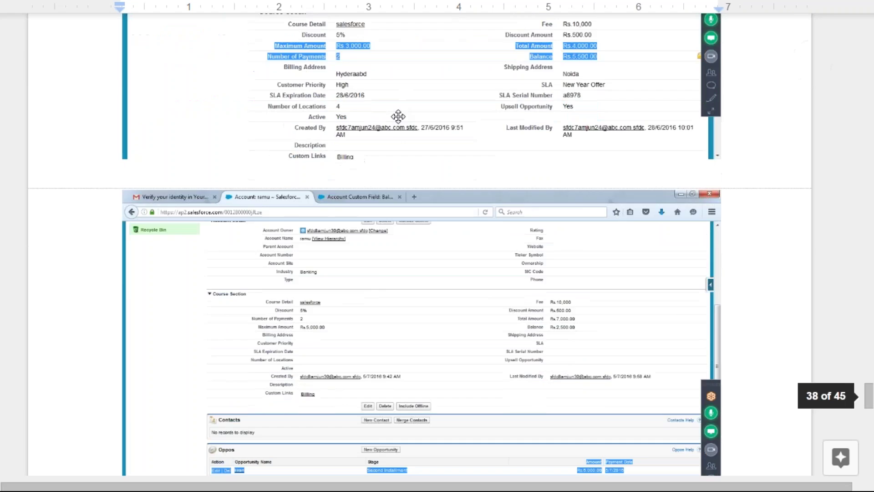
{"action": "scroll", "coordinate": [394, 229], "scroll_direction": "down", "scroll_amount": 8}
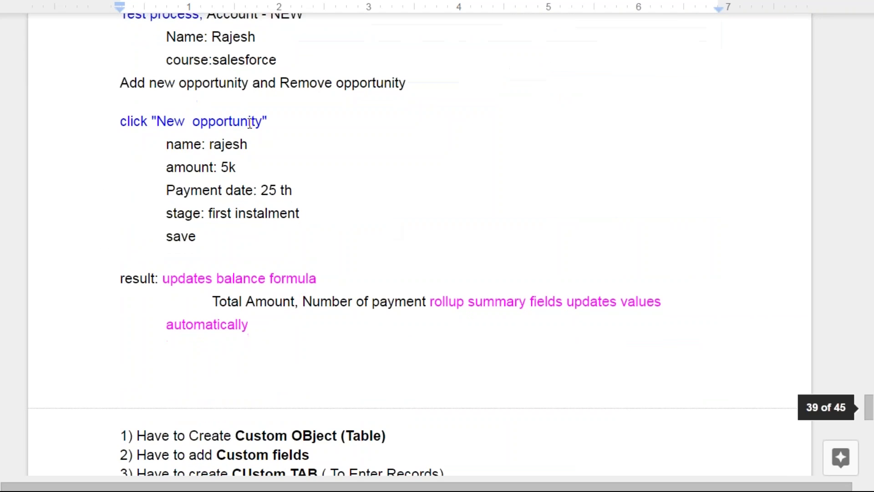
{"action": "scroll", "coordinate": [343, 232], "scroll_direction": "down", "scroll_amount": 4}
{"action": "scroll", "coordinate": [343, 232], "scroll_direction": "down", "scroll_amount": 3}
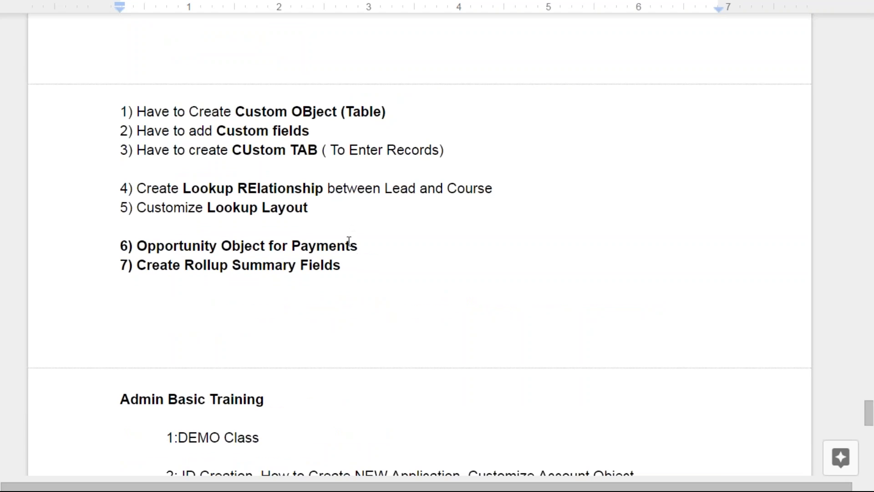
Step: Delete the bold 'Every day 7 to 8 PM' schedule line from the course notes
{"action": "scroll", "coordinate": [351, 242], "scroll_direction": "down", "scroll_amount": 7}
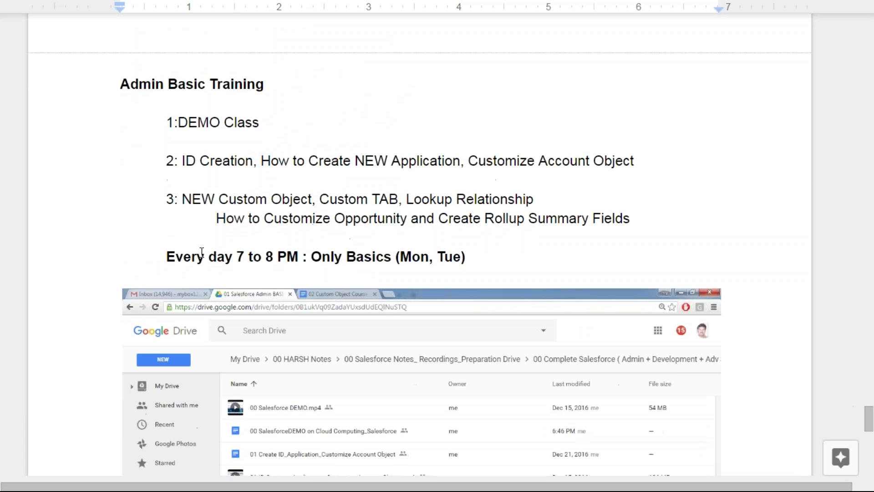
{"action": "left_click_drag", "start_coordinate": [179, 201], "coordinate": [541, 200]}
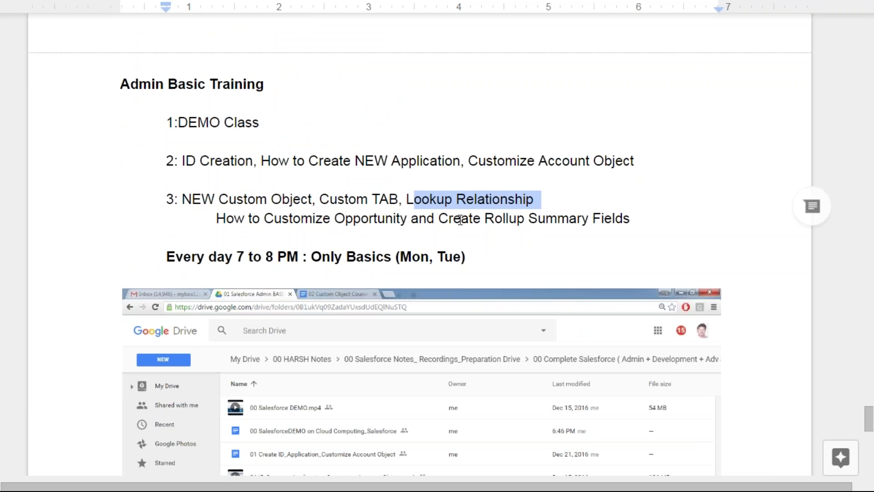
{"action": "left_click", "coordinate": [472, 262]}
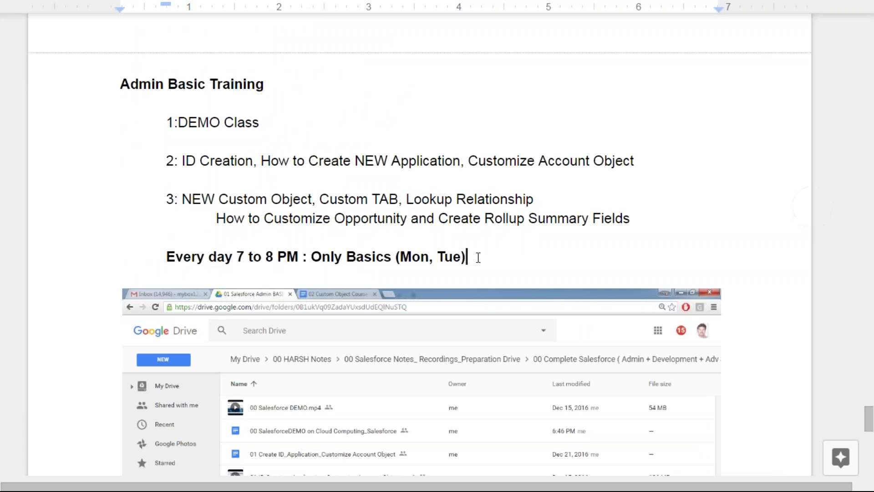
{"action": "key", "text": "shift+Home"}
{"action": "key", "text": "BackSpace"}
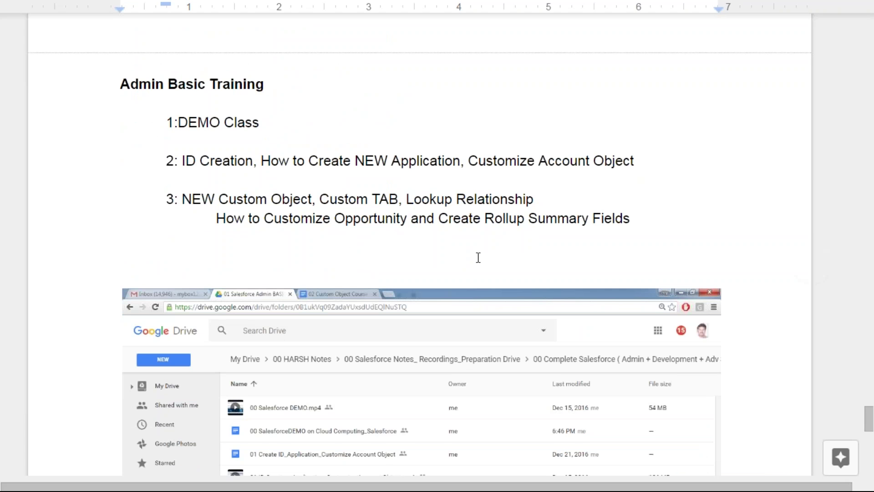
Step: Leave full screen and switch to the Google Drive course folder
{"action": "scroll", "coordinate": [448, 282], "scroll_direction": "down", "scroll_amount": 3}
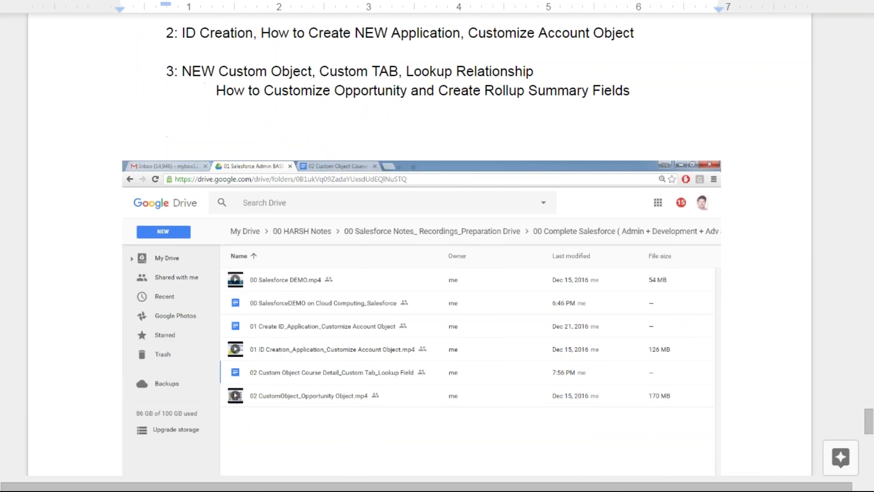
{"action": "key", "text": "F11"}
{"action": "left_click", "coordinate": [201, 6]}
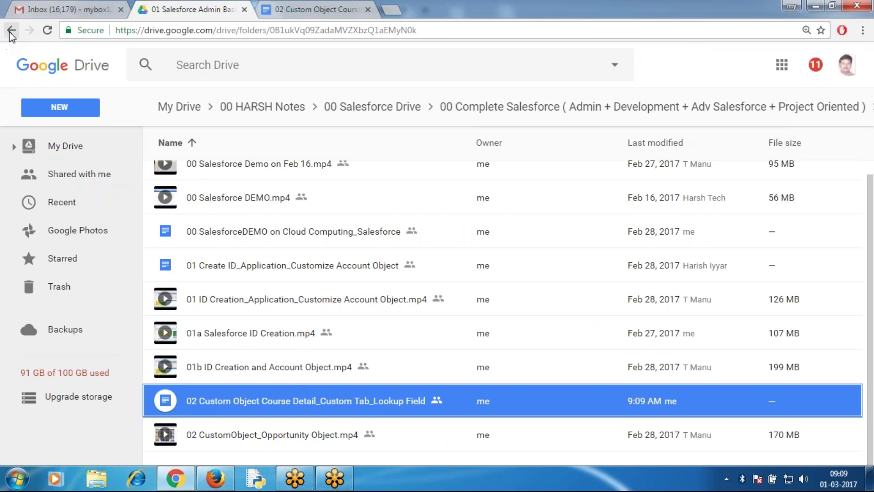
Step: Replace the old Drive screenshot in the course notes with the newer pasted one
{"action": "key", "text": "alt+Tab"}
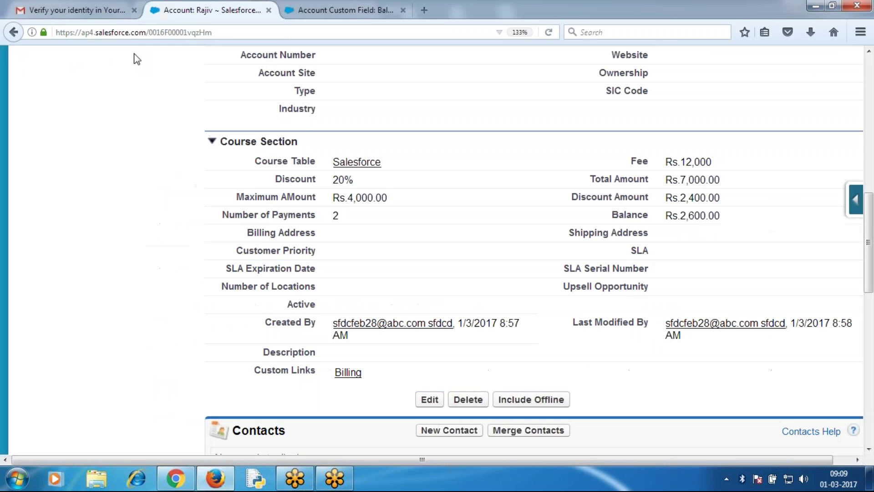
{"action": "key", "text": "alt+Tab"}
{"action": "left_click", "coordinate": [283, 16]}
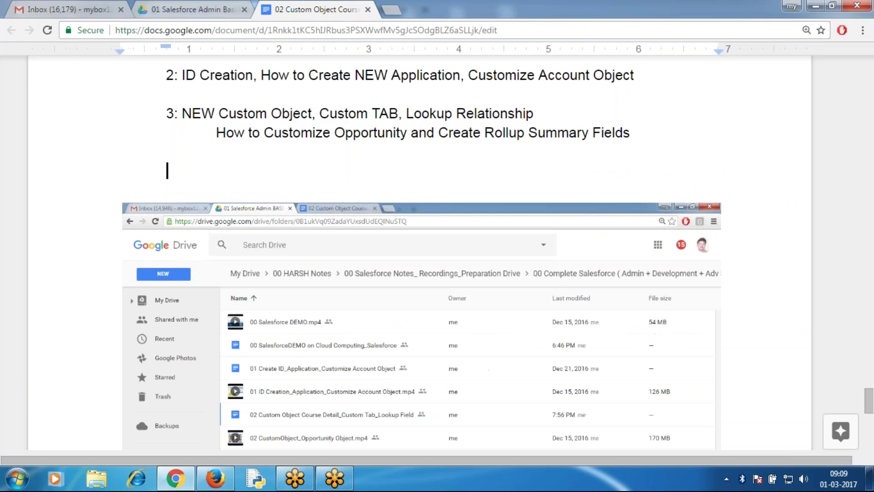
{"action": "scroll", "coordinate": [311, 289], "scroll_direction": "down", "scroll_amount": 1}
{"action": "scroll", "coordinate": [312, 289], "scroll_direction": "down", "scroll_amount": 5}
{"action": "scroll", "coordinate": [316, 141], "scroll_direction": "up", "scroll_amount": 3}
{"action": "left_click", "coordinate": [326, 122]}
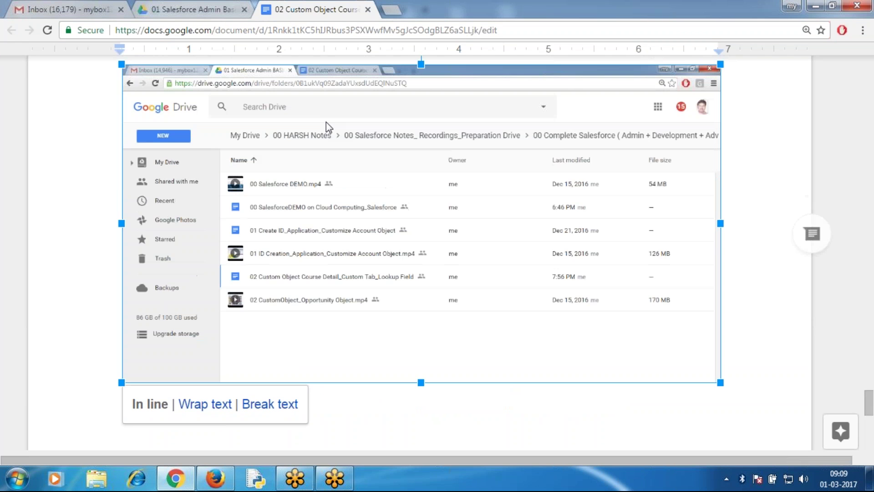
{"action": "key", "text": "Delete"}
{"action": "key", "text": "ctrl+v"}
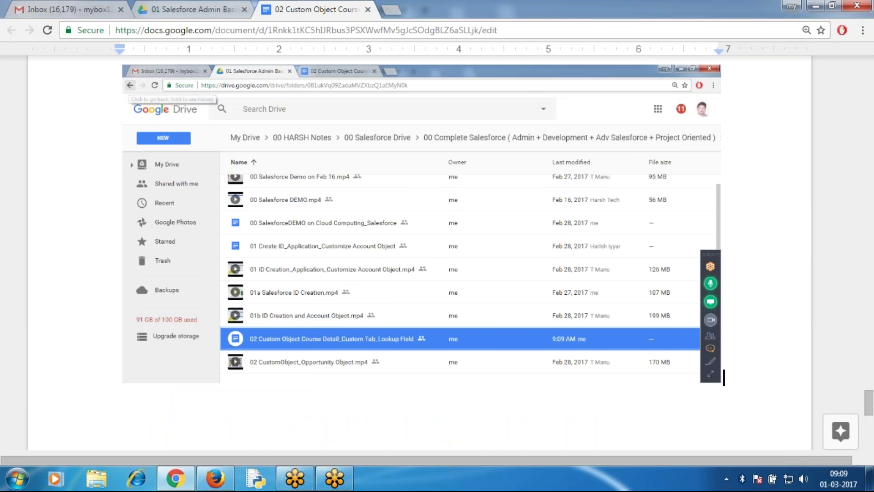
Step: Return to Google Drive and go back up to the parent Complete Salesforce folder
{"action": "key", "text": "alt+Tab"}
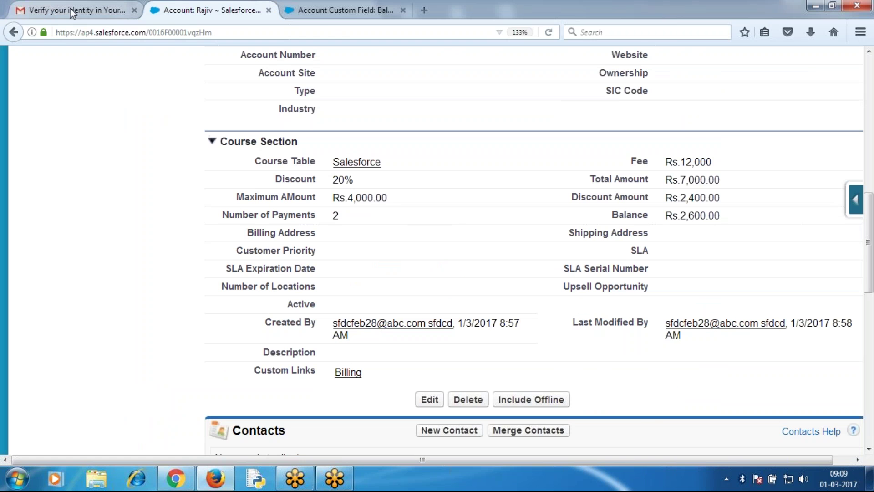
{"action": "left_click", "coordinate": [70, 12]}
{"action": "key", "text": "alt+Tab"}
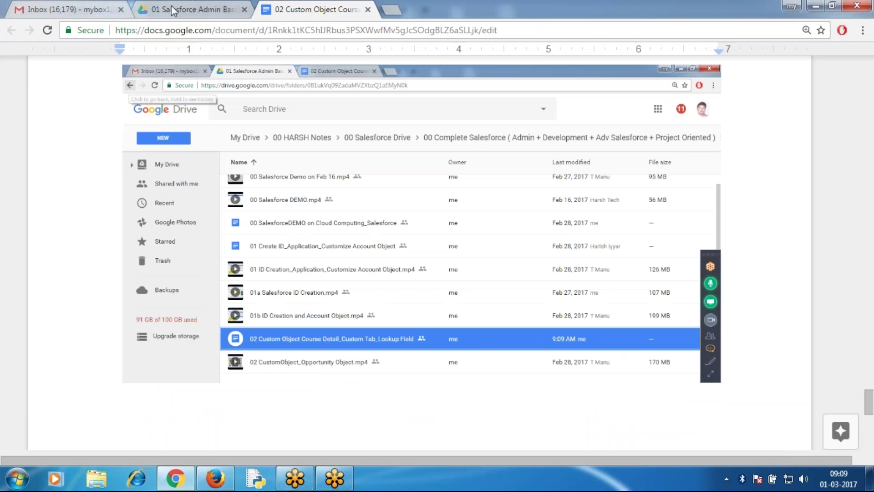
{"action": "left_click", "coordinate": [171, 5]}
{"action": "left_click", "coordinate": [11, 30]}
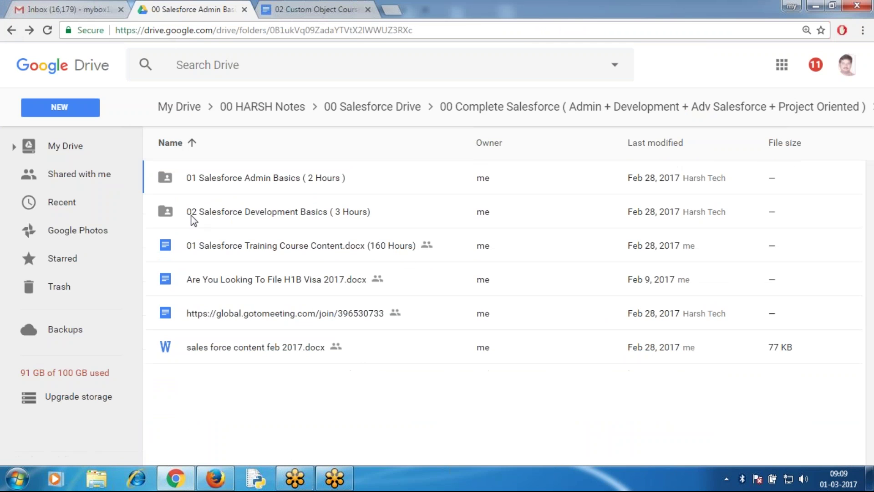
Step: Open the 01 Admin Notes ( 35 Hours Admin) folder, then scroll the course notes to the screenshots
{"action": "left_click", "coordinate": [11, 30]}
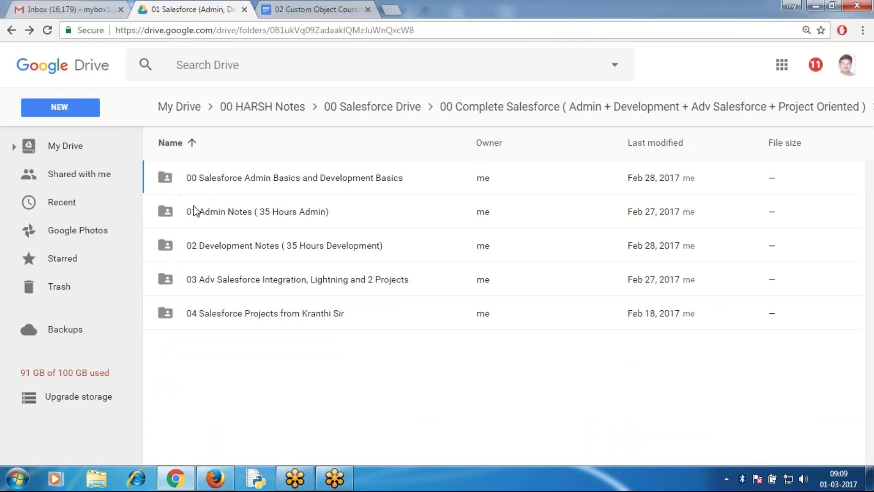
{"action": "double_click", "coordinate": [195, 211]}
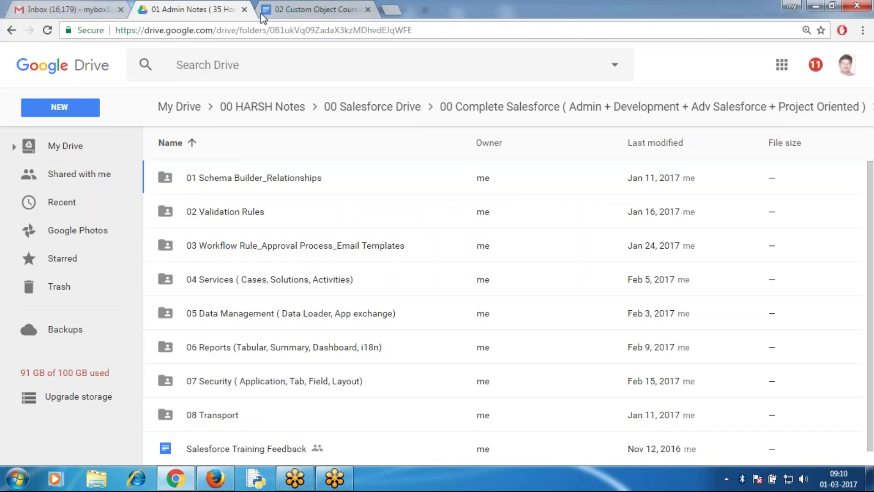
{"action": "left_click", "coordinate": [261, 14]}
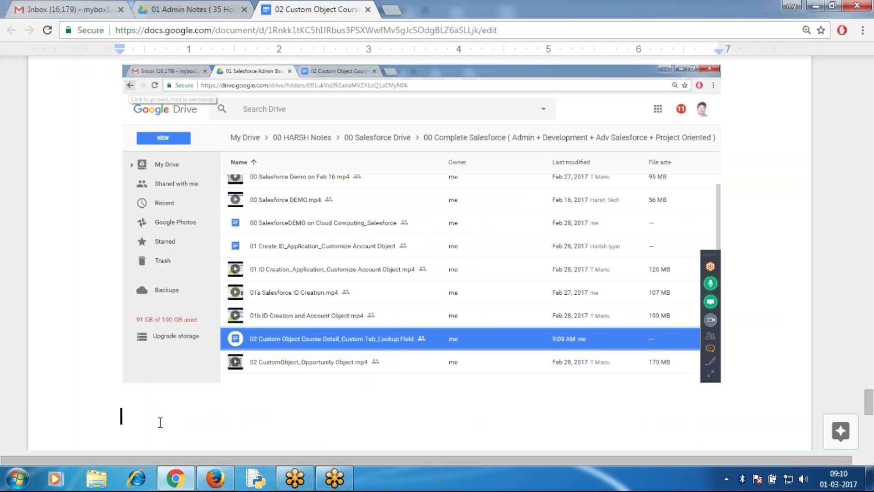
{"action": "scroll", "coordinate": [255, 163], "scroll_direction": "down", "scroll_amount": 6}
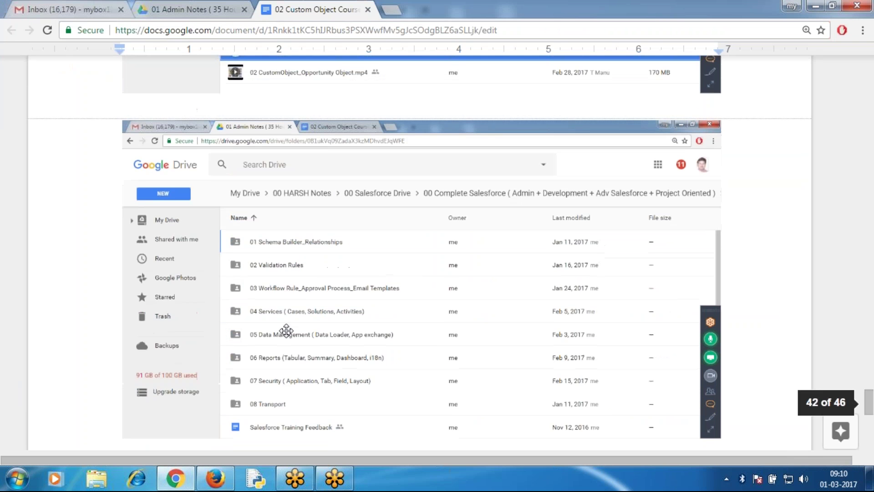
{"action": "scroll", "coordinate": [256, 166], "scroll_direction": "down", "scroll_amount": 3}
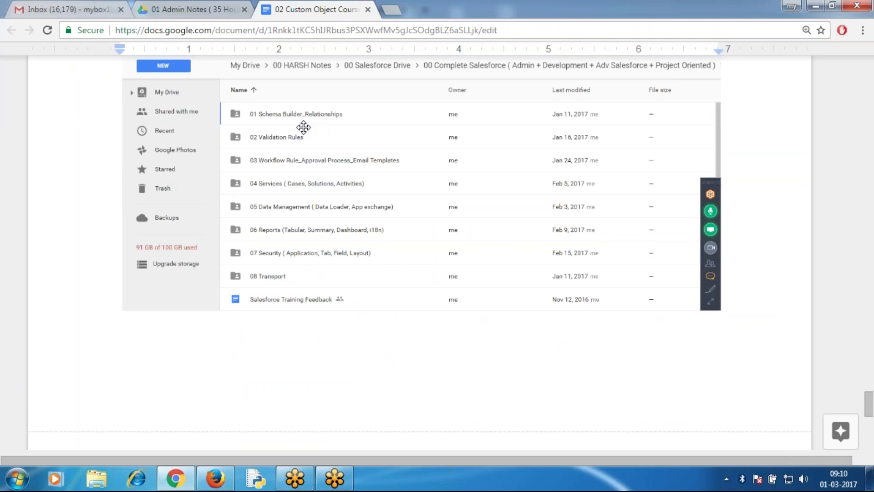
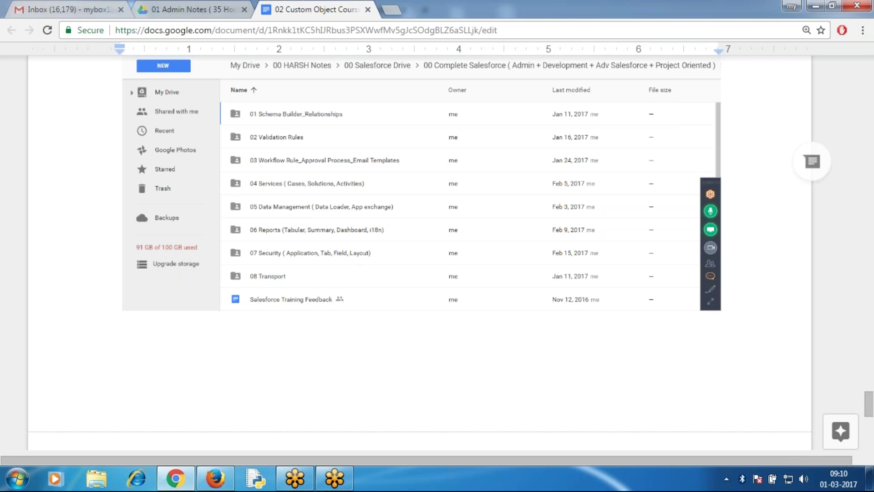
Step: Scroll through the pasted Drive screenshots around the 'After Development Basics ( 3 Hours)' section
{"action": "scroll", "coordinate": [304, 160], "scroll_direction": "up", "scroll_amount": 2}
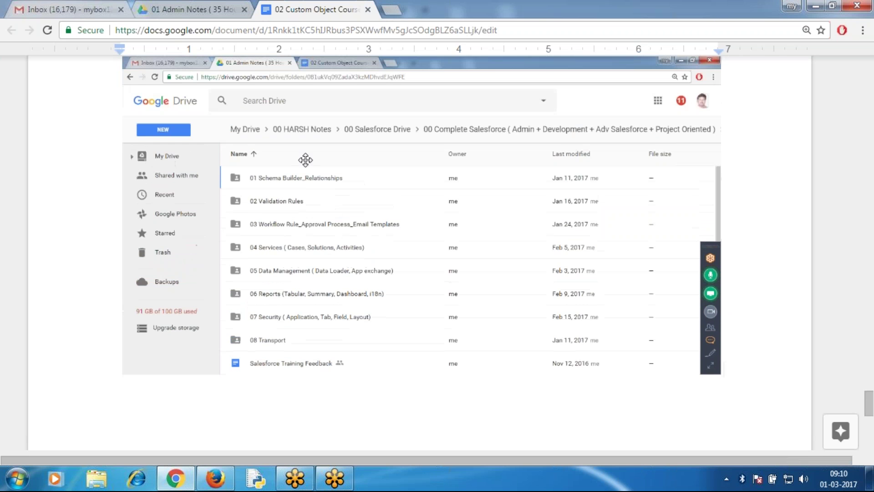
{"action": "scroll", "coordinate": [353, 236], "scroll_direction": "up", "scroll_amount": 2}
{"action": "scroll", "coordinate": [346, 253], "scroll_direction": "up", "scroll_amount": 4}
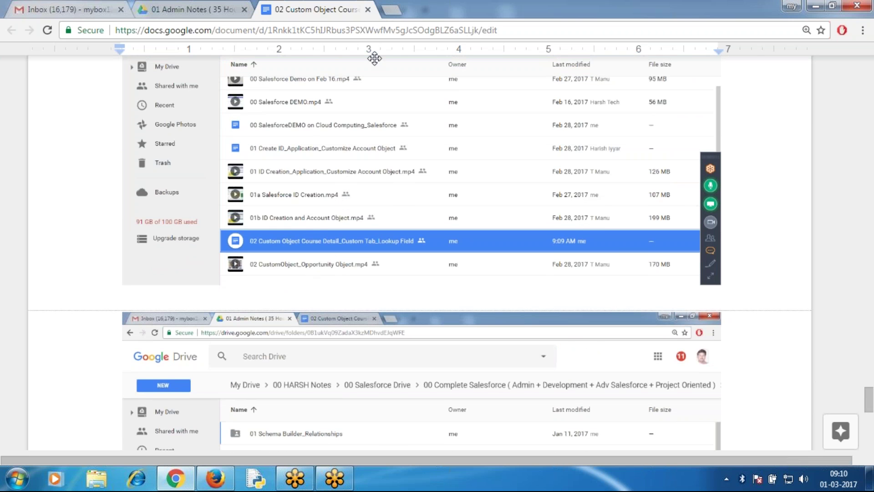
{"action": "scroll", "coordinate": [375, 245], "scroll_direction": "down", "scroll_amount": 5}
{"action": "scroll", "coordinate": [375, 245], "scroll_direction": "down", "scroll_amount": 1}
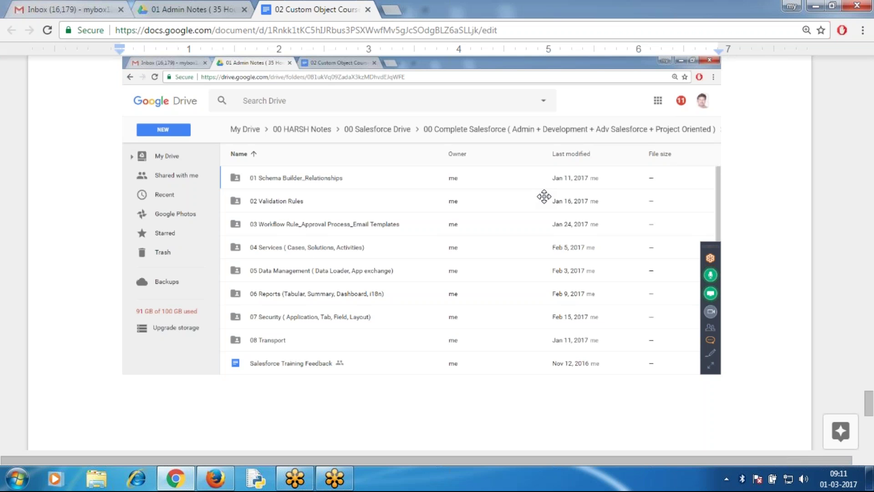
{"action": "scroll", "coordinate": [524, 193], "scroll_direction": "up", "scroll_amount": 8}
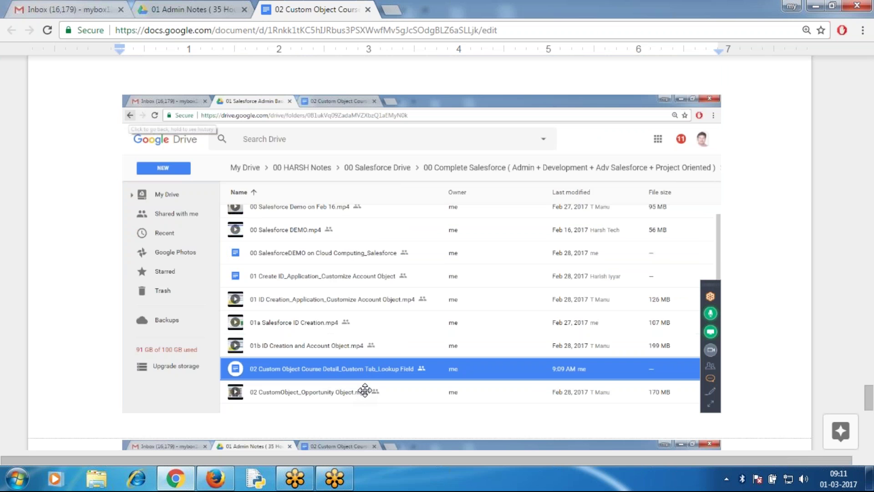
{"action": "scroll", "coordinate": [380, 335], "scroll_direction": "down", "scroll_amount": 5}
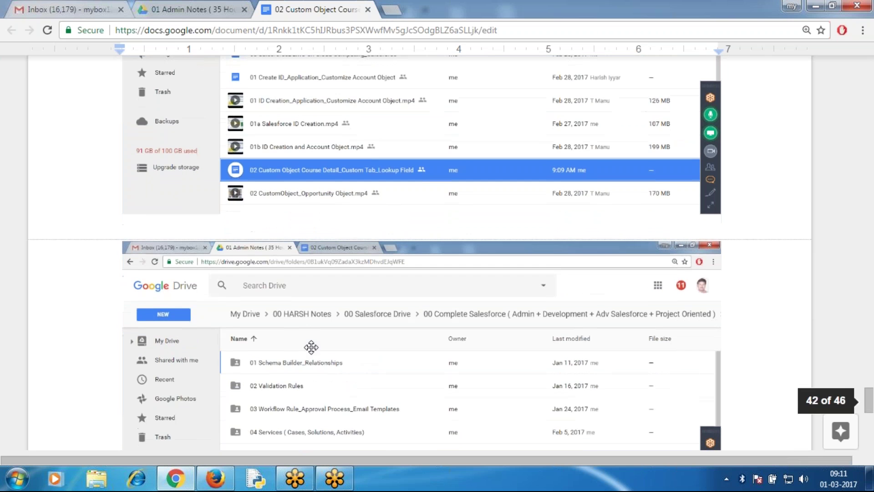
{"action": "scroll", "coordinate": [315, 349], "scroll_direction": "down", "scroll_amount": 1}
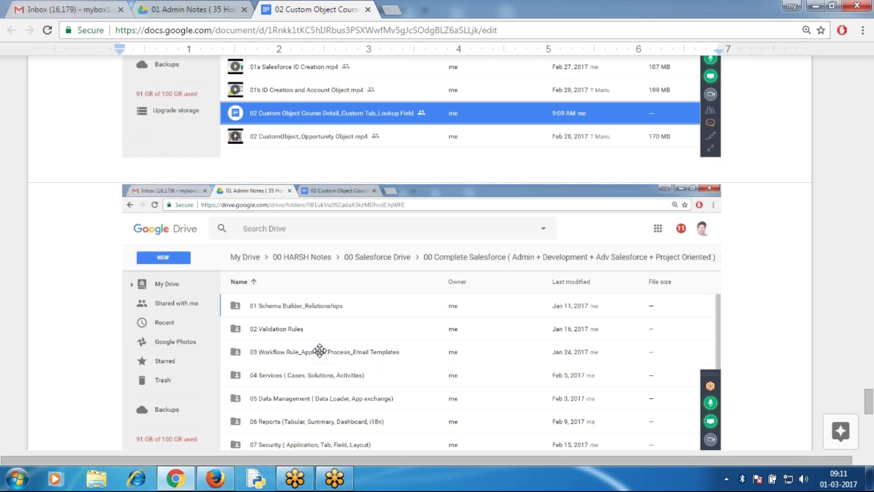
{"action": "scroll", "coordinate": [319, 346], "scroll_direction": "down", "scroll_amount": 10}
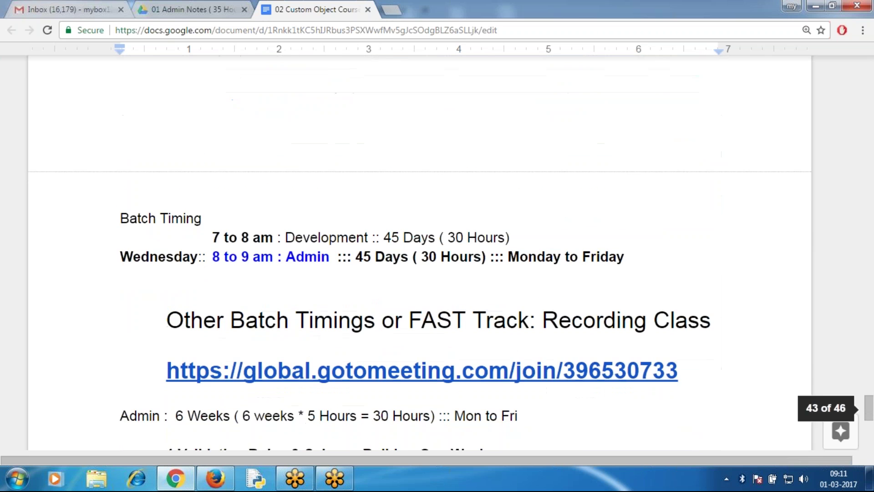
{"action": "scroll", "coordinate": [319, 334], "scroll_direction": "down", "scroll_amount": 10}
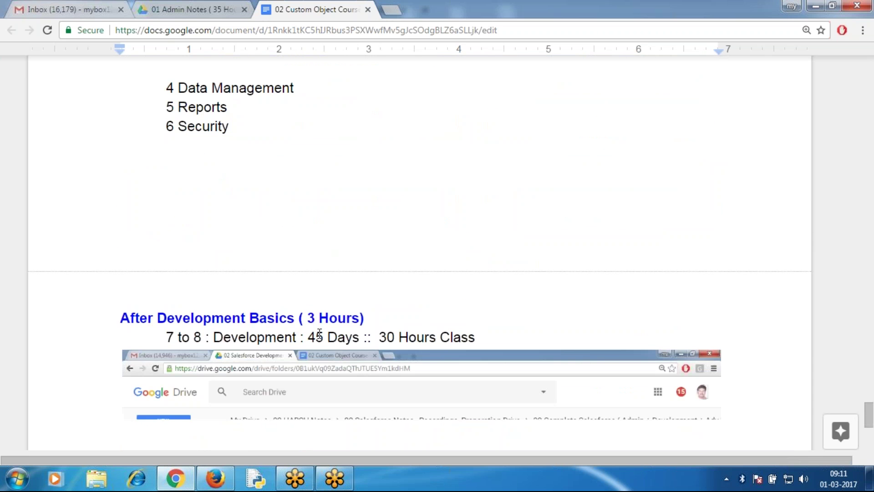
{"action": "scroll", "coordinate": [319, 333], "scroll_direction": "up", "scroll_amount": 4}
{"action": "scroll", "coordinate": [316, 340], "scroll_direction": "down", "scroll_amount": 8}
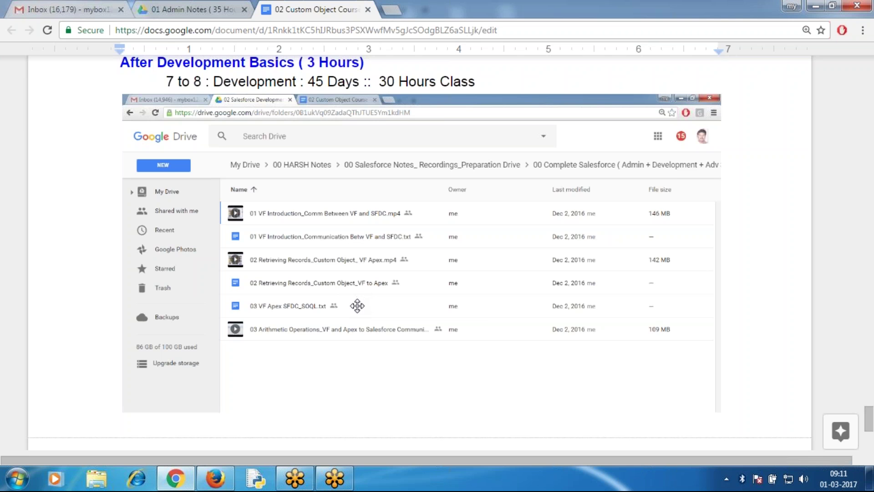
Step: In Drive, open 00 Salesforce Admin Basics > 02 Salesforce Development Basics (3 Hours)
{"action": "left_click", "coordinate": [191, 13]}
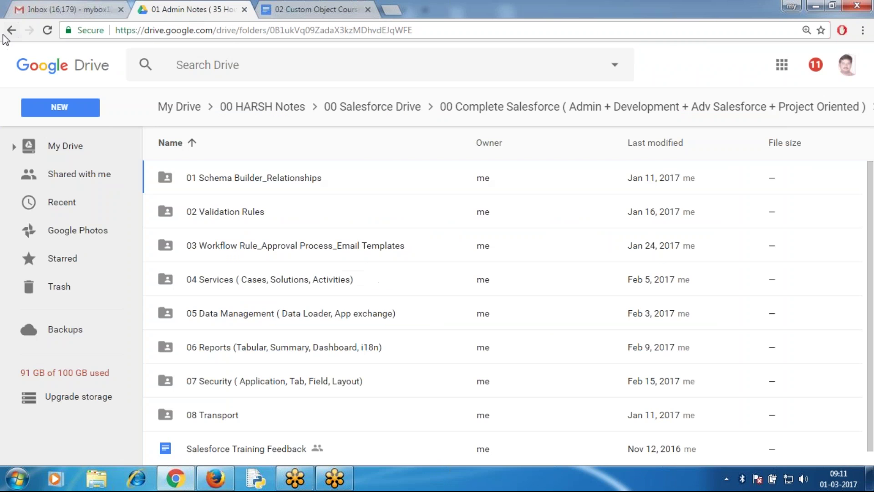
{"action": "left_click", "coordinate": [11, 30]}
{"action": "double_click", "coordinate": [296, 190]}
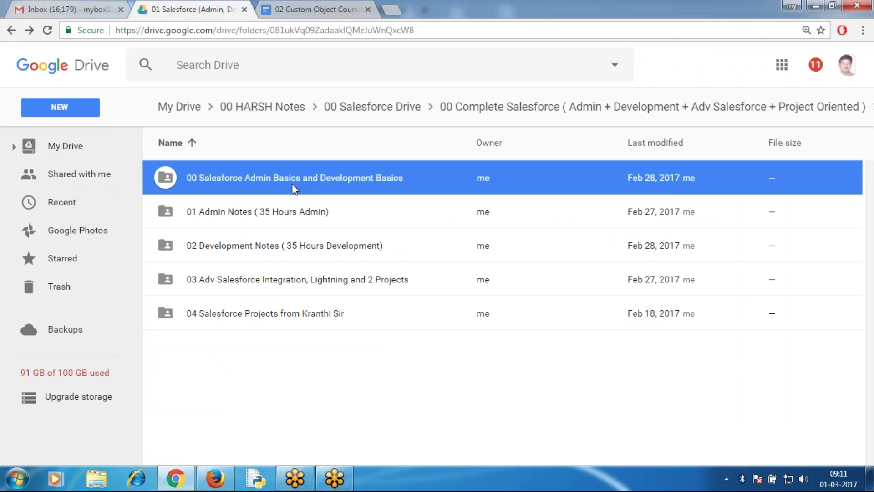
{"action": "double_click", "coordinate": [275, 211]}
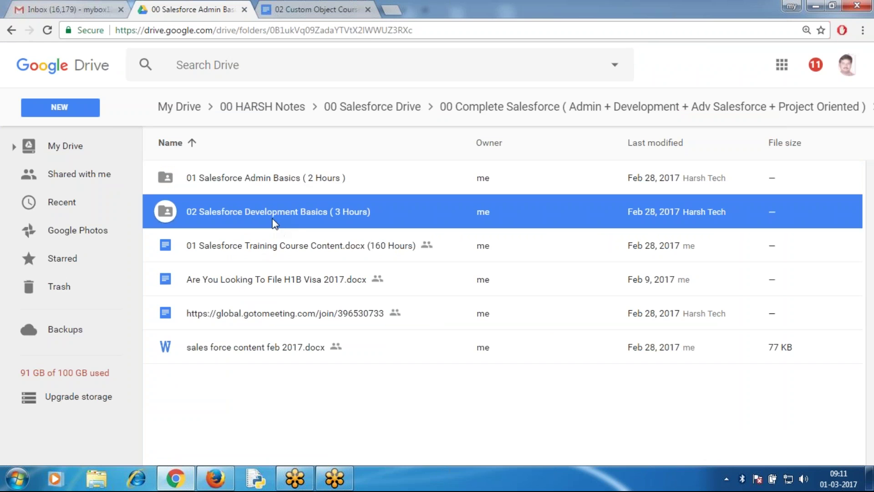
{"action": "scroll", "coordinate": [307, 282], "scroll_direction": "down", "scroll_amount": 2}
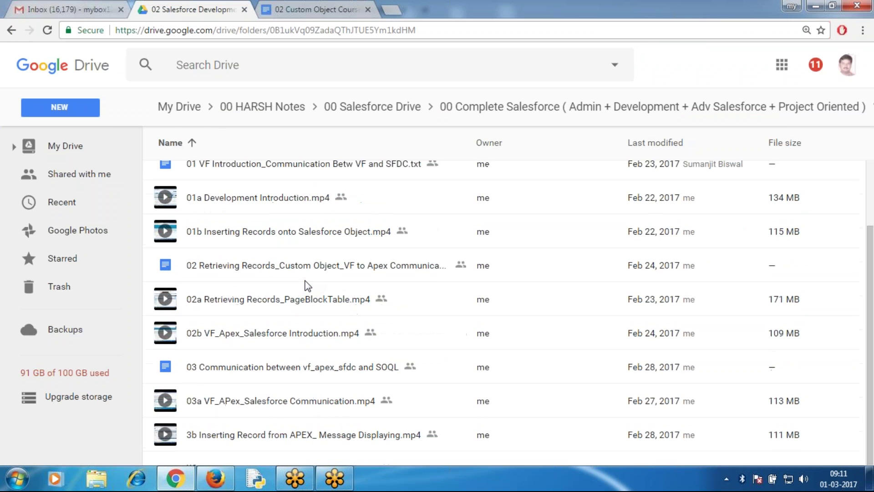
{"action": "scroll", "coordinate": [306, 281], "scroll_direction": "up", "scroll_amount": 2}
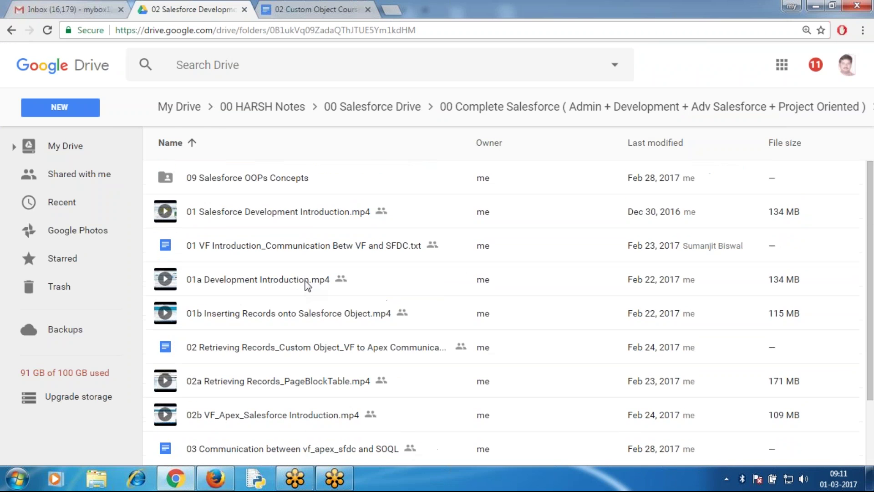
Step: Replace the doc's old Development Basics screenshot with the new Drive folder screenshot
{"action": "key", "text": "alt+Tab"}
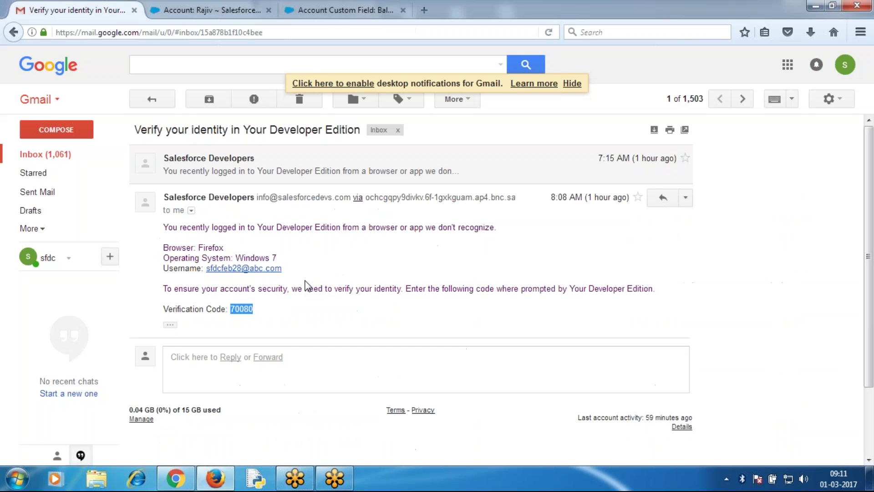
{"action": "key", "text": "alt+Tab"}
{"action": "left_click", "coordinate": [315, 10]}
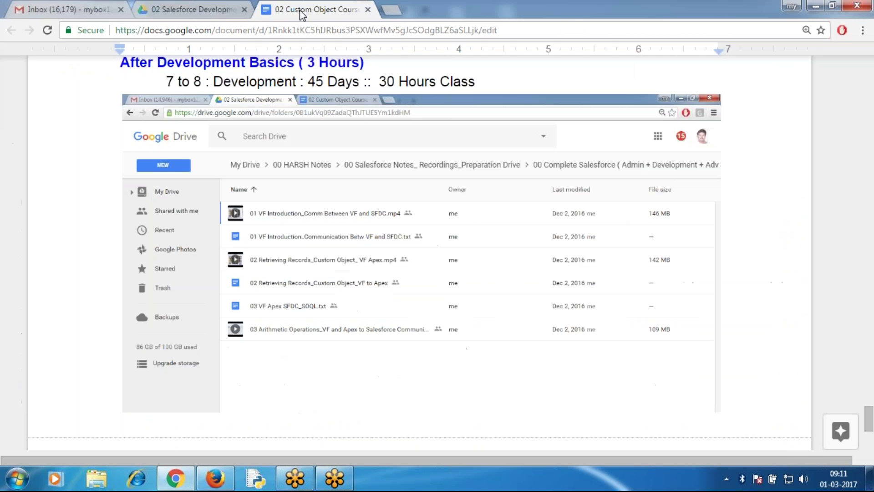
{"action": "left_click", "coordinate": [348, 249]}
{"action": "key", "text": "Delete"}
{"action": "key", "text": "ctrl+v"}
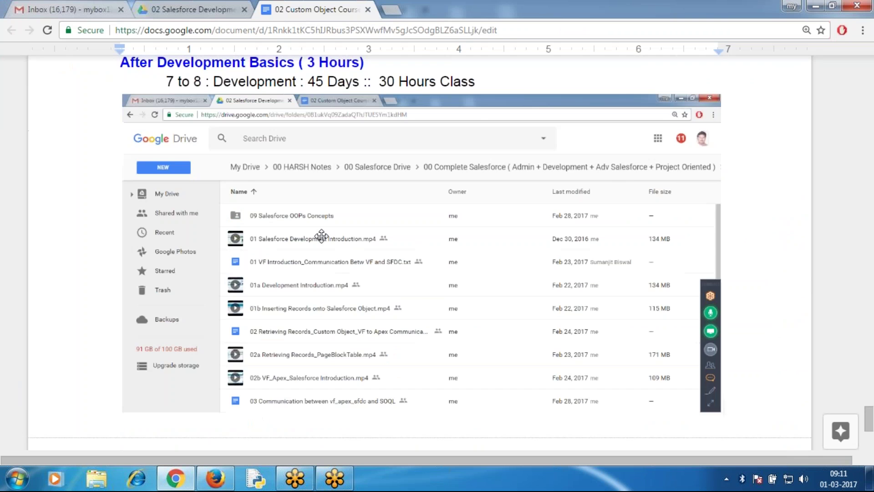
{"action": "key", "text": "alt+Tab"}
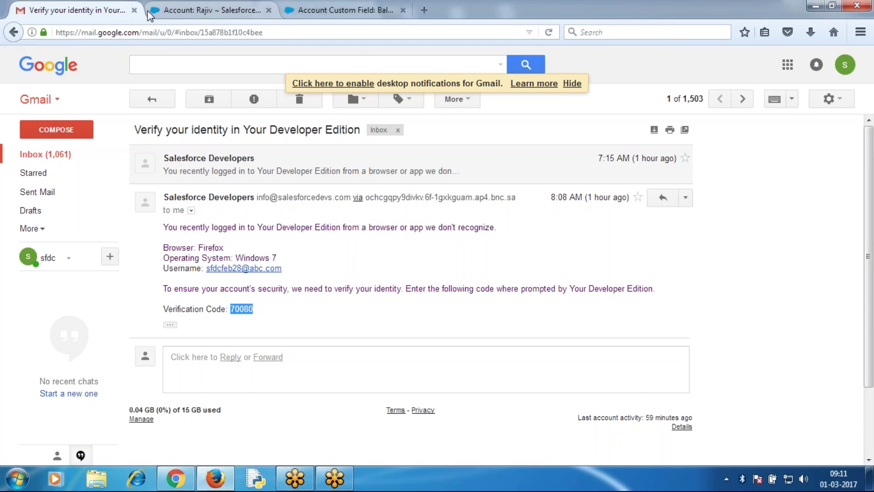
{"action": "key", "text": "alt+Tab"}
Step: Go back two folder levels in Drive and open the 02 Development Notes folder
{"action": "left_click", "coordinate": [132, 10]}
{"action": "left_click", "coordinate": [11, 31]}
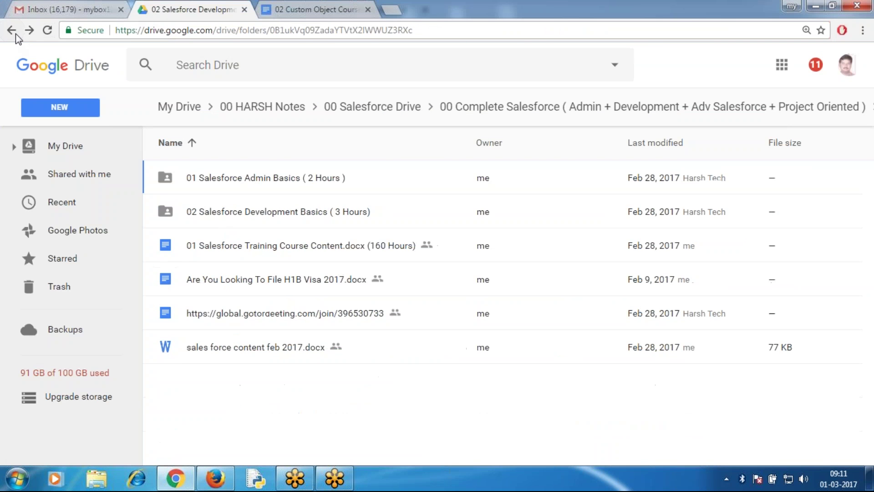
{"action": "left_click", "coordinate": [12, 31]}
{"action": "left_click", "coordinate": [255, 247]}
{"action": "double_click", "coordinate": [256, 248]}
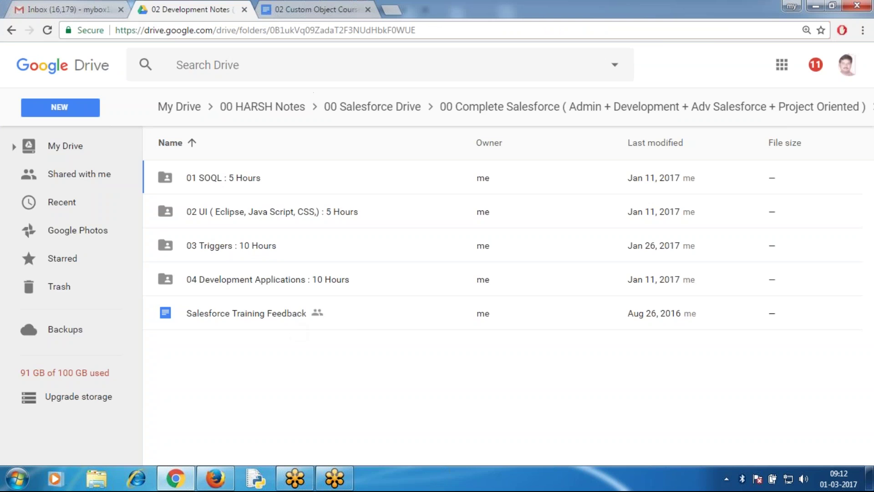
{"action": "key", "text": "ctrl+Tab"}
Step: Paste the Development Notes folder screenshot below the image, then scroll to the weekend sections
{"action": "scroll", "coordinate": [158, 267], "scroll_direction": "down", "scroll_amount": 5}
{"action": "left_click", "coordinate": [157, 264]}
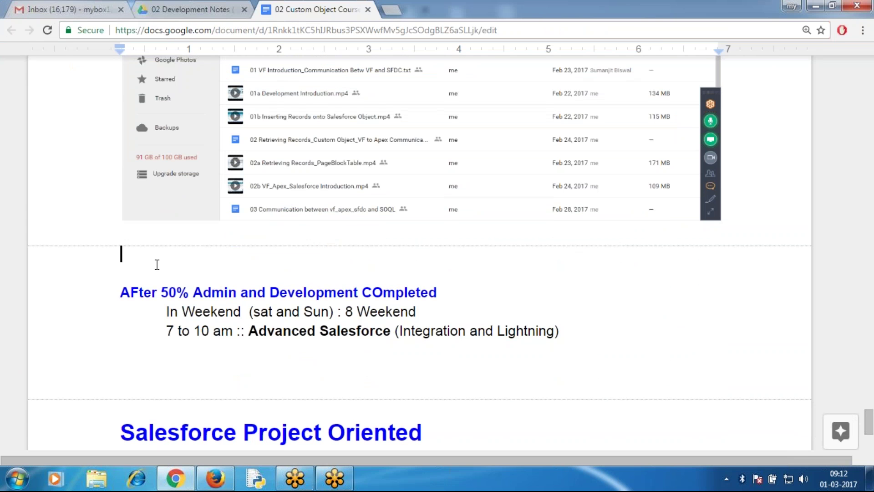
{"action": "key", "text": "ctrl+v"}
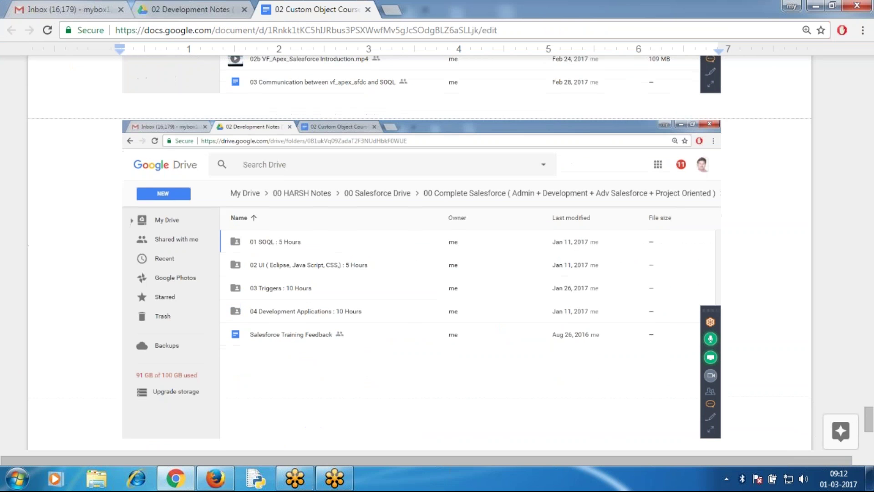
{"action": "scroll", "coordinate": [171, 254], "scroll_direction": "down", "scroll_amount": 2}
{"action": "scroll", "coordinate": [173, 254], "scroll_direction": "up", "scroll_amount": 7}
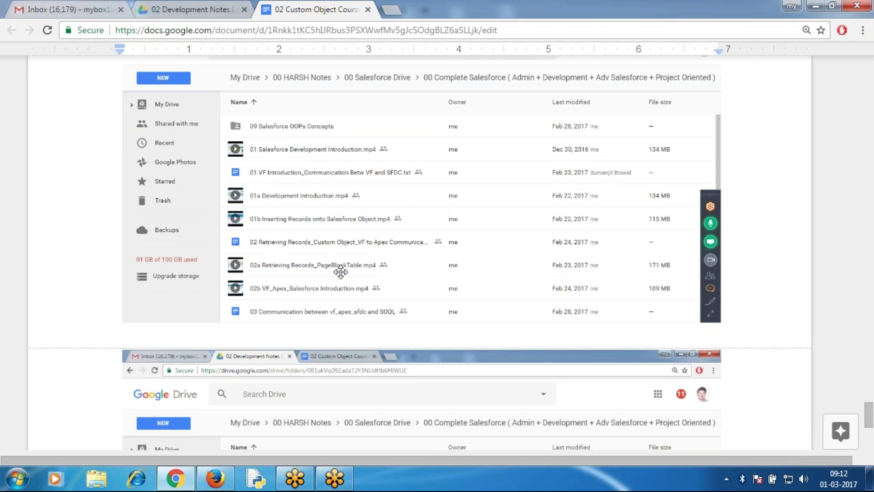
{"action": "scroll", "coordinate": [336, 259], "scroll_direction": "down", "scroll_amount": 4}
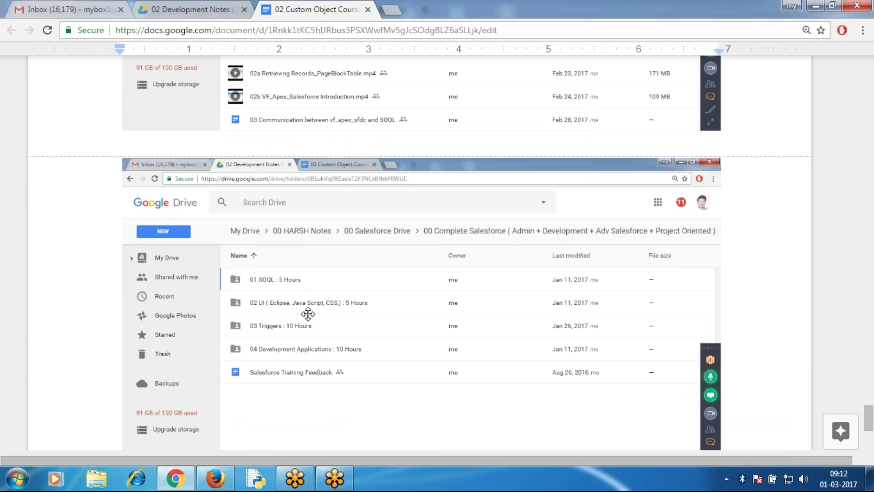
{"action": "scroll", "coordinate": [283, 311], "scroll_direction": "down", "scroll_amount": 7}
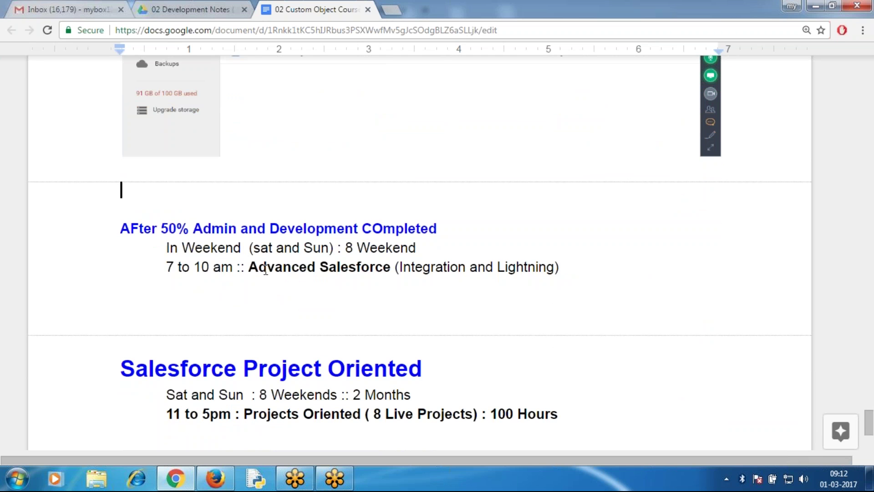
Step: Remove the page break, change '11 to 5pm' to '11 to 2pm', and delete the summary lines
{"action": "left_click", "coordinate": [247, 290]}
{"action": "key", "text": "Delete"}
{"action": "key", "text": "Delete"}
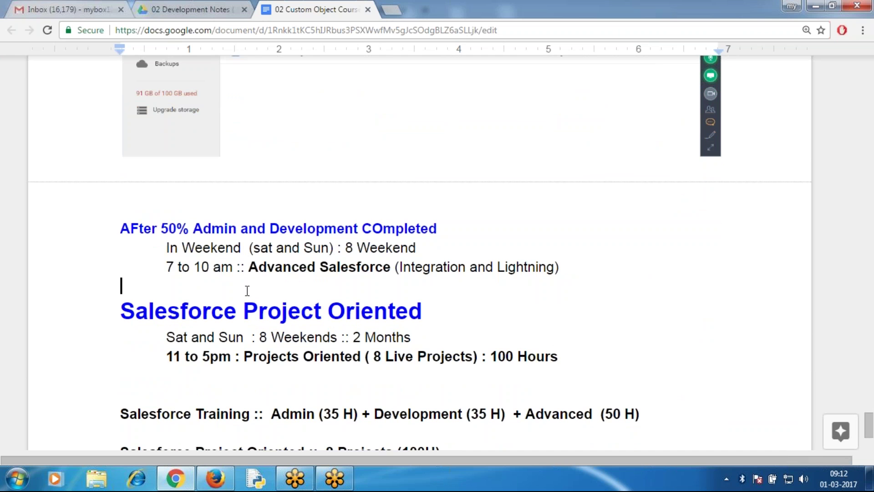
{"action": "left_click", "coordinate": [208, 356]}
{"action": "key", "text": "BackSpace"}
{"action": "type", "text": "2"}
{"action": "left_click", "coordinate": [227, 390]}
{"action": "key", "text": "Down"}
{"action": "key", "text": "shift+Down"}
{"action": "key", "text": "shift+Down"}
{"action": "key", "text": "shift+Down"}
{"action": "key", "text": "BackSpace"}
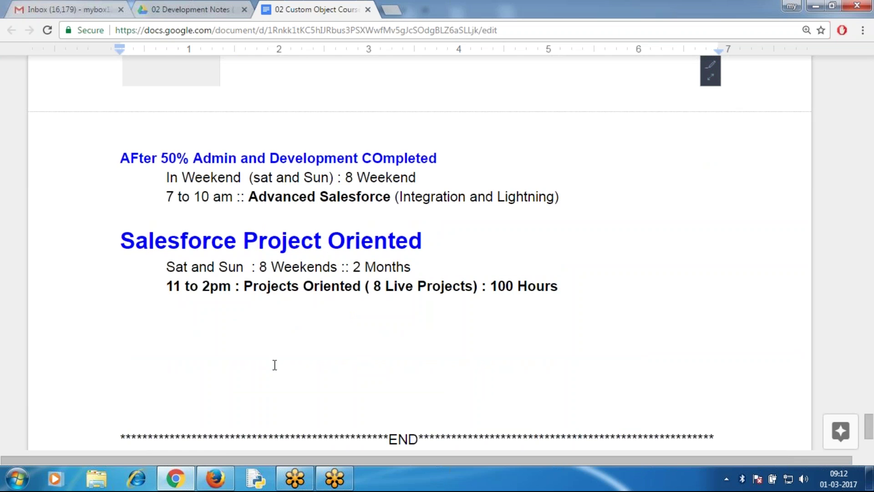
{"action": "key", "text": "Delete"}
{"action": "key", "text": "Delete"}
{"action": "key", "text": "Delete"}
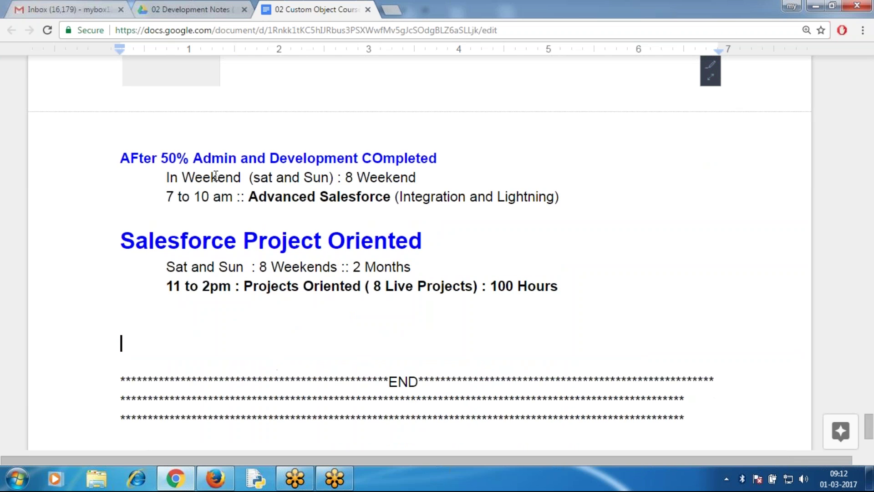
Step: Change the Advanced Salesforce timing from '7 to 10 am' to '8 to 11 am'
{"action": "left_click", "coordinate": [275, 196]}
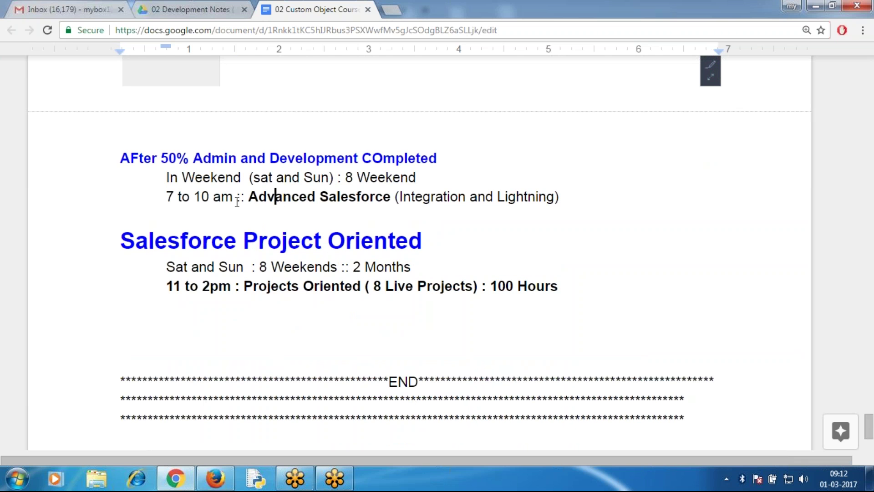
{"action": "left_click_drag", "start_coordinate": [166, 197], "coordinate": [218, 202]}
{"action": "left_click", "coordinate": [175, 199]}
{"action": "key", "text": "BackSpace"}
{"action": "type", "text": "8"}
{"action": "key", "text": "Right"}
{"action": "key", "text": "Right"}
{"action": "key", "text": "Right"}
{"action": "key", "text": "Right"}
{"action": "key", "text": "Right"}
{"action": "key", "text": "Delete"}
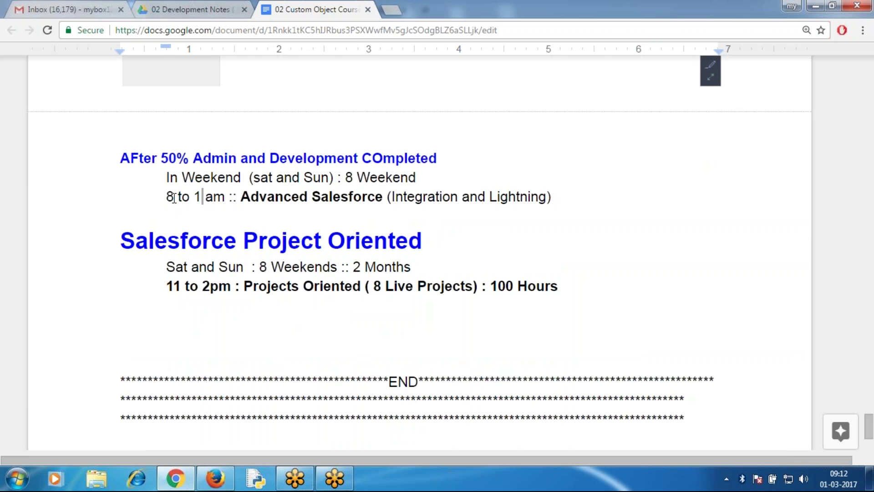
{"action": "type", "text": "1"}
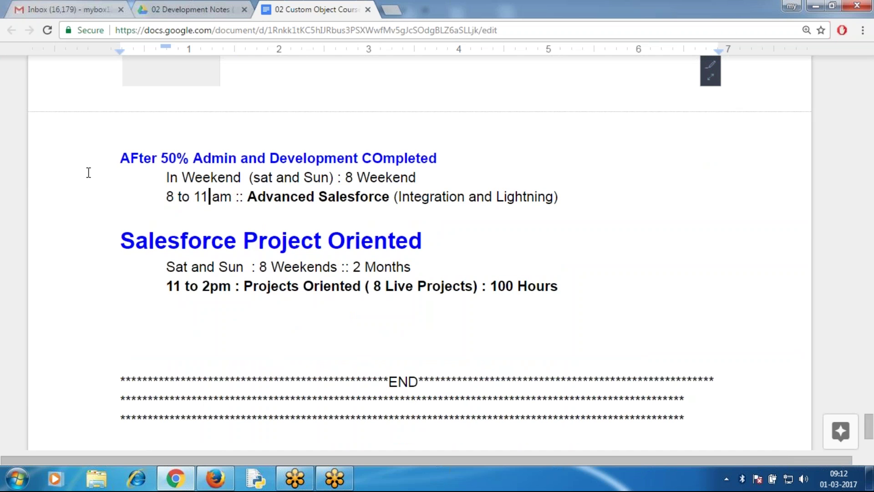
Step: Change '8 Live Projects' to '4 Projects'
{"action": "left_click", "coordinate": [382, 288]}
{"action": "key", "text": "BackSpace"}
{"action": "type", "text": "4"}
{"action": "key", "text": "Right"}
{"action": "key", "text": "Delete"}
{"action": "key", "text": "Delete"}
{"action": "key", "text": "Delete"}
{"action": "key", "text": "Delete"}
{"action": "key", "text": "Delete"}
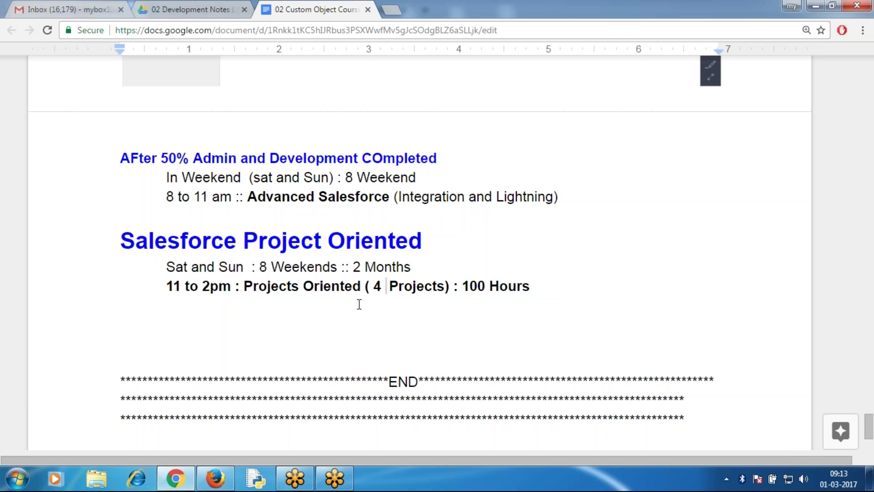
Step: Delete everything from above 'Batch Timing' through '6 Security', including the recording-class link
{"action": "scroll", "coordinate": [359, 304], "scroll_direction": "up", "scroll_amount": 20}
{"action": "scroll", "coordinate": [312, 255], "scroll_direction": "up", "scroll_amount": 10}
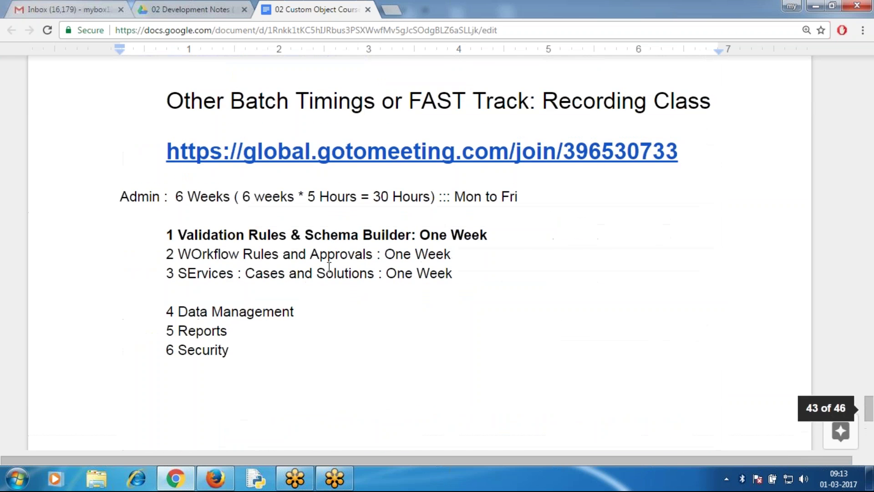
{"action": "scroll", "coordinate": [308, 120], "scroll_direction": "up", "scroll_amount": 7}
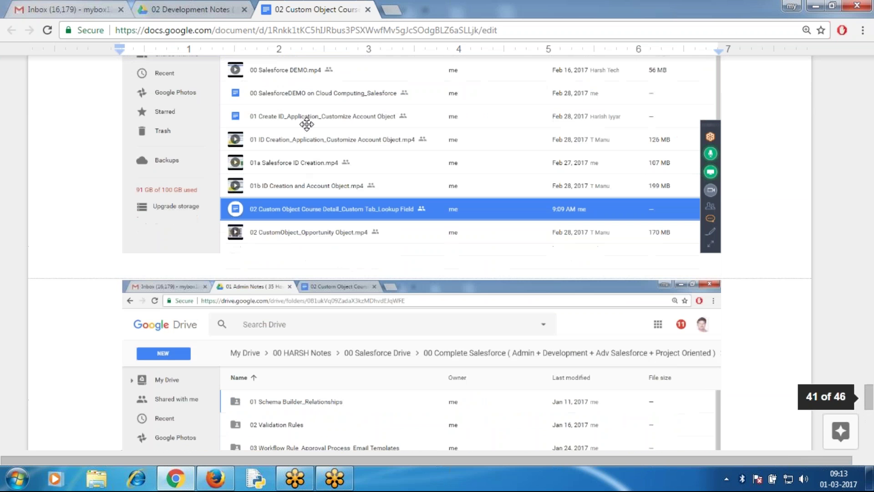
{"action": "scroll", "coordinate": [290, 166], "scroll_direction": "down", "scroll_amount": 5}
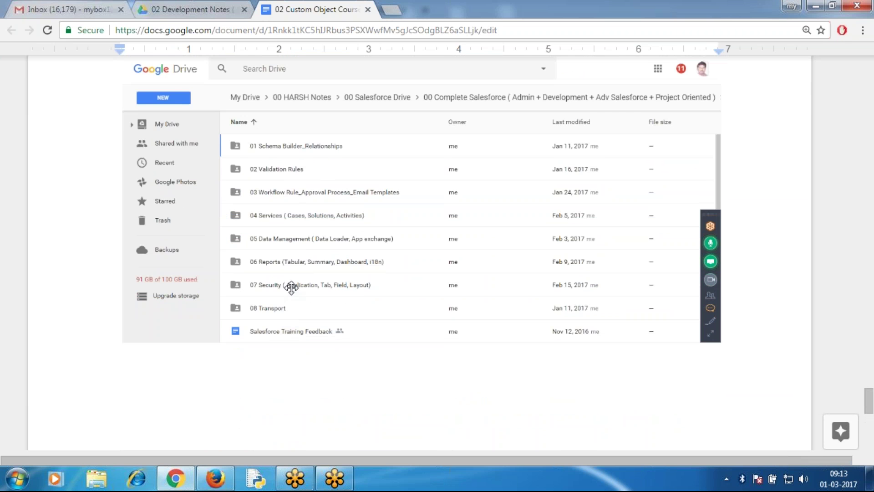
{"action": "scroll", "coordinate": [289, 283], "scroll_direction": "down", "scroll_amount": 5}
{"action": "scroll", "coordinate": [290, 281], "scroll_direction": "down", "scroll_amount": 6}
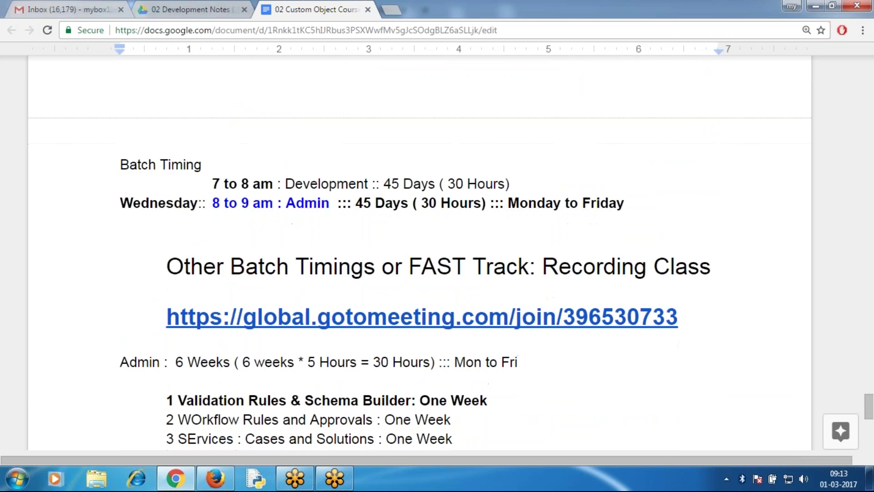
{"action": "scroll", "coordinate": [290, 281], "scroll_direction": "up", "scroll_amount": 5}
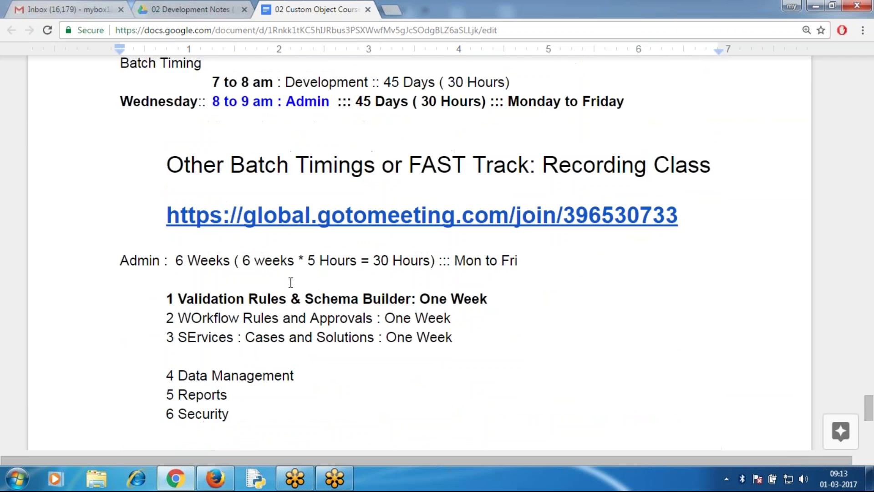
{"action": "left_click_drag", "start_coordinate": [112, 114], "coordinate": [362, 310]}
{"action": "scroll", "coordinate": [342, 412], "scroll_direction": "down", "scroll_amount": 5}
{"action": "key", "text": "BackSpace"}
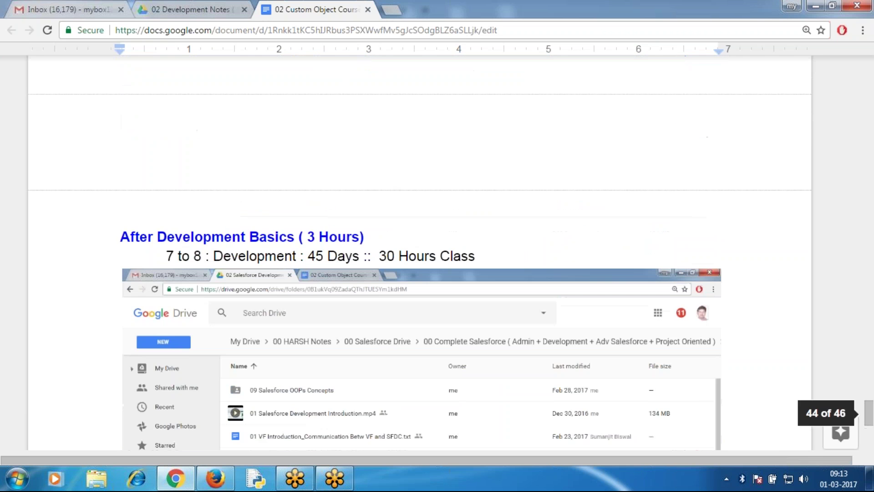
Step: Scroll back down to the Salesforce Project Oriented section
{"action": "scroll", "coordinate": [358, 310], "scroll_direction": "down", "scroll_amount": 2}
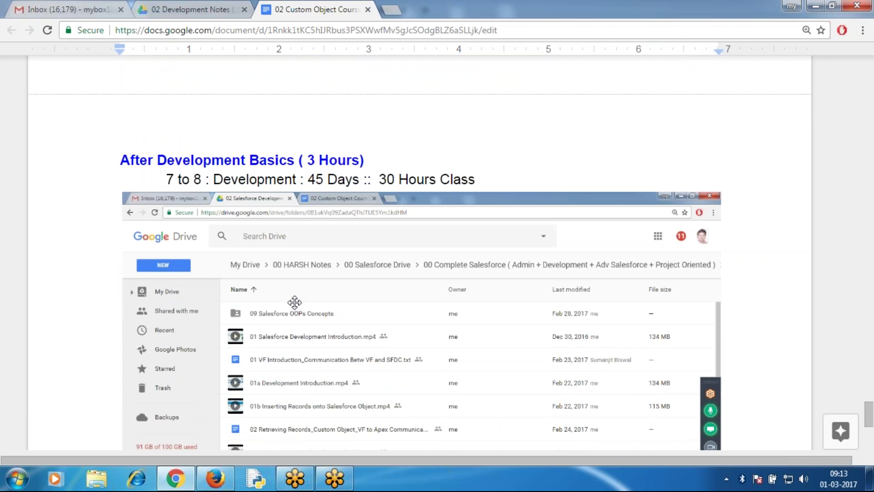
{"action": "scroll", "coordinate": [291, 300], "scroll_direction": "down", "scroll_amount": 3}
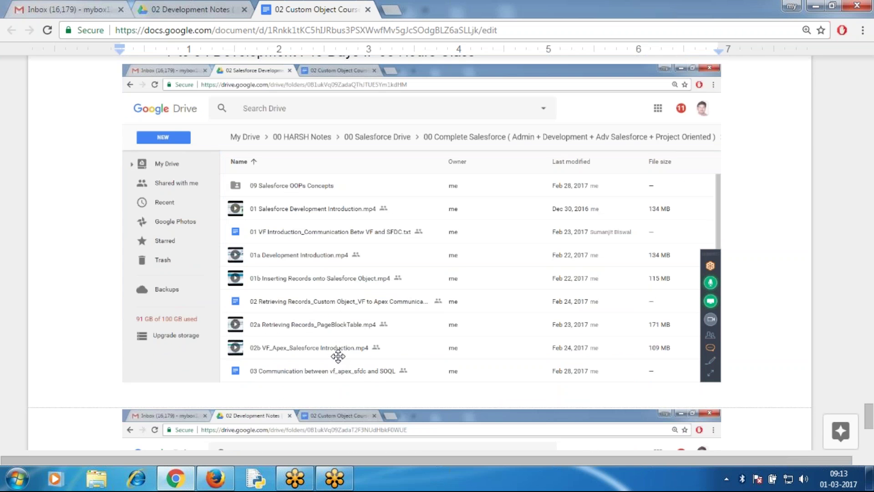
{"action": "scroll", "coordinate": [337, 354], "scroll_direction": "down", "scroll_amount": 7}
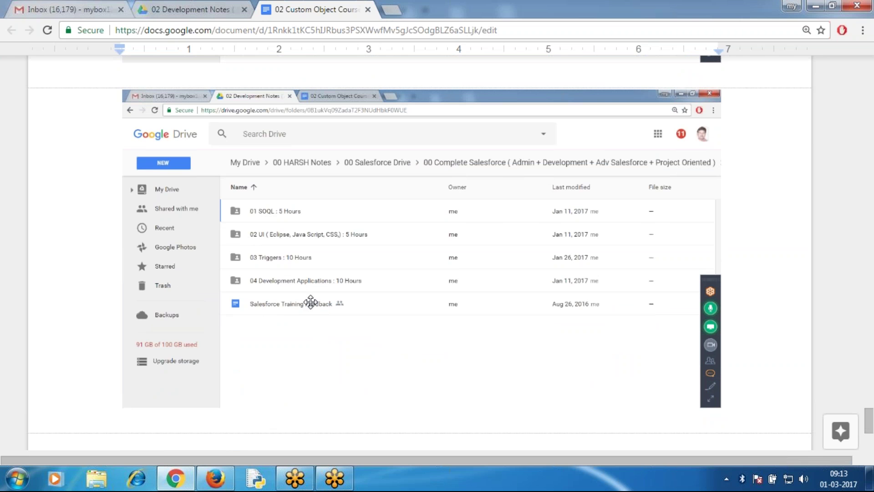
{"action": "scroll", "coordinate": [365, 229], "scroll_direction": "down", "scroll_amount": 3}
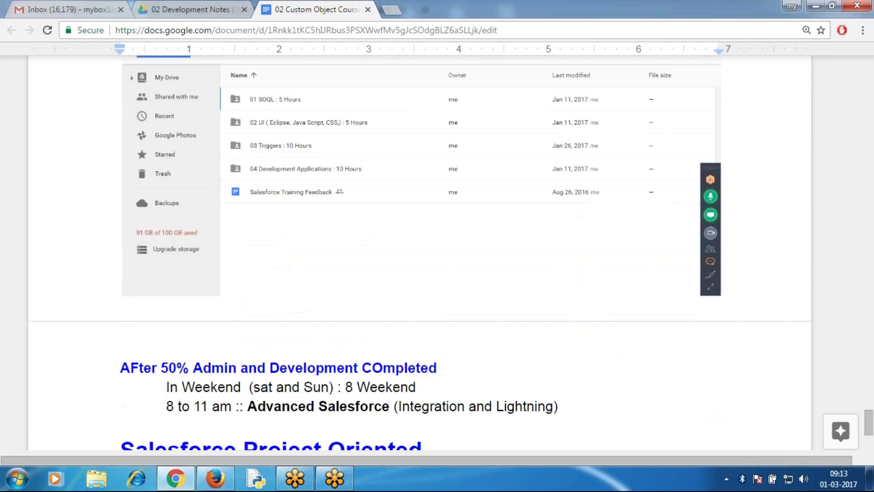
{"action": "scroll", "coordinate": [364, 230], "scroll_direction": "down", "scroll_amount": 7}
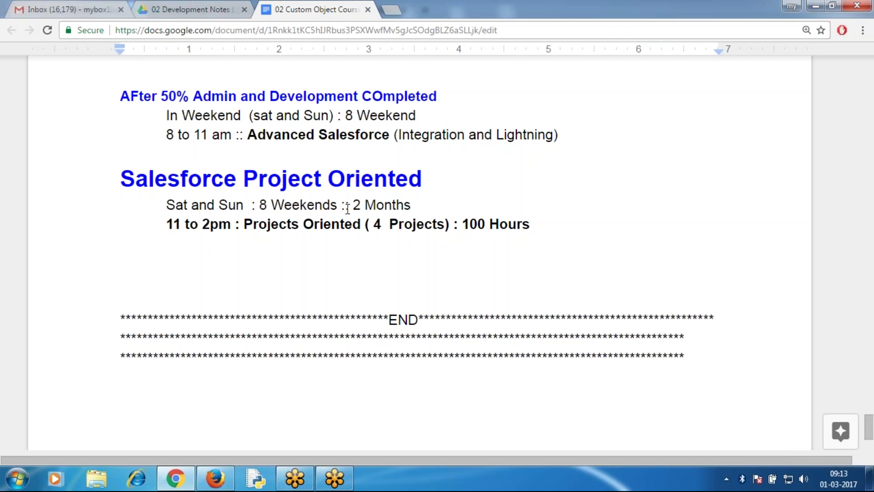
Step: Add the module list: Admin, Developer, Integration and Lightning, and 'Module 4: Projects (4 )'
{"action": "left_click", "coordinate": [279, 283]}
{"action": "type", "text": "Module 1 : Admin"}
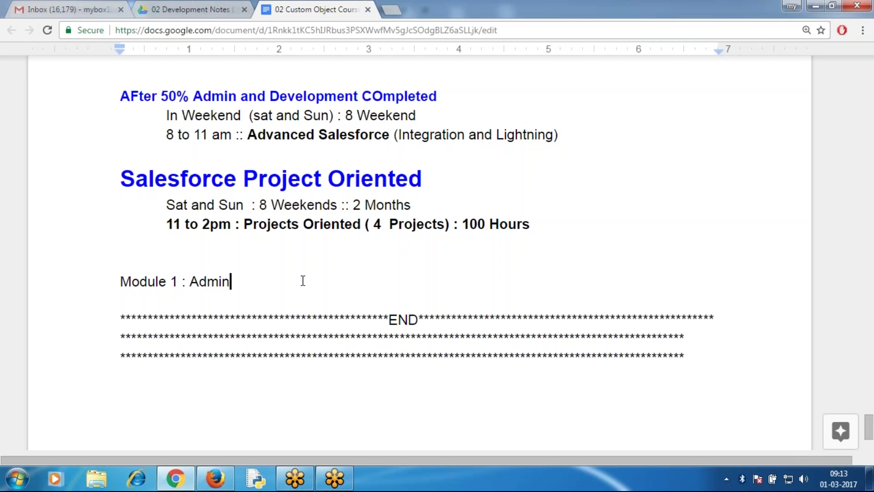
{"action": "key", "text": "Return"}
{"action": "type", "text": "MO"}
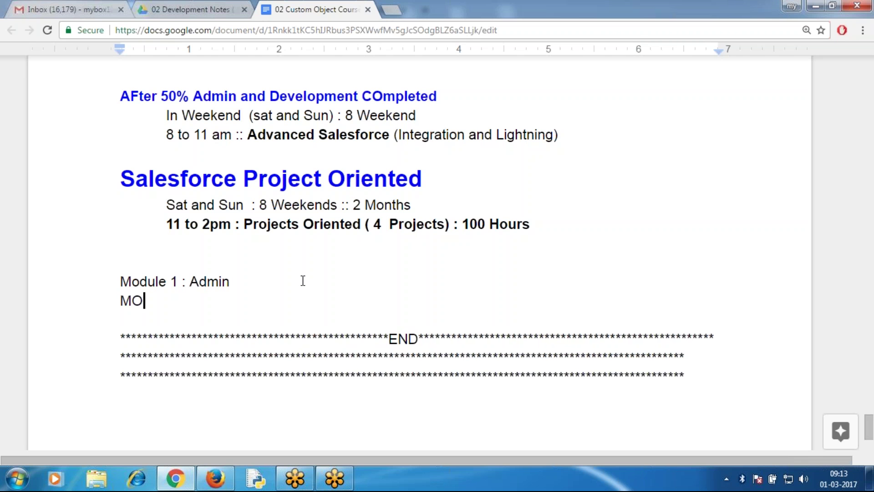
{"action": "type", "text": "dule 2: Developer"}
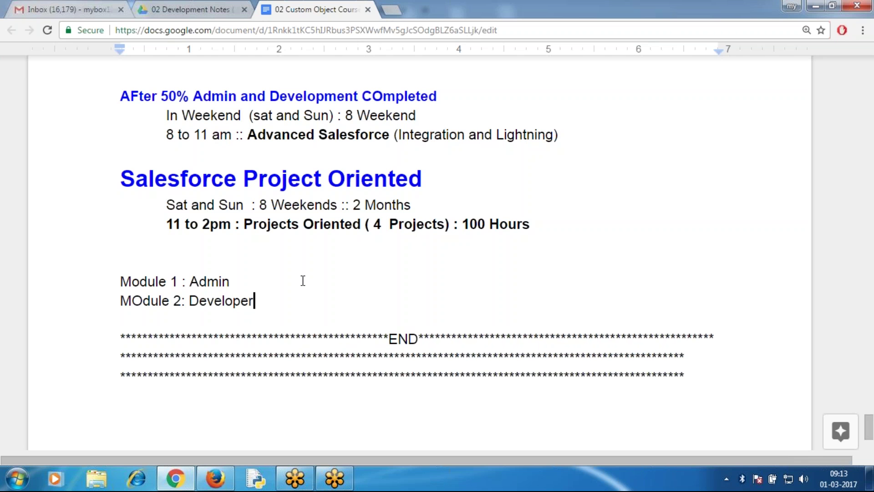
{"action": "key", "text": "Return"}
{"action": "type", "text": "Module "}
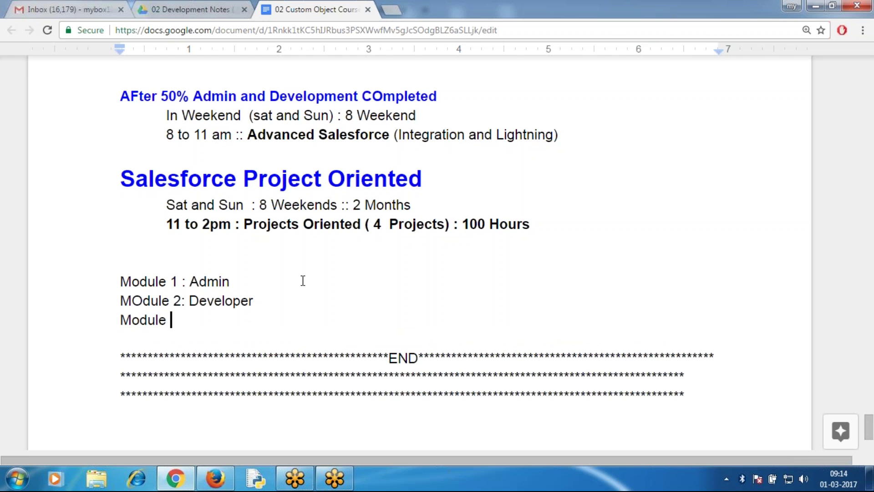
{"action": "type", "text": "3: Integration and "}
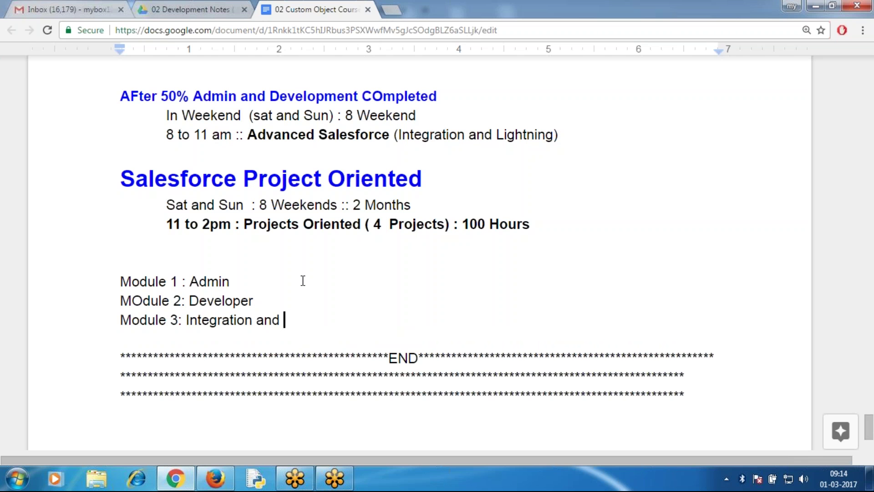
{"action": "type", "text": "Lightning"}
{"action": "key", "text": "Return"}
{"action": "type", "text": "Modu"}
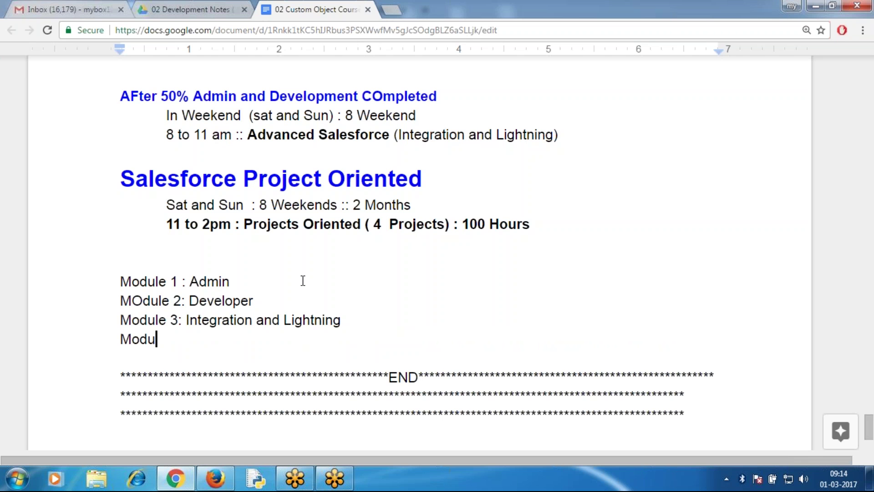
{"action": "type", "text": "le 4: Projects ("}
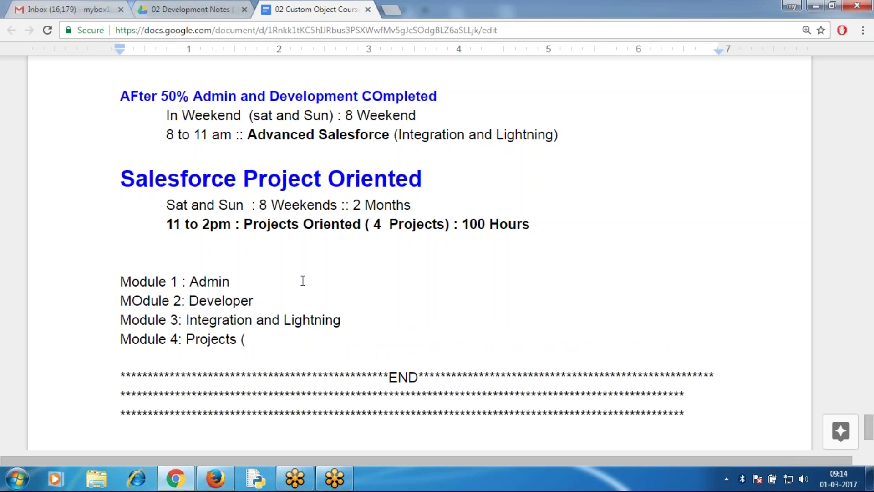
{"action": "type", "text": "4 )"}
Step: Add the note 'Fresher or <2 years' and delete the END marker lines
{"action": "key", "text": "Return"}
{"action": "key", "text": "Return"}
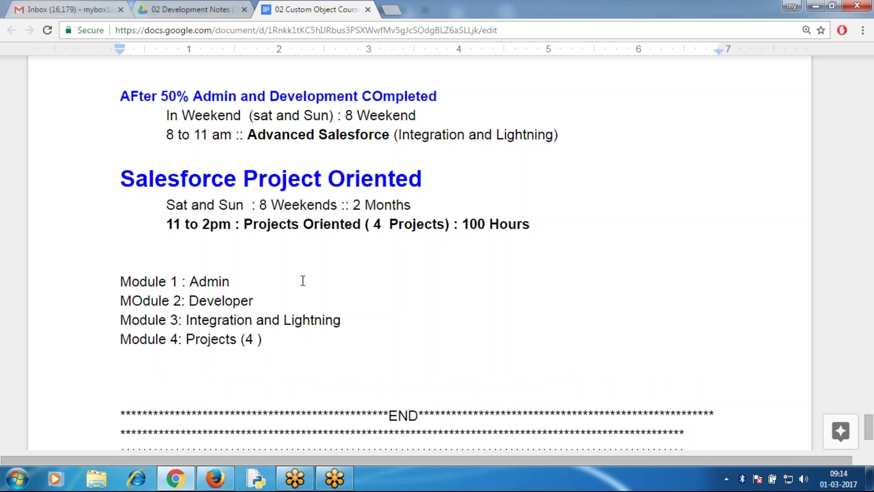
{"action": "type", "text": "Frehser"}
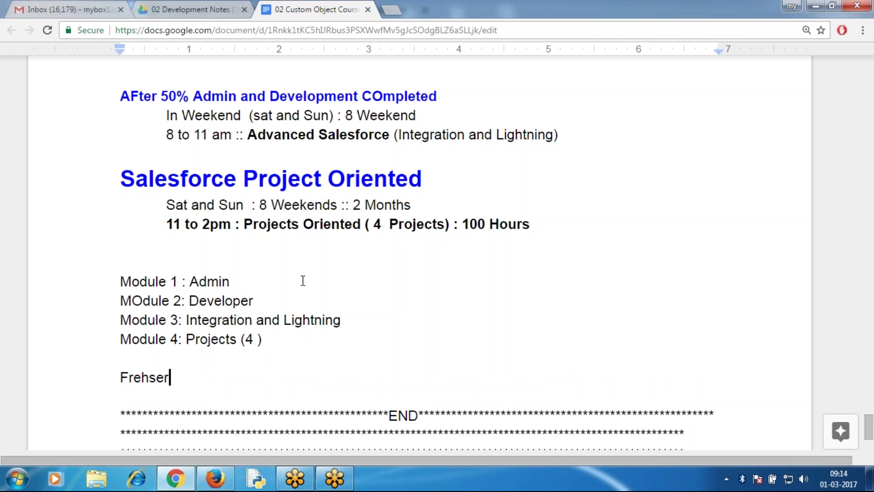
{"action": "type", "text": " or <2 yeras"}
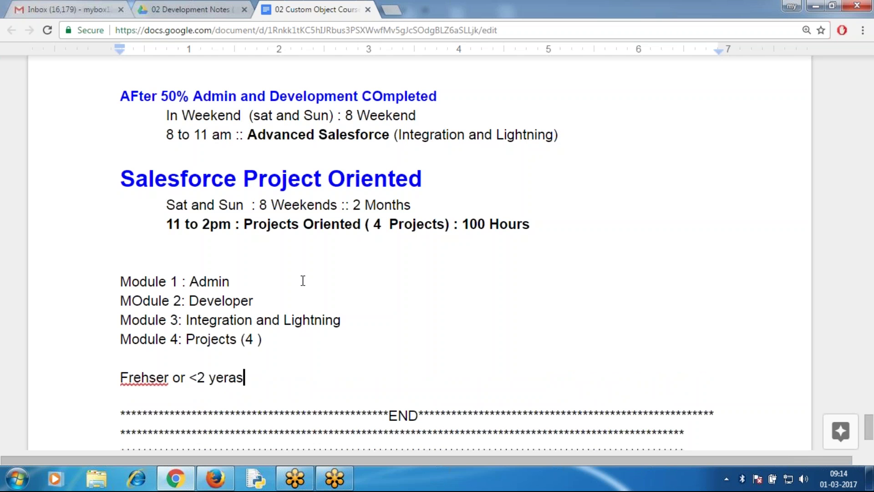
{"action": "key", "text": "BackSpace"}
{"action": "key", "text": "BackSpace"}
{"action": "key", "text": "BackSpace"}
{"action": "type", "text": "ars"}
{"action": "key", "text": "Left"}
{"action": "key", "text": "Left"}
{"action": "key", "text": "Left"}
{"action": "key", "text": "Left"}
{"action": "key", "text": "Left"}
{"action": "key", "text": "Left"}
{"action": "key", "text": "Left"}
{"action": "key", "text": "End"}
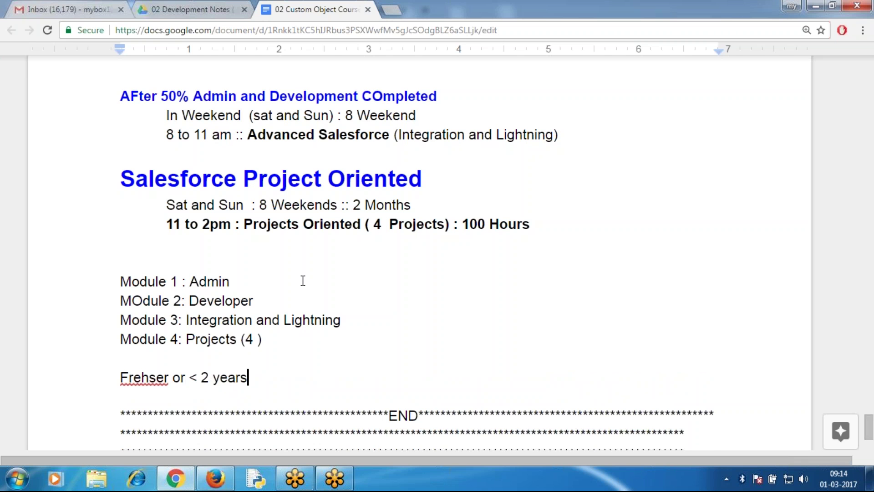
{"action": "key", "text": "Return"}
{"action": "key", "text": "Down"}
{"action": "key", "text": "Down"}
{"action": "key", "text": "shift+End"}
{"action": "key", "text": "Delete"}
Step: Correct the misspelling 'Frehser' to 'Fresher'
{"action": "key", "text": "Up"}
{"action": "key", "text": "Up"}
{"action": "key", "text": "Up"}
{"action": "key", "text": "Right"}
{"action": "key", "text": "Right"}
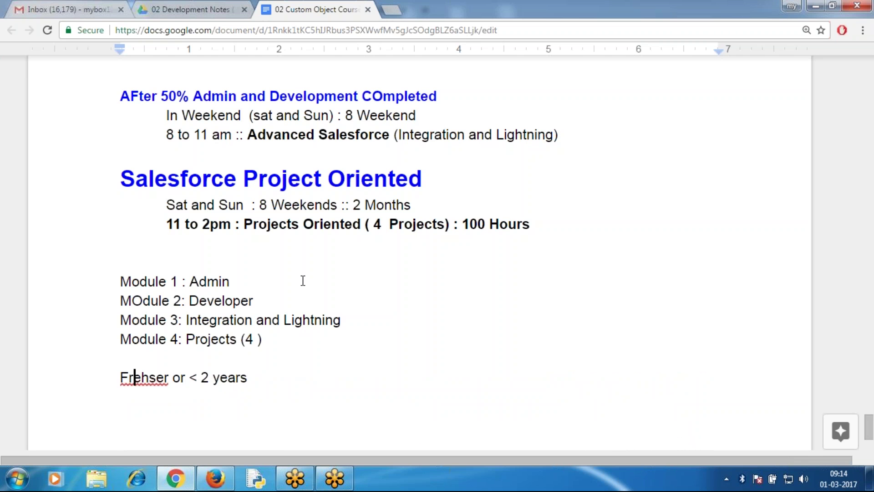
{"action": "key", "text": "Right"}
{"action": "type", "text": "s"}
{"action": "key", "text": "Right"}
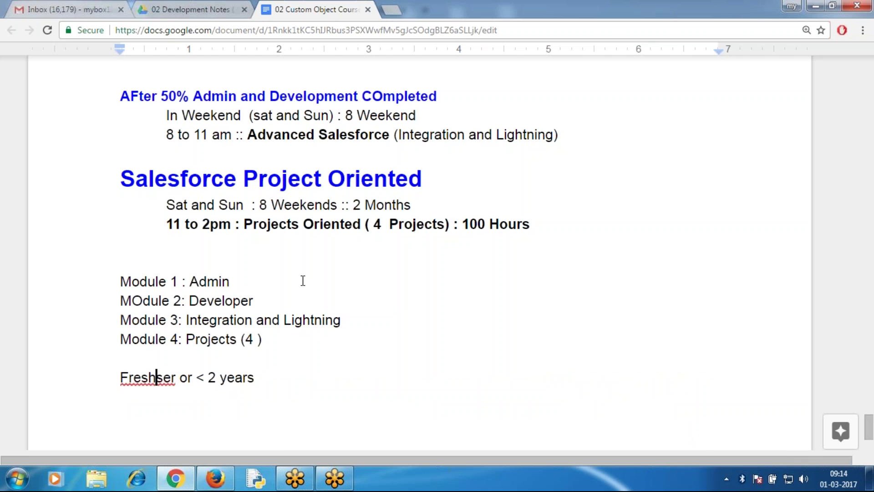
{"action": "key", "text": "Delete"}
Step: Start an indented new line below the fresher note
{"action": "key", "text": "Down"}
{"action": "key", "text": "Return"}
{"action": "key", "text": "Return"}
{"action": "key", "text": "Return"}
{"action": "key", "text": "Return"}
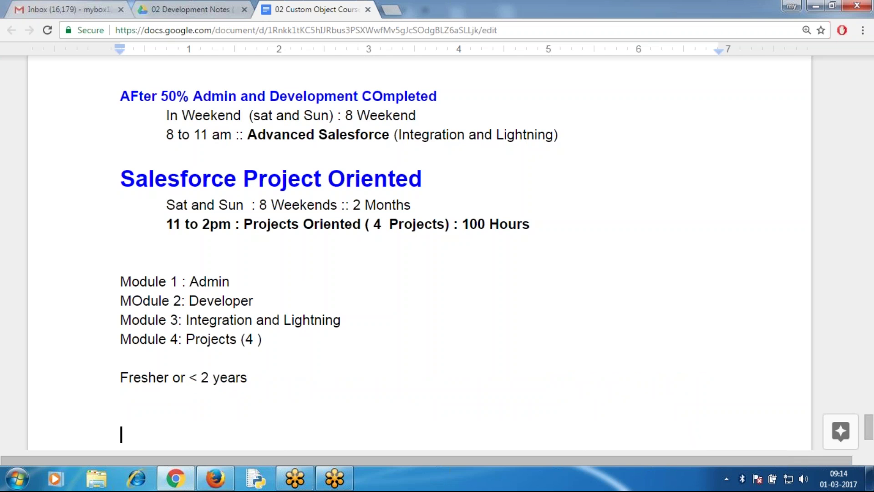
{"action": "key", "text": "BackSpace"}
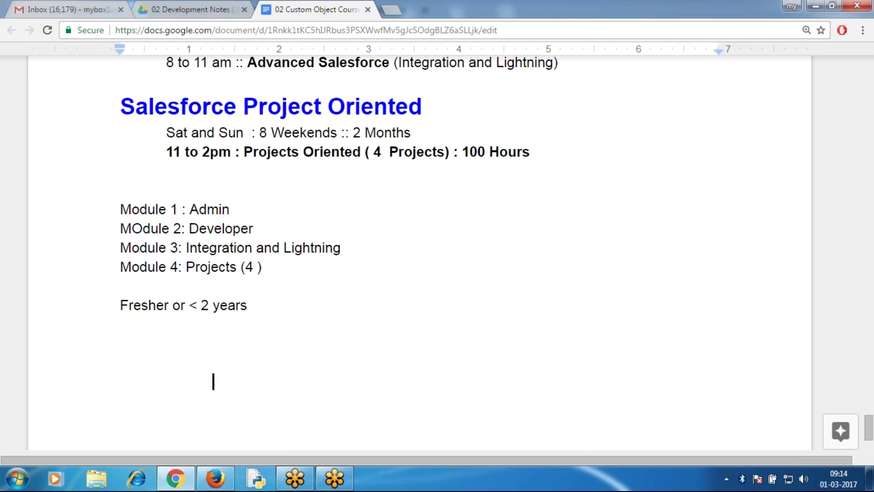
{"action": "key", "text": "Tab"}
{"action": "type", "text": "^"}
{"action": "key", "text": "BackSpace"}
Step: Write '6 LIVE PRoject' and extend it to '6 LIVE PRoject for EXperience people'
{"action": "type", "text": "6 LIVE PRoject"}
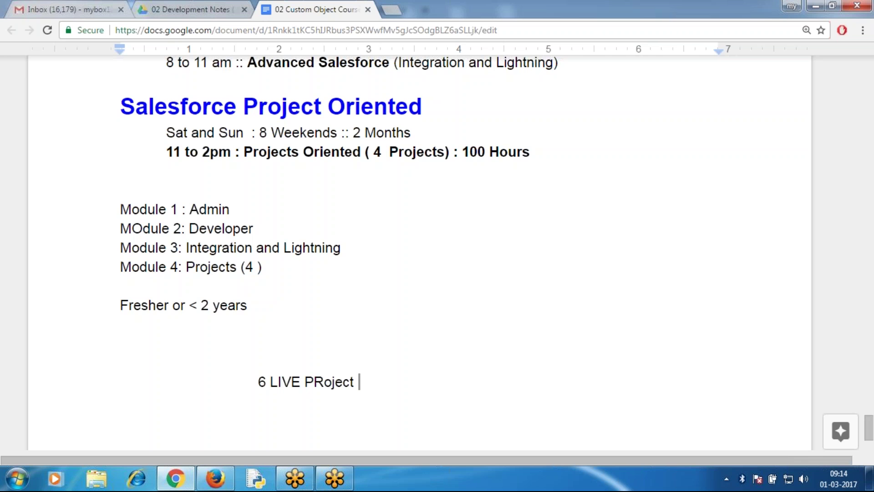
{"action": "left_click_drag", "start_coordinate": [120, 207], "coordinate": [320, 310]}
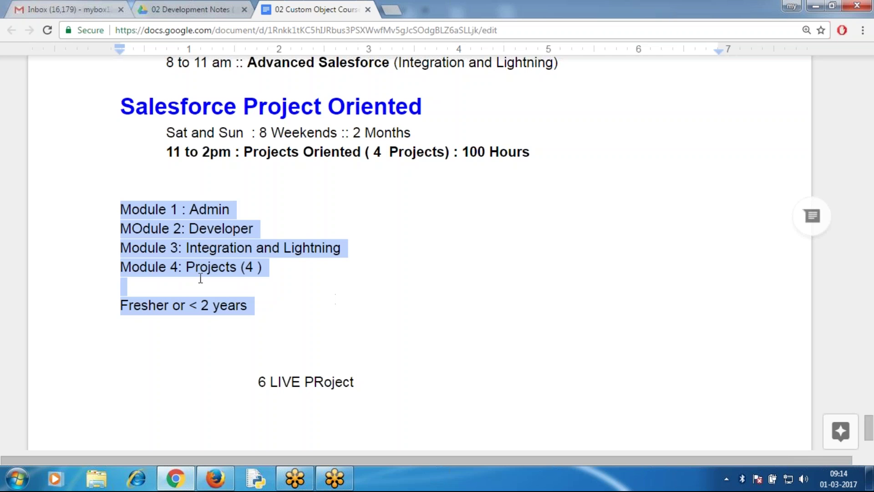
{"action": "left_click_drag", "start_coordinate": [254, 383], "coordinate": [396, 392]}
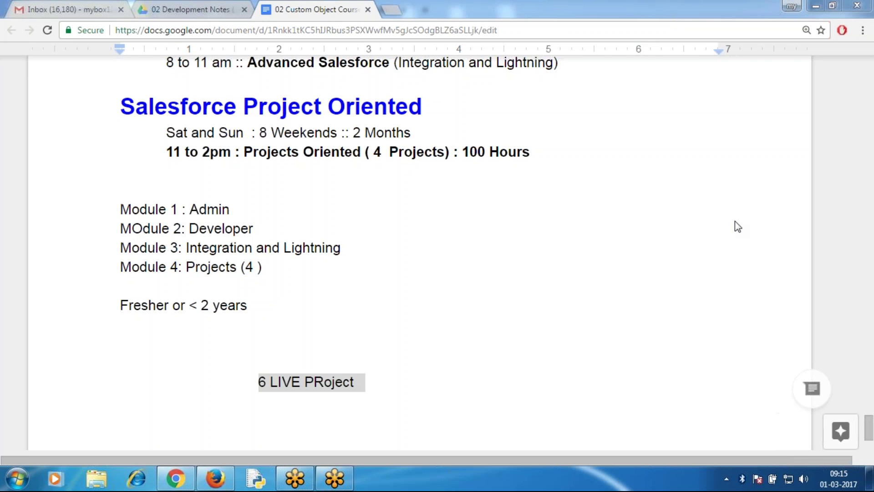
{"action": "left_click", "coordinate": [740, 333]}
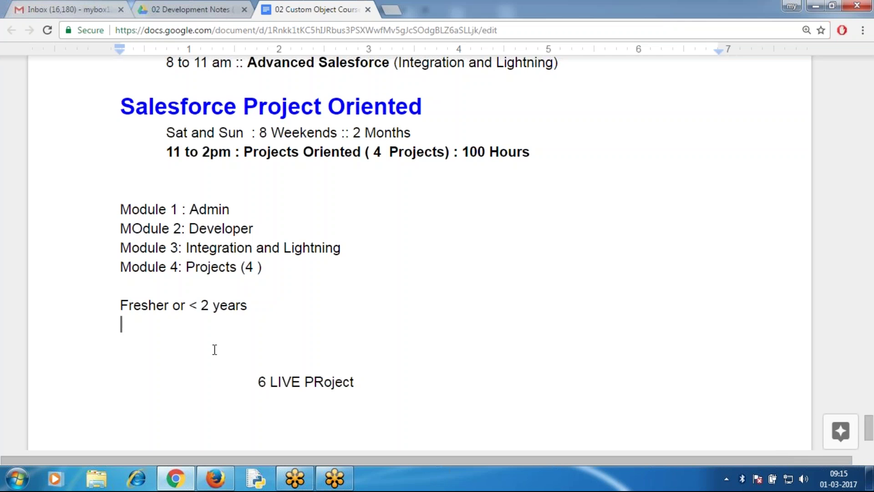
{"action": "left_click", "coordinate": [396, 383]}
{"action": "type", "text": "for EXper"}
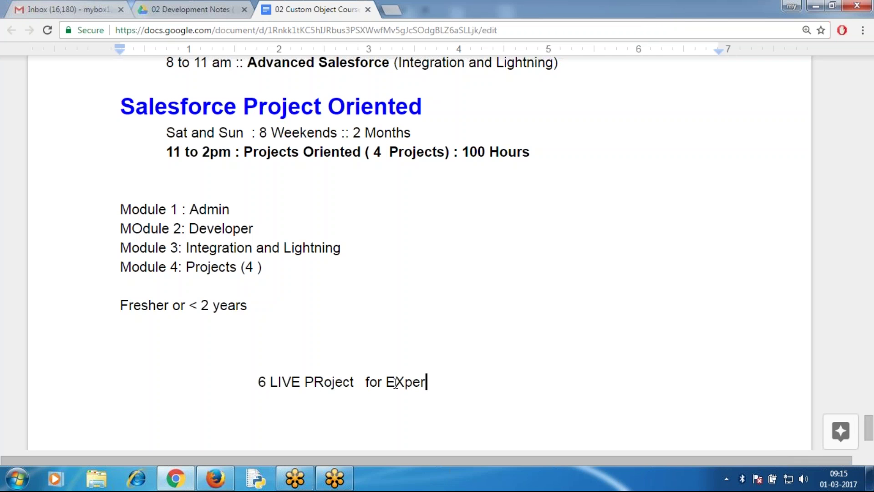
{"action": "type", "text": "ience people"}
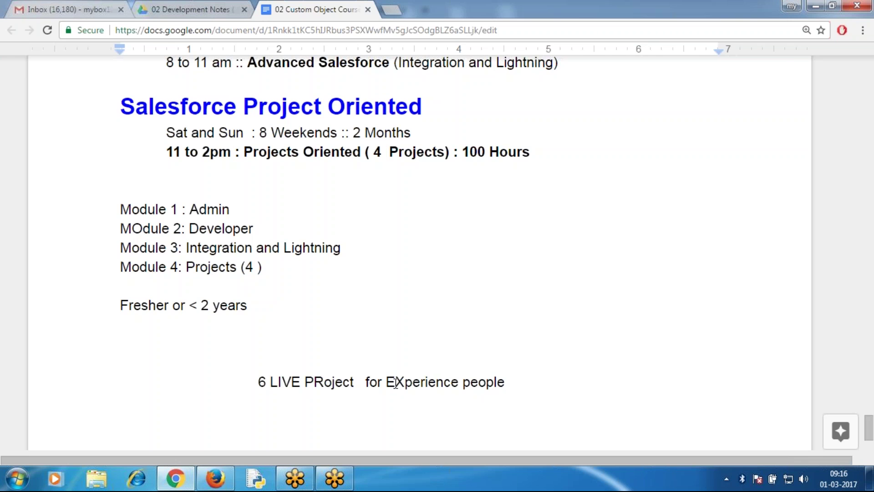
Step: Open the sharing settings for the 00 Salesforce Admin Basics and Development Basics folder
{"action": "left_click", "coordinate": [185, 11]}
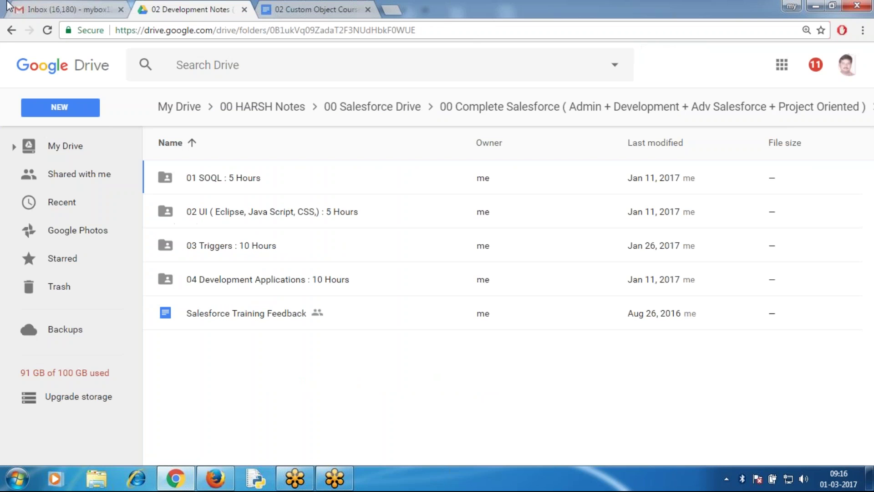
{"action": "left_click", "coordinate": [11, 30]}
{"action": "left_click", "coordinate": [264, 184]}
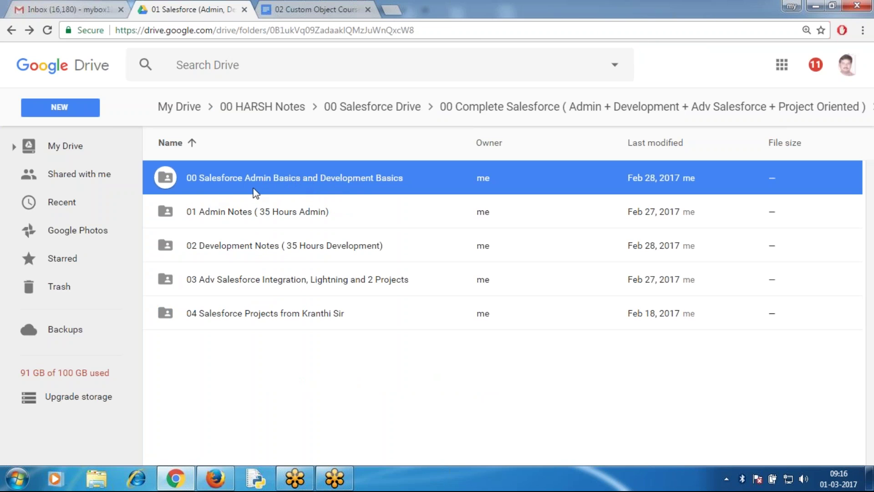
{"action": "double_click", "coordinate": [344, 181]}
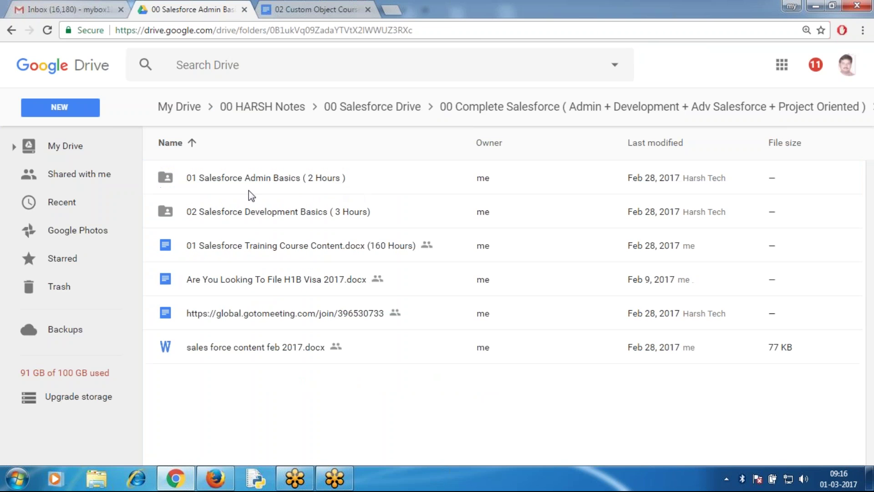
{"action": "left_click", "coordinate": [11, 30]}
{"action": "left_click", "coordinate": [267, 177]}
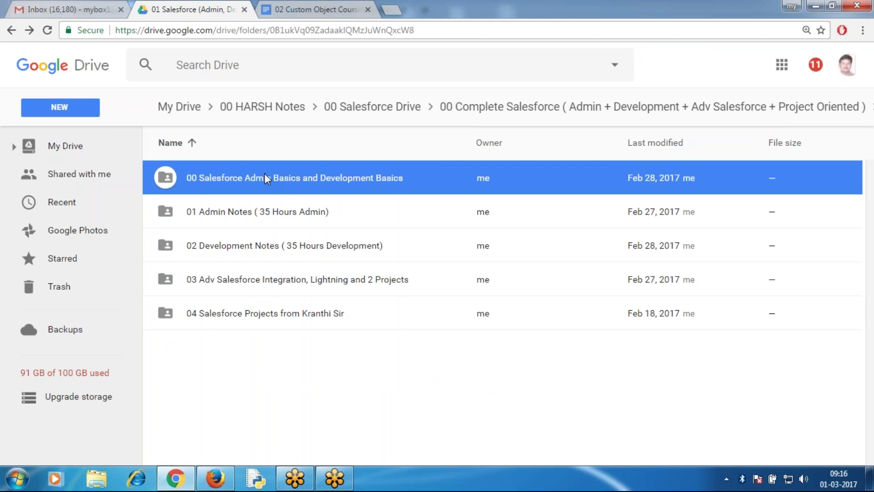
{"action": "right_click", "coordinate": [264, 178]}
{"action": "left_click", "coordinate": [302, 221]}
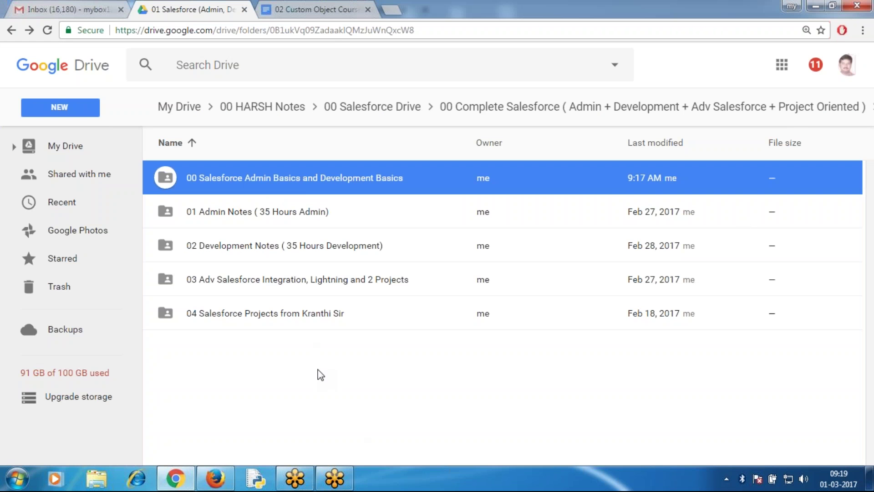
Step: Open the basics folder and view its 01 Salesforce Admin Basics ( 2 Hours ) subfolder
{"action": "double_click", "coordinate": [272, 181]}
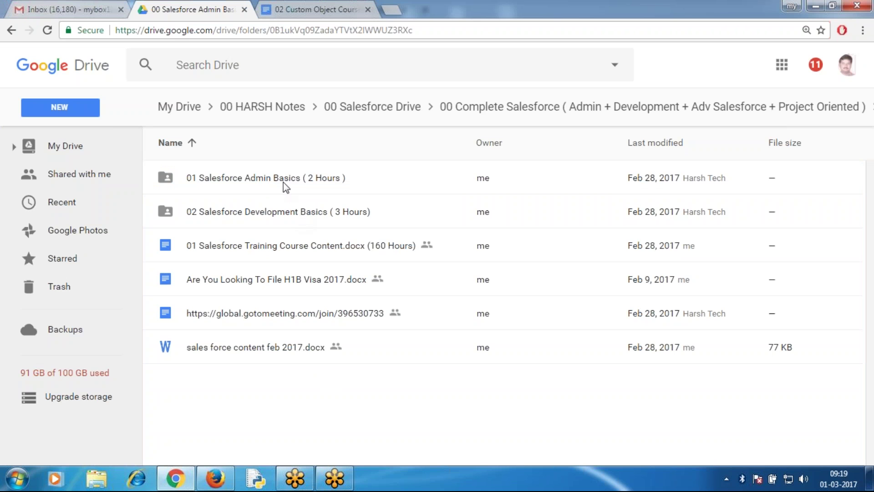
{"action": "left_click", "coordinate": [283, 178]}
{"action": "double_click", "coordinate": [283, 178]}
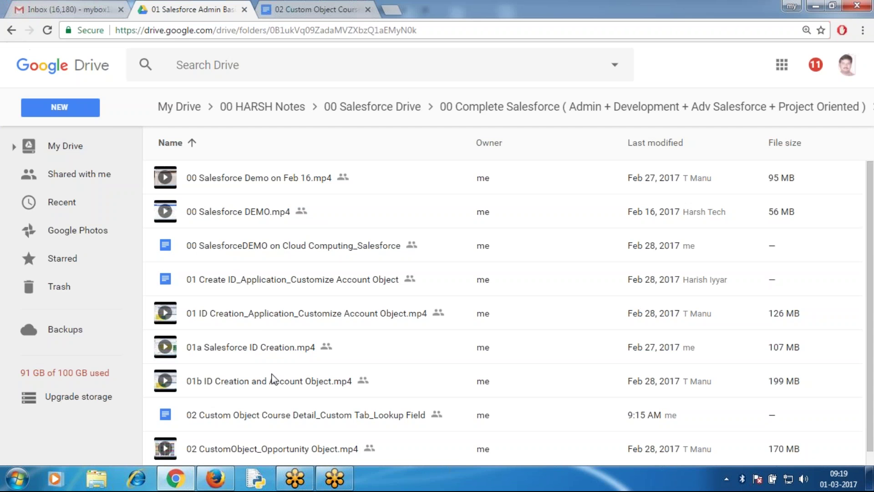
{"action": "left_click", "coordinate": [11, 30]}
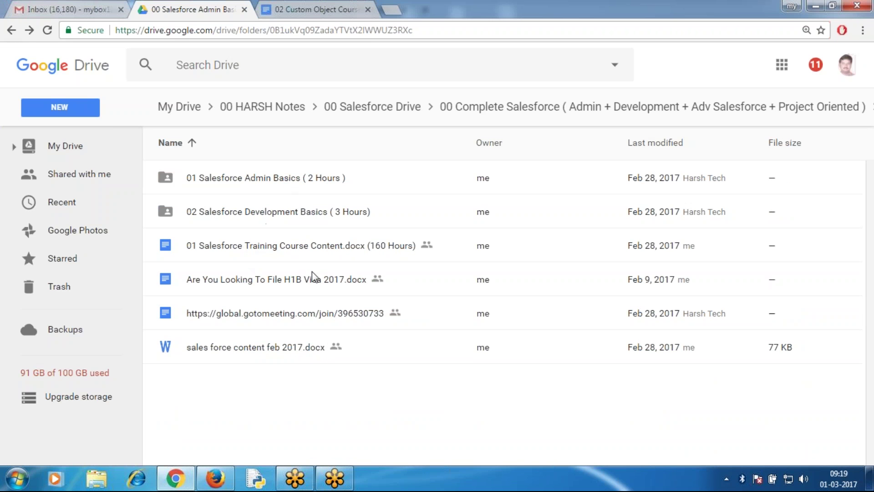